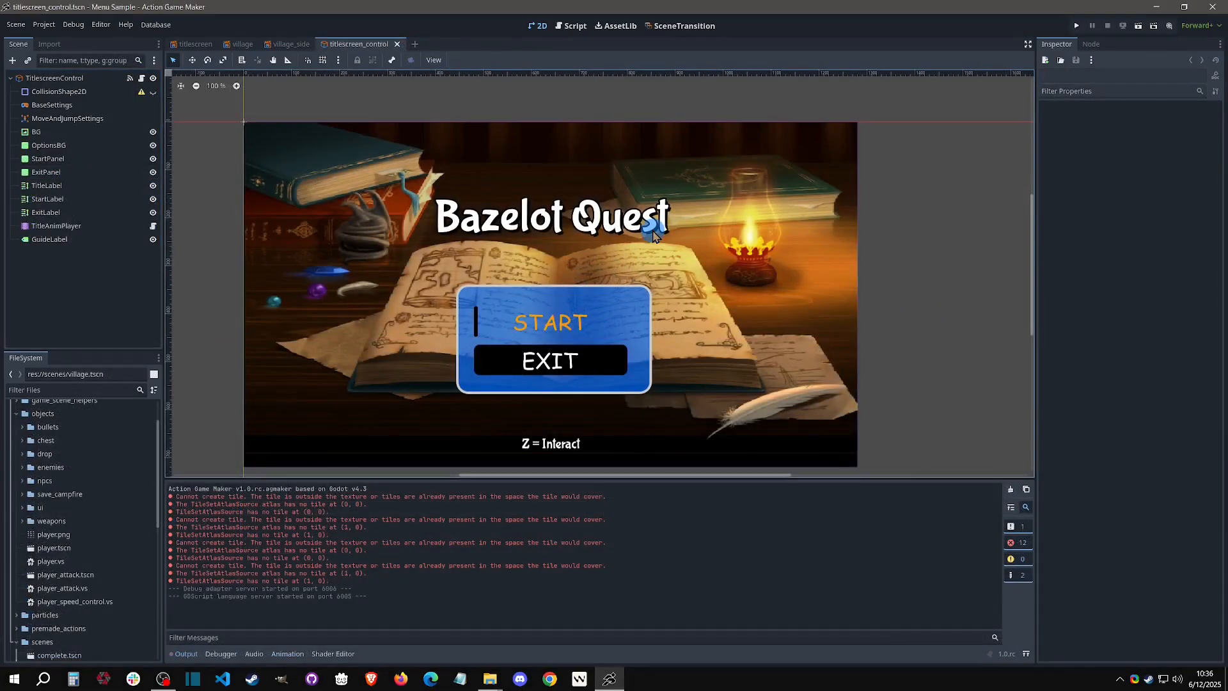
- Launch Action Game Maker from Steam, look at the Sample Project option in the project manager, and close the manager
{"action": "right_click", "coordinate": [1149, 682]}
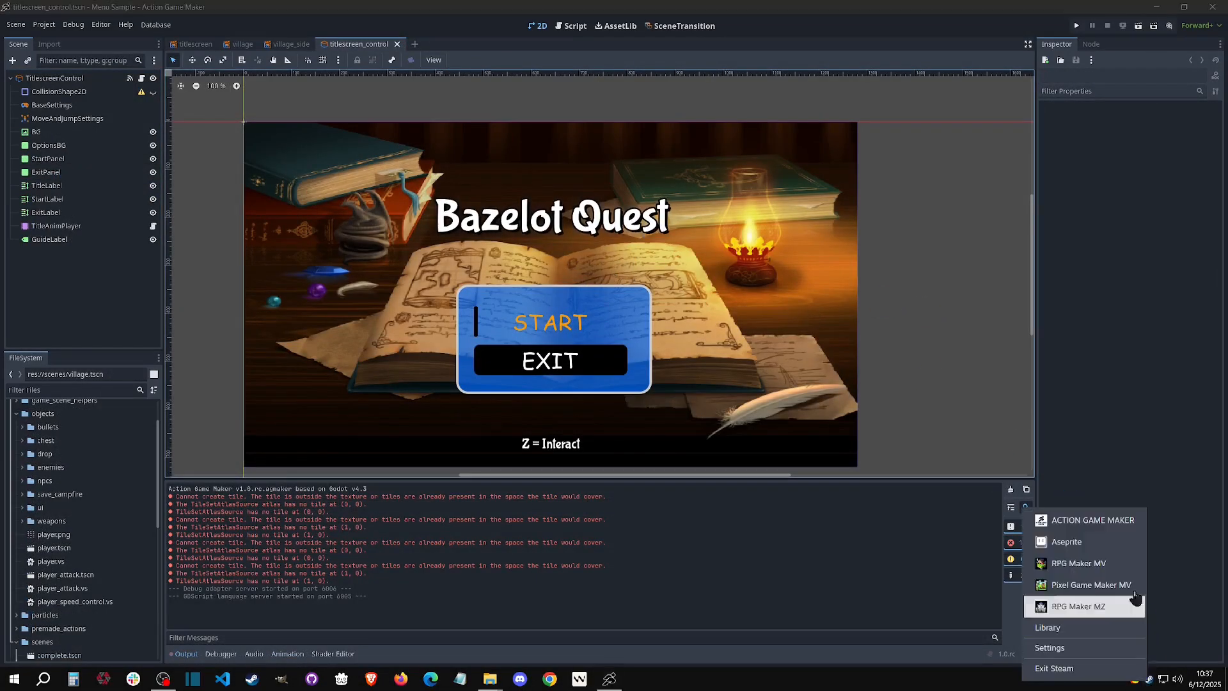
{"action": "left_click", "coordinate": [1103, 517]}
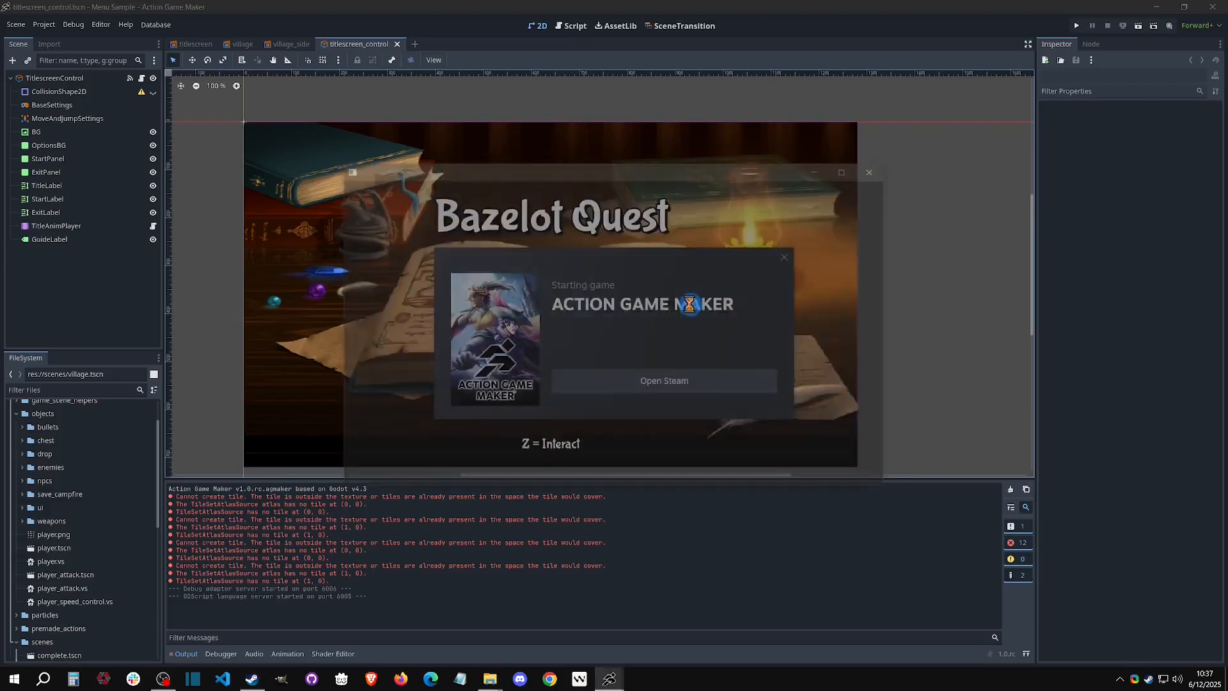
{"action": "left_click", "coordinate": [616, 189]}
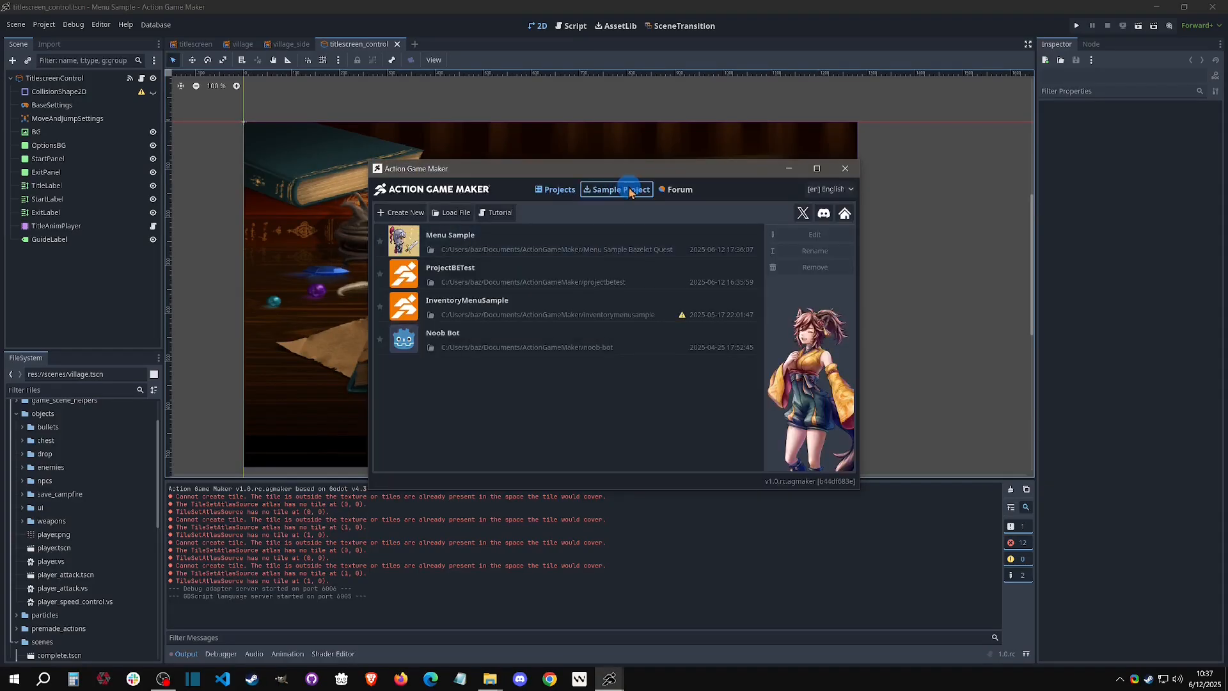
{"action": "left_click", "coordinate": [844, 170]}
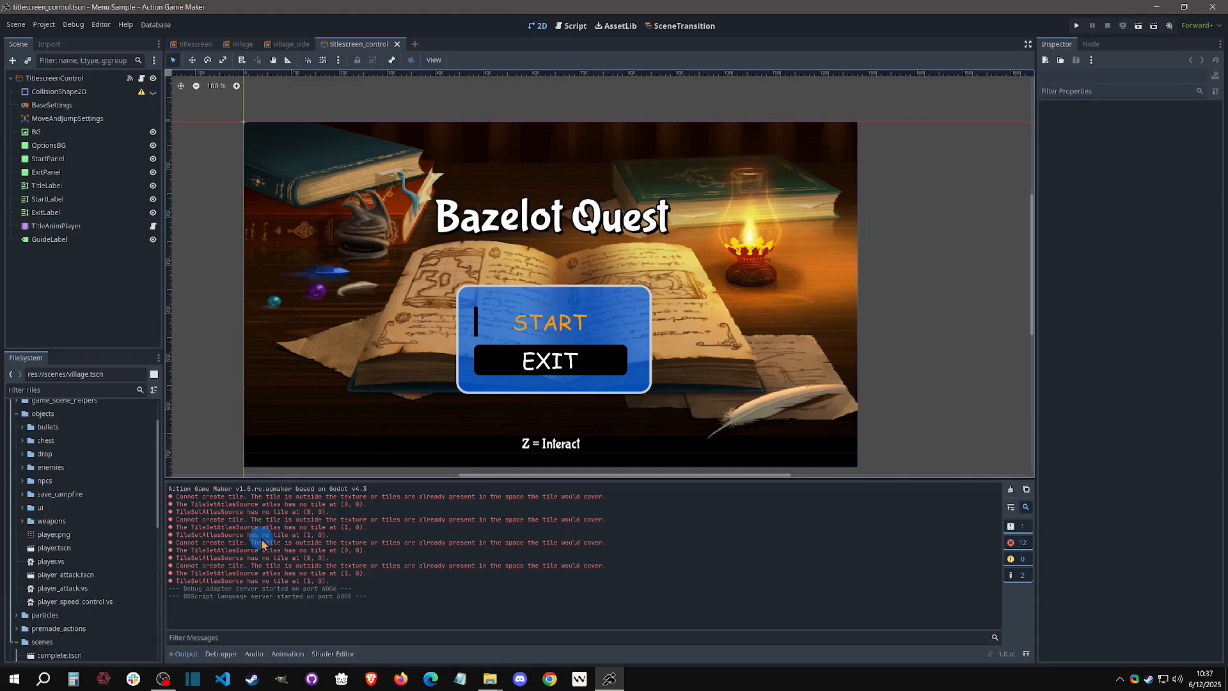
- Open tiles_collision.tres from the tiles folder and load tiles_collision.png as the texture of its empty atlas source
{"action": "left_click_drag", "start_coordinate": [157, 438], "coordinate": [151, 589]}
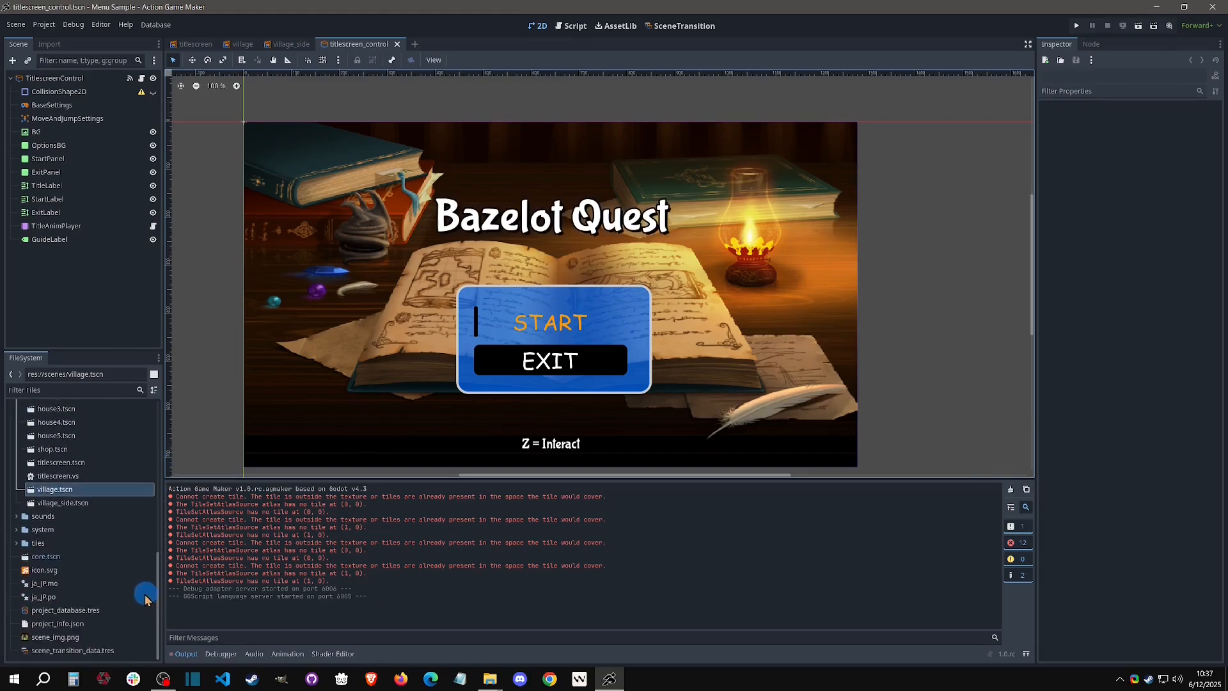
{"action": "left_click", "coordinate": [16, 542]}
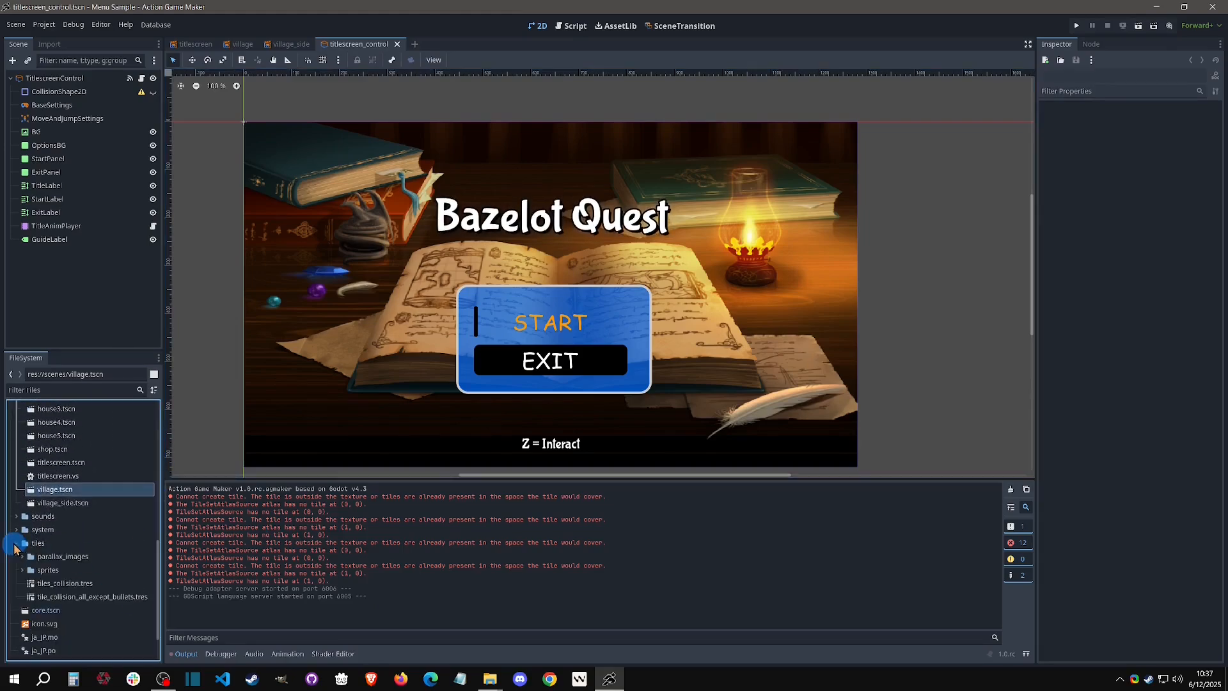
{"action": "double_click", "coordinate": [51, 584]}
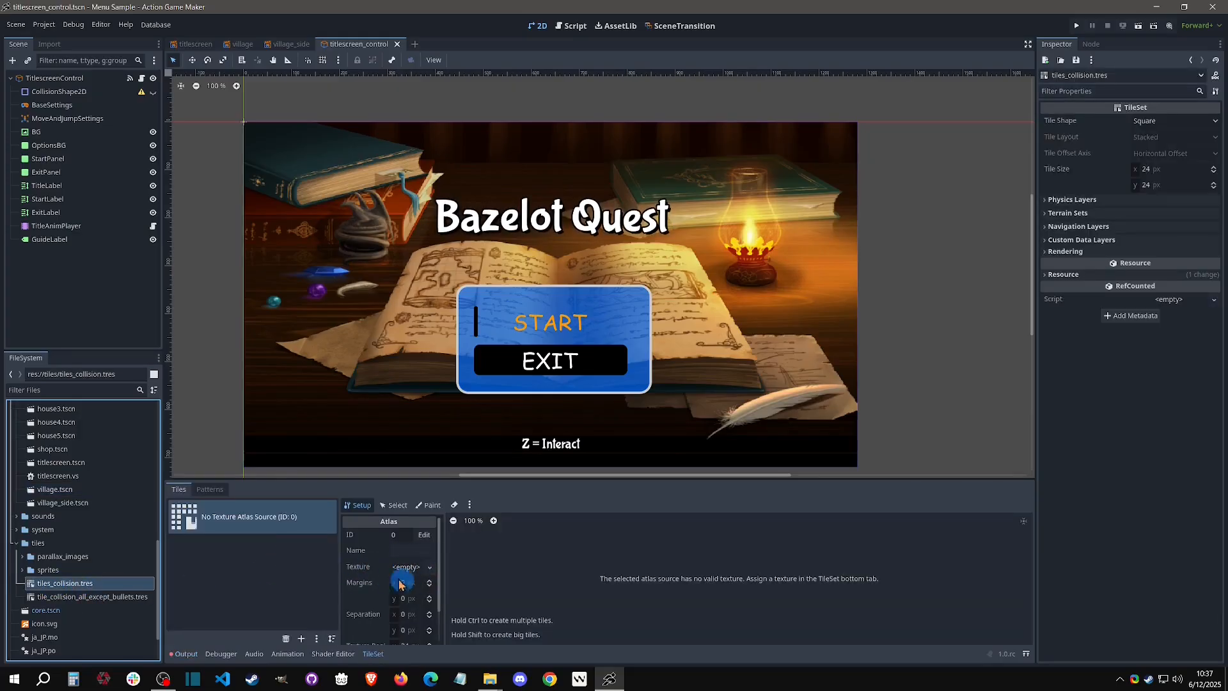
{"action": "left_click", "coordinate": [429, 571]}
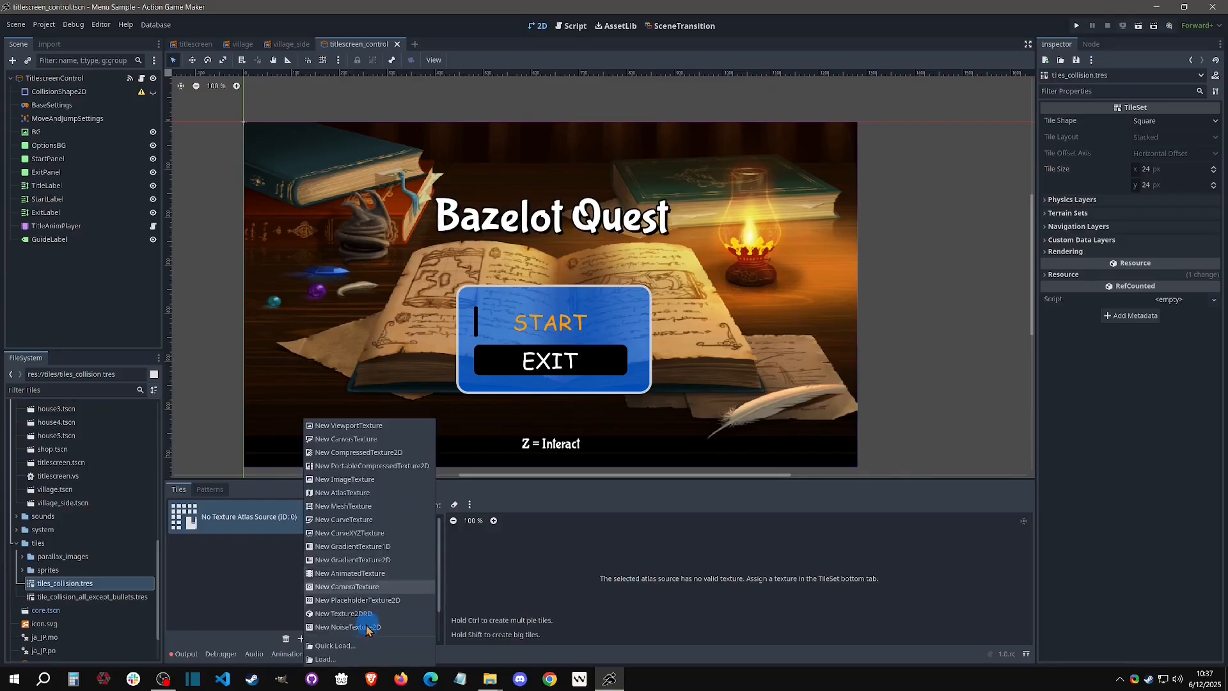
{"action": "left_click", "coordinate": [345, 635]}
{"action": "type", "text": "coll"}
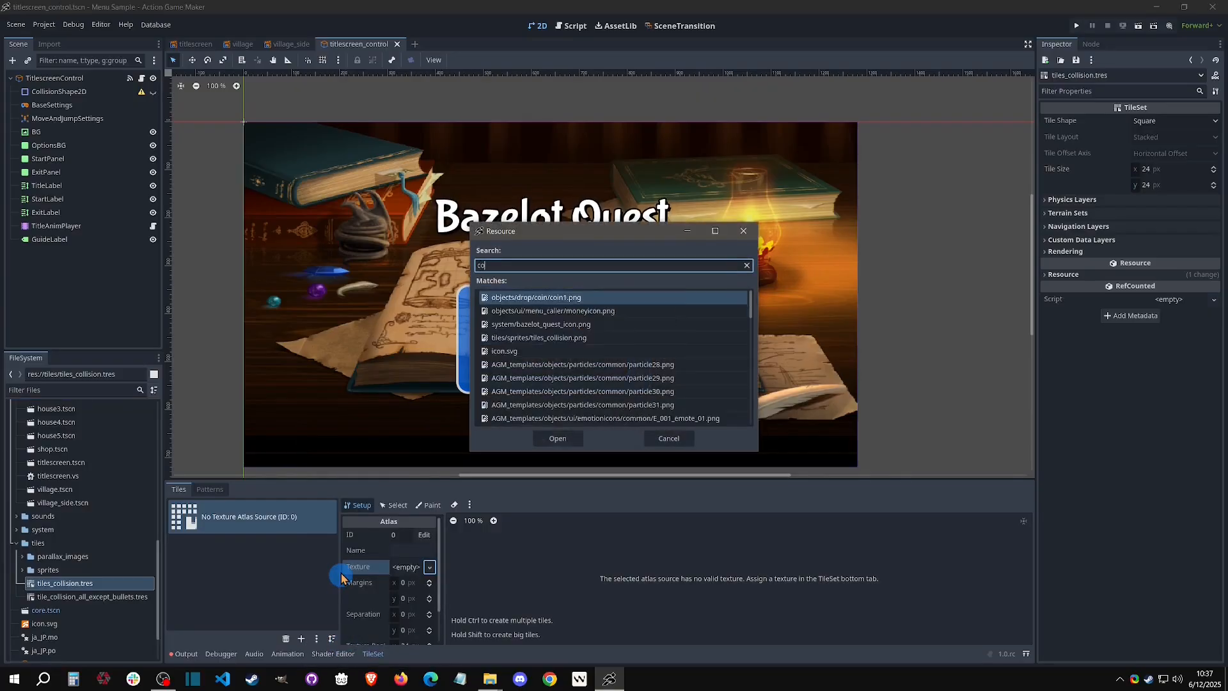
{"action": "left_click", "coordinate": [577, 440]}
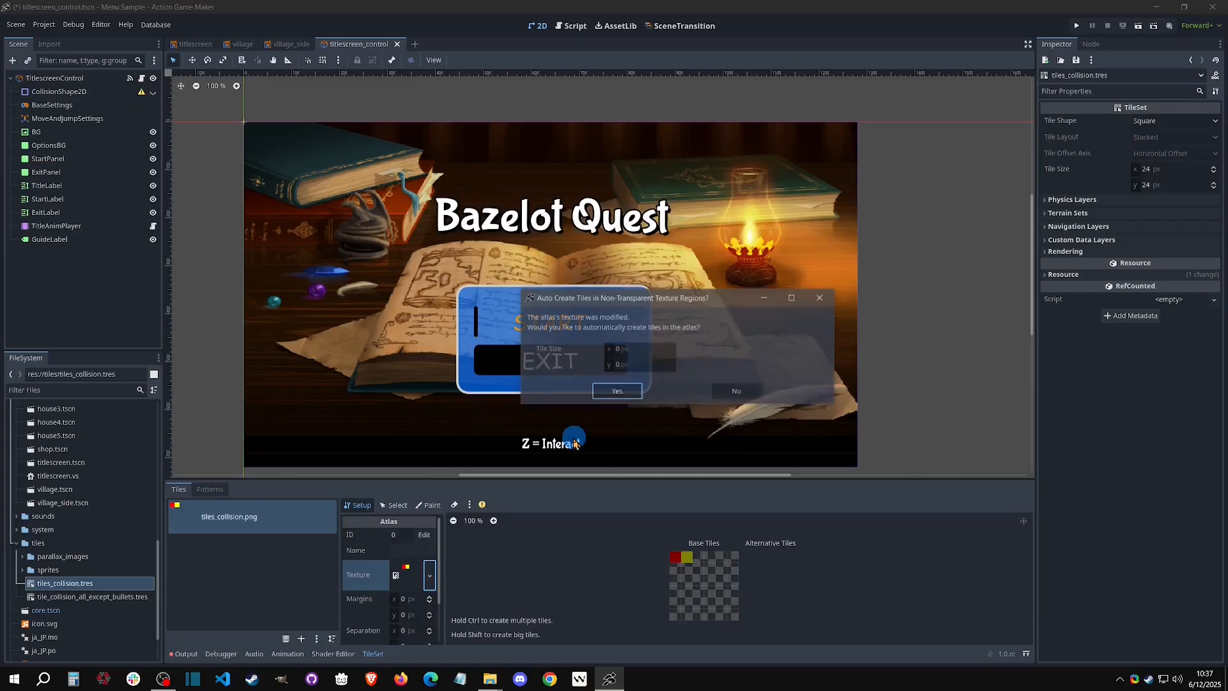
- Auto-create the atlas tiles at 24 × 24 px and accept the autotile format with automatic collision setup
{"action": "left_click", "coordinate": [651, 349]}
{"action": "type", "text": "24"}
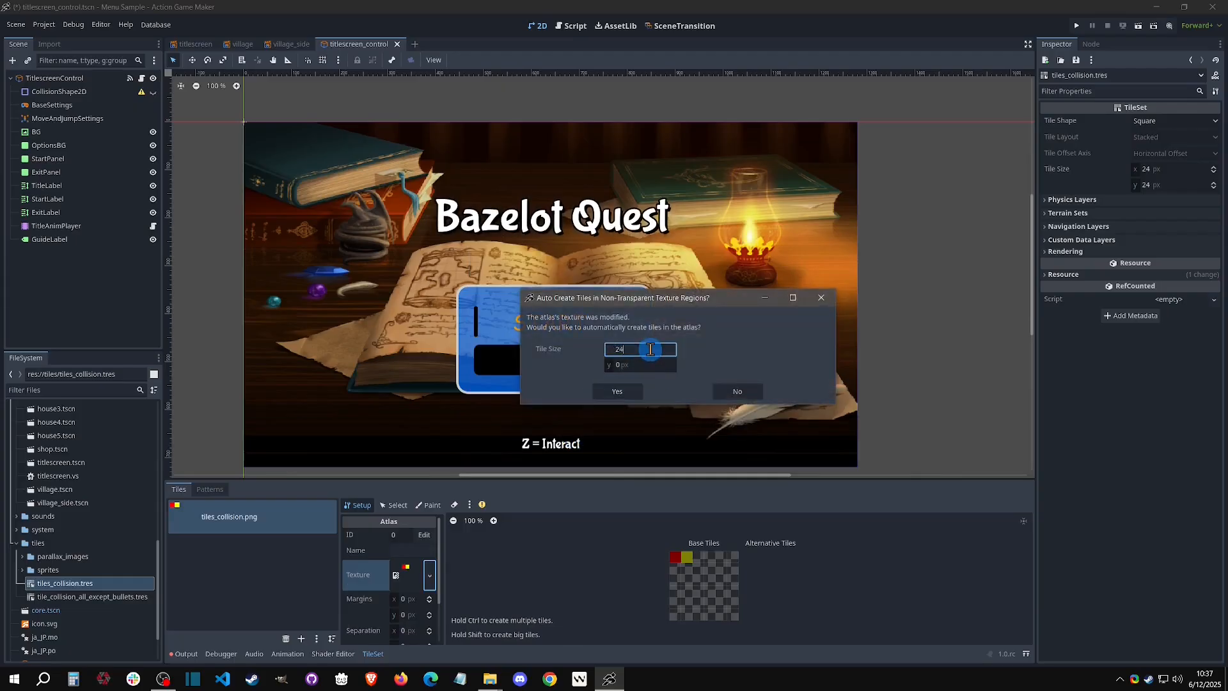
{"action": "key", "text": "Tab"}
{"action": "type", "text": "24"}
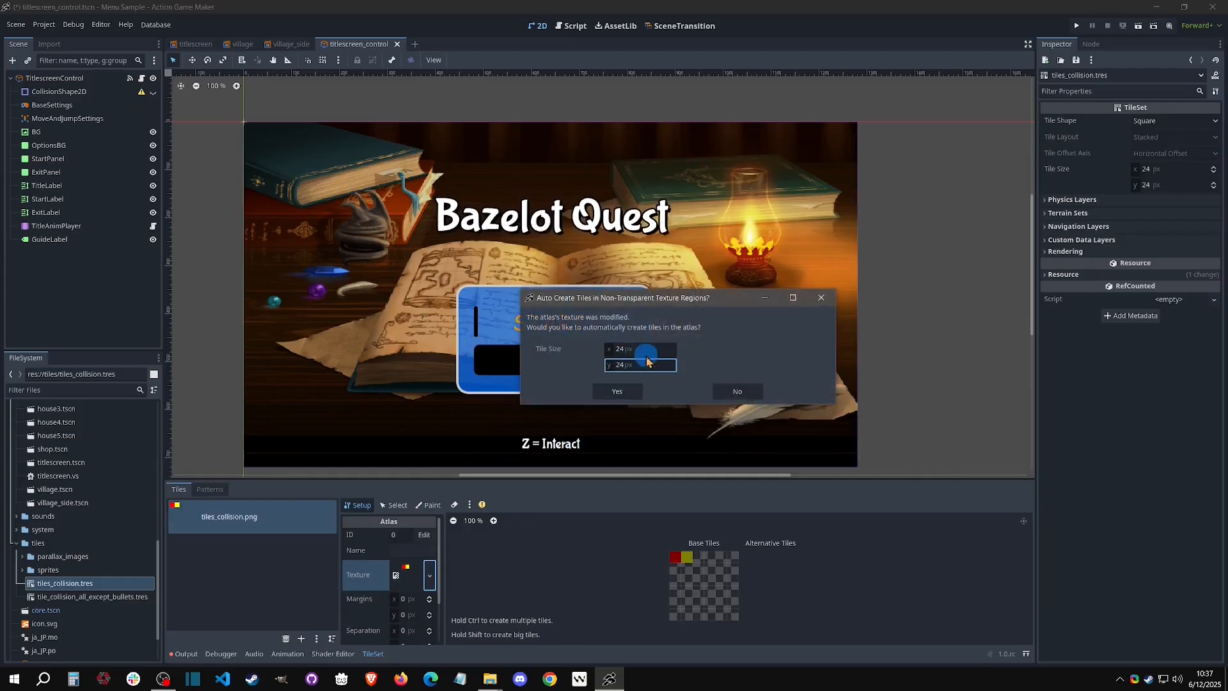
{"action": "left_click", "coordinate": [617, 391]}
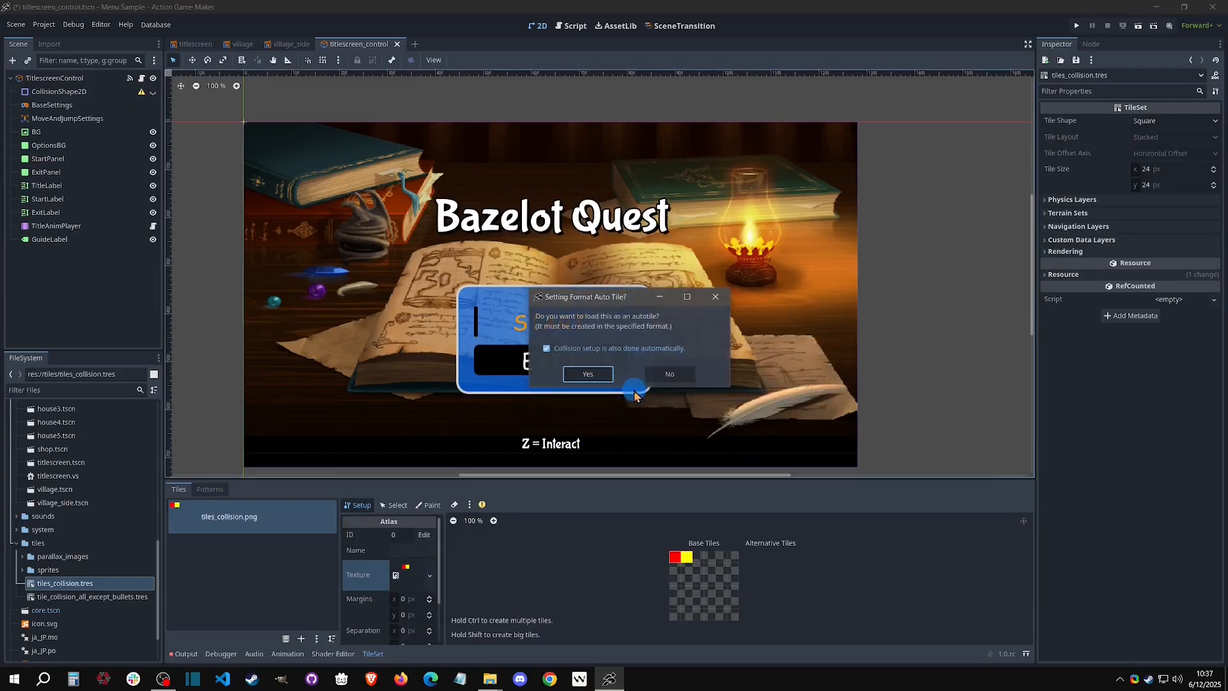
{"action": "left_click", "coordinate": [585, 374]}
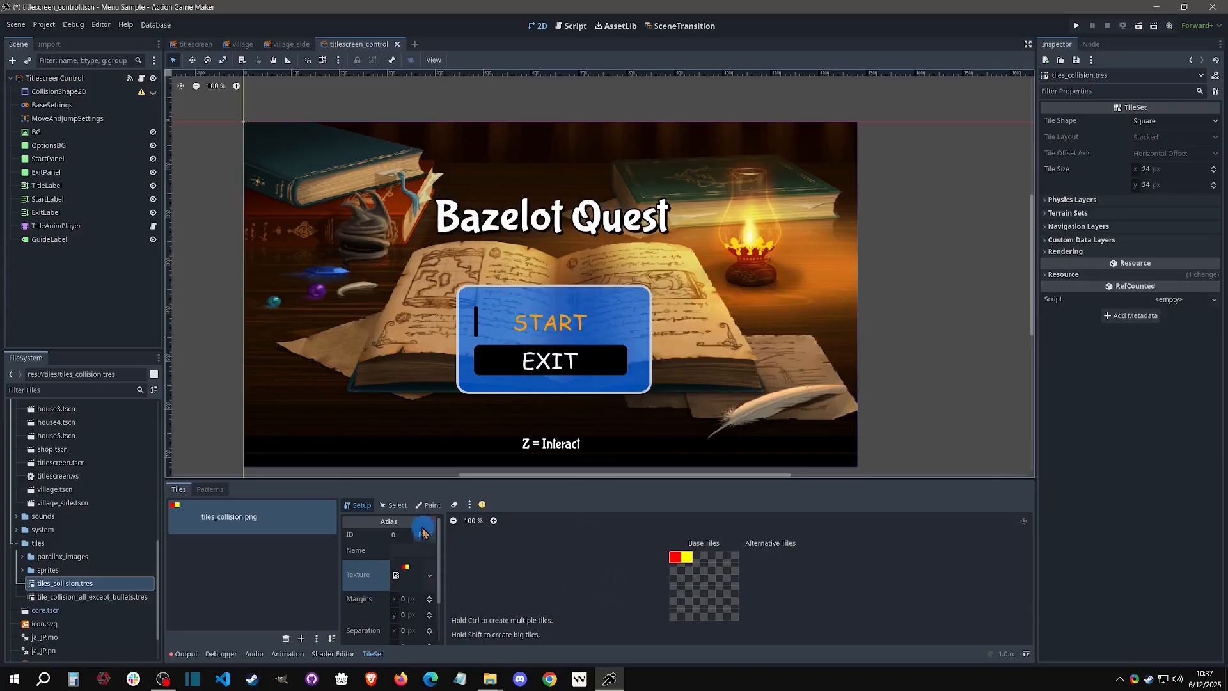
- Give the red and yellow tiles full-square collision polygons on Physics Layer 0
{"action": "left_click", "coordinate": [393, 504]}
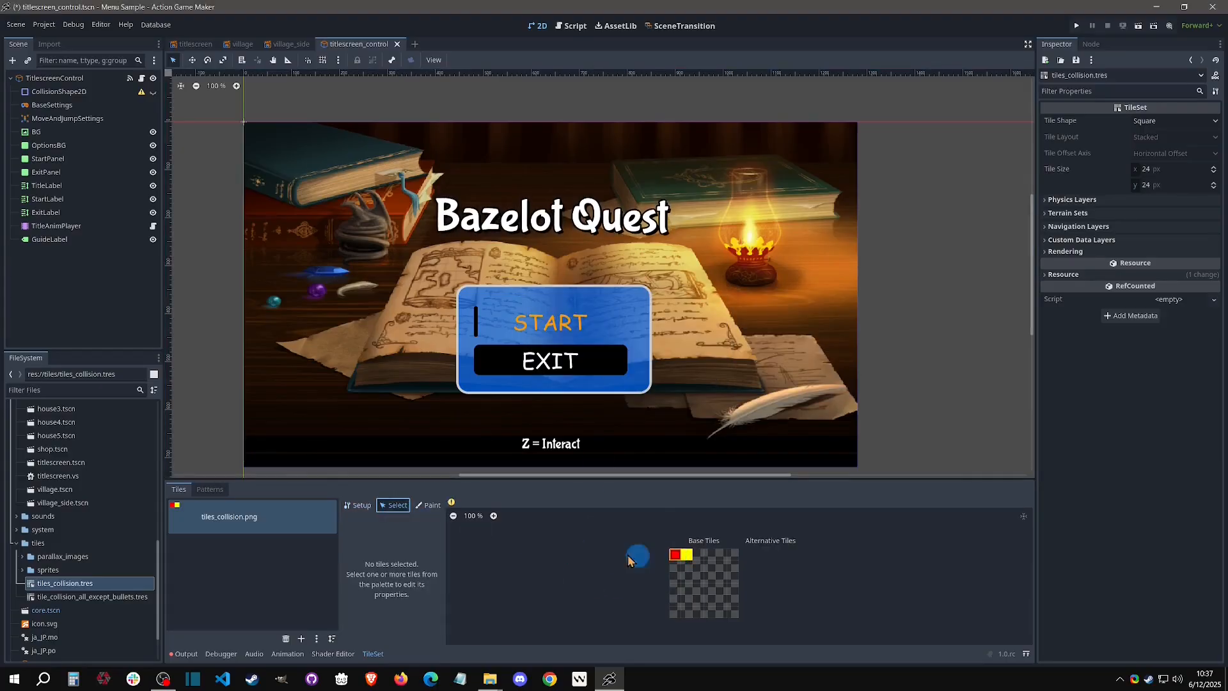
{"action": "left_click", "coordinate": [681, 557]}
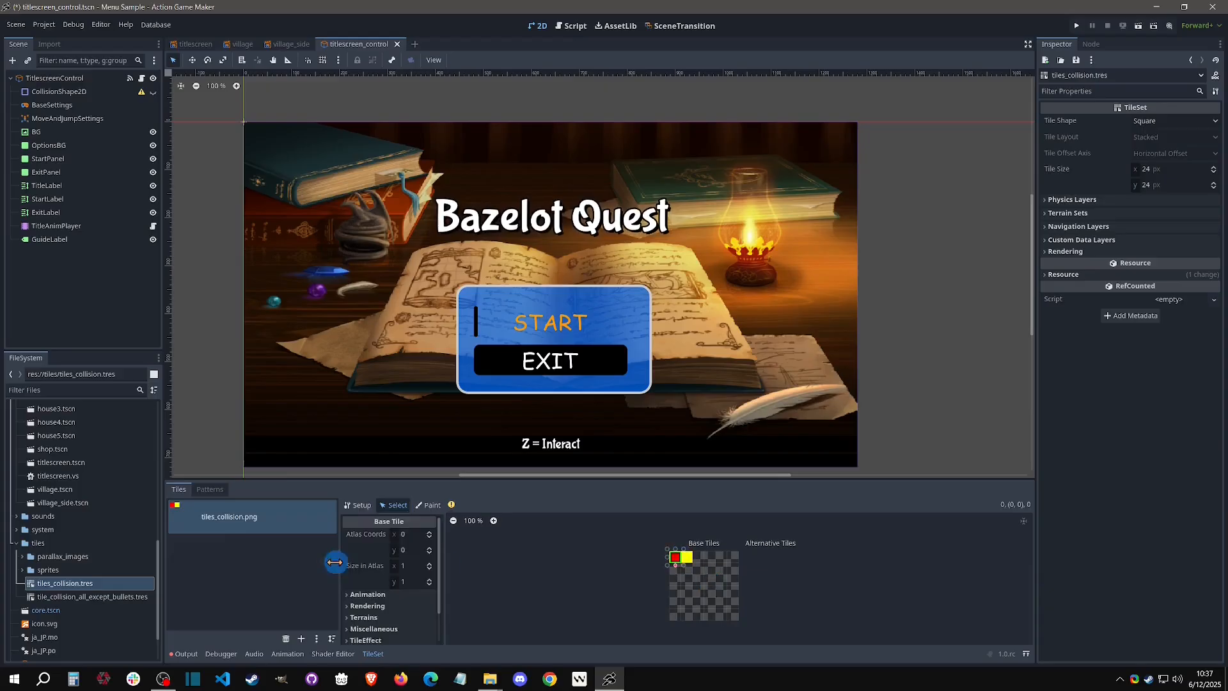
{"action": "scroll", "coordinate": [390, 595], "scroll_direction": "down", "scroll_amount": 3}
{"action": "left_click", "coordinate": [378, 637]}
{"action": "scroll", "coordinate": [386, 635], "scroll_direction": "down", "scroll_amount": 1}
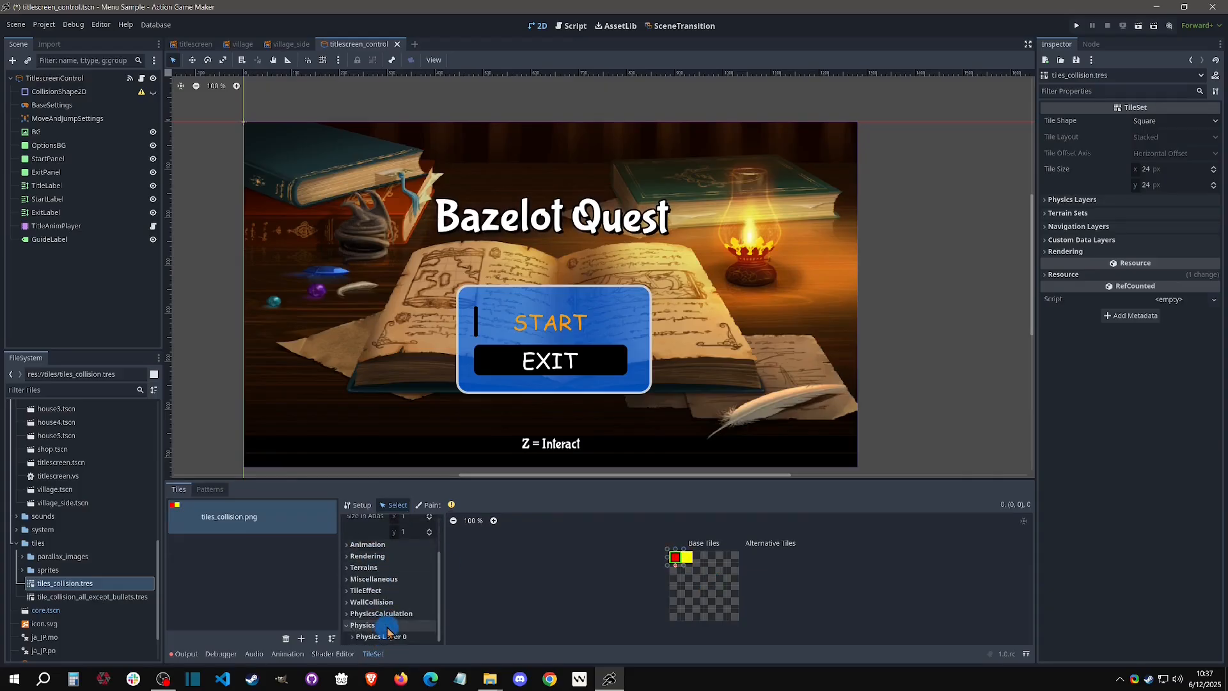
{"action": "left_click", "coordinate": [381, 637]}
{"action": "scroll", "coordinate": [405, 598], "scroll_direction": "down", "scroll_amount": 2}
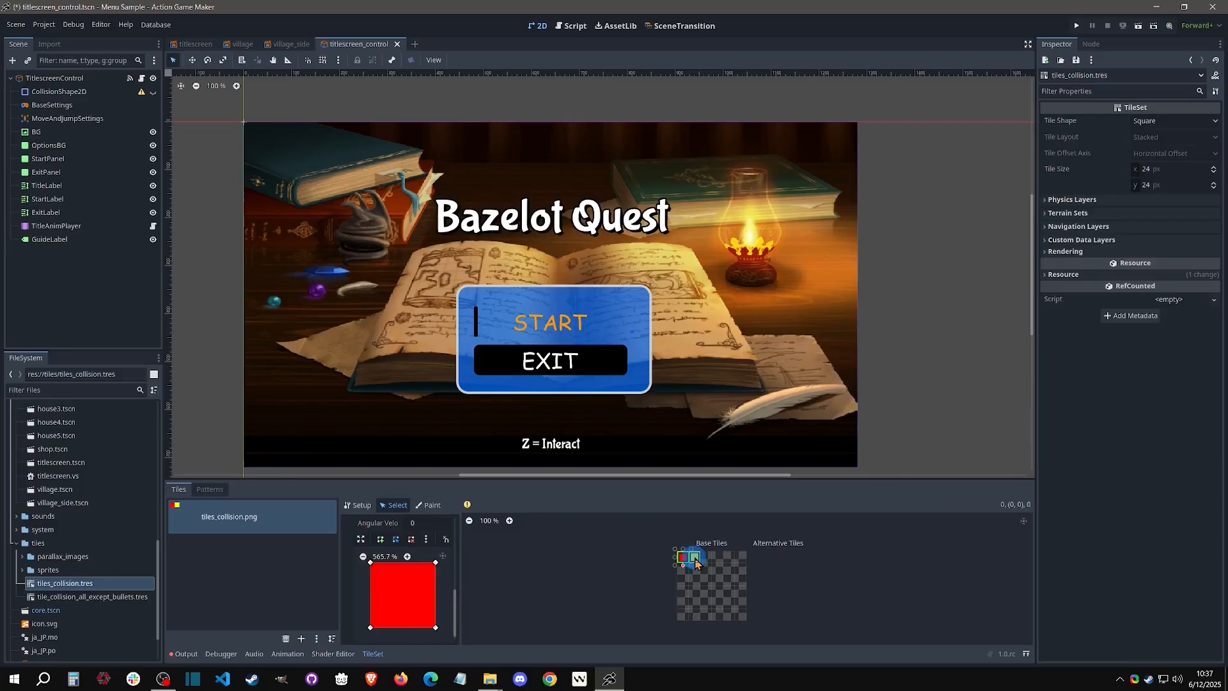
{"action": "left_click", "coordinate": [696, 559]}
{"action": "left_click", "coordinate": [415, 605]}
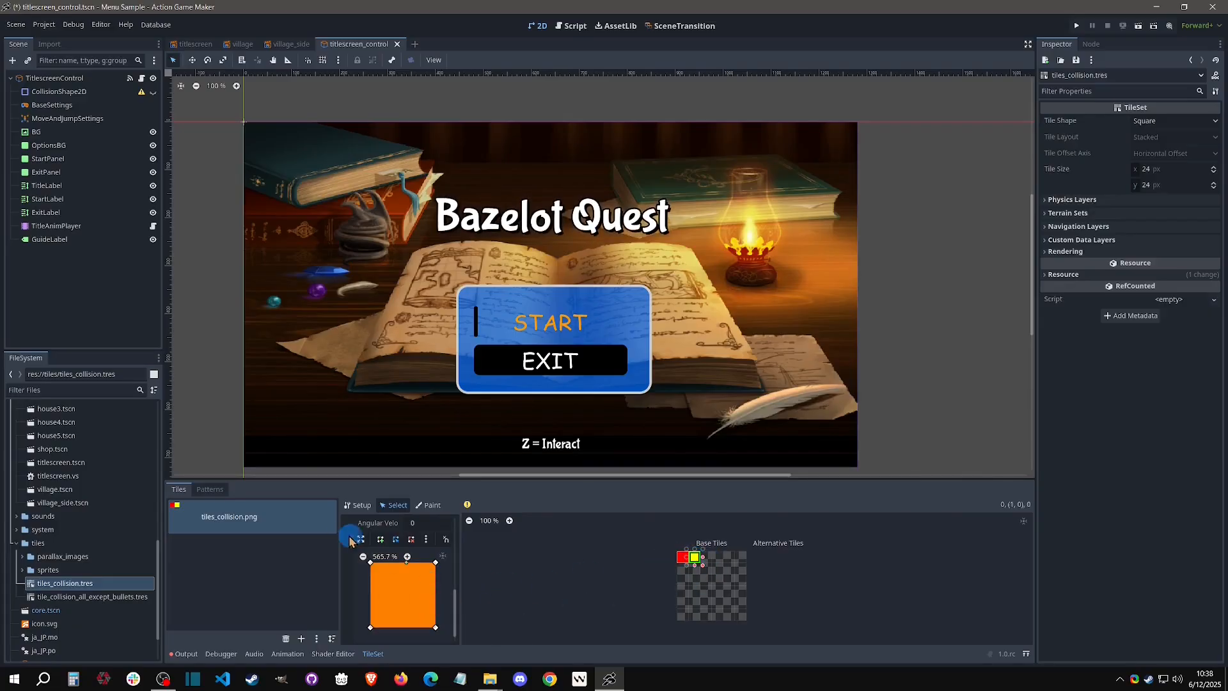
- In tile_collision_all_except_bullets.tres, load tiles_collision.png as the atlas texture and auto-create 24 × 24 px tiles, accepting the autotile format
{"action": "left_click", "coordinate": [63, 598]}
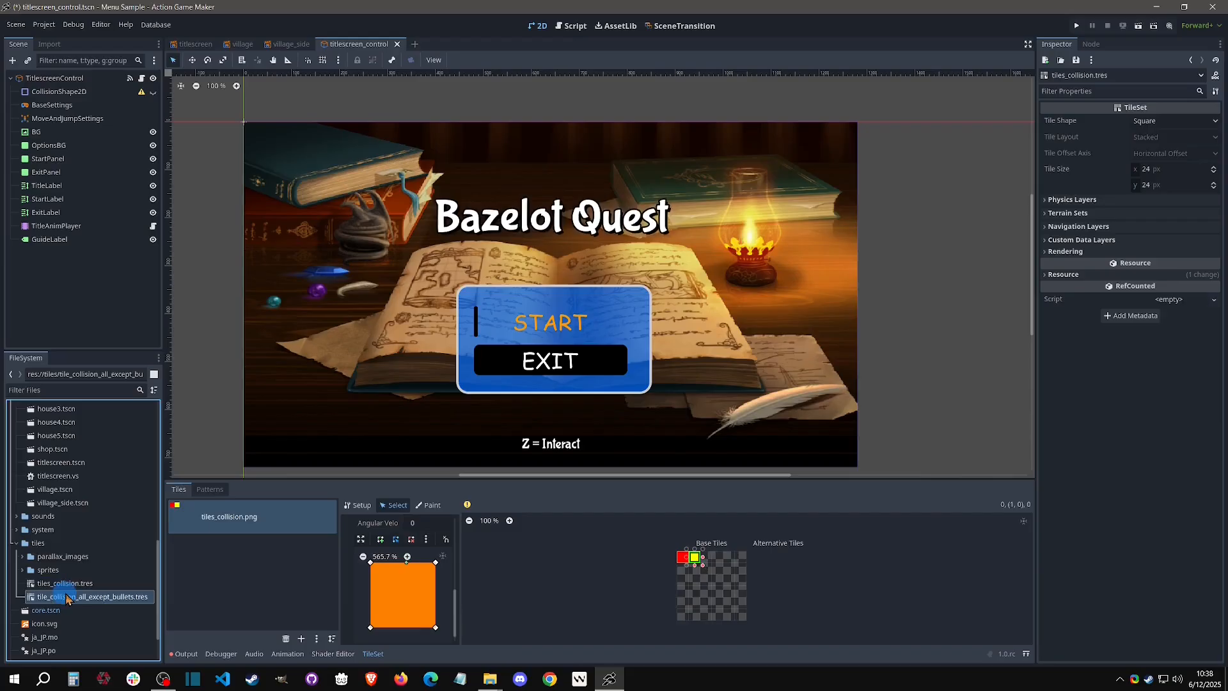
{"action": "double_click", "coordinate": [67, 598]}
{"action": "left_click", "coordinate": [271, 536]}
{"action": "left_click", "coordinate": [361, 505]}
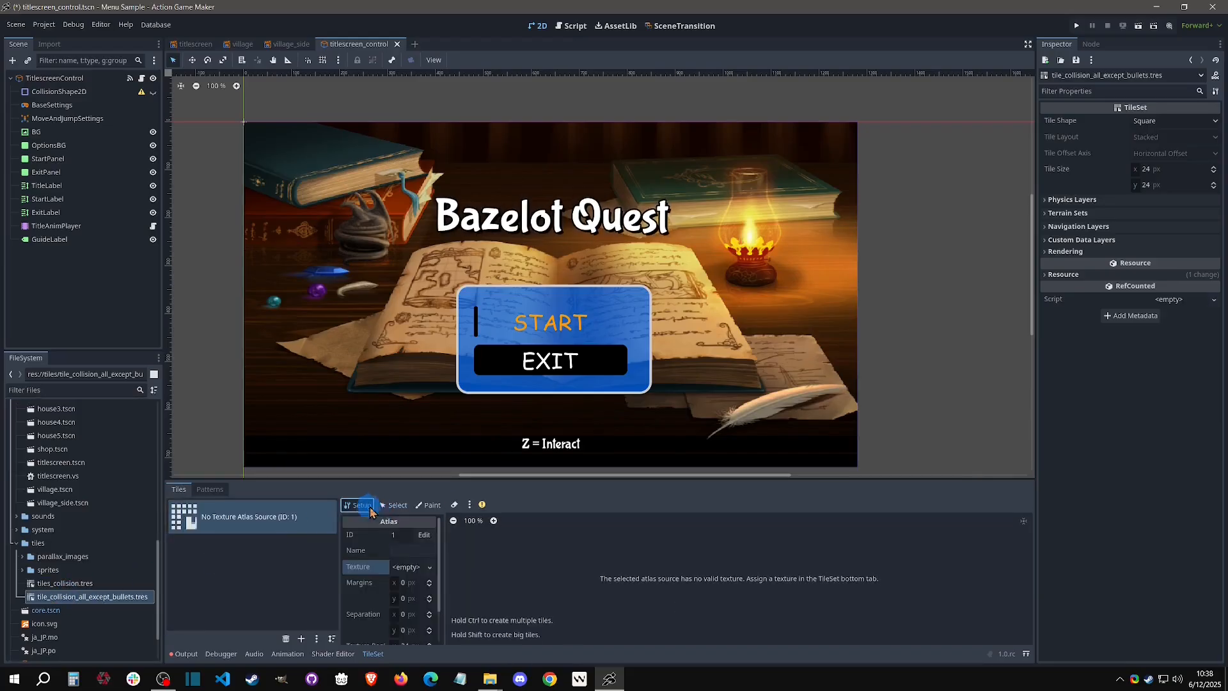
{"action": "left_click", "coordinate": [415, 567]}
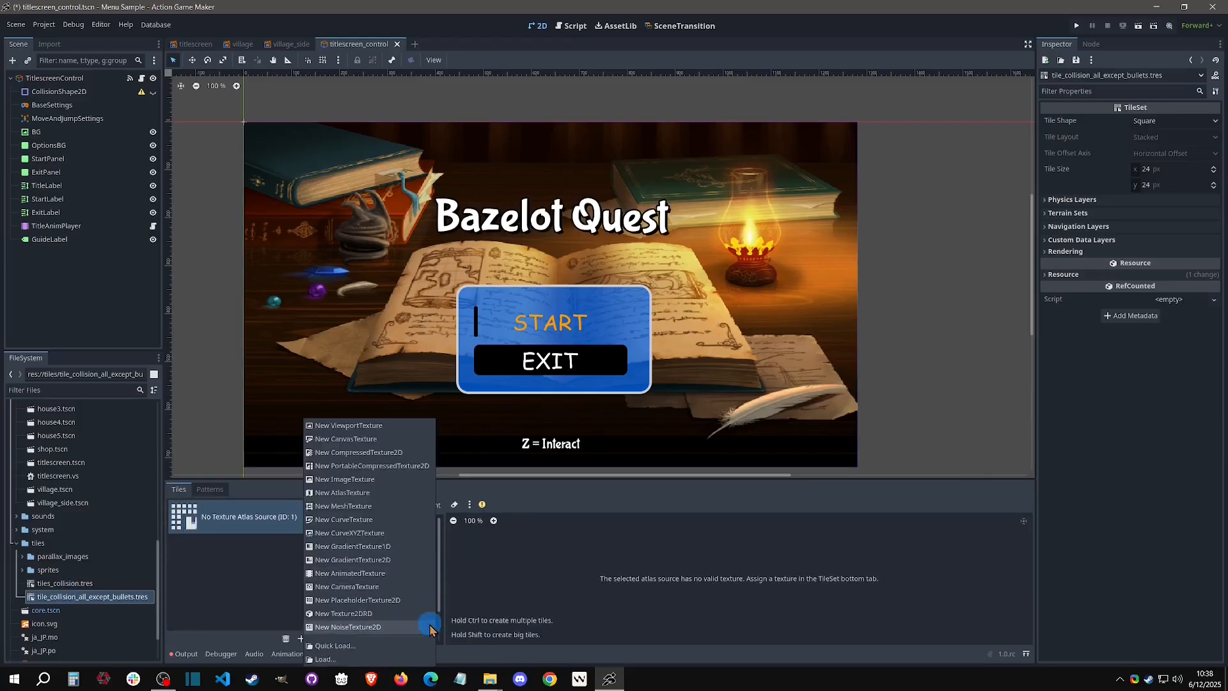
{"action": "left_click", "coordinate": [357, 649]}
{"action": "type", "text": "coll"}
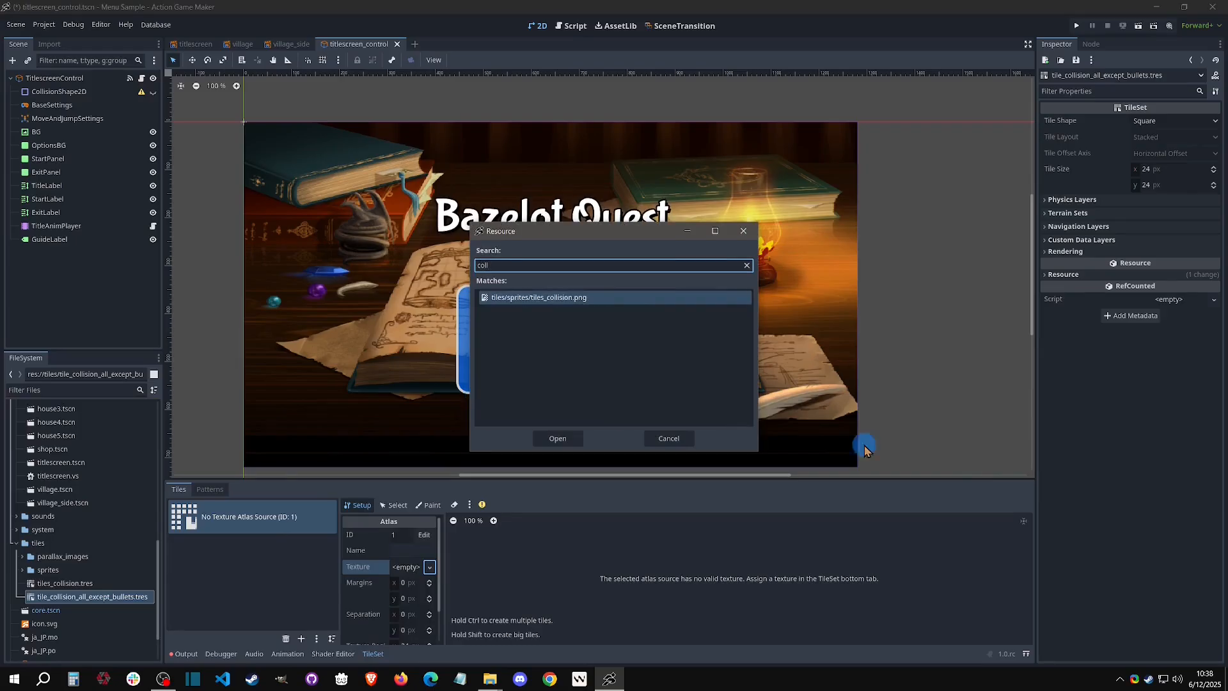
{"action": "left_click", "coordinate": [559, 440]}
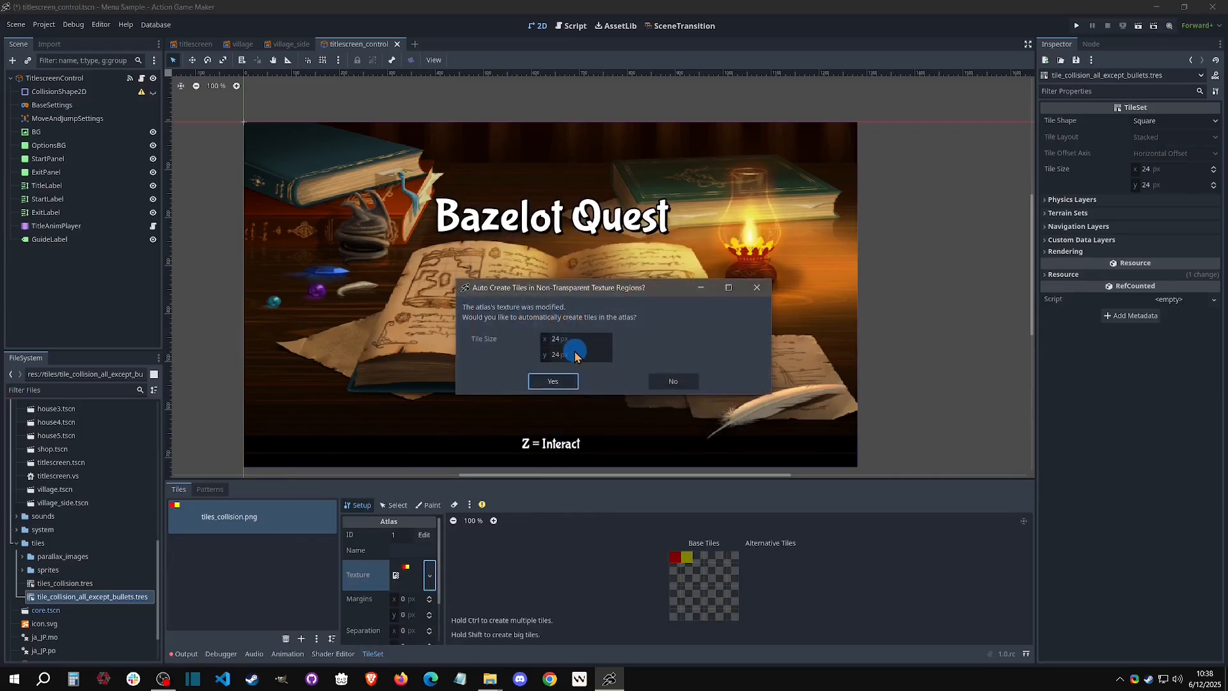
{"action": "left_click", "coordinate": [562, 382]}
{"action": "left_click", "coordinate": [571, 376]}
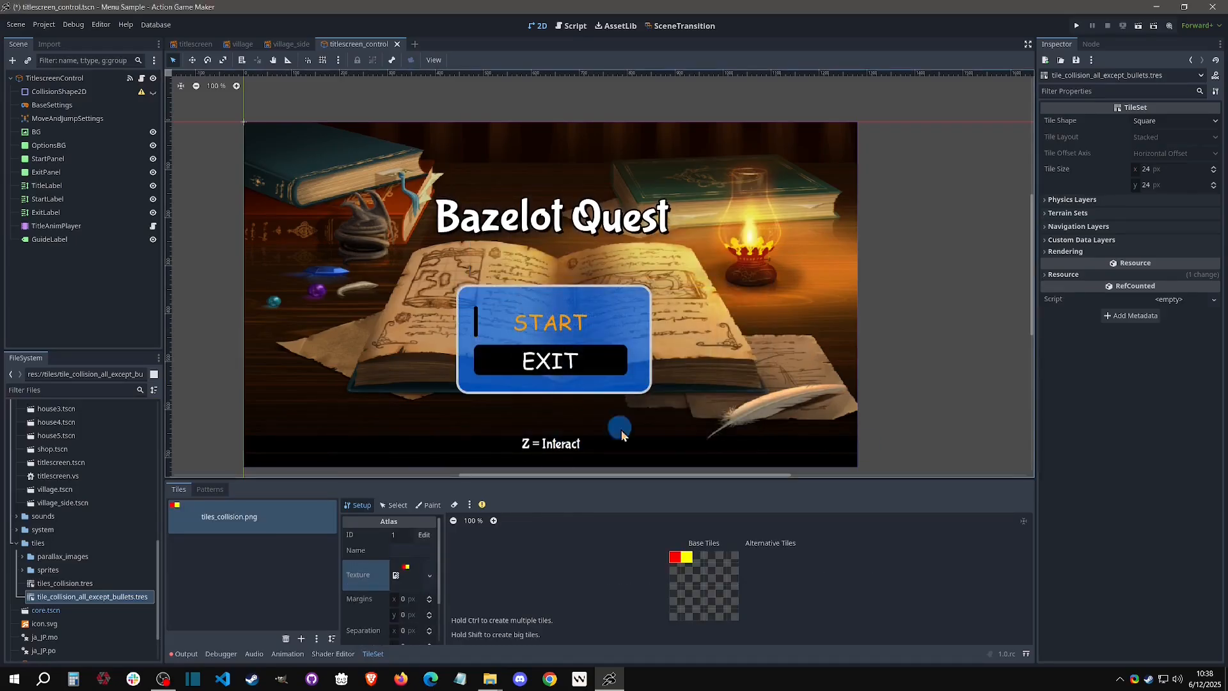
- Give both tiles of the all-except-bullets tileset full-square collision polygons and save the changes
{"action": "left_click", "coordinate": [392, 505]}
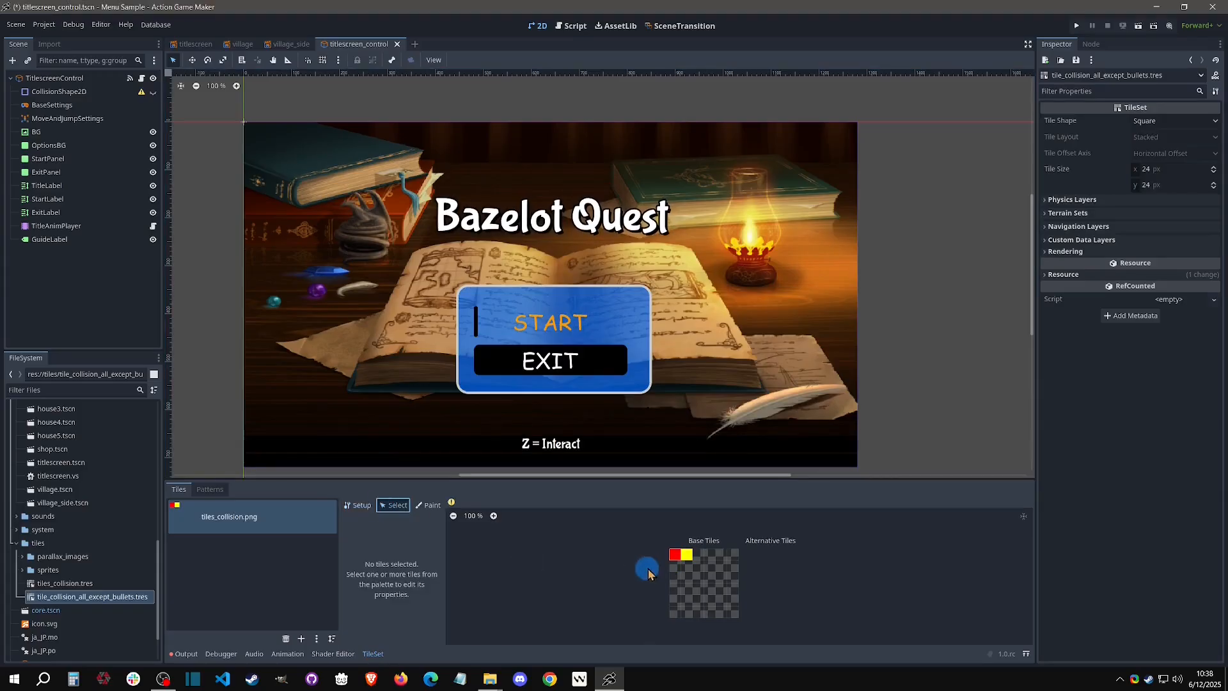
{"action": "left_click", "coordinate": [681, 556]}
{"action": "scroll", "coordinate": [416, 584], "scroll_direction": "down", "scroll_amount": 5}
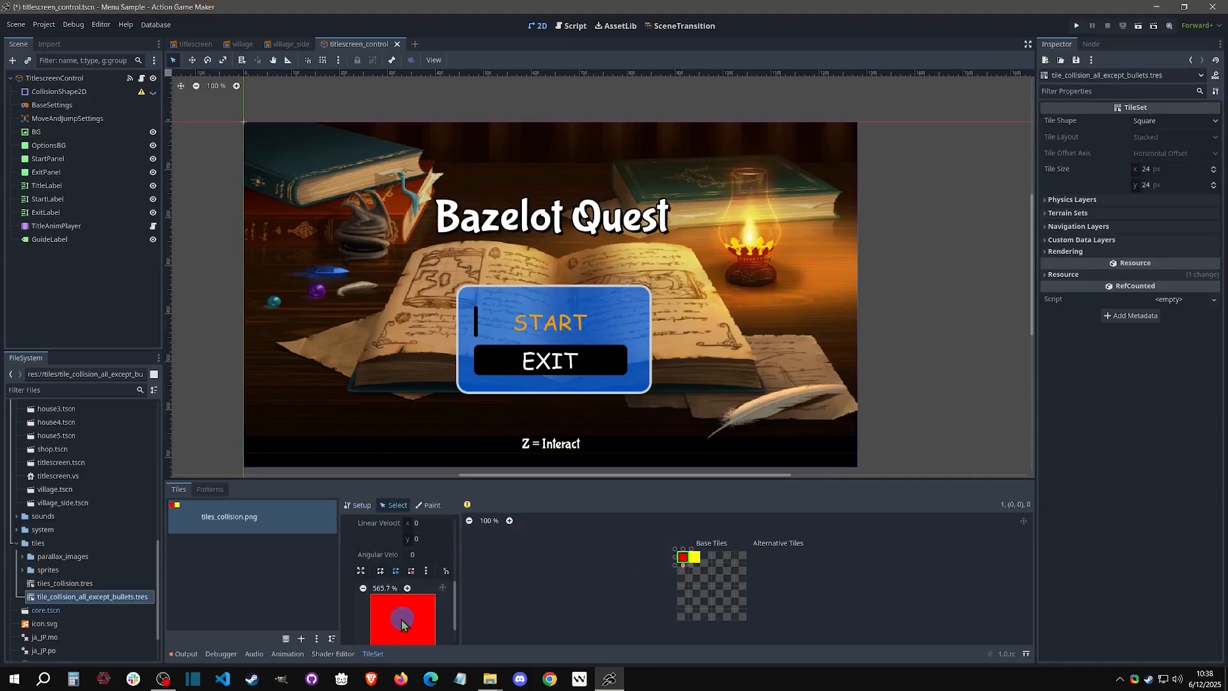
{"action": "scroll", "coordinate": [402, 624], "scroll_direction": "down", "scroll_amount": 2}
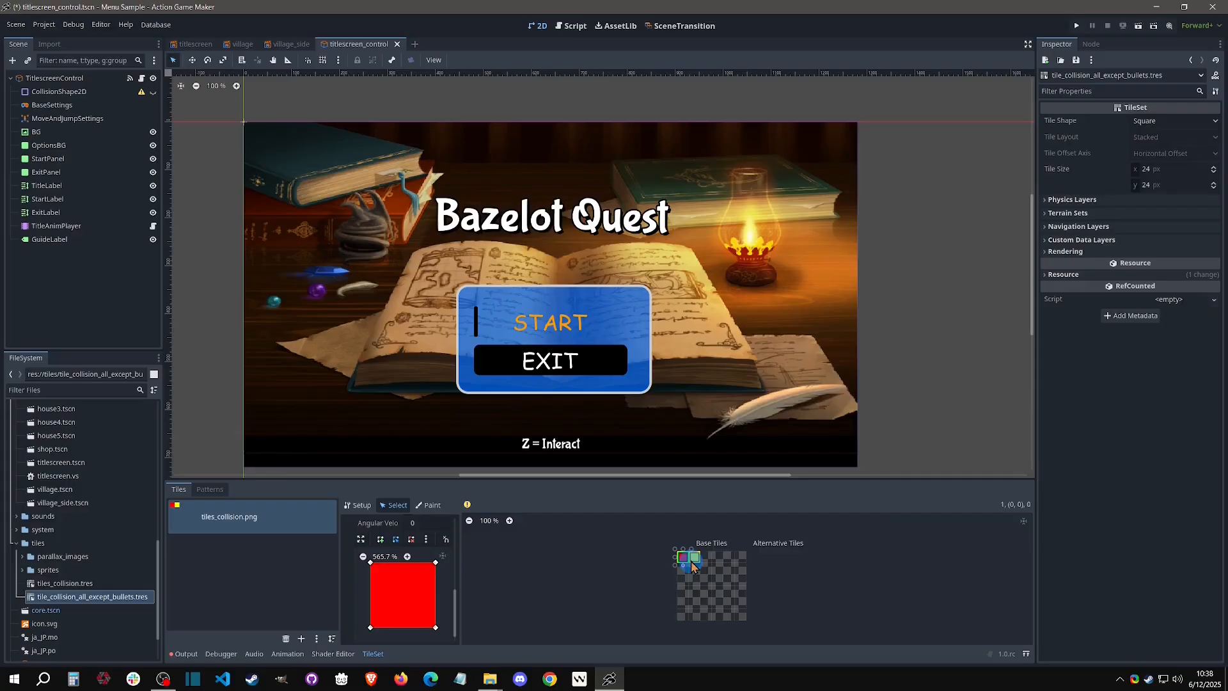
{"action": "left_click", "coordinate": [695, 557]}
{"action": "left_click", "coordinate": [394, 595]}
{"action": "key", "text": "ctrl+s"}
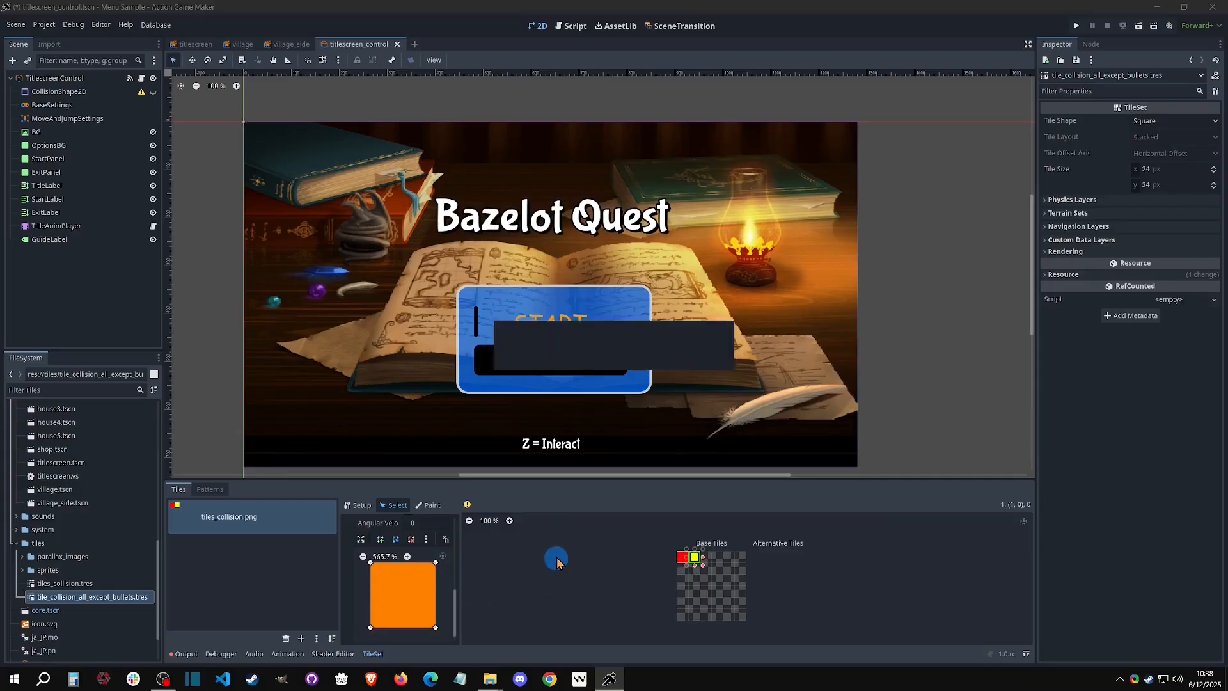
- Reload the current project and show its output log to check for tileset errors
{"action": "left_click", "coordinate": [51, 27]}
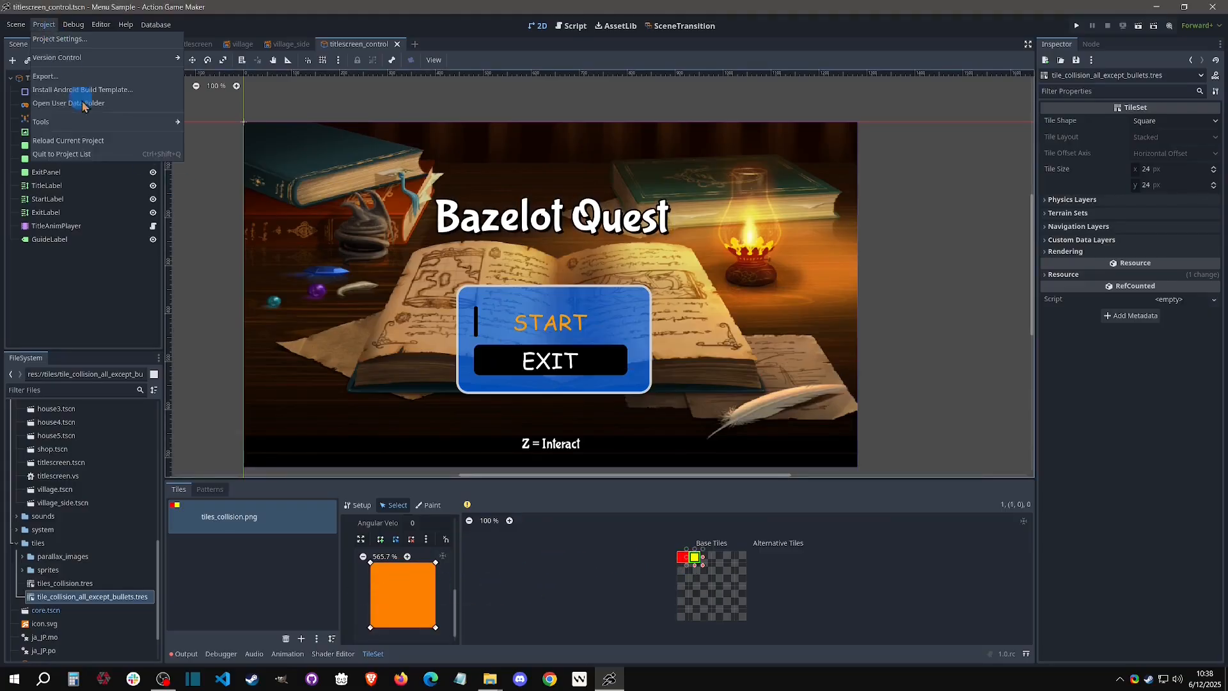
{"action": "left_click", "coordinate": [90, 137]}
{"action": "left_click", "coordinate": [408, 443]}
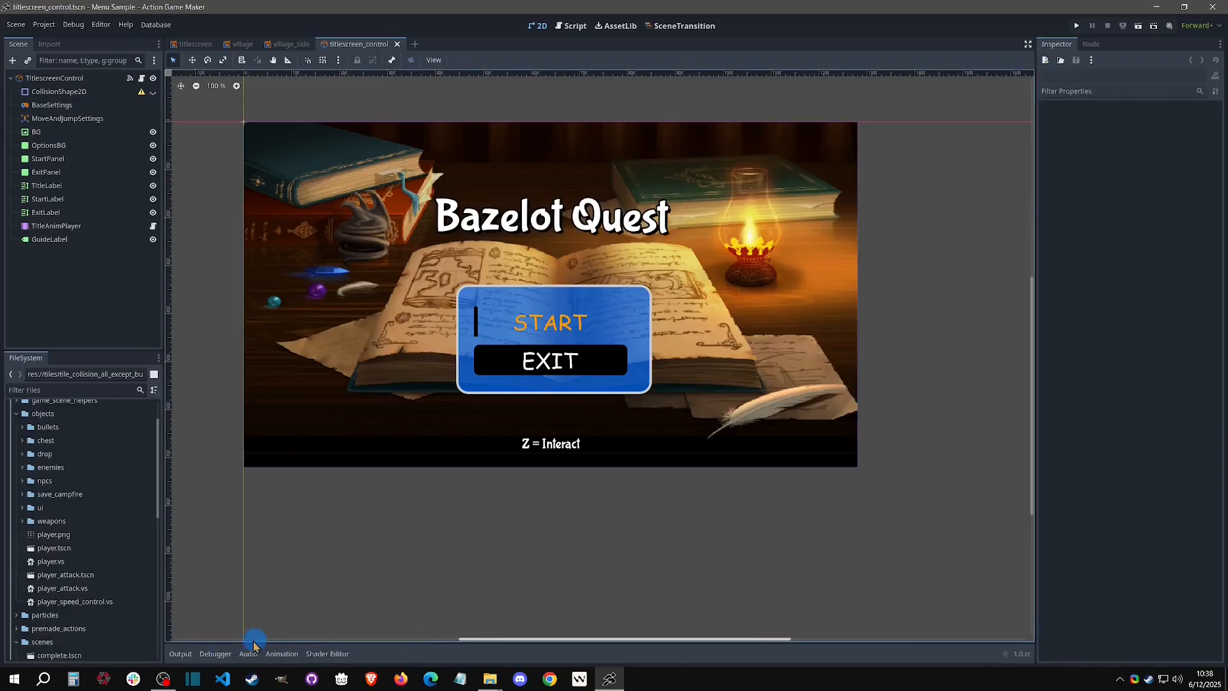
{"action": "left_click", "coordinate": [192, 653]}
{"action": "left_click", "coordinate": [181, 654]}
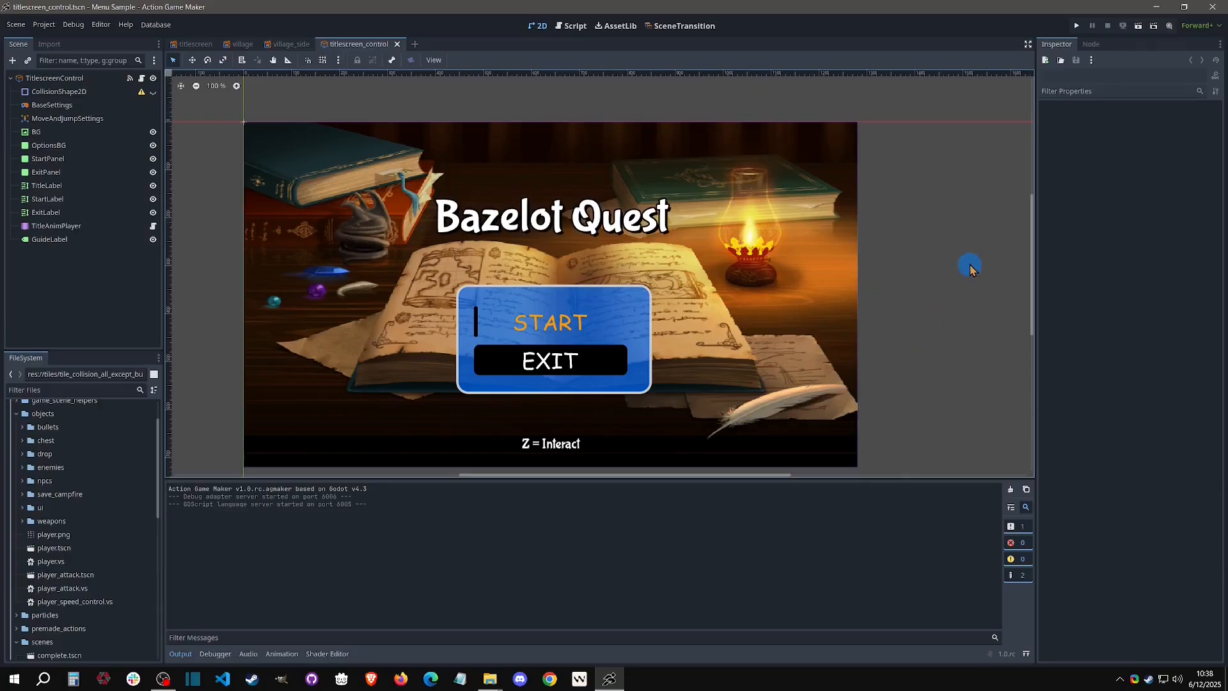
- Start a new game object named NewPlayer from the characters template with type Topview Character Base
{"action": "left_click", "coordinate": [415, 44]}
{"action": "left_click", "coordinate": [95, 172]}
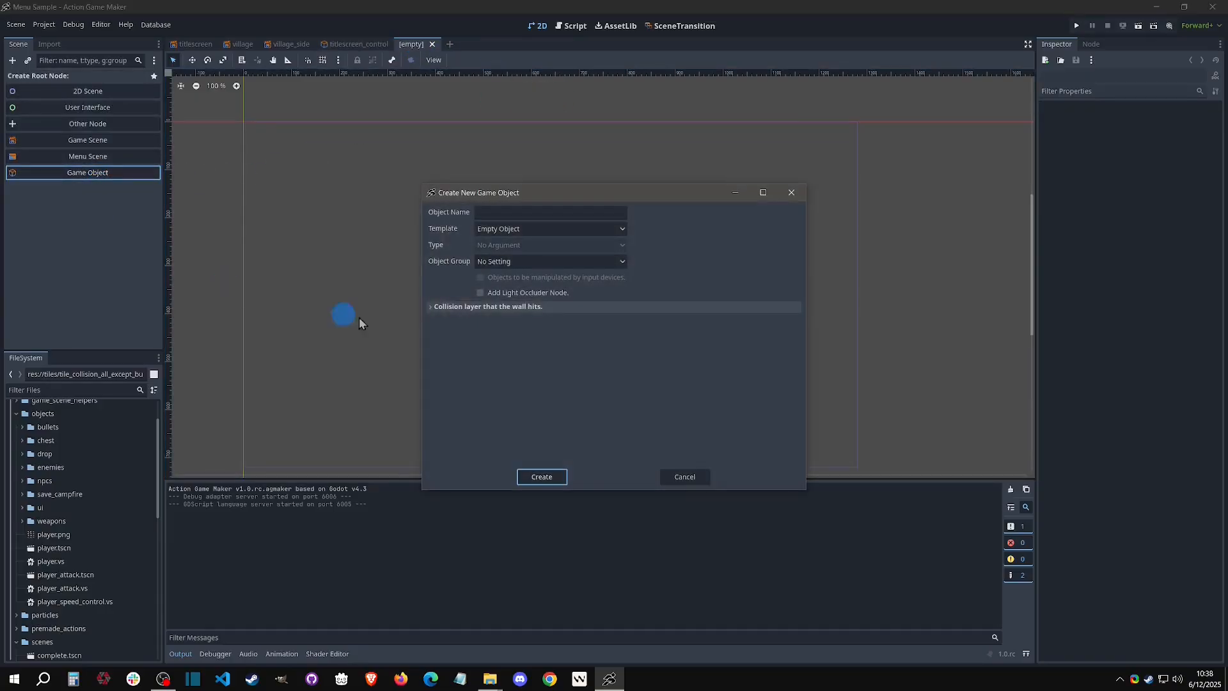
{"action": "left_click", "coordinate": [536, 229]}
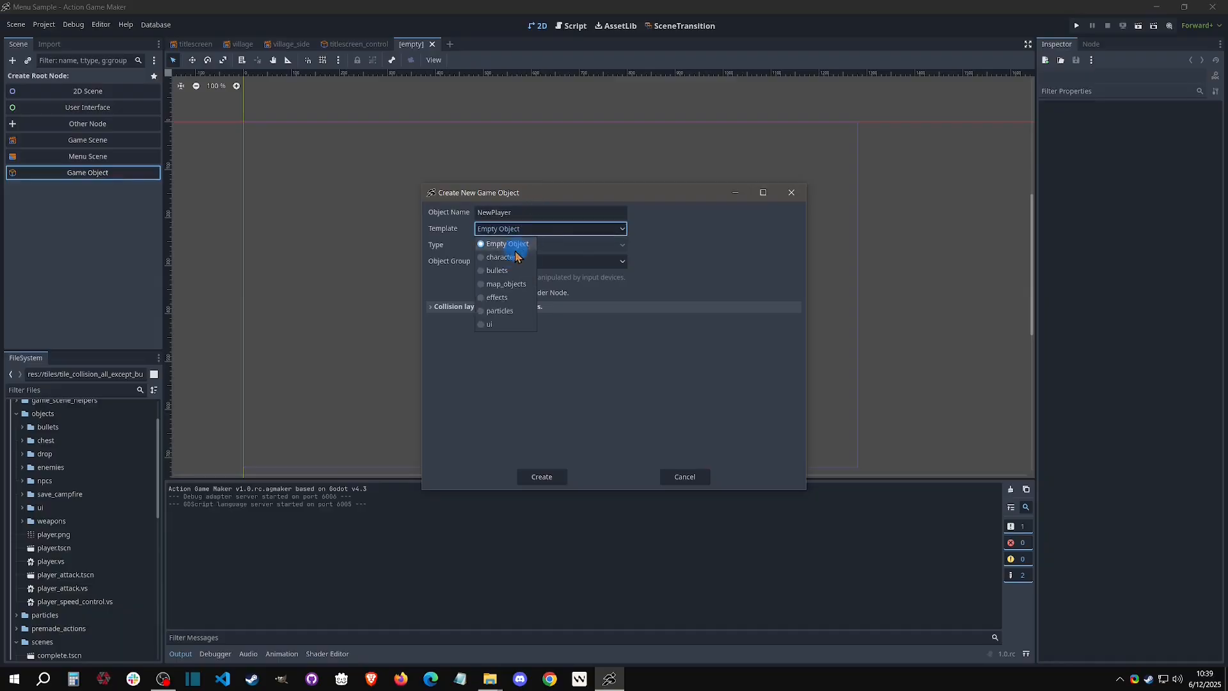
{"action": "left_click", "coordinate": [518, 257]}
{"action": "left_click", "coordinate": [505, 245]}
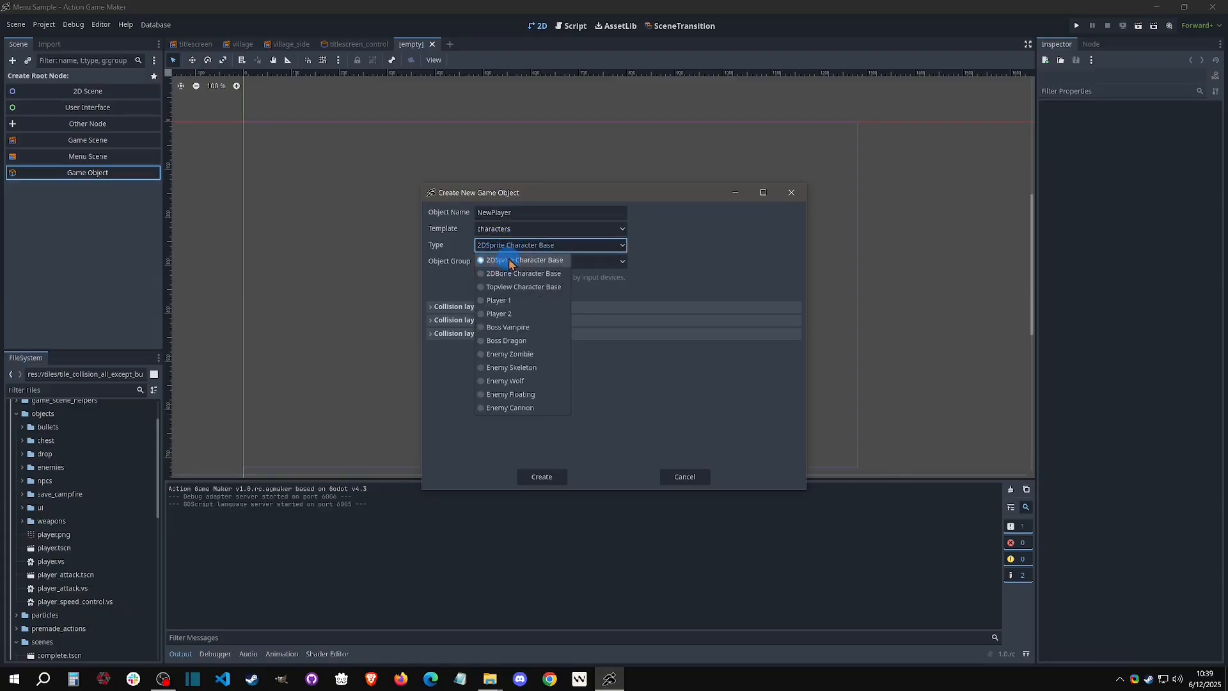
{"action": "left_click", "coordinate": [548, 261]}
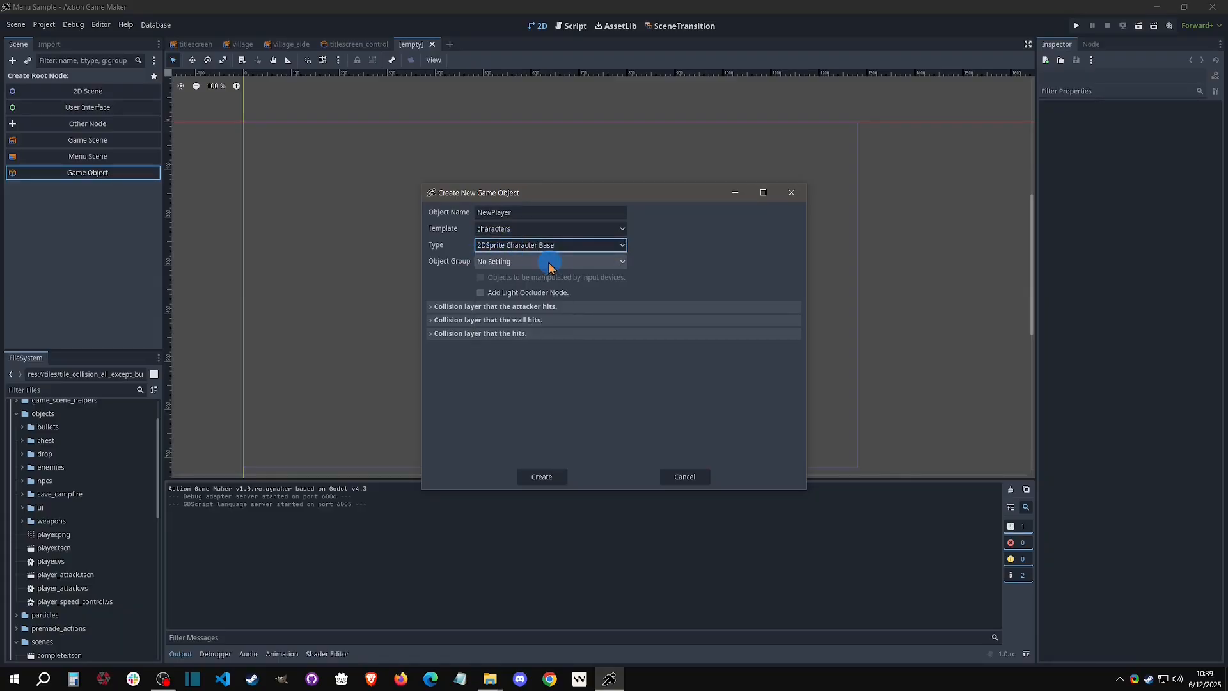
{"action": "left_click", "coordinate": [546, 245]}
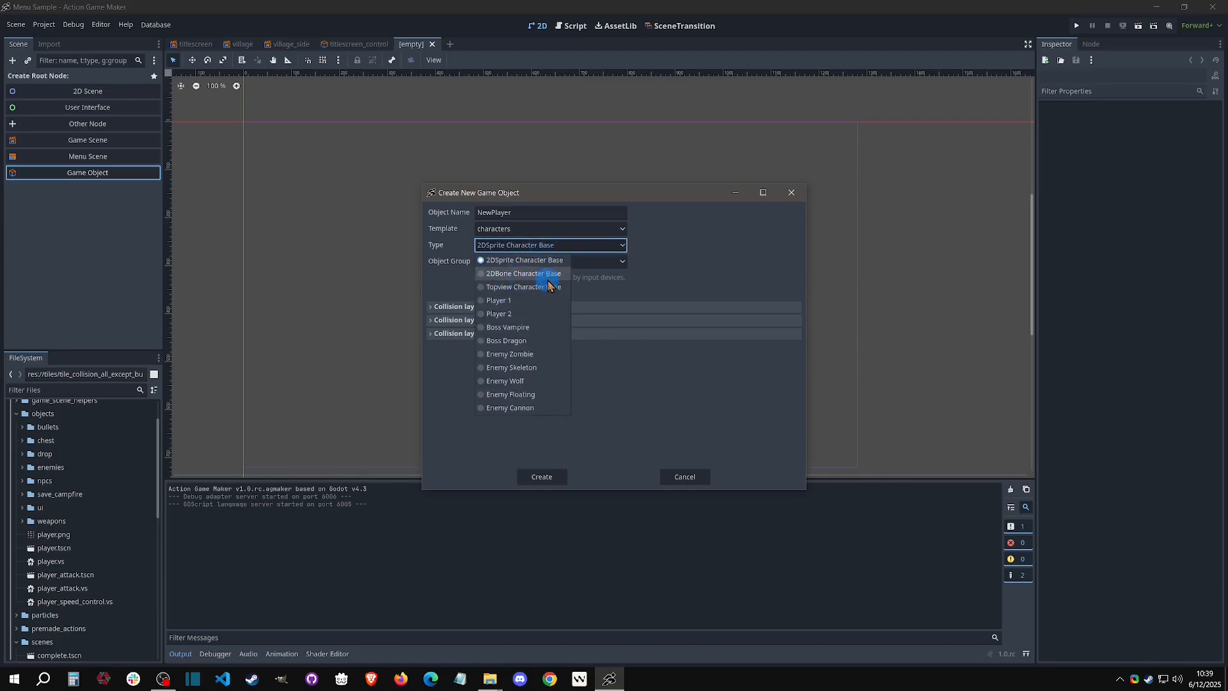
{"action": "left_click", "coordinate": [514, 287]}
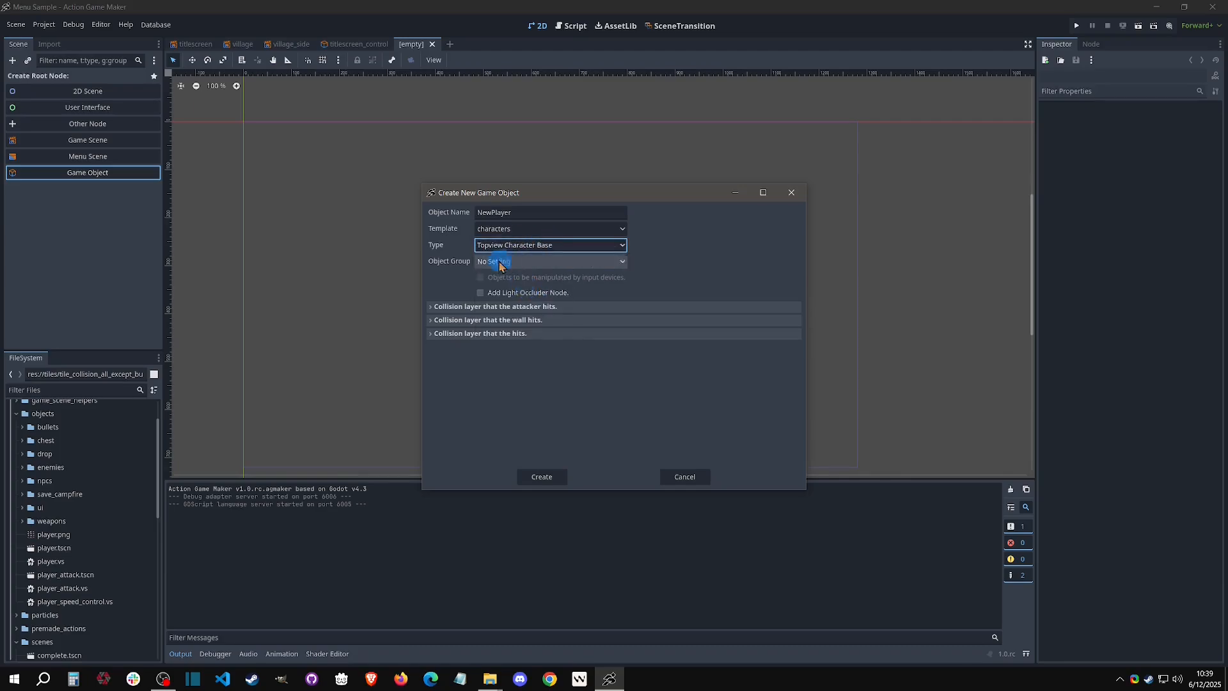
{"action": "left_click", "coordinate": [520, 247]}
{"action": "left_click", "coordinate": [532, 289]}
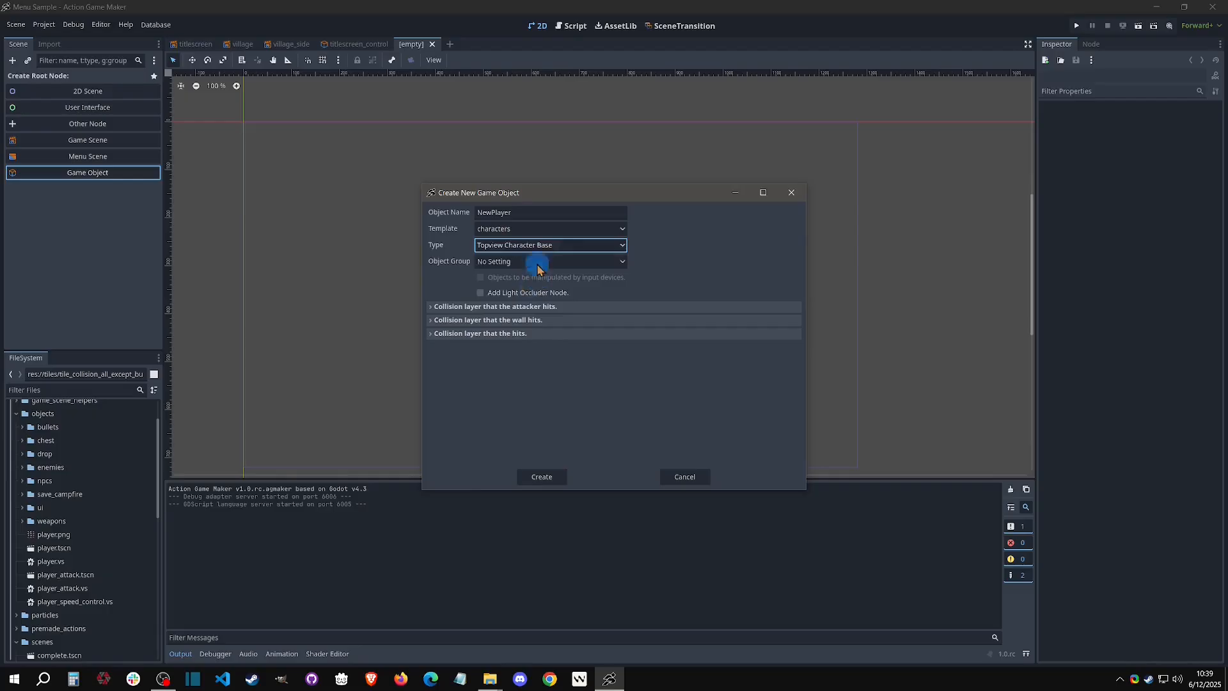
- Assign NewPlayer to the Player object group, make it manipulable by input devices, and create the object
{"action": "left_click", "coordinate": [479, 279]}
{"action": "left_click", "coordinate": [492, 261]}
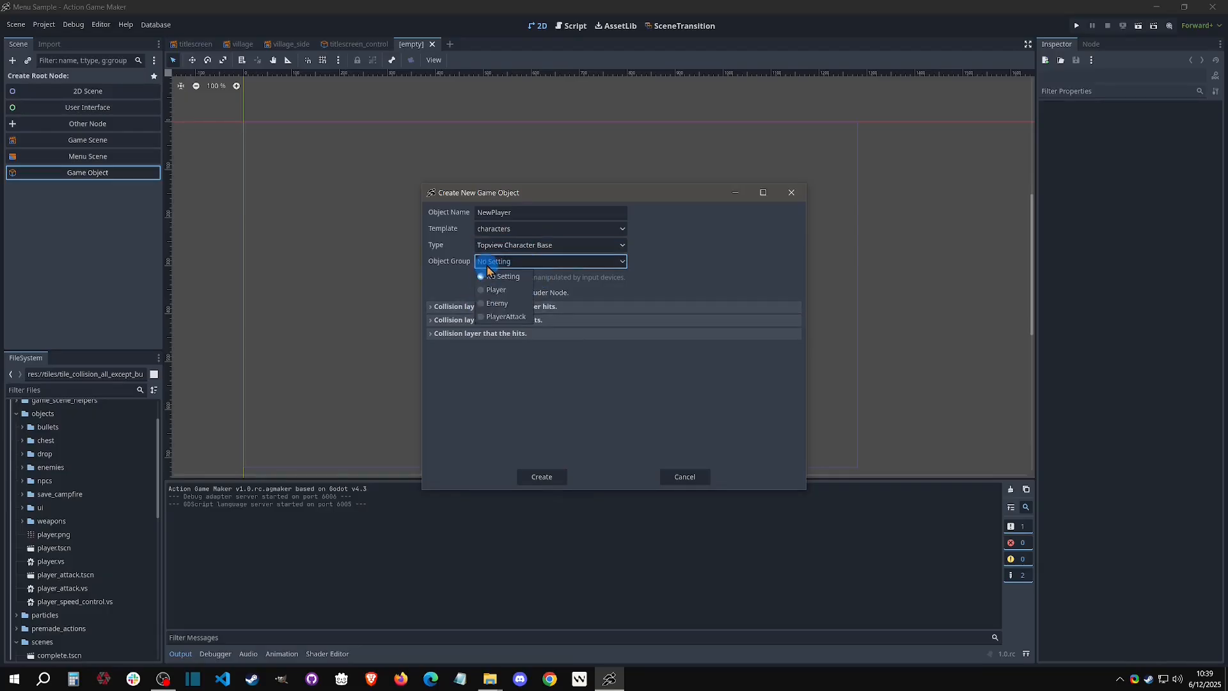
{"action": "left_click", "coordinate": [498, 277]}
{"action": "left_click", "coordinate": [502, 291]}
{"action": "left_click", "coordinate": [502, 262]}
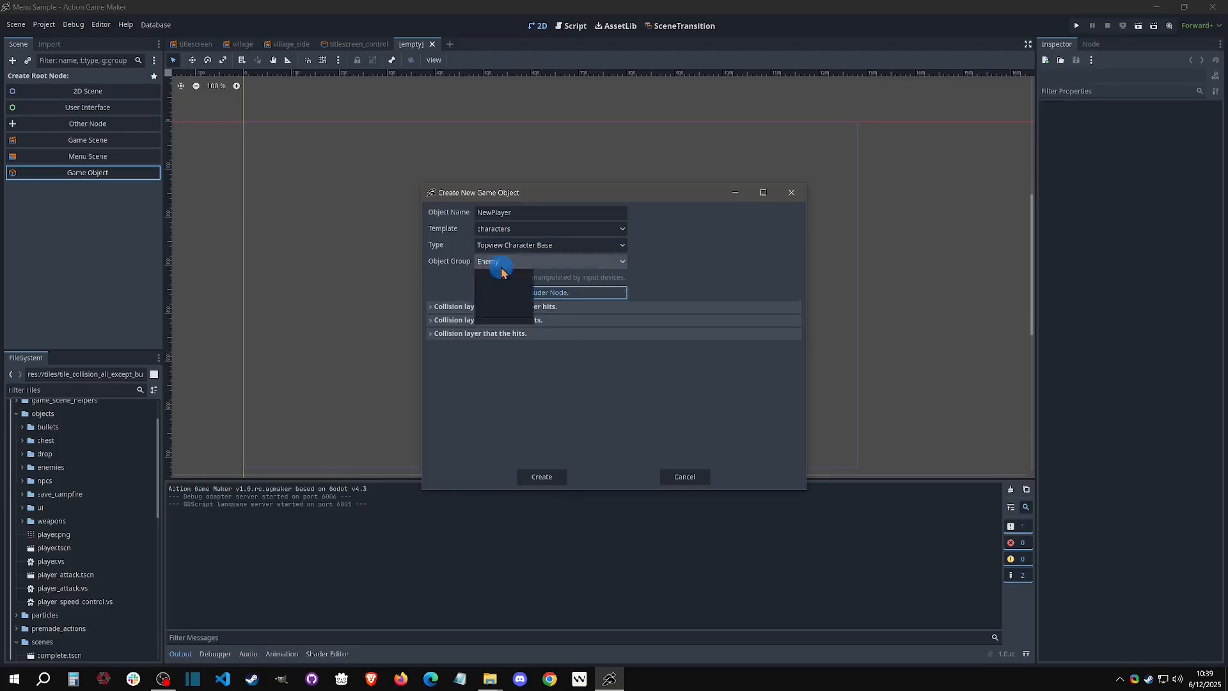
{"action": "left_click", "coordinate": [483, 293]}
{"action": "left_click", "coordinate": [481, 293]}
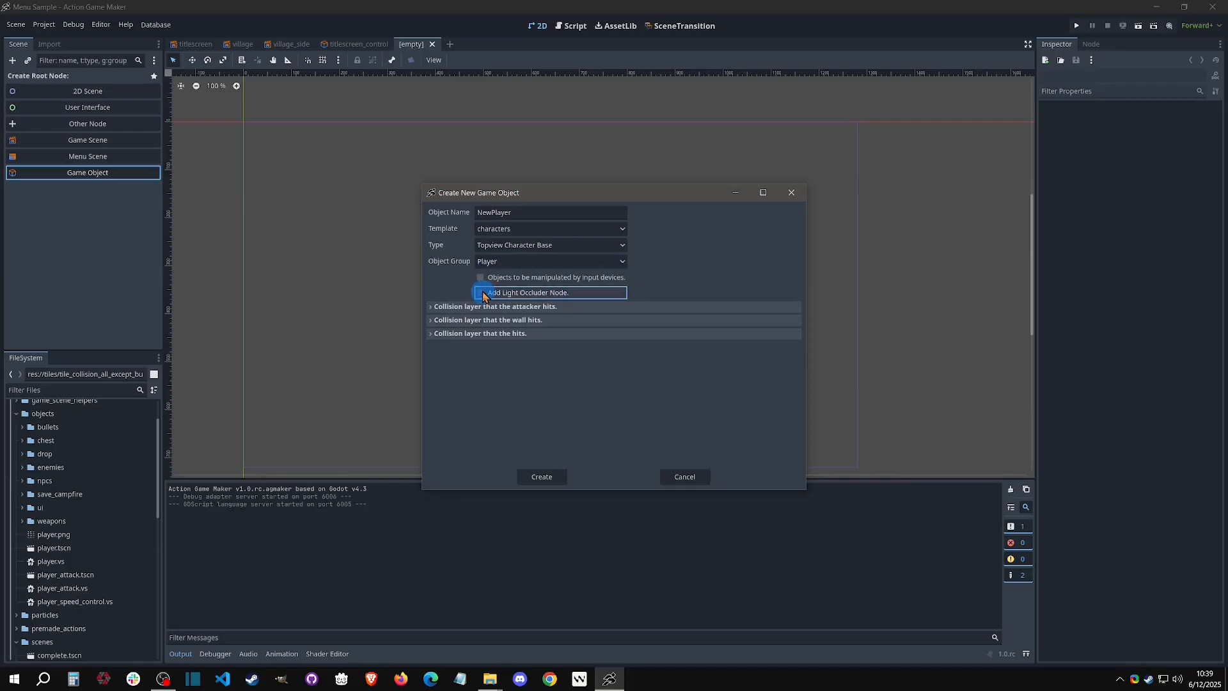
{"action": "left_click", "coordinate": [480, 277]}
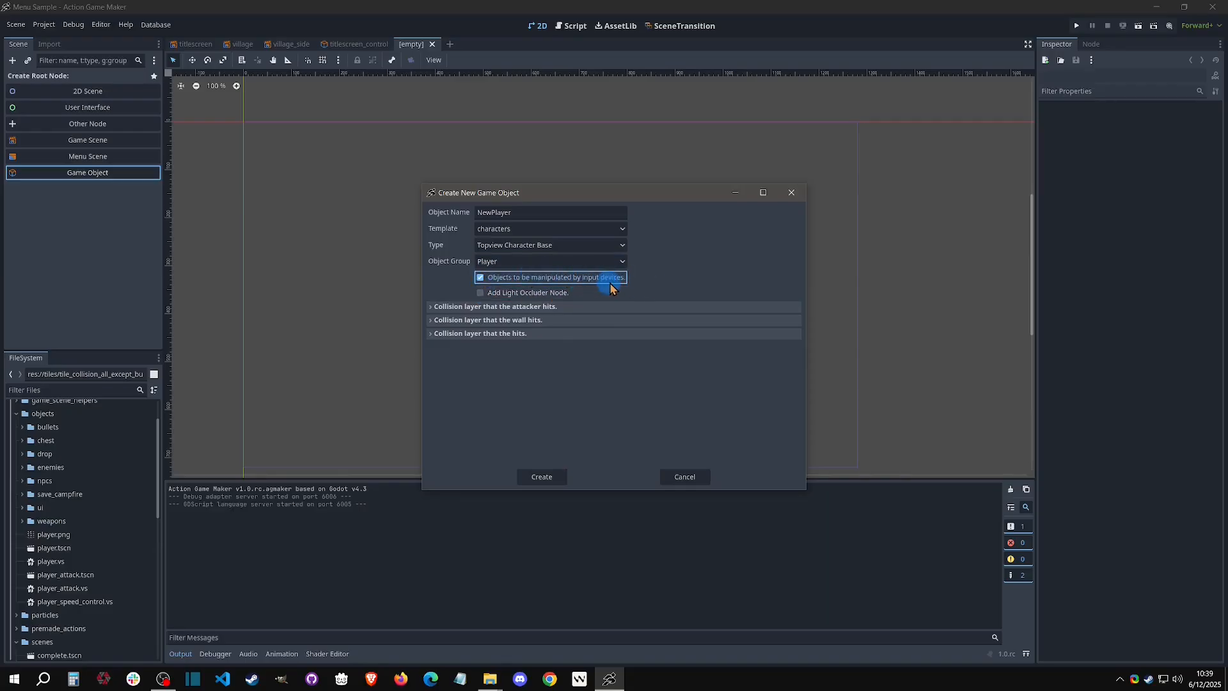
{"action": "left_click", "coordinate": [484, 307]}
{"action": "left_click", "coordinate": [489, 308]}
{"action": "left_click", "coordinate": [542, 476]}
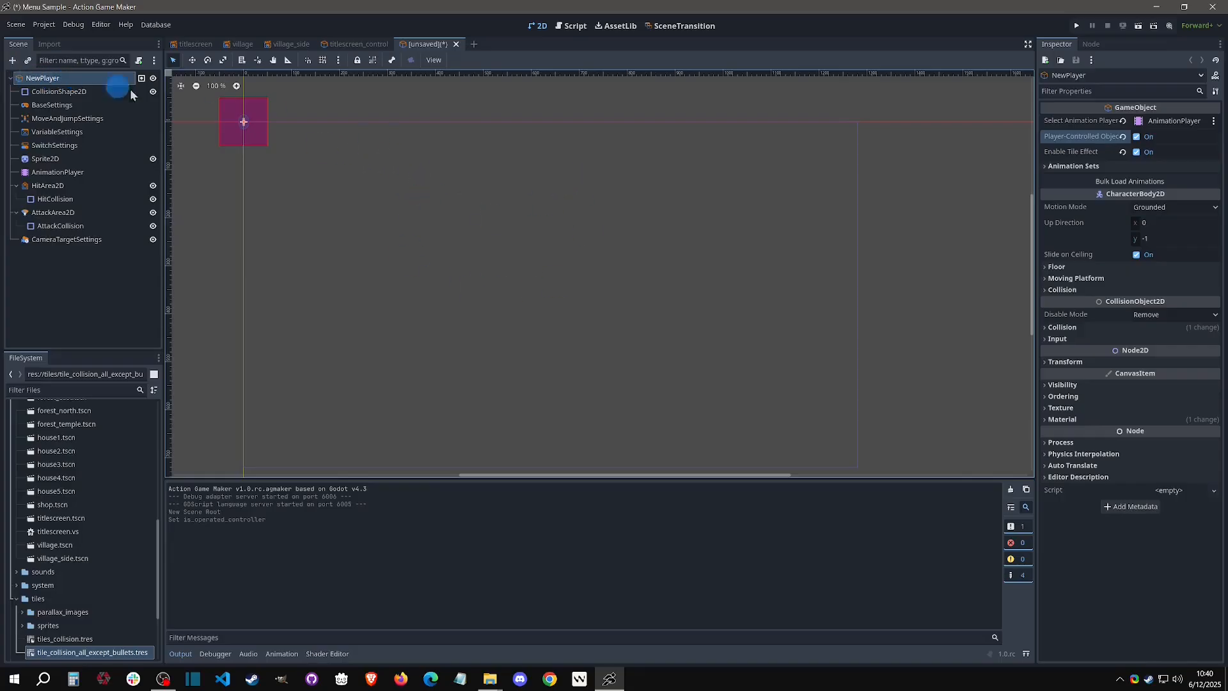
- Set the Target ID of NewPlayer's CameraTargetSettings to new_player
{"action": "left_click", "coordinate": [1137, 137]}
{"action": "left_click", "coordinate": [63, 160]}
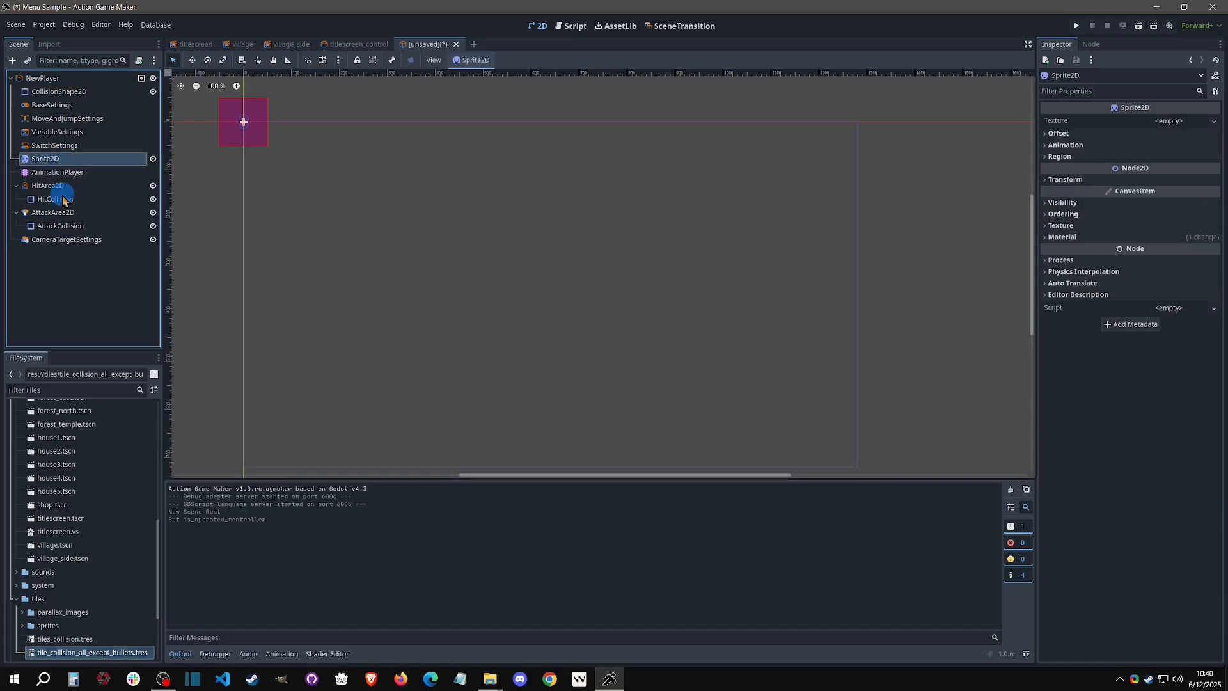
{"action": "left_click", "coordinate": [59, 172]}
{"action": "left_click", "coordinate": [75, 241]}
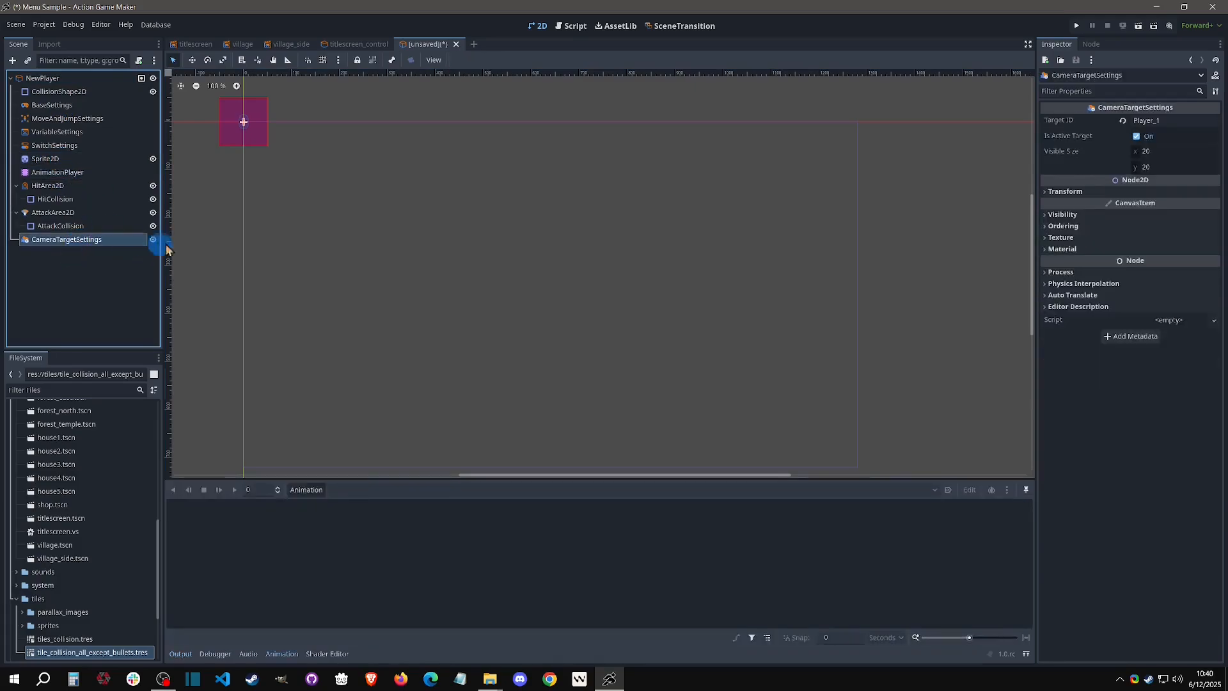
{"action": "left_click", "coordinate": [1092, 120]}
{"action": "type", "text": "new"}
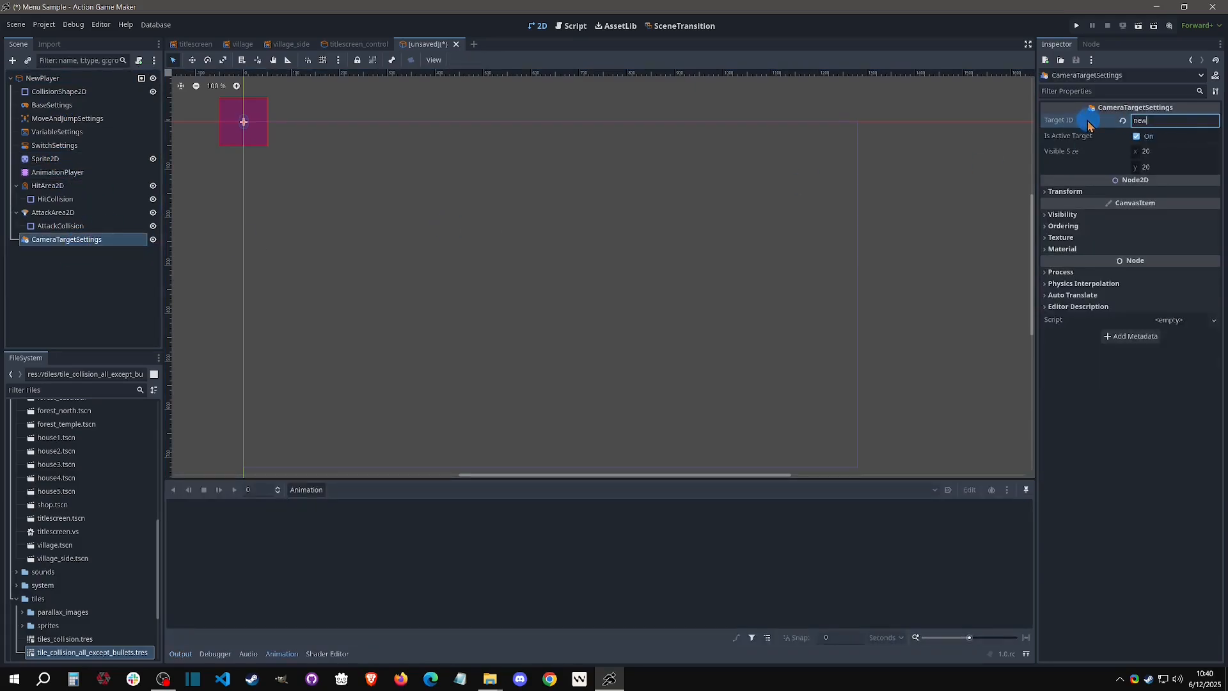
{"action": "type", "text": "_player"}
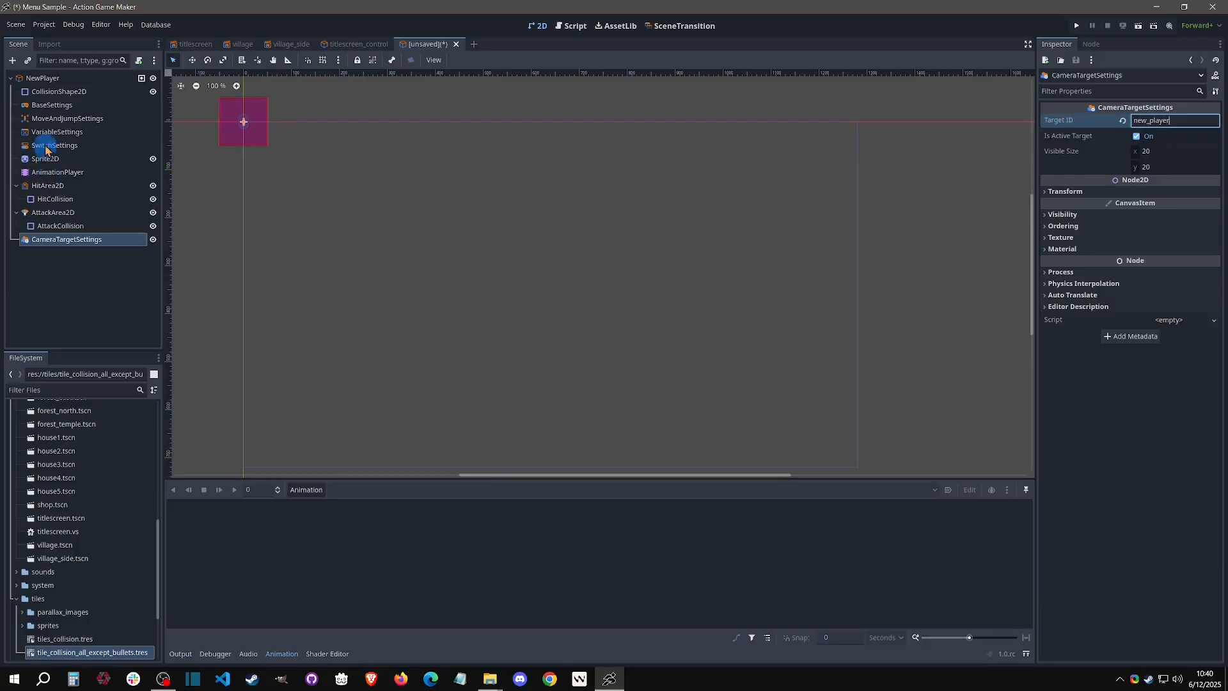
- Enable Auto H Flip in NewPlayer's BaseSettings
{"action": "left_click", "coordinate": [42, 104]}
{"action": "left_click", "coordinate": [911, 185]}
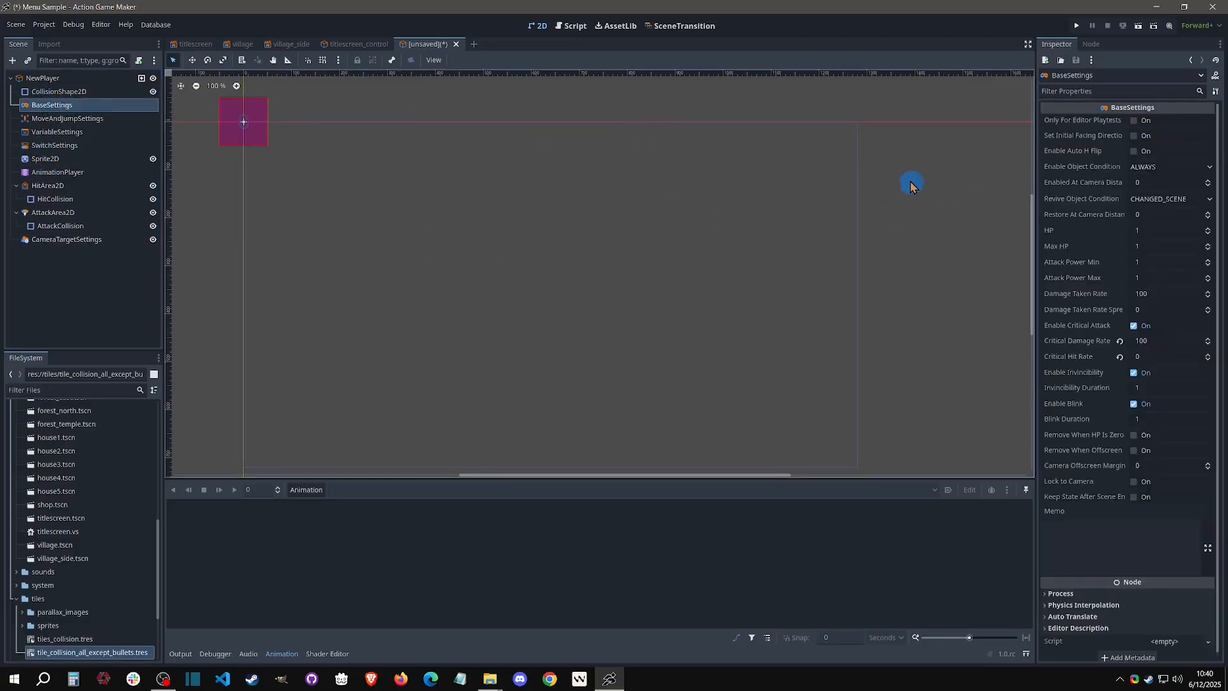
{"action": "left_click", "coordinate": [1133, 151]}
{"action": "left_click", "coordinate": [752, 250]}
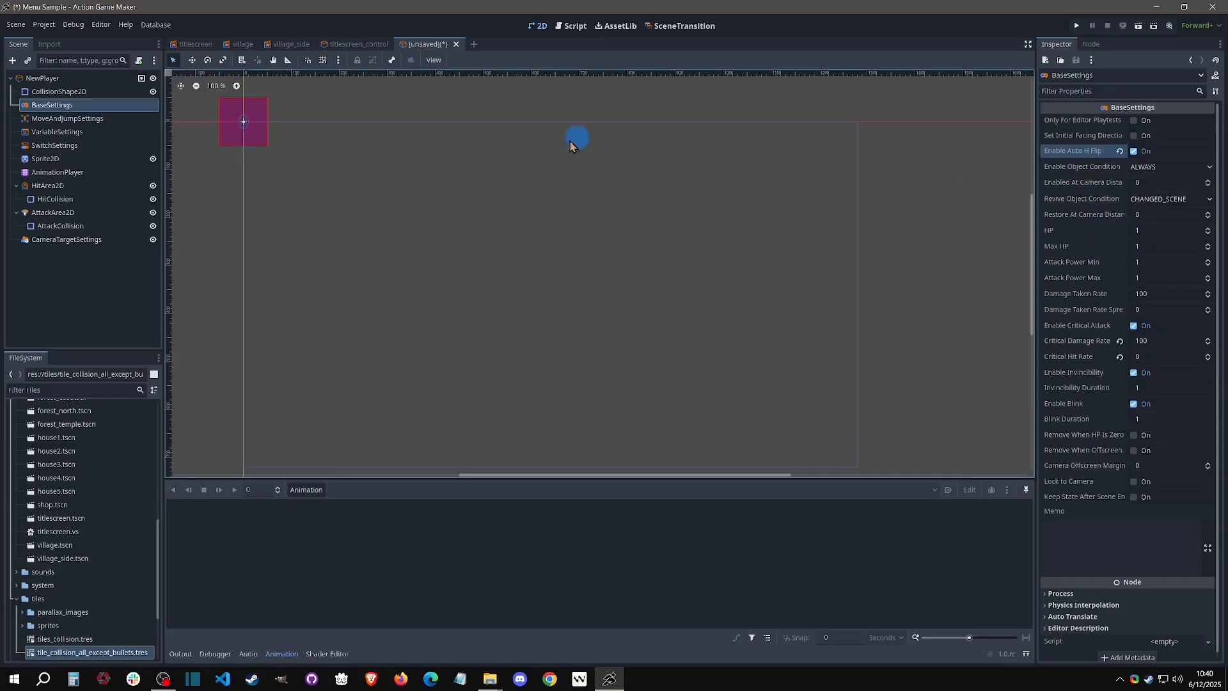
- Set the motion mode of the NewPlayer root node to Floating
{"action": "left_click", "coordinate": [72, 81]}
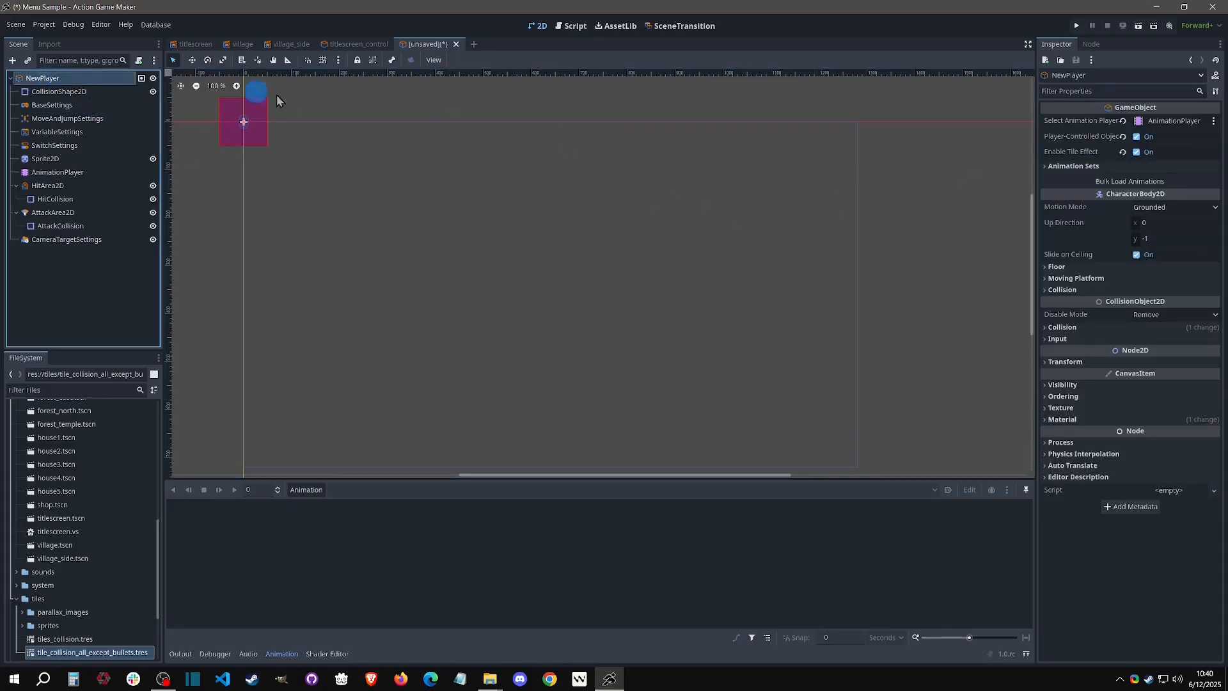
{"action": "left_click", "coordinate": [1171, 207]}
{"action": "left_click", "coordinate": [1147, 236]}
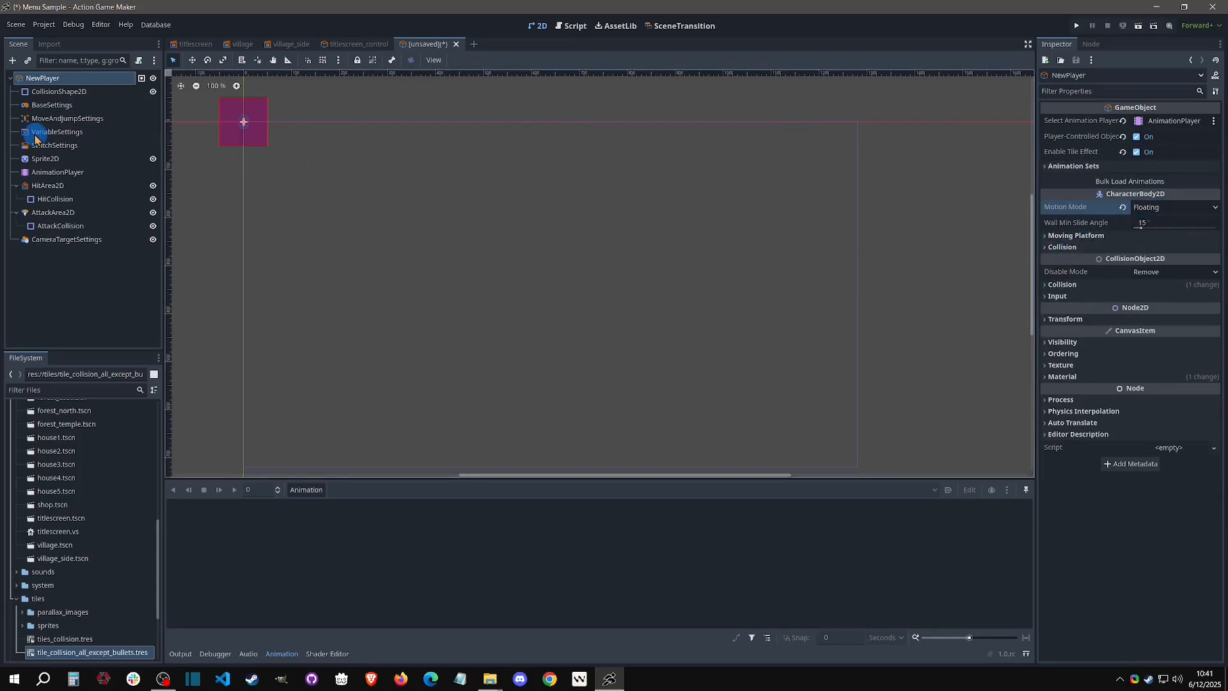
- Assign up, down, left and right as the matching input keys in MoveAndJumpSettings, keeping vertical input priority at UP
{"action": "left_click", "coordinate": [45, 118]}
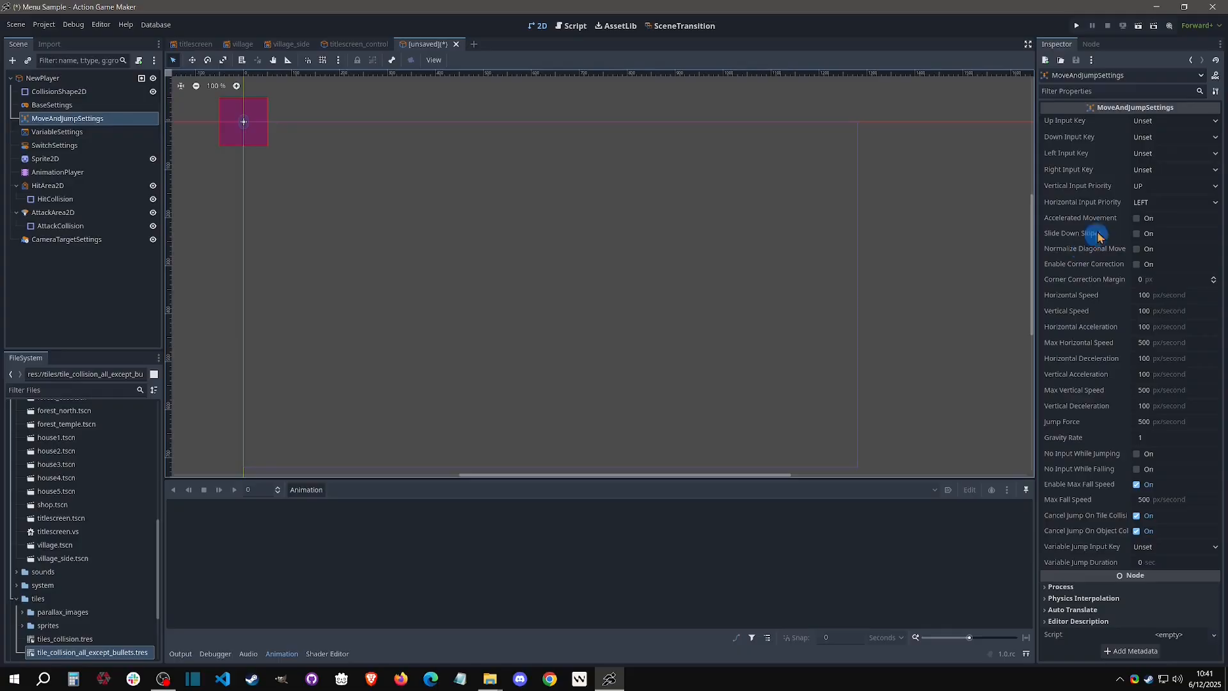
{"action": "left_click", "coordinate": [1174, 122]}
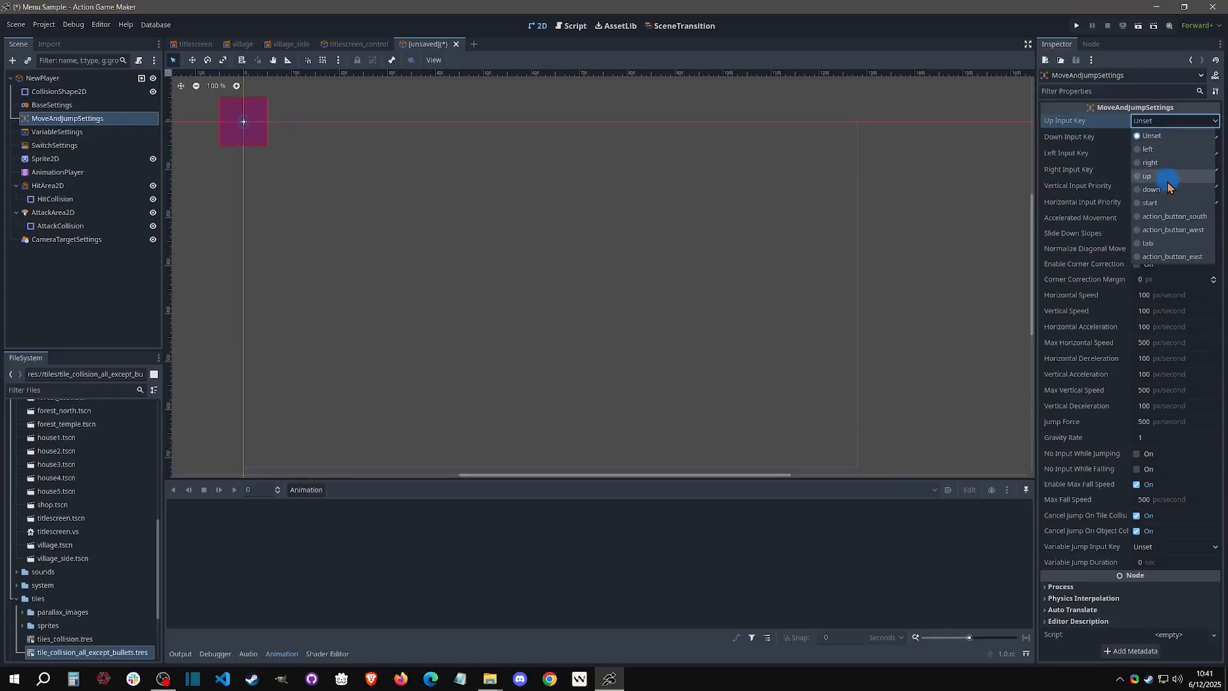
{"action": "left_click", "coordinate": [1164, 175]}
{"action": "left_click", "coordinate": [1161, 136]}
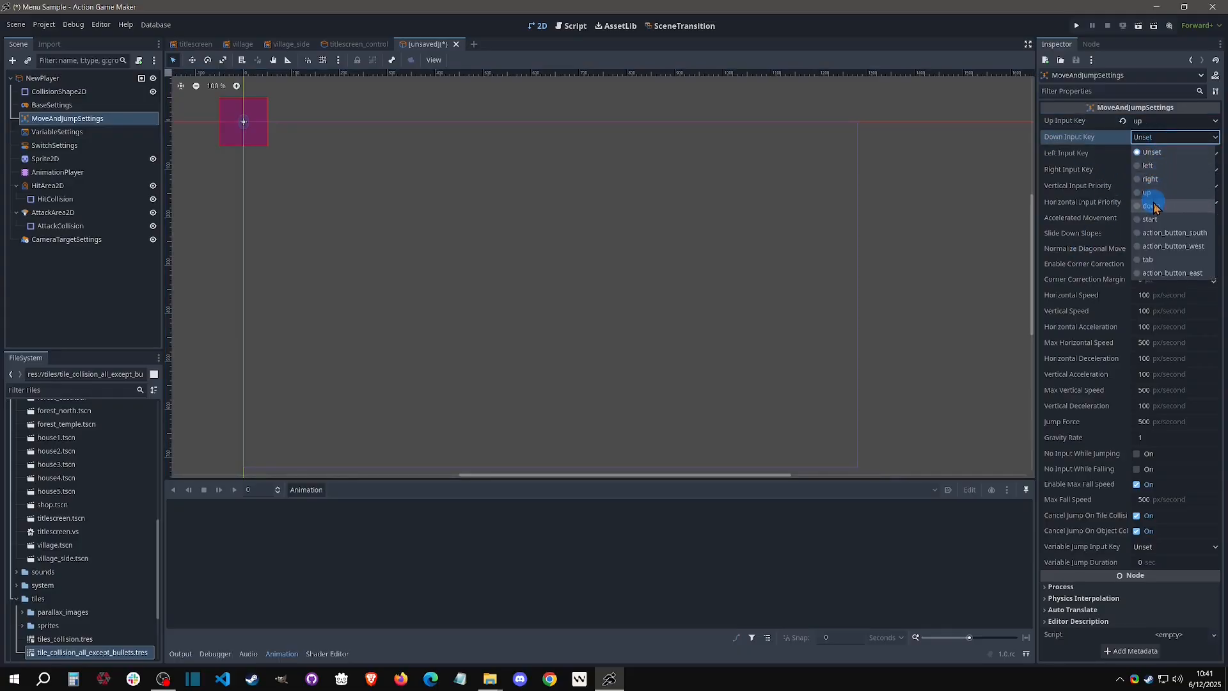
{"action": "left_click", "coordinate": [1151, 205]}
{"action": "left_click", "coordinate": [1155, 154]}
{"action": "left_click", "coordinate": [1148, 181]}
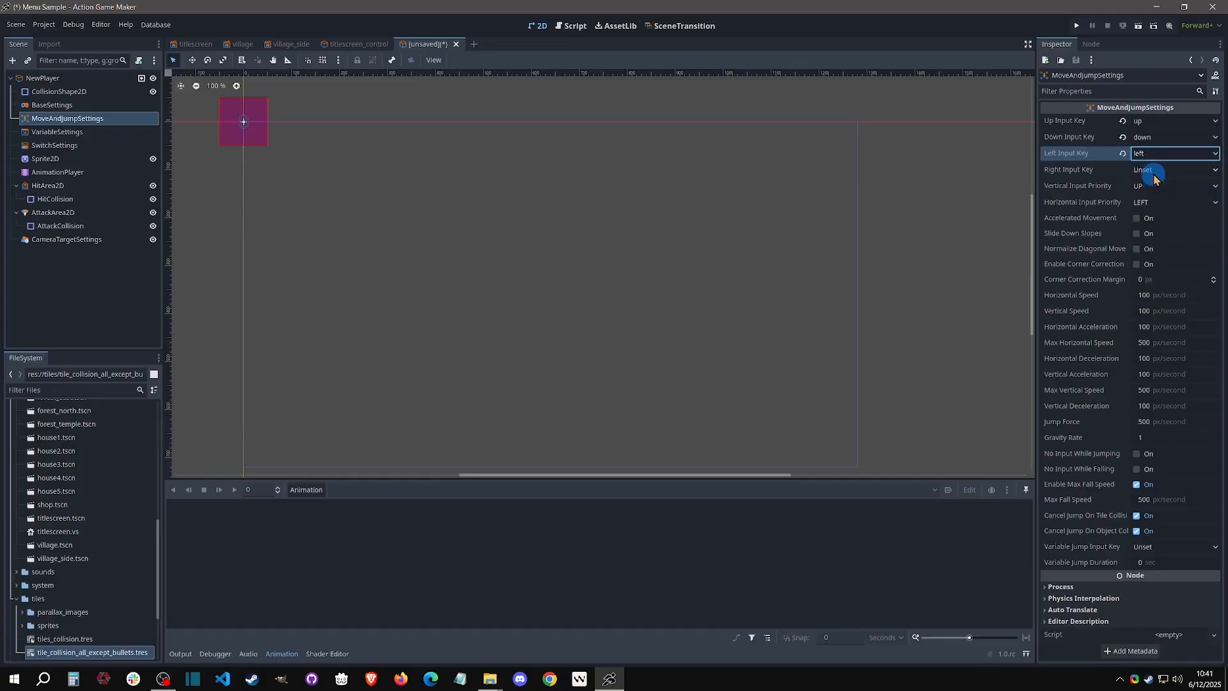
{"action": "left_click", "coordinate": [1157, 170]}
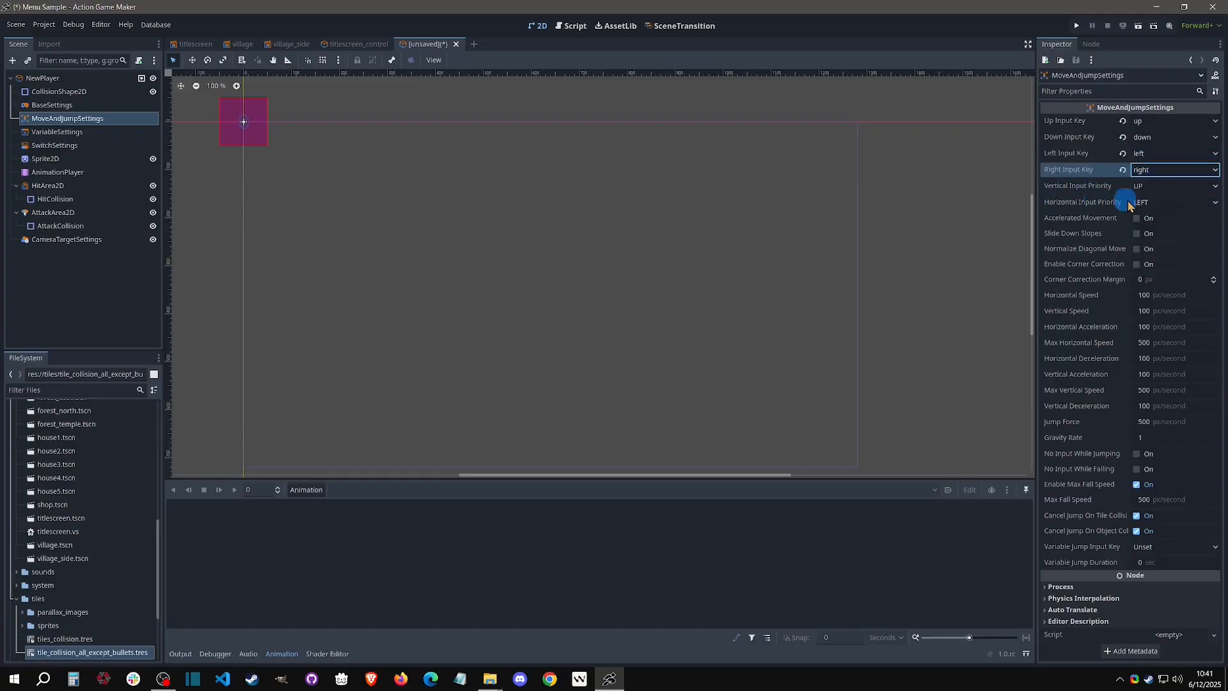
{"action": "left_click", "coordinate": [1158, 187]}
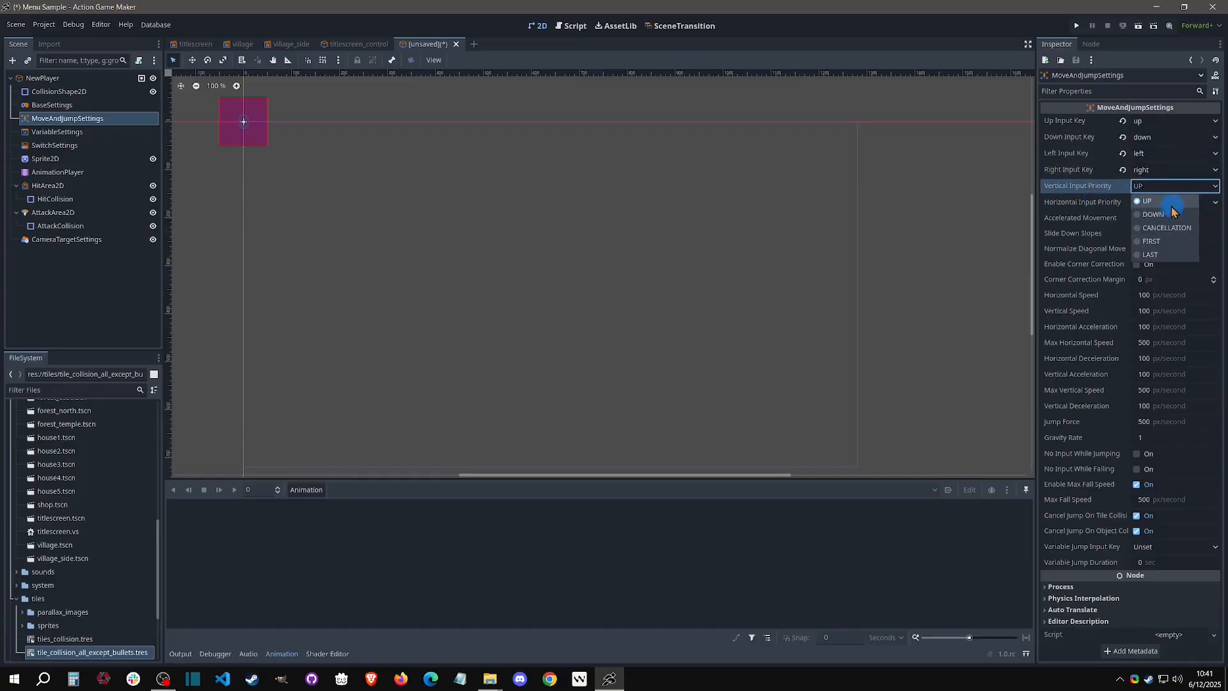
{"action": "left_click", "coordinate": [1139, 192]}
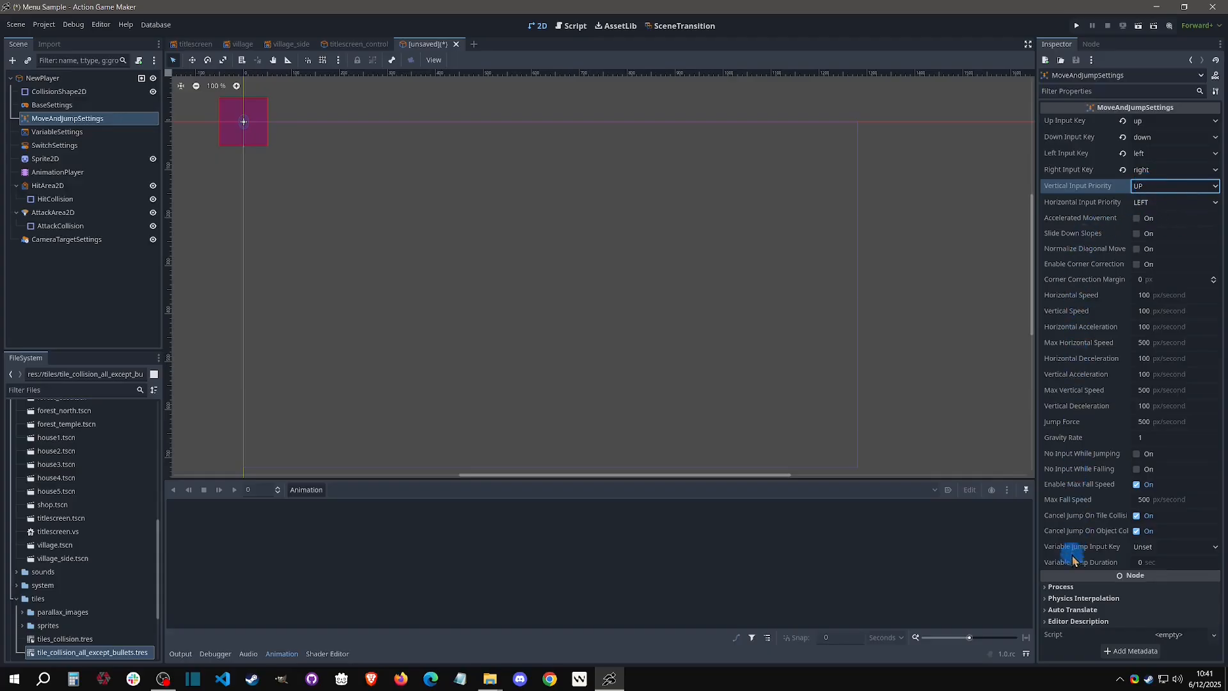
- Set NewPlayer's gravity rate to 0 and check the gravity rate of the village scene
{"action": "left_click", "coordinate": [1151, 436]}
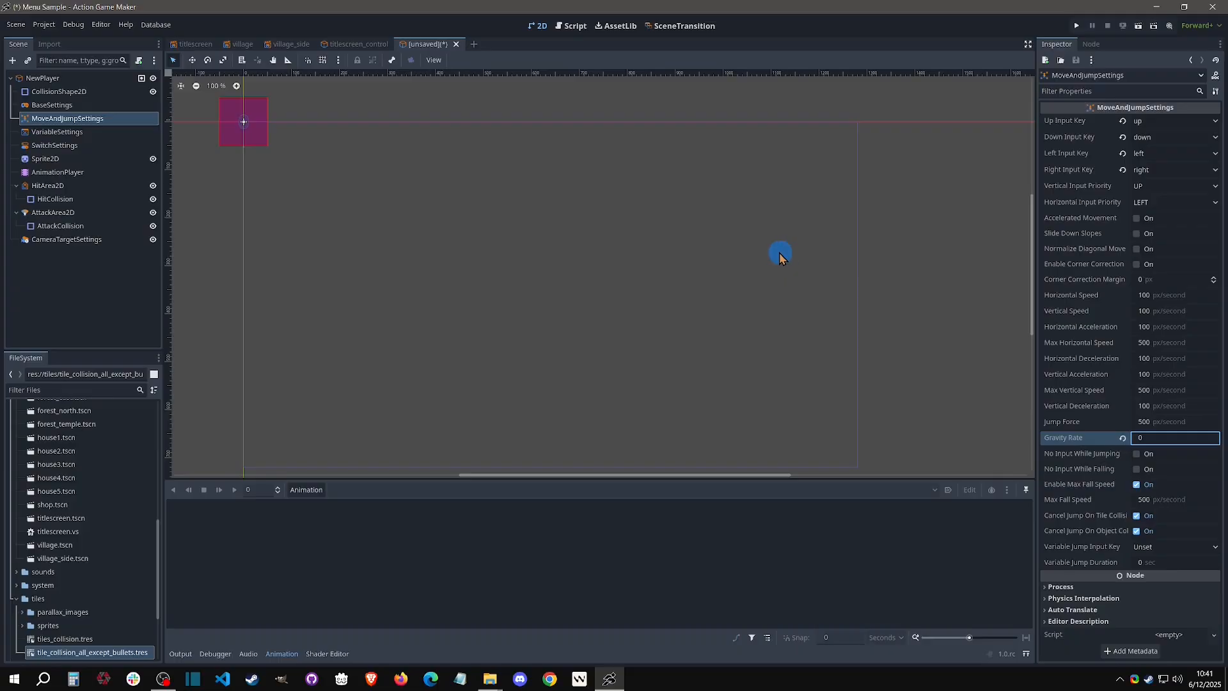
{"action": "left_click", "coordinate": [238, 44]}
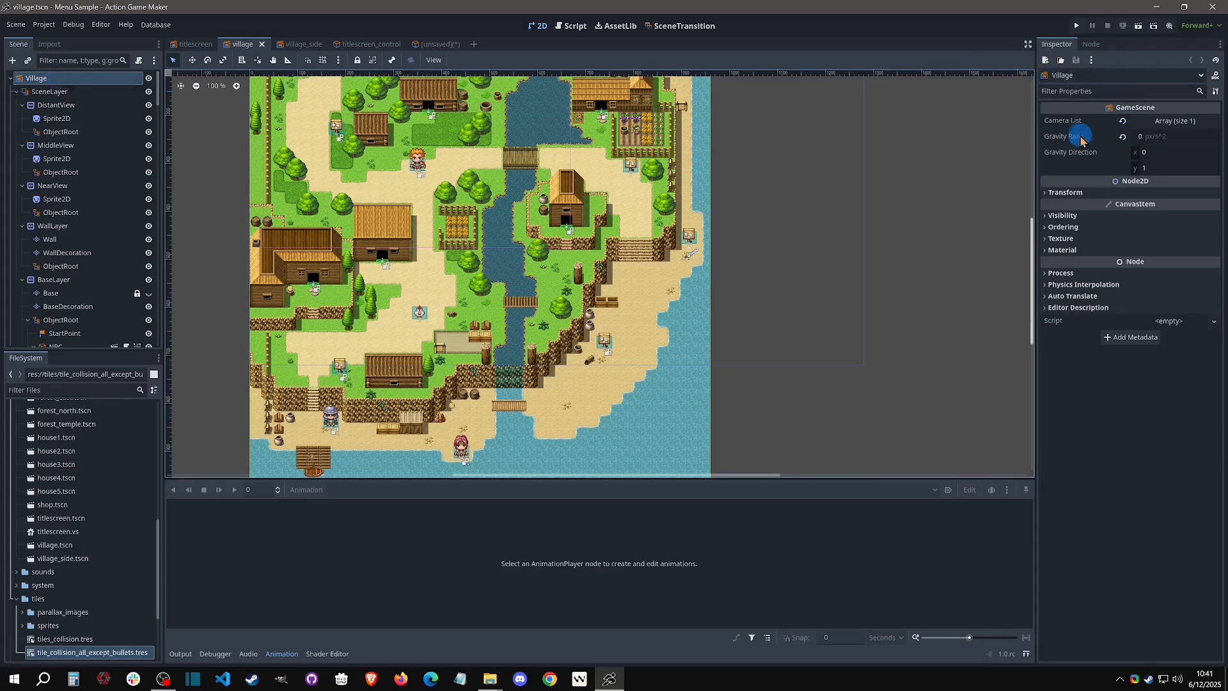
{"action": "left_click", "coordinate": [1156, 137]}
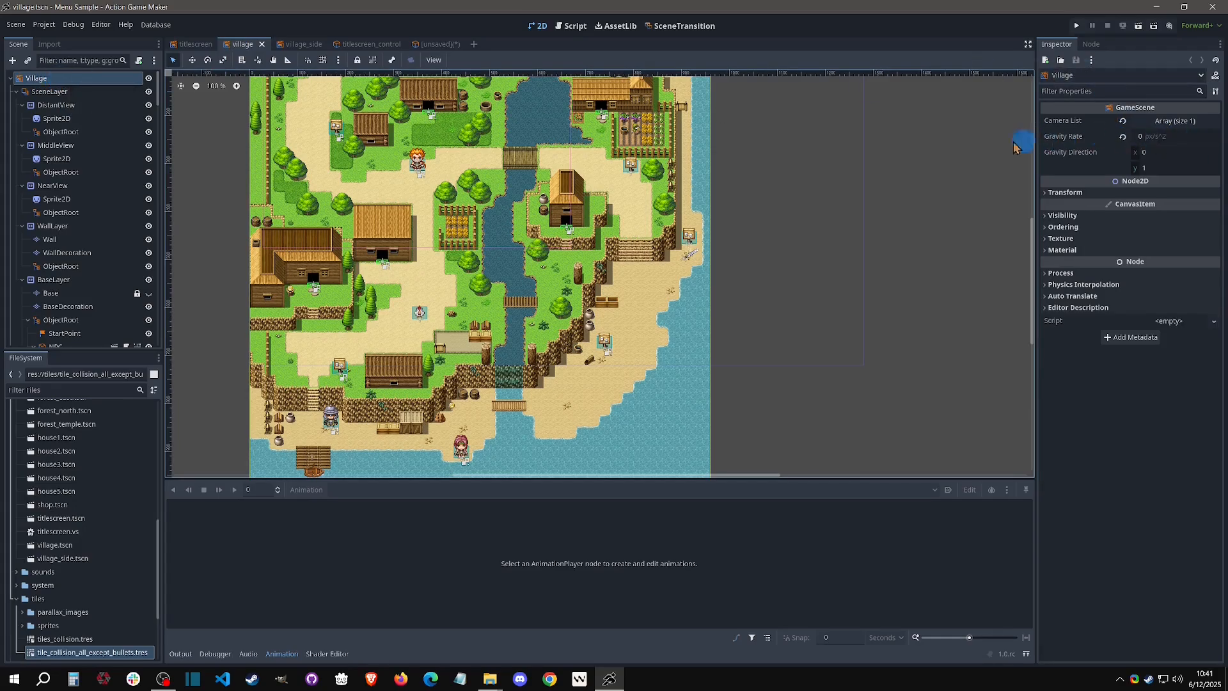
{"action": "left_click", "coordinate": [532, 28]}
{"action": "left_click", "coordinate": [436, 42]}
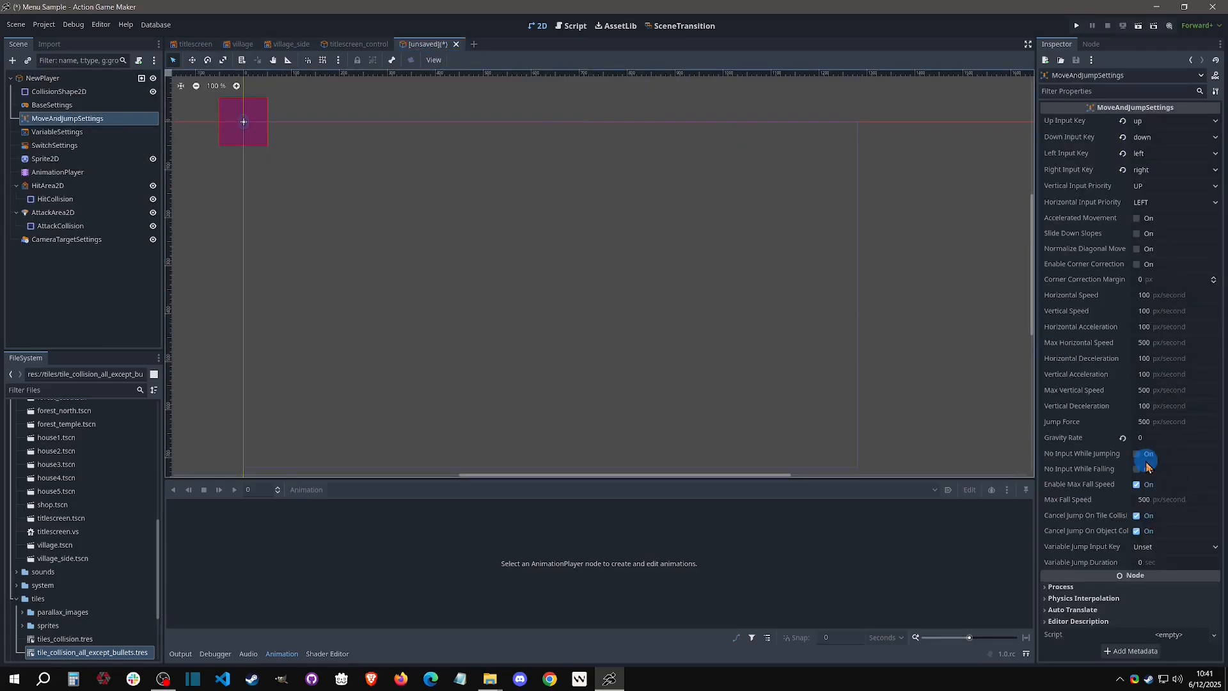
- Enable Normalize Diagonal Movement and corner correction in MoveAndJumpSettings, with a corner correction margin of 8 px
{"action": "left_click", "coordinate": [1131, 257]}
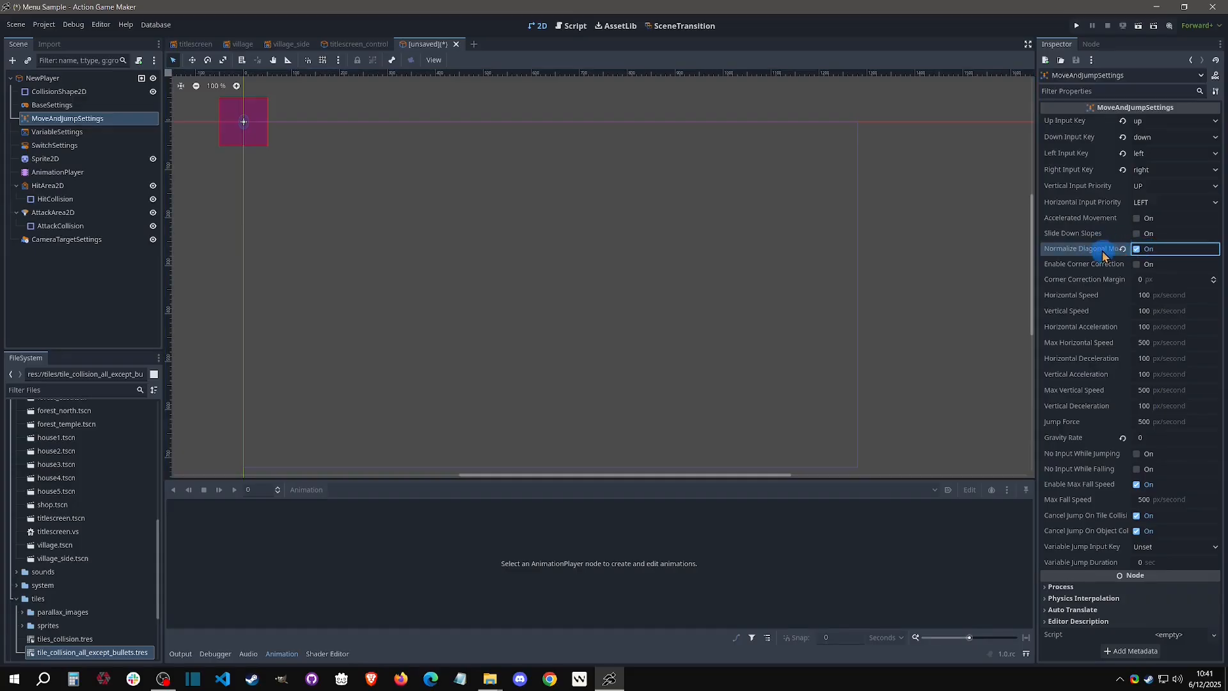
{"action": "left_click", "coordinate": [1136, 250]}
{"action": "left_click", "coordinate": [1136, 264]}
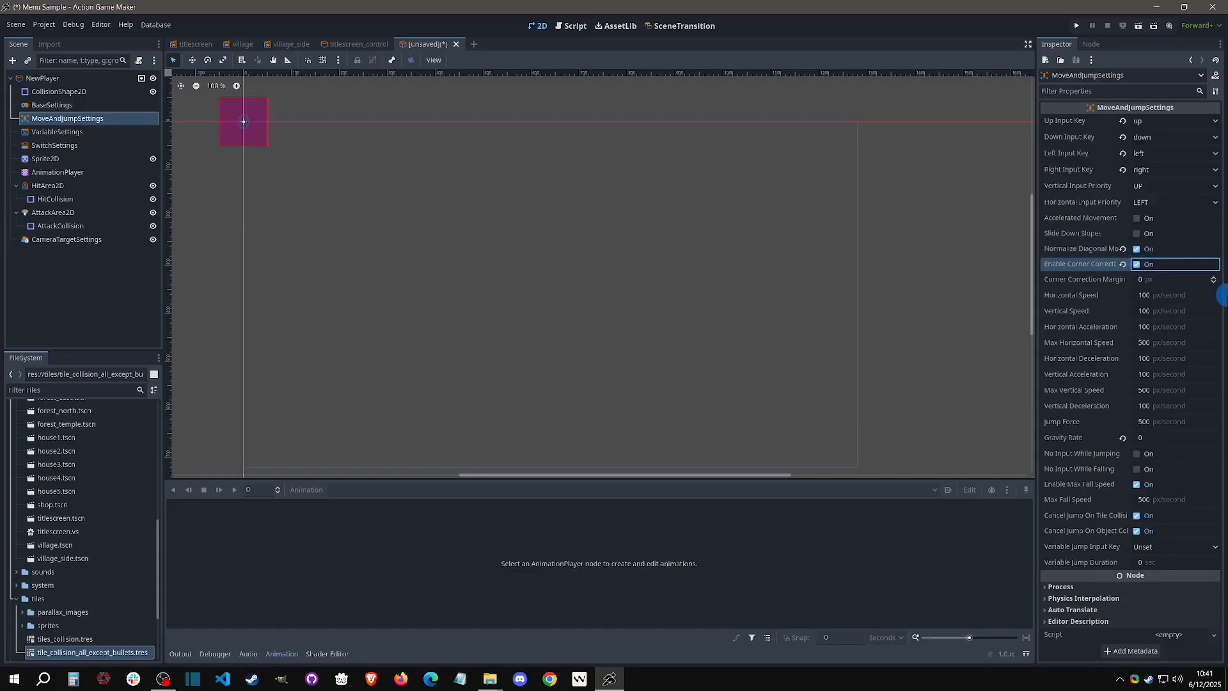
{"action": "left_click", "coordinate": [1157, 279]}
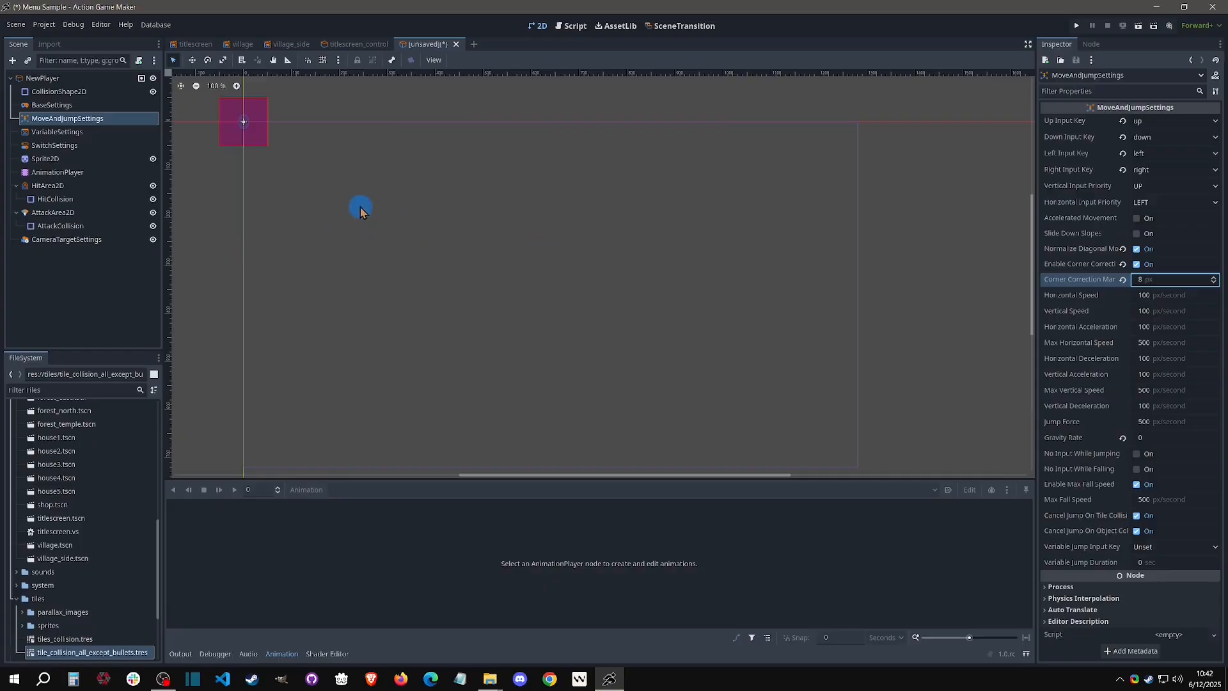
{"action": "middle_click_drag", "start_coordinate": [429, 197], "coordinate": [722, 344]}
{"action": "scroll", "coordinate": [544, 257], "scroll_direction": "up", "scroll_amount": 6}
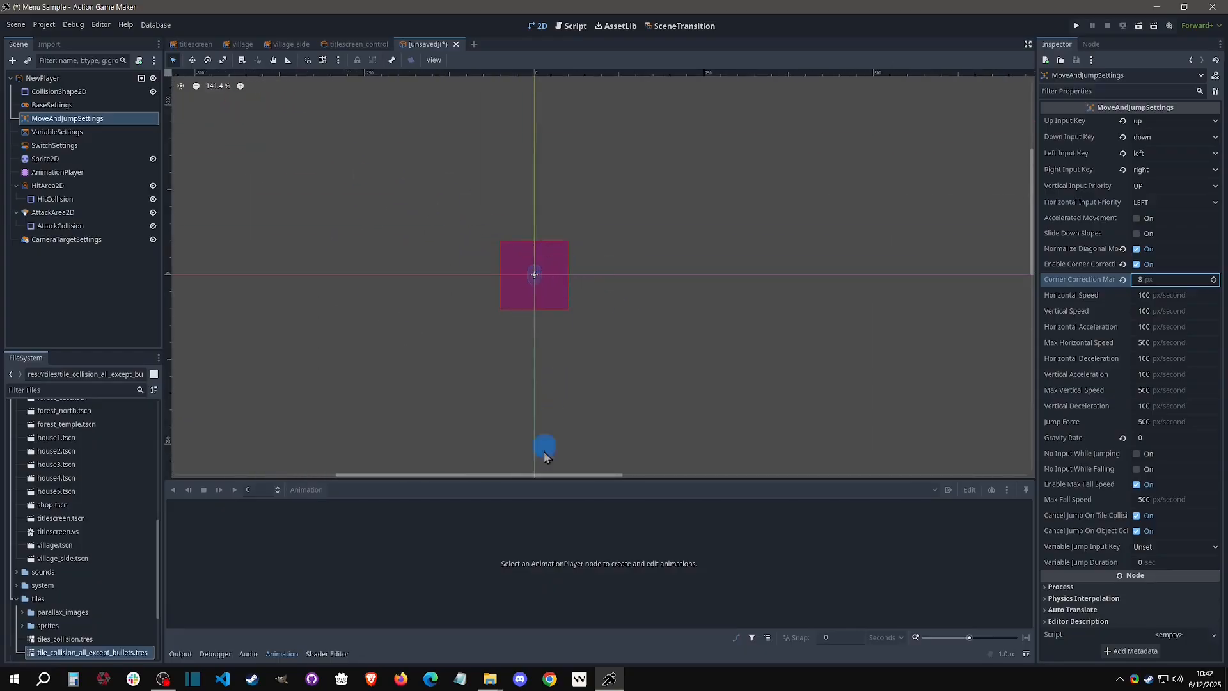
- Hide the collision shape, HitArea2D and AttackArea2D of NewPlayer in the viewport
{"action": "left_click", "coordinate": [153, 186]}
{"action": "left_click", "coordinate": [153, 215]}
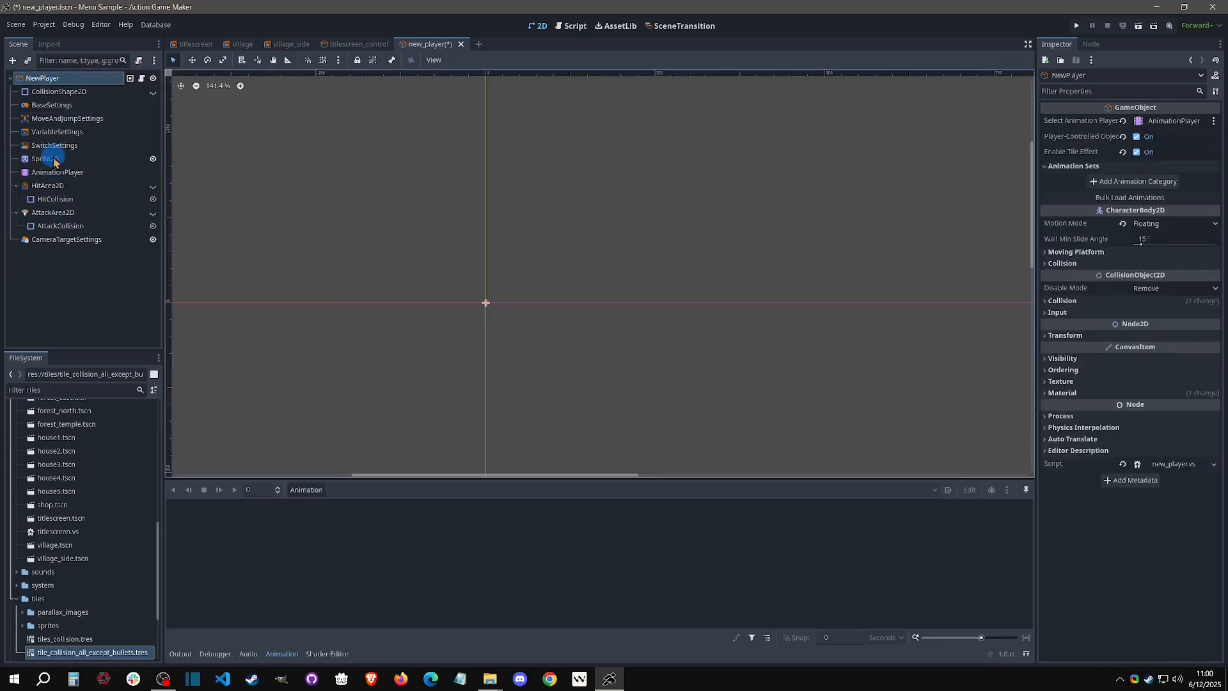
- Load objects/npcs/sprites/oldman.png as the texture of the Sprite2D node
{"action": "left_click", "coordinate": [49, 159]}
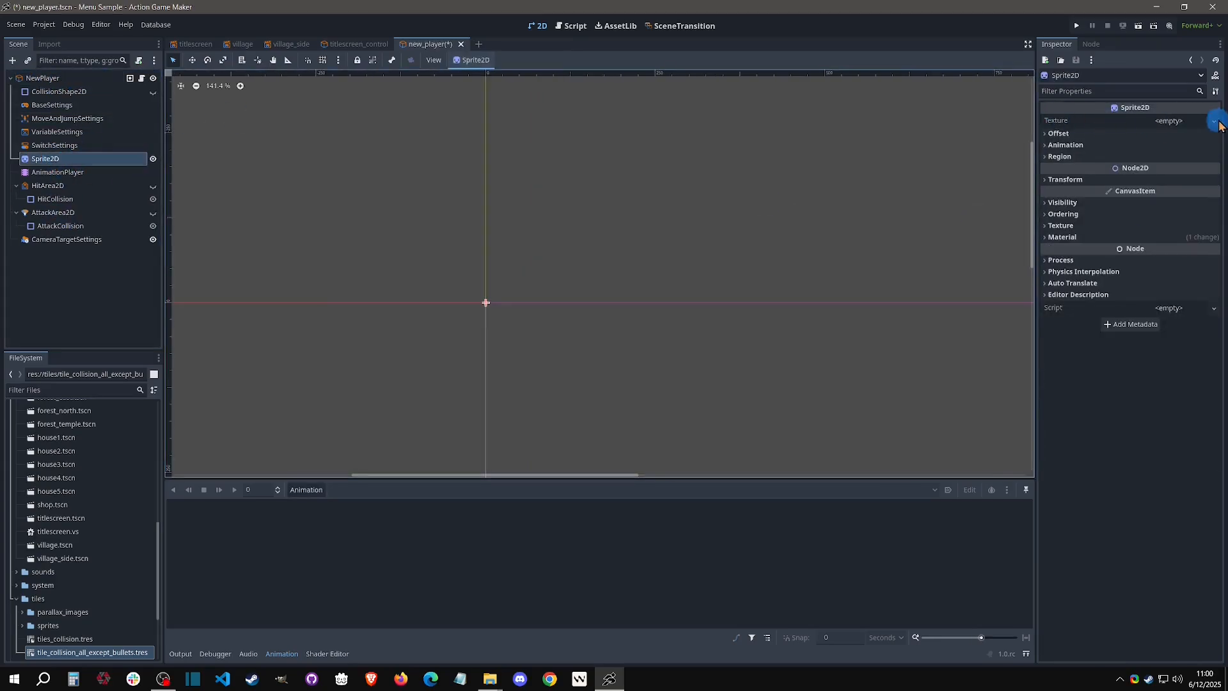
{"action": "left_click", "coordinate": [1214, 121]}
{"action": "left_click", "coordinate": [1120, 356]}
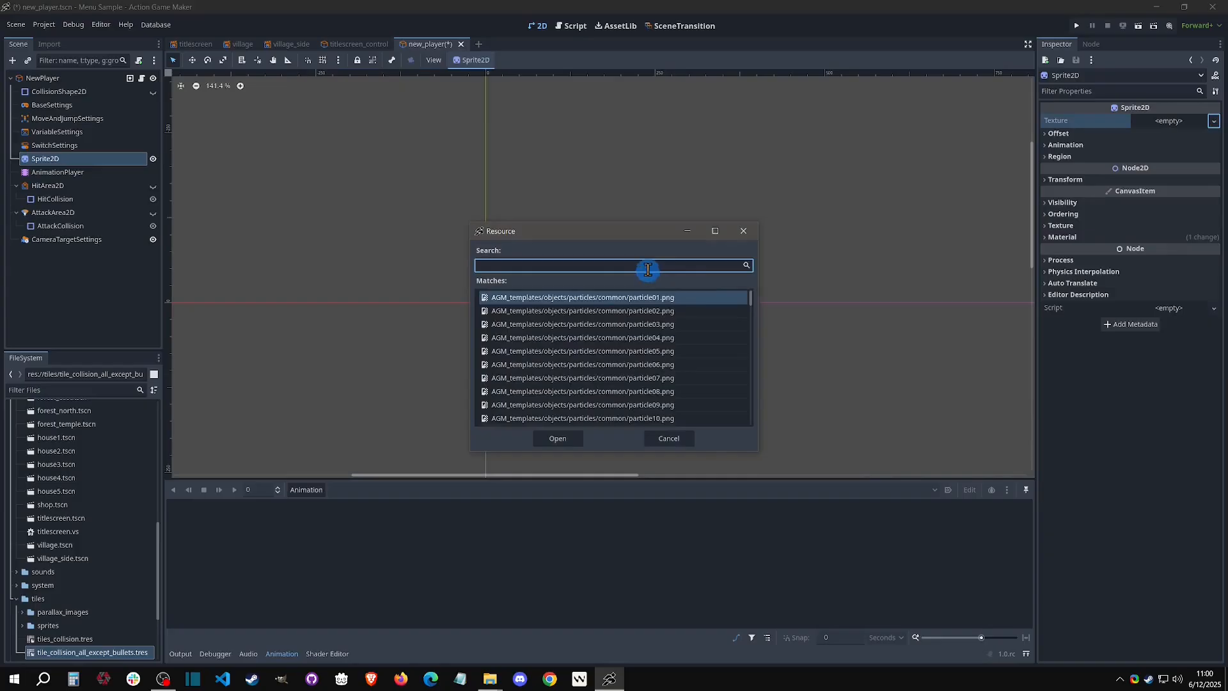
{"action": "type", "text": "npc"}
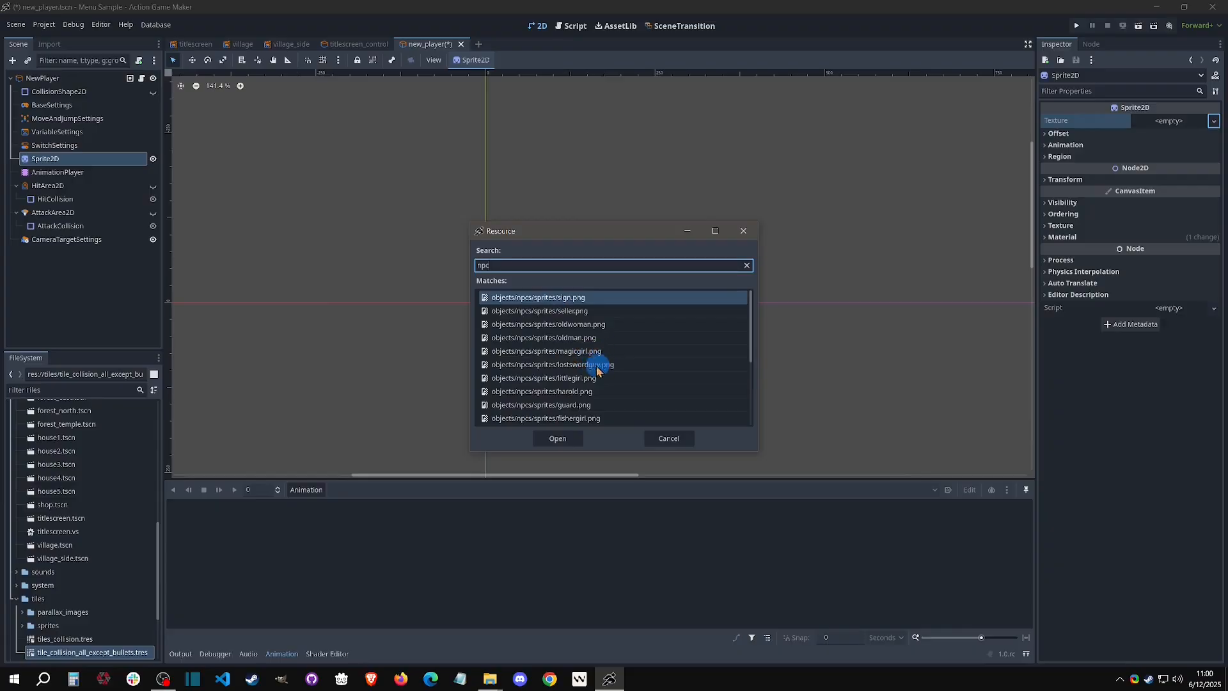
{"action": "left_click", "coordinate": [572, 337]}
{"action": "left_click", "coordinate": [562, 440]}
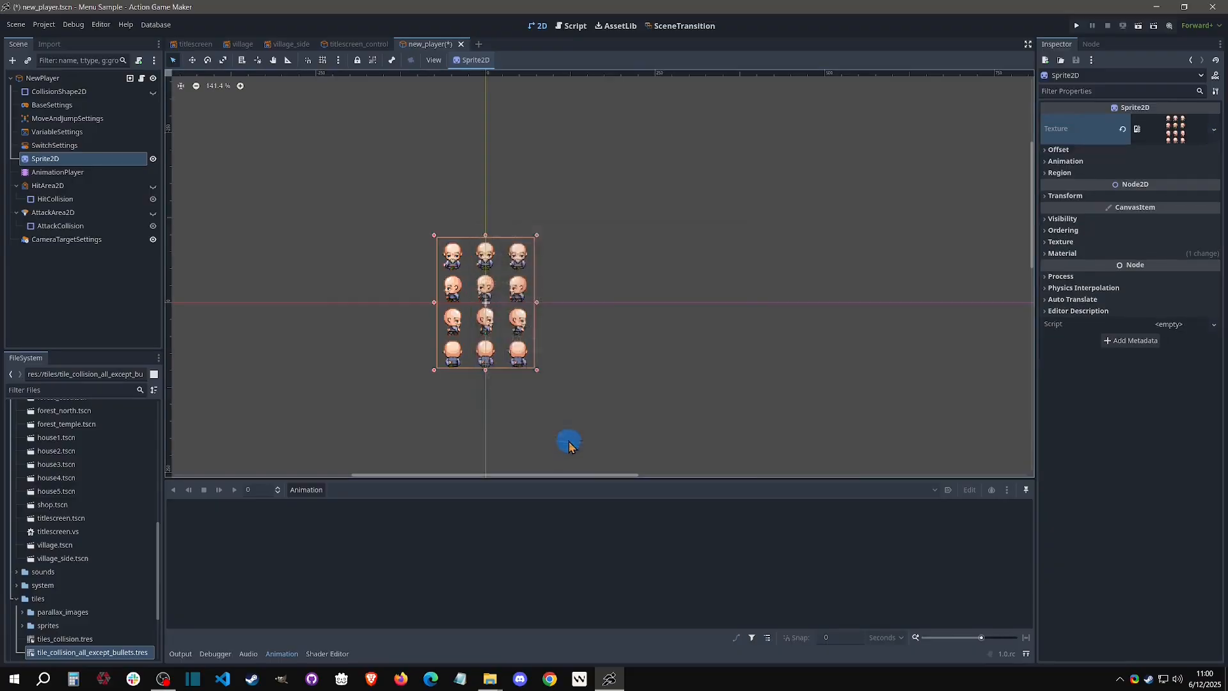
- Split the Sprite2D's sprite sheet into 3 horizontal frames and 4 vertical frames
{"action": "scroll", "coordinate": [425, 328], "scroll_direction": "up", "scroll_amount": 6}
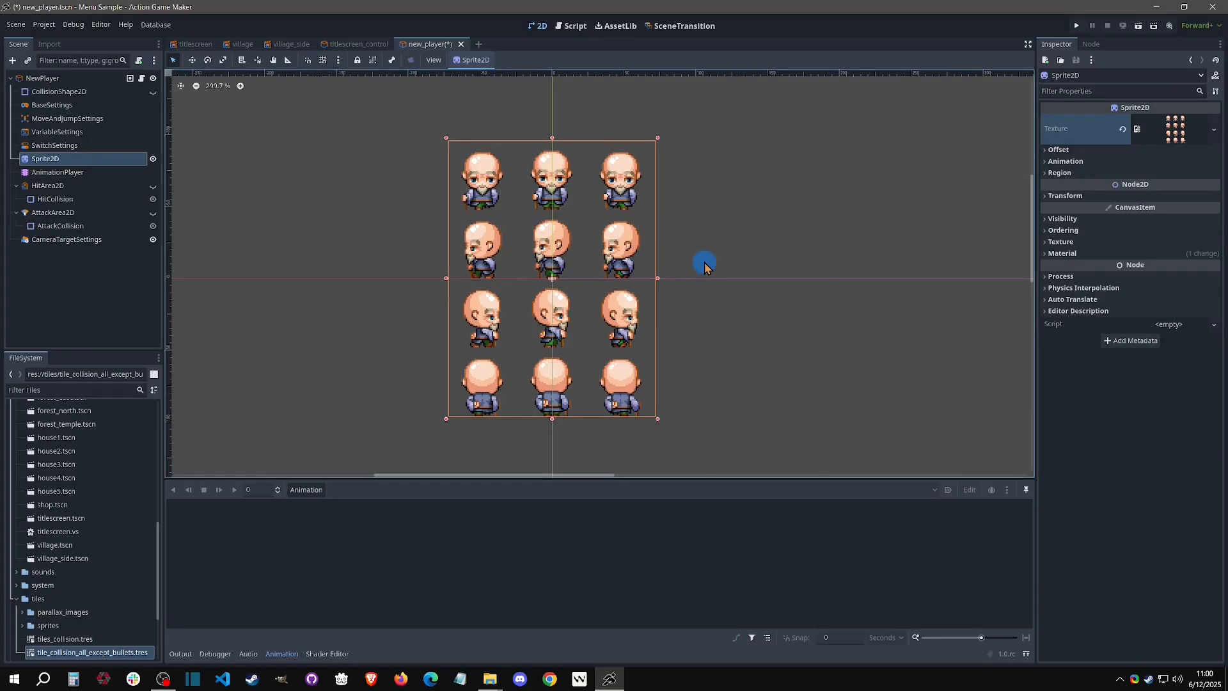
{"action": "left_click", "coordinate": [1059, 163]}
{"action": "left_click", "coordinate": [1162, 172]}
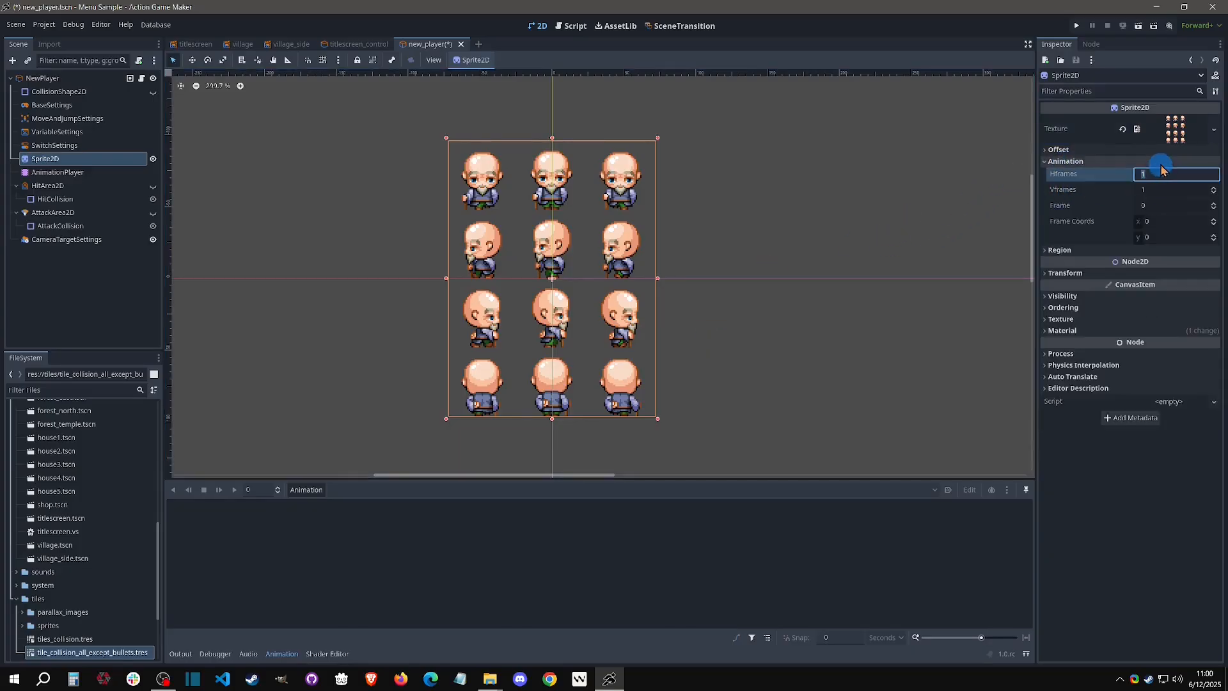
{"action": "type", "text": "3"}
{"action": "key", "text": "Return"}
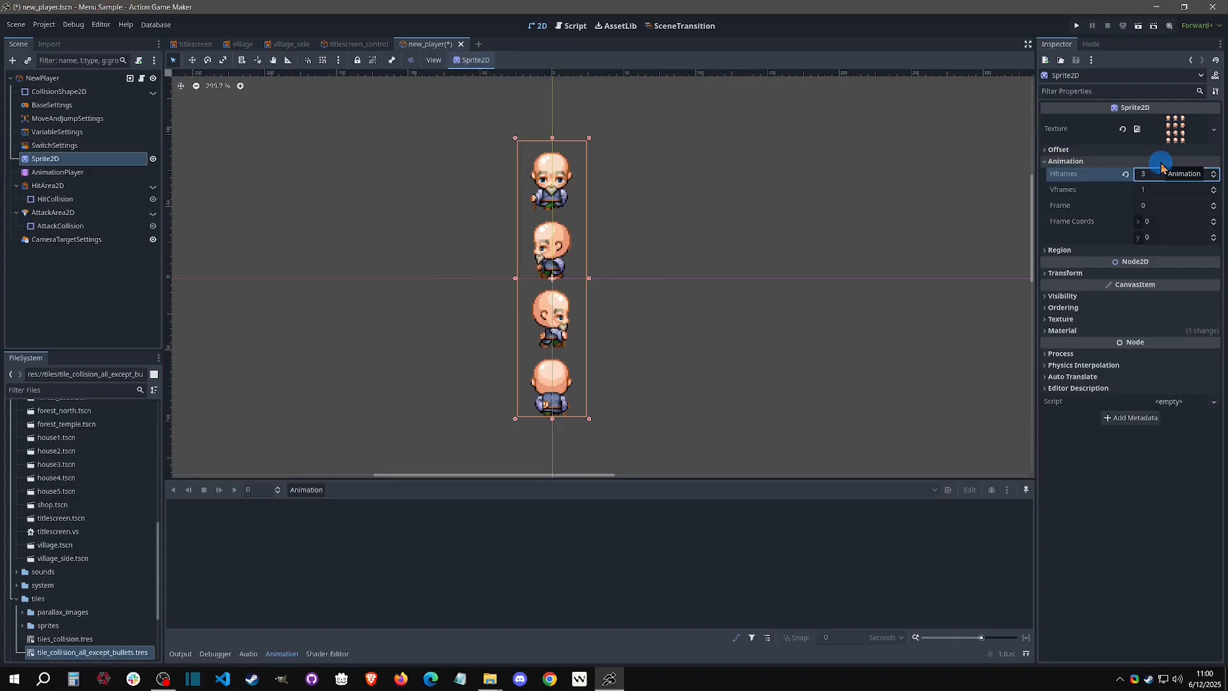
{"action": "key", "text": "Tab"}
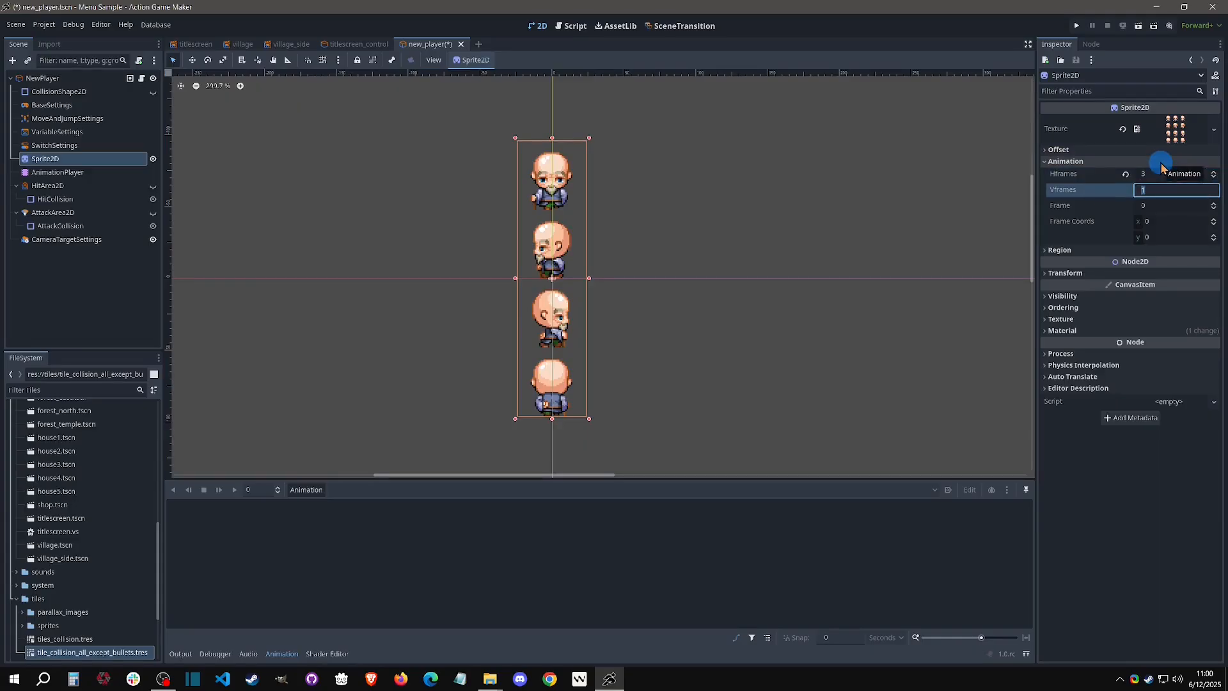
{"action": "type", "text": "4"}
{"action": "key", "text": "Return"}
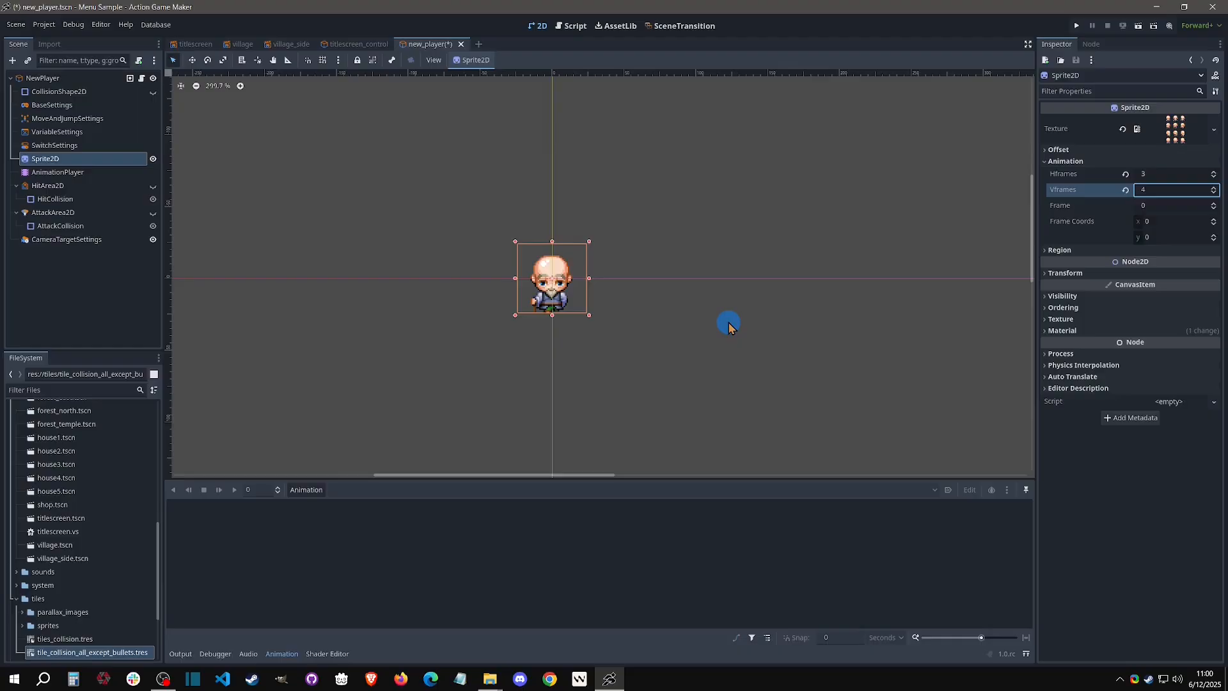
- Try raising the sprite to a Y position of about -13.4 px, and reset its position
{"action": "left_click", "coordinate": [1067, 273]}
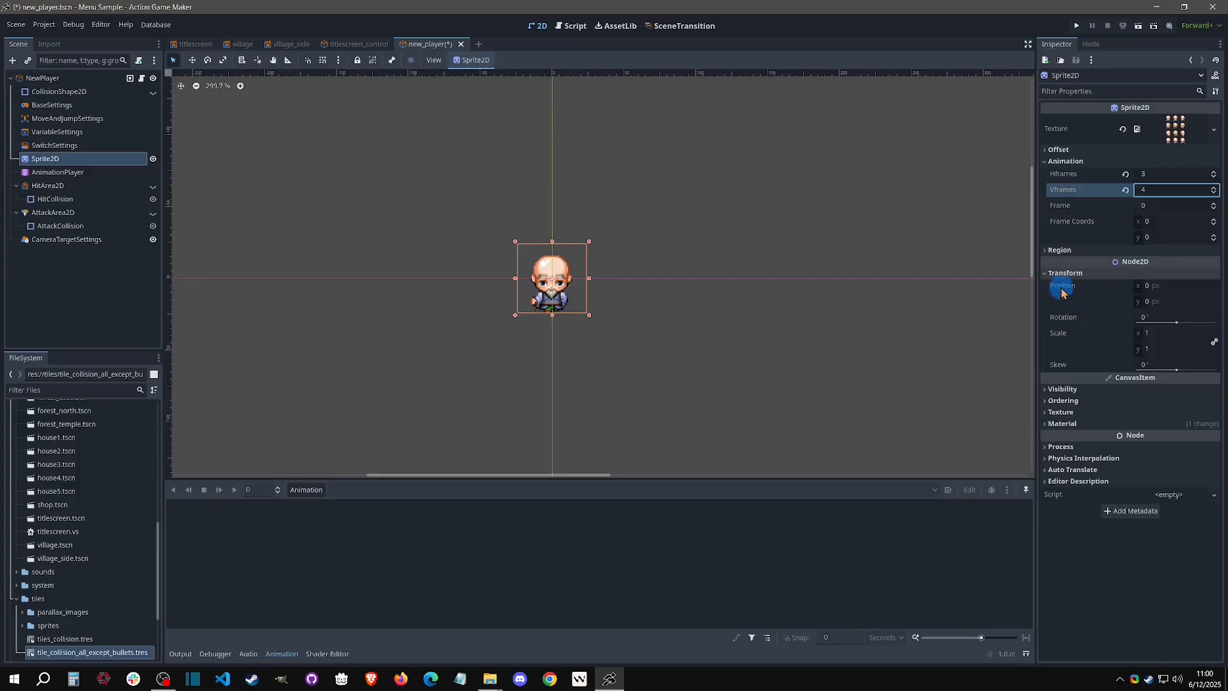
{"action": "left_click_drag", "start_coordinate": [1174, 301], "coordinate": [614, 340]}
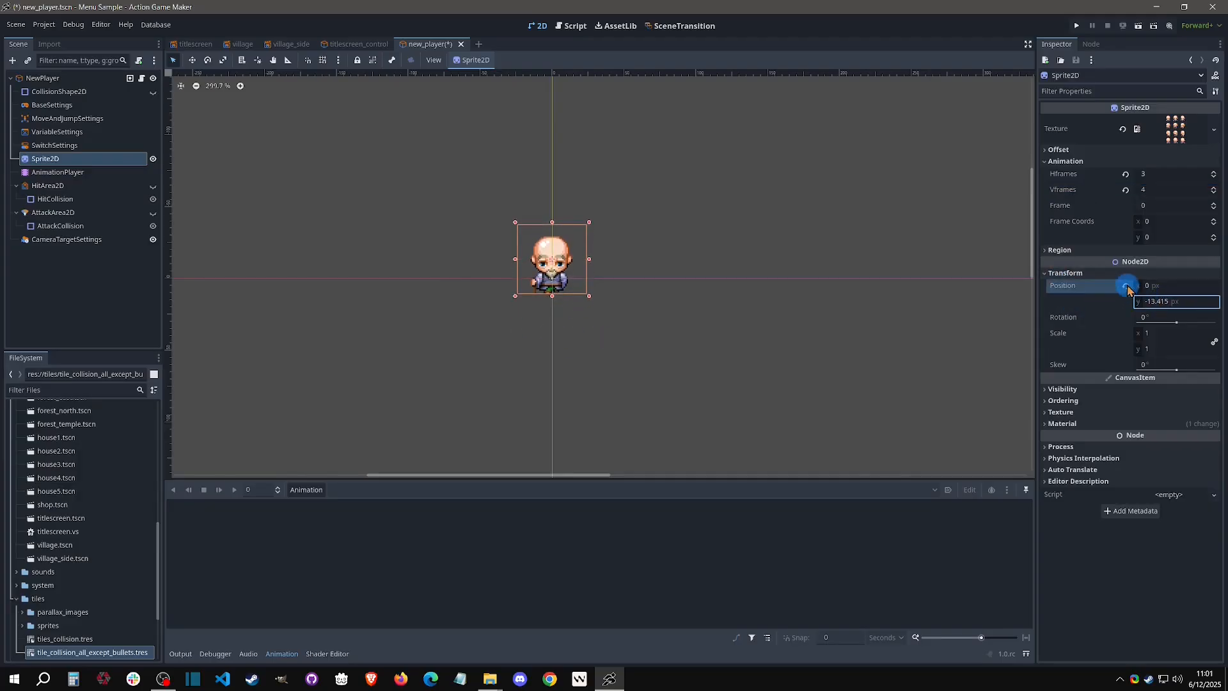
{"action": "left_click", "coordinate": [1126, 286]}
{"action": "left_click", "coordinate": [1080, 274]}
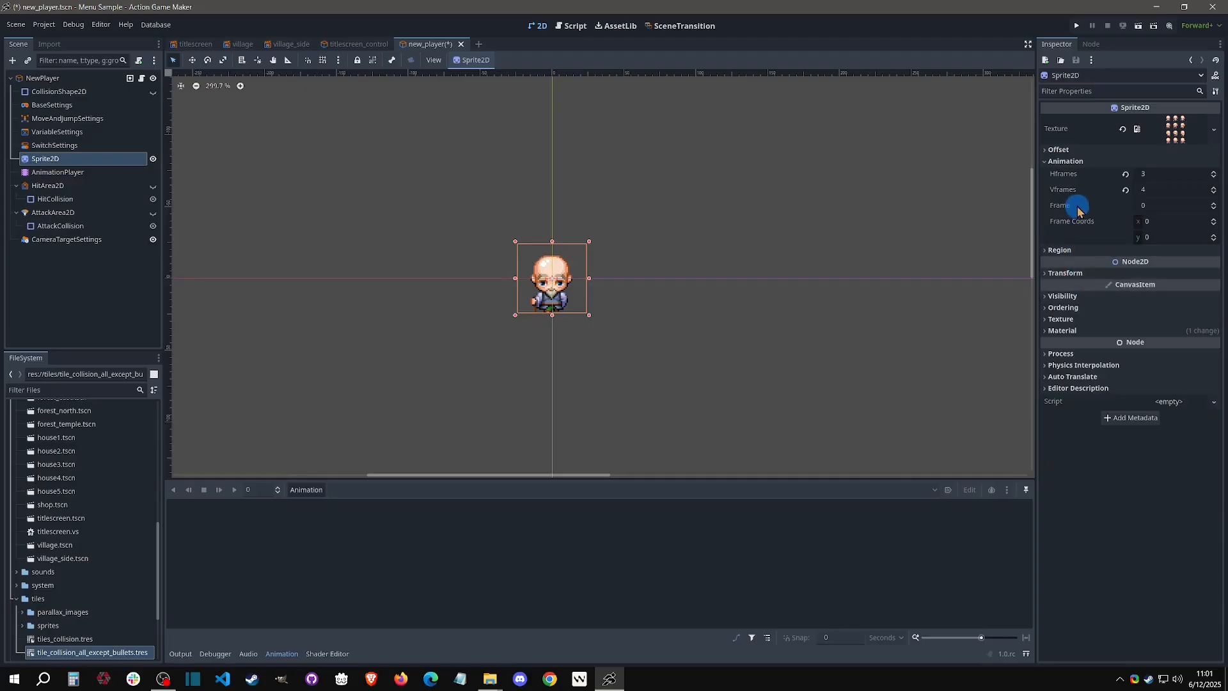
- Set the Sprite2D's Y offset to -24 px so the character's feet sit on the origin
{"action": "mouse_move", "coordinate": [1078, 208]}
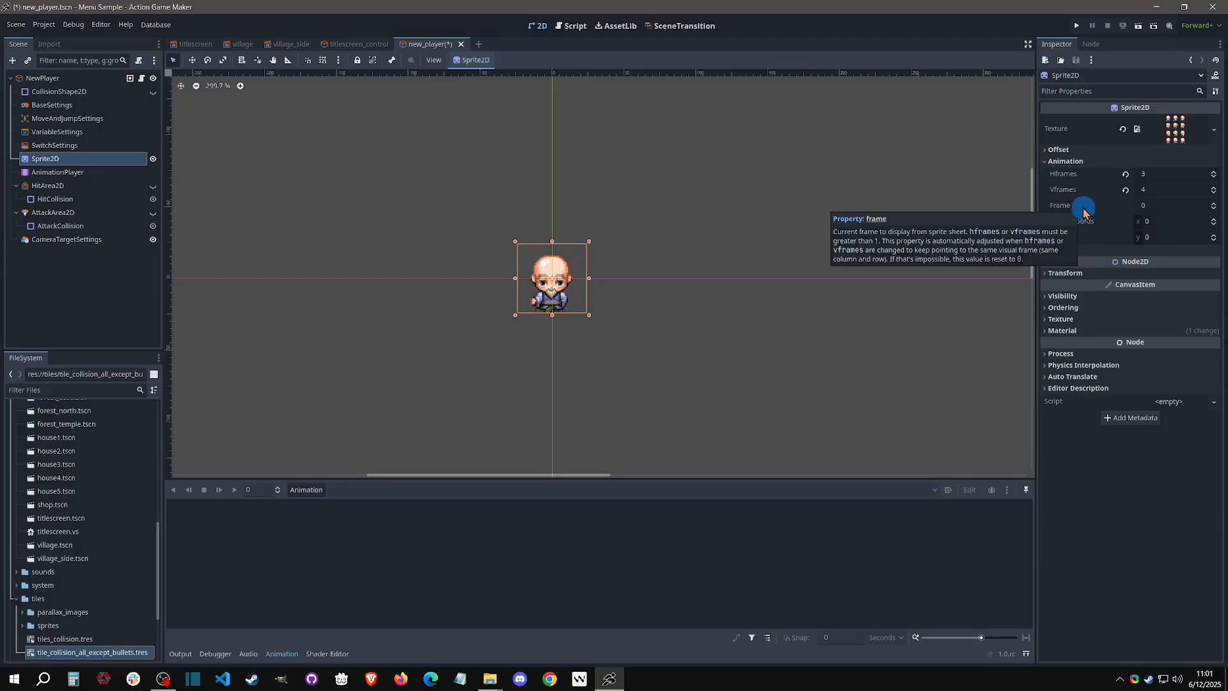
{"action": "left_click", "coordinate": [1070, 151]}
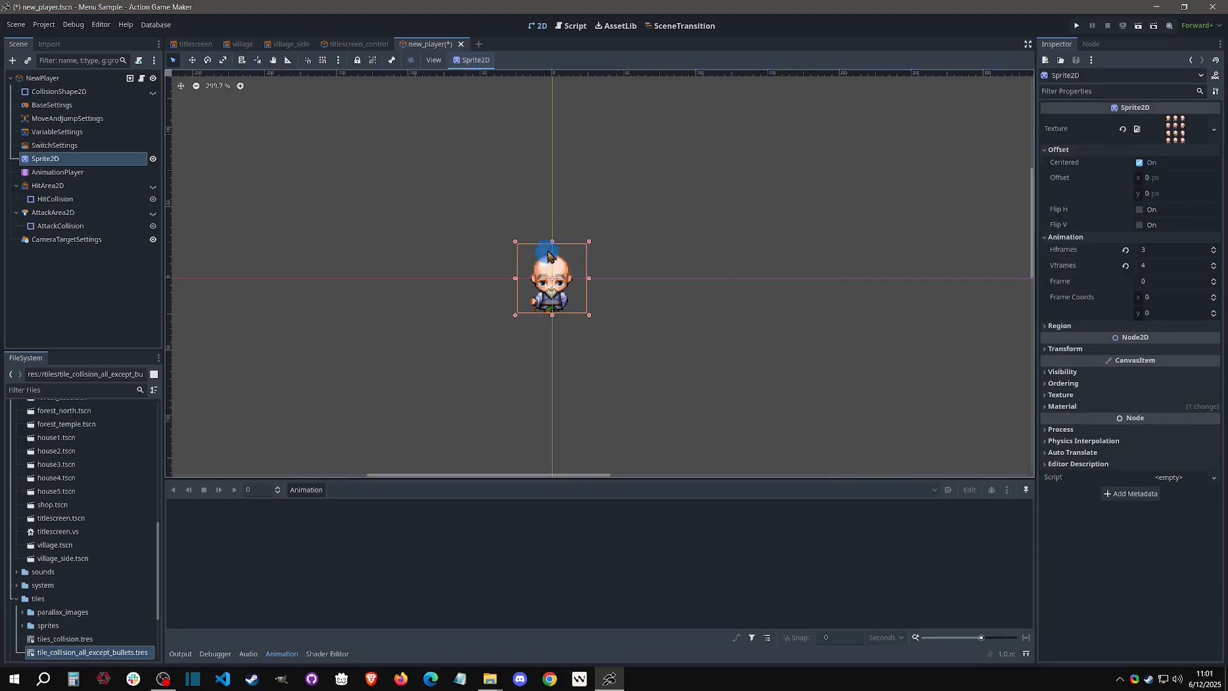
{"action": "left_click", "coordinate": [1167, 193]}
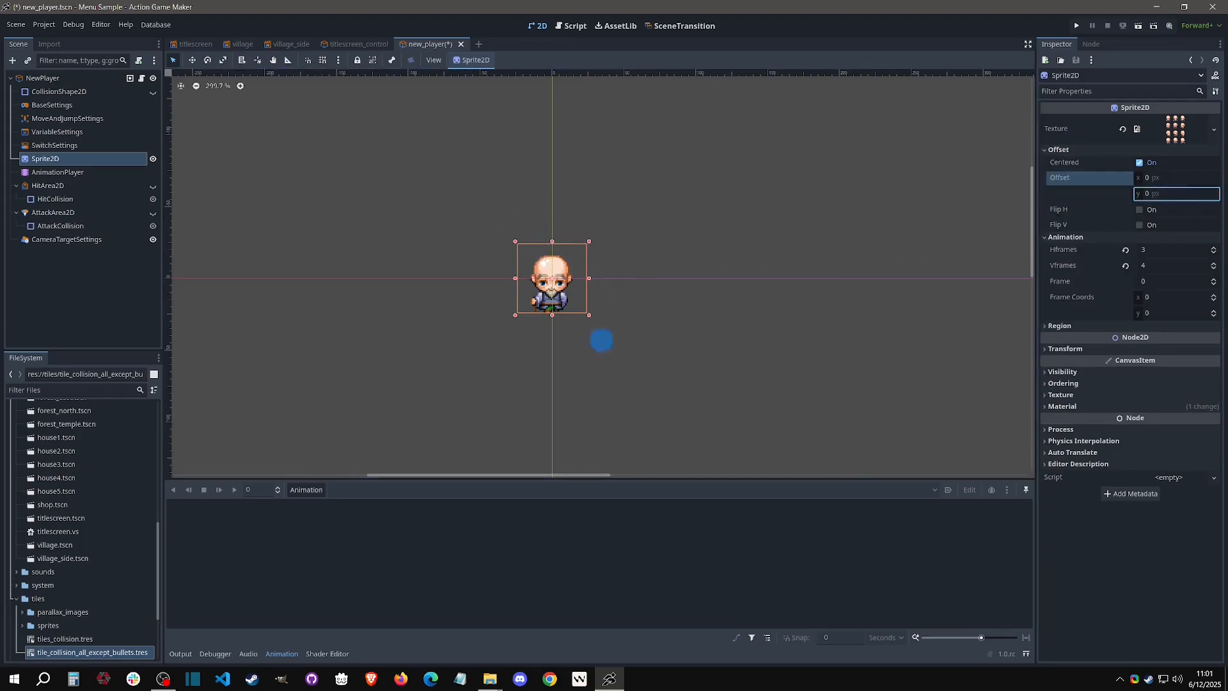
{"action": "left_click_drag", "start_coordinate": [601, 340], "coordinate": [614, 341]}
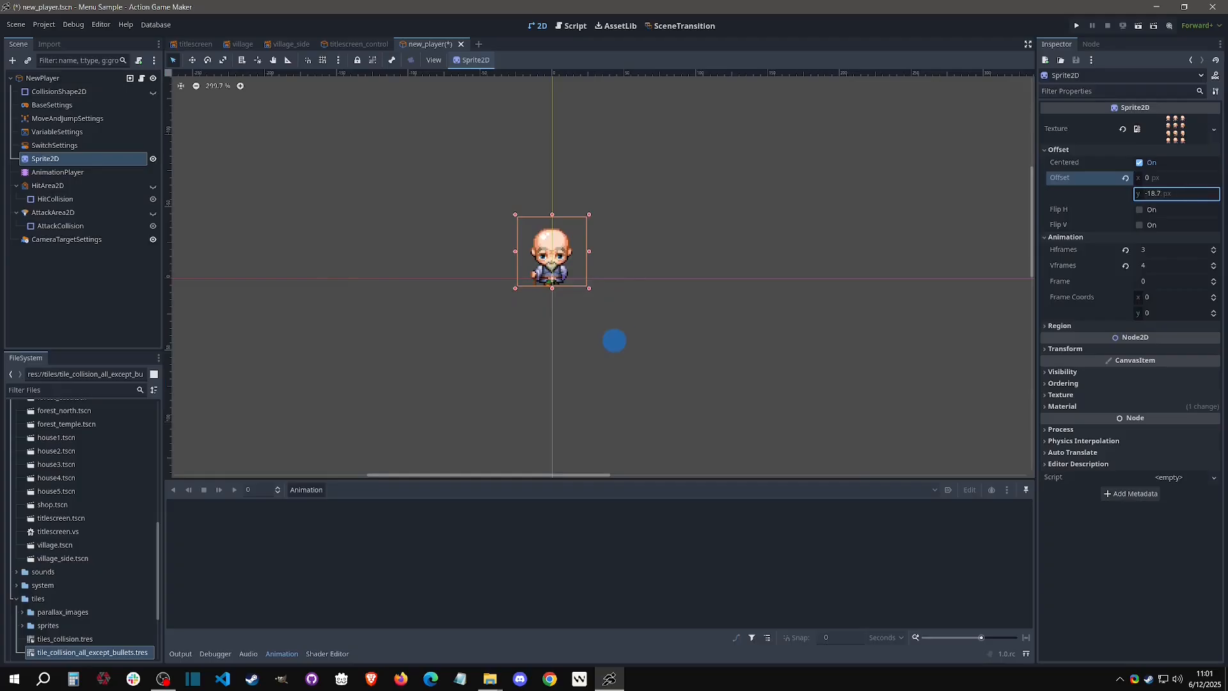
{"action": "left_click_drag", "start_coordinate": [1168, 194], "coordinate": [614, 343]}
{"action": "left_click", "coordinate": [1172, 193]}
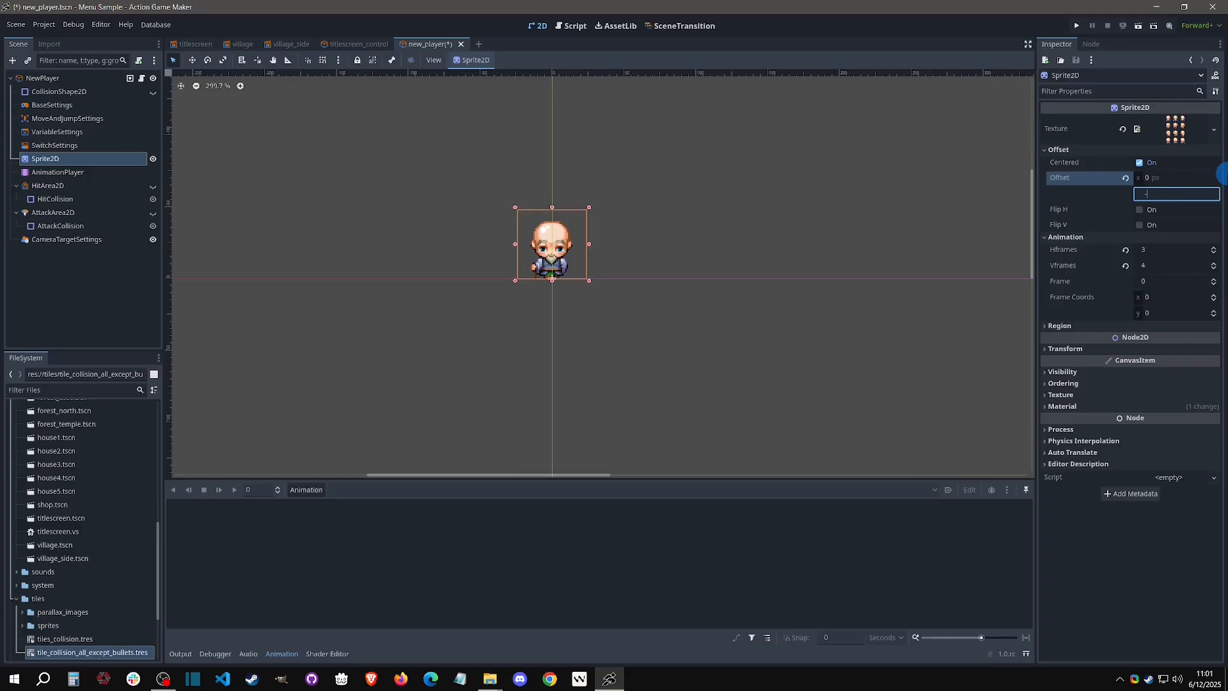
{"action": "type", "text": "-2"}
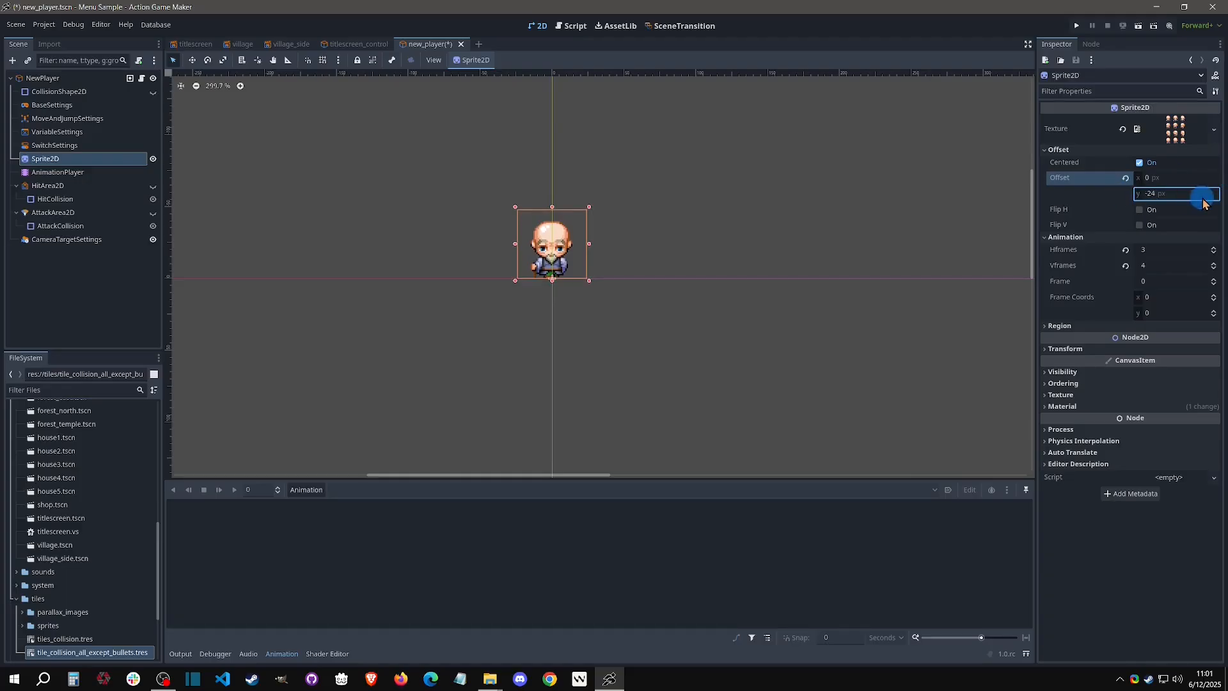
{"action": "type", "text": "4"}
{"action": "key", "text": "Return"}
- Create an animation named idle_down in the AnimationPlayer and save the scene
{"action": "left_click", "coordinate": [69, 177]}
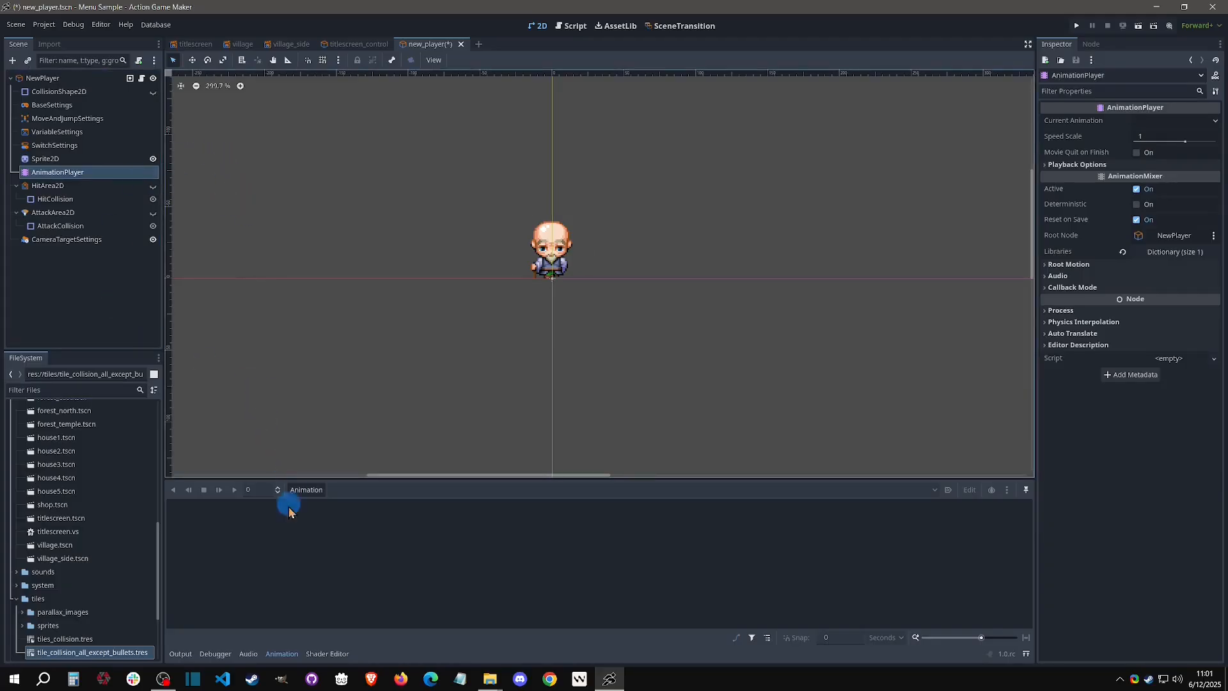
{"action": "left_click", "coordinate": [305, 499]}
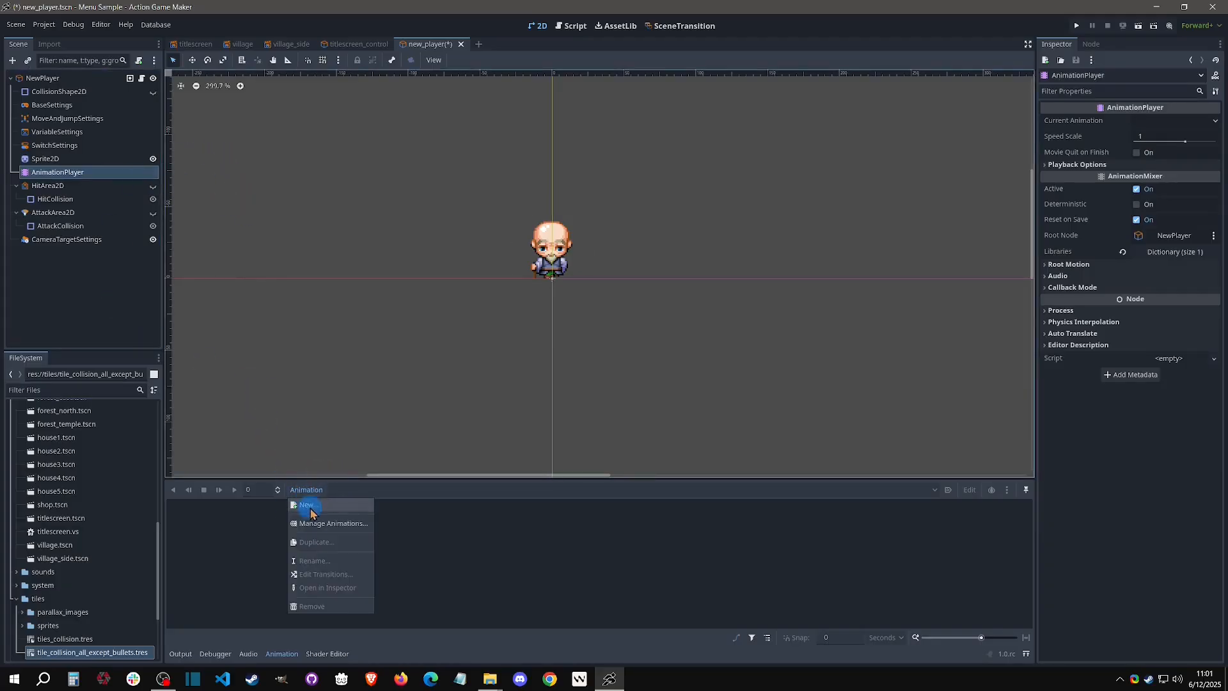
{"action": "left_click", "coordinate": [358, 512]}
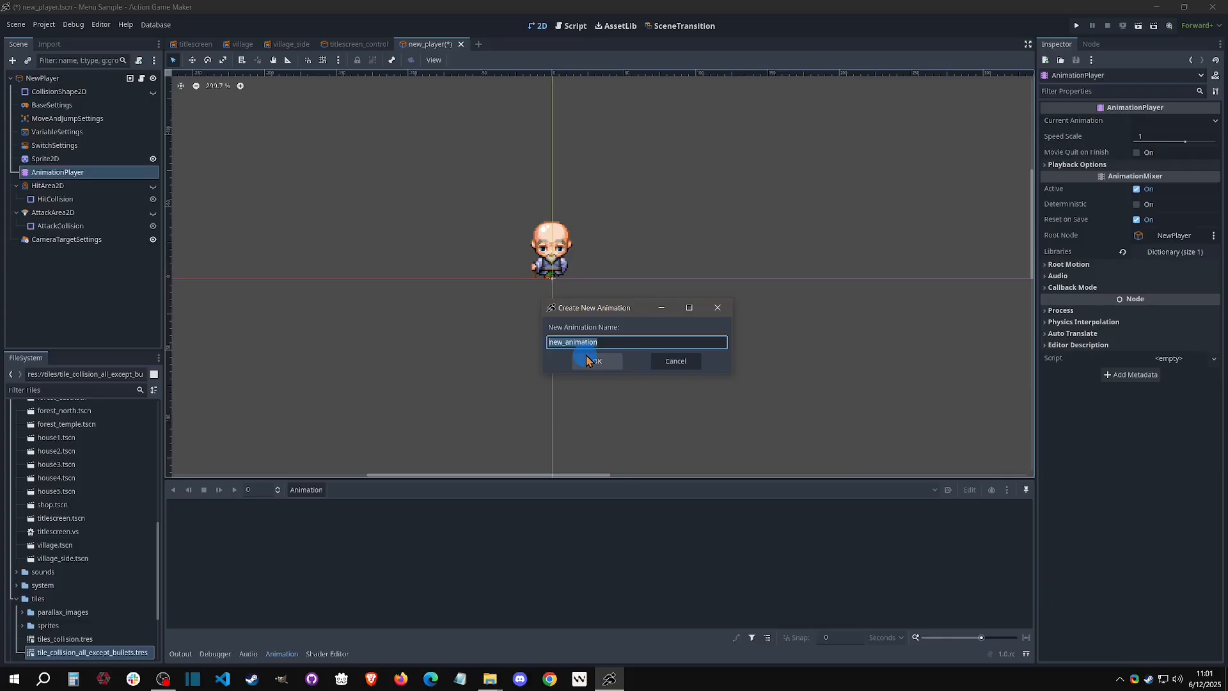
{"action": "type", "text": "idle_down"}
{"action": "left_click", "coordinate": [588, 360]}
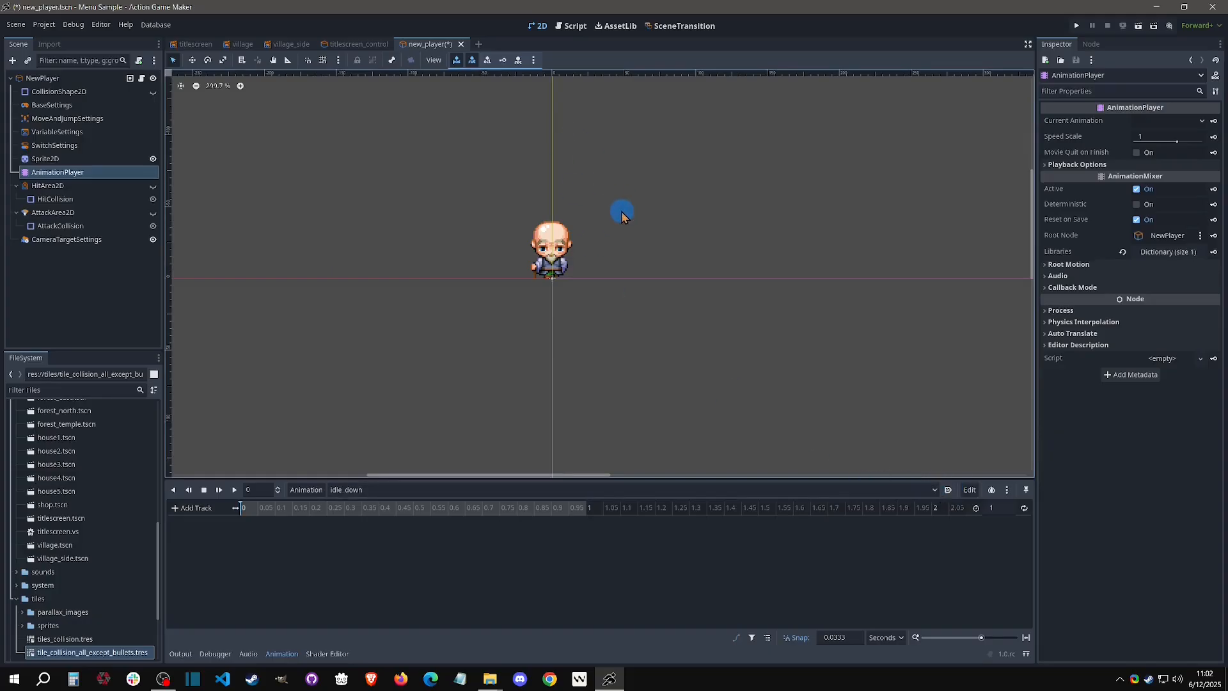
{"action": "key", "text": "ctrl+s"}
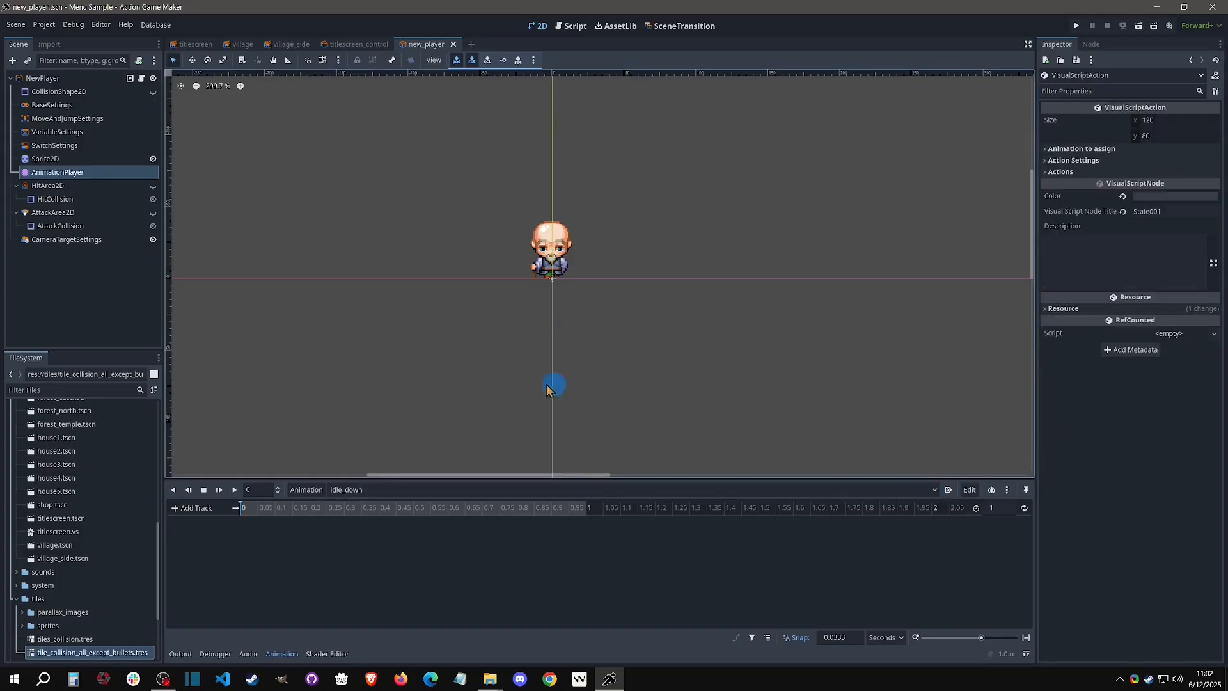
- Try the autoplay on load option for the idle_down animation
{"action": "left_click", "coordinate": [46, 159]}
{"action": "left_click", "coordinate": [58, 172]}
{"action": "left_click", "coordinate": [290, 211]}
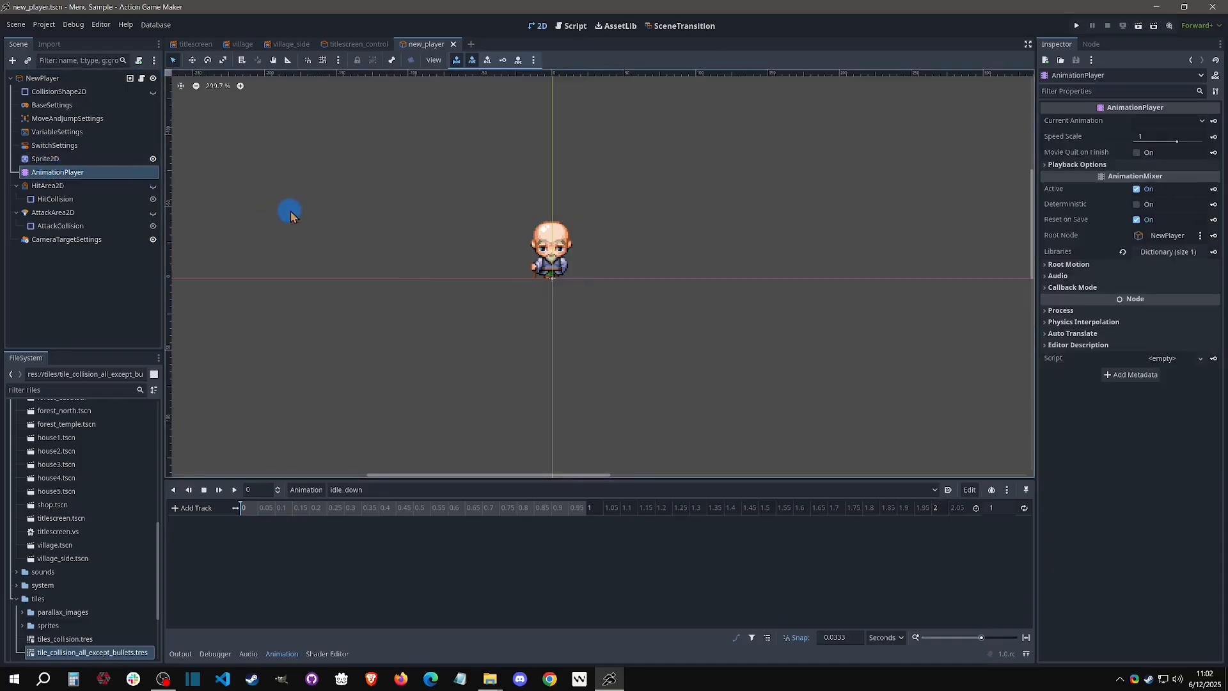
{"action": "left_click", "coordinate": [948, 490]}
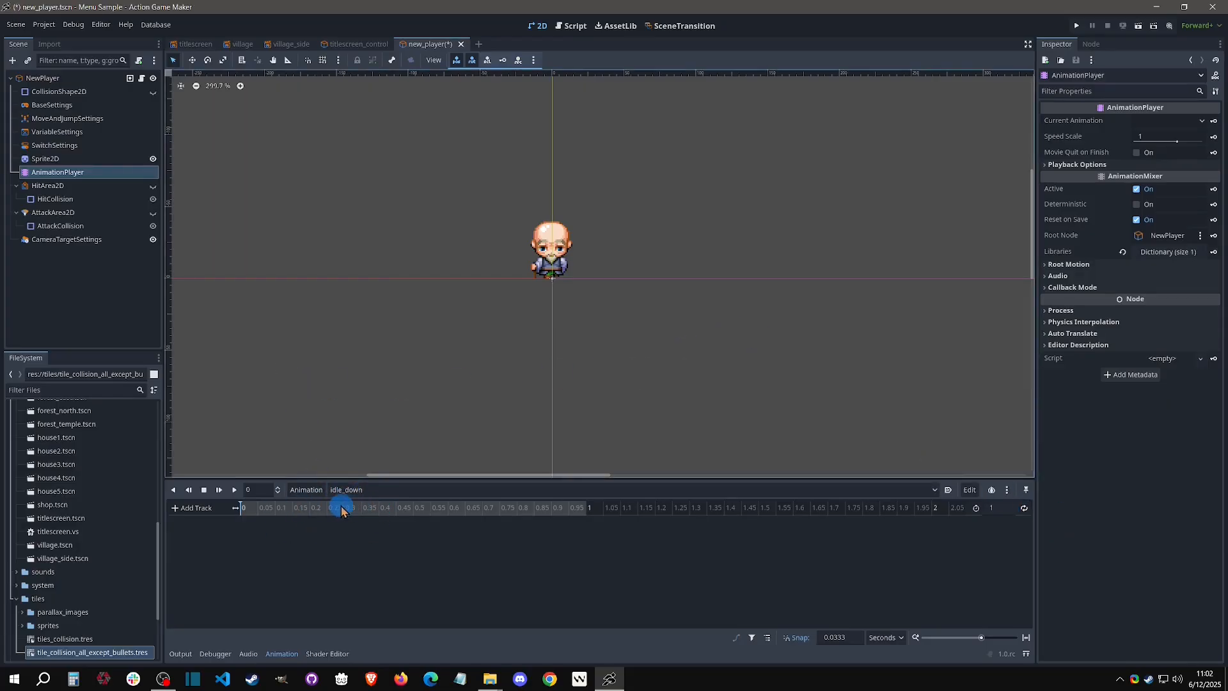
- Set the Sprite2D's frame to 1 and key it at time 0 in idle_down
{"action": "left_click", "coordinate": [51, 159]}
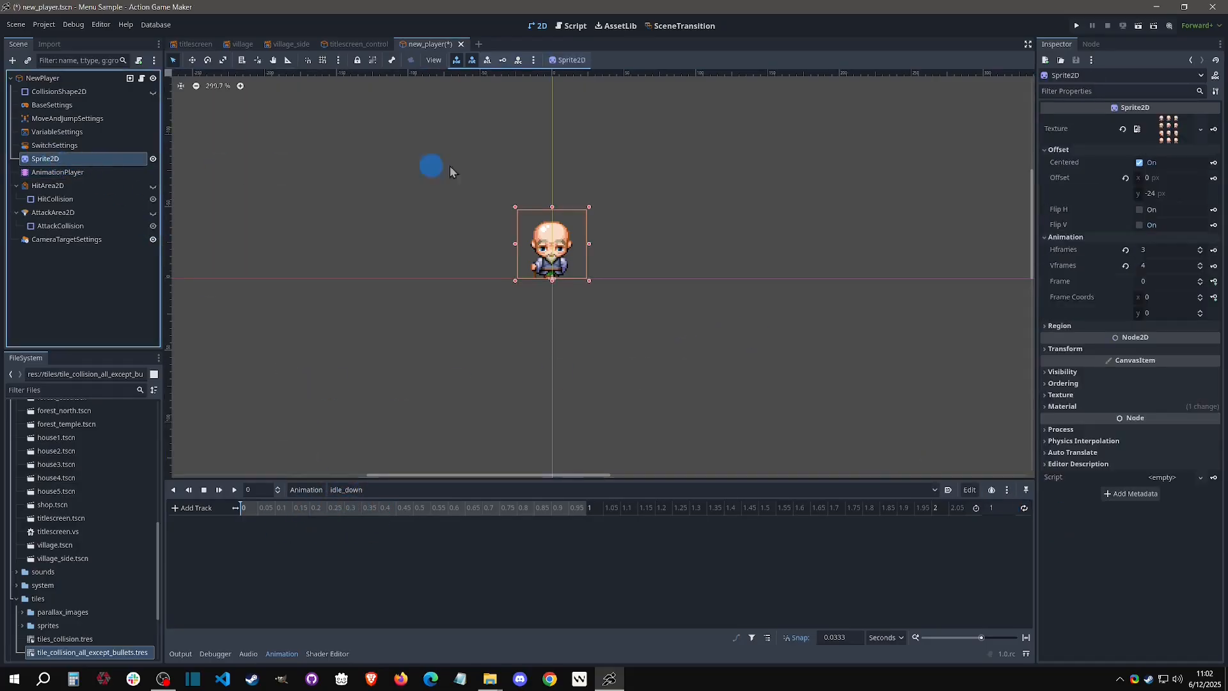
{"action": "left_click", "coordinate": [1200, 279]}
{"action": "scroll", "coordinate": [543, 211], "scroll_direction": "up", "scroll_amount": 3}
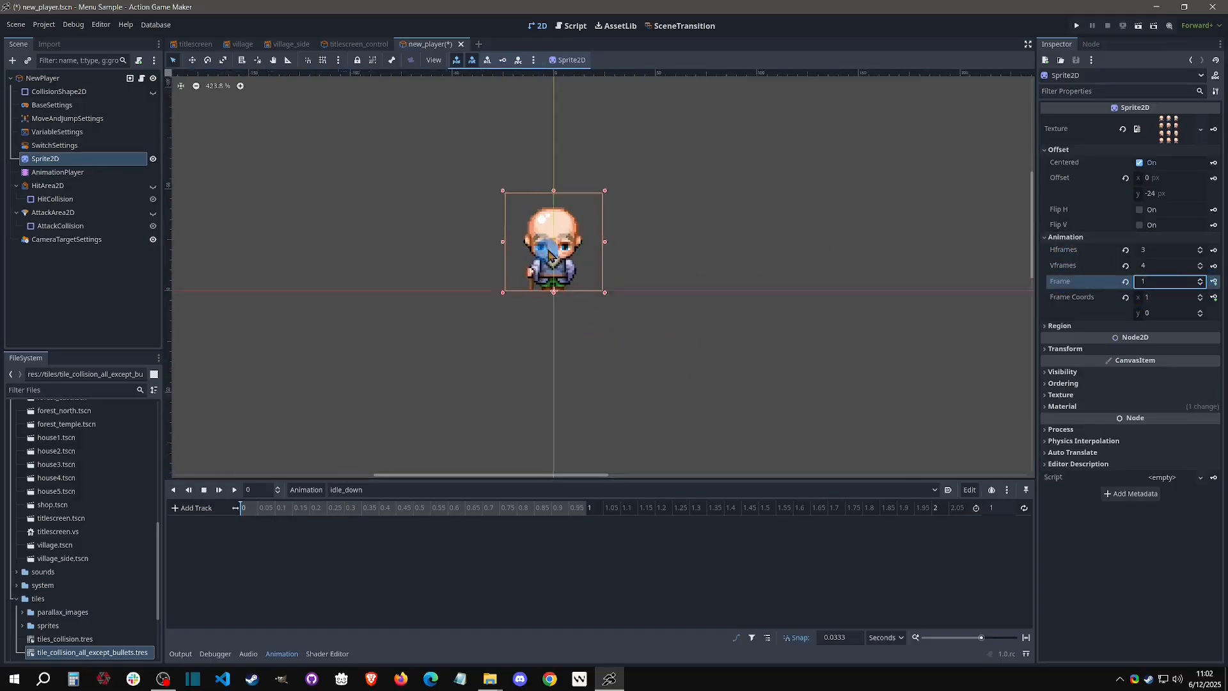
{"action": "left_click", "coordinate": [1213, 282]}
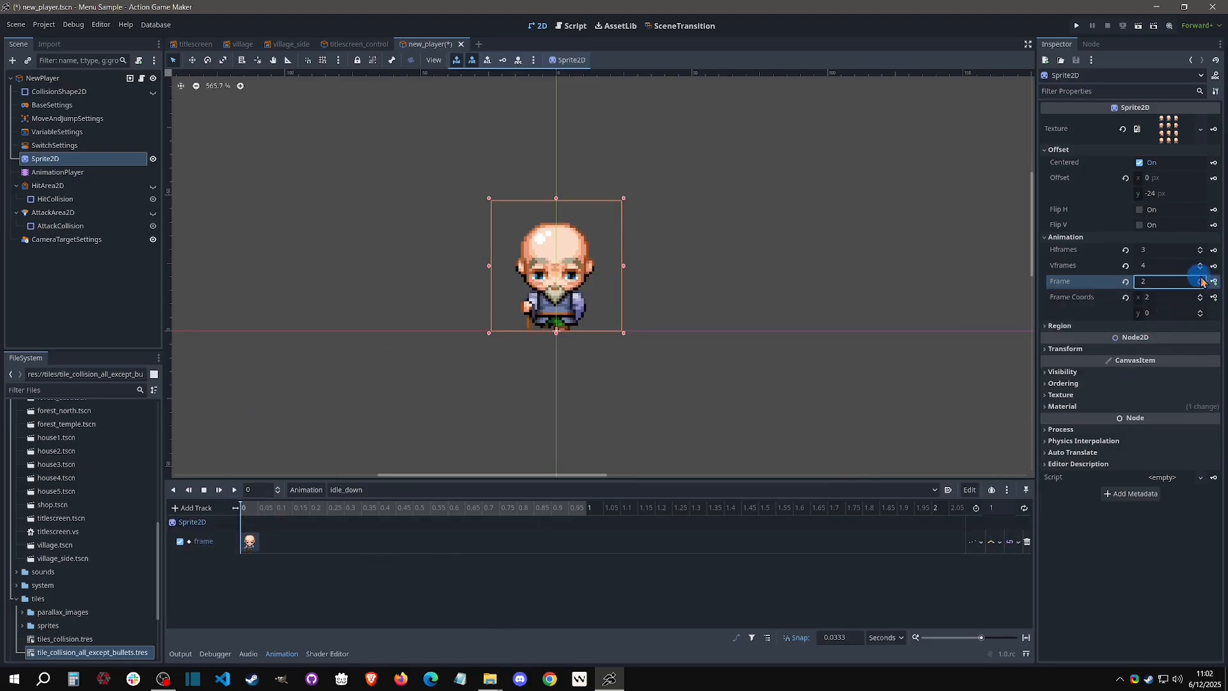
- Examine the frame track of the RESET animation and the sprite's transform properties, and return to idle_down
{"action": "left_click", "coordinate": [353, 490]}
{"action": "left_click", "coordinate": [356, 509]}
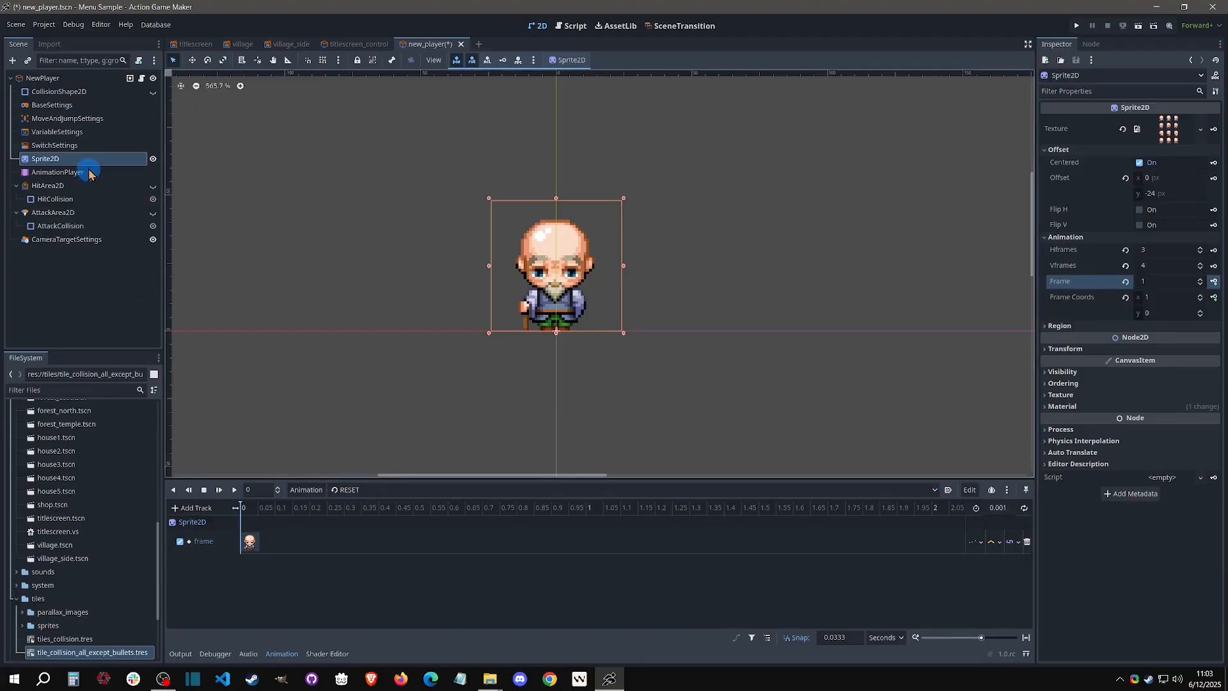
{"action": "left_click", "coordinate": [1085, 354]}
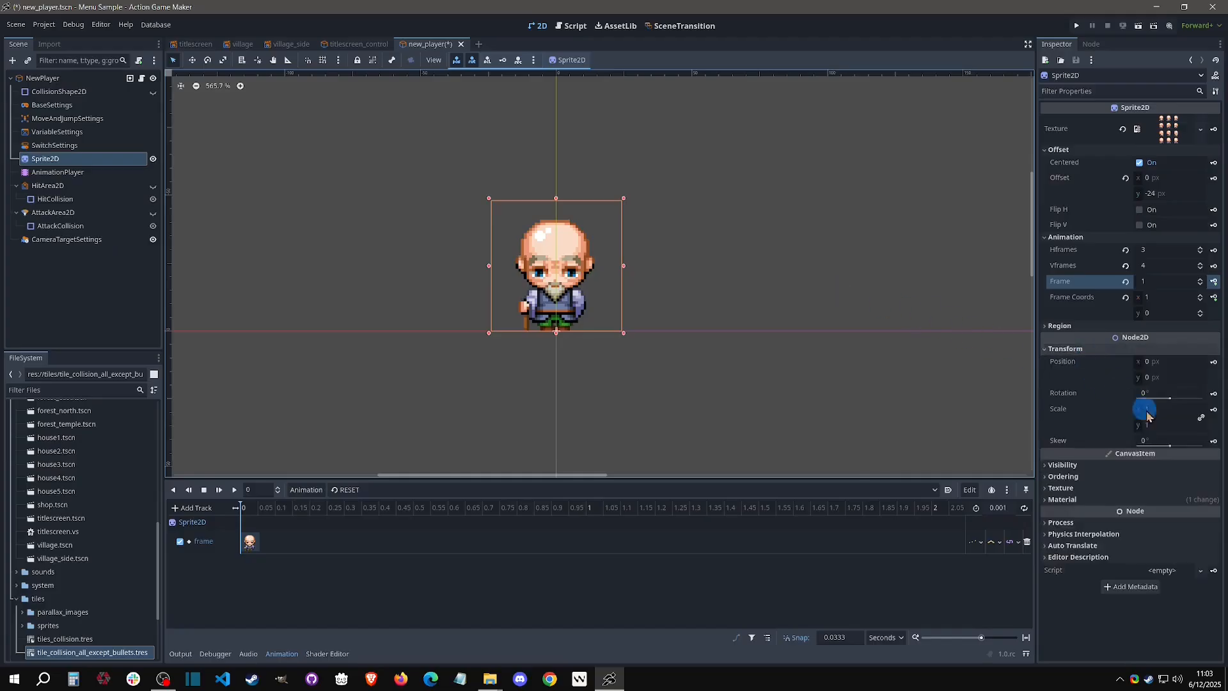
{"action": "left_click", "coordinate": [392, 489]}
{"action": "left_click", "coordinate": [383, 526]}
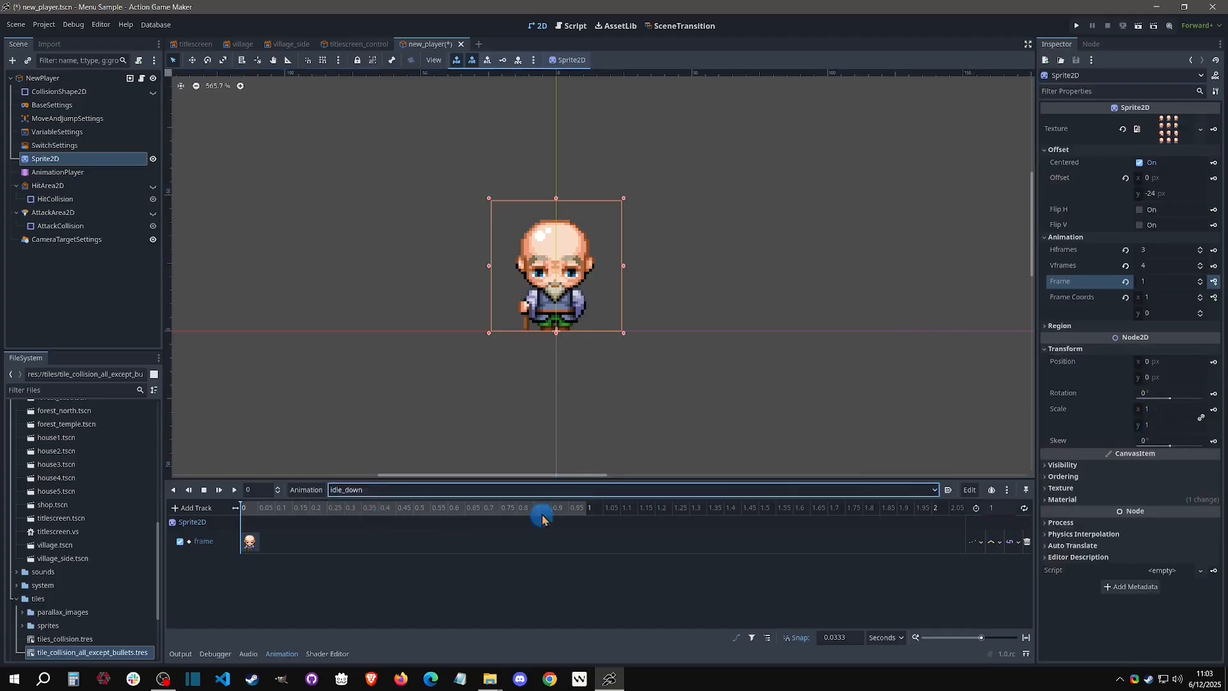
- Set the Sprite2D's skew to 5° and increase it to about 25.5°
{"action": "left_click", "coordinate": [1163, 445]}
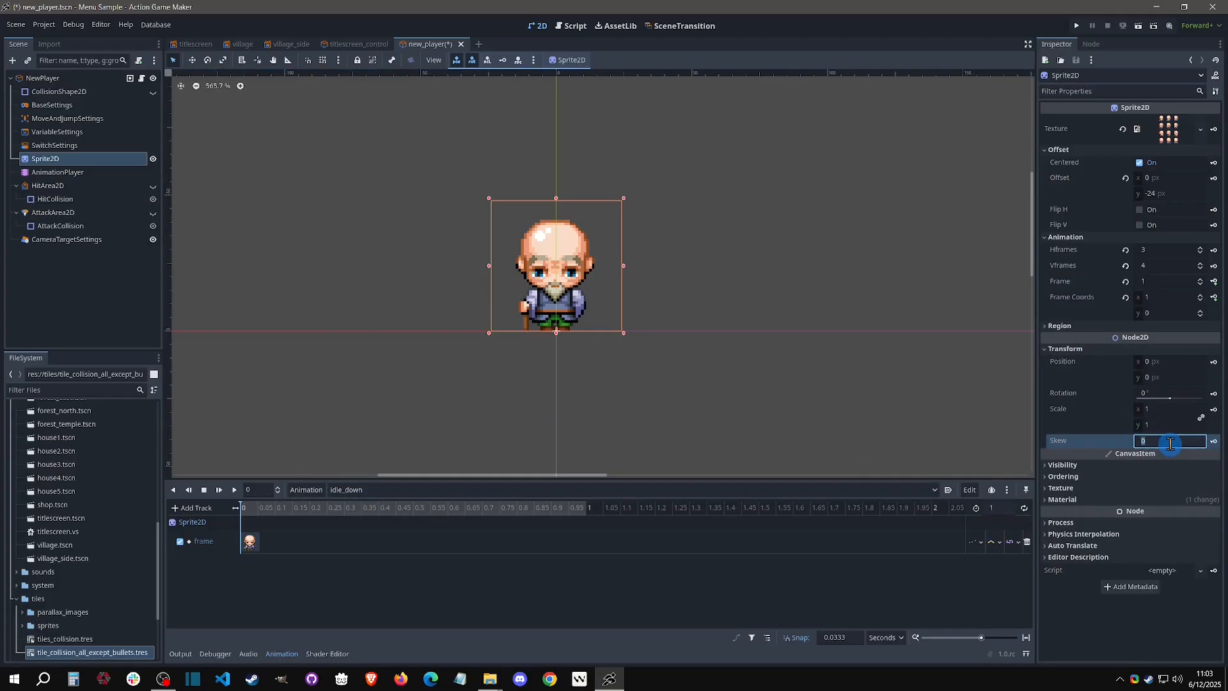
{"action": "type", "text": "5"}
{"action": "key", "text": "Return"}
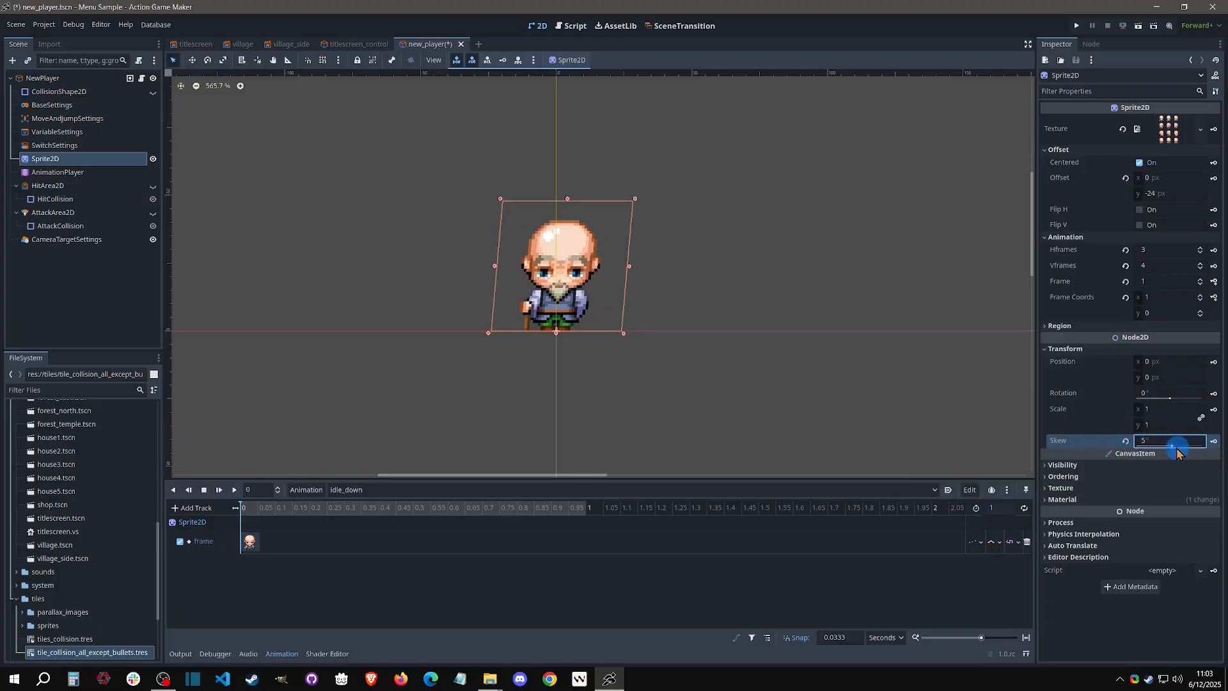
{"action": "left_click_drag", "start_coordinate": [1178, 451], "coordinate": [1159, 427]}
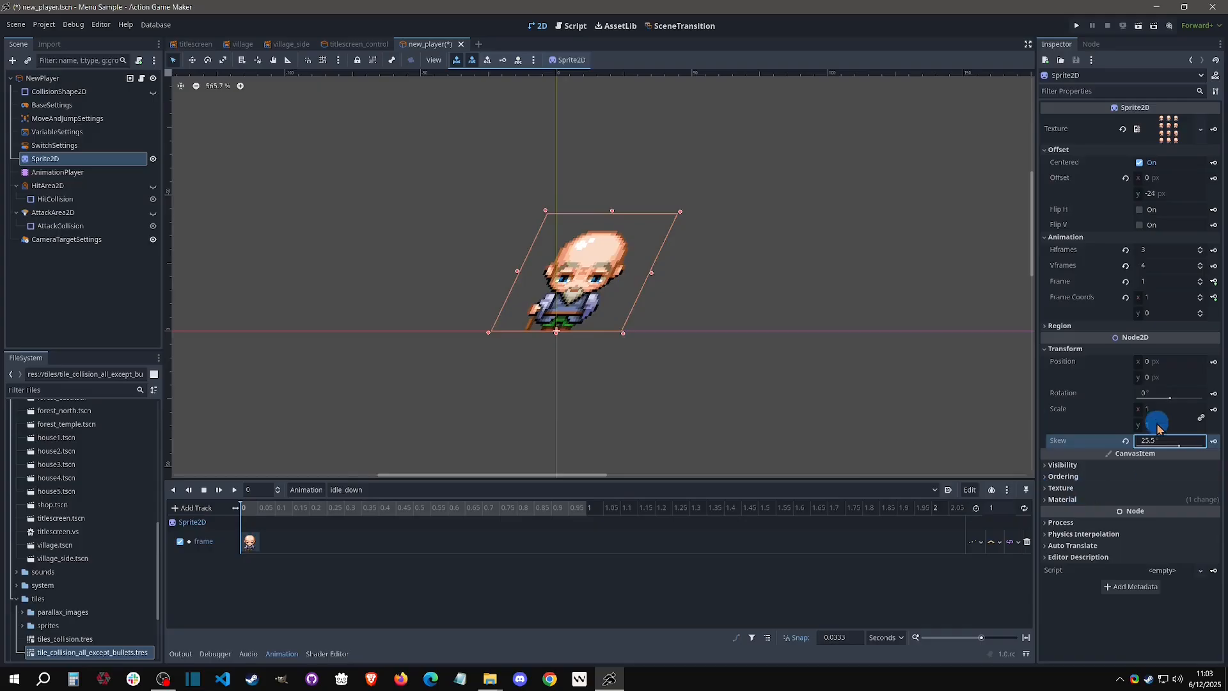
- Key the Sprite2D's 25.5° skew at time 0 in idle_down, and set the RESET animation's skew key to 0° and preview it
{"action": "left_click", "coordinate": [1212, 441]}
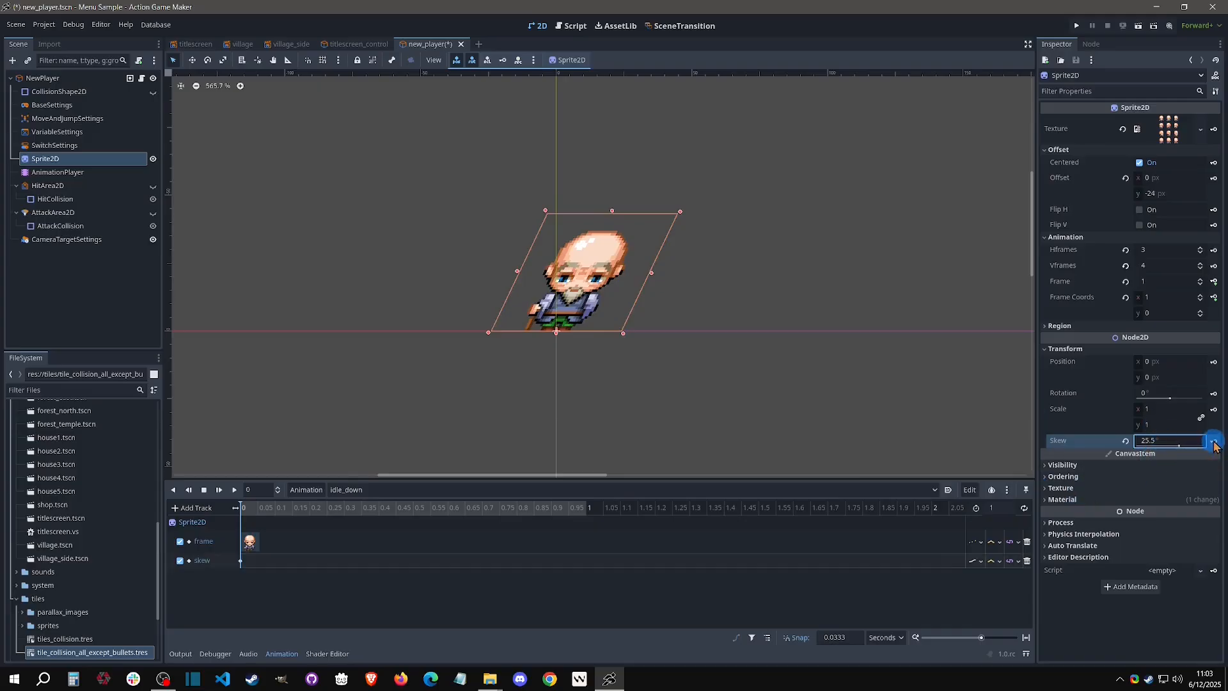
{"action": "left_click", "coordinate": [361, 490]}
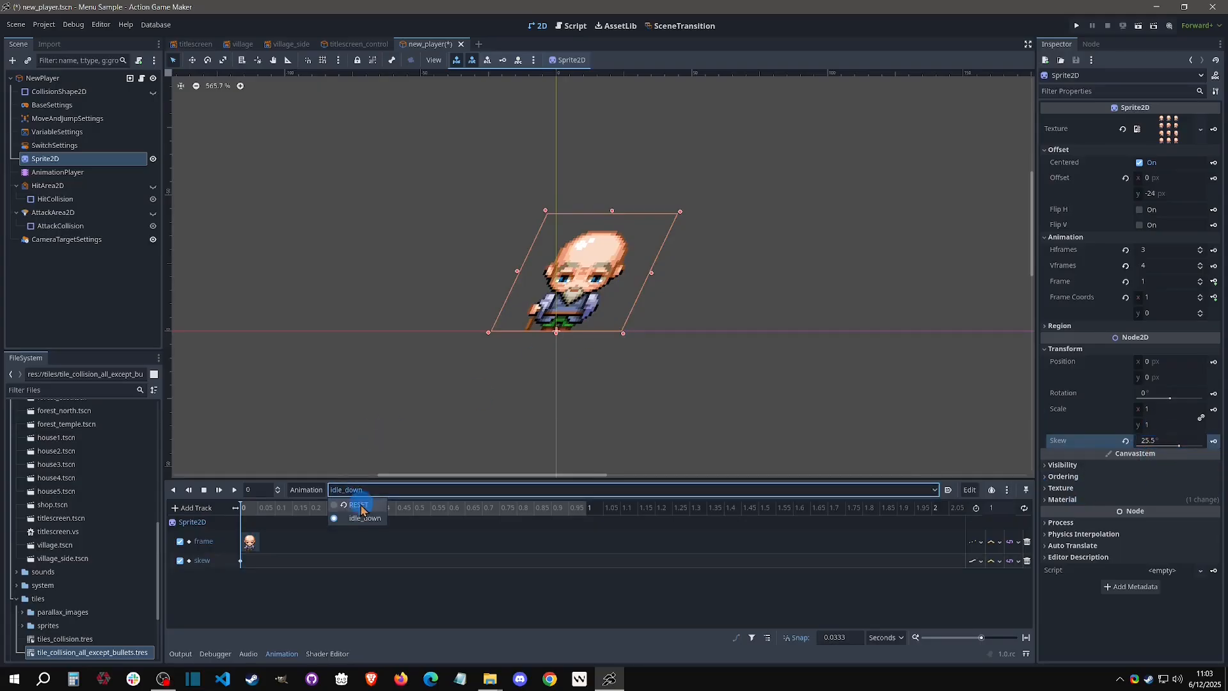
{"action": "left_click", "coordinate": [358, 504]}
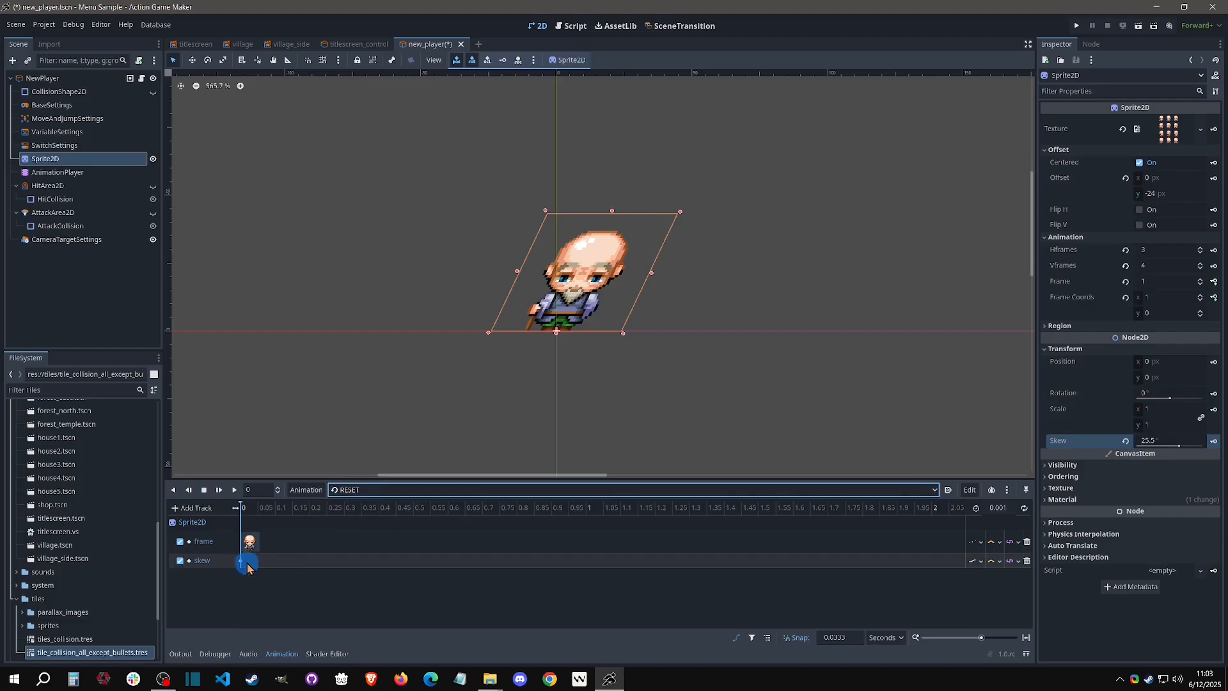
{"action": "left_click", "coordinate": [240, 560]}
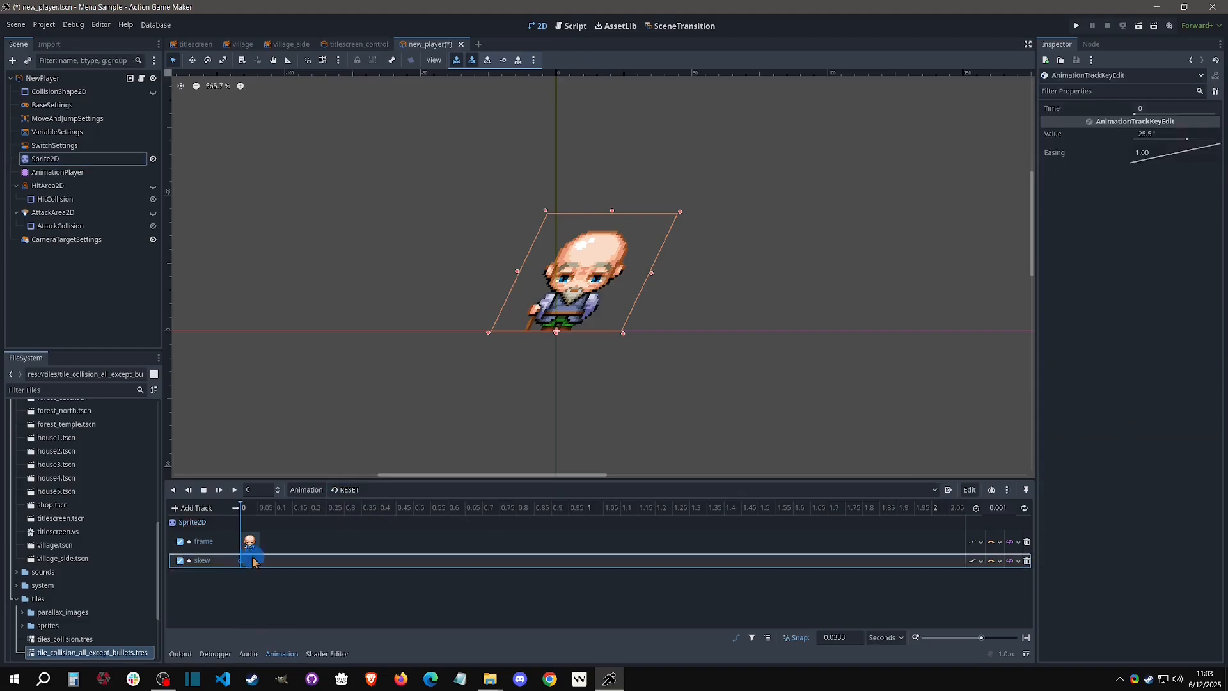
{"action": "left_click", "coordinate": [1155, 136]}
{"action": "key", "text": "Return"}
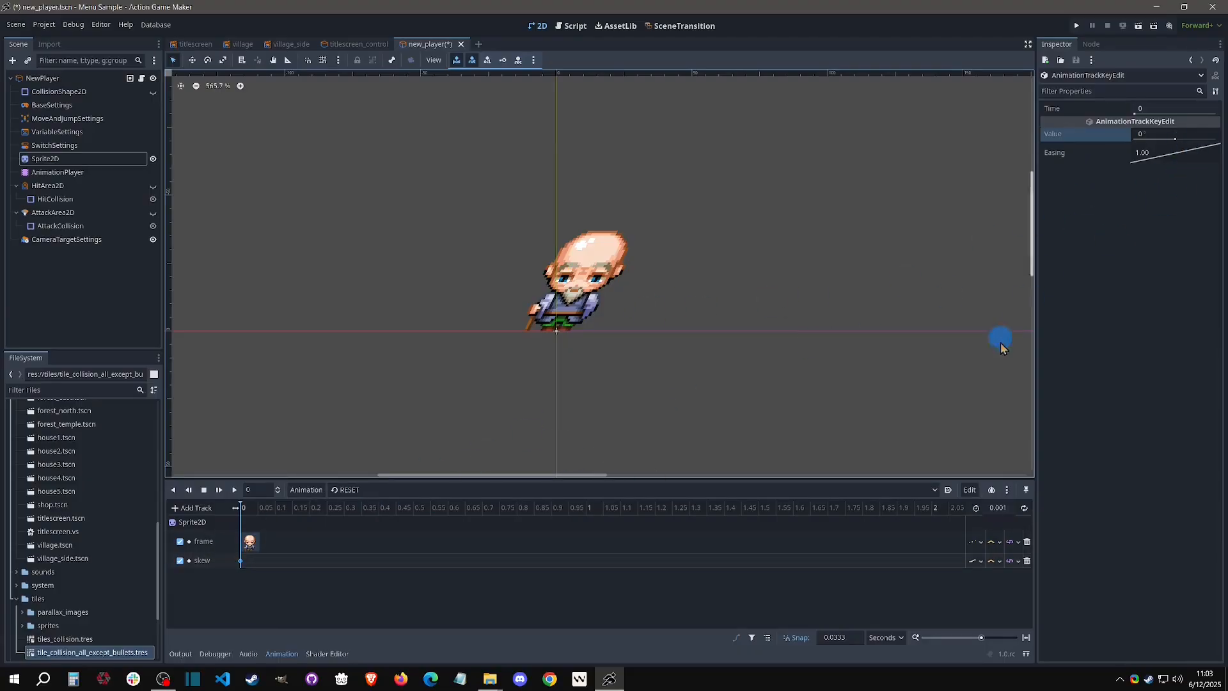
{"action": "left_click", "coordinate": [228, 493]}
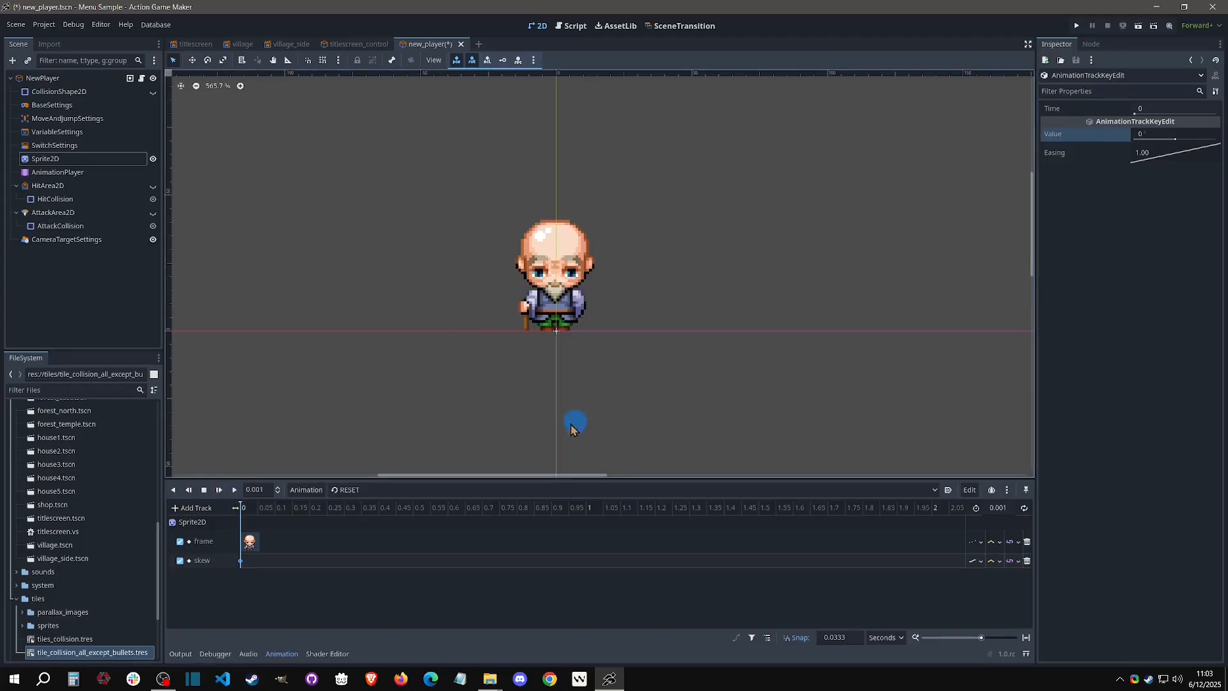
- Switch between idle_down and RESET to compare the skewed and default poses
{"action": "left_click", "coordinate": [375, 491]}
{"action": "left_click", "coordinate": [357, 519]}
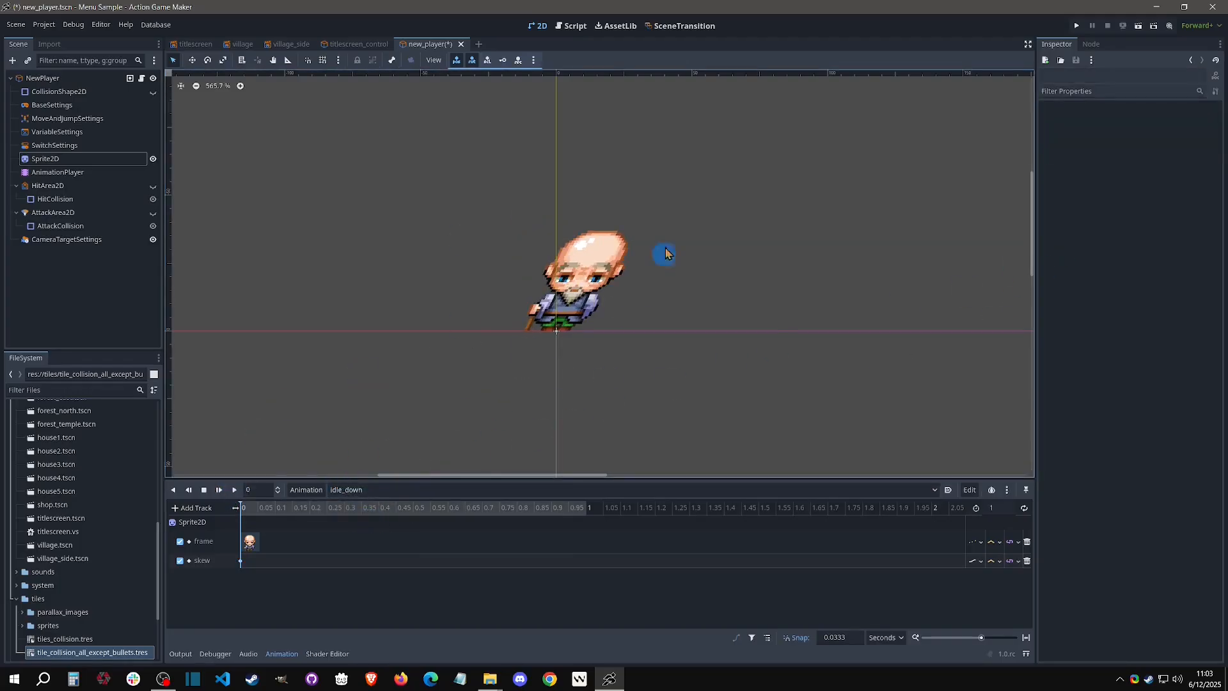
{"action": "left_click", "coordinate": [375, 490]}
{"action": "left_click", "coordinate": [357, 518]}
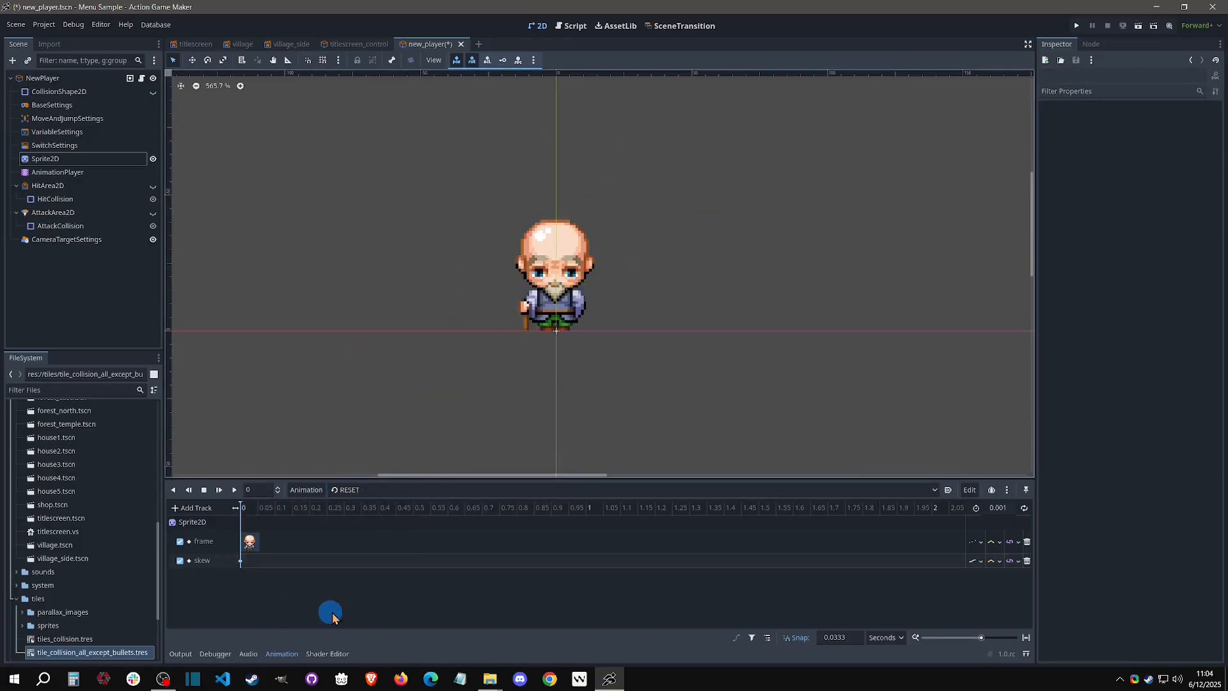
- Examine HitCollision's rectangle shape size and its transform properties
{"action": "left_click", "coordinate": [56, 199]}
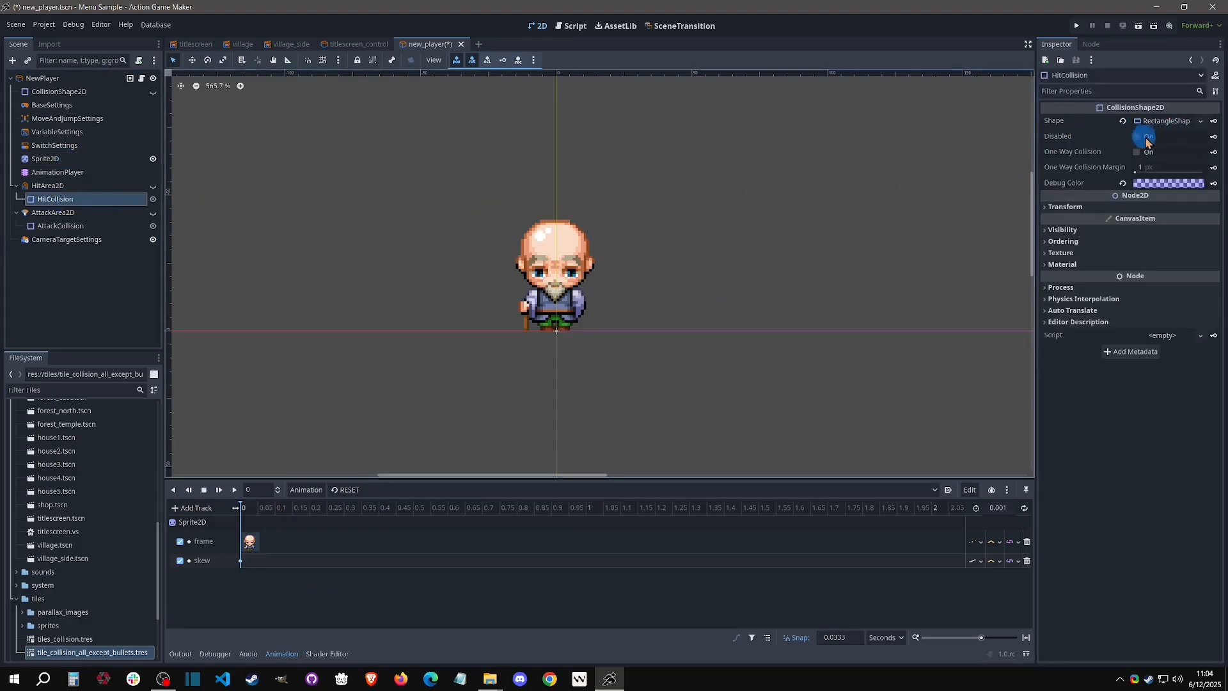
{"action": "left_click", "coordinate": [1162, 122]}
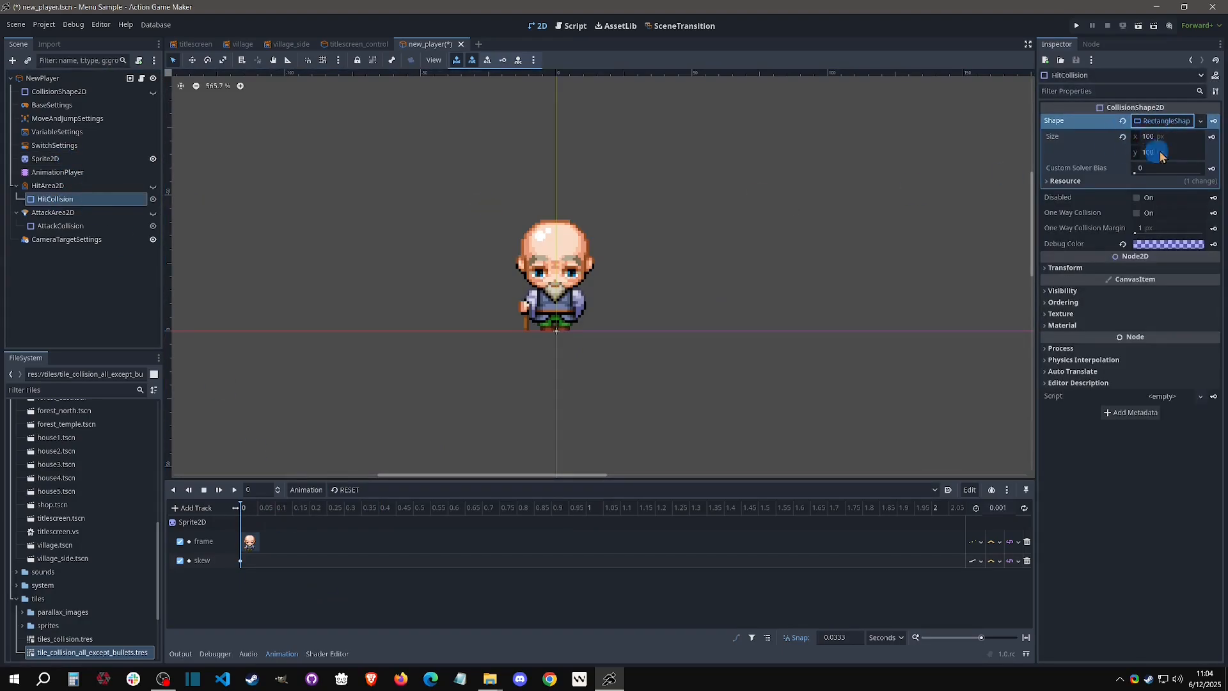
{"action": "left_click", "coordinate": [1171, 121]}
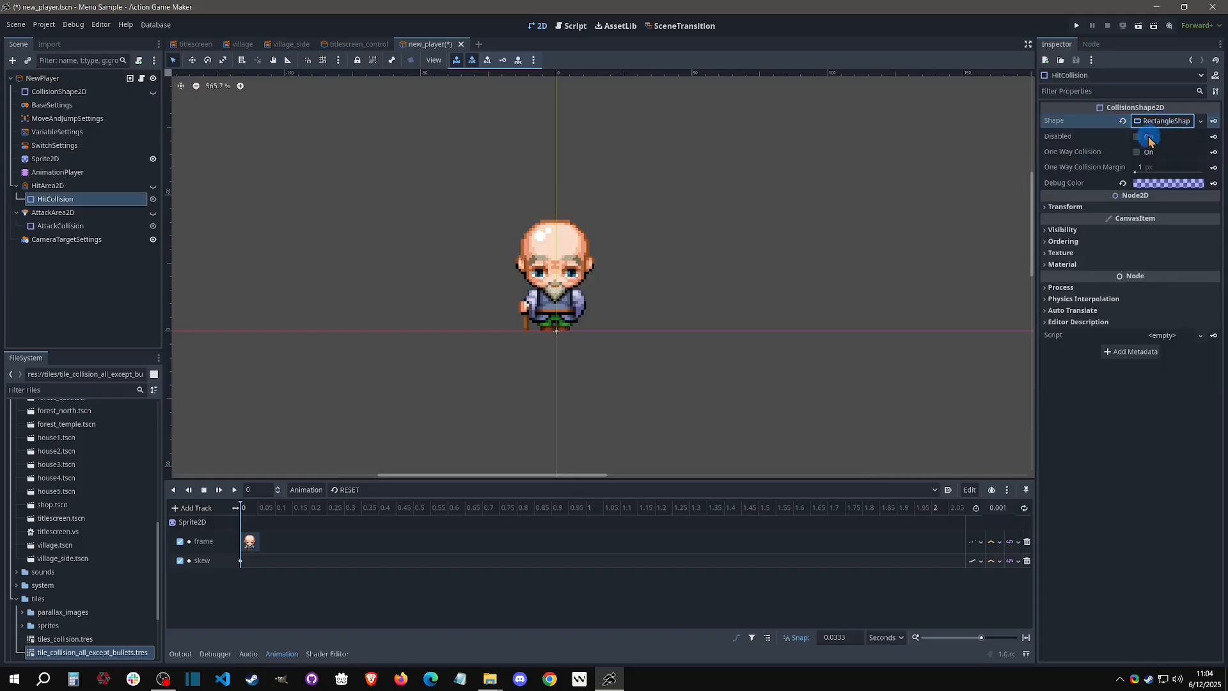
{"action": "left_click", "coordinate": [1071, 207]}
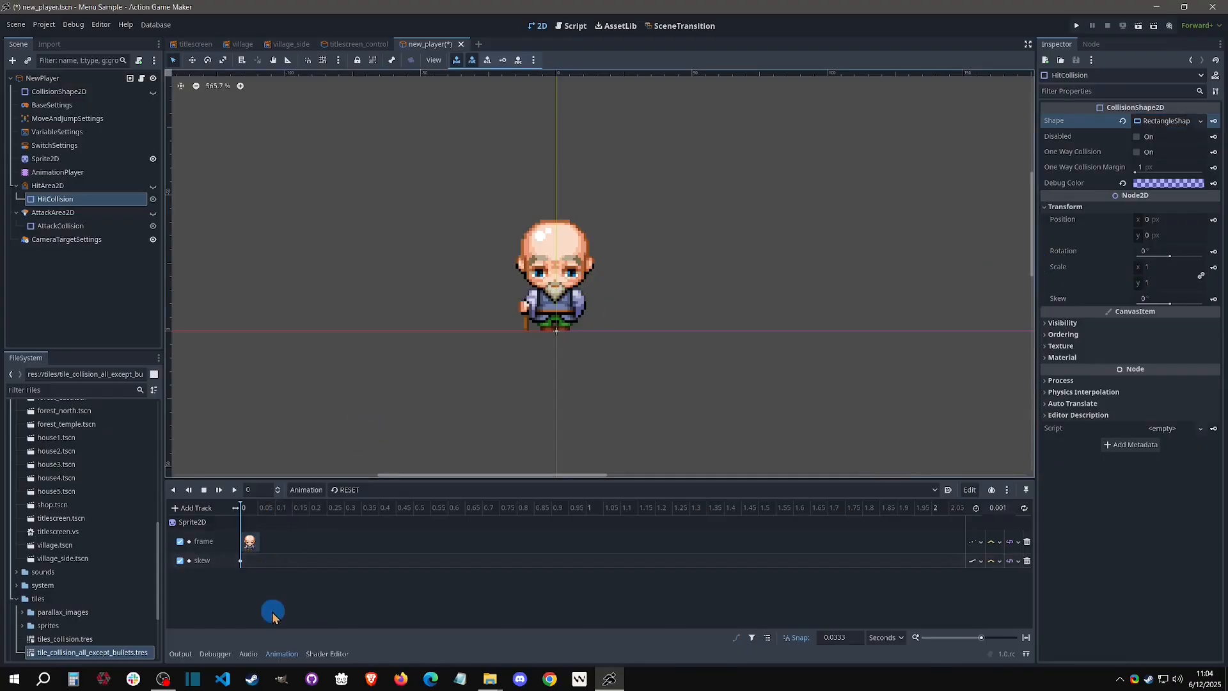
- Delete the skew track from idle_down and check the tracks of the RESET animation
{"action": "left_click", "coordinate": [352, 489]}
{"action": "left_click", "coordinate": [358, 519]}
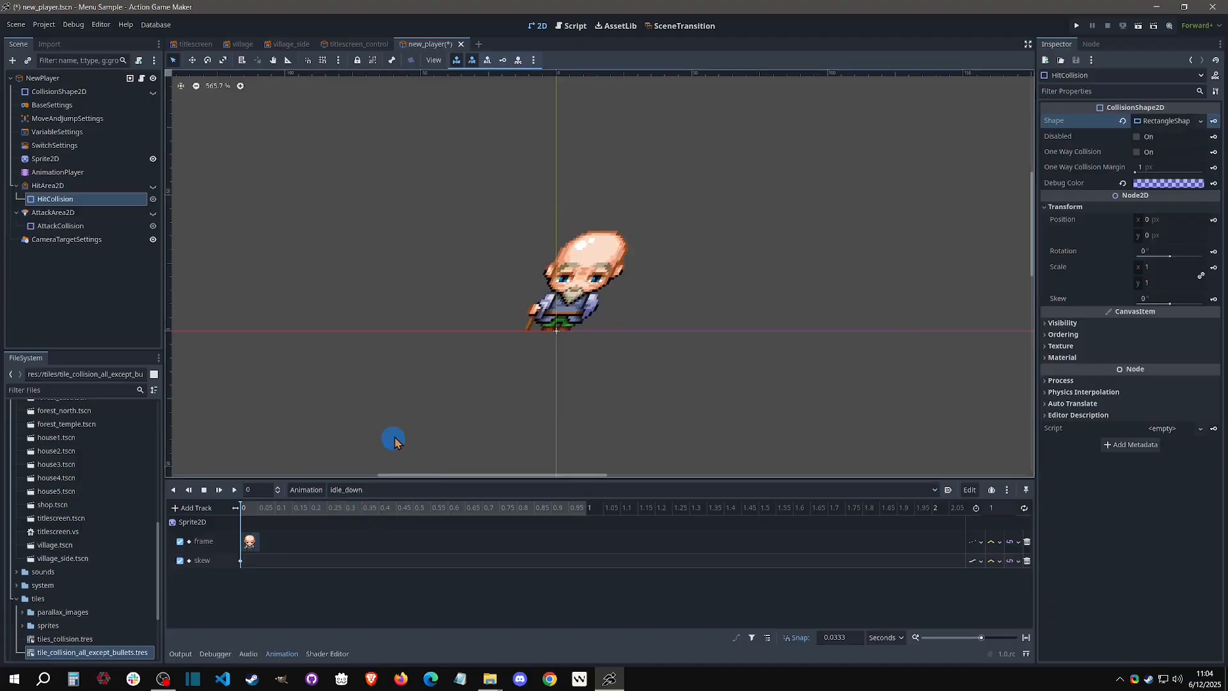
{"action": "left_click", "coordinate": [1027, 561]}
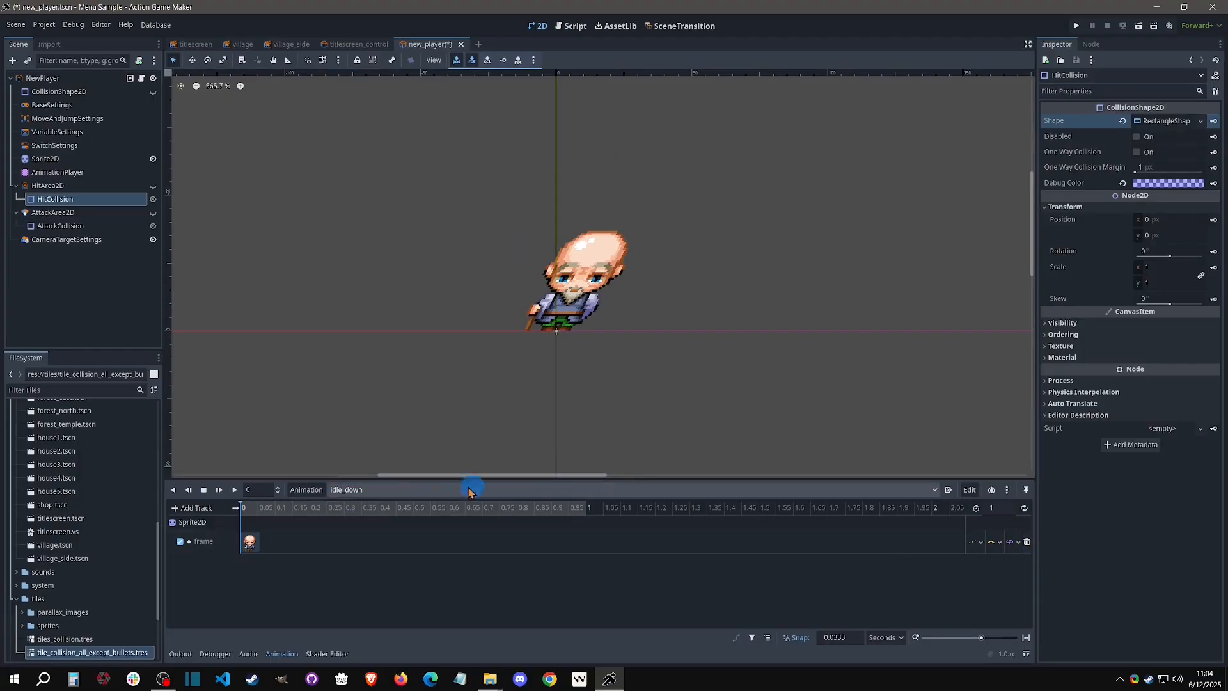
{"action": "left_click", "coordinate": [356, 489]}
{"action": "left_click", "coordinate": [358, 505]}
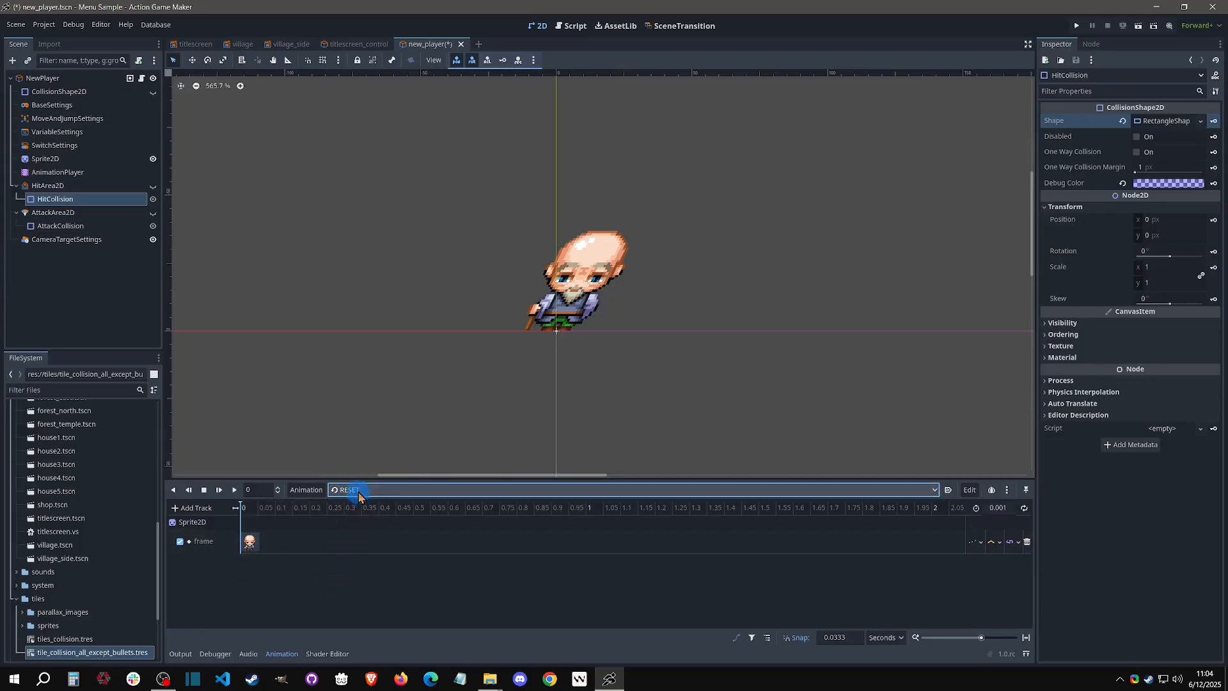
- Return to idle_down and reset the Sprite2D's skew to its default of 0°
{"action": "left_click", "coordinate": [356, 489]}
{"action": "left_click", "coordinate": [357, 519]}
{"action": "left_click", "coordinate": [416, 334]}
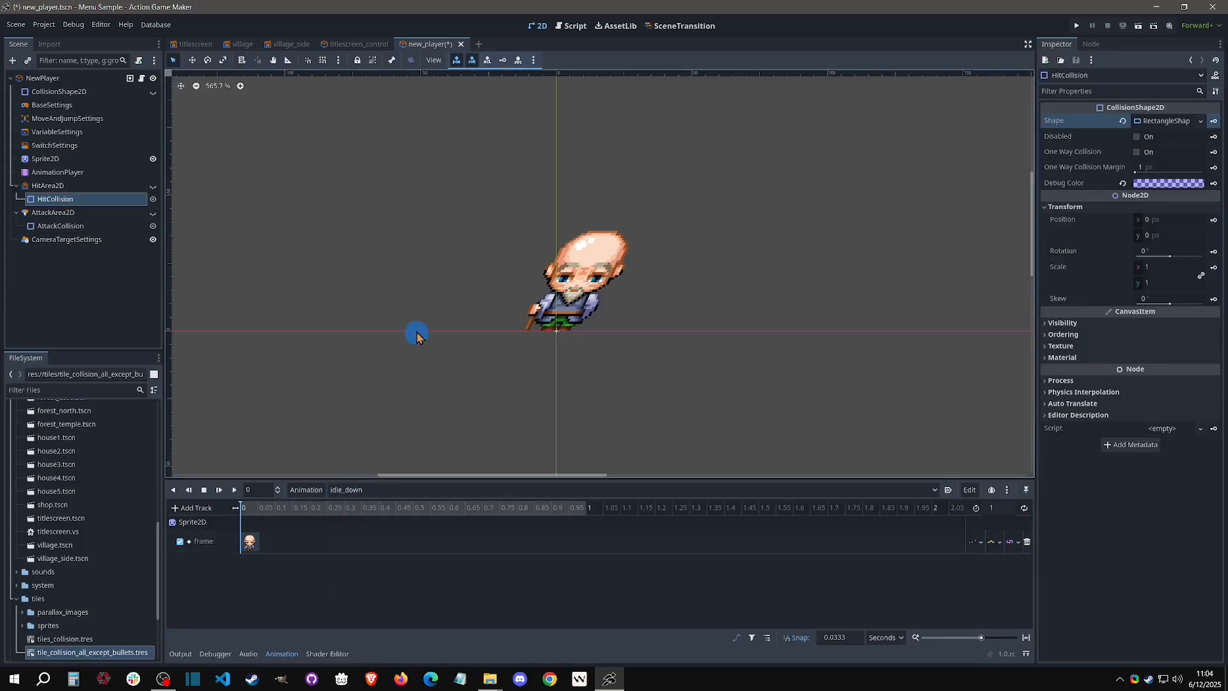
{"action": "left_click", "coordinate": [86, 159]}
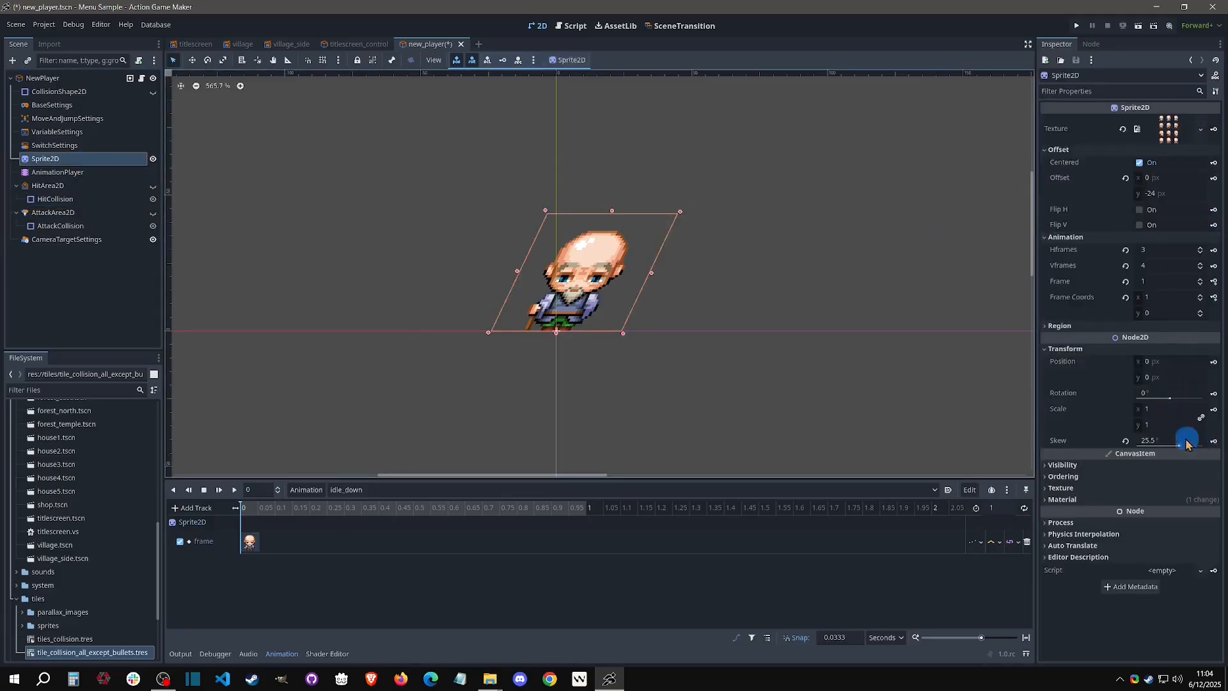
{"action": "left_click", "coordinate": [1125, 440]}
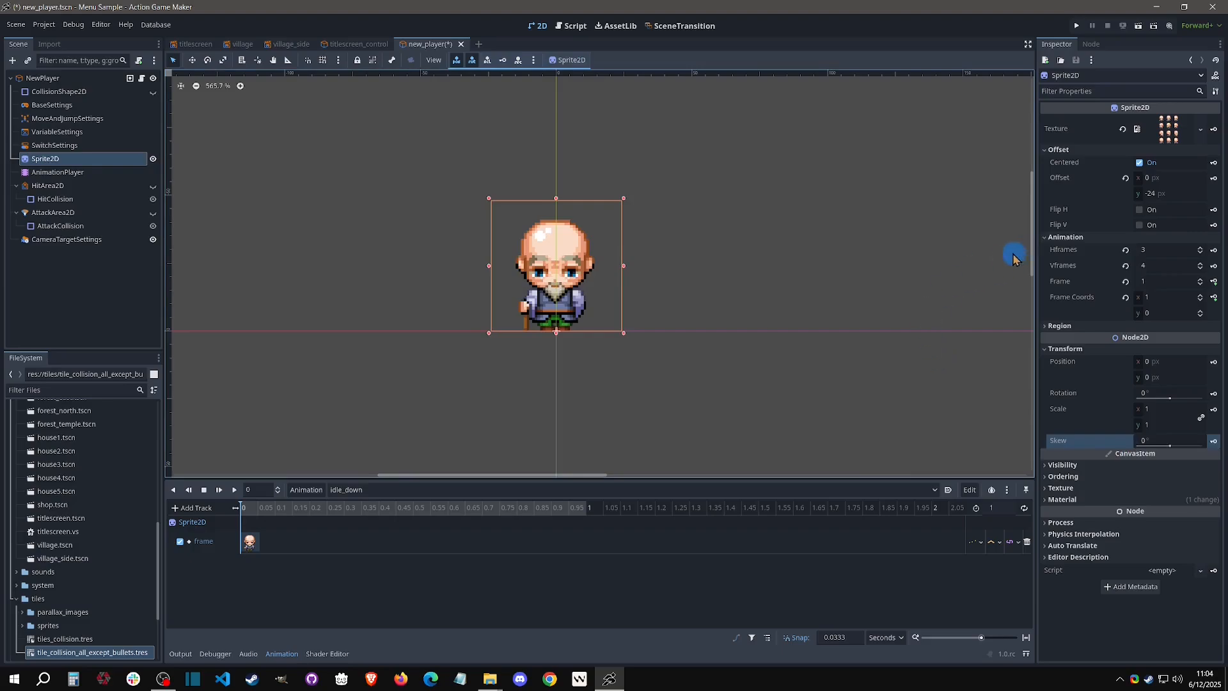
- Duplicate the idle_down animation under the name idle_right
{"action": "left_click", "coordinate": [309, 489]}
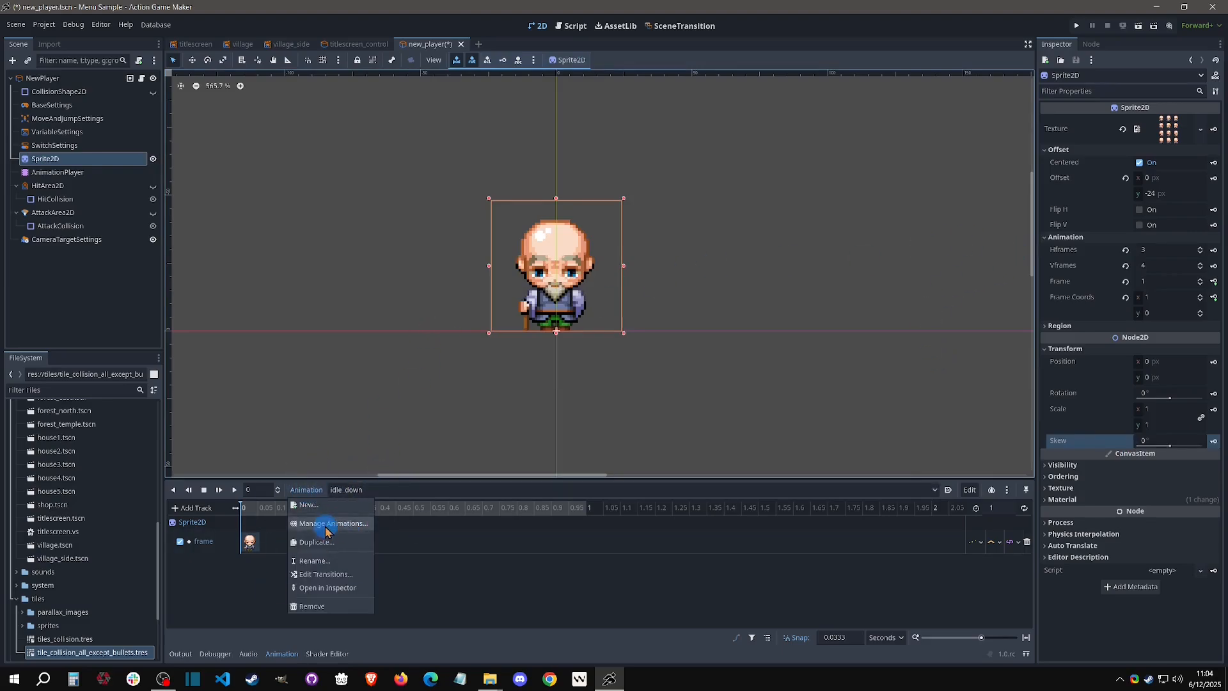
{"action": "left_click", "coordinate": [313, 542]}
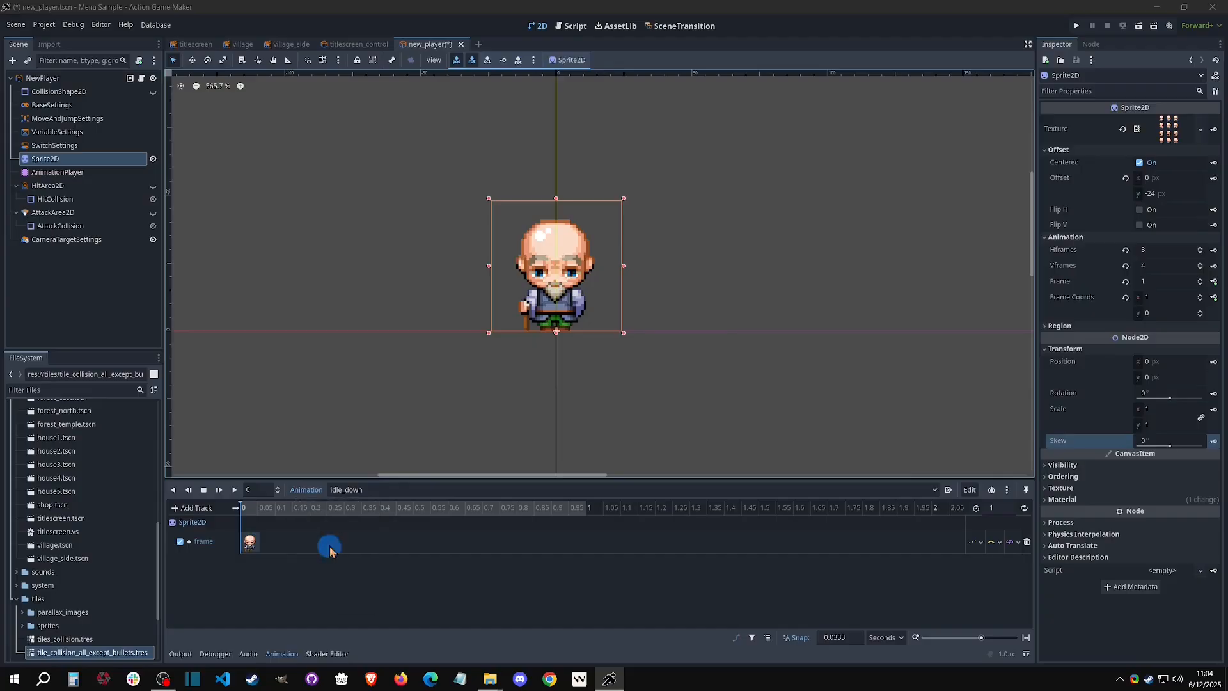
{"action": "key", "text": "BackSpace"}
{"action": "key", "text": "BackSpace"}
{"action": "key", "text": "BackSpace"}
{"action": "key", "text": "BackSpace"}
{"action": "key", "text": "BackSpace"}
{"action": "key", "text": "BackSpace"}
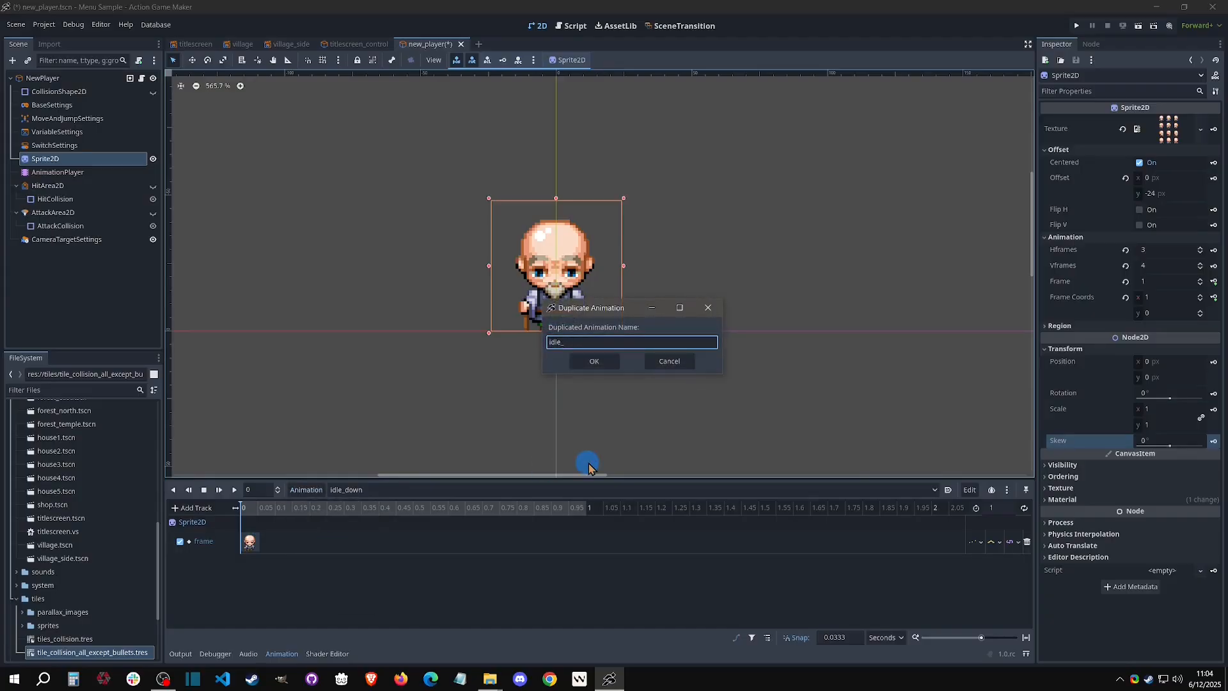
{"action": "type", "text": "right"}
{"action": "key", "text": "Return"}
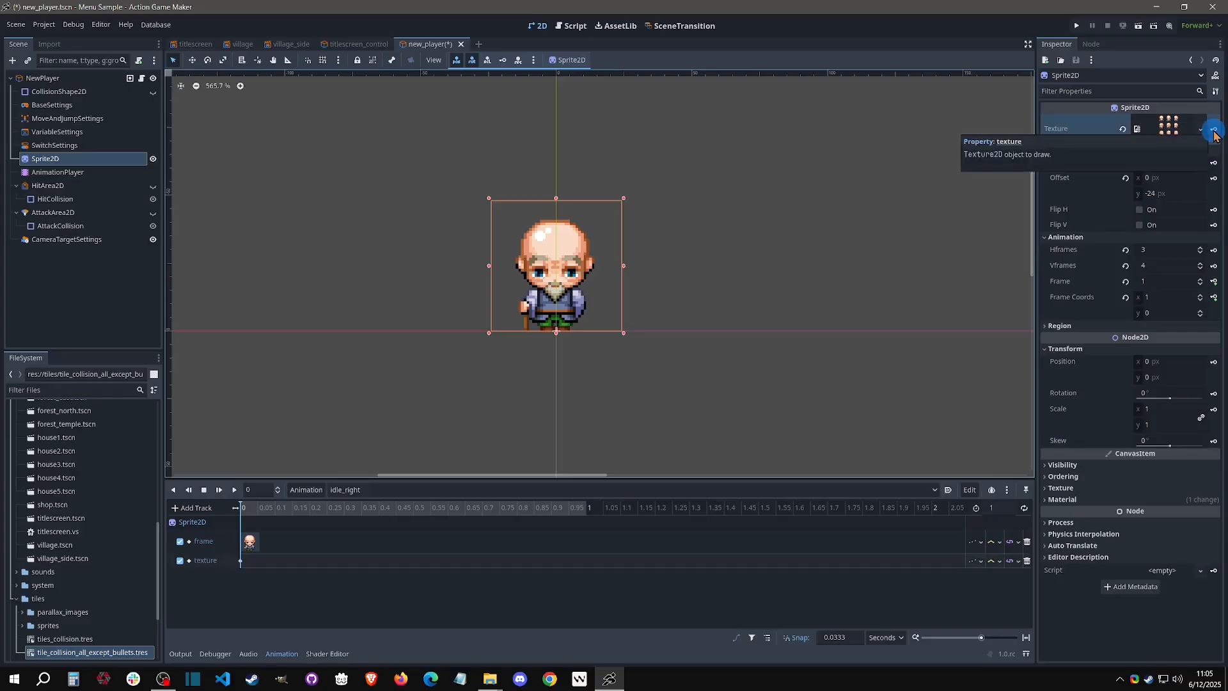
- Key the Sprite2D's texture at time 0 in idle_right and move the texture track above the frame track
{"action": "left_click", "coordinate": [1213, 130]}
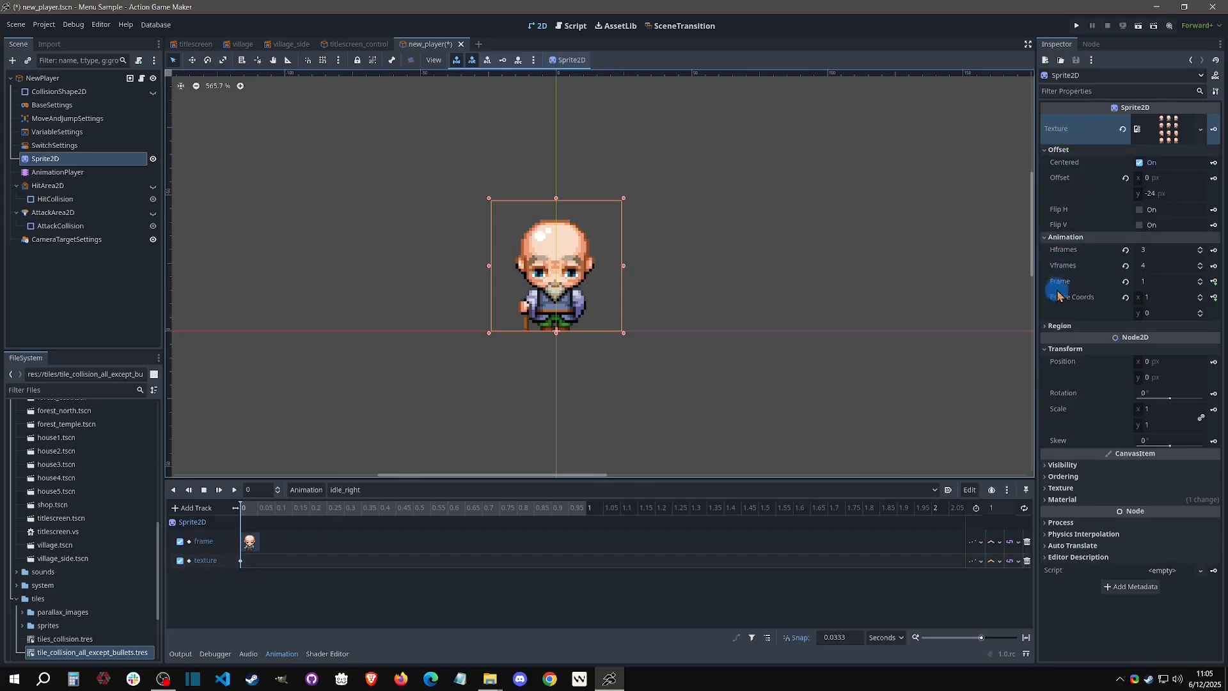
{"action": "left_click_drag", "start_coordinate": [201, 560], "coordinate": [211, 541]}
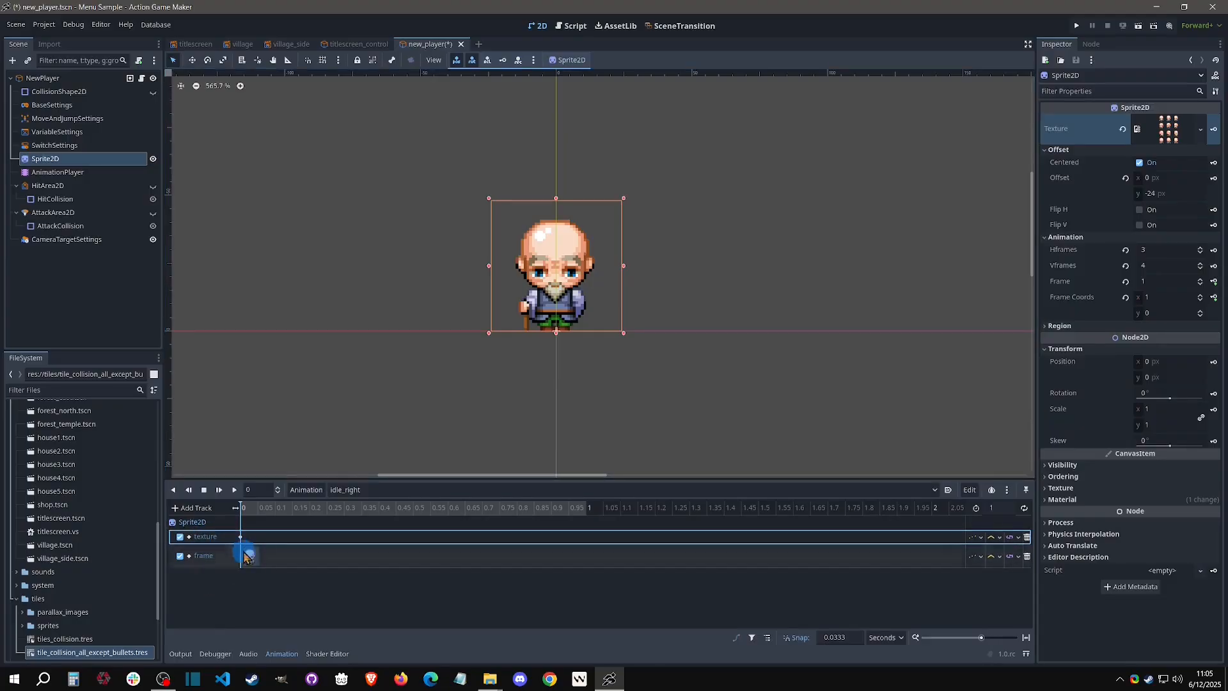
{"action": "left_click", "coordinate": [249, 627]}
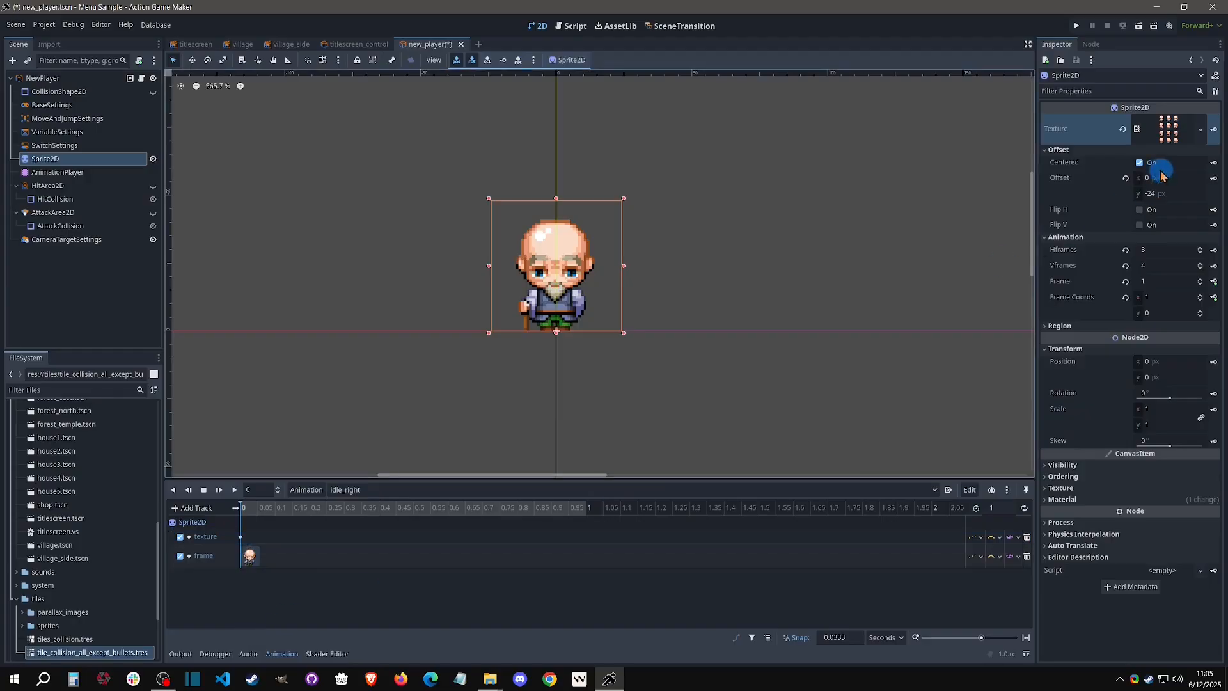
{"action": "left_click", "coordinate": [1137, 130]}
{"action": "left_click", "coordinate": [1179, 130]}
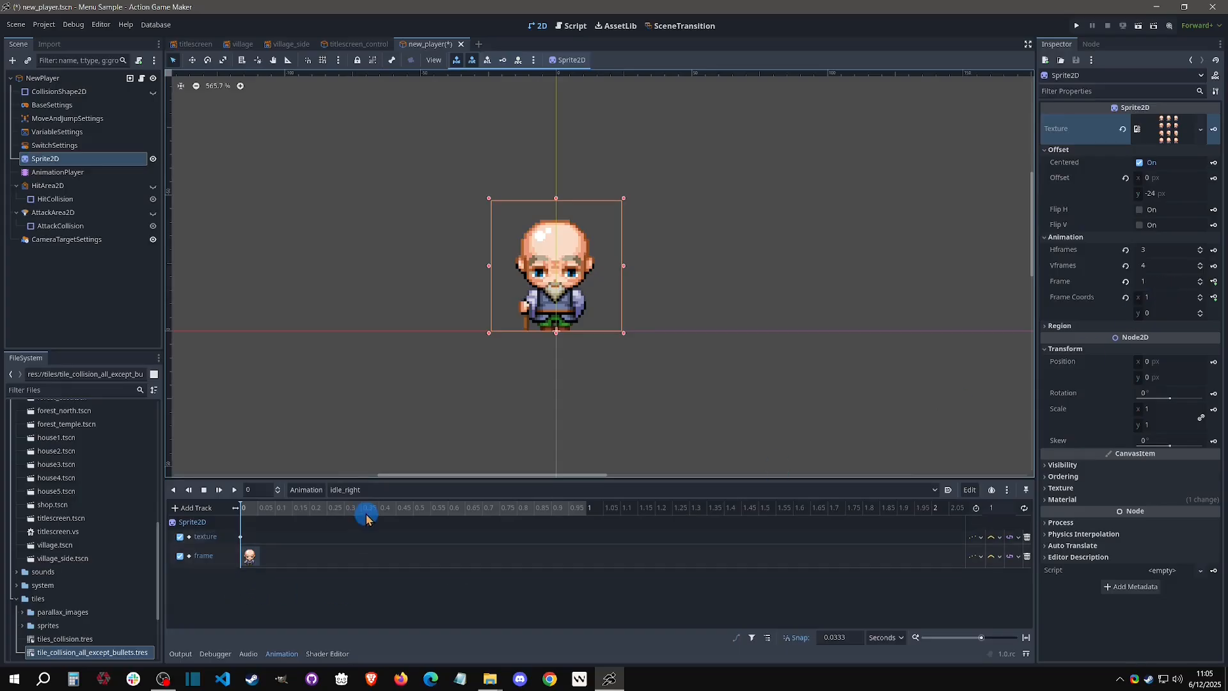
{"action": "left_click", "coordinate": [258, 570]}
- Switch to idle_down and load objects/npcs/sprites/harold.png as the Sprite2D's texture, searching the resources for npc
{"action": "left_click", "coordinate": [356, 489]}
{"action": "left_click", "coordinate": [366, 518]}
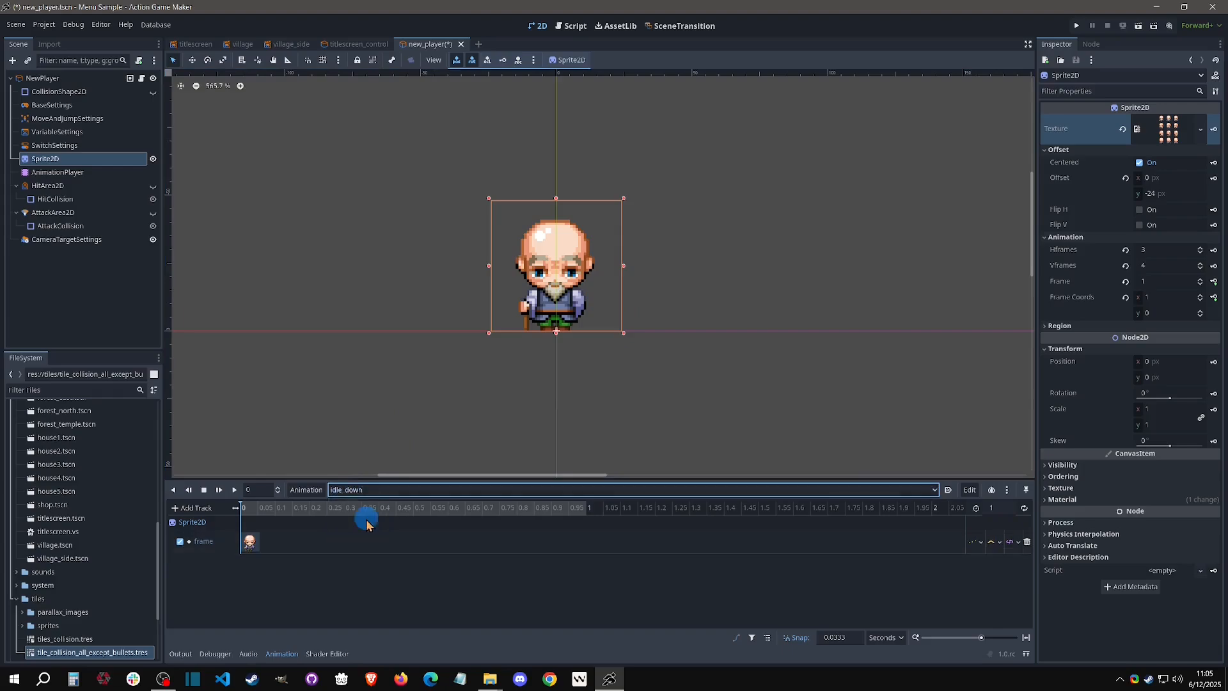
{"action": "left_click", "coordinate": [1212, 128]}
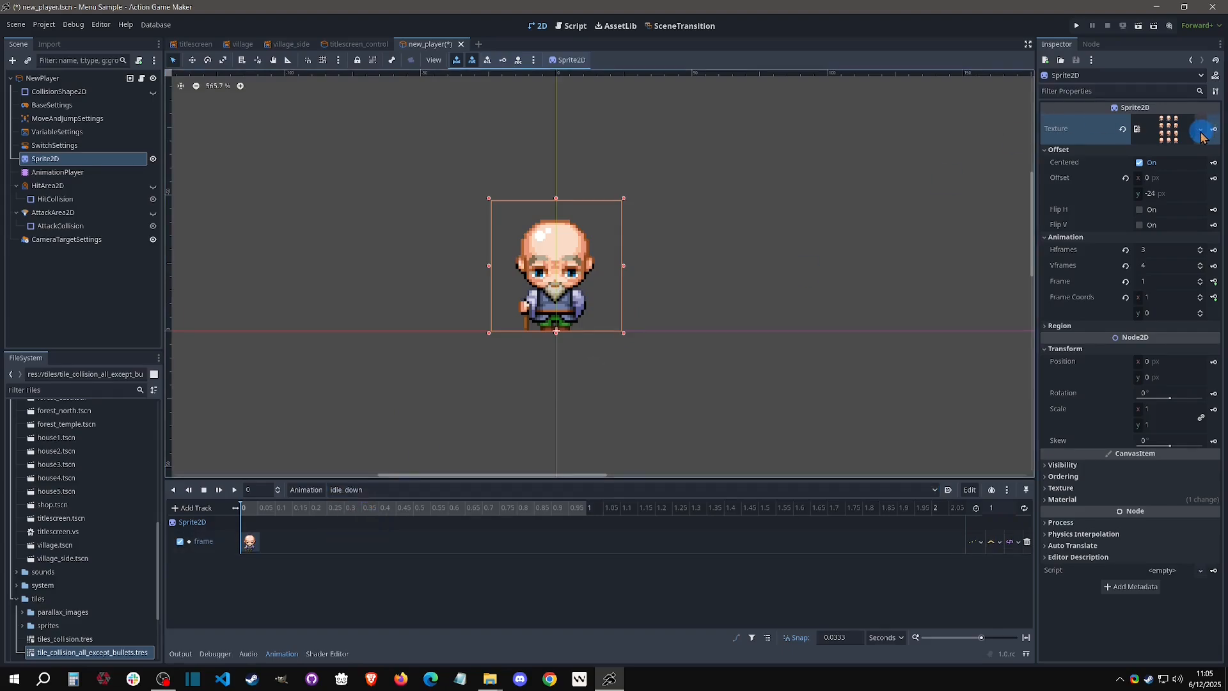
{"action": "left_click", "coordinate": [1201, 131]}
{"action": "left_click", "coordinate": [1110, 357]}
{"action": "left_click", "coordinate": [713, 297]}
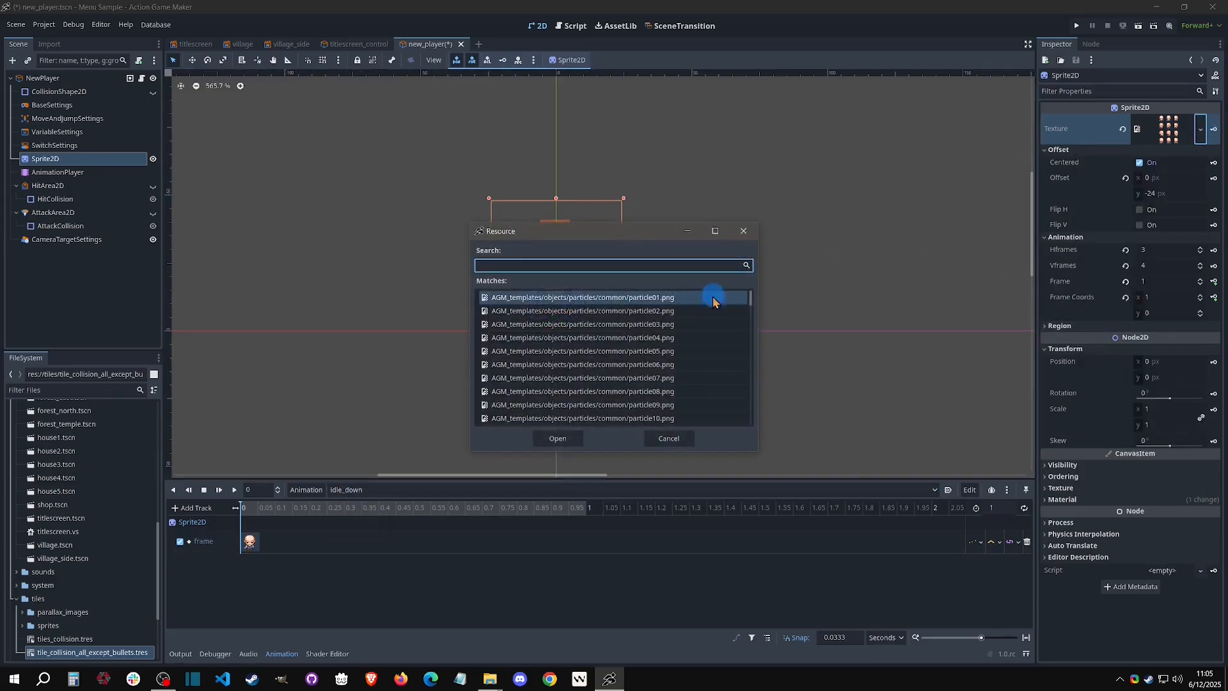
{"action": "type", "text": "npc"}
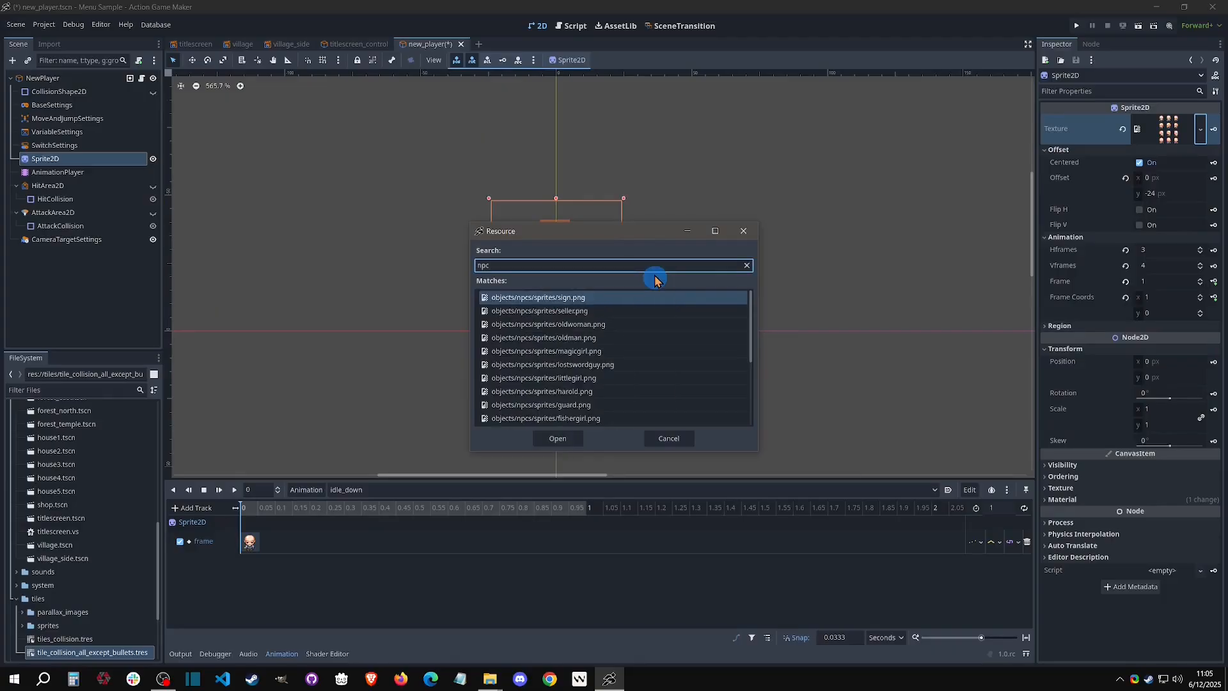
{"action": "double_click", "coordinate": [578, 394]}
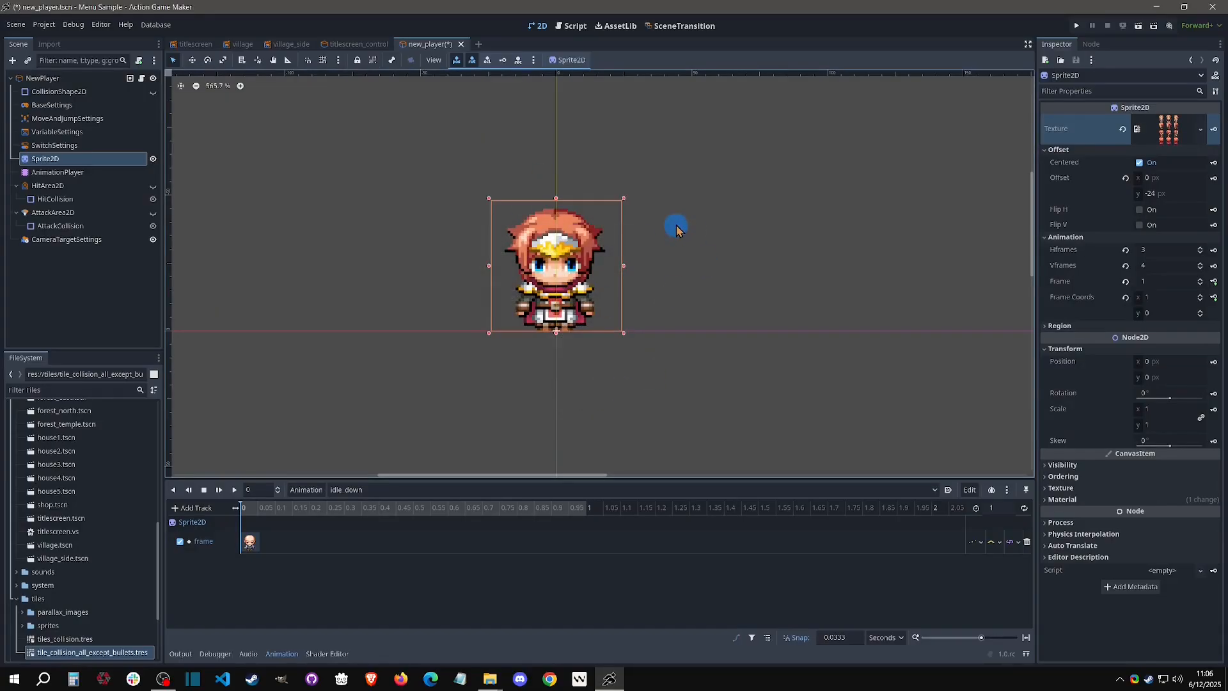
- Key the new texture at time 0 in idle_down and move the texture track above the frame track
{"action": "left_click", "coordinate": [1212, 131]}
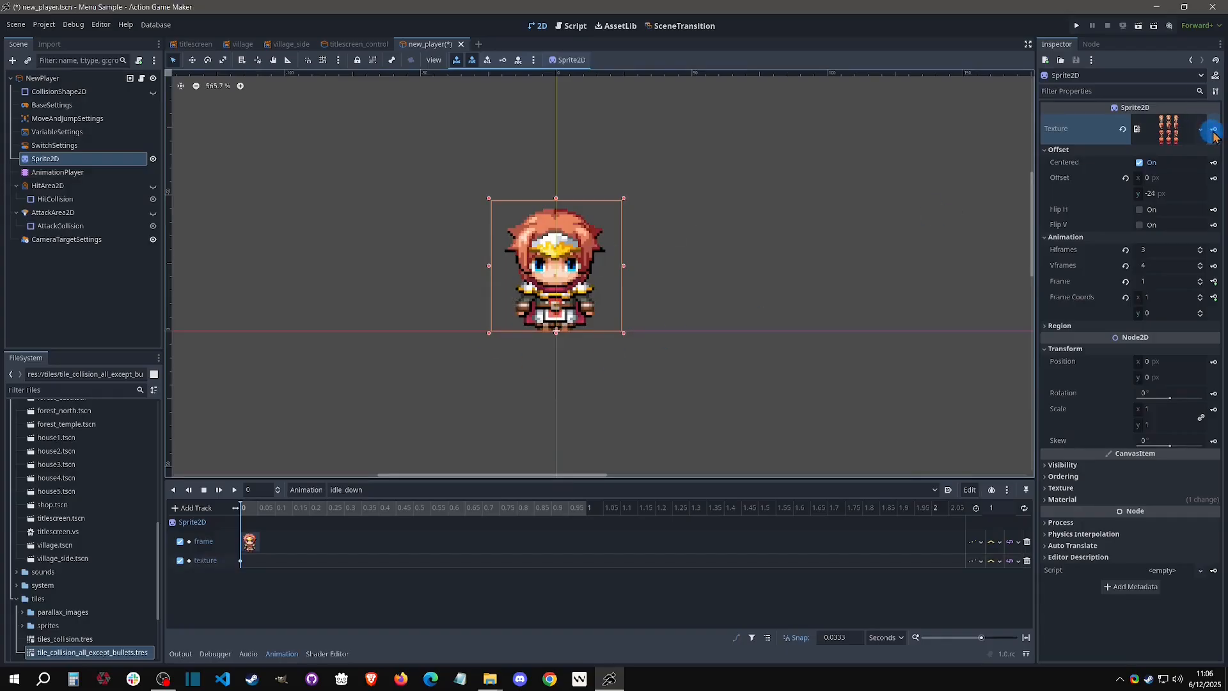
{"action": "left_click", "coordinate": [214, 563]}
{"action": "left_click_drag", "start_coordinate": [215, 563], "coordinate": [247, 537]}
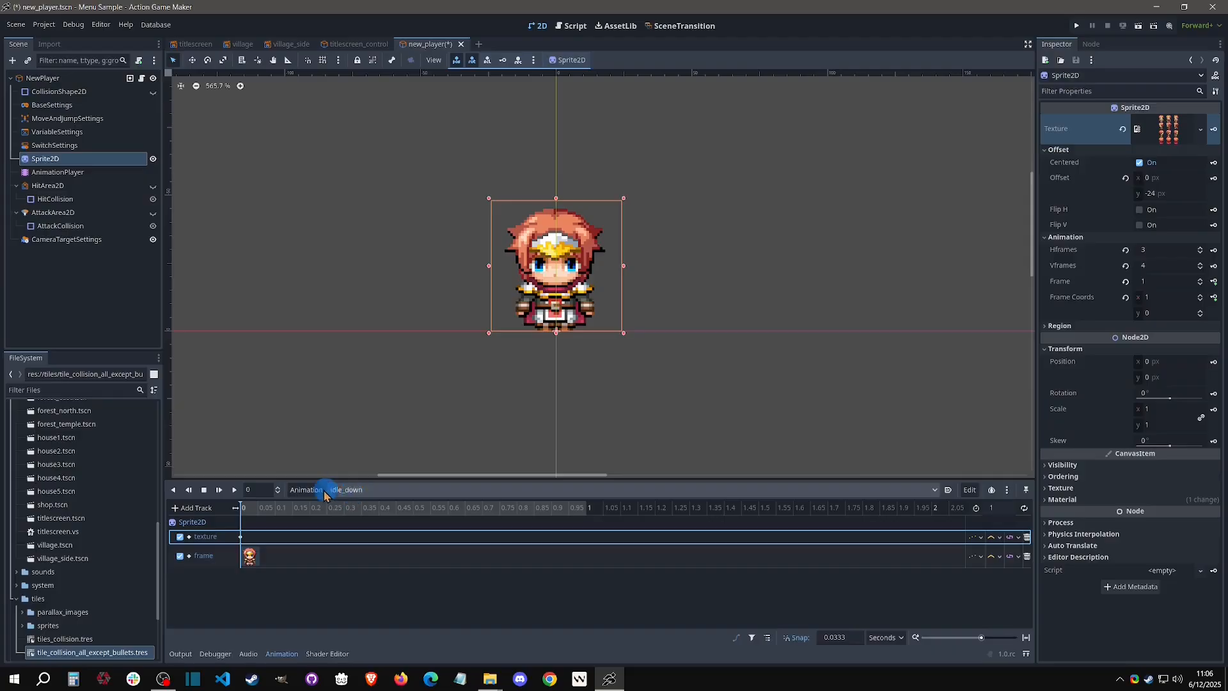
- Play idle_down and idle_right to compare the textures each animation applies
{"action": "left_click", "coordinate": [219, 489]}
{"action": "left_click", "coordinate": [342, 489]}
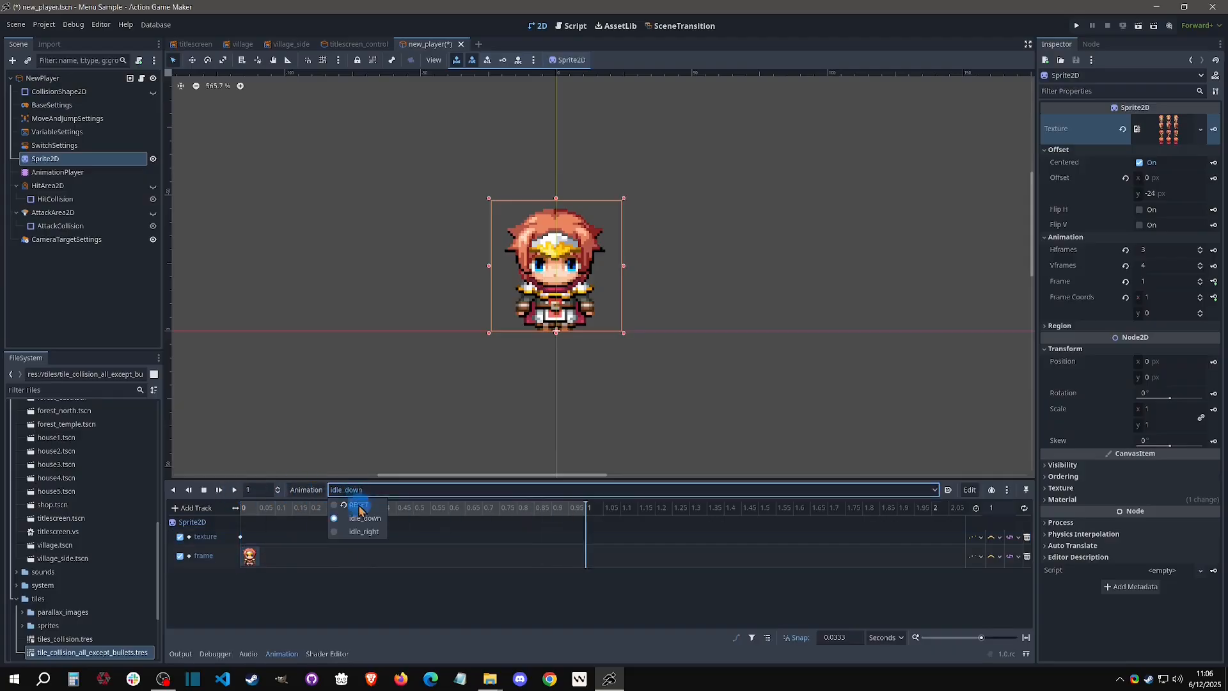
{"action": "left_click", "coordinate": [363, 531]}
{"action": "left_click", "coordinate": [234, 490]}
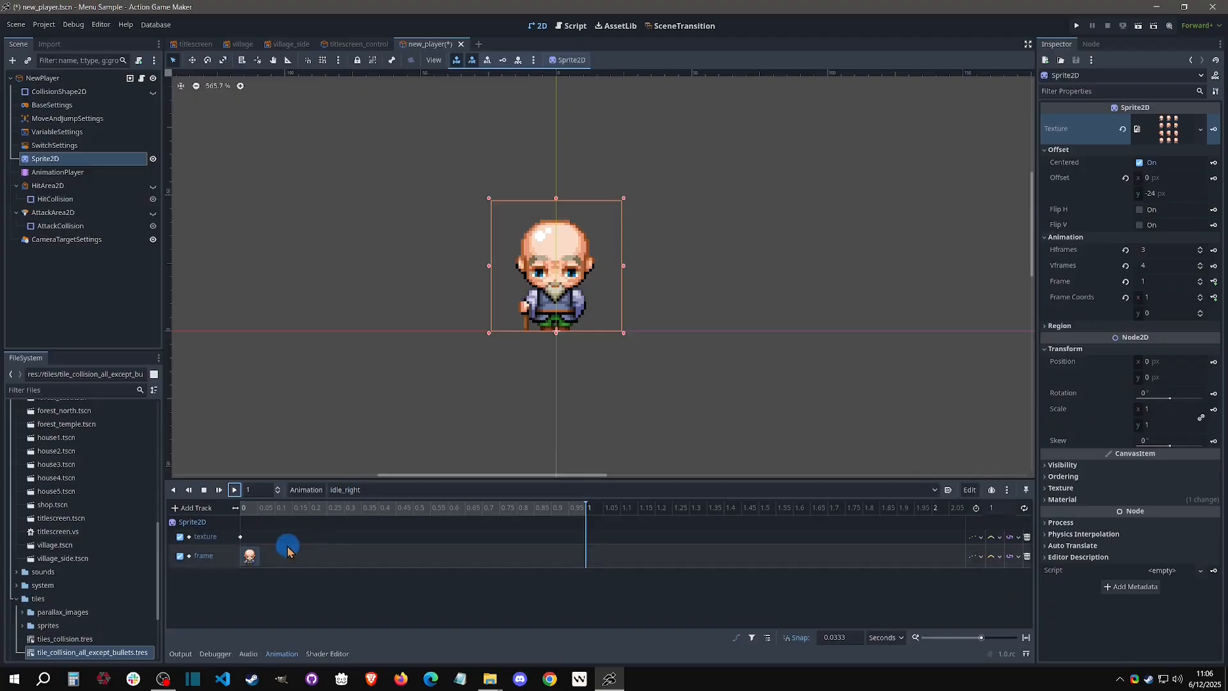
- Move the texture track above the frame track in the RESET animation and open its texture key at time 0
{"action": "left_click", "coordinate": [370, 491]}
{"action": "left_click", "coordinate": [341, 513]}
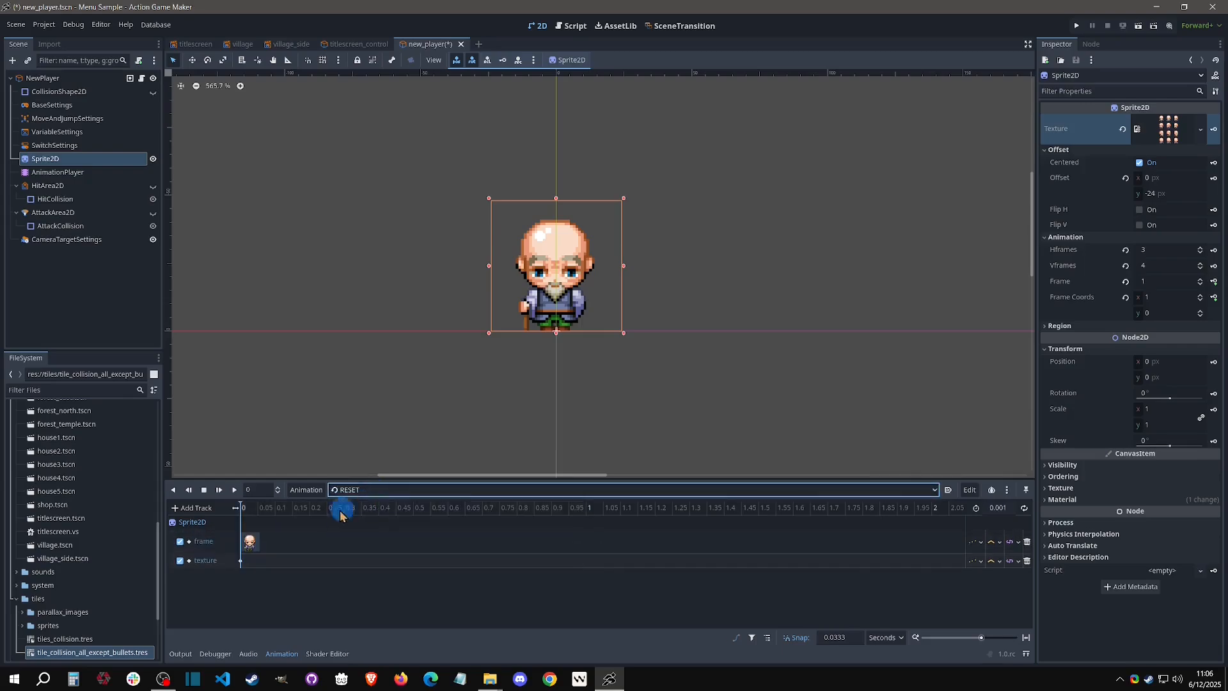
{"action": "left_click_drag", "start_coordinate": [215, 562], "coordinate": [222, 532]}
{"action": "left_click", "coordinate": [238, 538]}
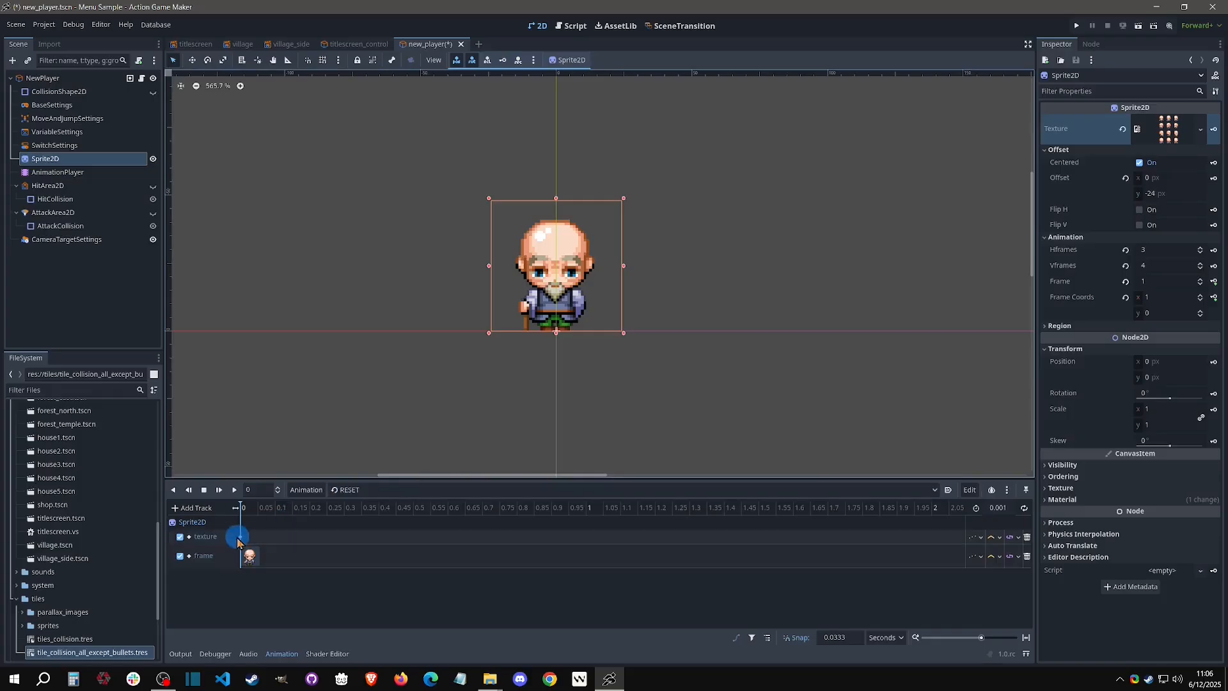
{"action": "left_click", "coordinate": [241, 537]}
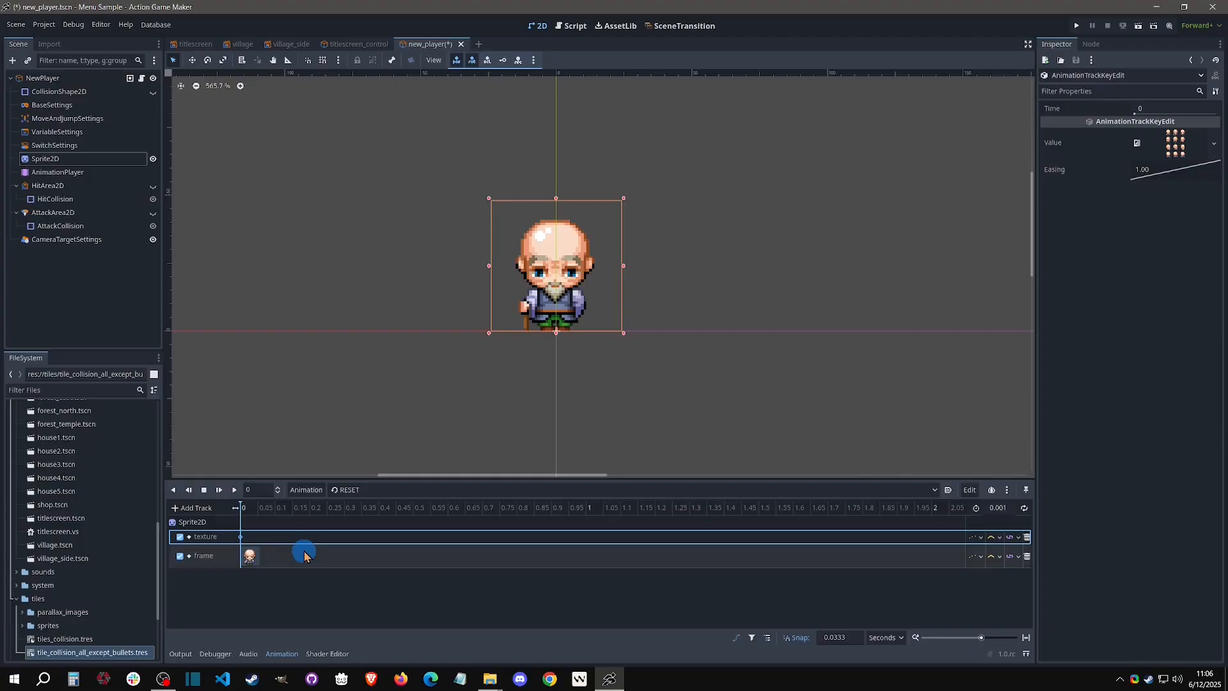
- Delete the texture track from both the idle_right and idle_down animations
{"action": "left_click", "coordinate": [369, 489]}
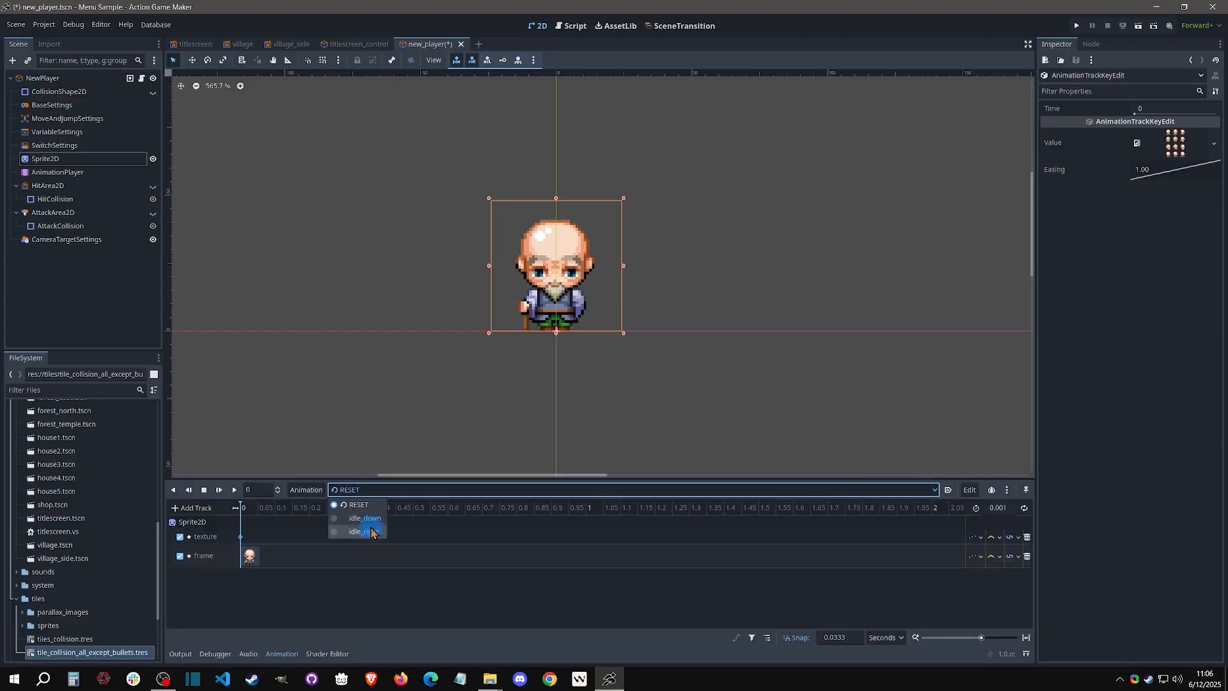
{"action": "left_click", "coordinate": [369, 532]}
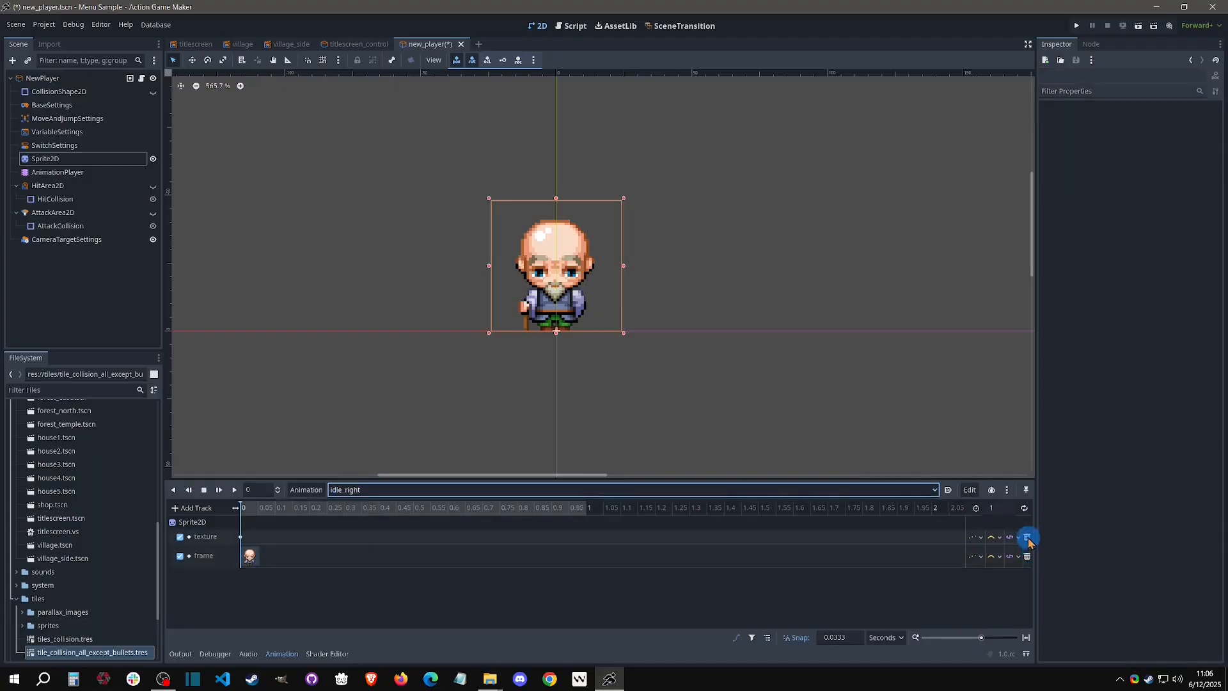
{"action": "left_click", "coordinate": [1027, 537]}
{"action": "left_click", "coordinate": [688, 491]}
{"action": "left_click", "coordinate": [386, 518]}
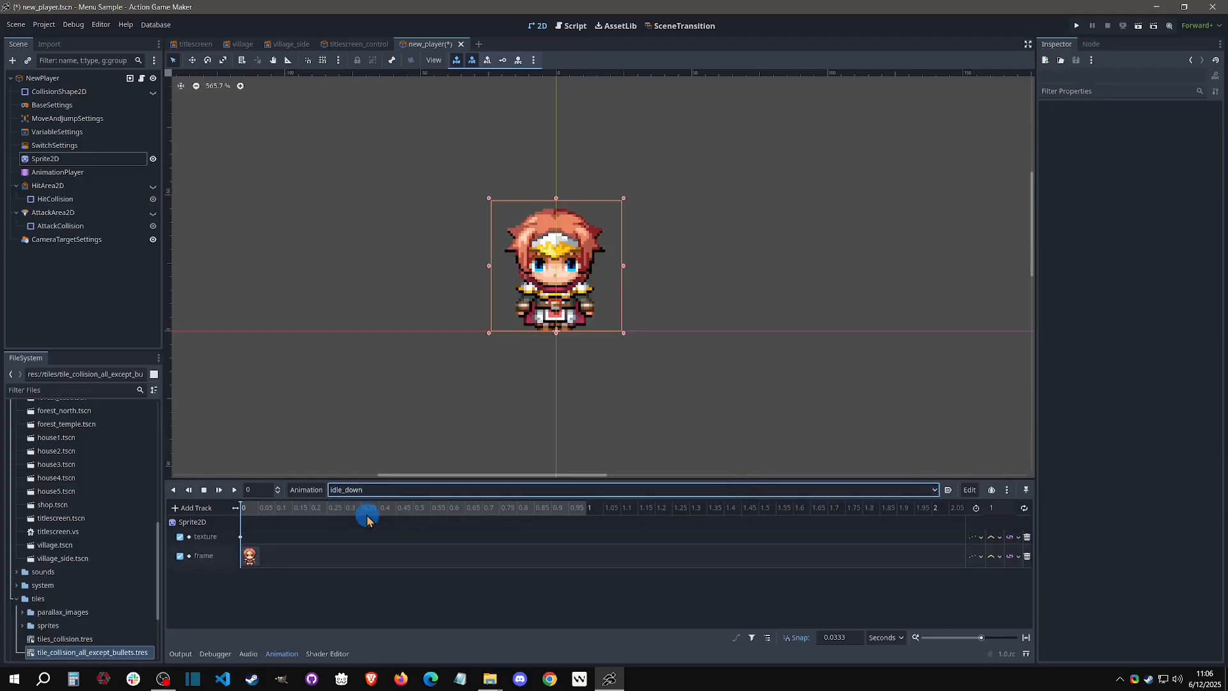
{"action": "left_click", "coordinate": [1026, 538]}
{"action": "left_click", "coordinate": [351, 474]}
{"action": "left_click", "coordinate": [250, 541]}
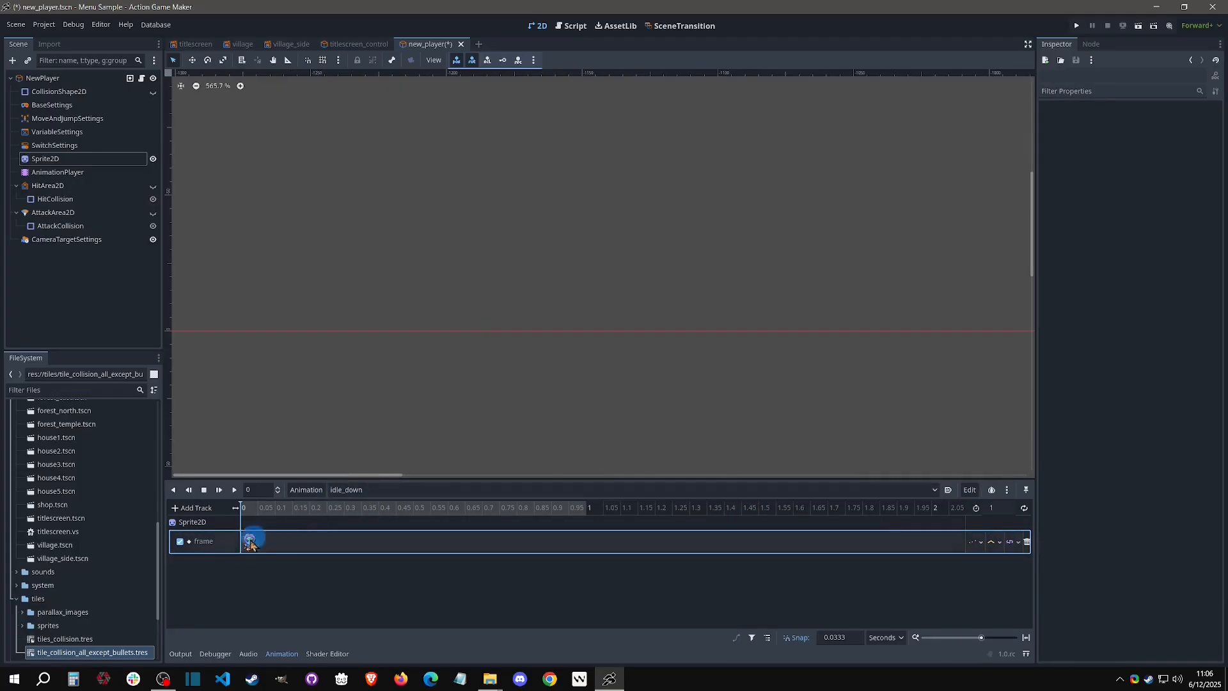
- Switch between idle_right and RESET to check which tracks each animation contains
{"action": "left_click", "coordinate": [355, 498]}
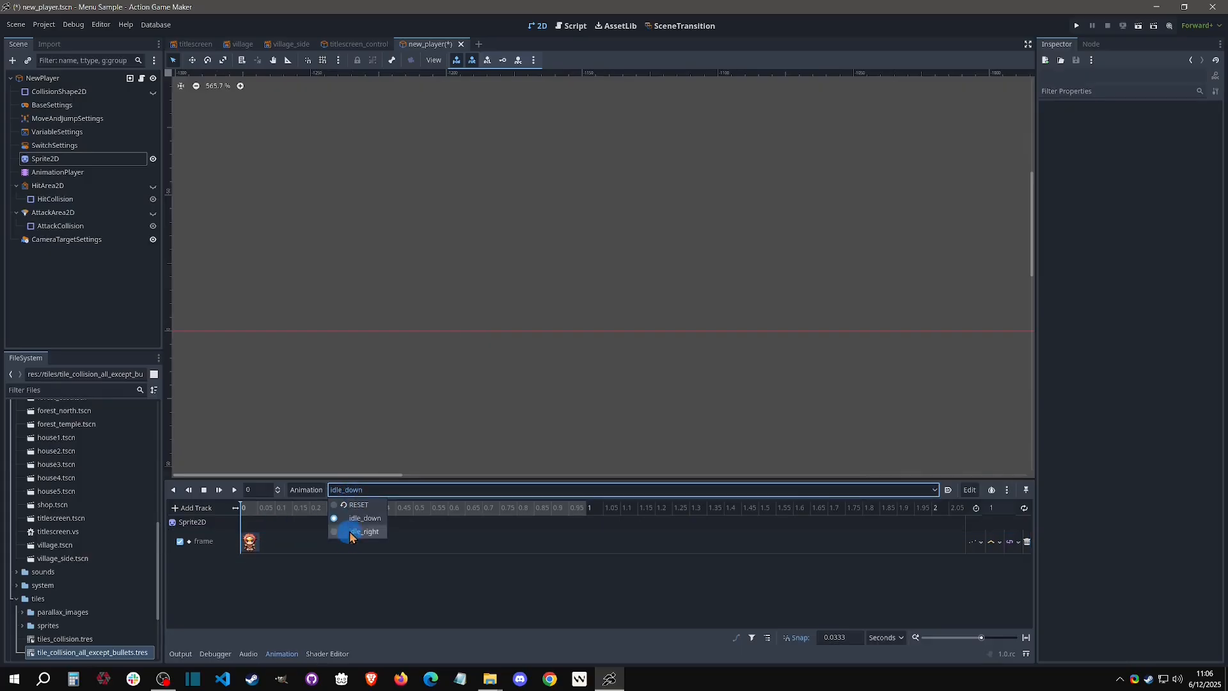
{"action": "left_click", "coordinate": [355, 530]}
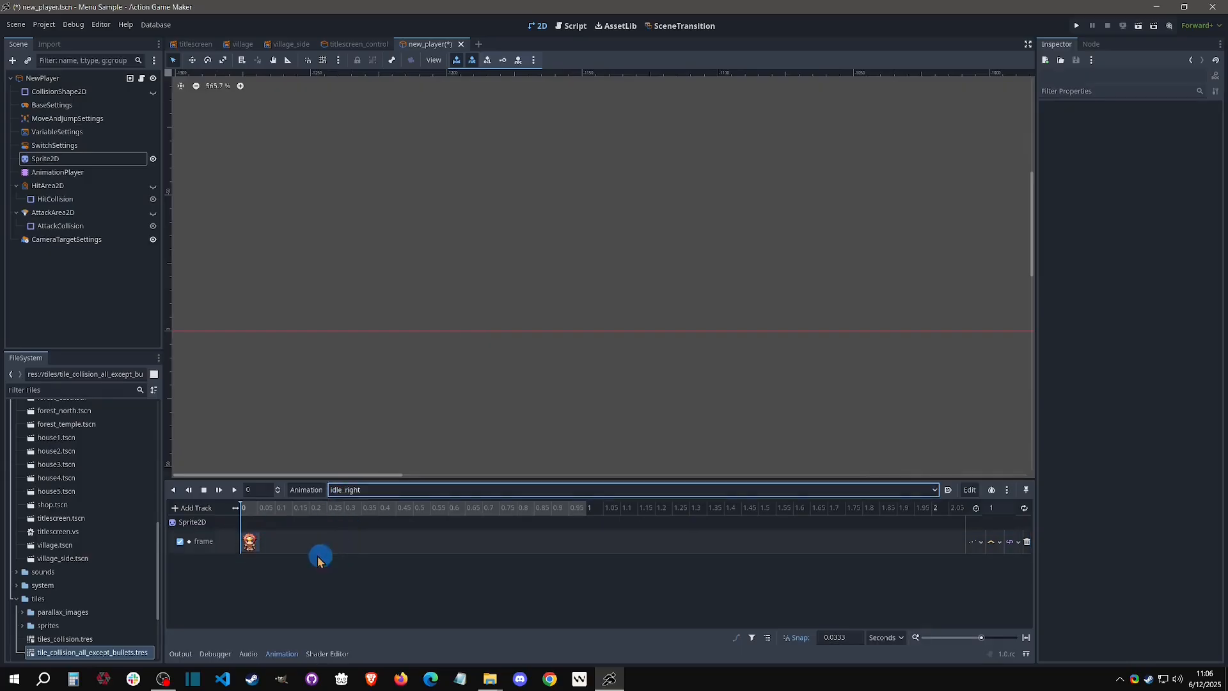
{"action": "left_click", "coordinate": [349, 496]}
{"action": "left_click", "coordinate": [352, 506]}
{"action": "left_click", "coordinate": [355, 498]}
{"action": "left_click", "coordinate": [357, 530]}
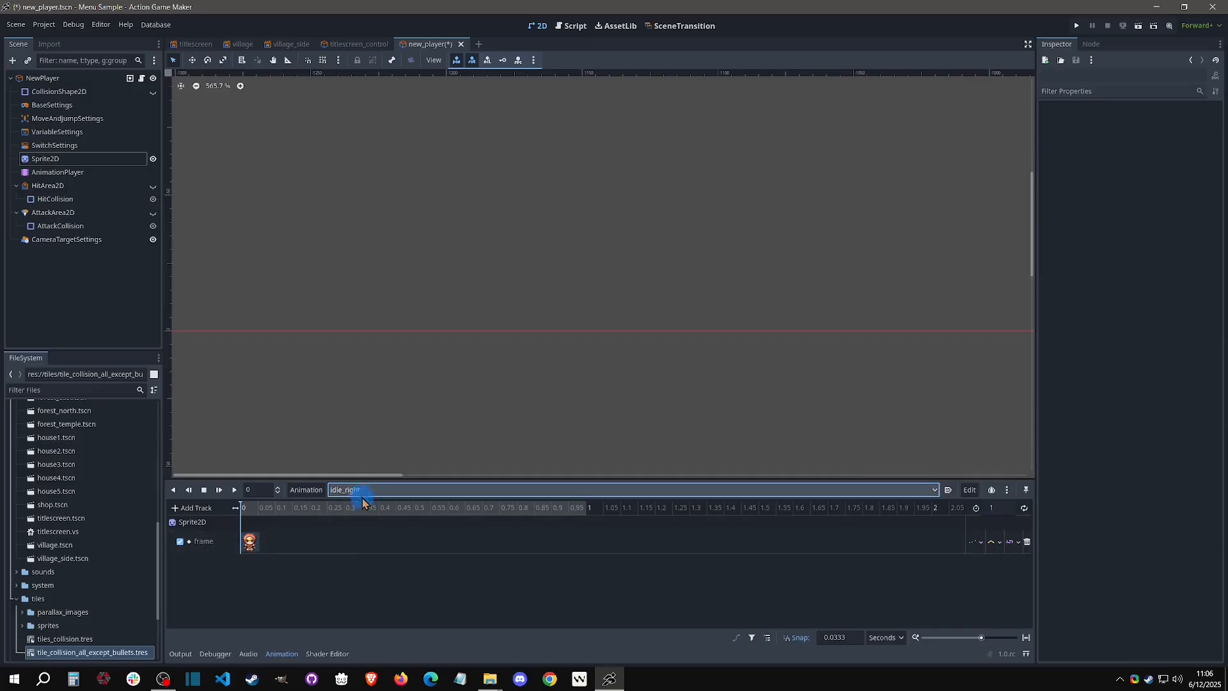
- Load the old man sprite sheet as the Sprite2D's texture, searching the resources for old, and play idle_right with it
{"action": "left_click", "coordinate": [96, 159]}
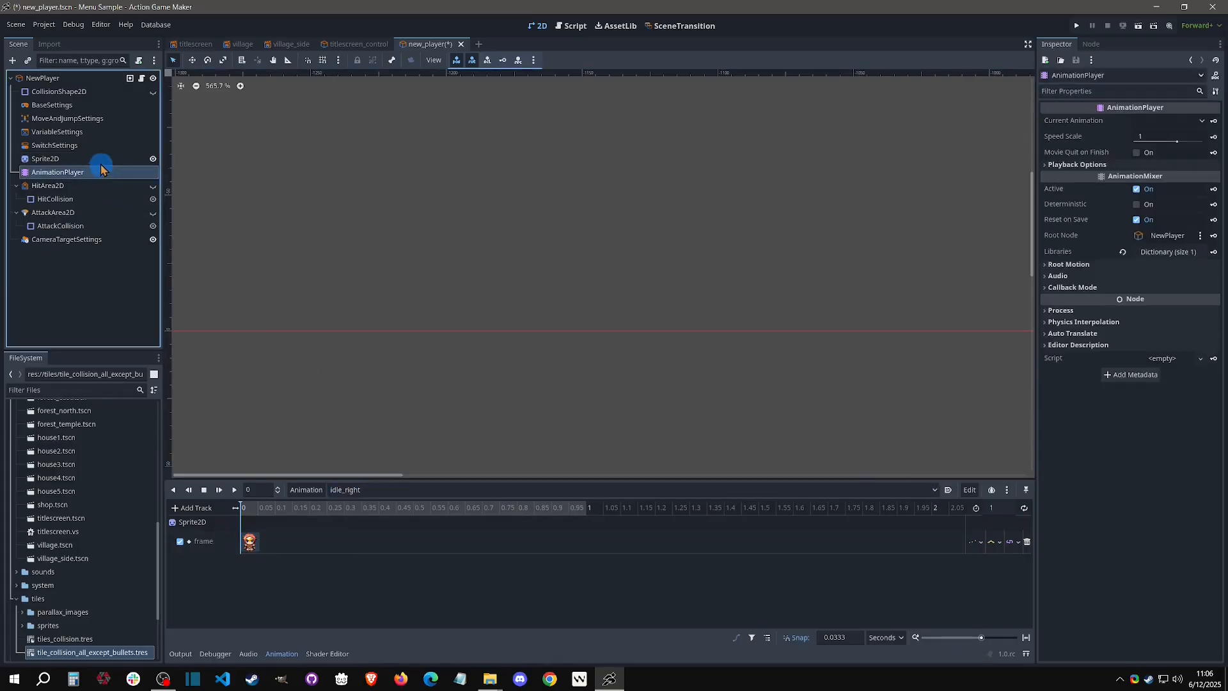
{"action": "left_click", "coordinate": [1206, 128]}
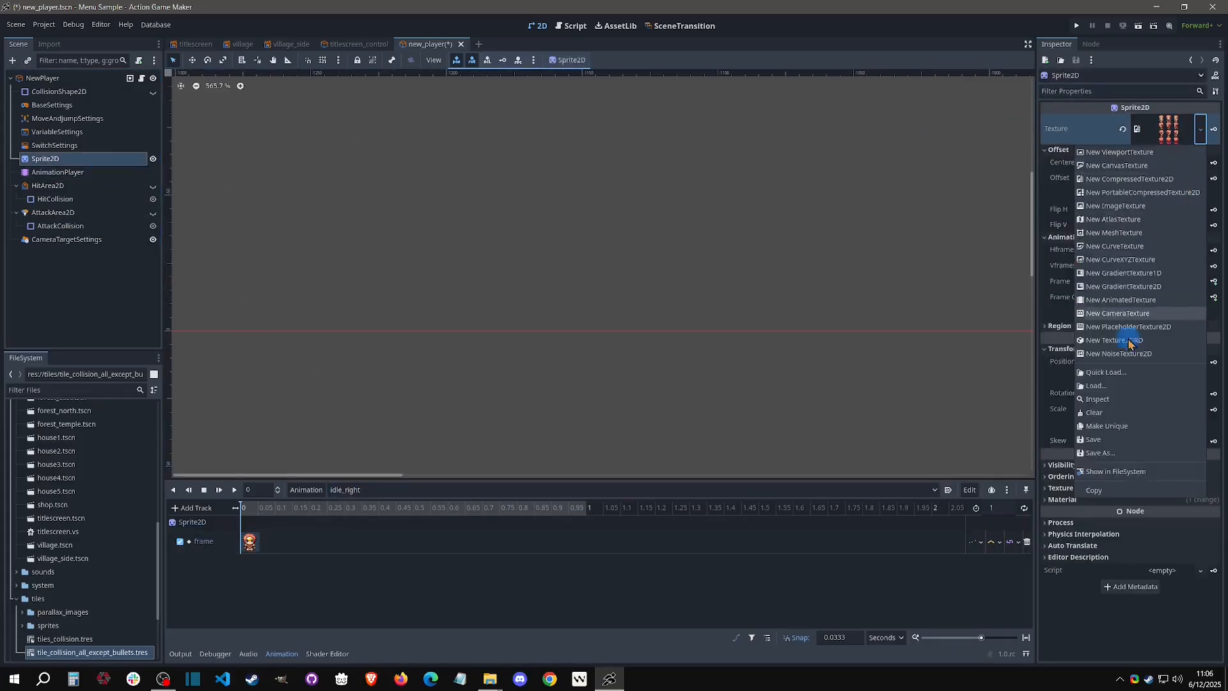
{"action": "left_click", "coordinate": [1106, 374]}
{"action": "type", "text": "old"}
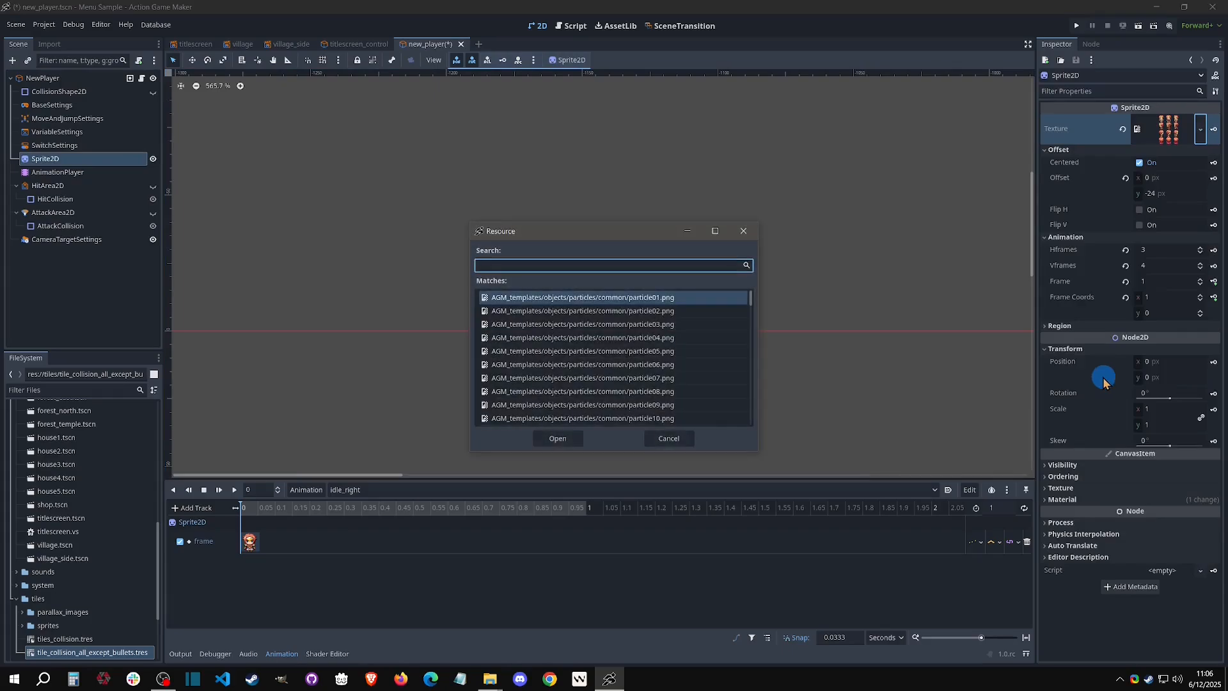
{"action": "key", "text": "Return"}
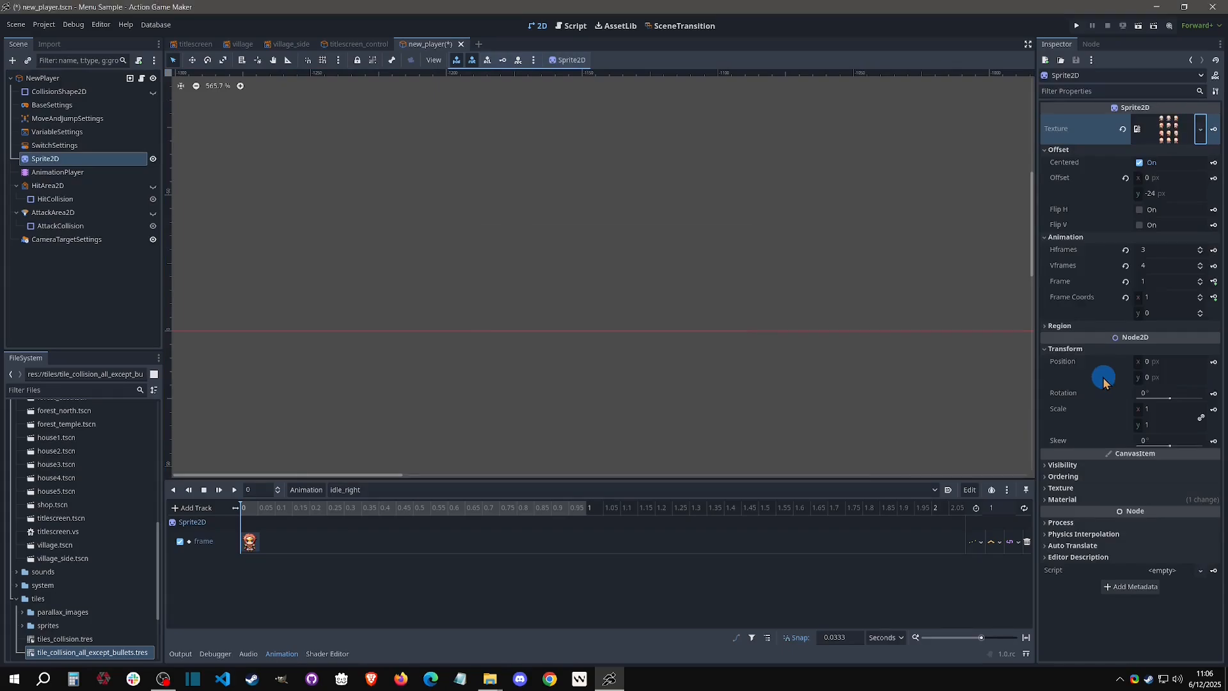
{"action": "left_click", "coordinate": [235, 490]}
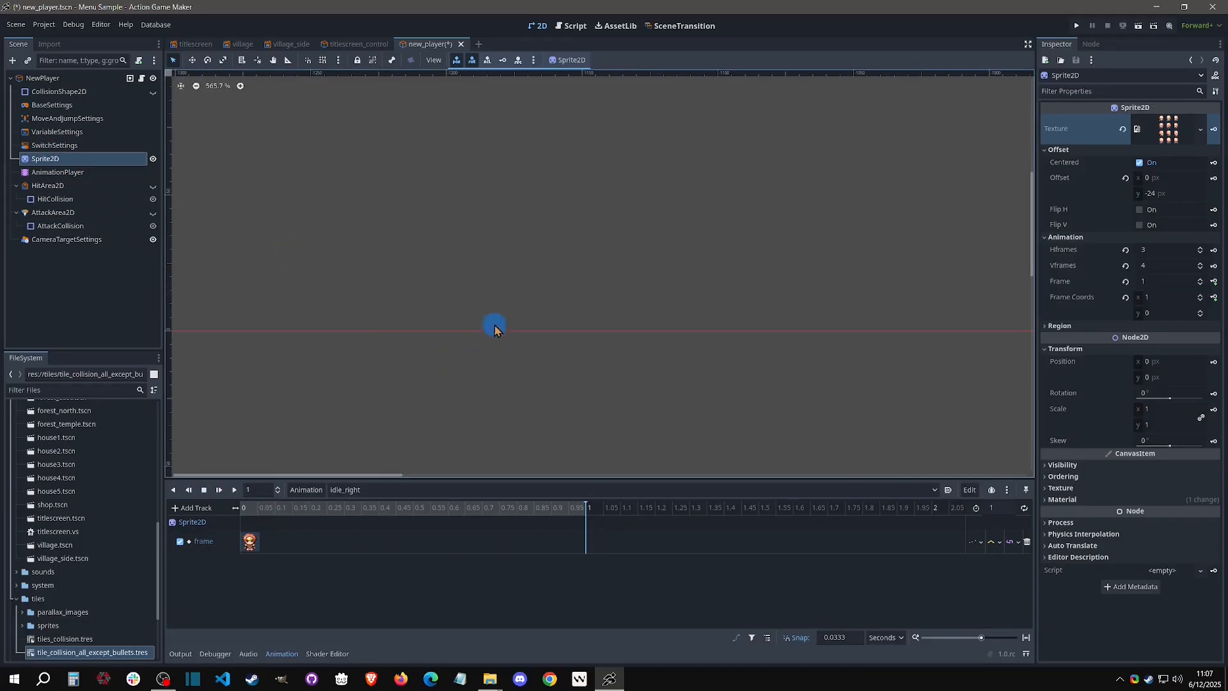
{"action": "left_click", "coordinate": [41, 147]}
{"action": "left_click", "coordinate": [46, 158]}
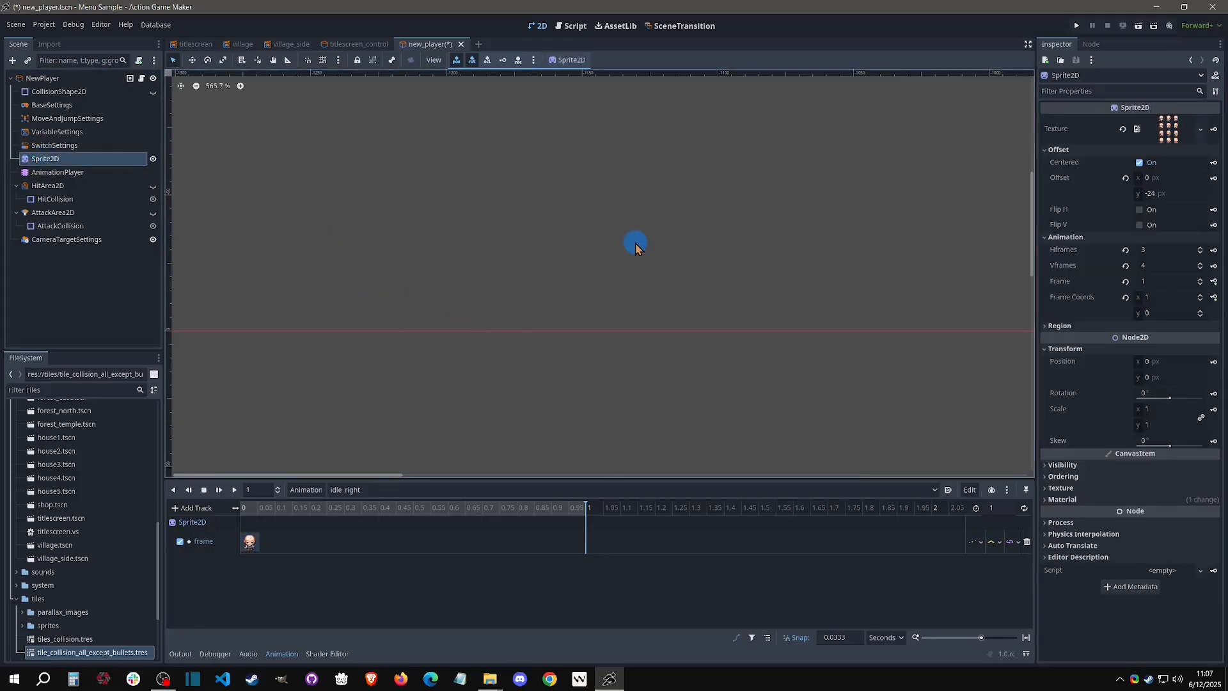
{"action": "key", "text": "f"}
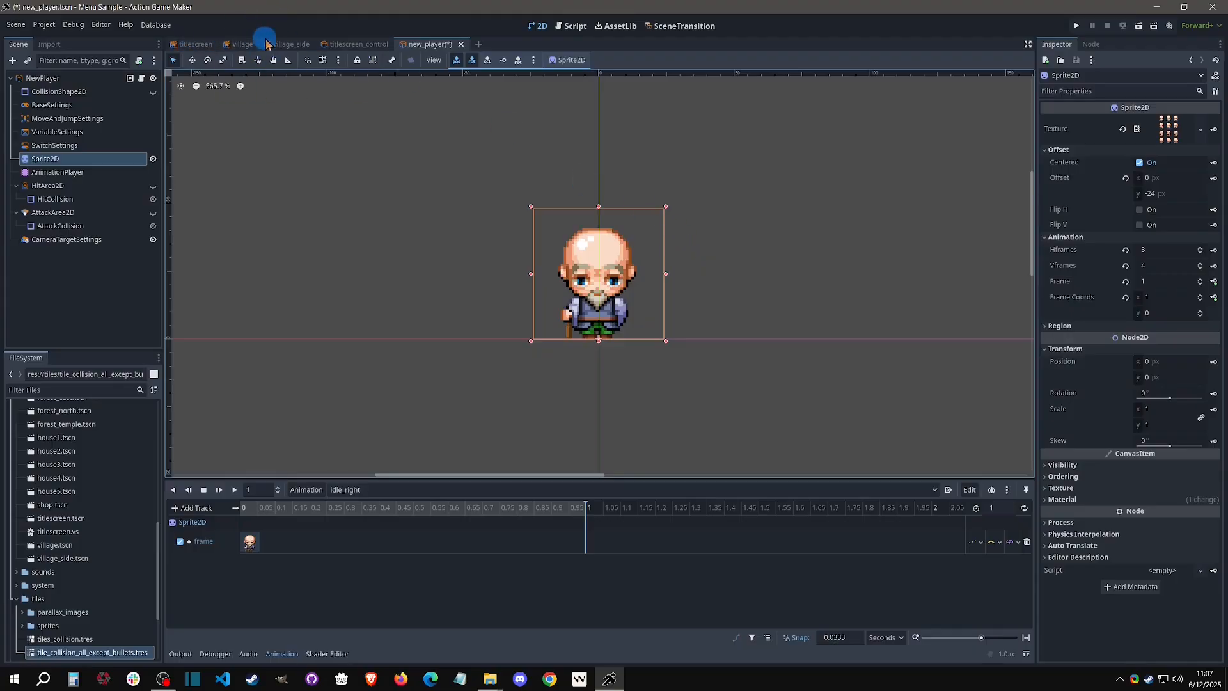
- Examine the NewPlayer instance in the village_side scene and return to the new_player scene
{"action": "left_click", "coordinate": [288, 43]}
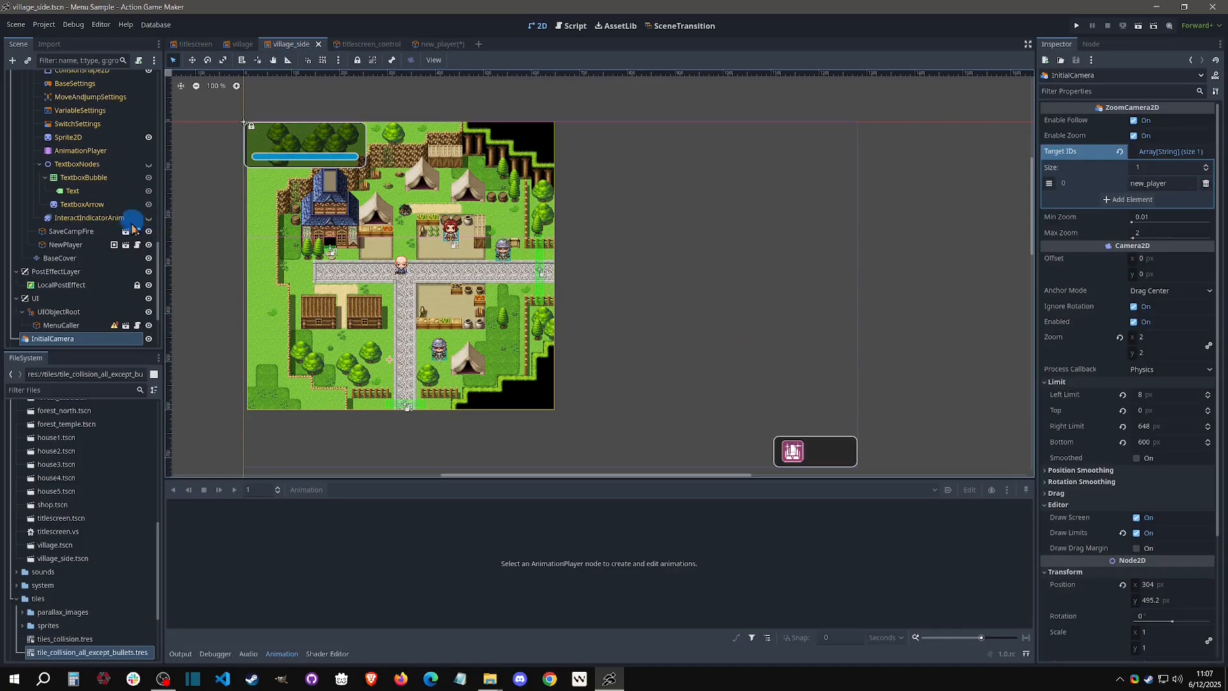
{"action": "left_click", "coordinate": [68, 244]}
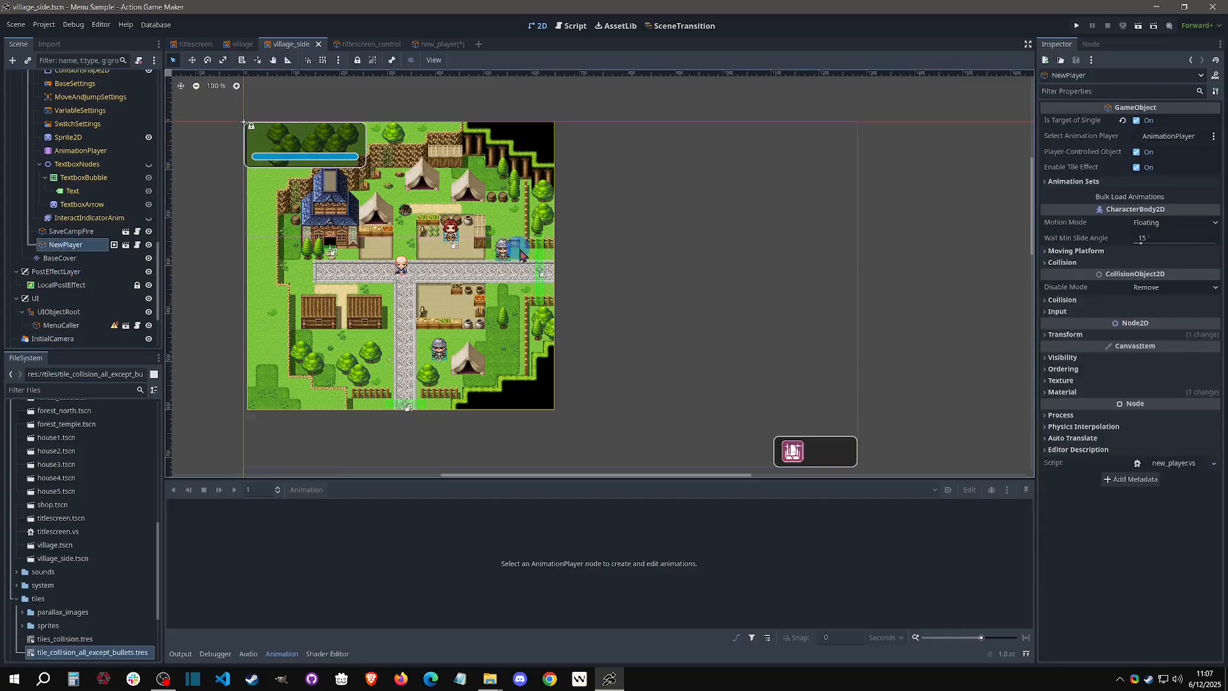
{"action": "key", "text": "f"}
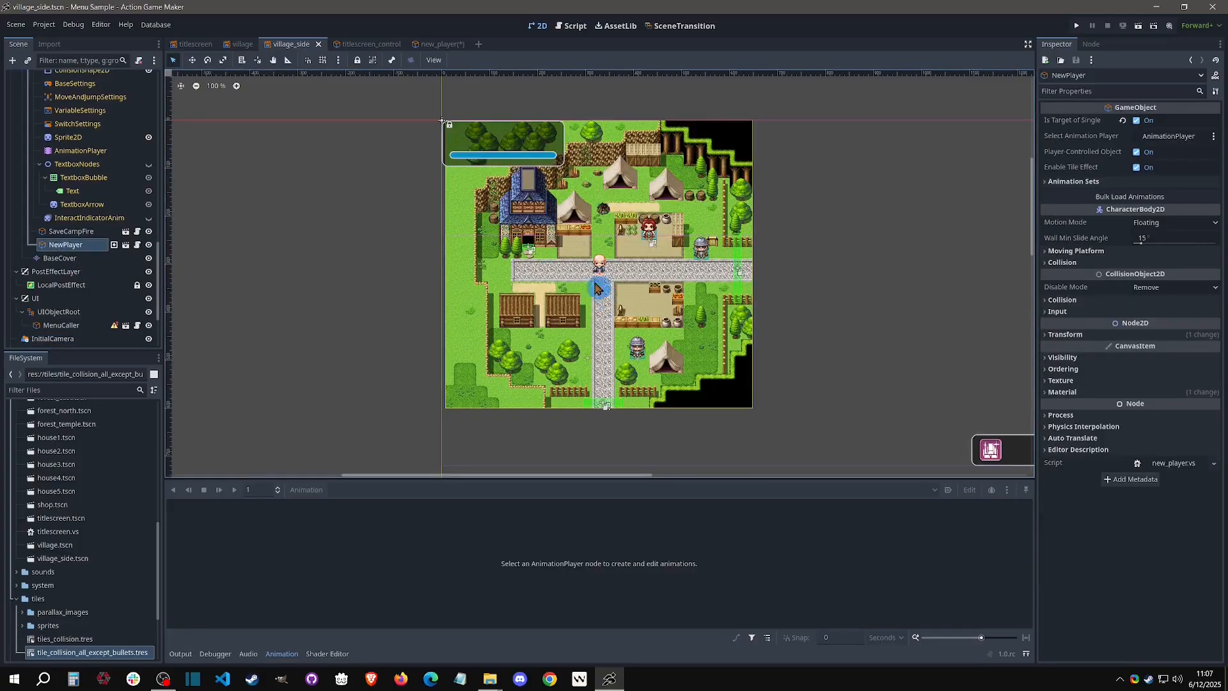
{"action": "left_click", "coordinate": [430, 48]}
{"action": "left_click", "coordinate": [608, 236]}
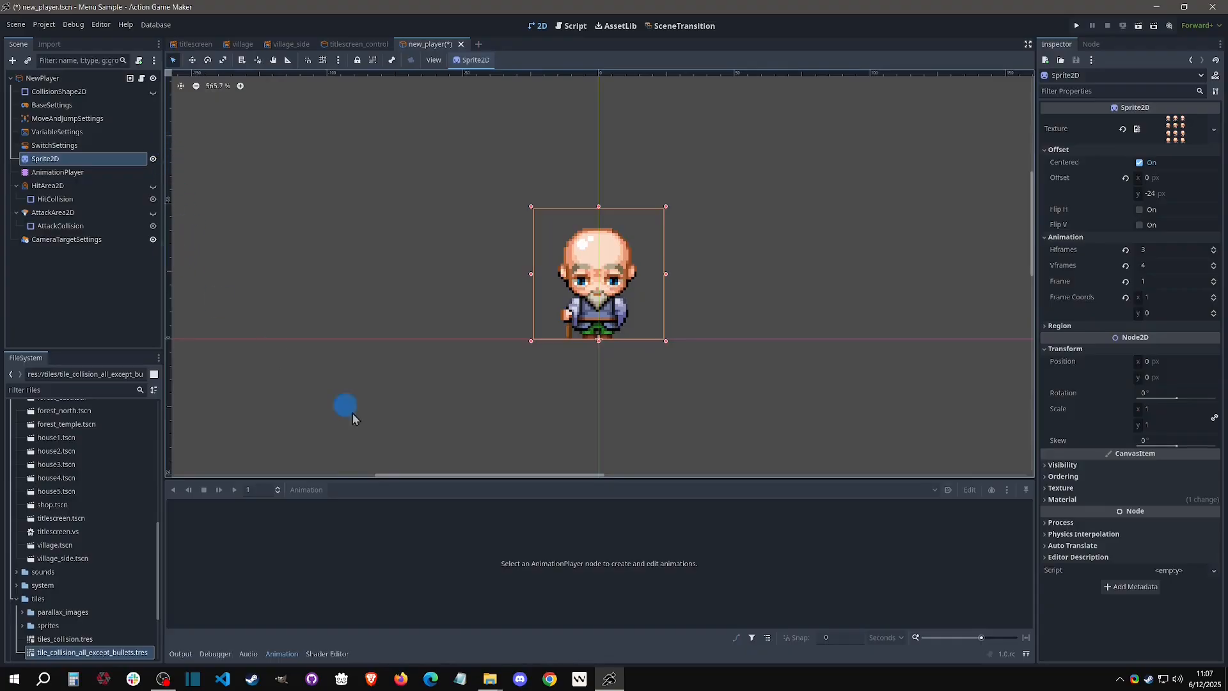
- Set the Sprite2D's frame to 7 in idle_right and key it at time 0
{"action": "left_click", "coordinate": [76, 177]}
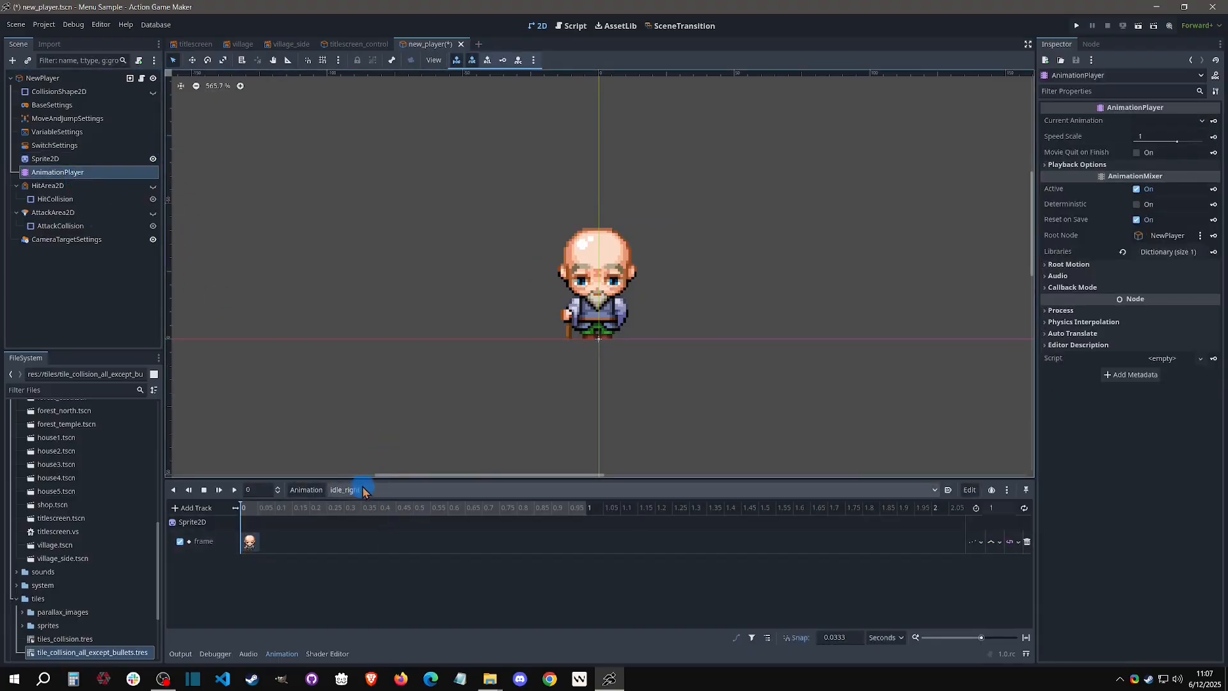
{"action": "left_click", "coordinate": [85, 160]}
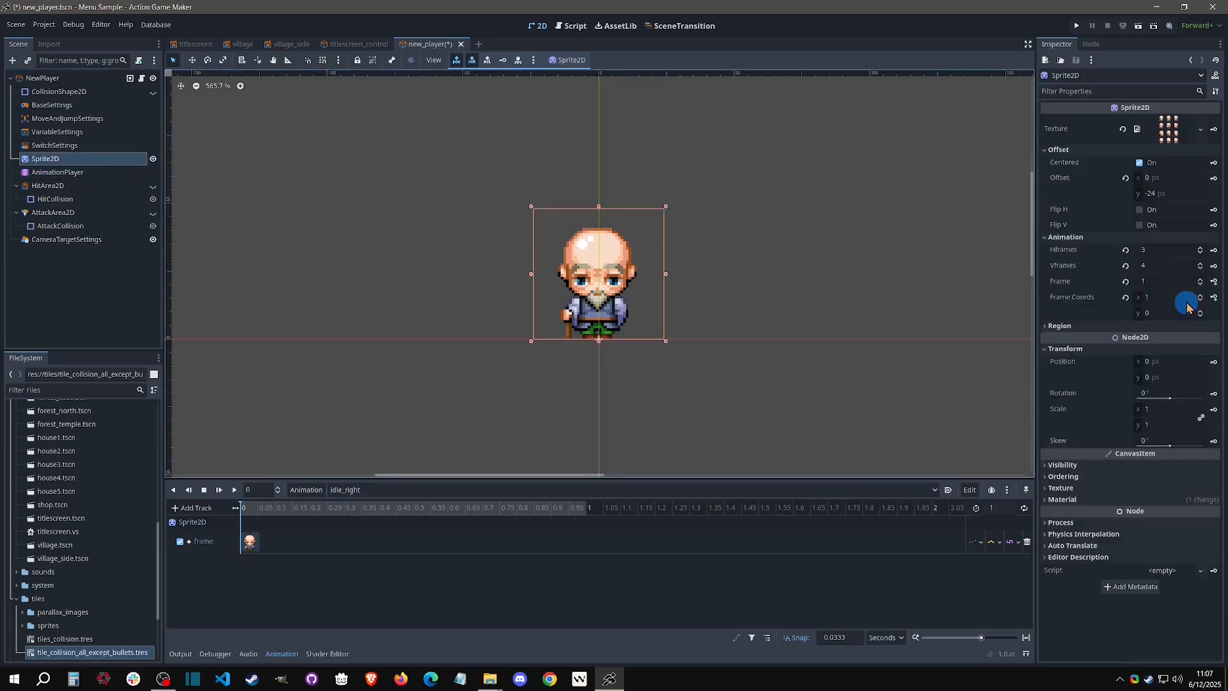
{"action": "left_click", "coordinate": [1202, 283]}
{"action": "left_click", "coordinate": [1201, 280]}
{"action": "left_click", "coordinate": [1201, 280]}
{"action": "left_click", "coordinate": [1202, 280]}
{"action": "left_click", "coordinate": [1201, 280]}
{"action": "left_click", "coordinate": [1201, 280]}
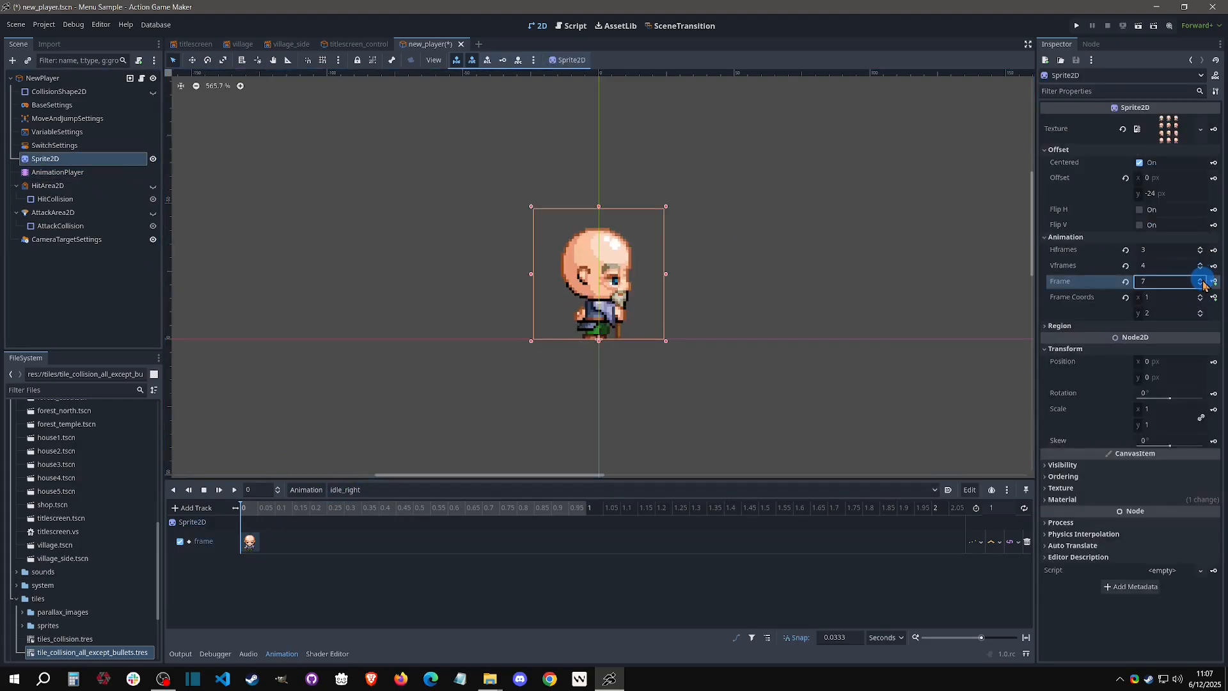
{"action": "left_click", "coordinate": [1213, 281]}
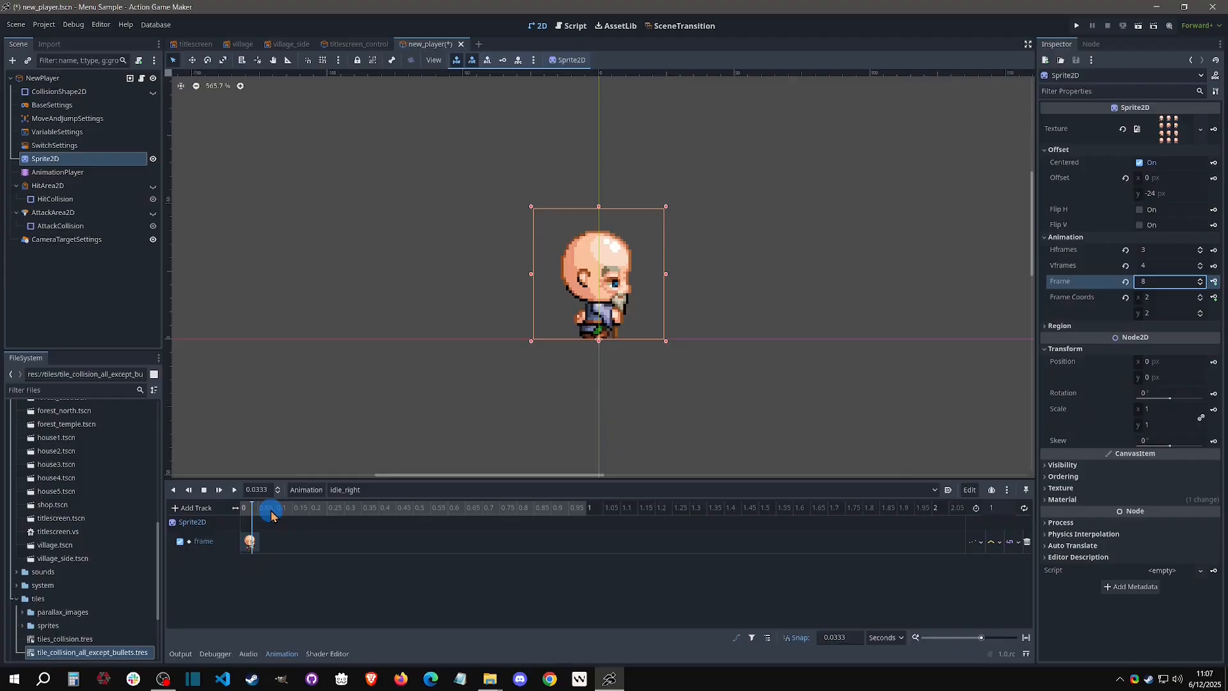
- Switch to idle_down and back to idle_right to compare the poses they show
{"action": "left_click", "coordinate": [351, 490]}
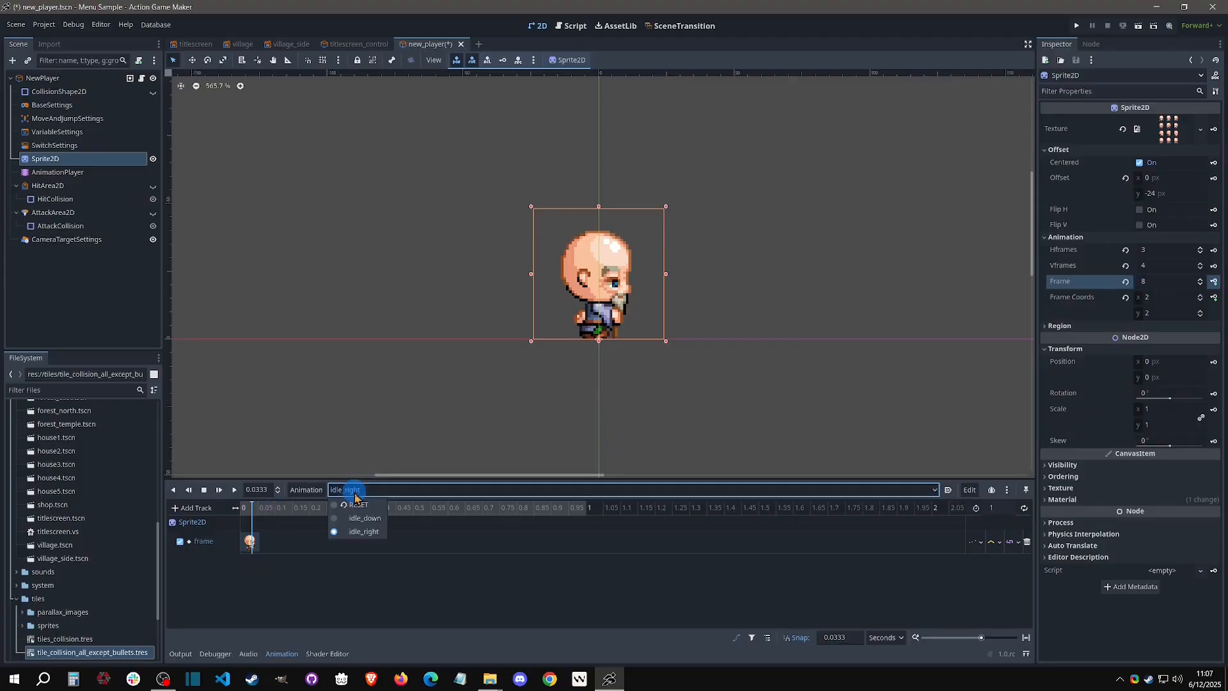
{"action": "left_click", "coordinate": [357, 526]}
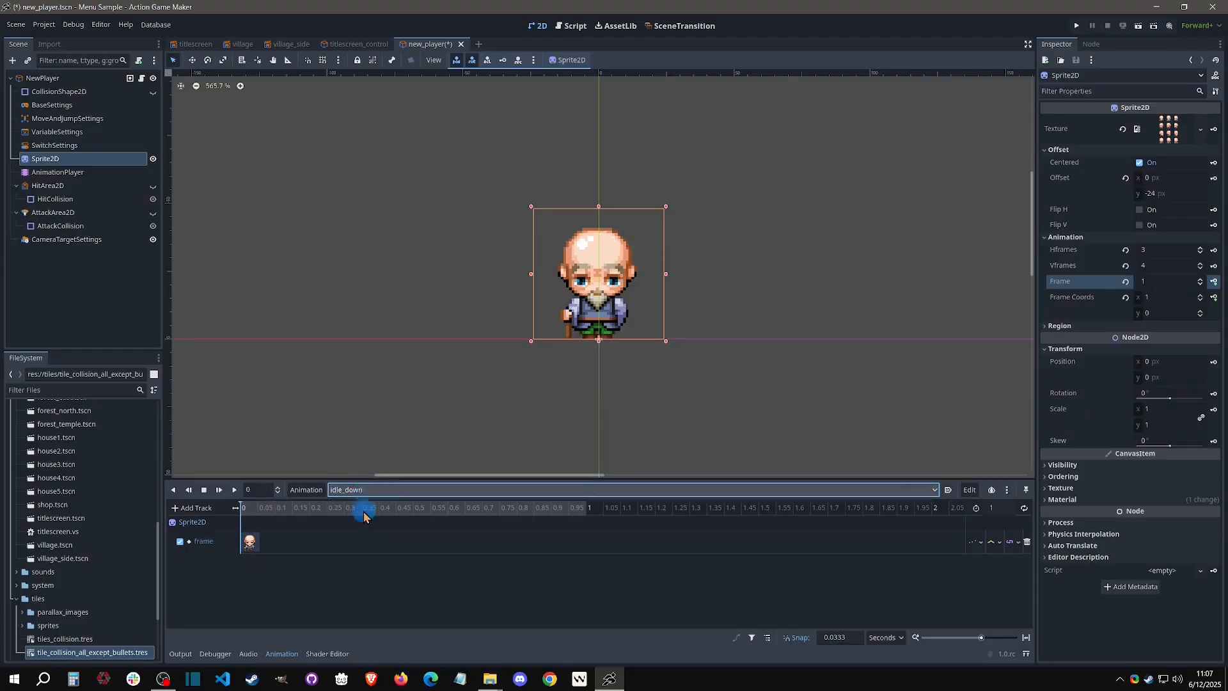
{"action": "left_click", "coordinate": [363, 494]}
{"action": "left_click", "coordinate": [358, 530]}
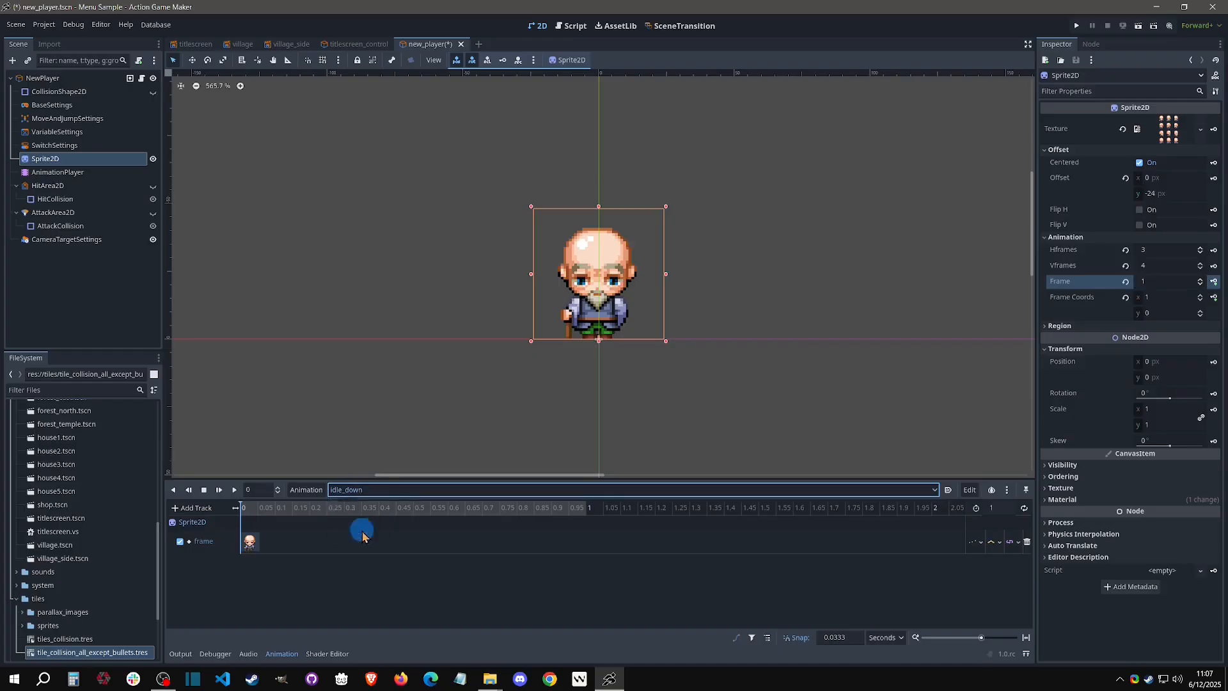
- Duplicate the idle_right animation under the name idle_up
{"action": "left_click", "coordinate": [308, 490]}
{"action": "left_click", "coordinate": [331, 542]}
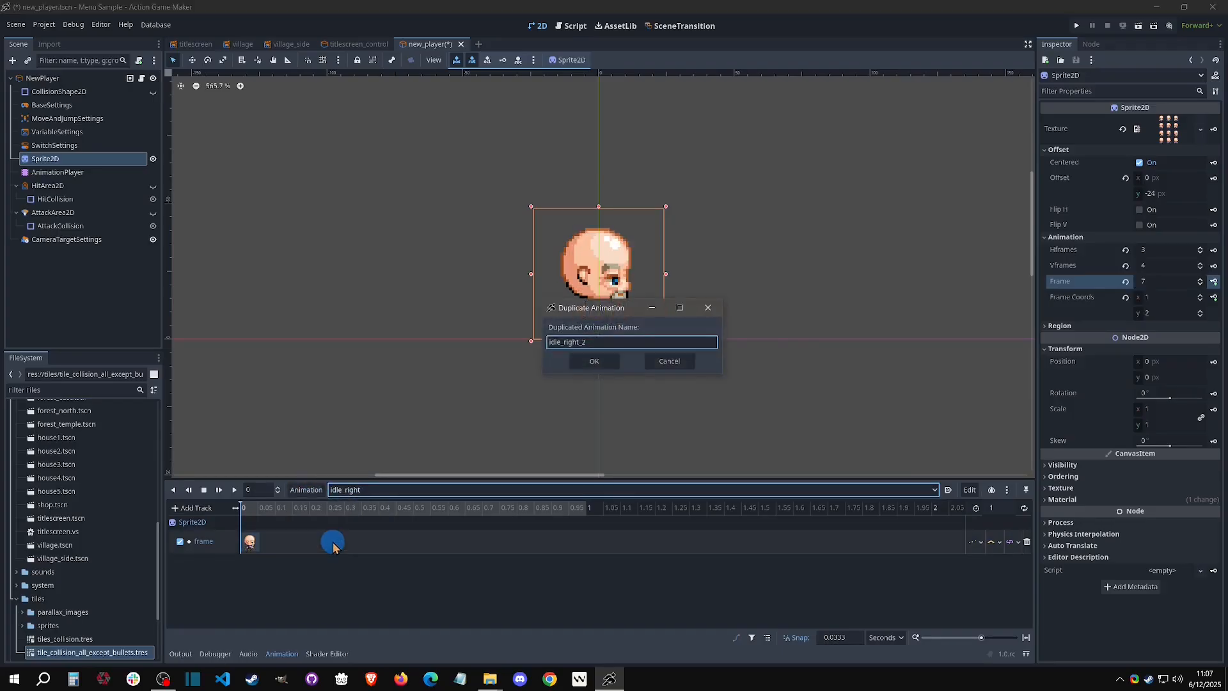
{"action": "type", "text": "idle_up"}
{"action": "key", "text": "Return"}
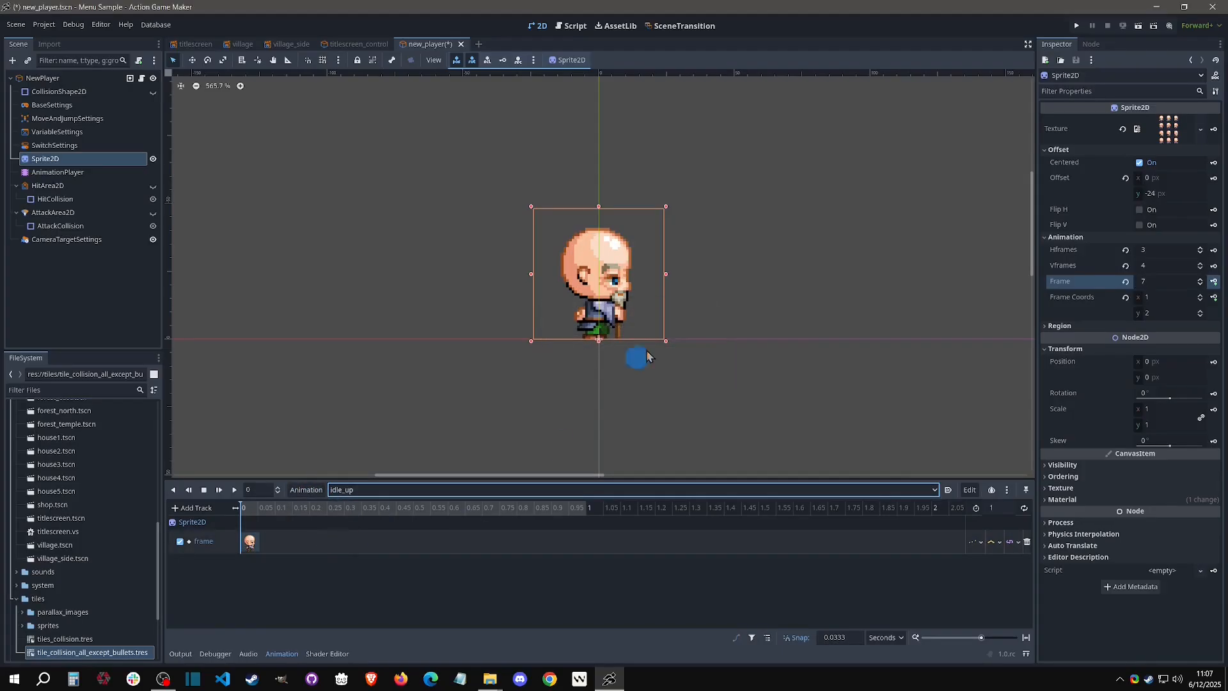
- Set the Sprite2D's frame to 10 in idle_up and key it at time 0
{"action": "left_click", "coordinate": [1201, 280]}
{"action": "left_click", "coordinate": [1201, 280]}
{"action": "left_click", "coordinate": [1200, 280]}
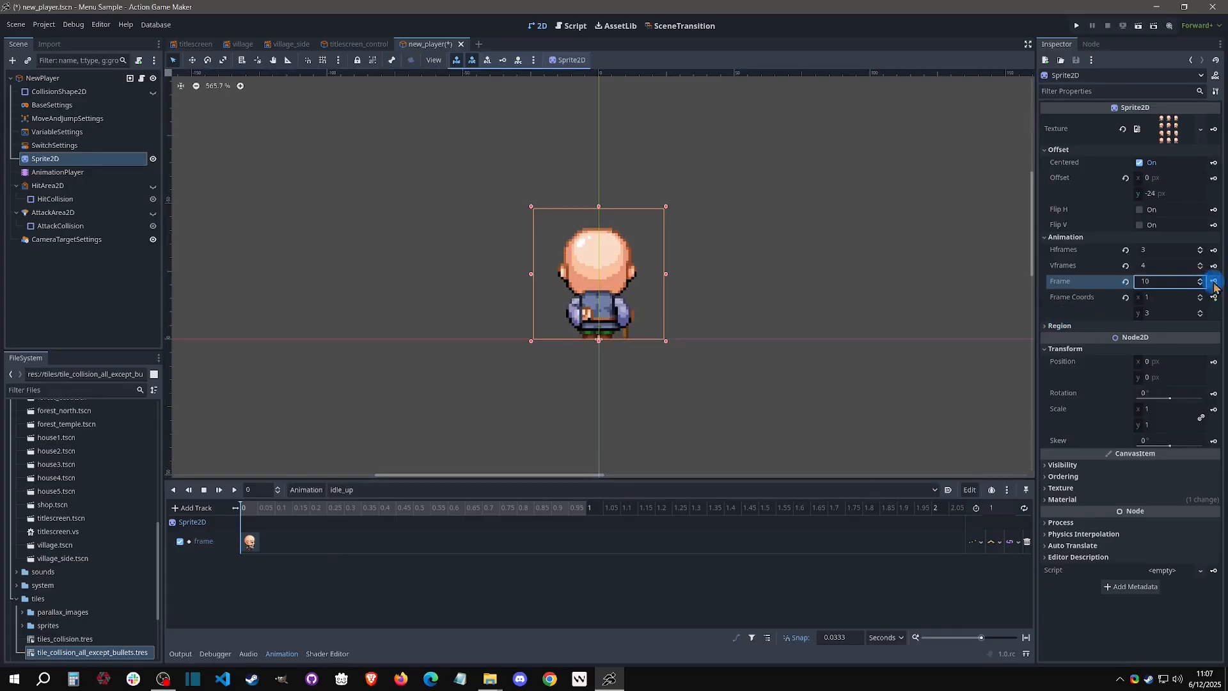
{"action": "left_click", "coordinate": [1213, 282]}
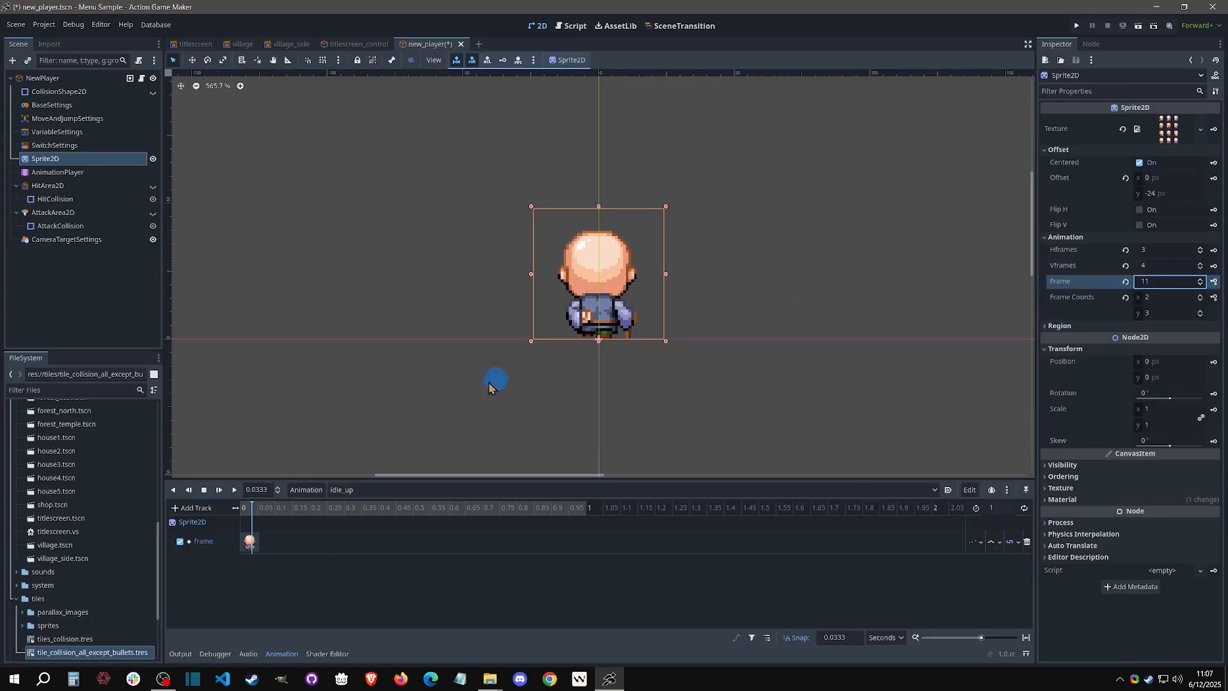
- Save the new_player scene and select the NewPlayer root node
{"action": "left_click", "coordinate": [374, 493]}
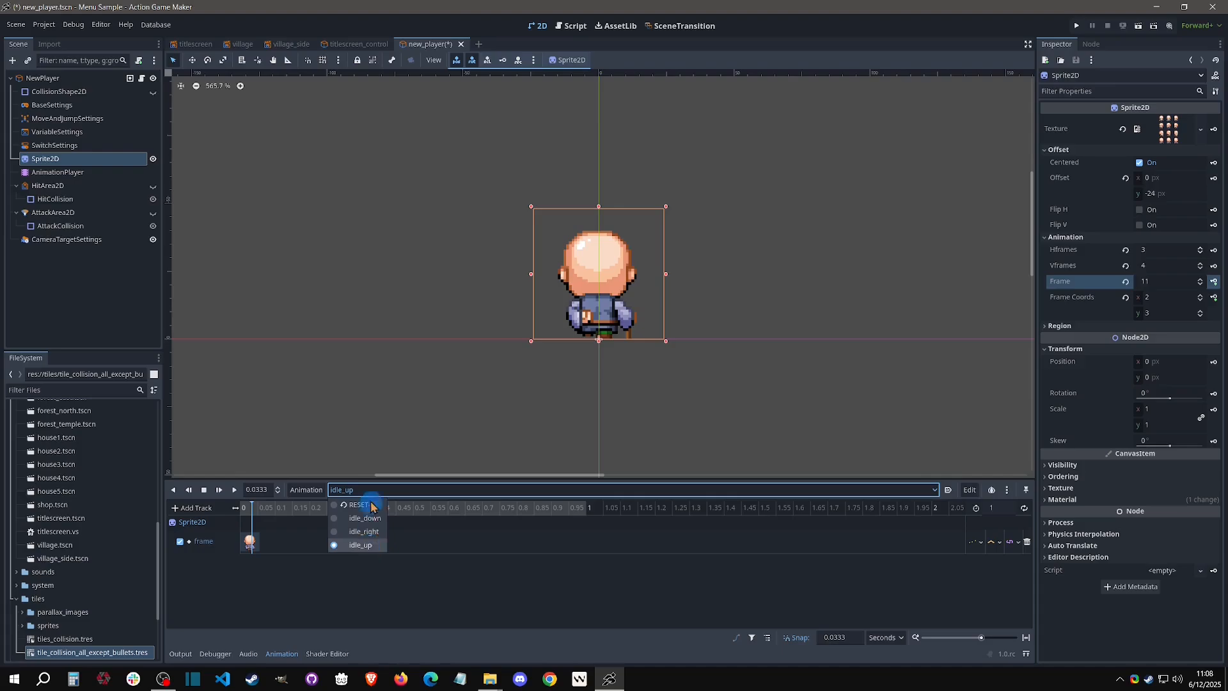
{"action": "left_click", "coordinate": [375, 376]}
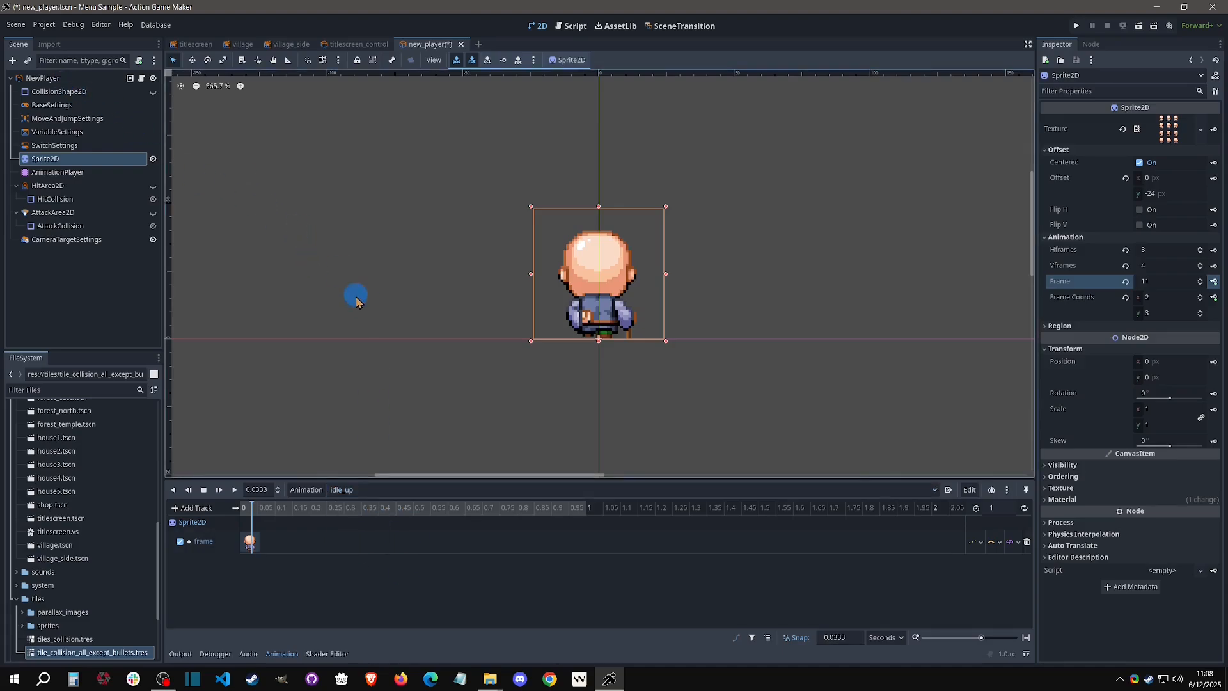
{"action": "key", "text": "ctrl+s"}
{"action": "left_click", "coordinate": [92, 81]}
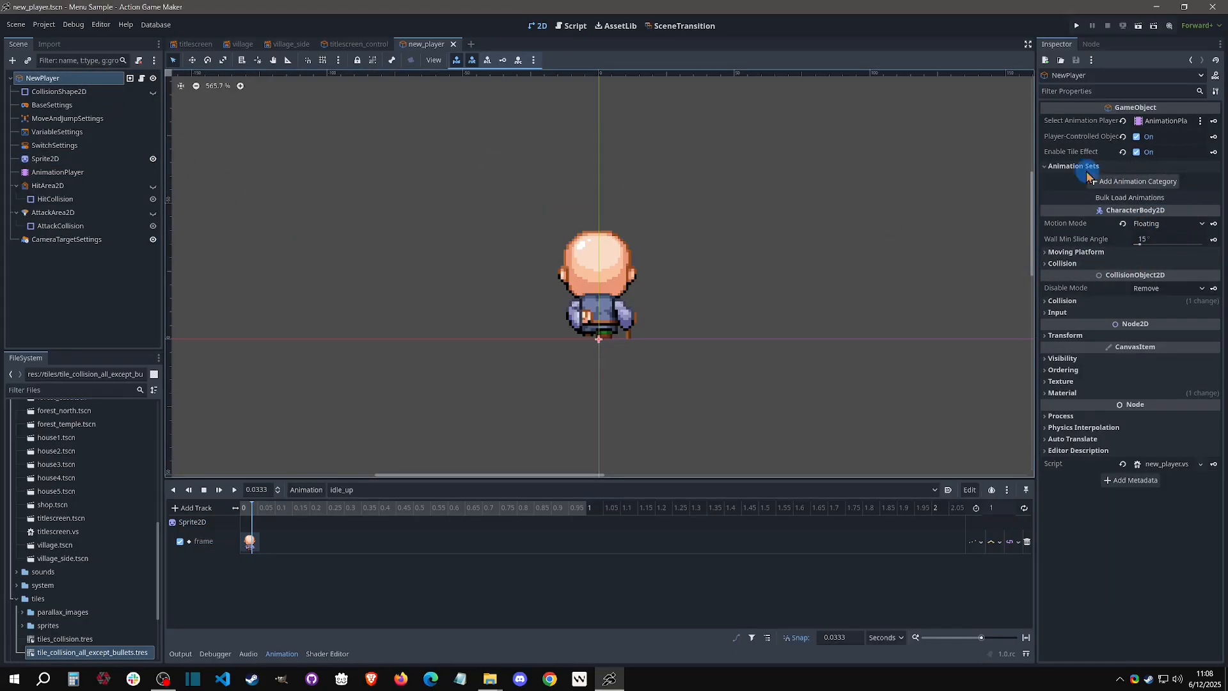
- Add an animation category named idle to NewPlayer's animation sets and give it three direction variants
{"action": "left_click", "coordinate": [1127, 183]}
{"action": "left_click", "coordinate": [1151, 182]}
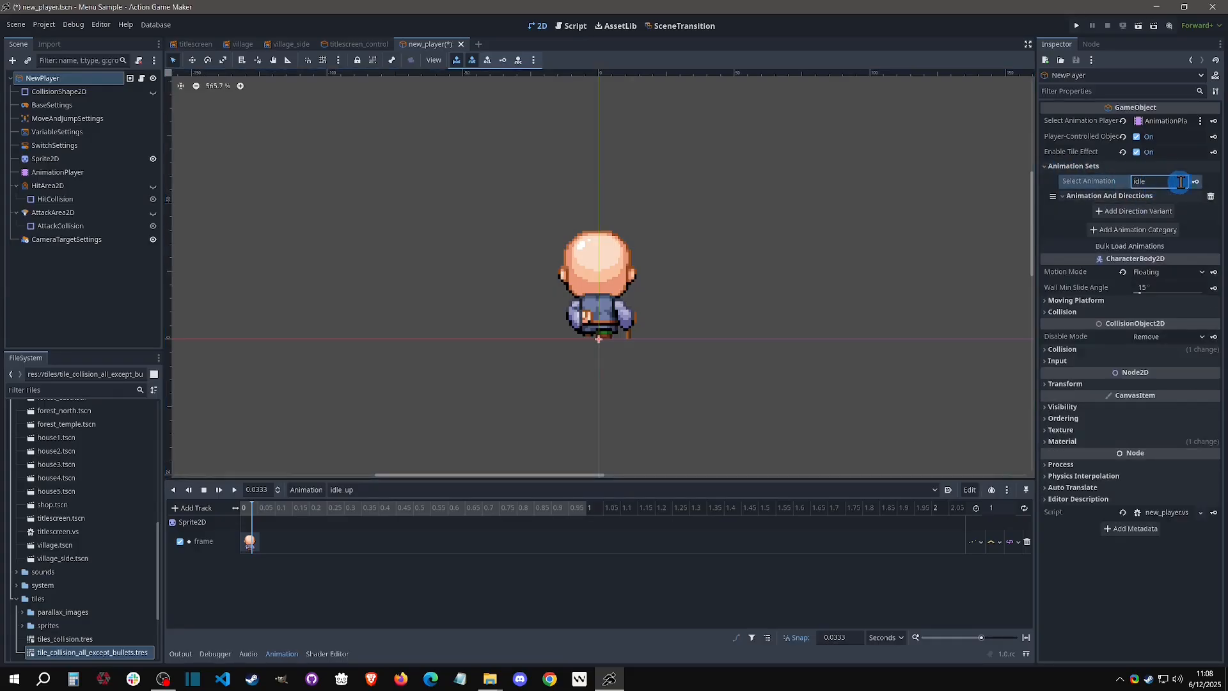
{"action": "type", "text": "idle"}
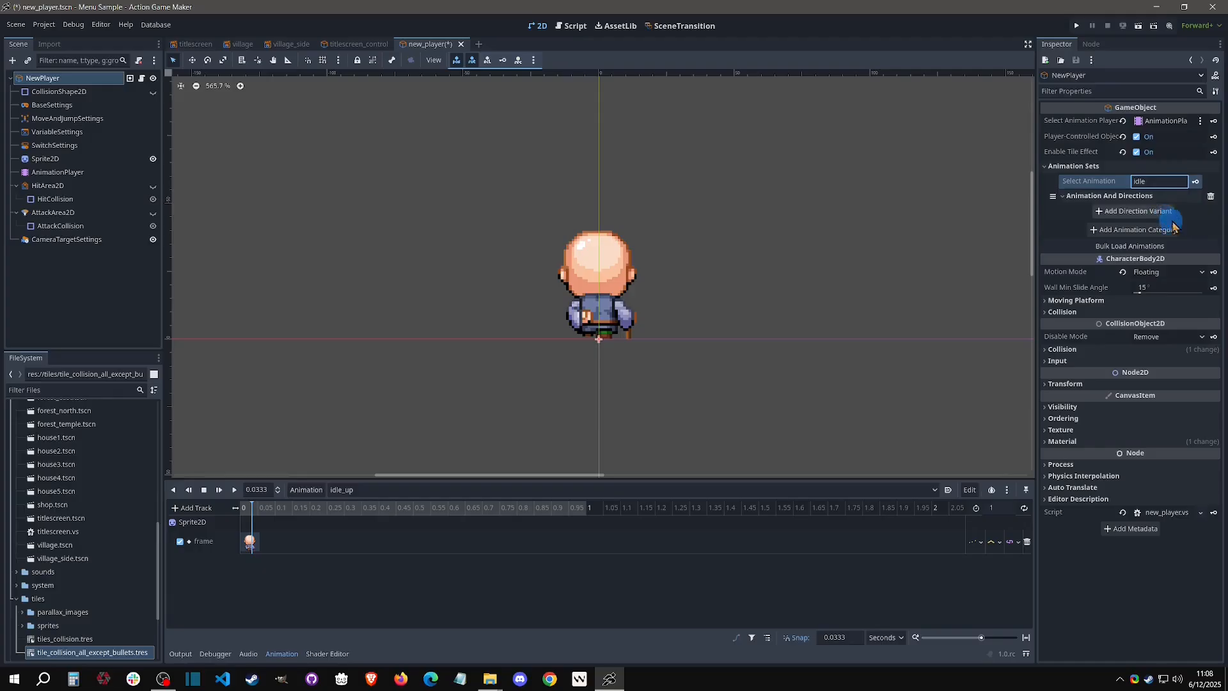
{"action": "left_click", "coordinate": [1160, 213]}
{"action": "left_click", "coordinate": [1139, 289]}
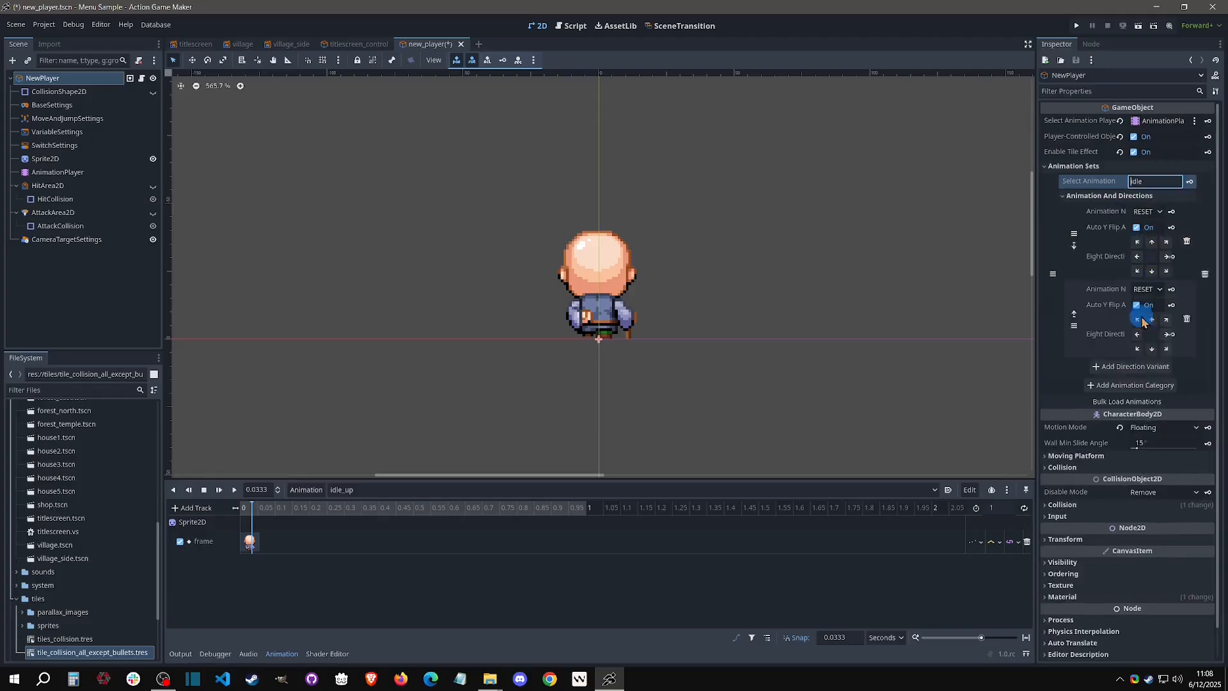
{"action": "left_click", "coordinate": [1132, 366]}
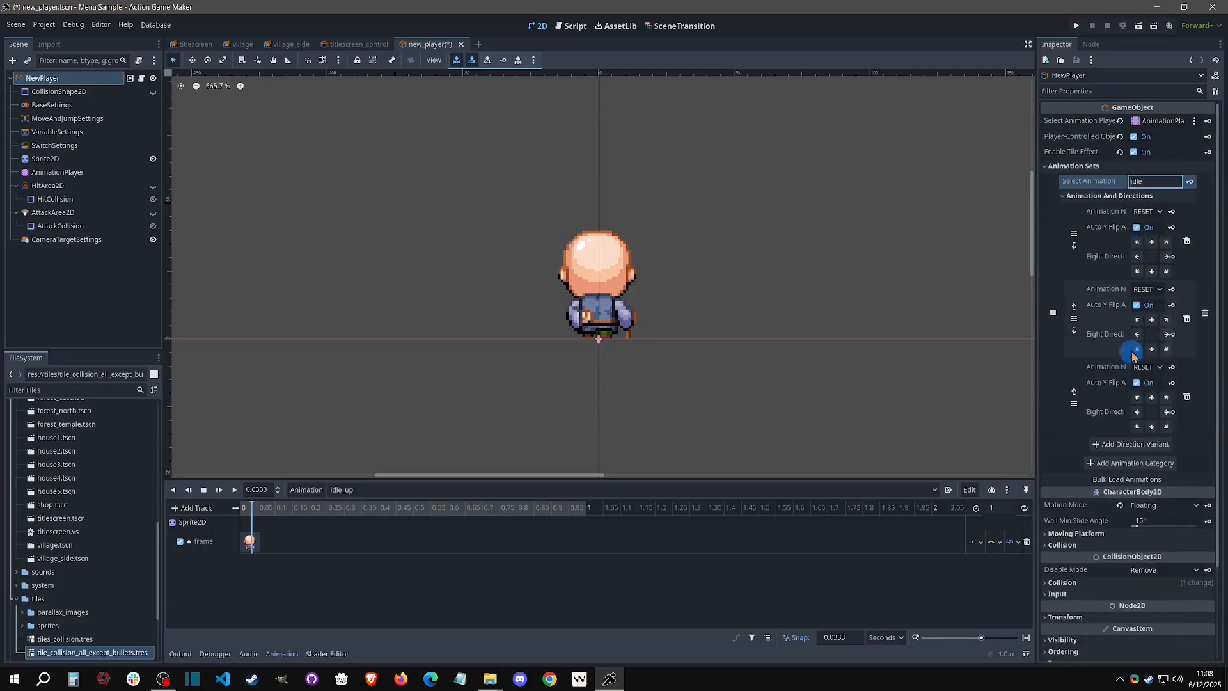
- Turn off auto Y flip for the first and third variants and assign idle_down, idle_right and idle_up to the three variants in order
{"action": "left_click", "coordinate": [1138, 228]}
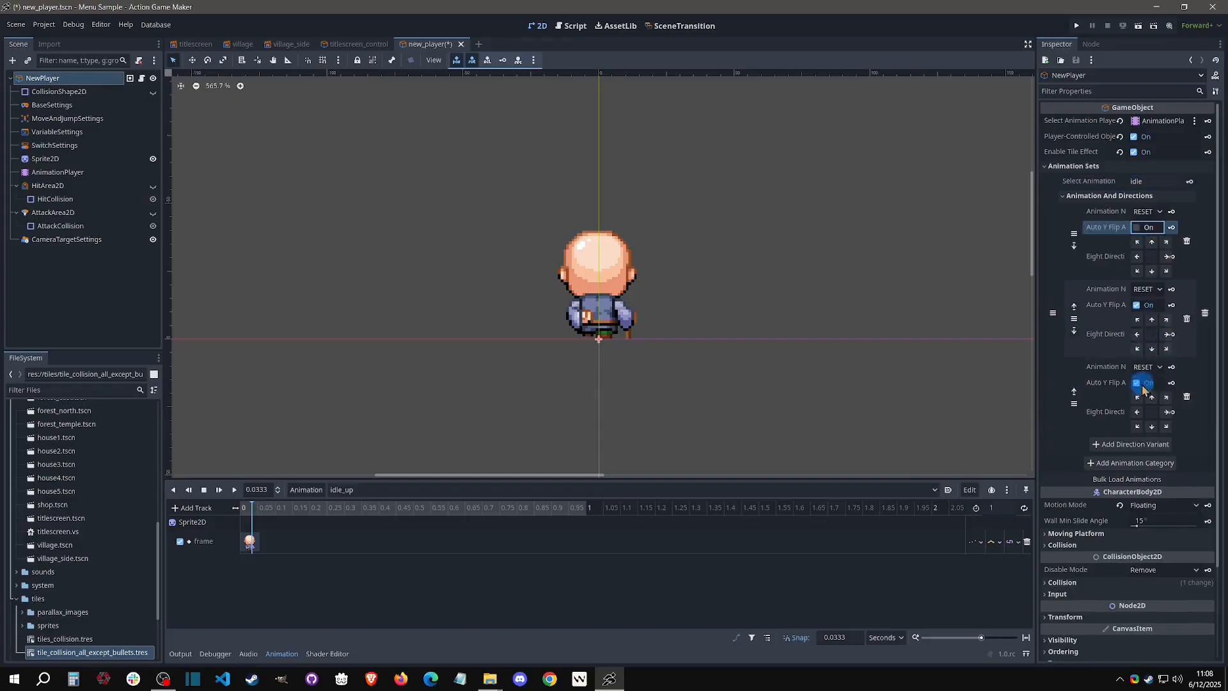
{"action": "left_click", "coordinate": [1138, 385]}
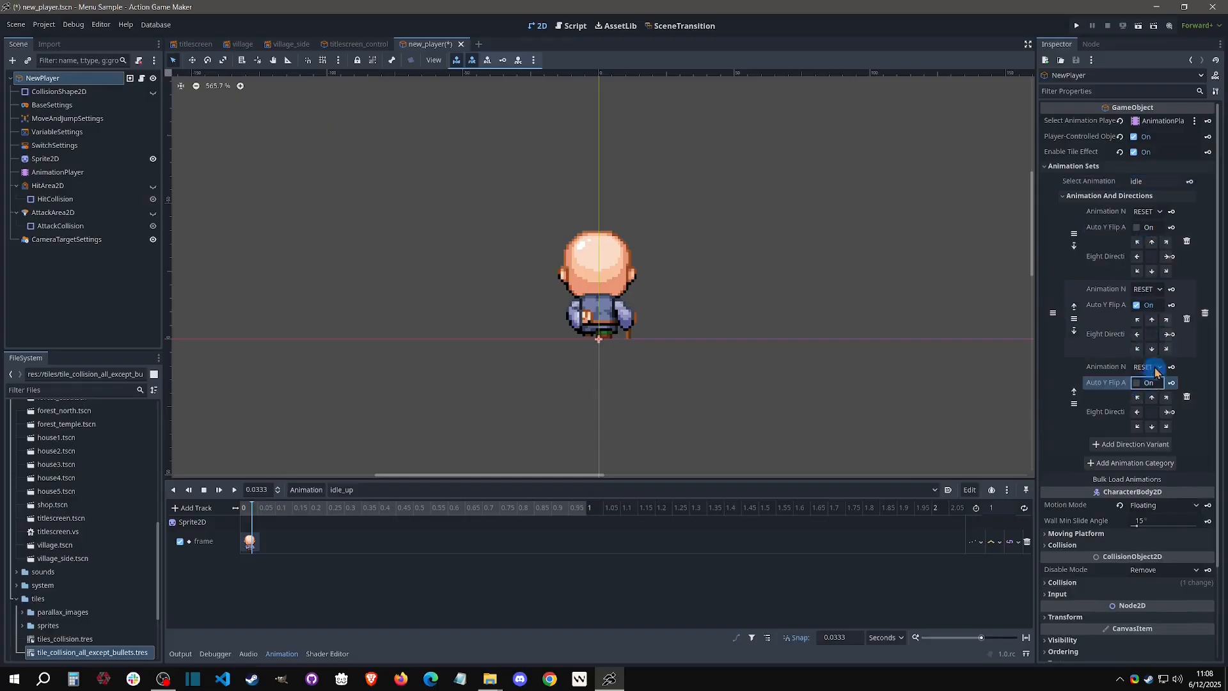
{"action": "left_click", "coordinate": [1144, 212]}
{"action": "left_click", "coordinate": [1154, 239]}
{"action": "left_click", "coordinate": [1146, 289]}
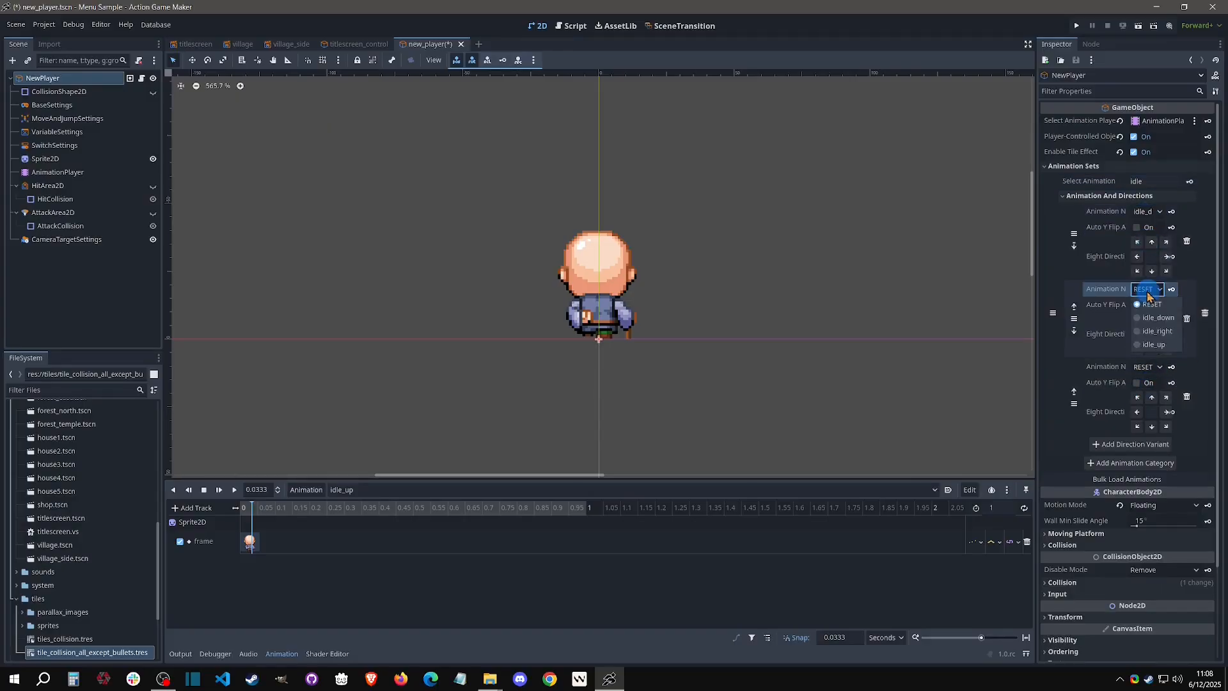
{"action": "left_click", "coordinate": [1149, 331]}
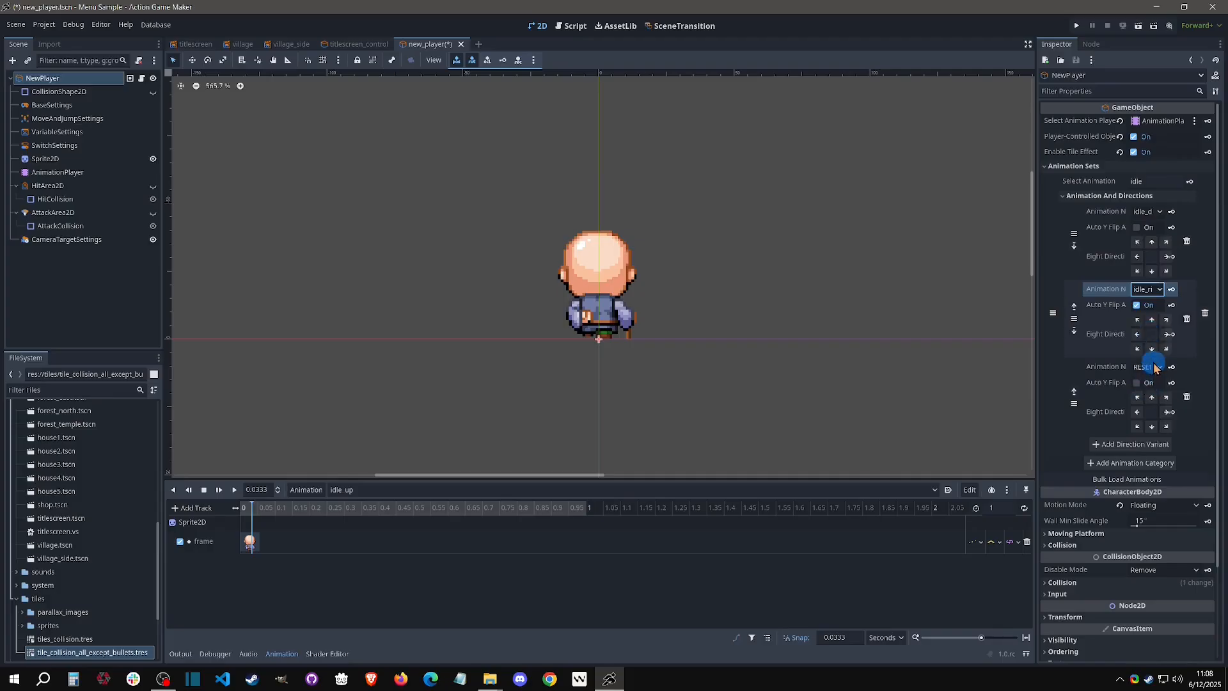
{"action": "left_click", "coordinate": [1154, 368]}
{"action": "left_click", "coordinate": [1148, 422]}
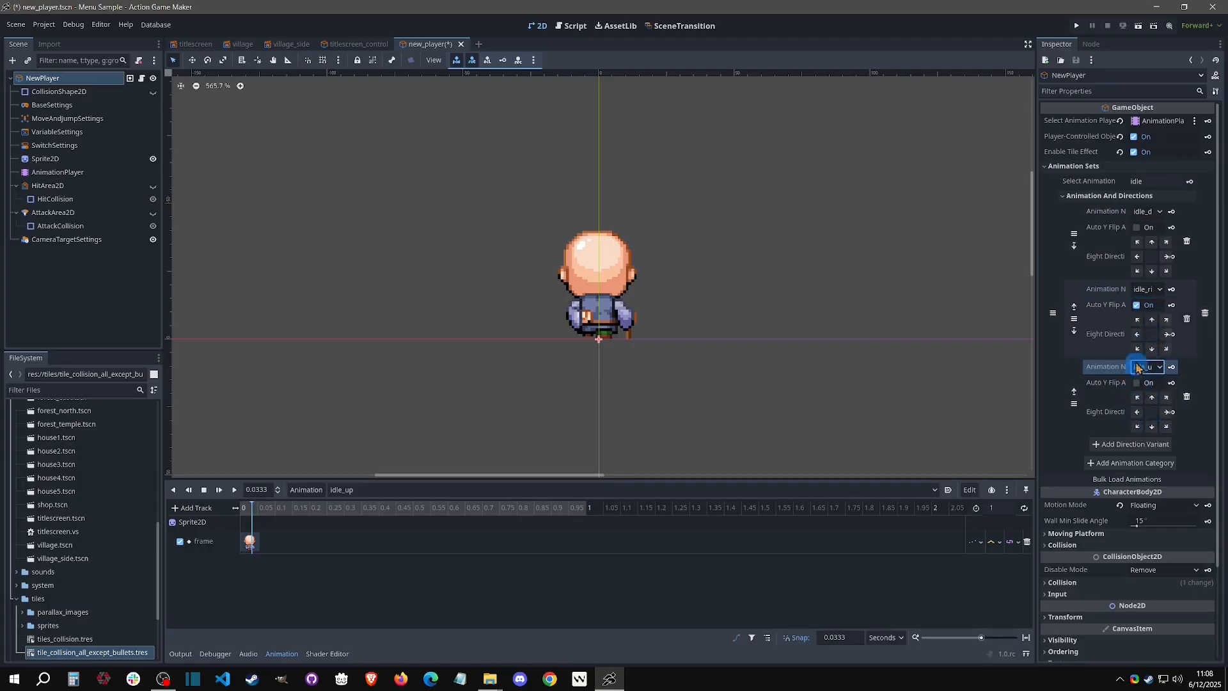
- Assign the up direction to idle_up, down to idle_down, and left, right and all four diagonals to idle_right
{"action": "left_click", "coordinate": [1151, 397]}
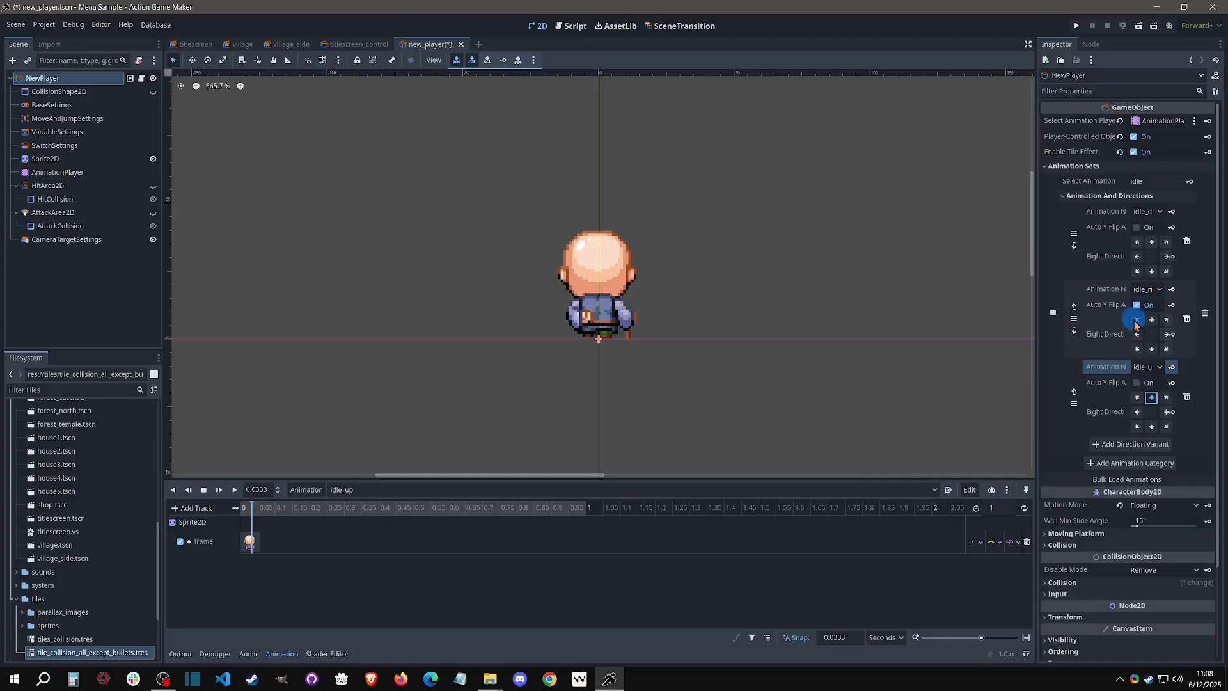
{"action": "left_click", "coordinate": [1137, 347]}
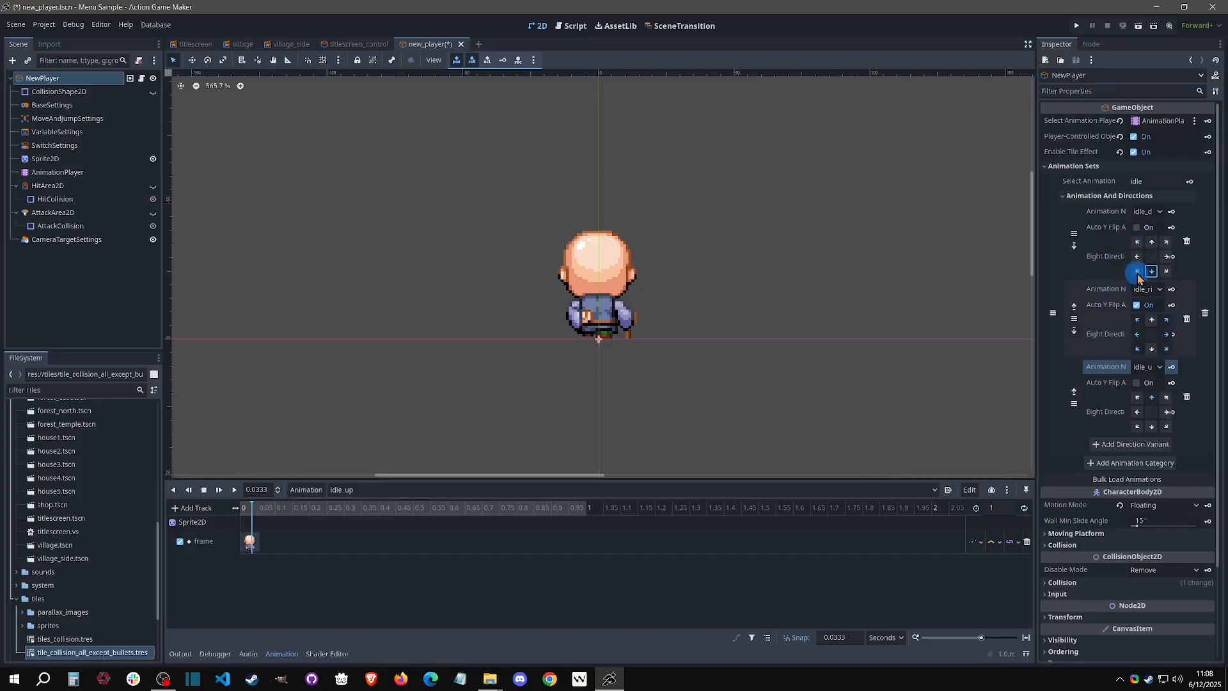
- Try moving the diagonal directions from idle_right to the idle_up and idle_down variants
{"action": "left_click", "coordinate": [1137, 398]}
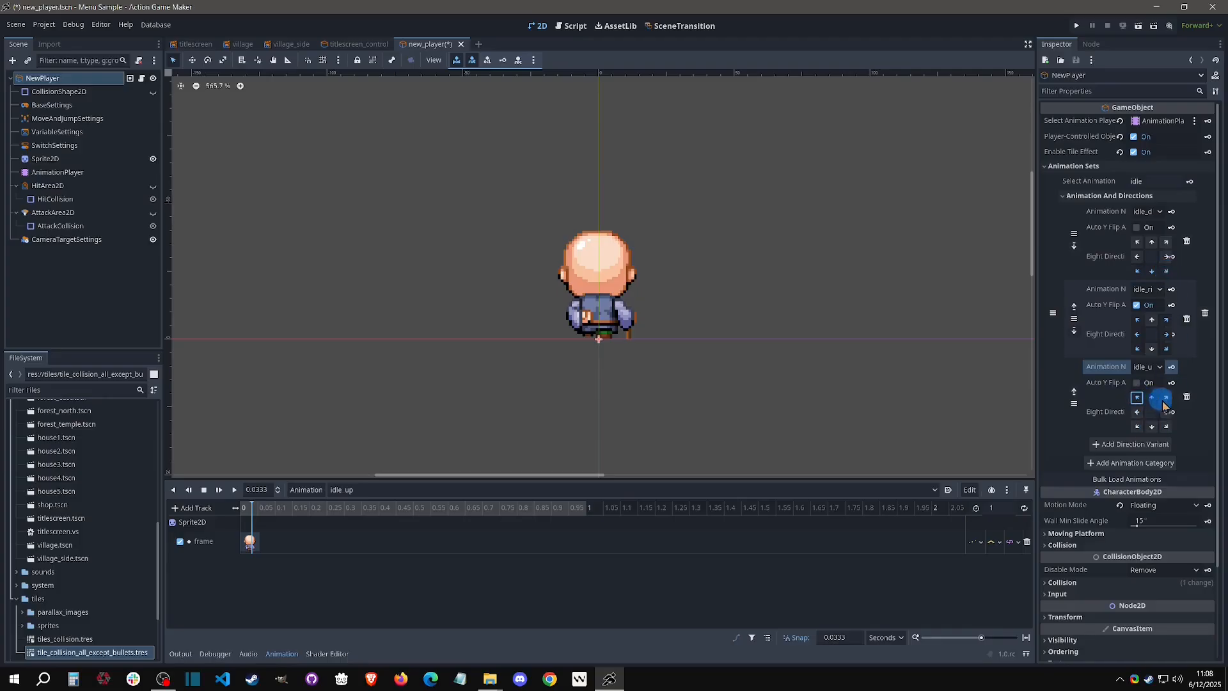
{"action": "left_click", "coordinate": [1166, 398]}
{"action": "left_click", "coordinate": [1165, 320]}
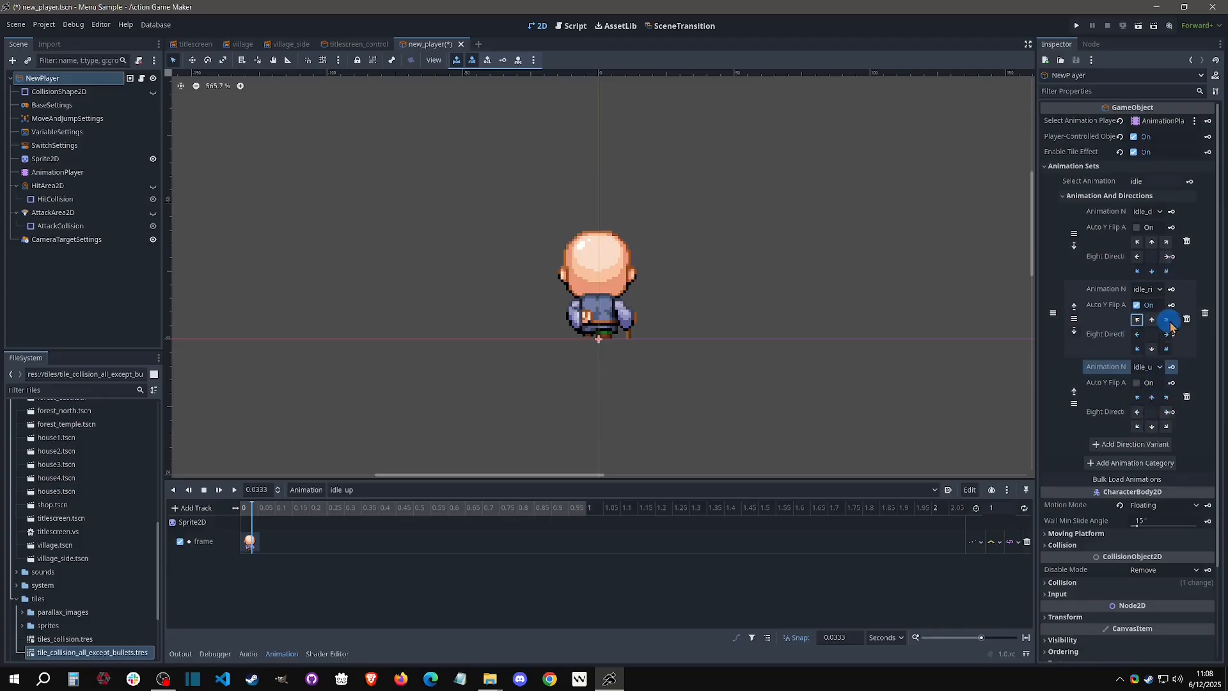
{"action": "left_click", "coordinate": [1136, 349]}
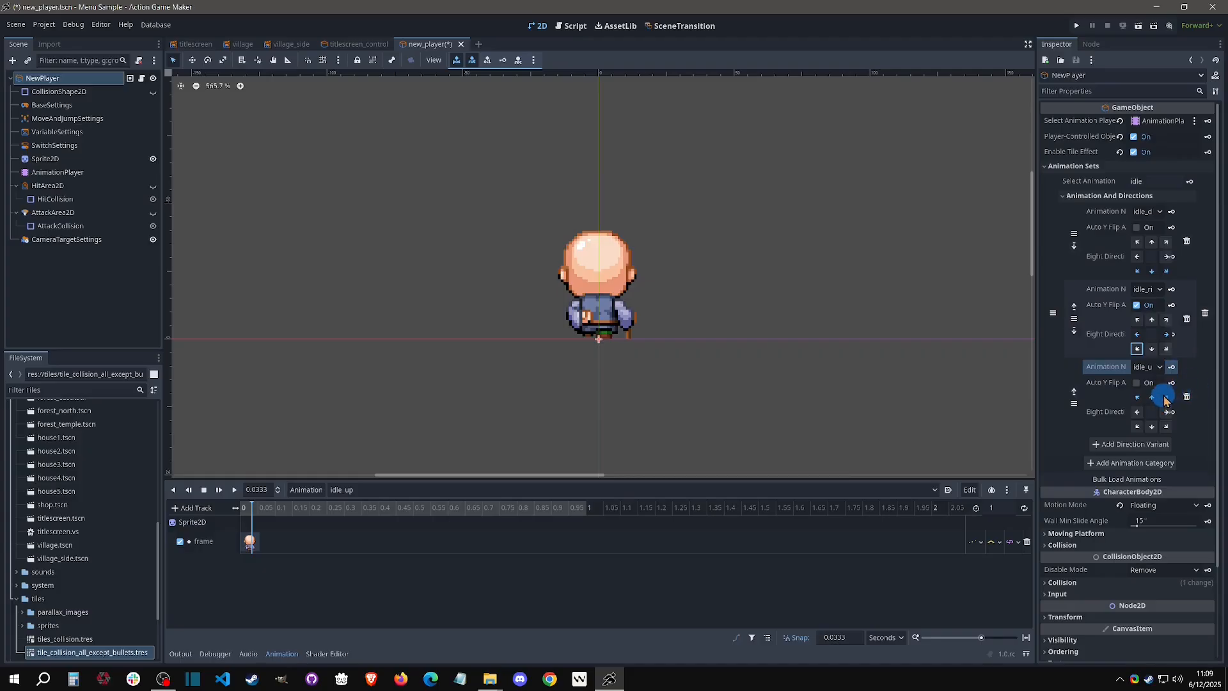
- Return all four diagonal directions to idle_right and remove them from the idle_up and idle_down variants
{"action": "left_click", "coordinate": [1137, 397]}
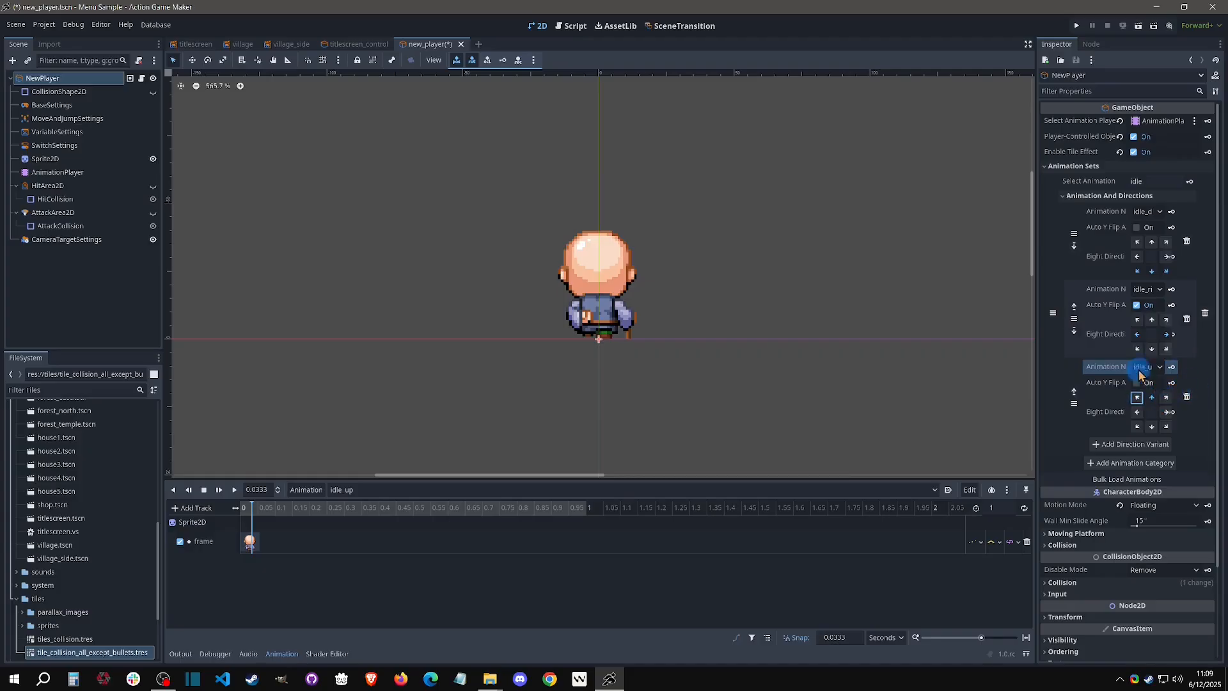
{"action": "left_click", "coordinate": [1137, 319]}
{"action": "left_click", "coordinate": [1166, 349]}
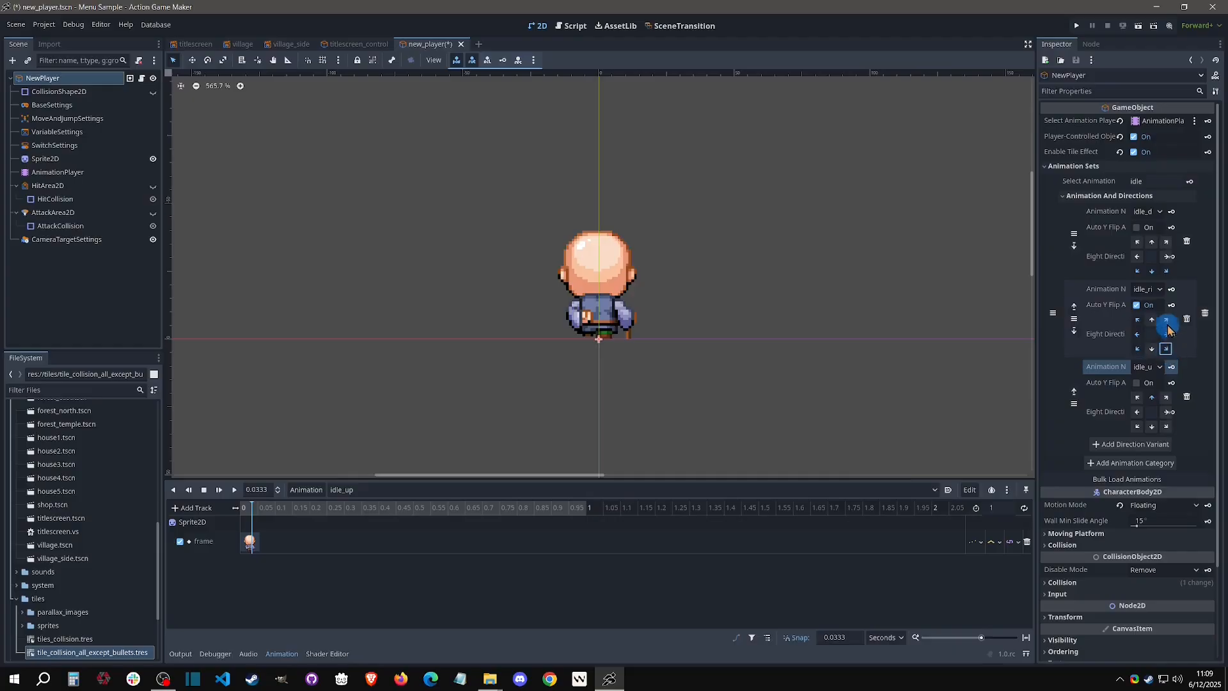
{"action": "left_click", "coordinate": [1137, 270]}
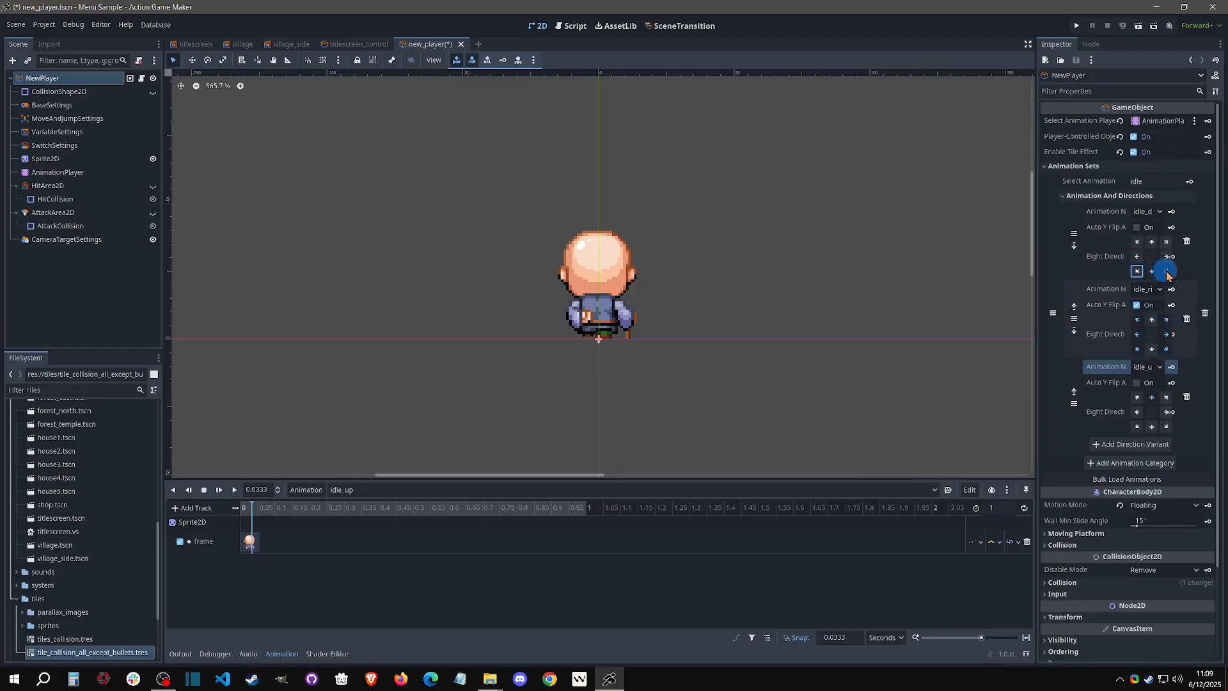
{"action": "left_click", "coordinate": [1166, 271]}
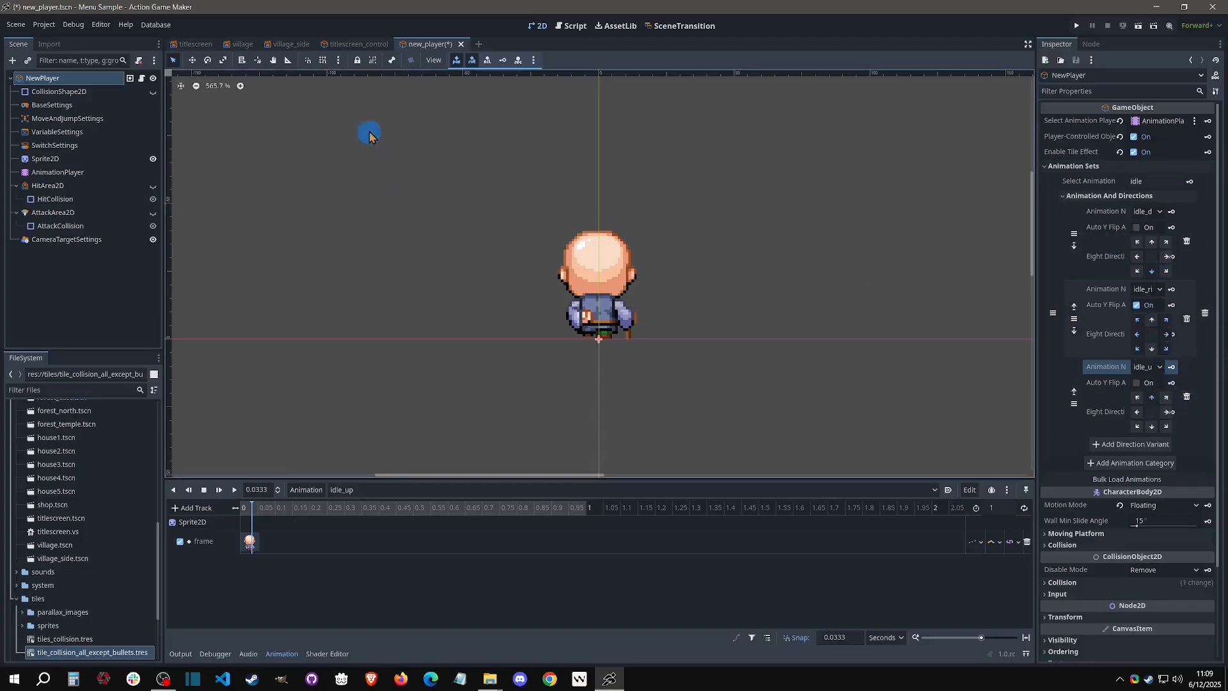
{"action": "right_click", "coordinate": [84, 78]}
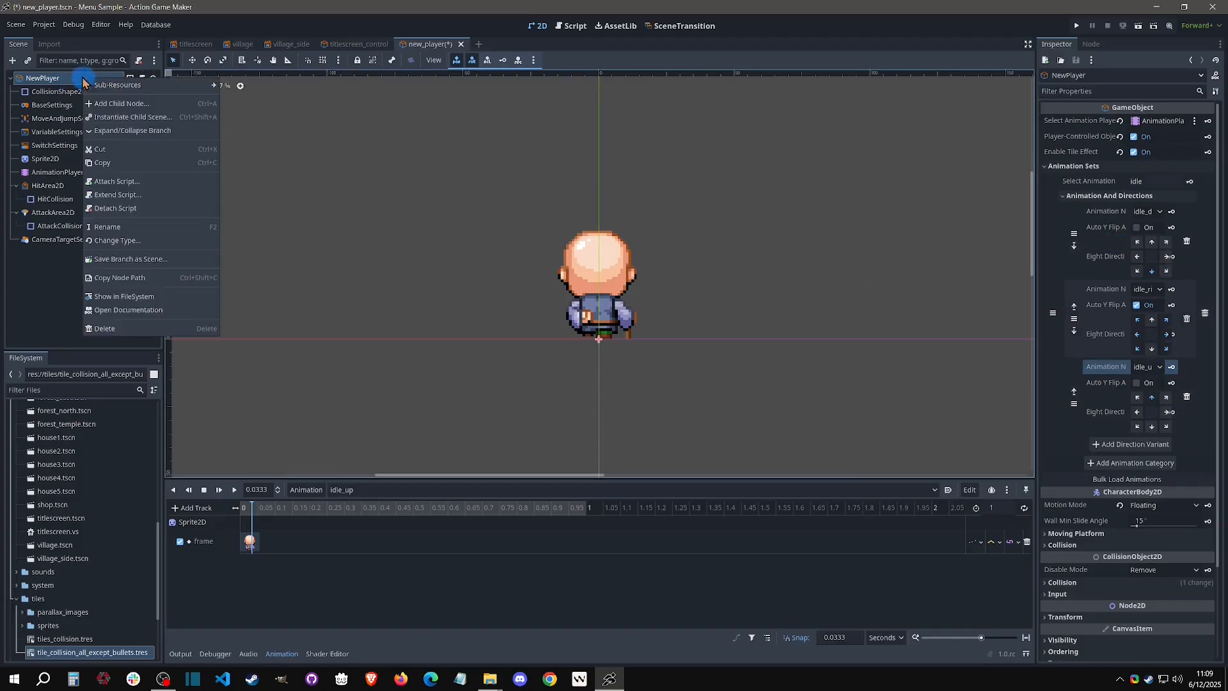
{"action": "left_click", "coordinate": [118, 181]}
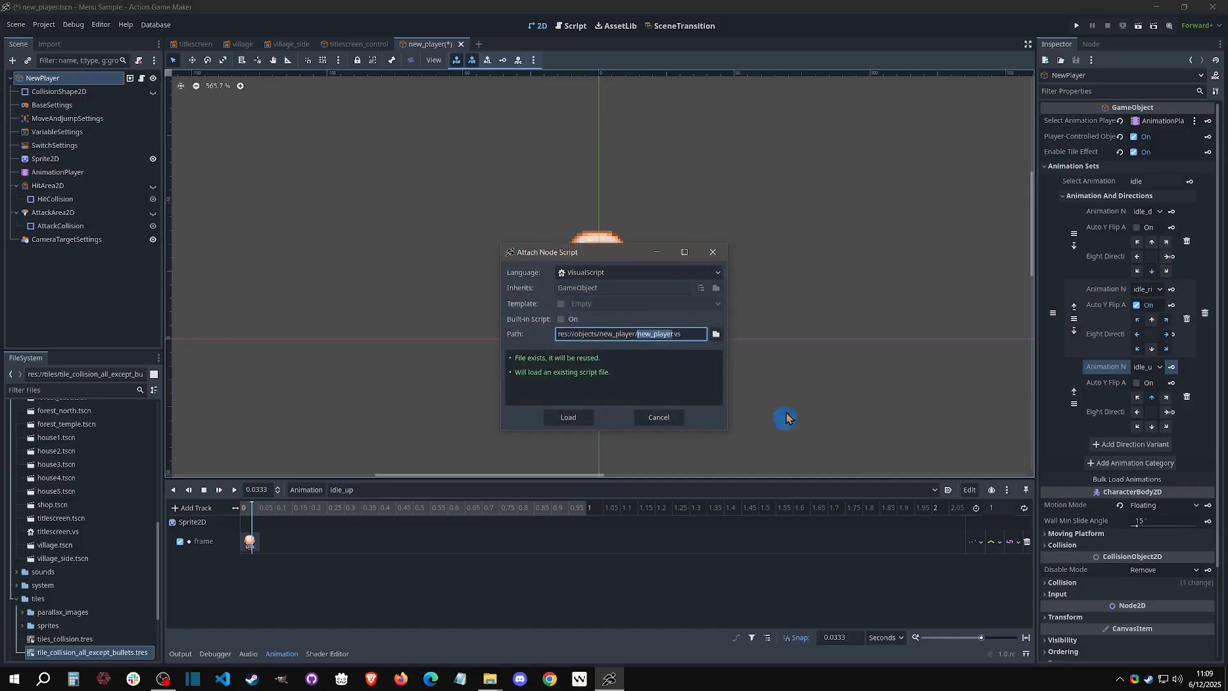
{"action": "left_click", "coordinate": [661, 416]}
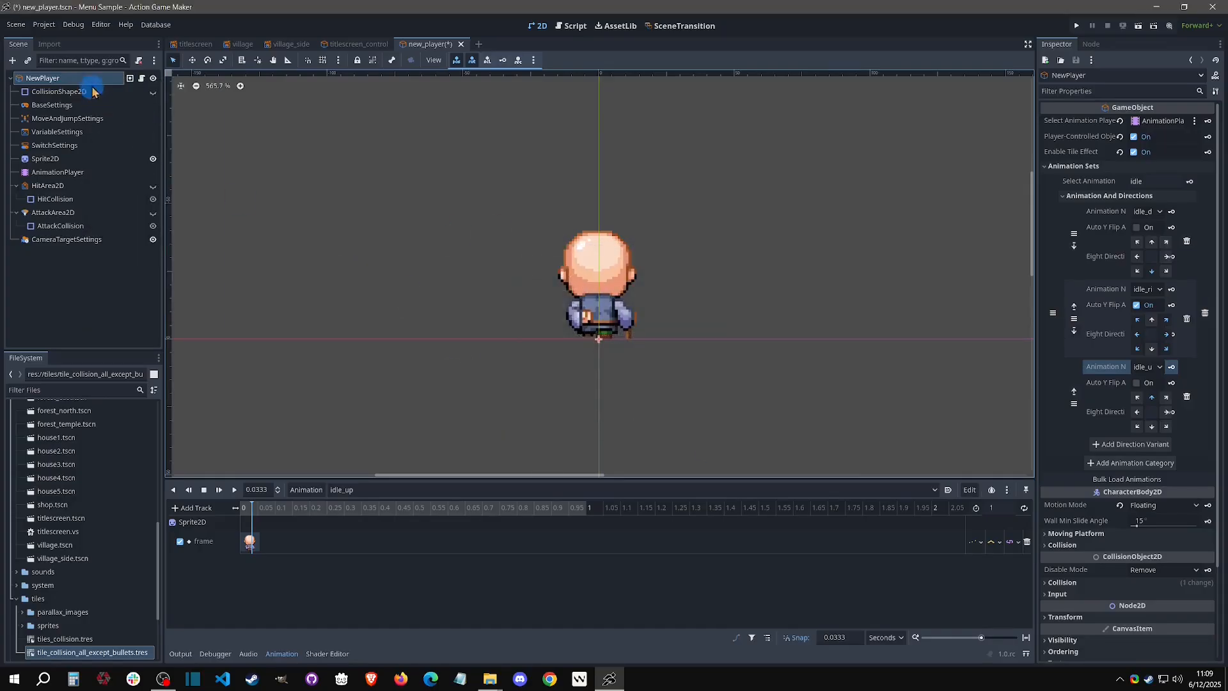
- In NewPlayer's visual script, assign the idle animation to State001 and retitle the state idle
{"action": "left_click", "coordinate": [142, 78]}
{"action": "left_click", "coordinate": [494, 296]}
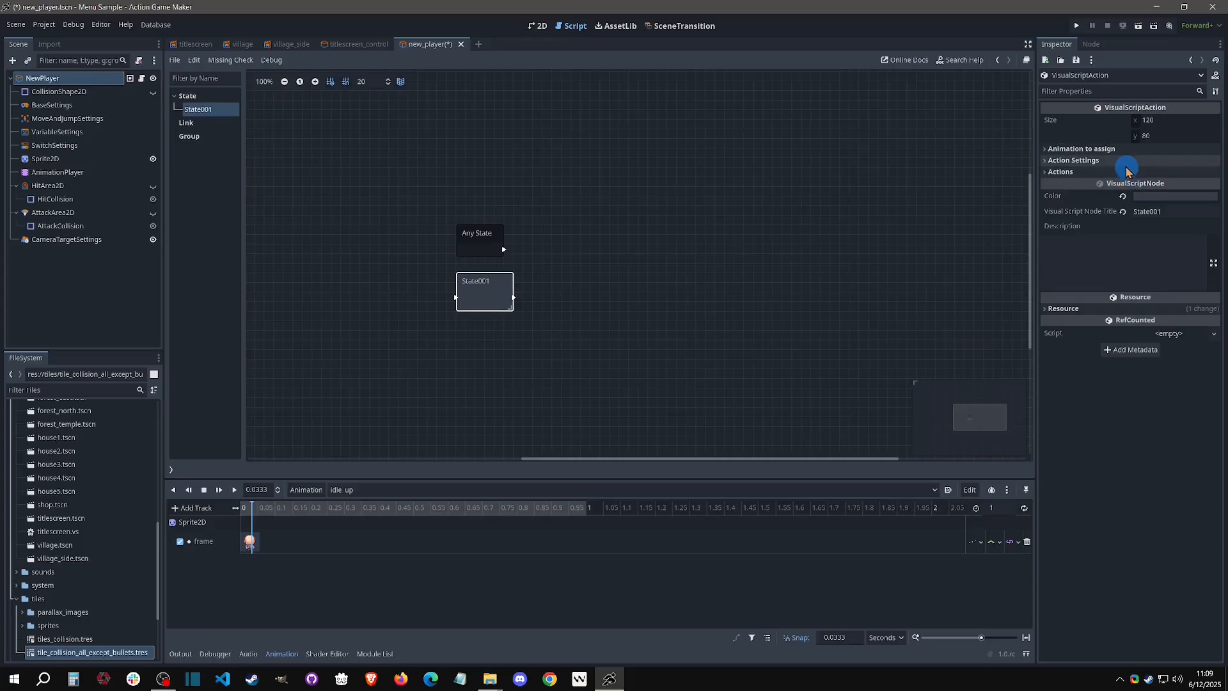
{"action": "left_click", "coordinate": [1104, 150]}
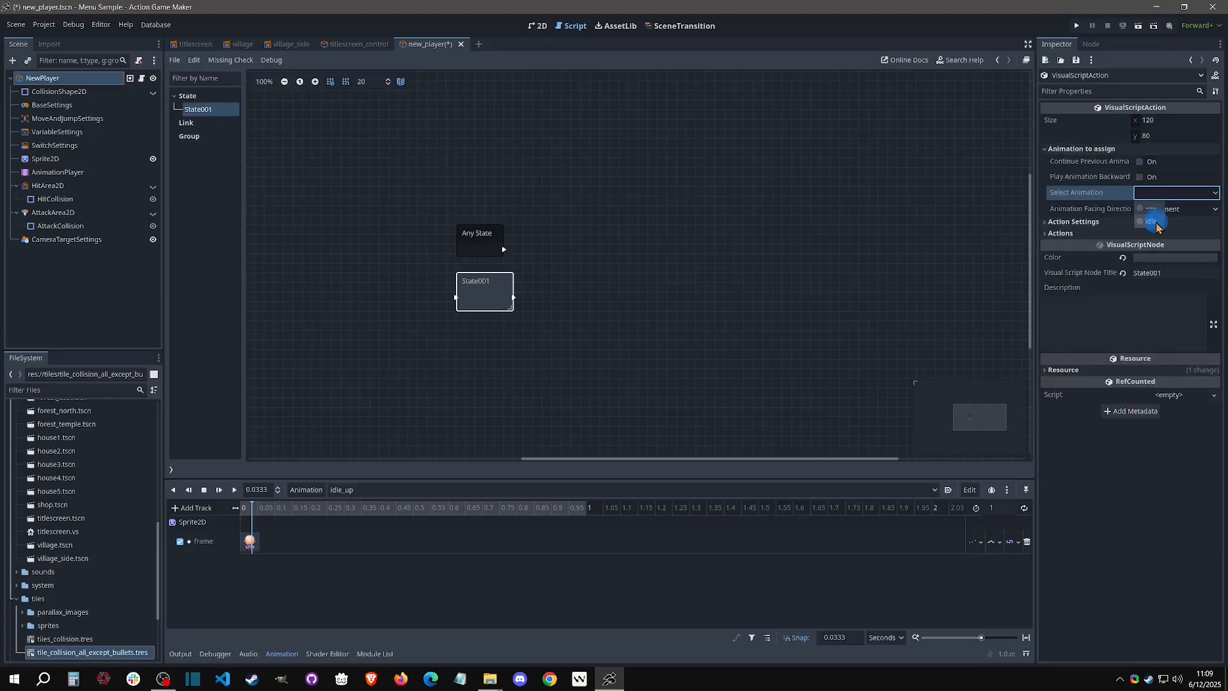
{"action": "left_click", "coordinate": [1113, 193]}
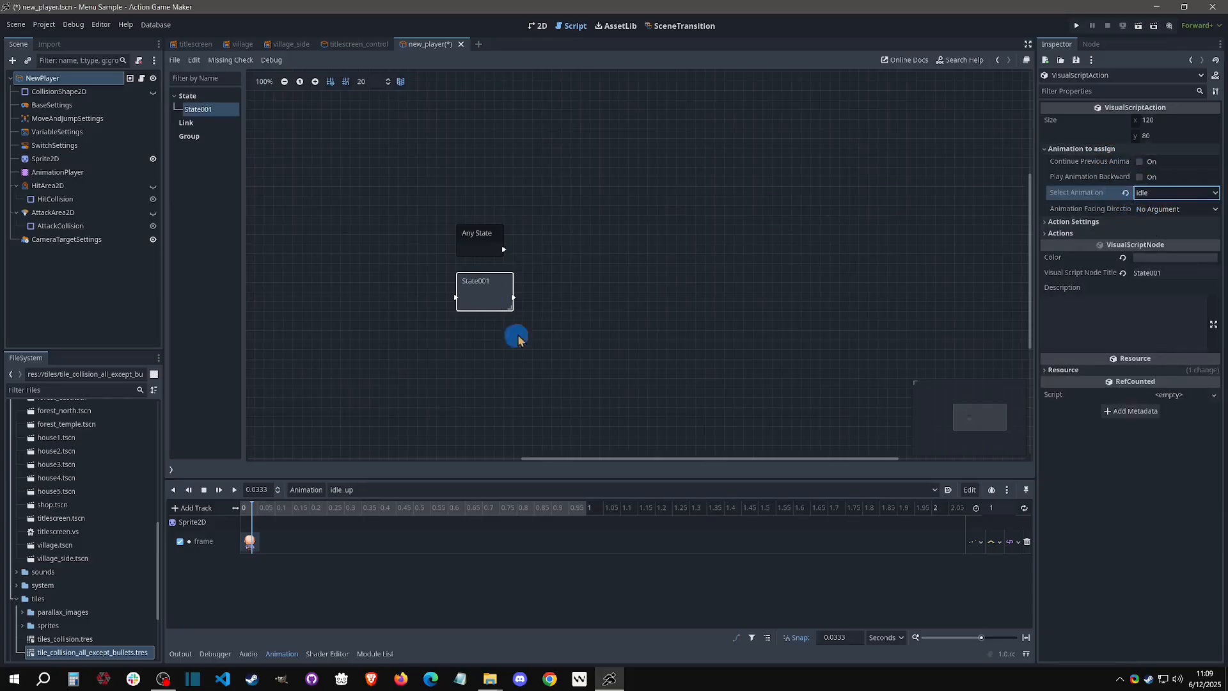
{"action": "left_click", "coordinate": [1163, 277]}
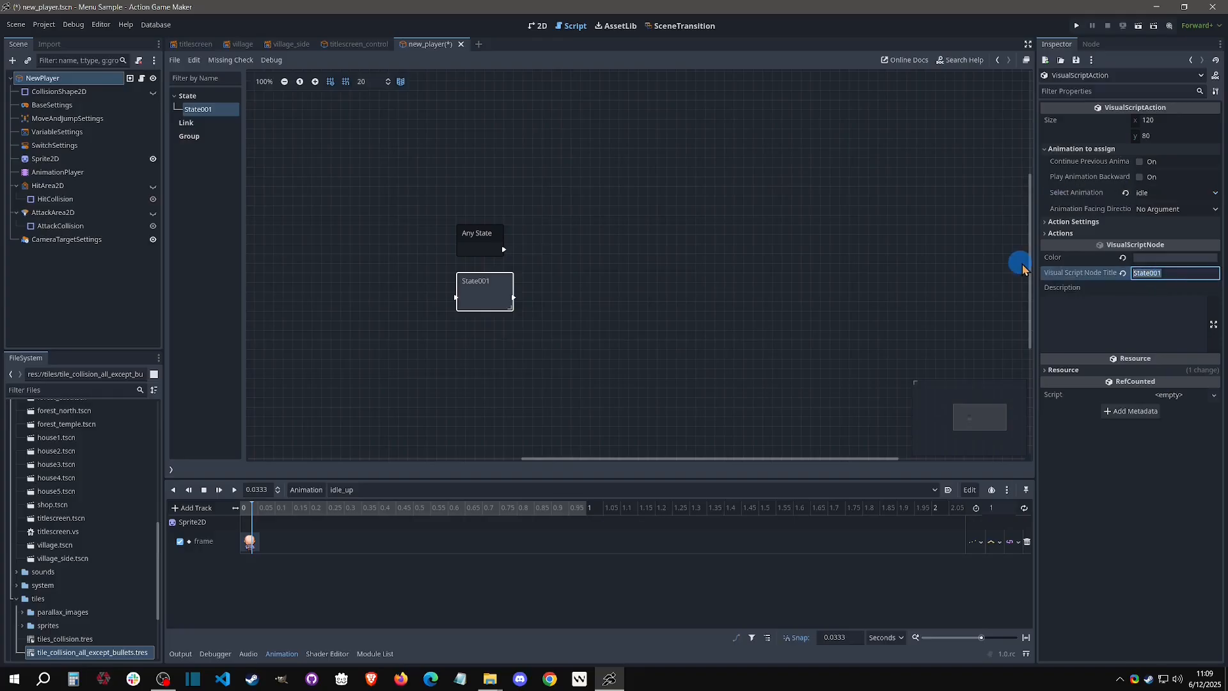
{"action": "type", "text": "idl"}
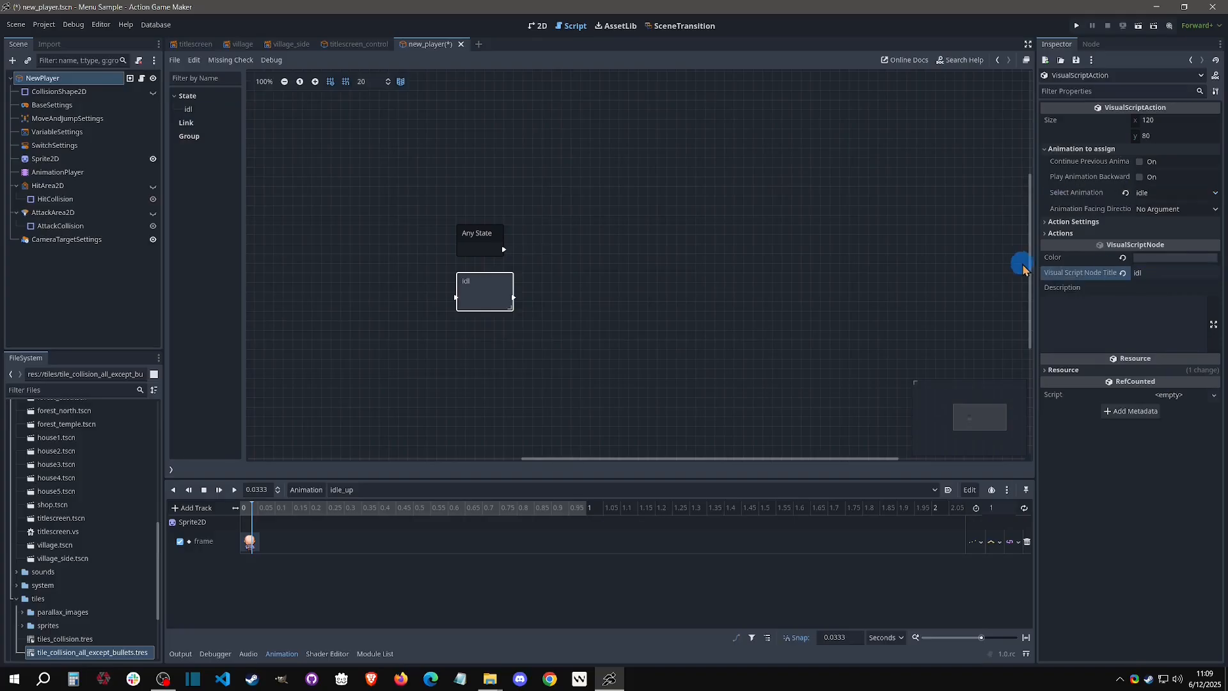
{"action": "left_click", "coordinate": [1171, 274]}
- Open the village_side scene in the 2D editor
{"action": "left_click", "coordinate": [289, 44]}
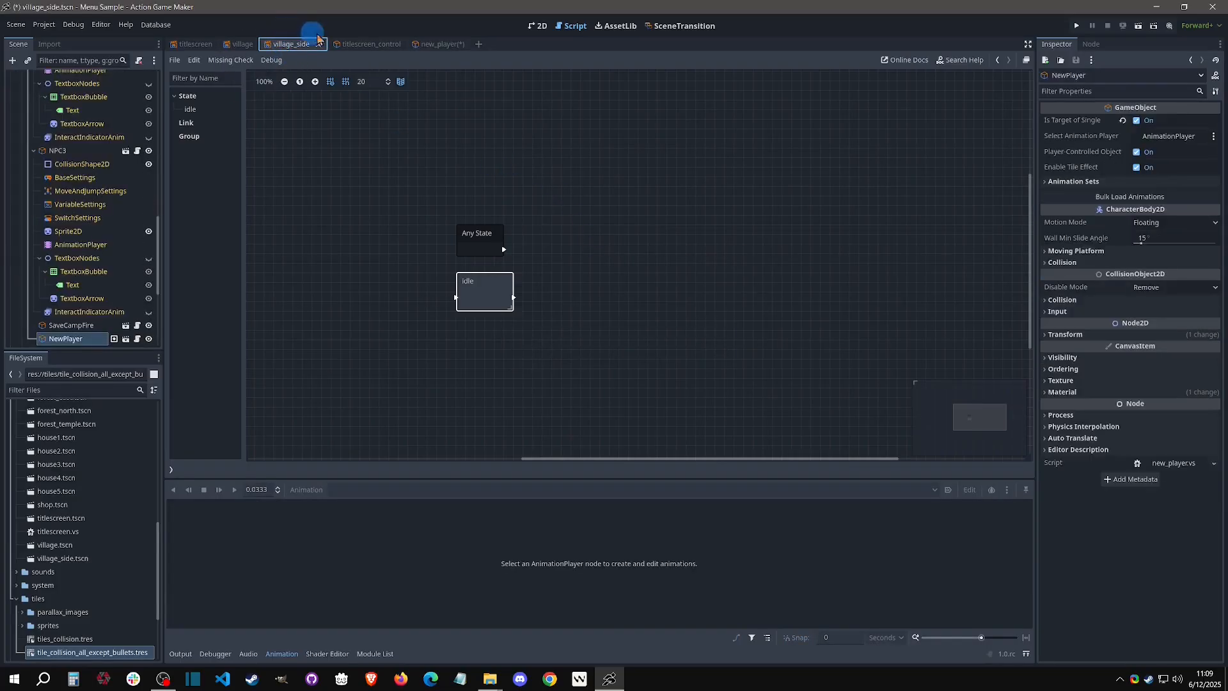
{"action": "left_click", "coordinate": [537, 26]}
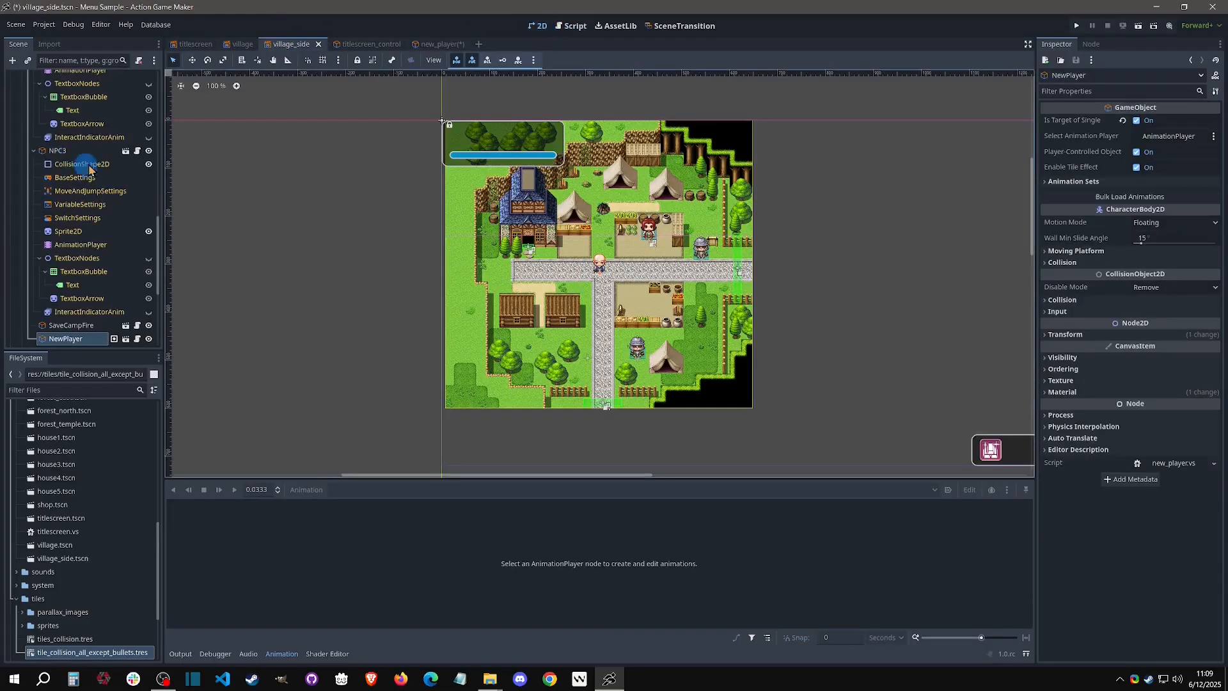
{"action": "scroll", "coordinate": [77, 176], "scroll_direction": "up", "scroll_amount": 5}
{"action": "scroll", "coordinate": [85, 183], "scroll_direction": "up", "scroll_amount": 2}
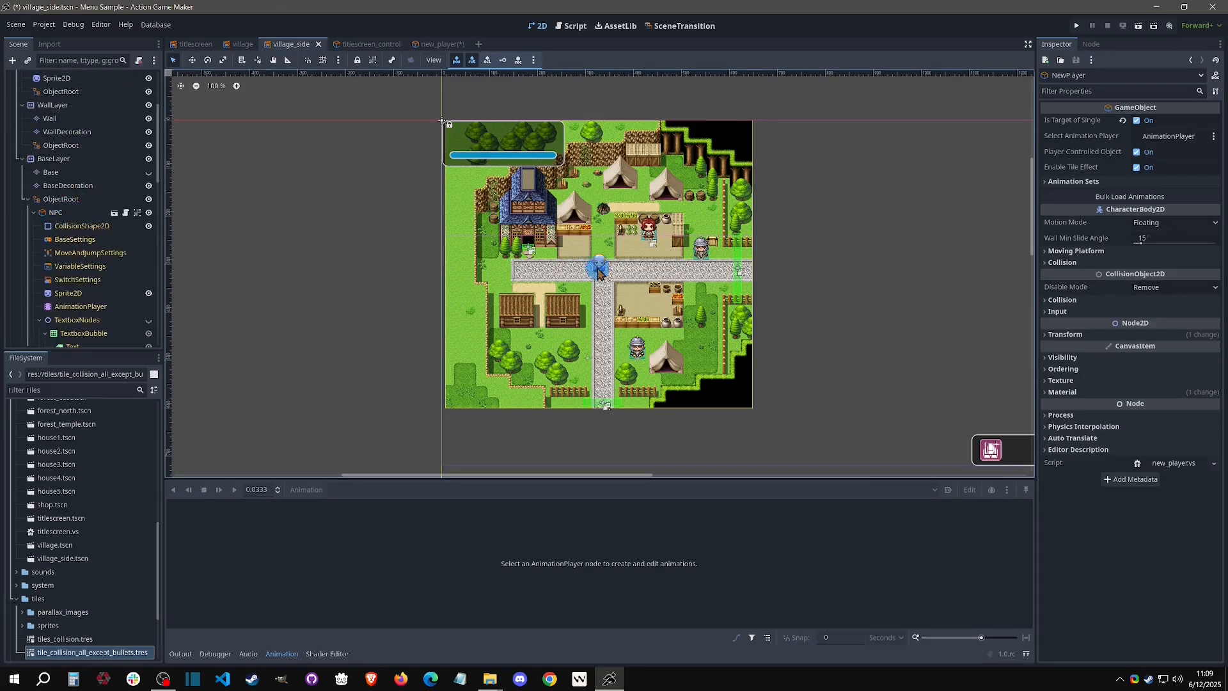
- Instantiate the new_player scene on the stone path beside the existing NewPlayer
{"action": "right_click", "coordinate": [618, 269]}
{"action": "left_click", "coordinate": [634, 291]}
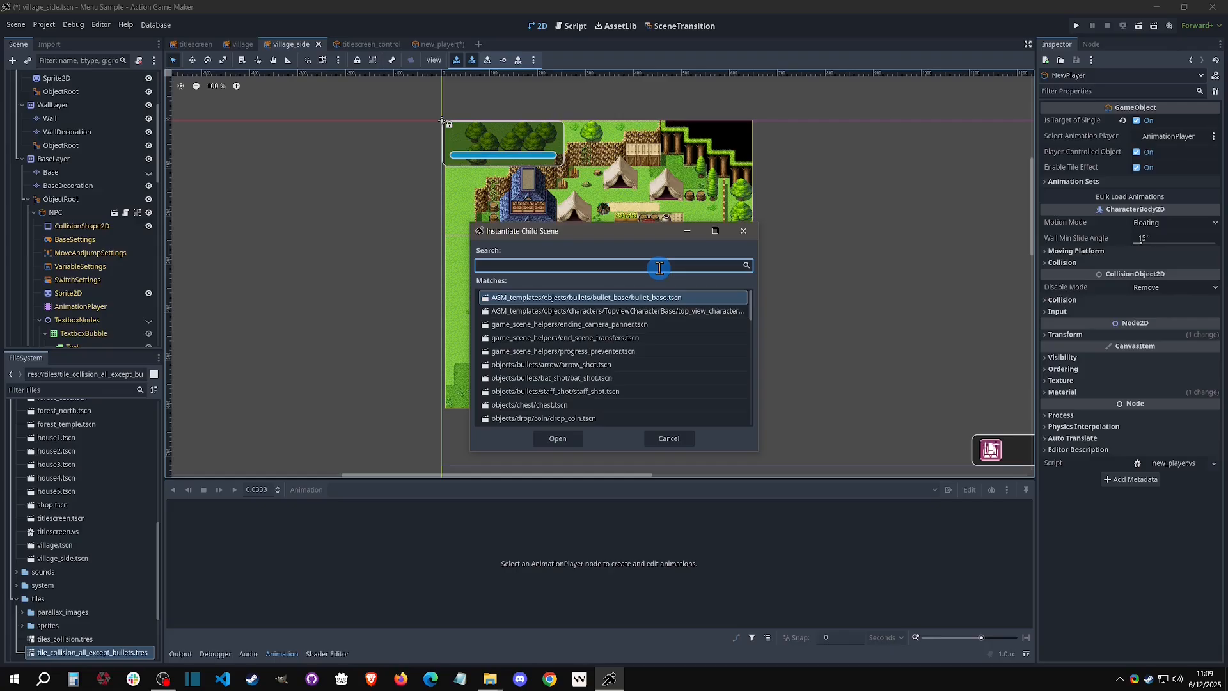
{"action": "type", "text": "new"}
{"action": "key", "text": "Return"}
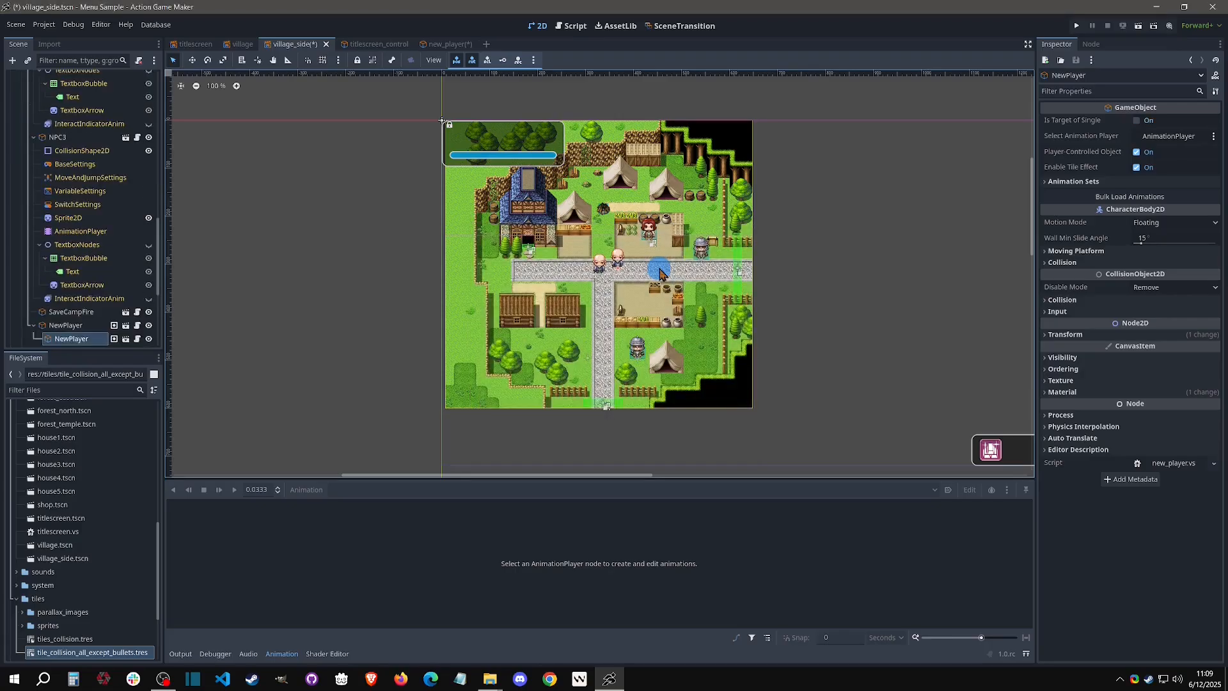
- Delete the existing NewPlayer node together with the copy nested under it
{"action": "key", "text": "Delete"}
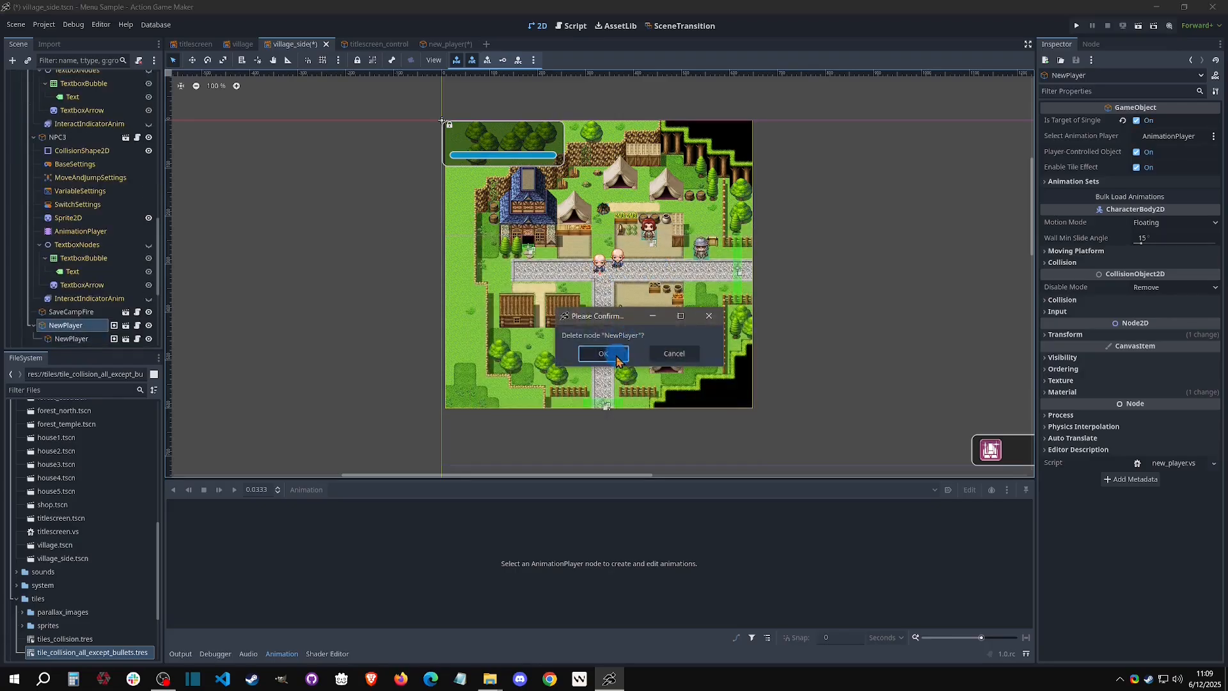
{"action": "left_click", "coordinate": [614, 355]}
- Instantiate the new_player scene as a child of ObjectRoot in village_side, on the stone path junction
{"action": "scroll", "coordinate": [80, 300], "scroll_direction": "up", "scroll_amount": 10}
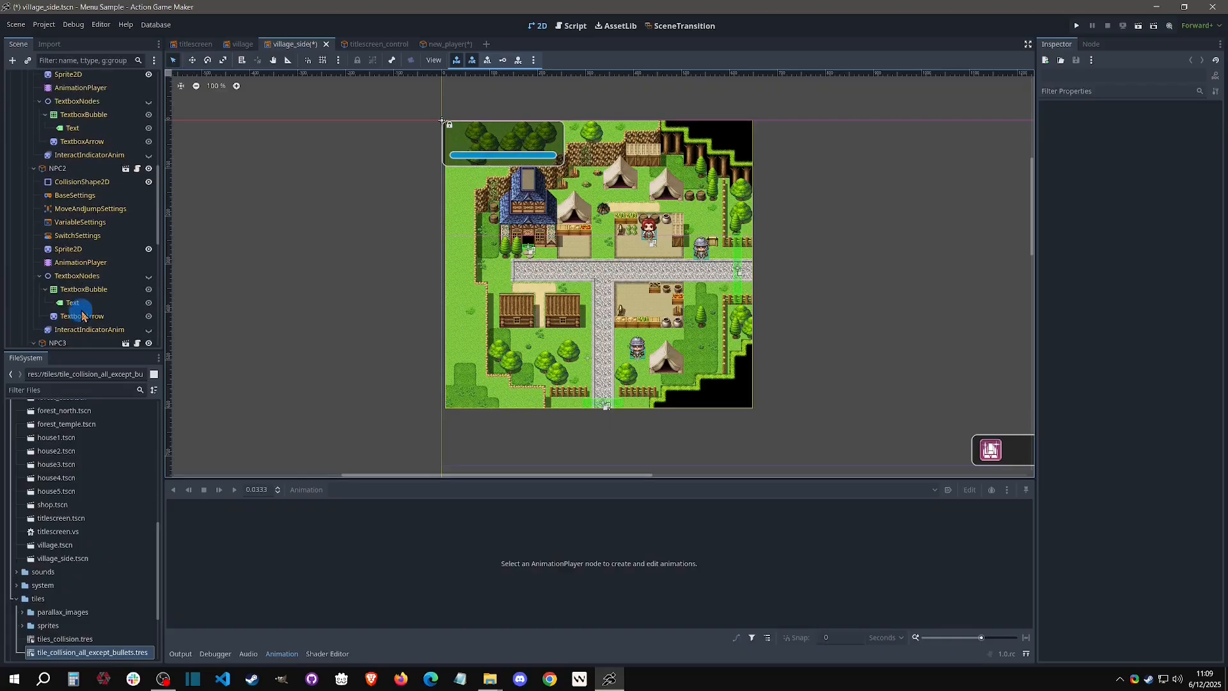
{"action": "left_click", "coordinate": [60, 117]}
{"action": "right_click", "coordinate": [604, 276]}
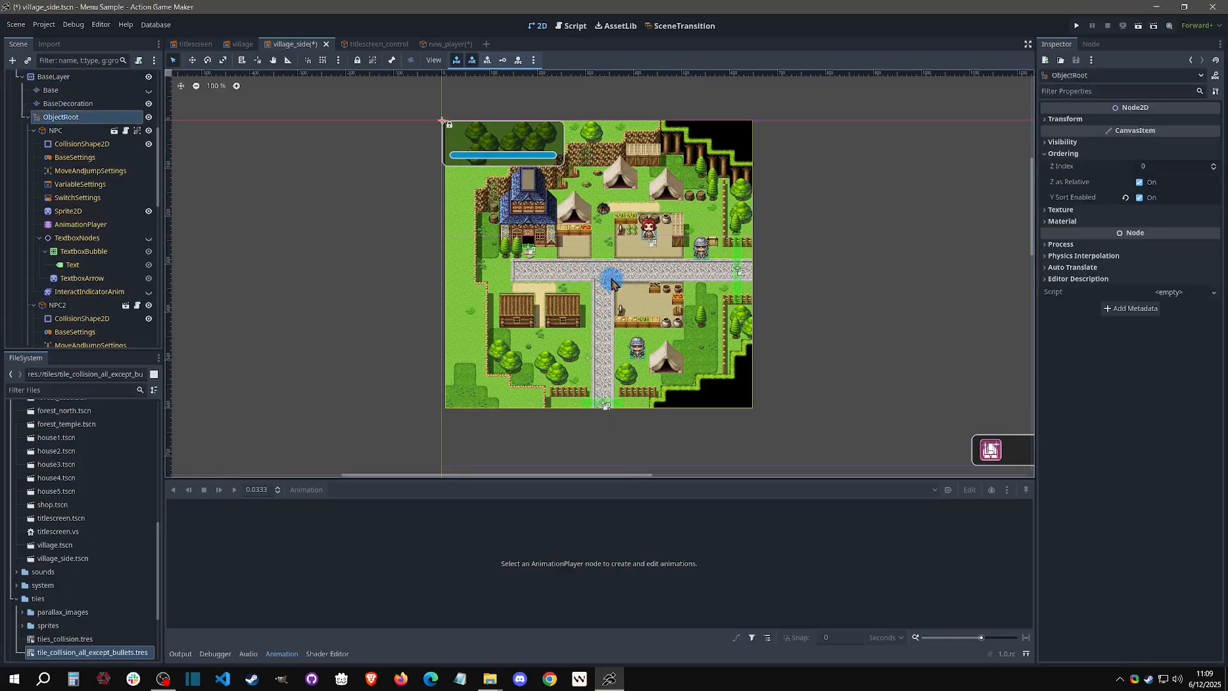
{"action": "left_click", "coordinate": [625, 299]}
{"action": "type", "text": "new"}
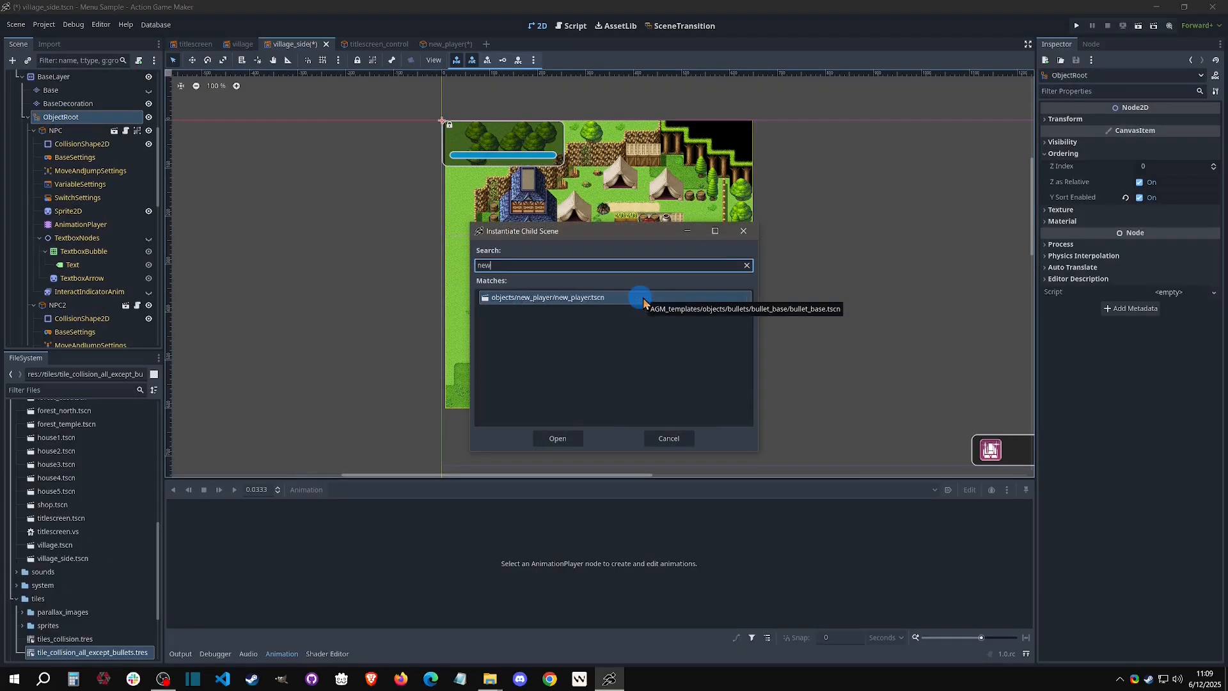
{"action": "key", "text": "Return"}
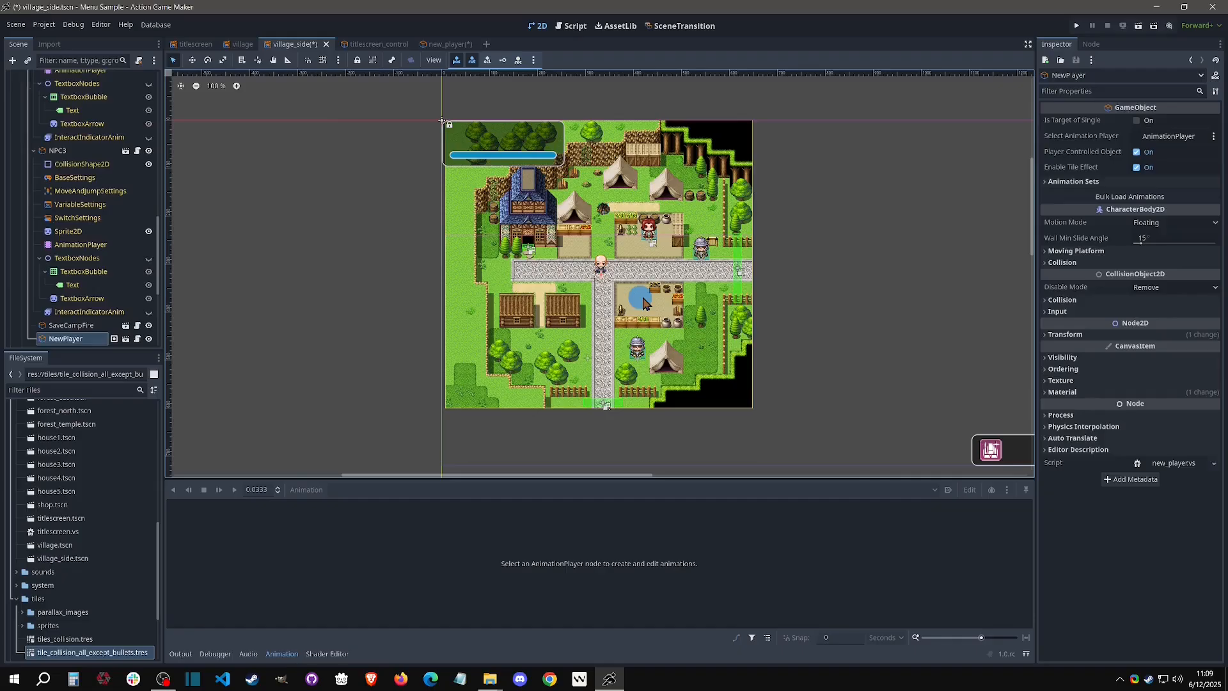
- Set village_side as the start scene in the scene transition graph and return to the 2D editor
{"action": "left_click", "coordinate": [670, 26]}
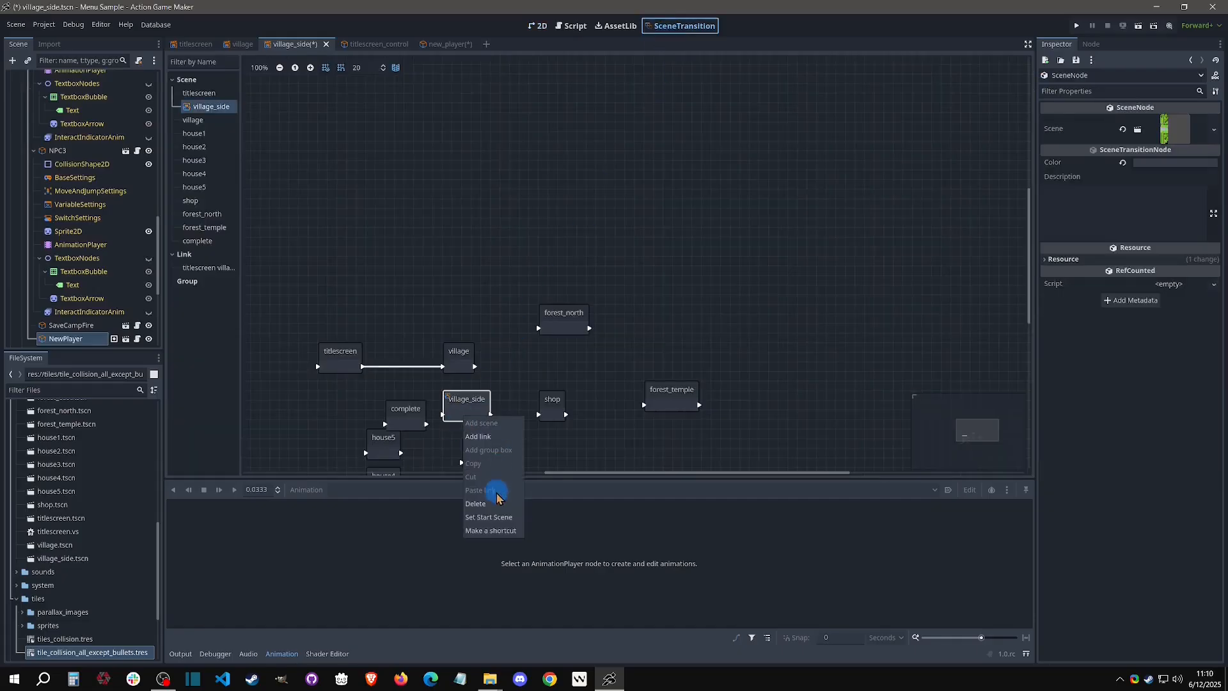
{"action": "left_click", "coordinate": [486, 523]}
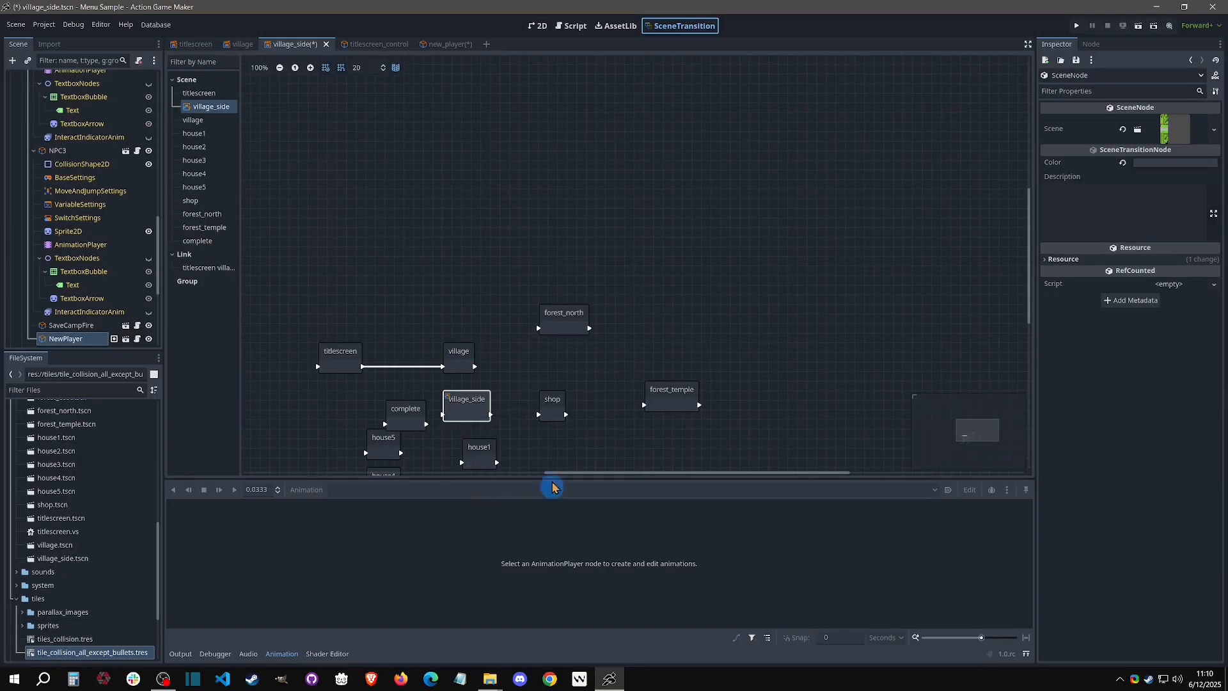
{"action": "left_click", "coordinate": [537, 26]}
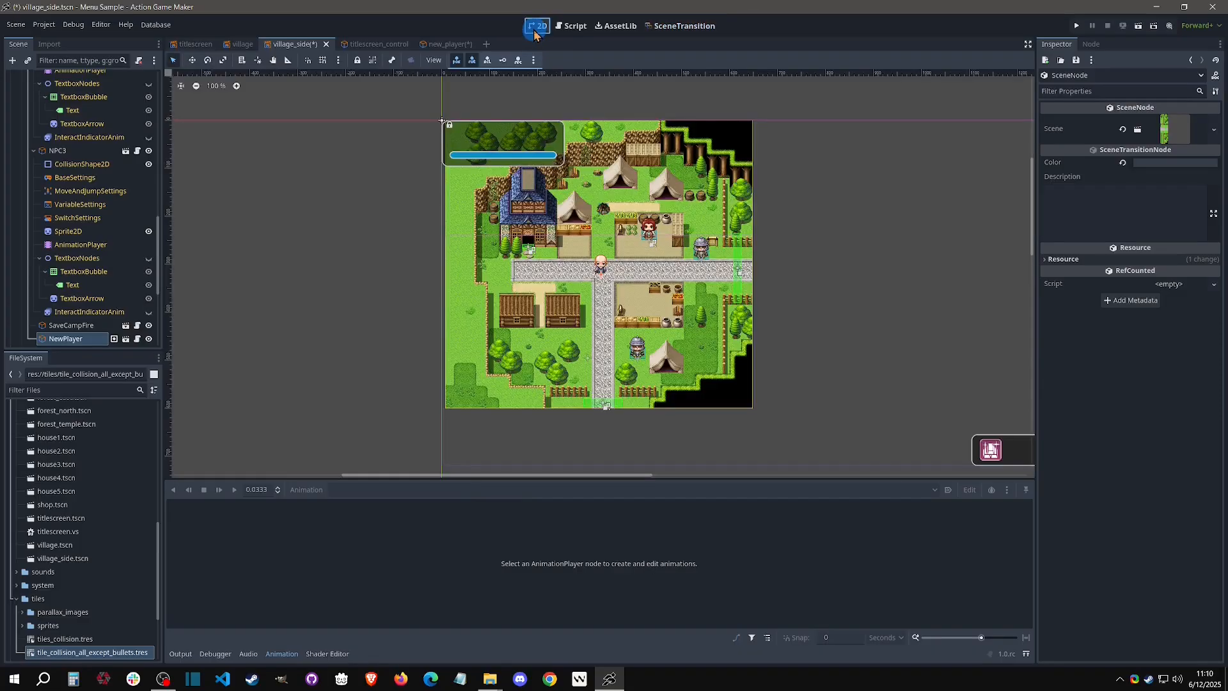
- Playtest the game, walking the player left, right, up and down to check its facing directions, and close the test
{"action": "left_click", "coordinate": [1076, 25]}
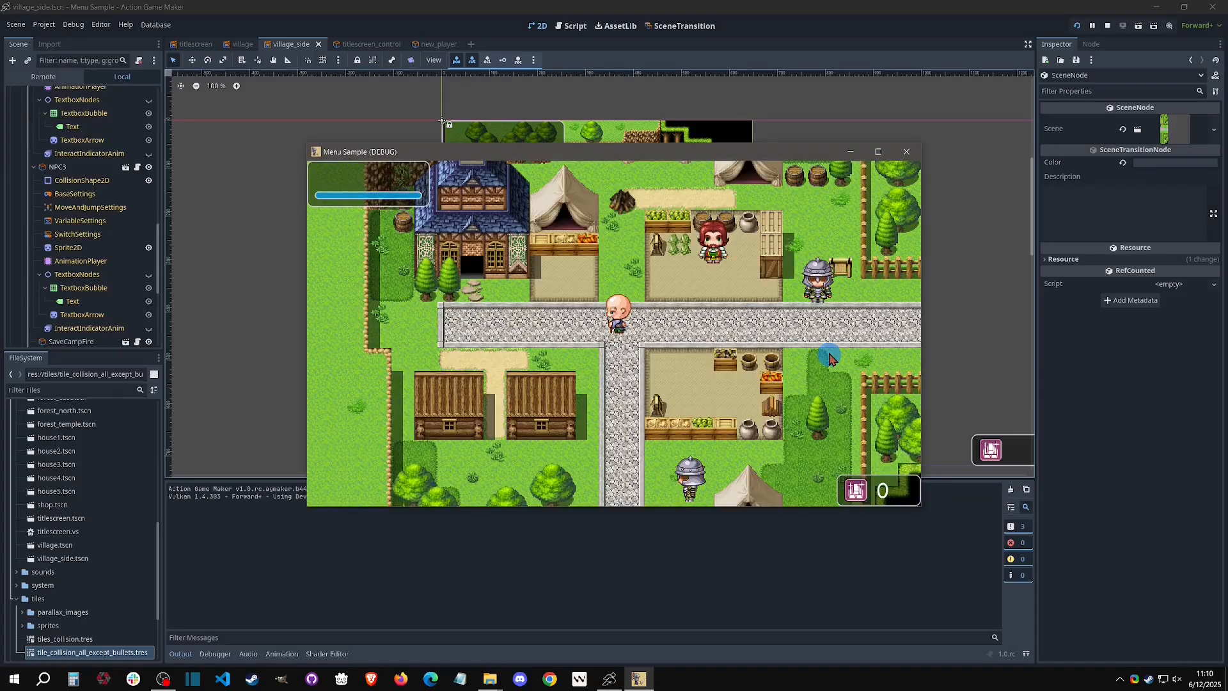
{"action": "key", "text": "Left"}
{"action": "key", "text": "Left"}
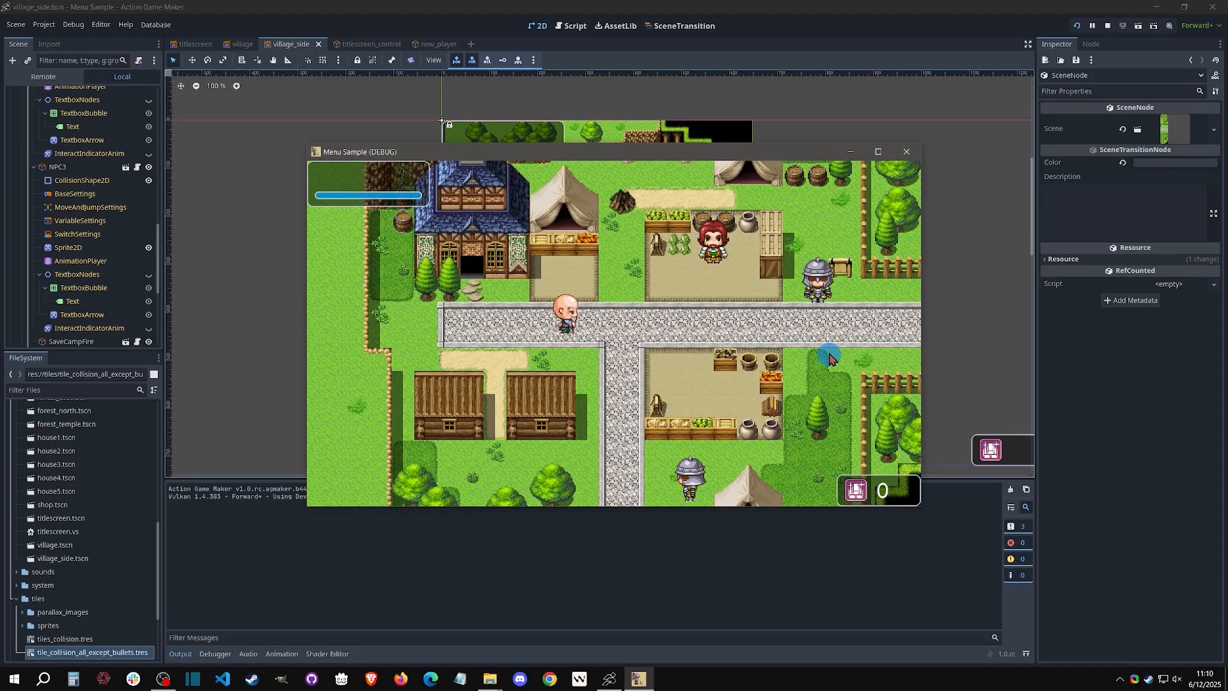
{"action": "key", "text": "Right"}
{"action": "key", "text": "Left"}
{"action": "key", "text": "Right"}
{"action": "key", "text": "Left"}
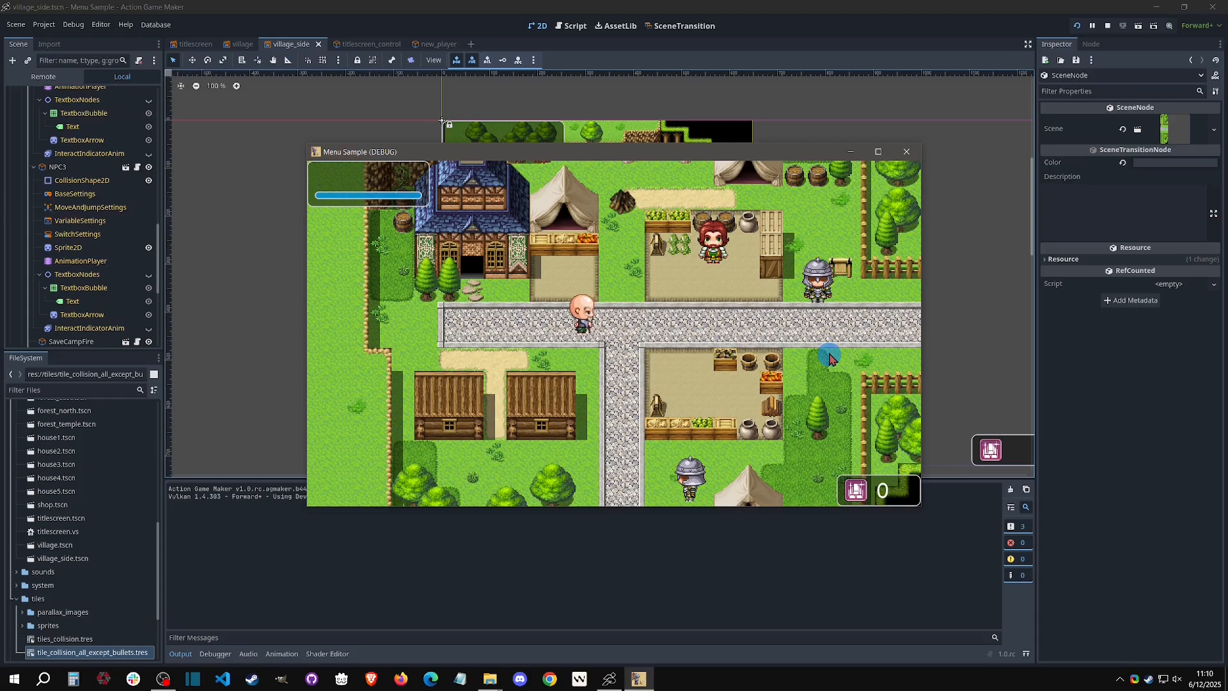
{"action": "key", "text": "Right"}
{"action": "key", "text": "Left"}
{"action": "key", "text": "Right"}
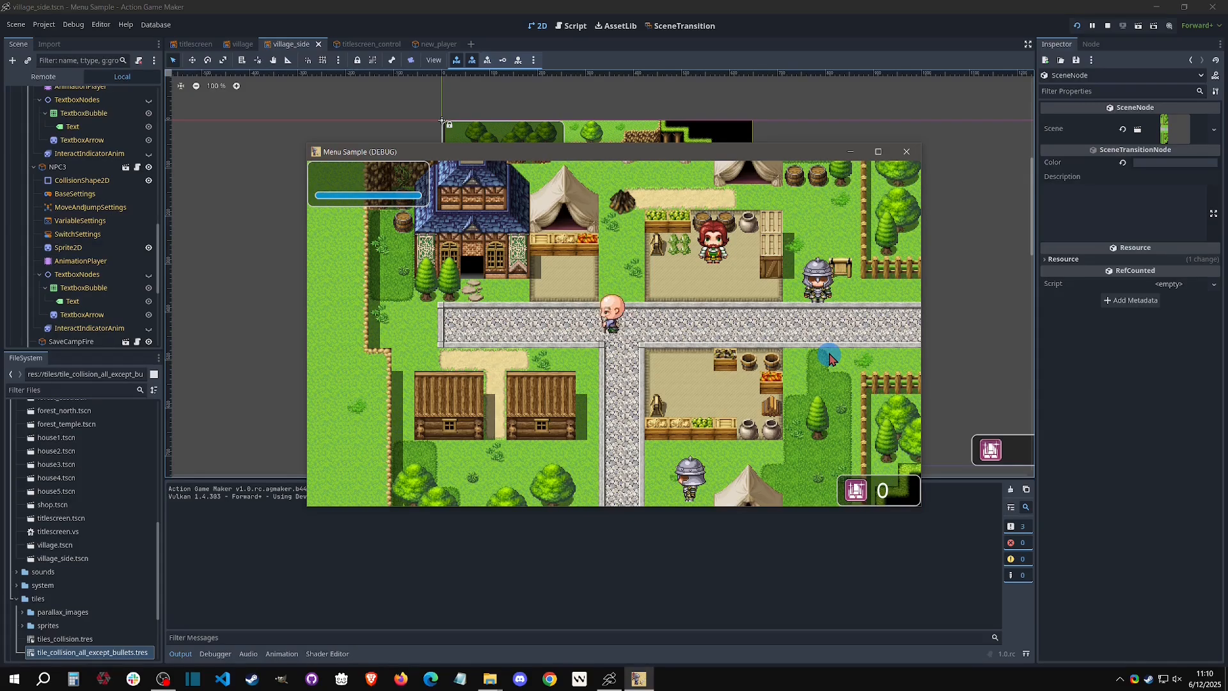
{"action": "key", "text": "Up"}
{"action": "key", "text": "Down"}
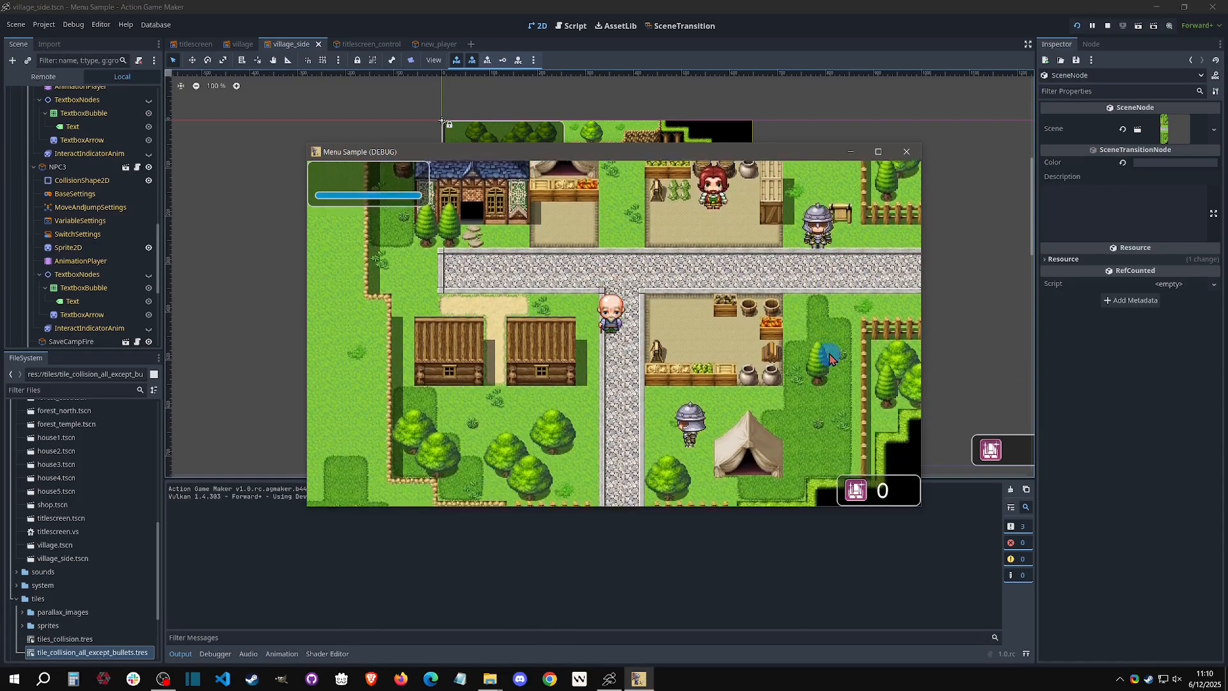
{"action": "key", "text": "Left"}
{"action": "key", "text": "Up"}
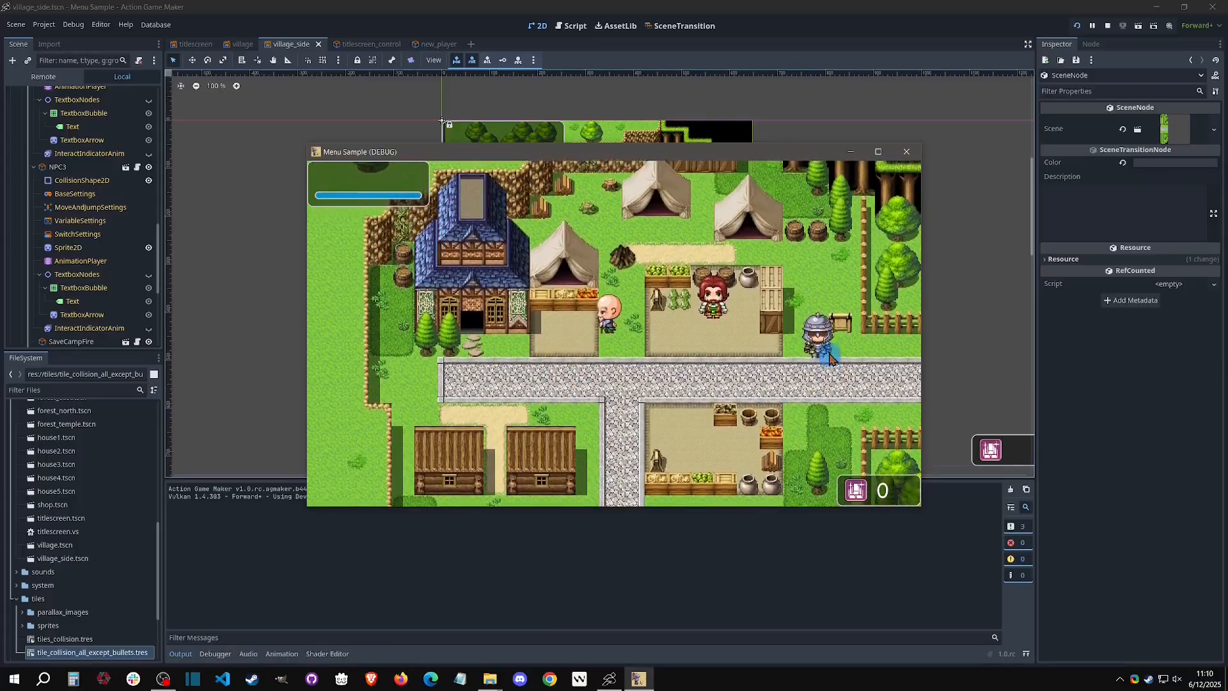
{"action": "key", "text": "Down"}
{"action": "key", "text": "Left"}
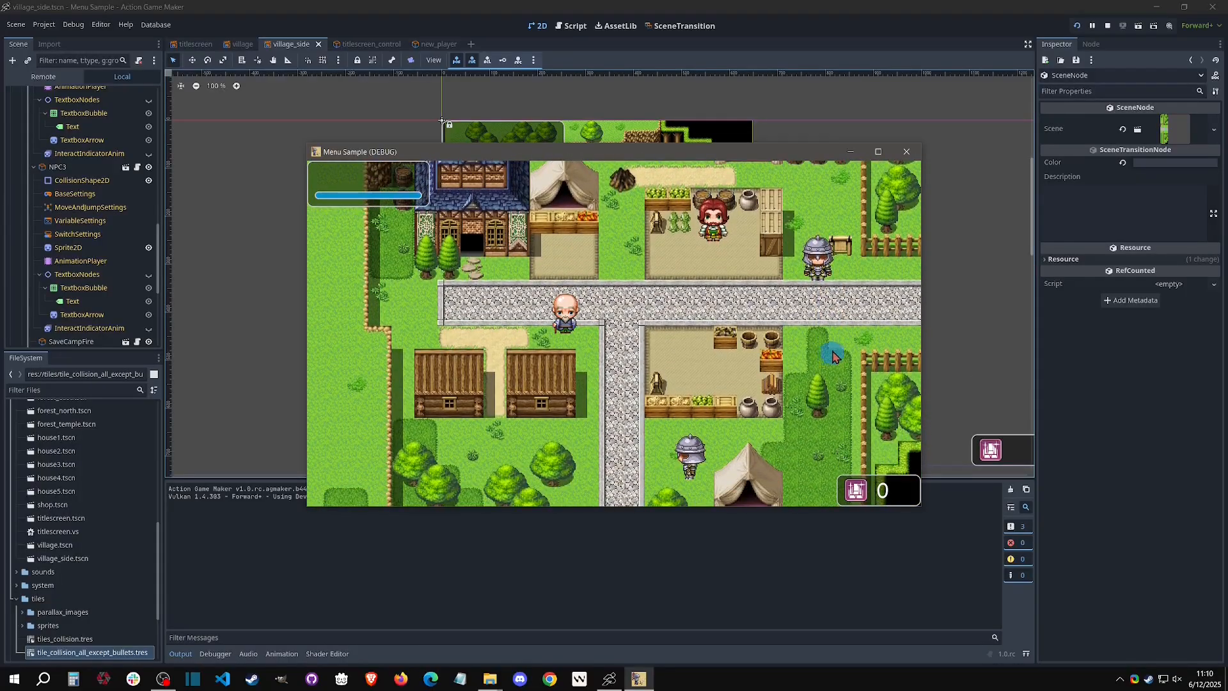
{"action": "left_click", "coordinate": [906, 151]}
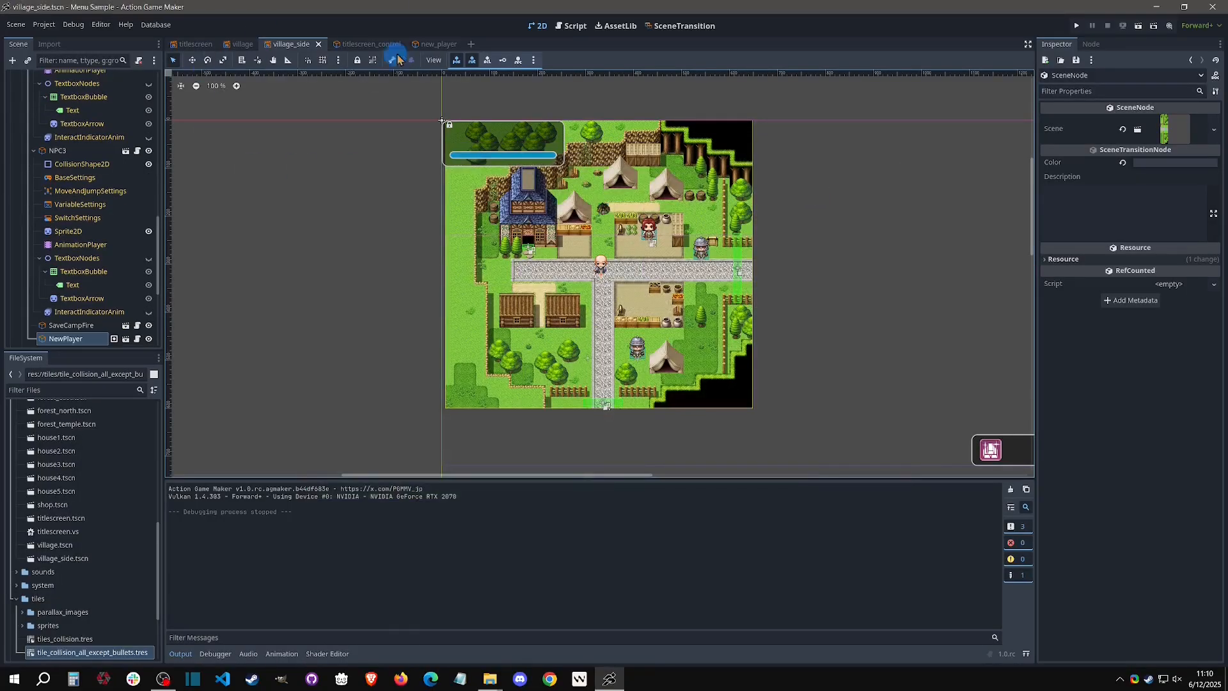
- In new_player's idle_right animation, set the Sprite2D frame to 4 and key it at time 0
{"action": "left_click", "coordinate": [428, 44]}
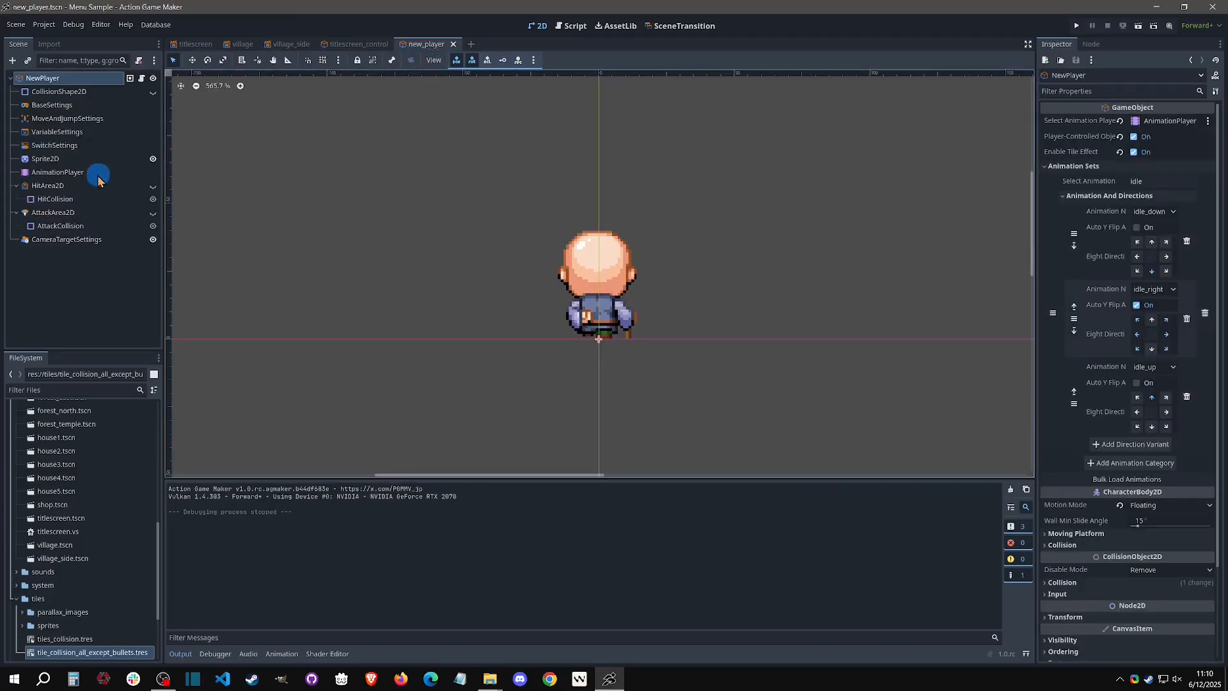
{"action": "left_click", "coordinate": [74, 172]}
{"action": "left_click", "coordinate": [361, 490]}
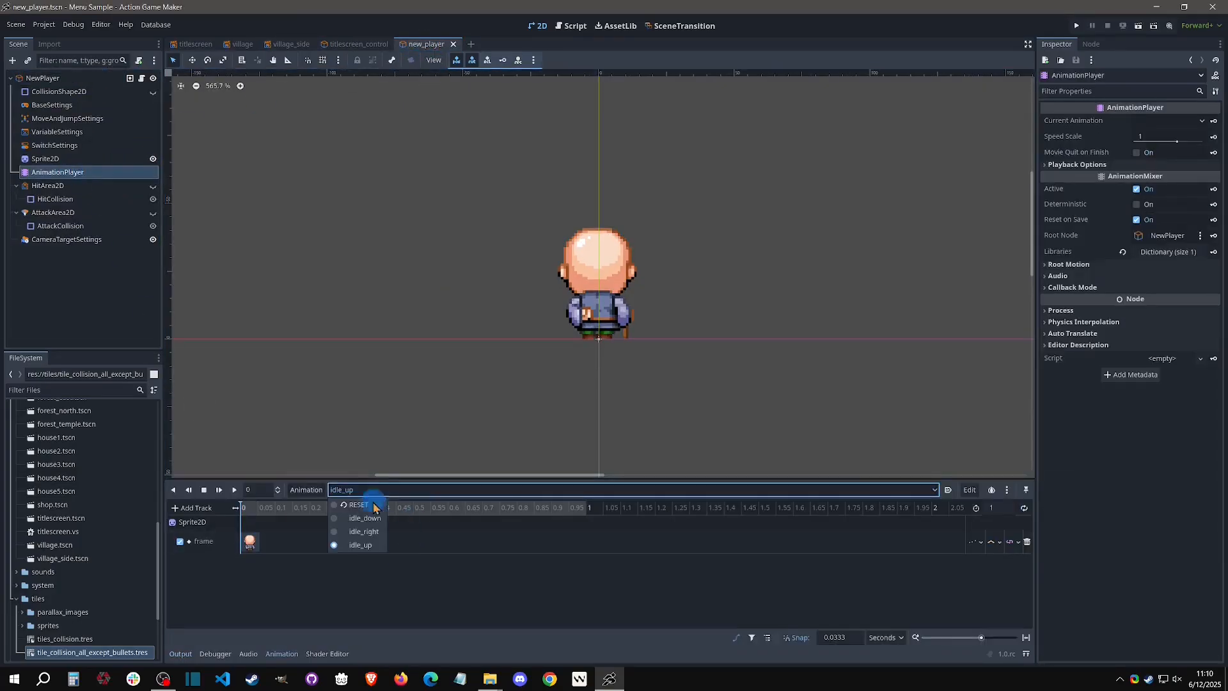
{"action": "left_click", "coordinate": [362, 539]}
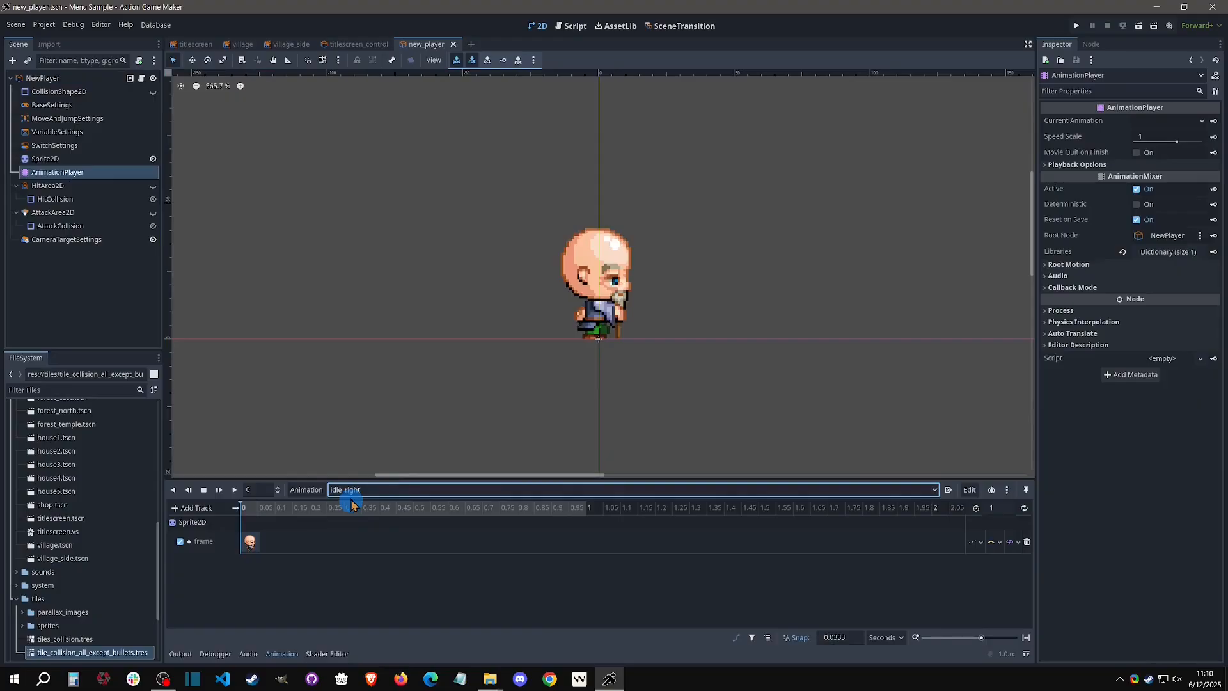
{"action": "left_click", "coordinate": [39, 158]}
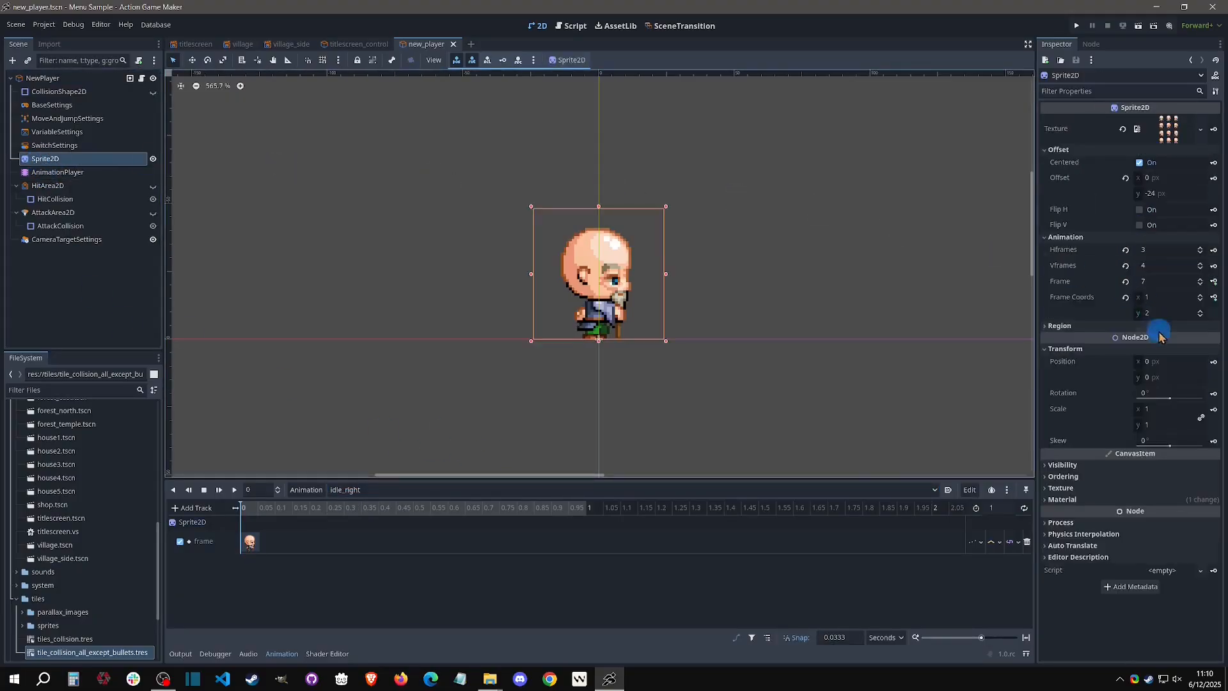
{"action": "left_click", "coordinate": [1201, 278]}
{"action": "left_click", "coordinate": [1201, 279]}
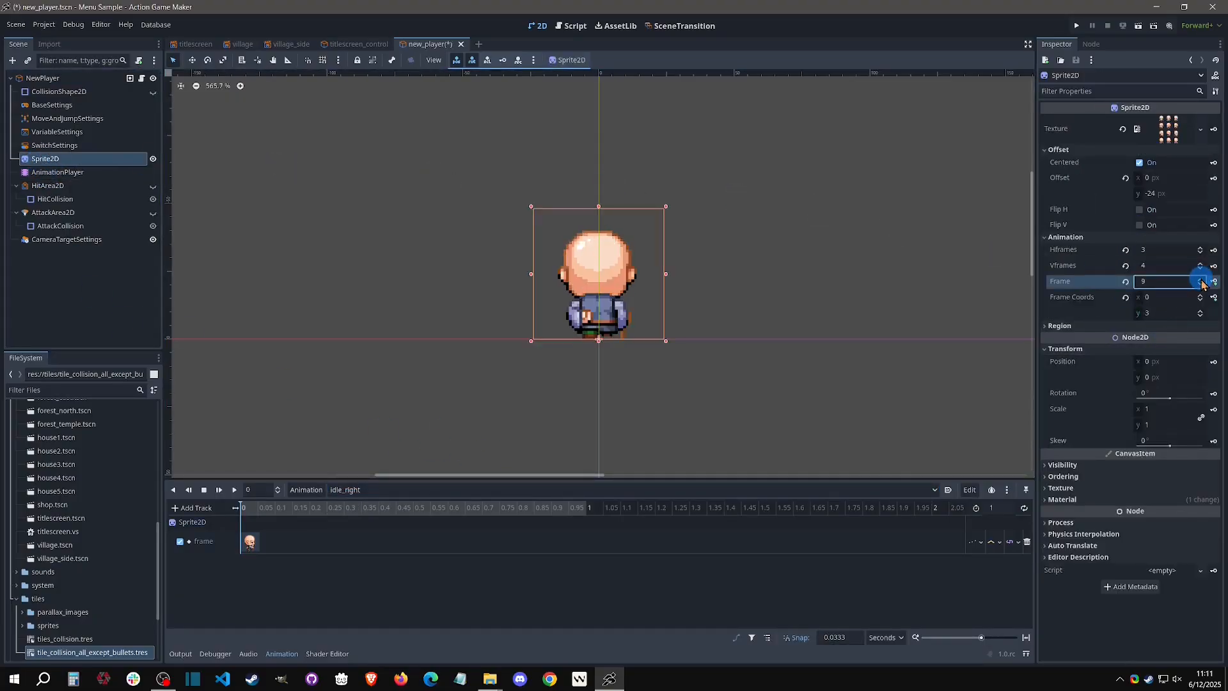
{"action": "left_click", "coordinate": [1201, 279]}
{"action": "left_click", "coordinate": [1201, 286]}
{"action": "left_click", "coordinate": [1201, 286]}
{"action": "left_click", "coordinate": [1201, 285]}
{"action": "left_click", "coordinate": [1201, 286]}
{"action": "left_click", "coordinate": [1200, 287]}
{"action": "left_click", "coordinate": [1201, 287]}
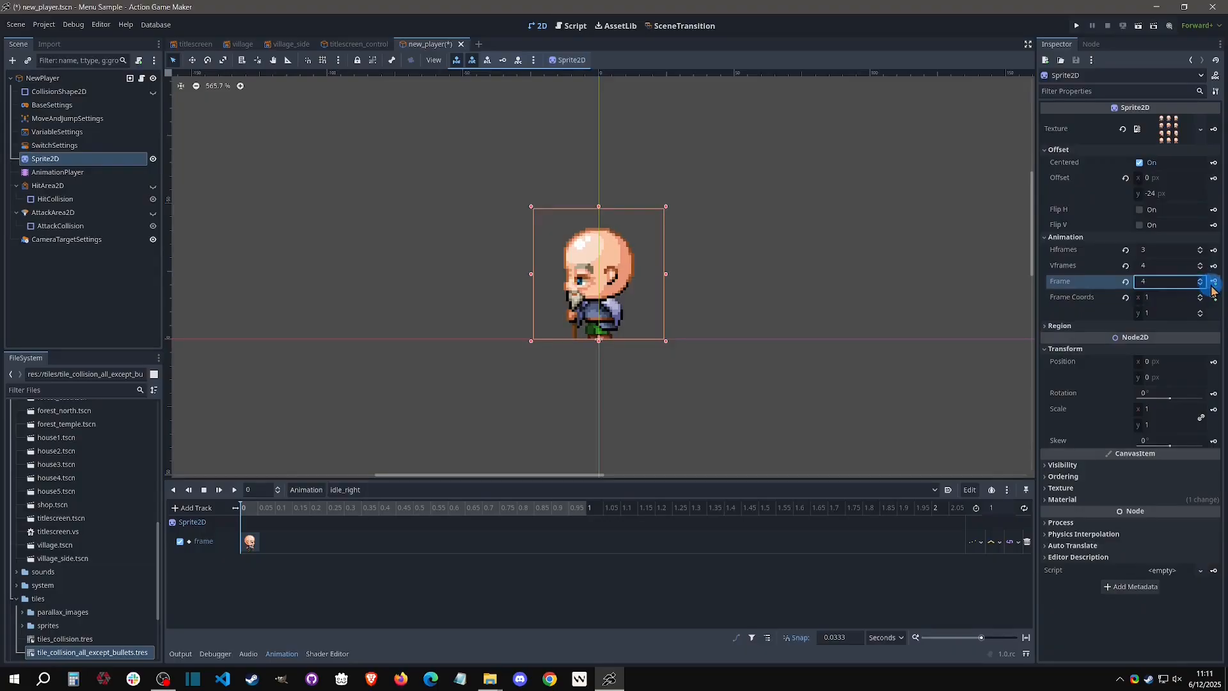
{"action": "left_click", "coordinate": [1213, 281]}
- Playtest the game again to check the player's facing with the changed idle_right frame, and close the test
{"action": "left_click", "coordinate": [1076, 25]}
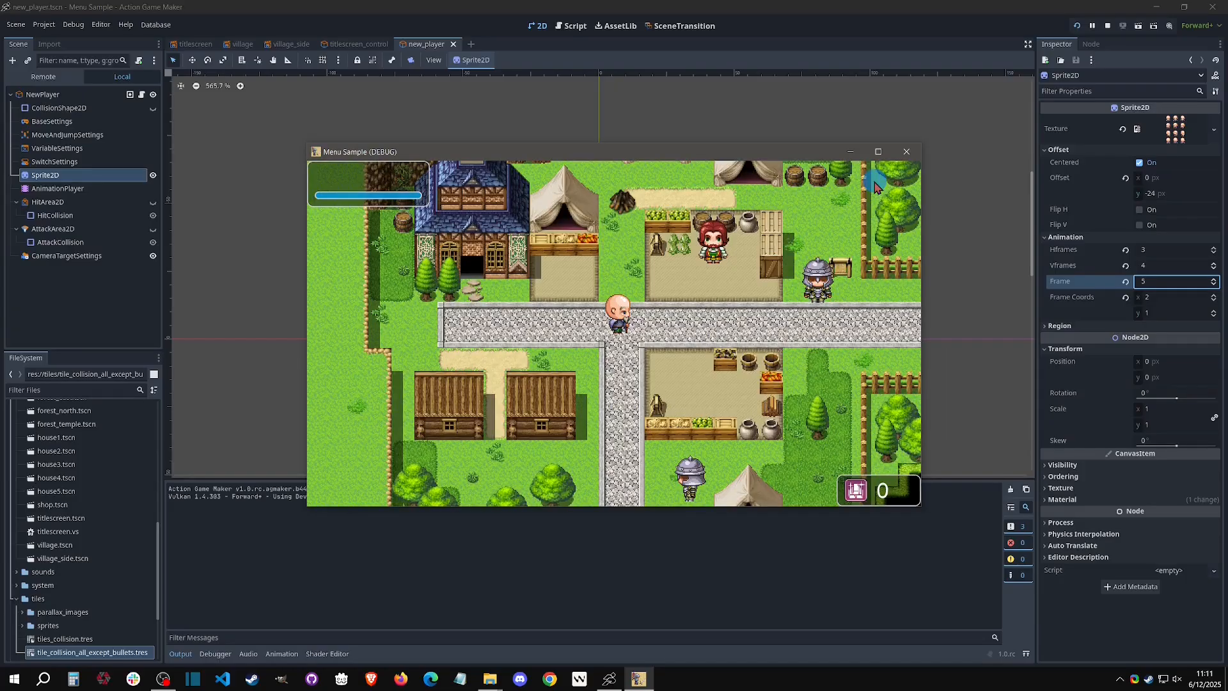
{"action": "key", "text": "Left"}
{"action": "key", "text": "Up"}
{"action": "key", "text": "Right"}
{"action": "key", "text": "Down"}
{"action": "key", "text": "Left"}
{"action": "key", "text": "Up"}
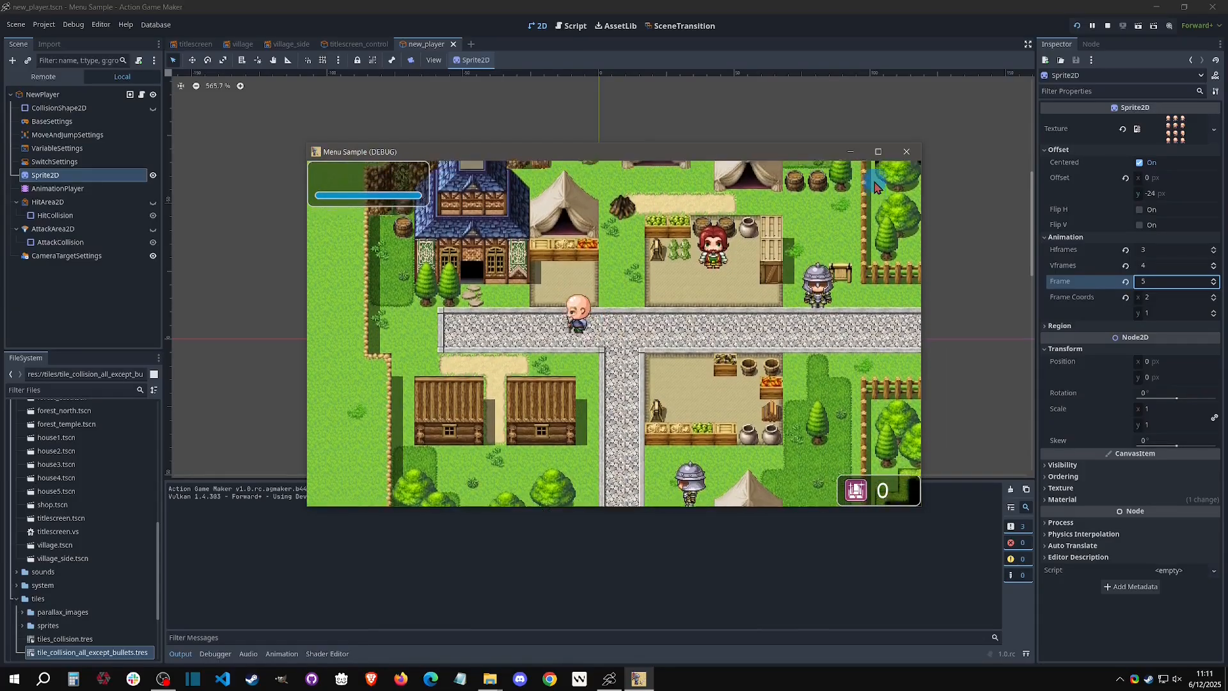
{"action": "key", "text": "Right"}
{"action": "key", "text": "Down"}
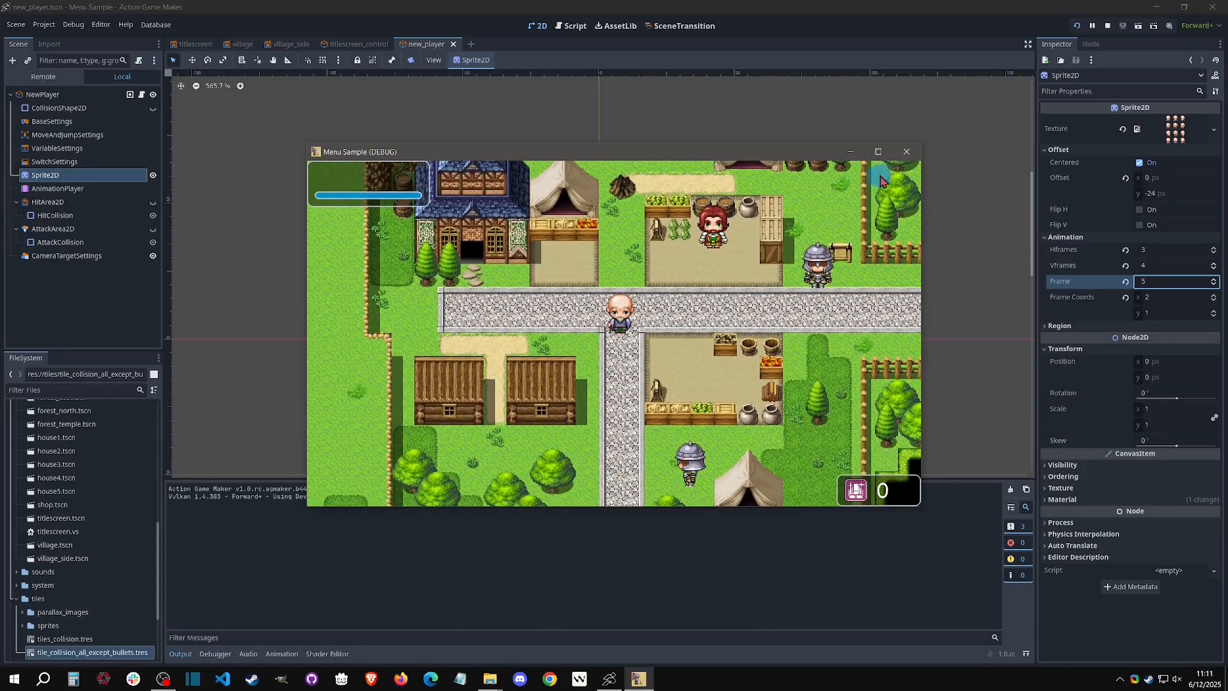
{"action": "left_click", "coordinate": [906, 152]}
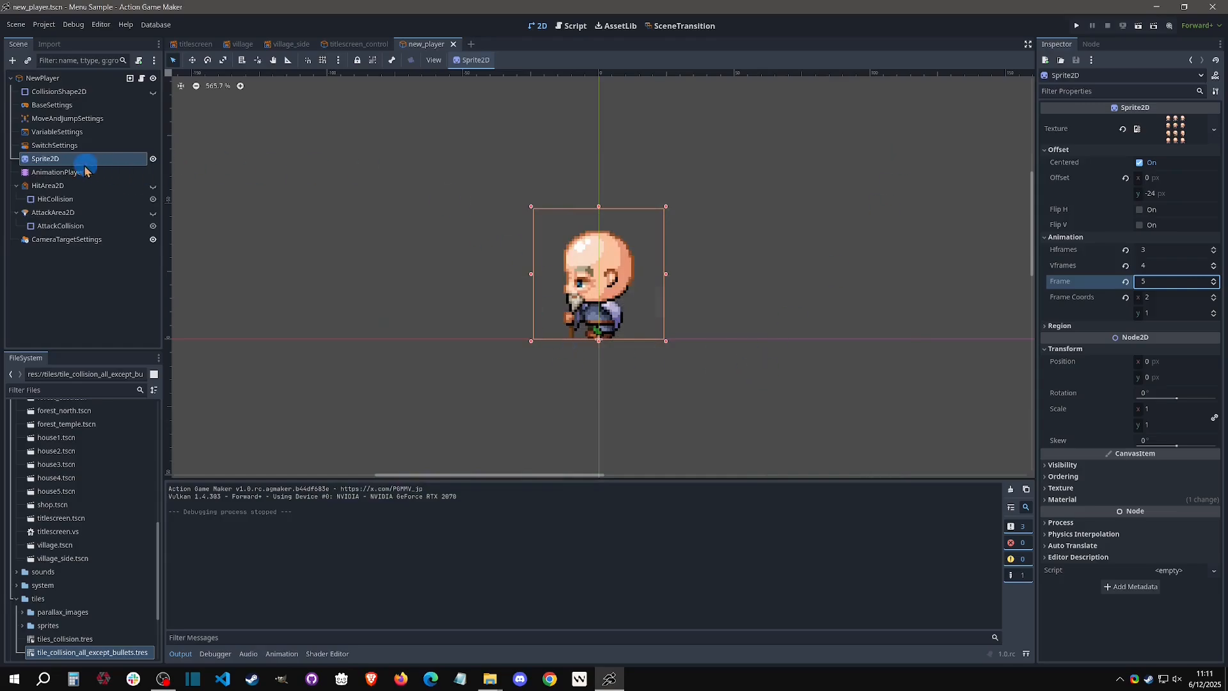
- In the idle_right animation, set the Sprite2D frame back to 7 and key it at time 0
{"action": "left_click", "coordinate": [68, 177]}
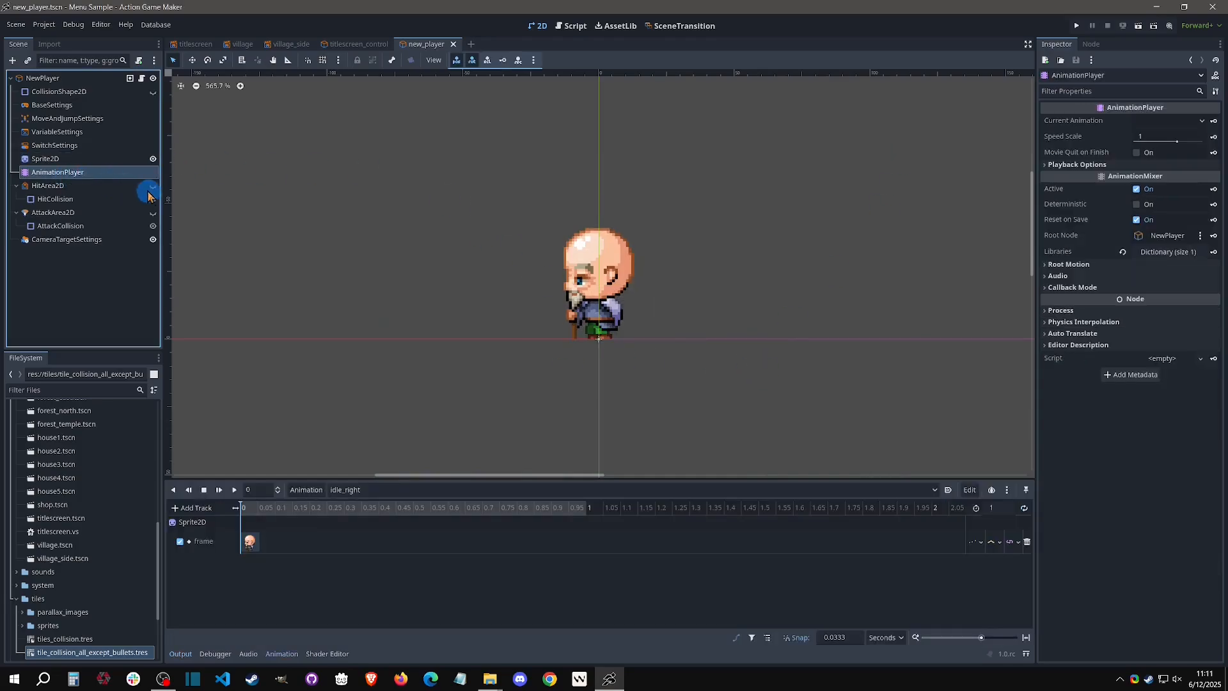
{"action": "left_click", "coordinate": [357, 489]}
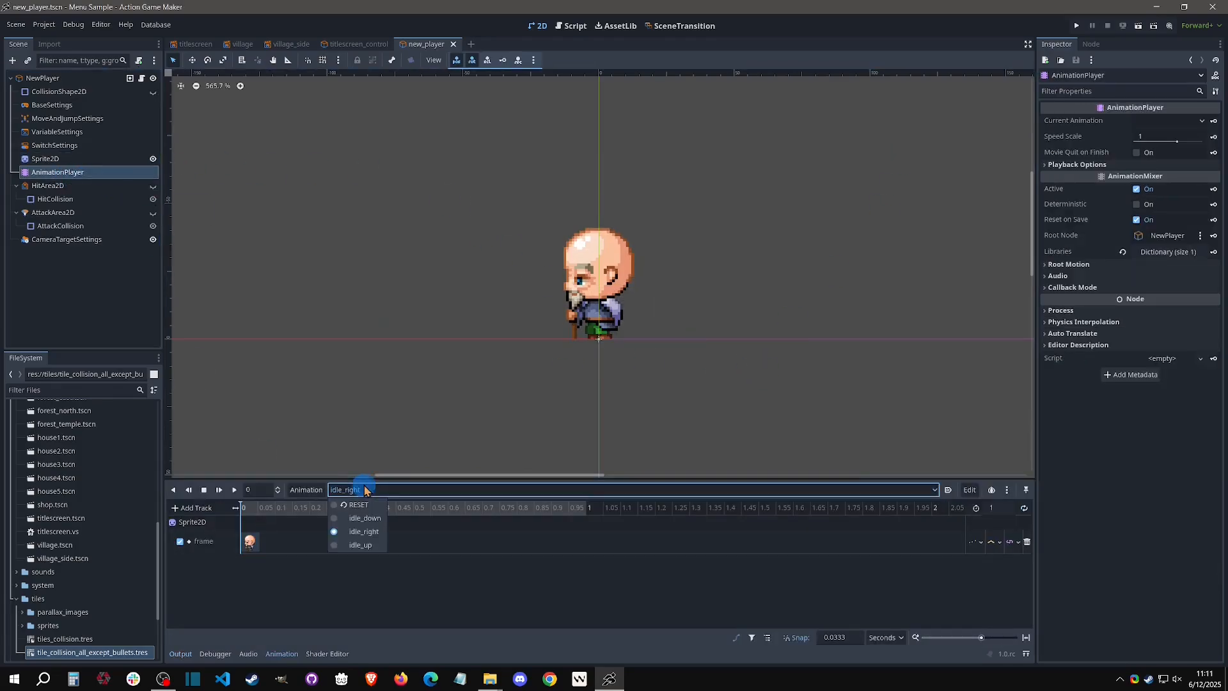
{"action": "left_click", "coordinate": [374, 533]}
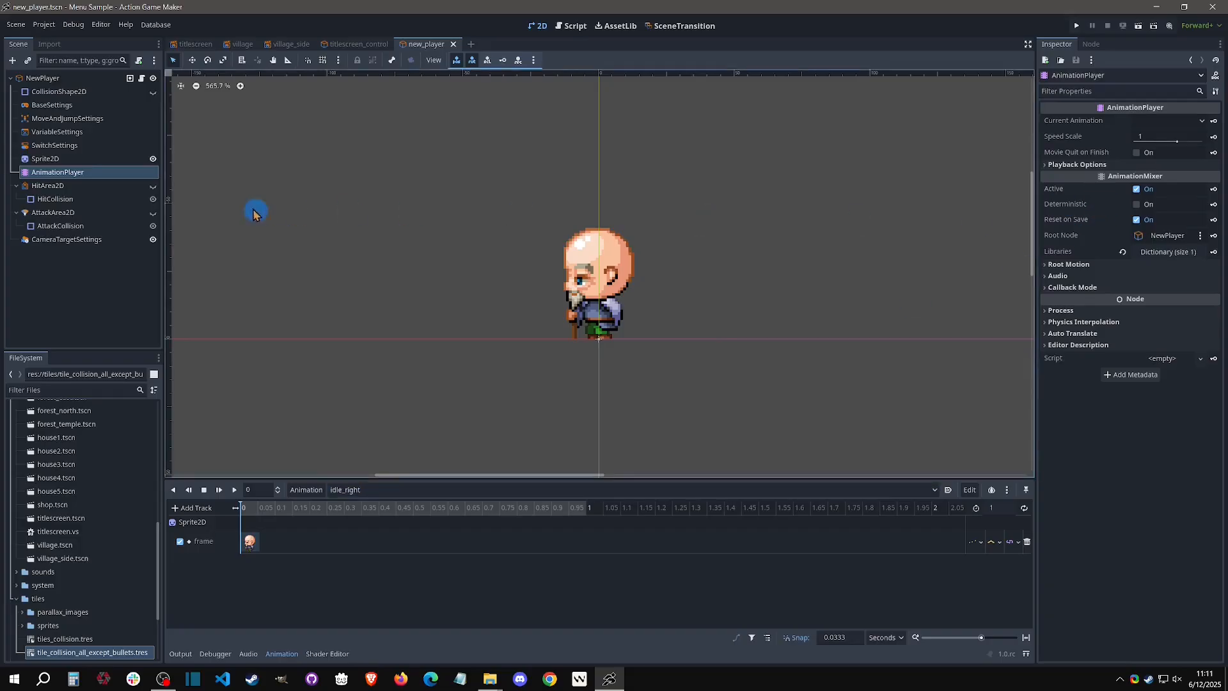
{"action": "left_click", "coordinate": [72, 158]}
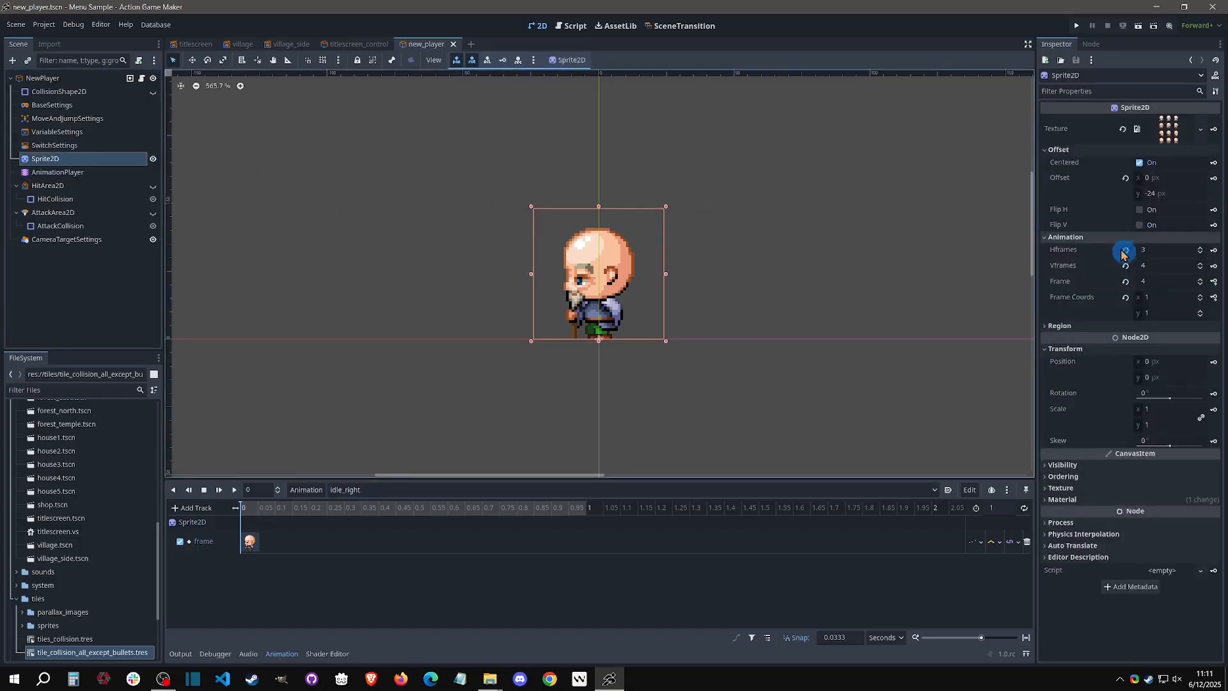
{"action": "left_click", "coordinate": [1200, 280]}
{"action": "left_click", "coordinate": [1200, 280]}
{"action": "left_click", "coordinate": [1200, 279]}
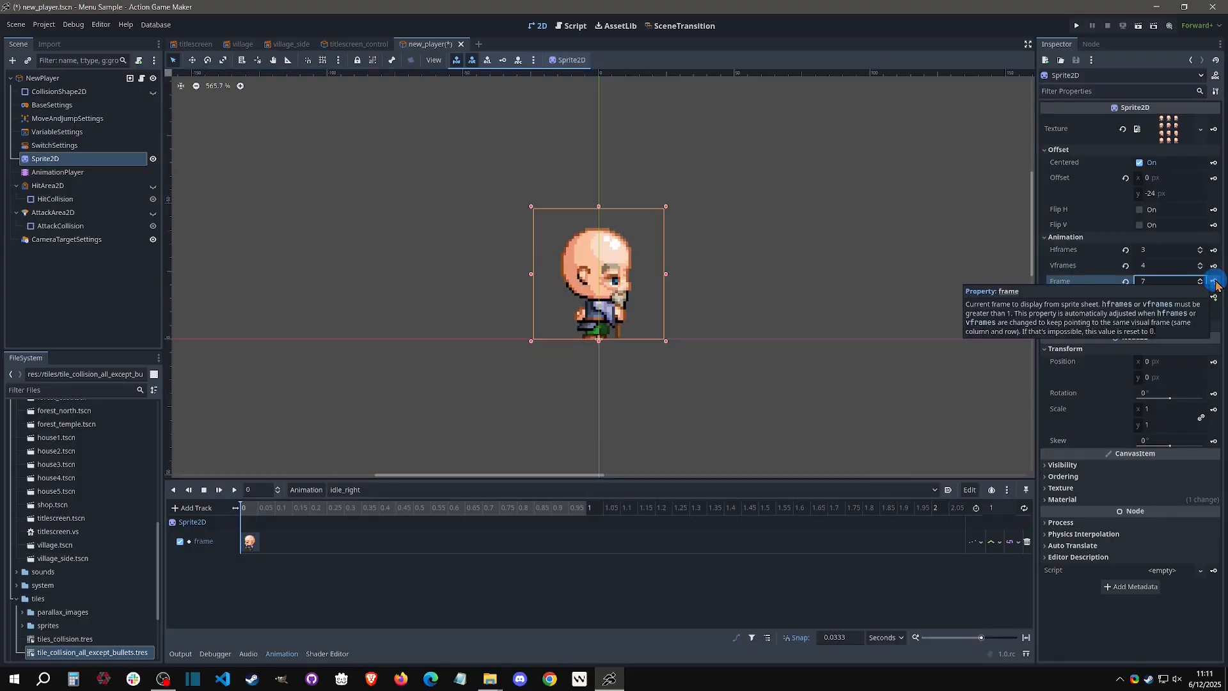
{"action": "left_click", "coordinate": [1213, 282]}
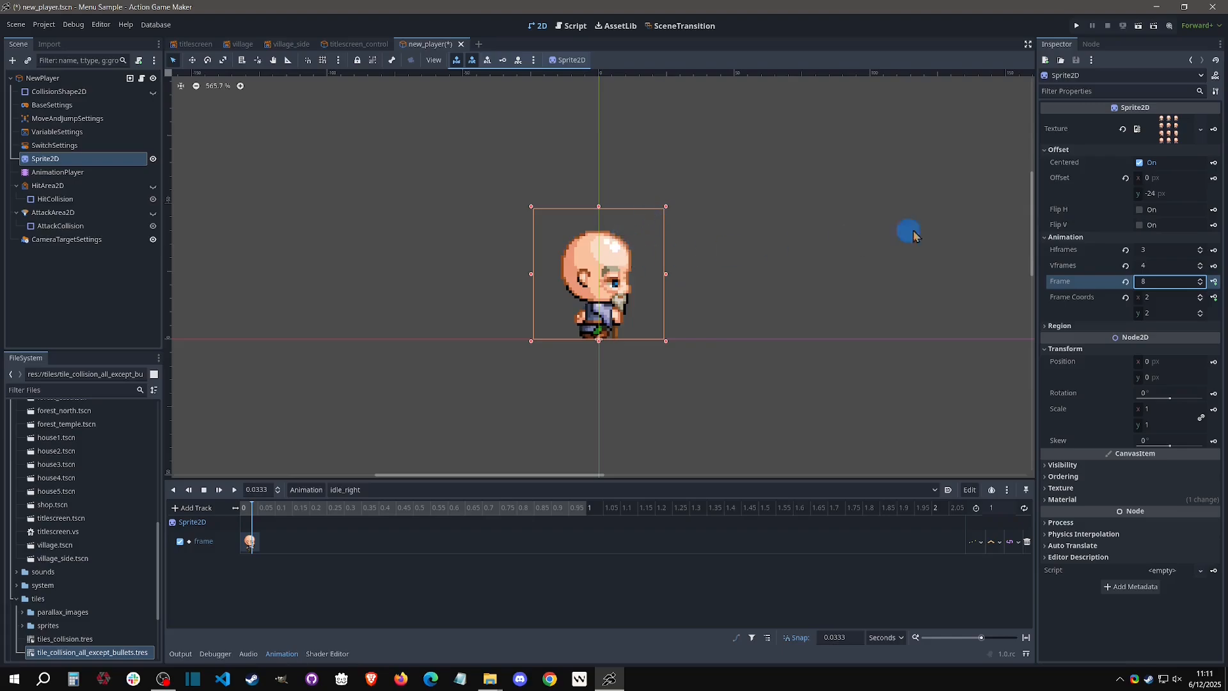
- Turn on Flip H for Sprite2D and key it in the idle_right animation at 0.0333 seconds
{"action": "left_click", "coordinate": [1139, 211]}
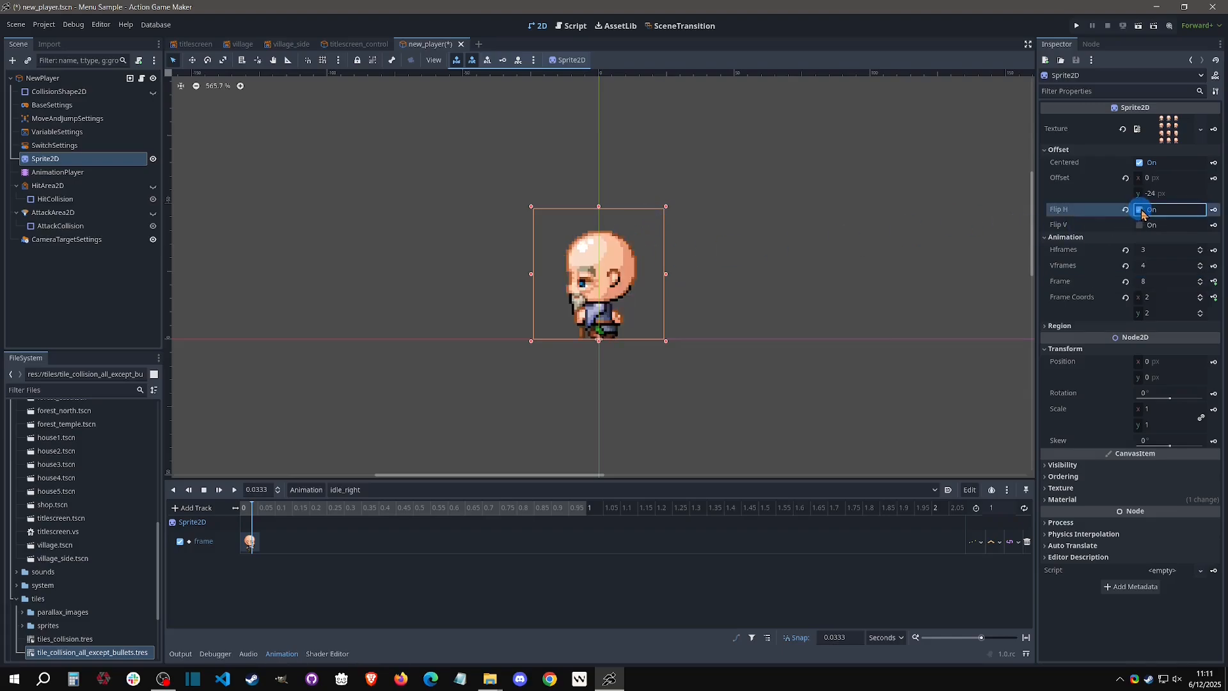
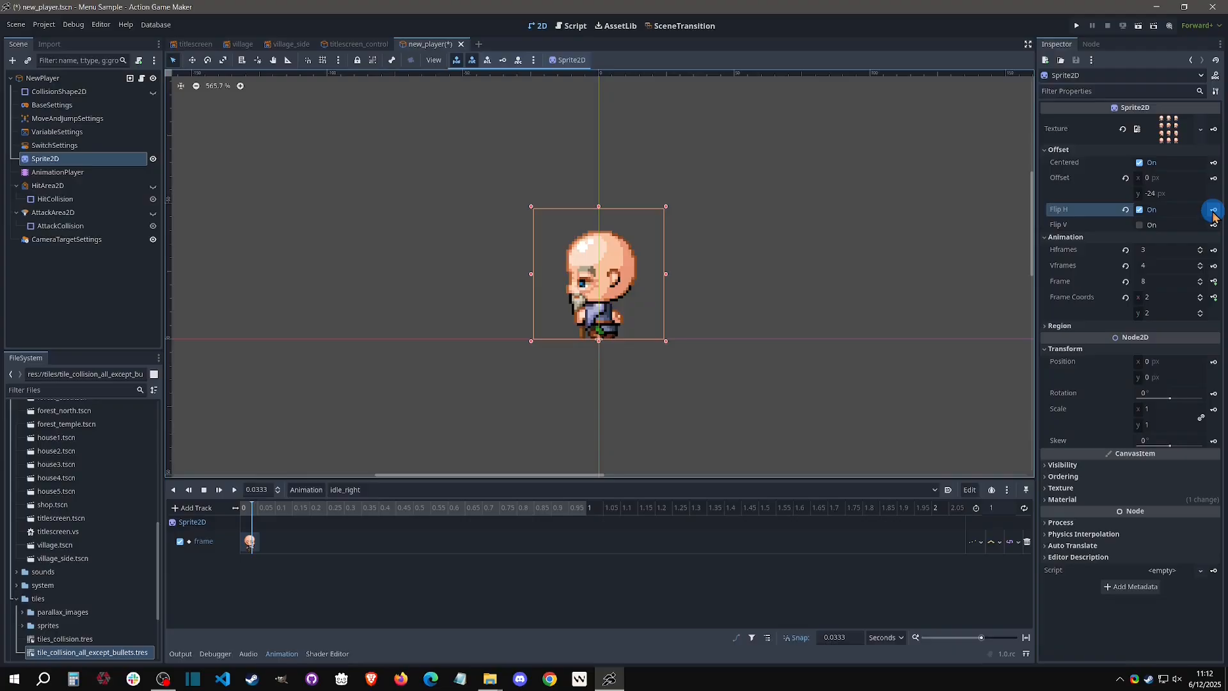
{"action": "left_click", "coordinate": [1212, 210]}
{"action": "left_click", "coordinate": [267, 584]}
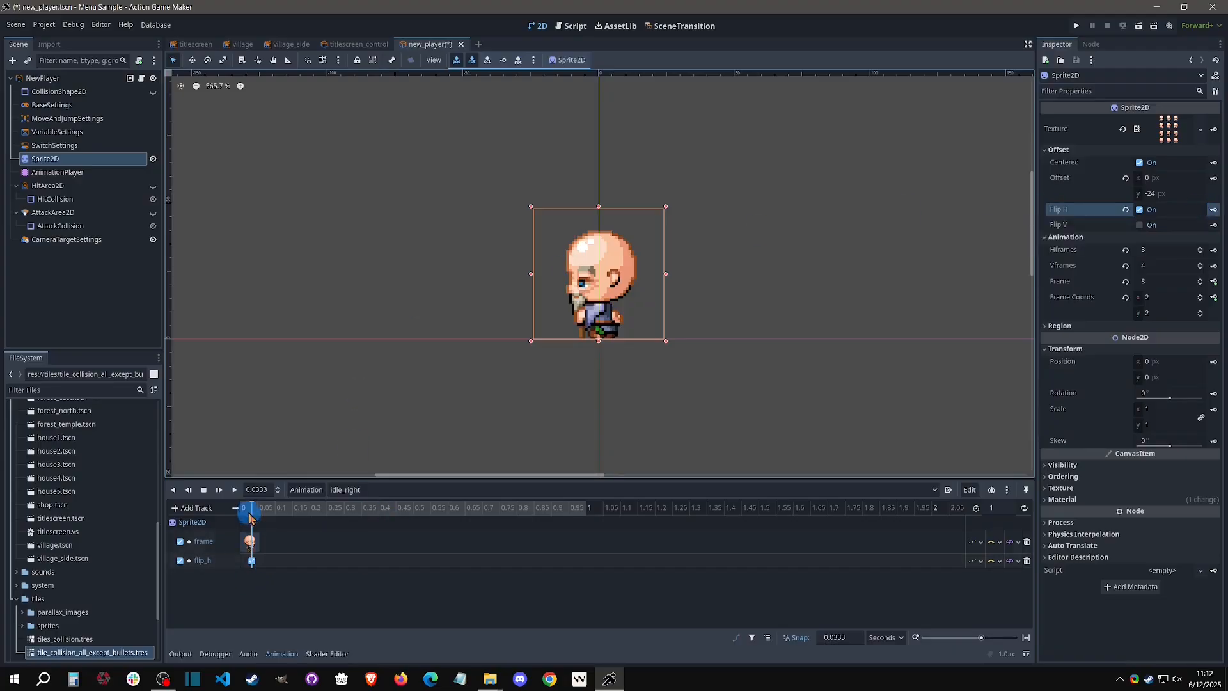
{"action": "scroll", "coordinate": [239, 556], "scroll_direction": "up", "scroll_amount": 5, "text": "ctrl"}
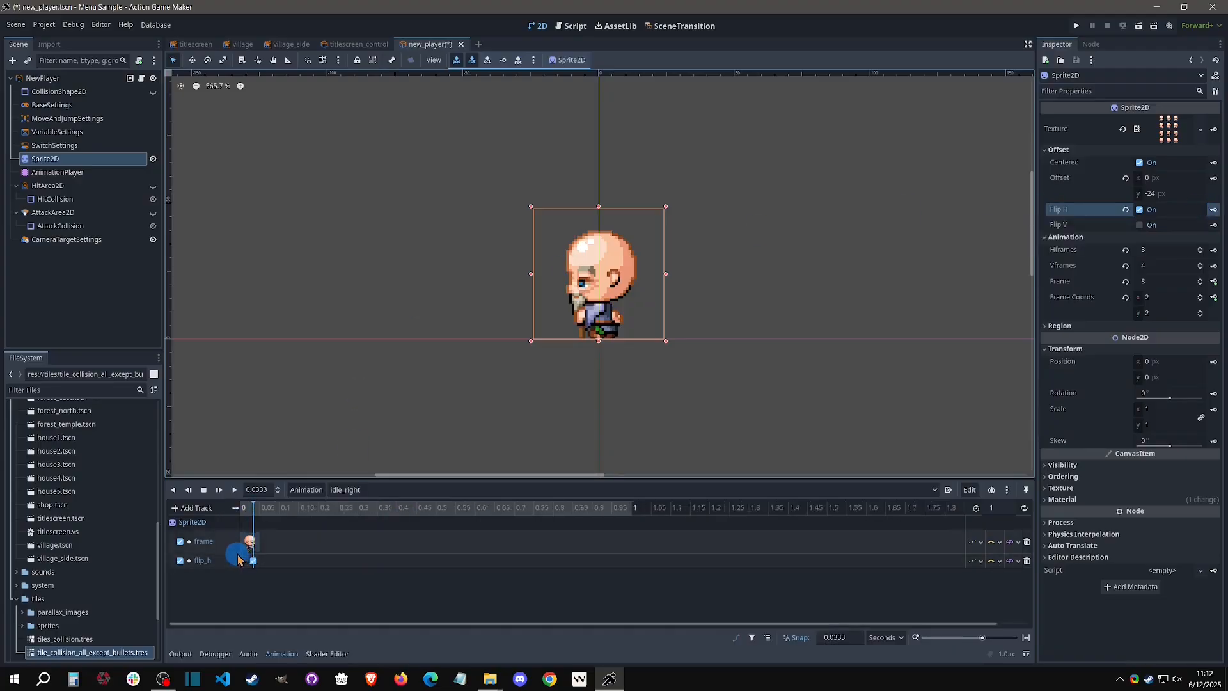
- In the idle_right animation, move the flip_h key from 0.0333 seconds to time 0
{"action": "left_click", "coordinate": [267, 561]}
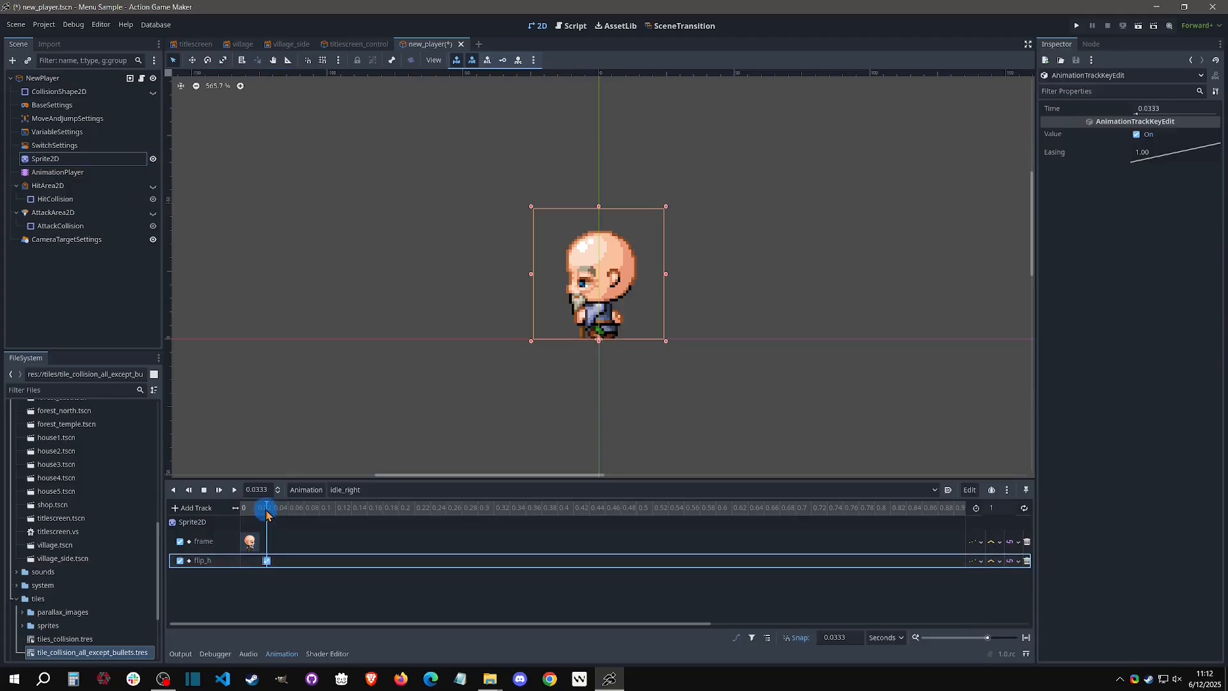
{"action": "left_click_drag", "start_coordinate": [266, 507], "coordinate": [241, 511]}
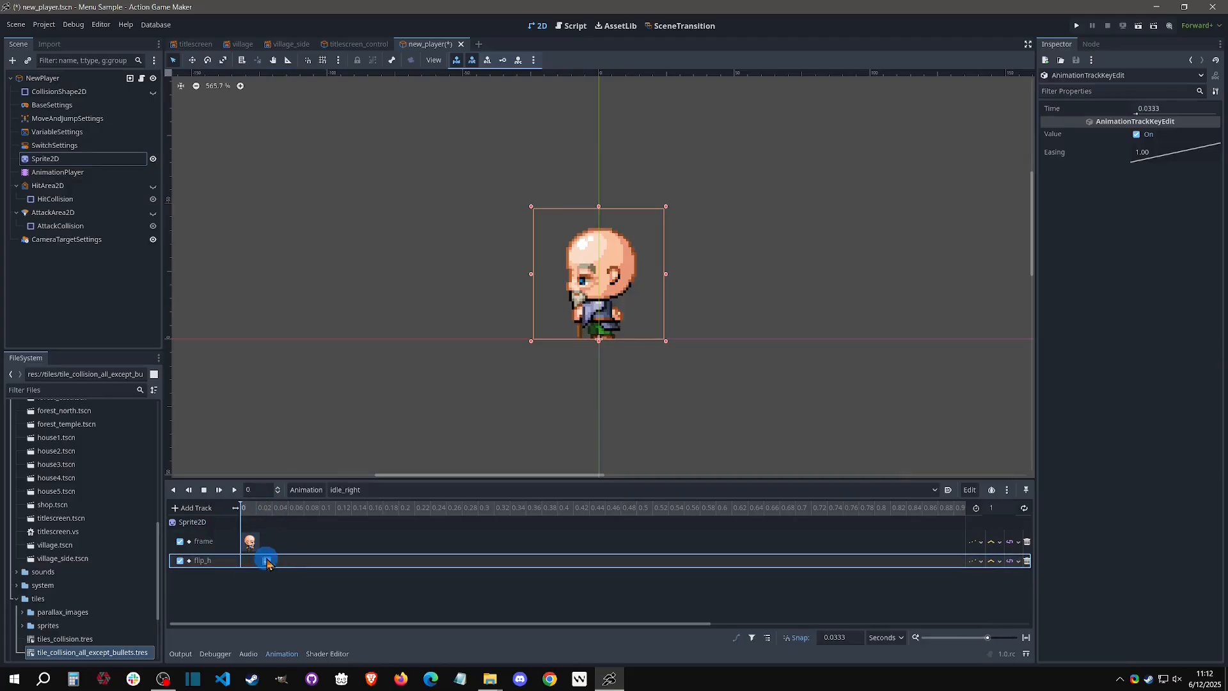
{"action": "left_click_drag", "start_coordinate": [269, 592], "coordinate": [491, 562]}
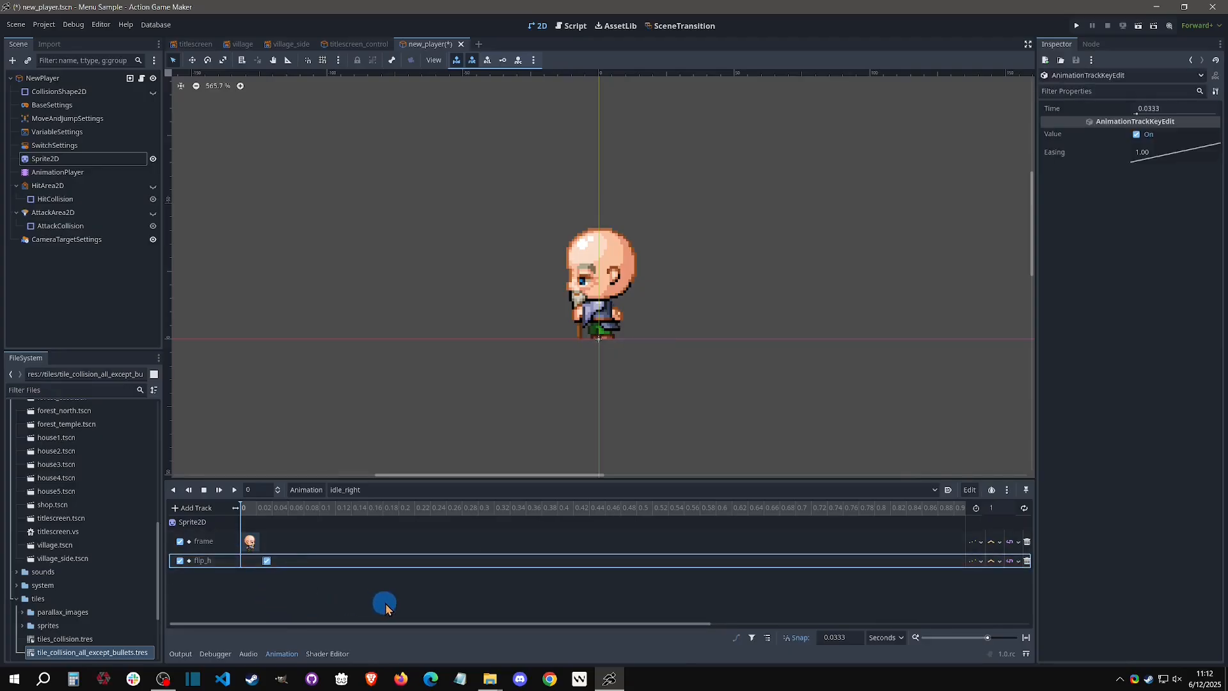
{"action": "key", "text": "Delete"}
{"action": "key", "text": "ctrl+v"}
{"action": "left_click", "coordinate": [297, 441]}
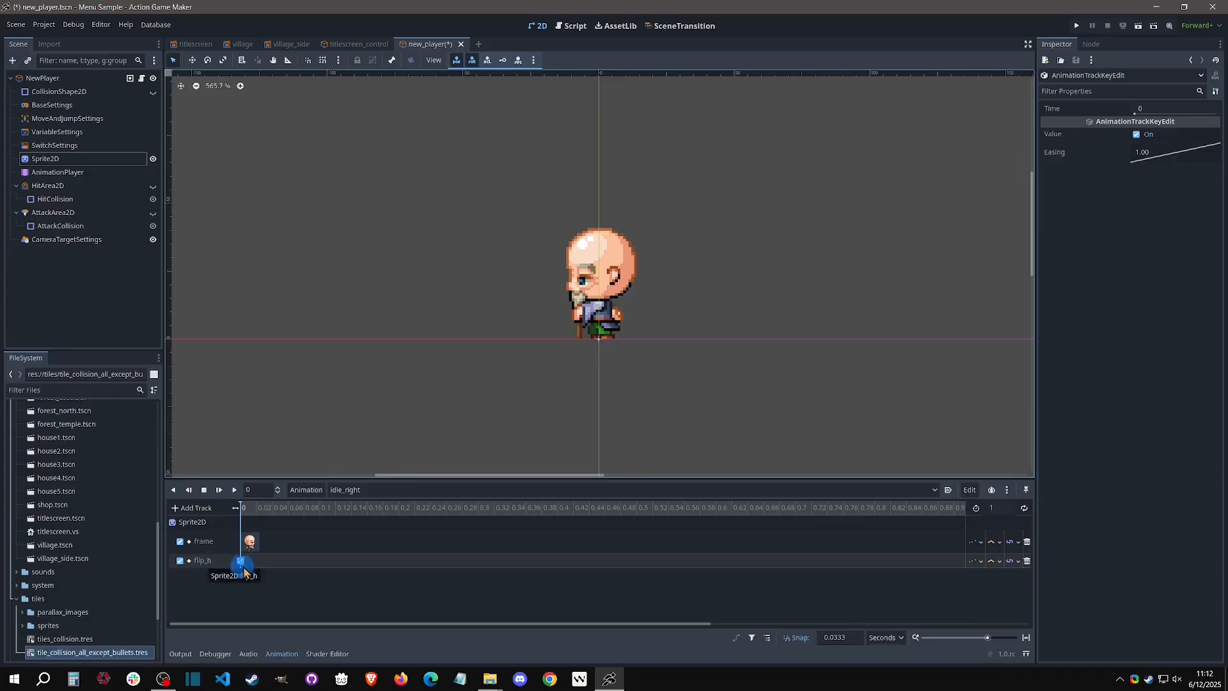
- Select Sprite2D and reorder the idle_right tracks so that flip_h comes before frame
{"action": "left_click", "coordinate": [76, 159]}
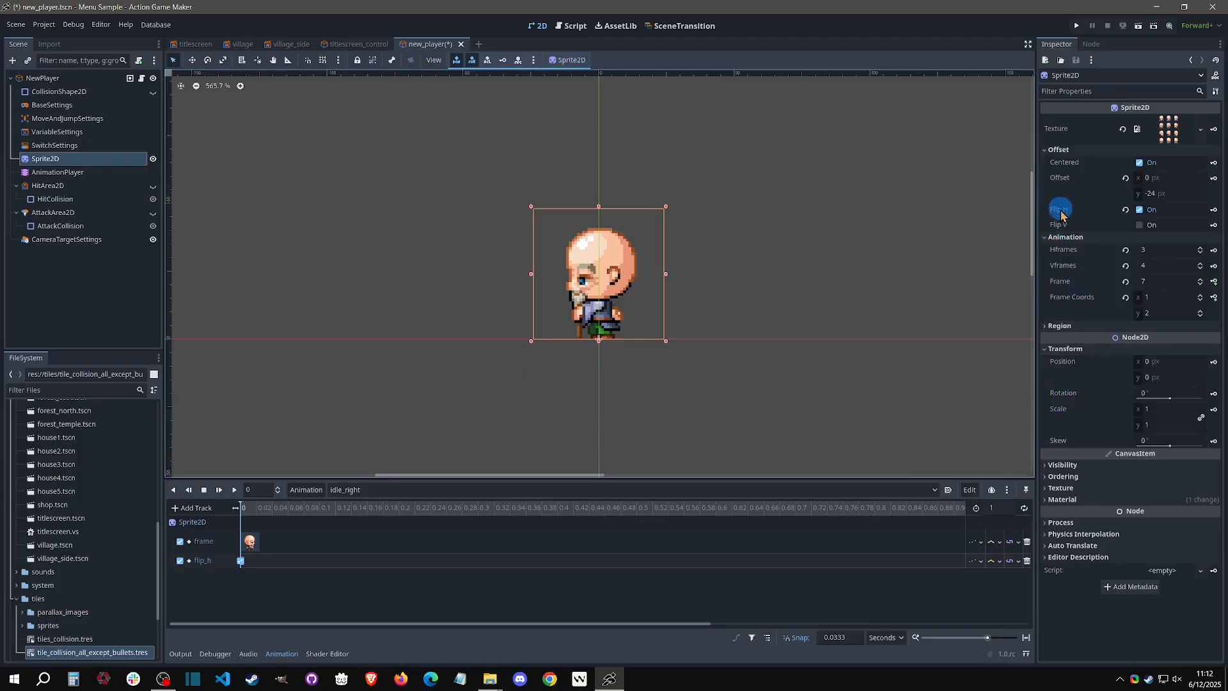
{"action": "left_click", "coordinate": [215, 561]}
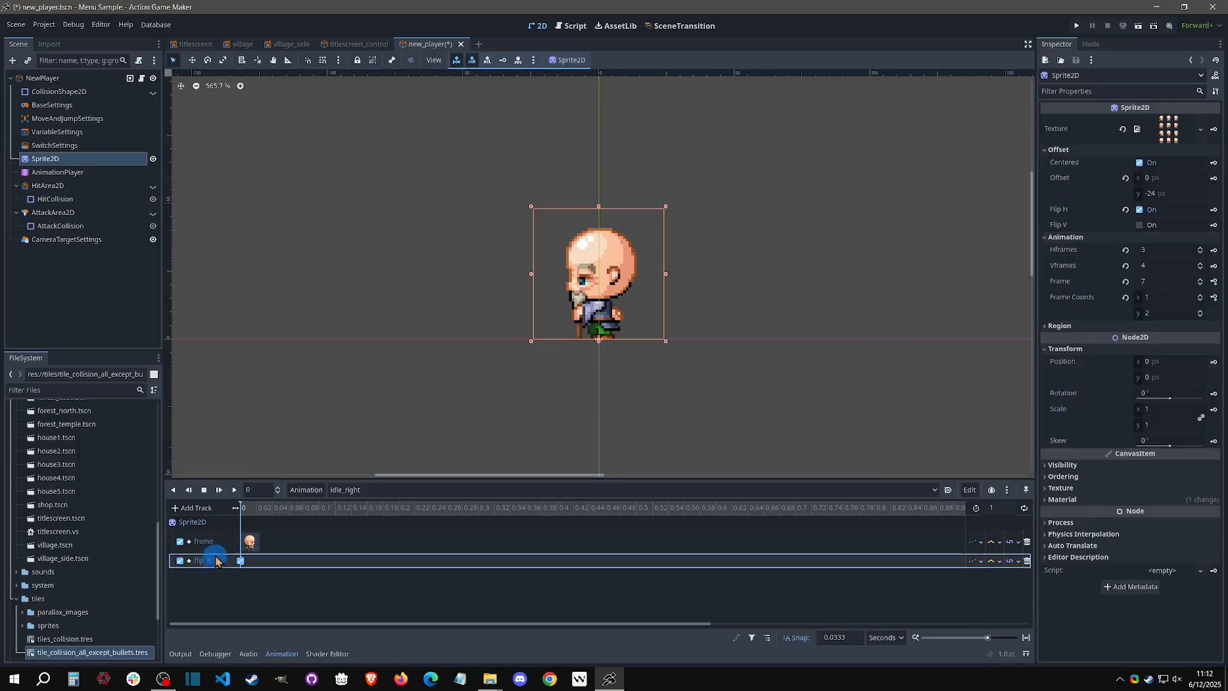
{"action": "left_click_drag", "start_coordinate": [215, 561], "coordinate": [224, 523]}
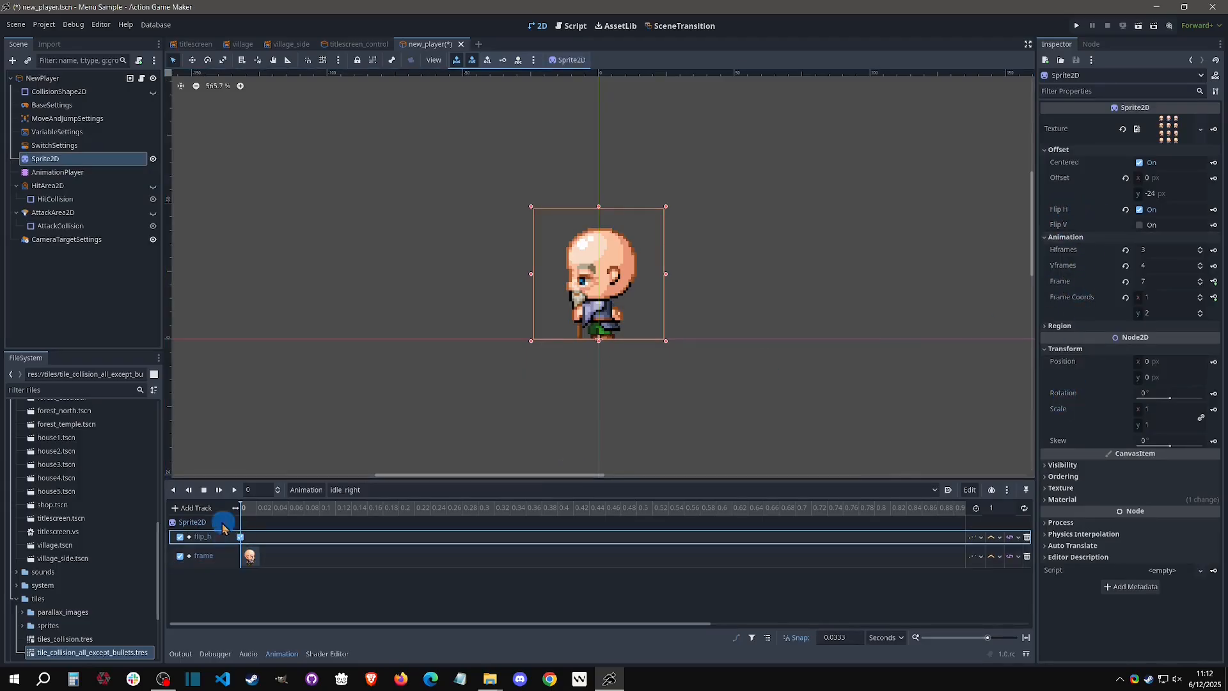
- In the RESET animation, place the flip_h track above frame and open its key at time 0 for inspection
{"action": "left_click", "coordinate": [361, 501]}
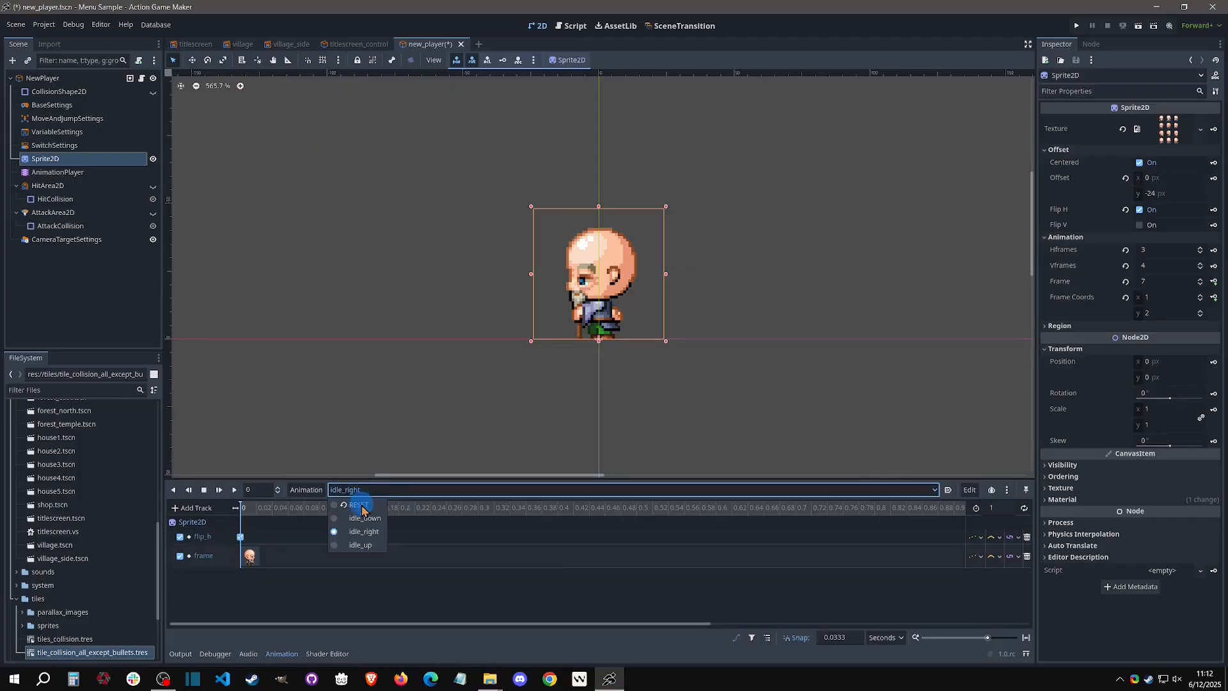
{"action": "left_click", "coordinate": [348, 521]}
{"action": "left_click_drag", "start_coordinate": [219, 562], "coordinate": [222, 535]}
{"action": "left_click", "coordinate": [241, 537]}
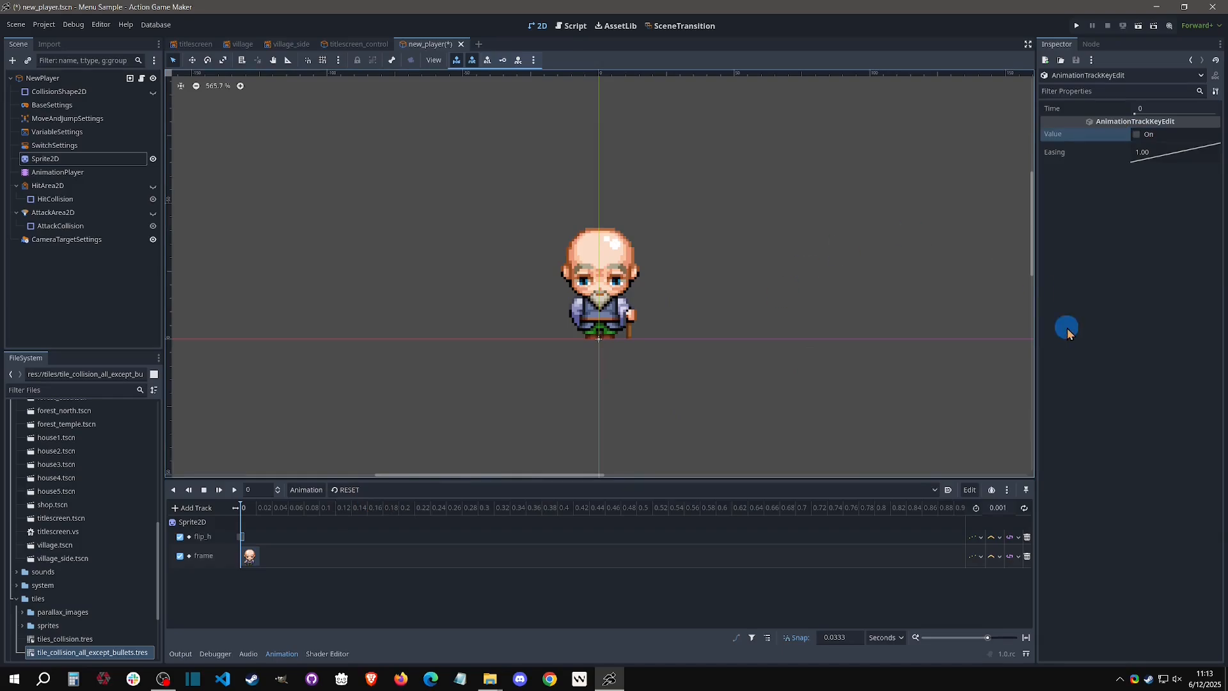
- In the idle_down animation, key Sprite2D's Flip H as off at time 0 and move the flip_h track above frame
{"action": "left_click", "coordinate": [572, 25]}
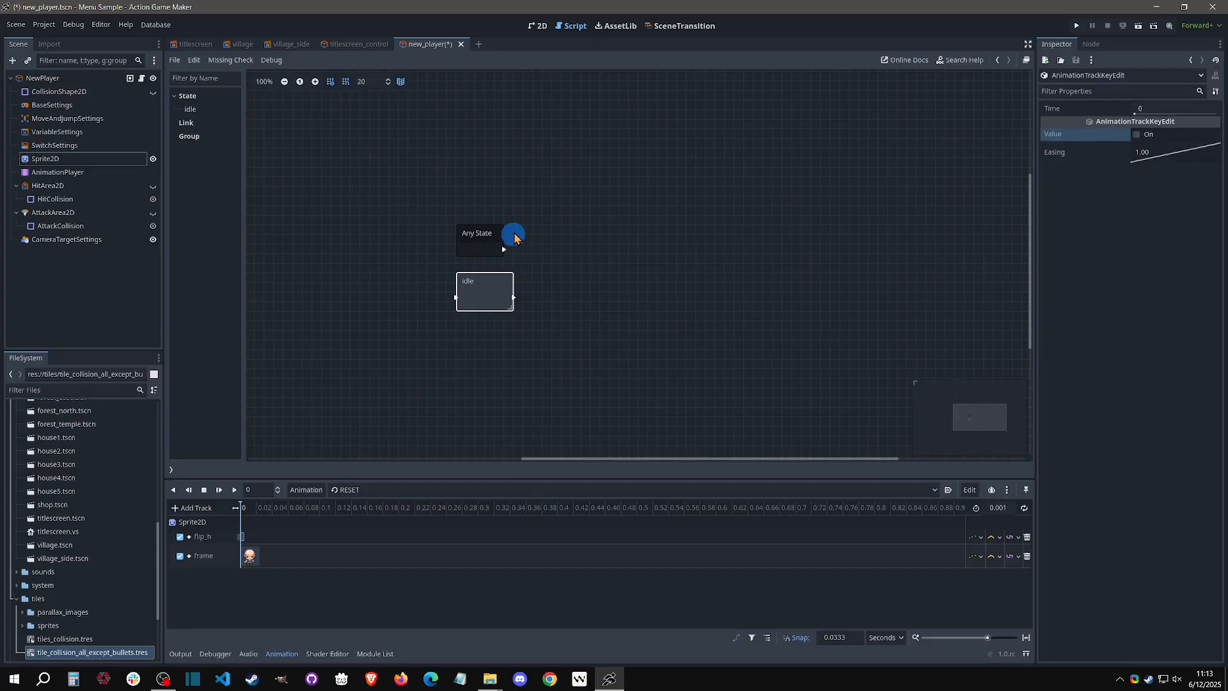
{"action": "left_click", "coordinate": [76, 172]}
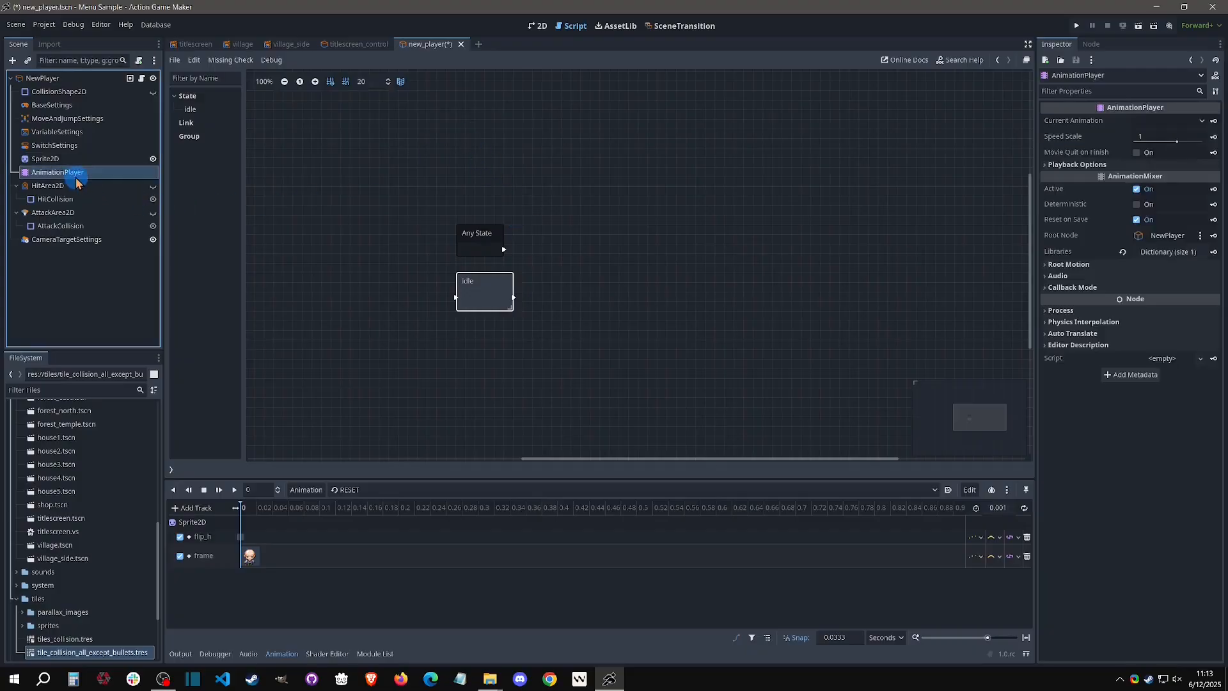
{"action": "left_click", "coordinate": [532, 27]}
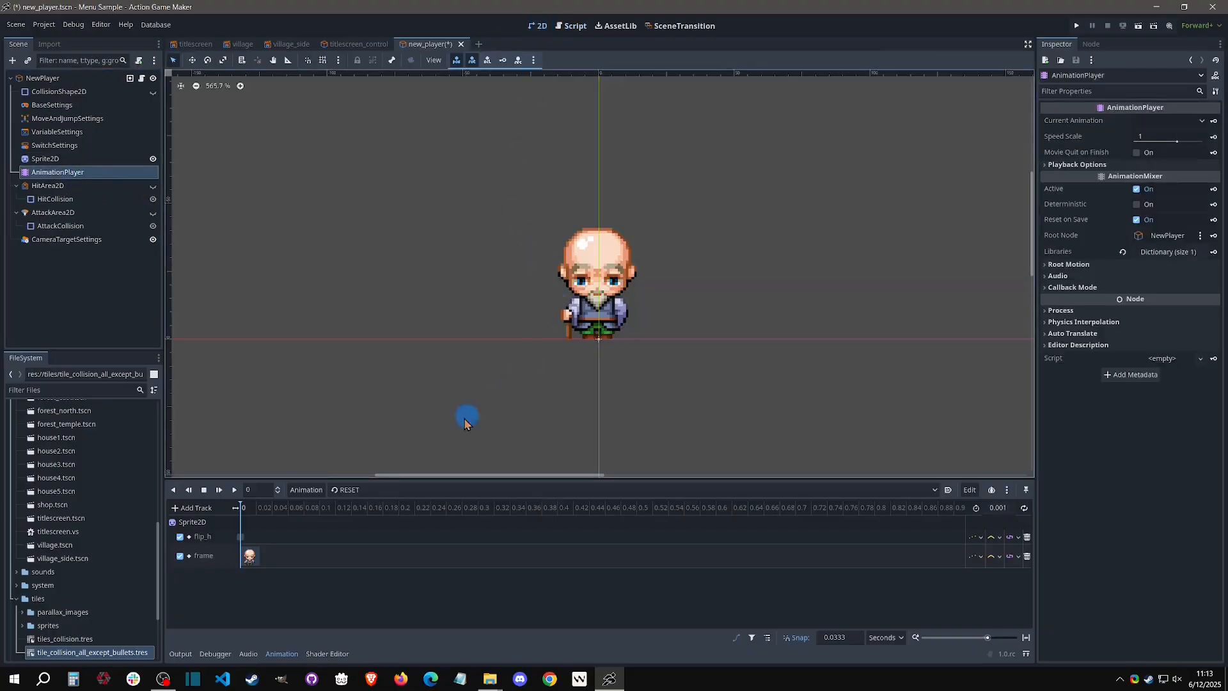
{"action": "left_click", "coordinate": [350, 489]}
{"action": "left_click", "coordinate": [366, 523]}
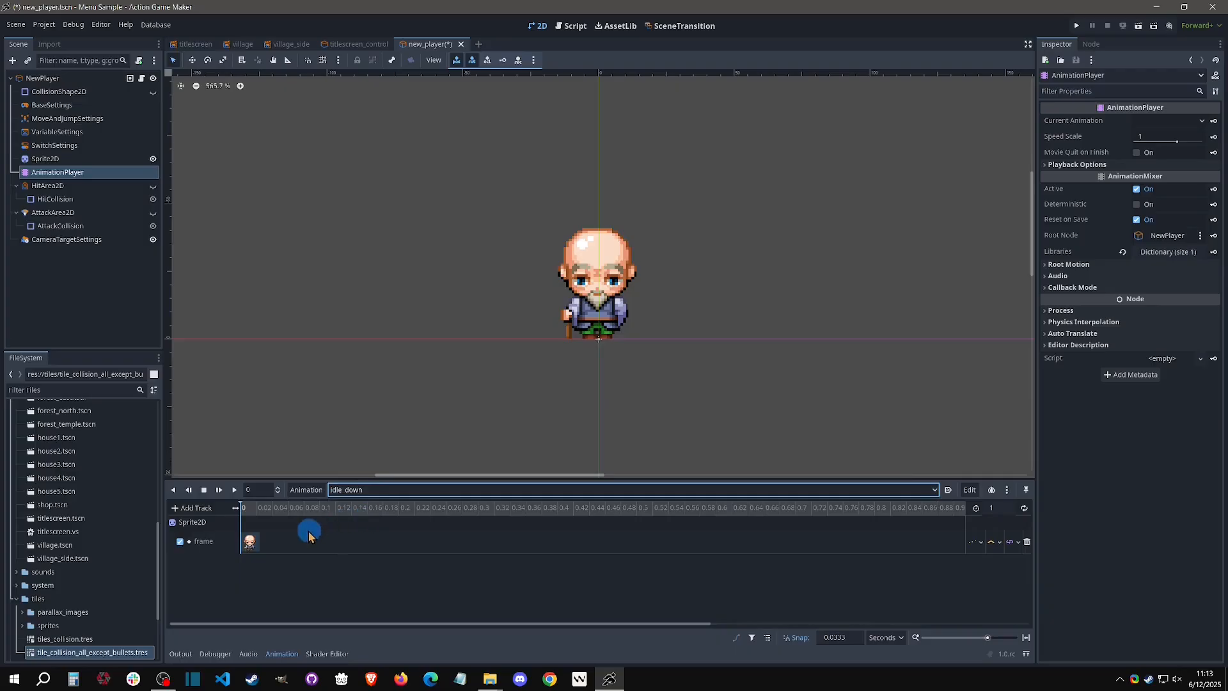
{"action": "left_click", "coordinate": [69, 158]}
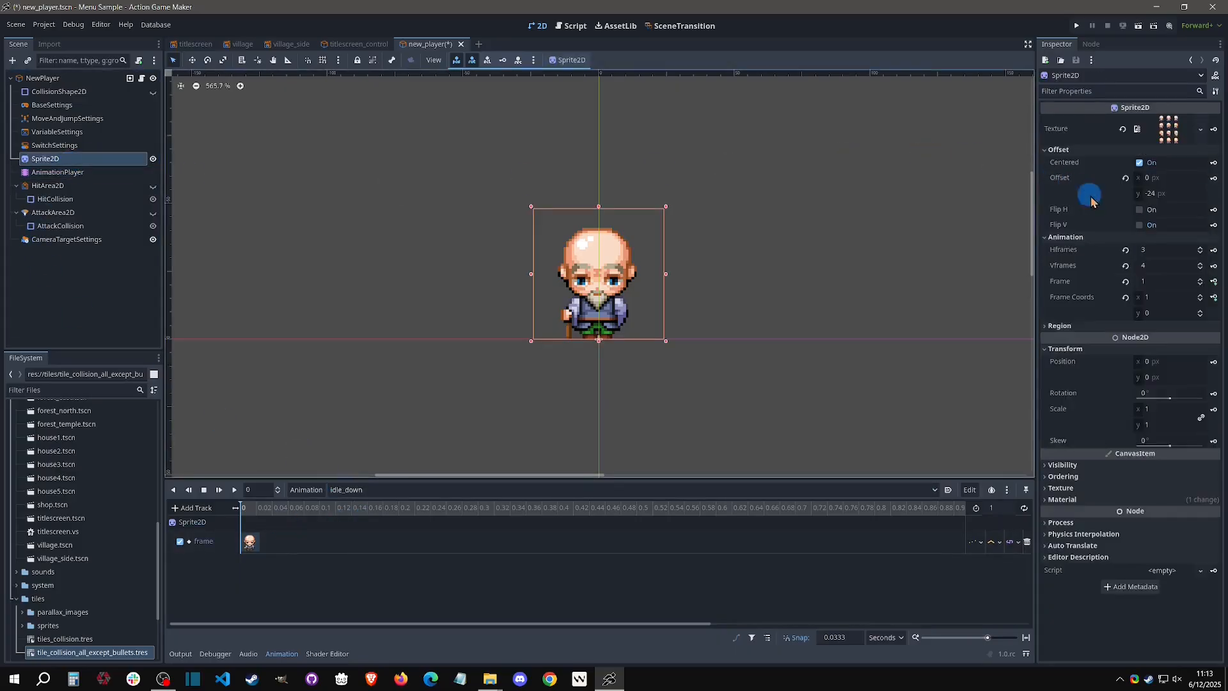
{"action": "left_click", "coordinate": [1212, 209]}
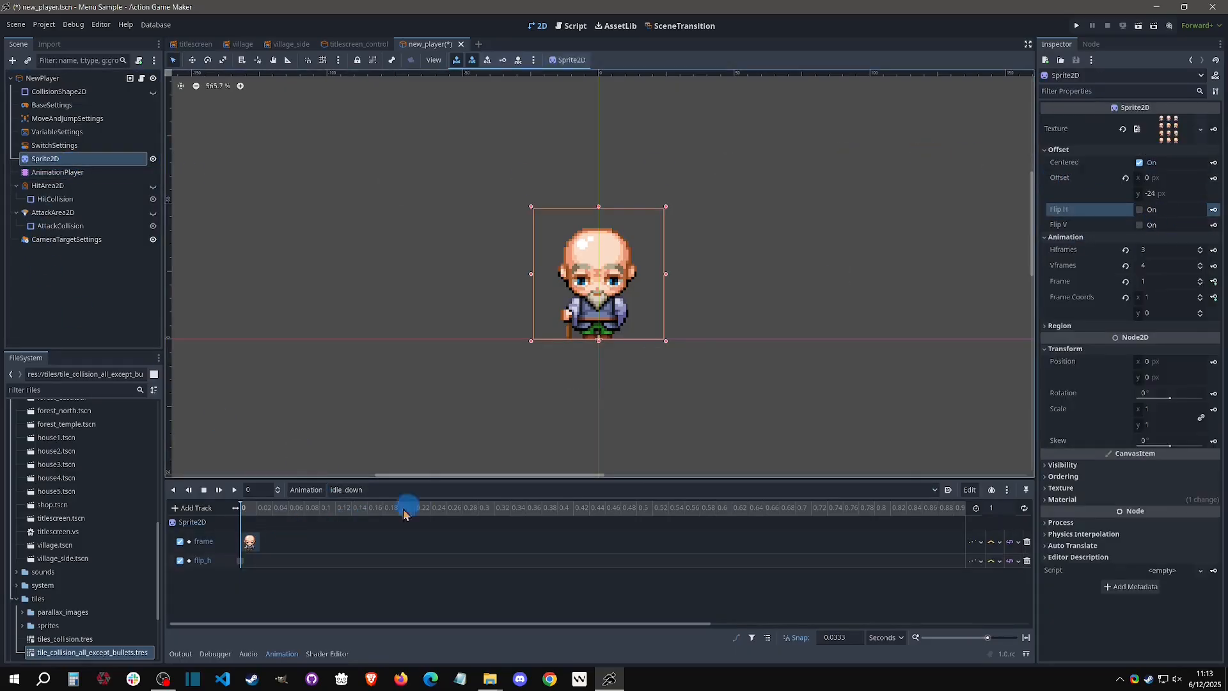
{"action": "left_click_drag", "start_coordinate": [213, 569], "coordinate": [243, 546]}
- In the idle_up animation, key Sprite2D's Flip H as off at time 0 and move the flip_h track above frame
{"action": "left_click", "coordinate": [358, 490]}
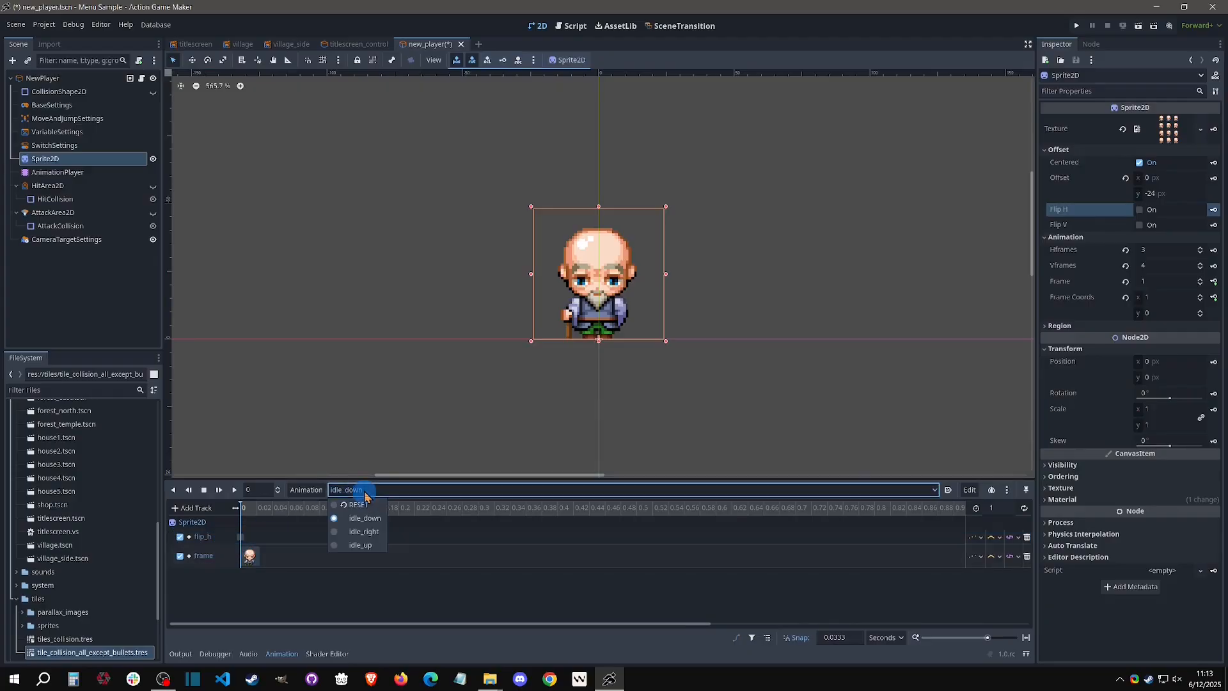
{"action": "left_click", "coordinate": [358, 536]}
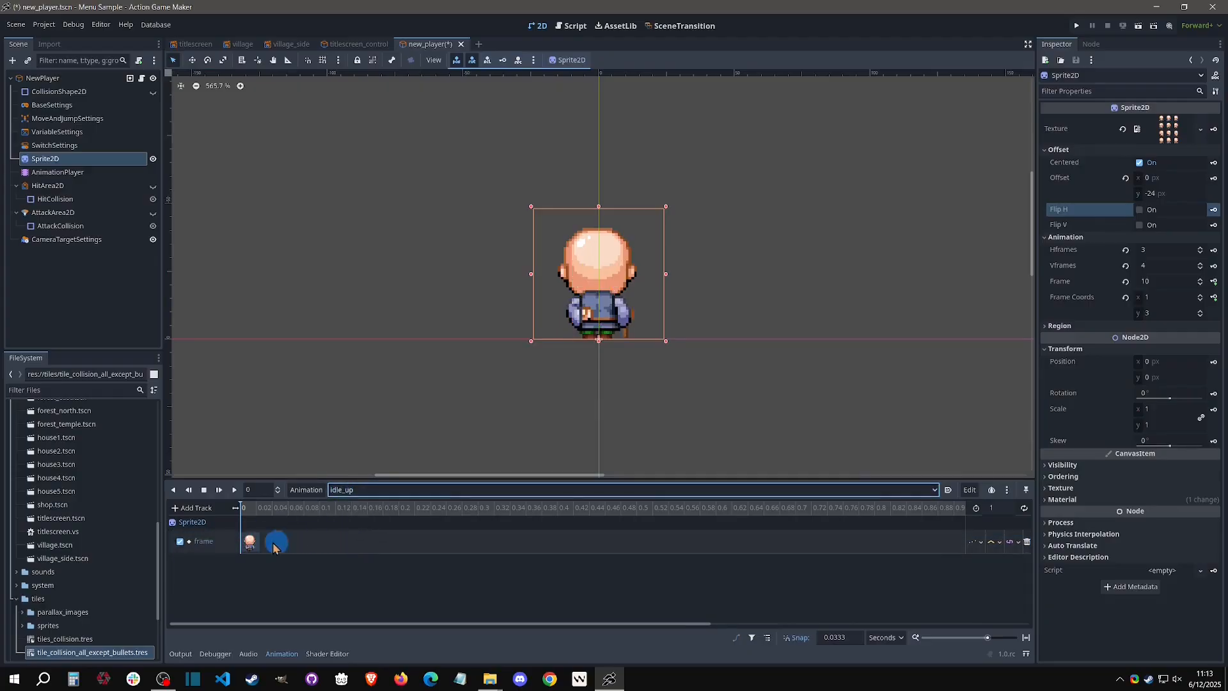
{"action": "left_click", "coordinate": [1213, 211]}
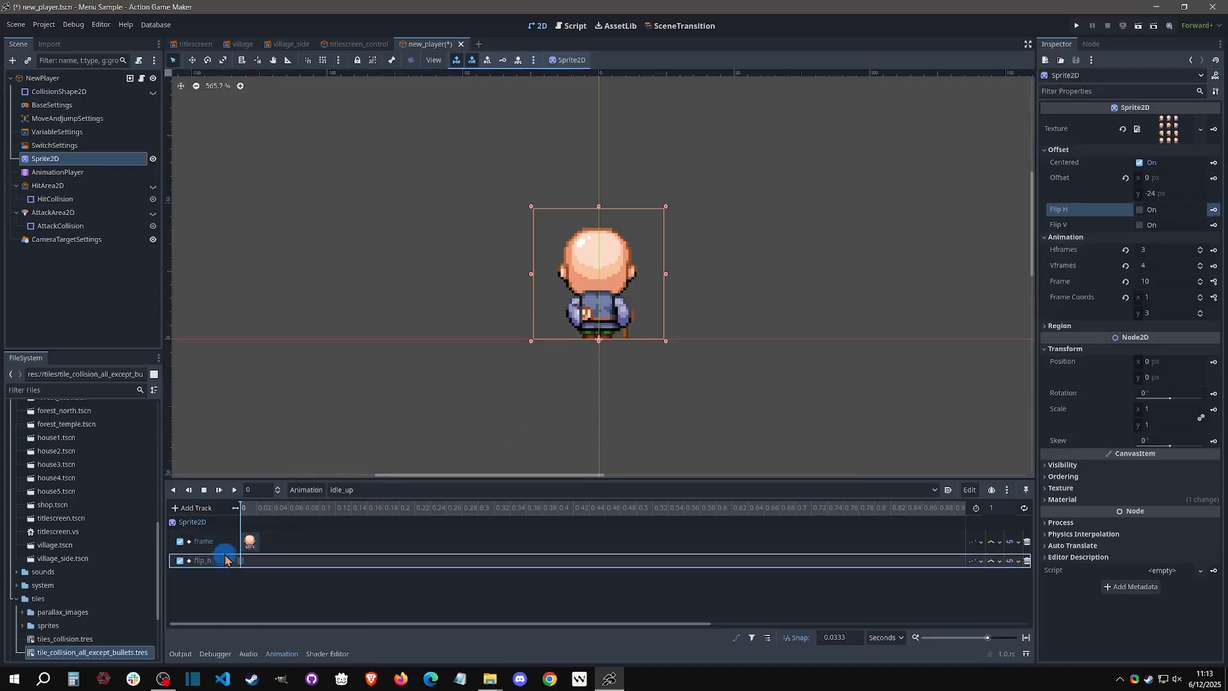
{"action": "left_click_drag", "start_coordinate": [225, 558], "coordinate": [229, 536]}
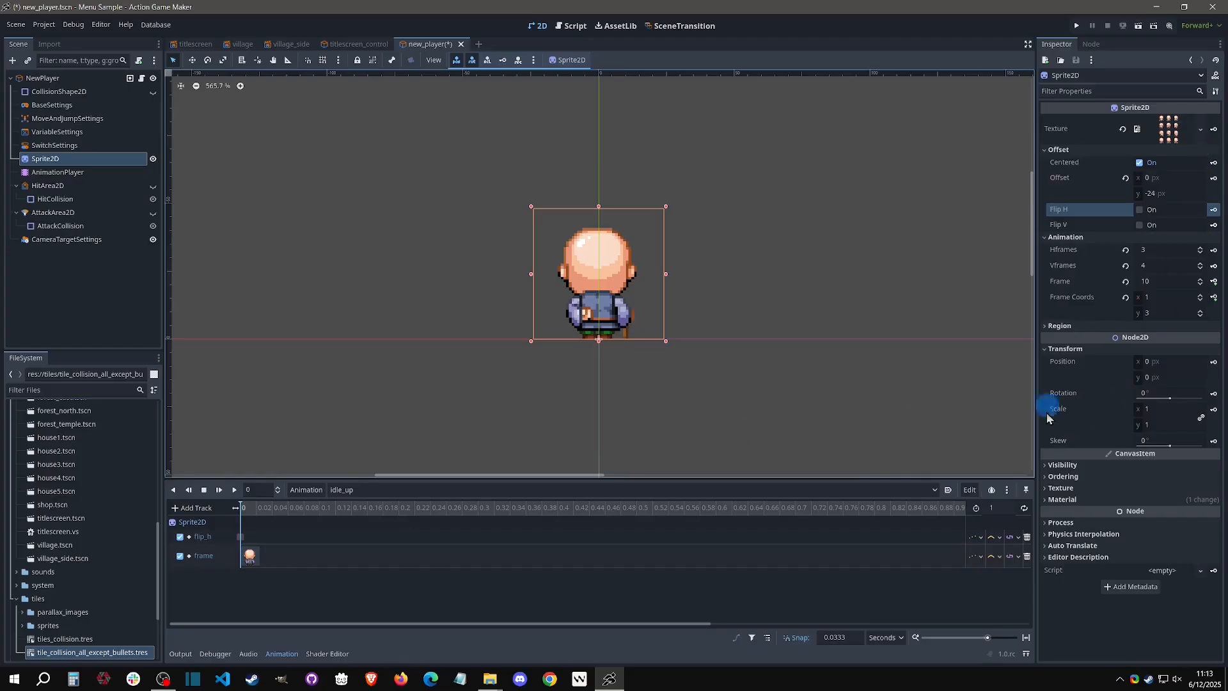
{"action": "left_click", "coordinate": [1212, 211]}
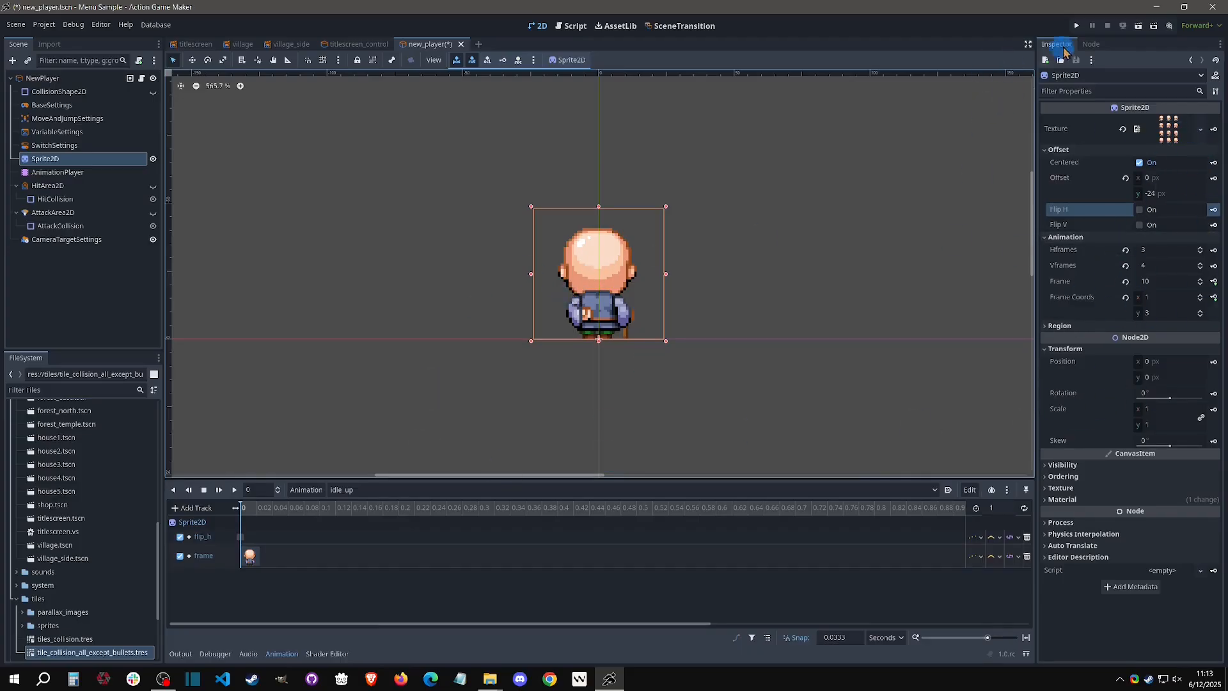
- Playtest the game, walking the player in all four directions to check its facing, and close the test
{"action": "left_click", "coordinate": [1076, 25]}
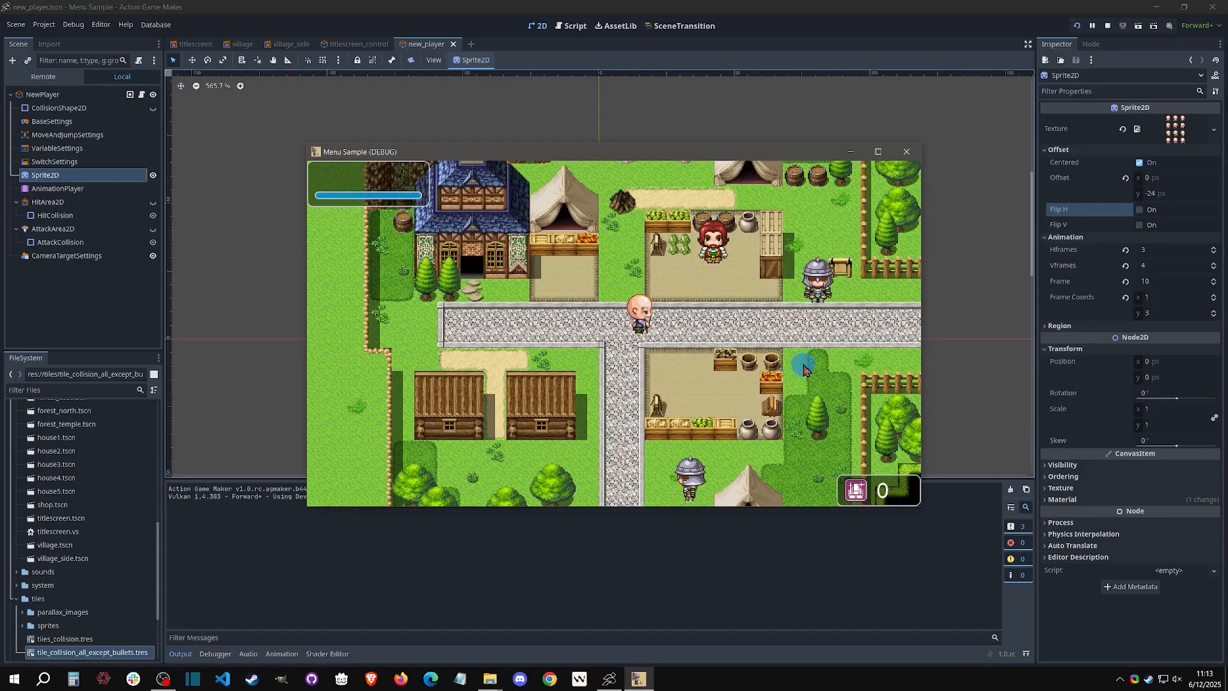
{"action": "key", "text": "Left"}
{"action": "key", "text": "Up"}
{"action": "key", "text": "Left"}
{"action": "key", "text": "Down"}
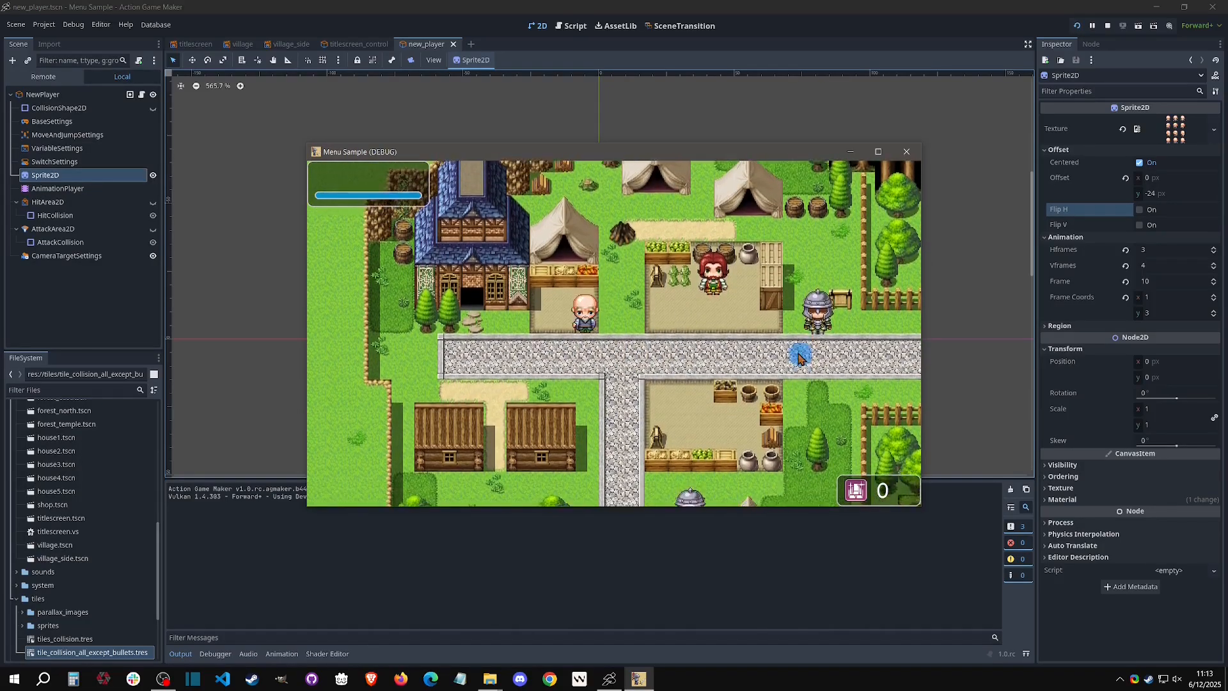
{"action": "key", "text": "Right"}
{"action": "key", "text": "Down"}
{"action": "key", "text": "Left"}
{"action": "key", "text": "Up"}
{"action": "key", "text": "Left"}
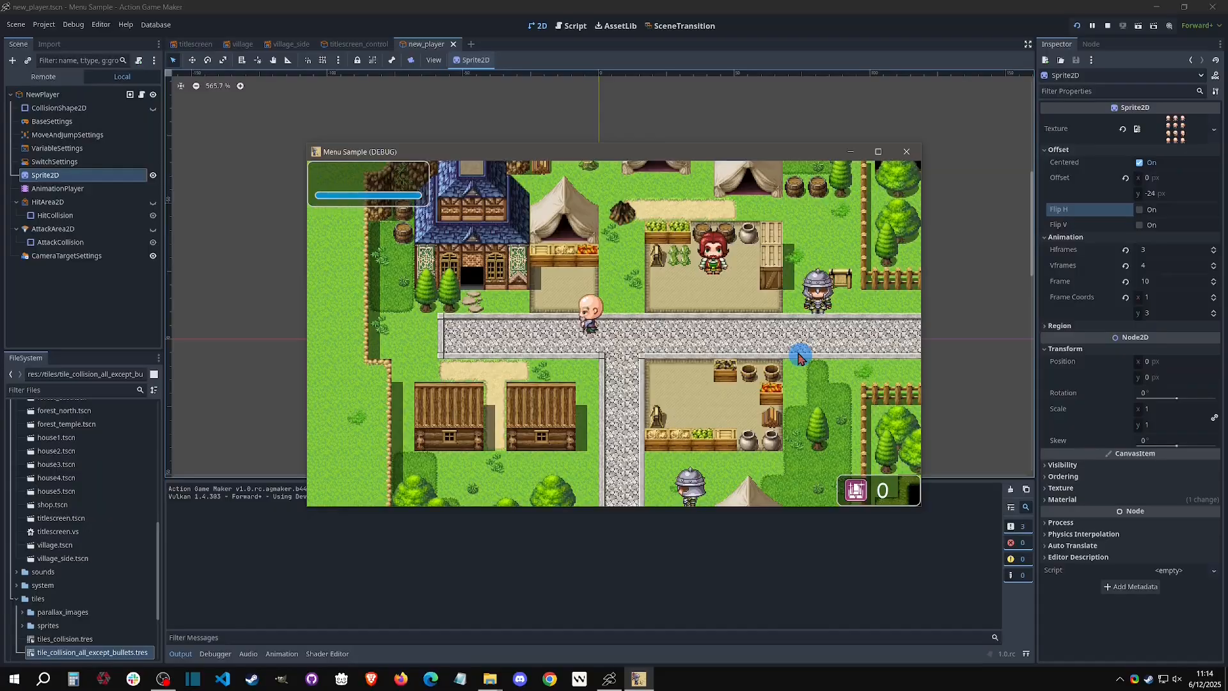
{"action": "key", "text": "Right"}
{"action": "key", "text": "Down"}
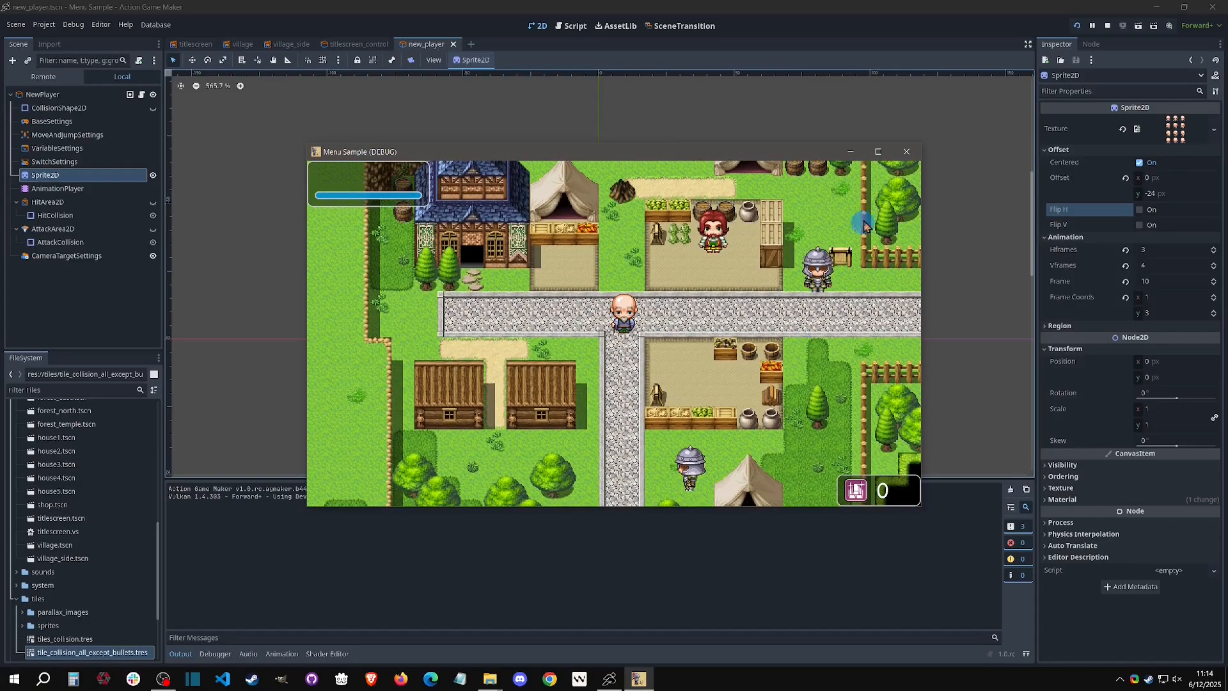
{"action": "left_click", "coordinate": [905, 154]}
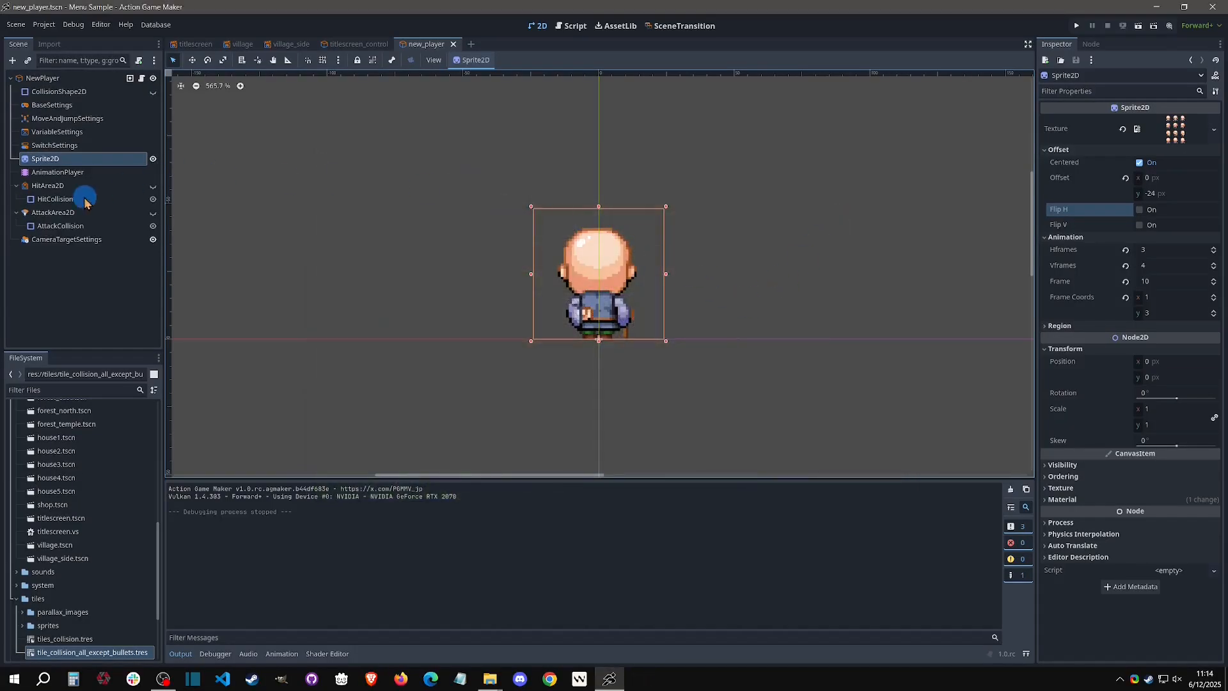
- Duplicate the AnimationPlayer's idle_down animation under the name walk_down
{"action": "left_click", "coordinate": [63, 175]}
{"action": "left_click", "coordinate": [539, 343]}
{"action": "left_click", "coordinate": [611, 503]}
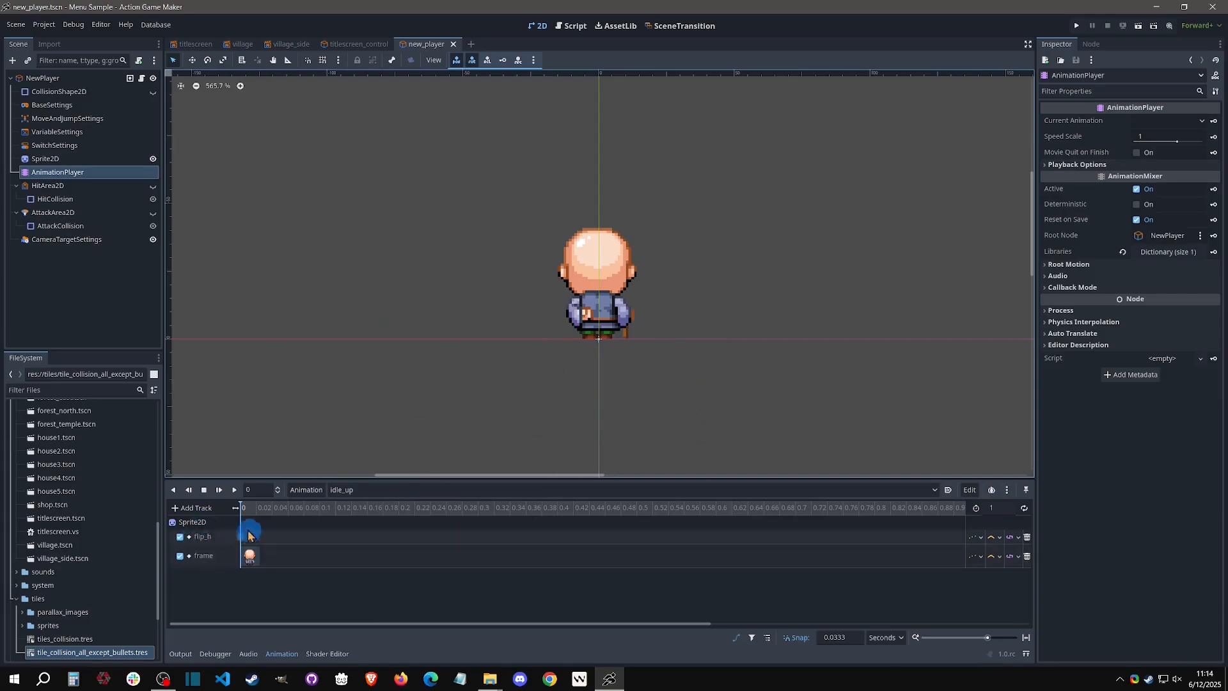
{"action": "left_click", "coordinate": [355, 489]}
{"action": "left_click", "coordinate": [368, 509]}
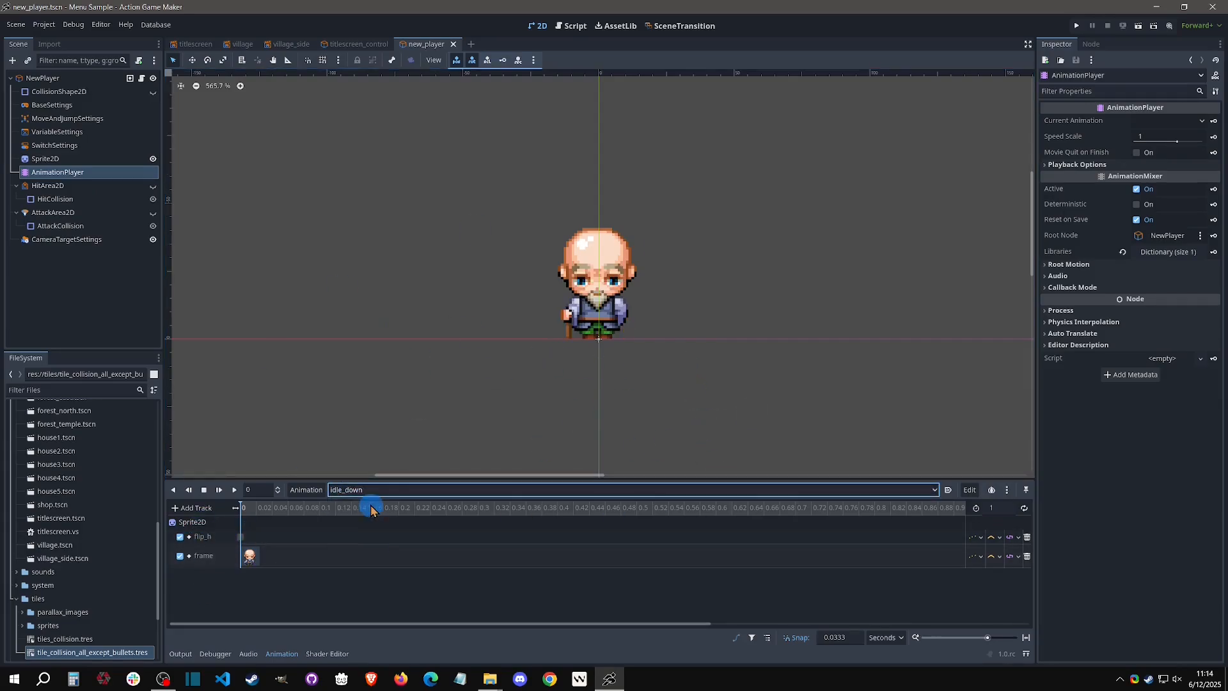
{"action": "left_click", "coordinate": [494, 294]}
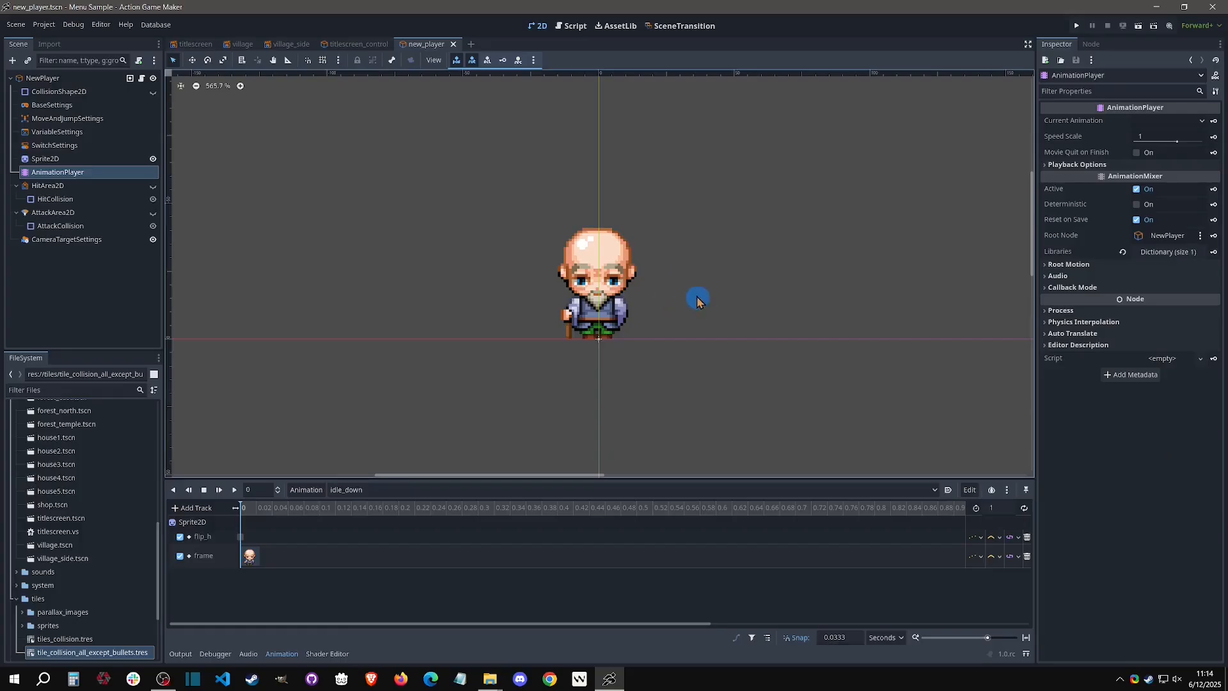
{"action": "left_click", "coordinate": [377, 490]}
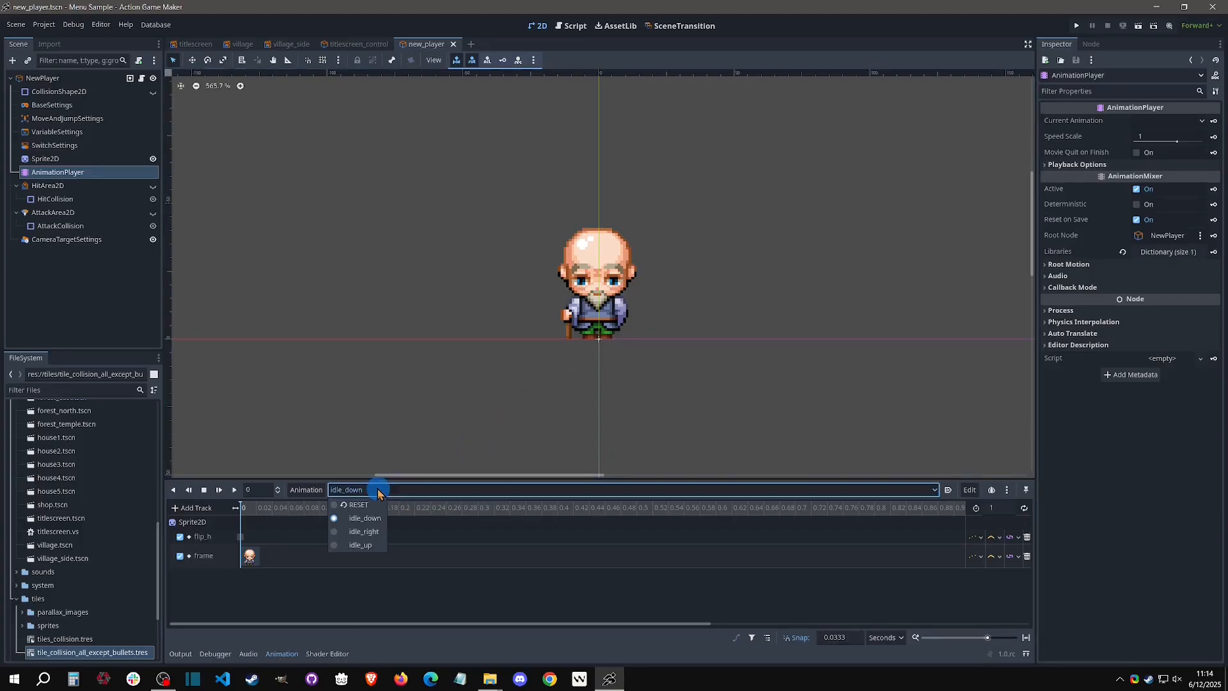
{"action": "left_click", "coordinate": [362, 517]}
{"action": "left_click", "coordinate": [308, 491]}
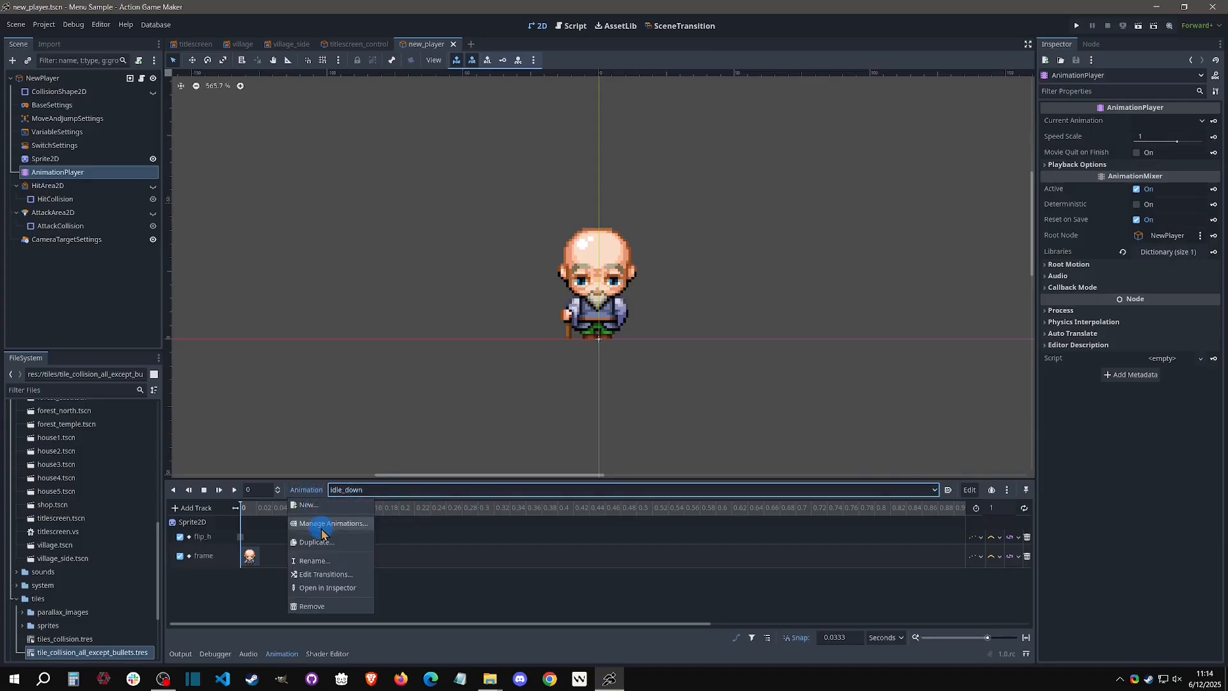
{"action": "left_click", "coordinate": [313, 541]}
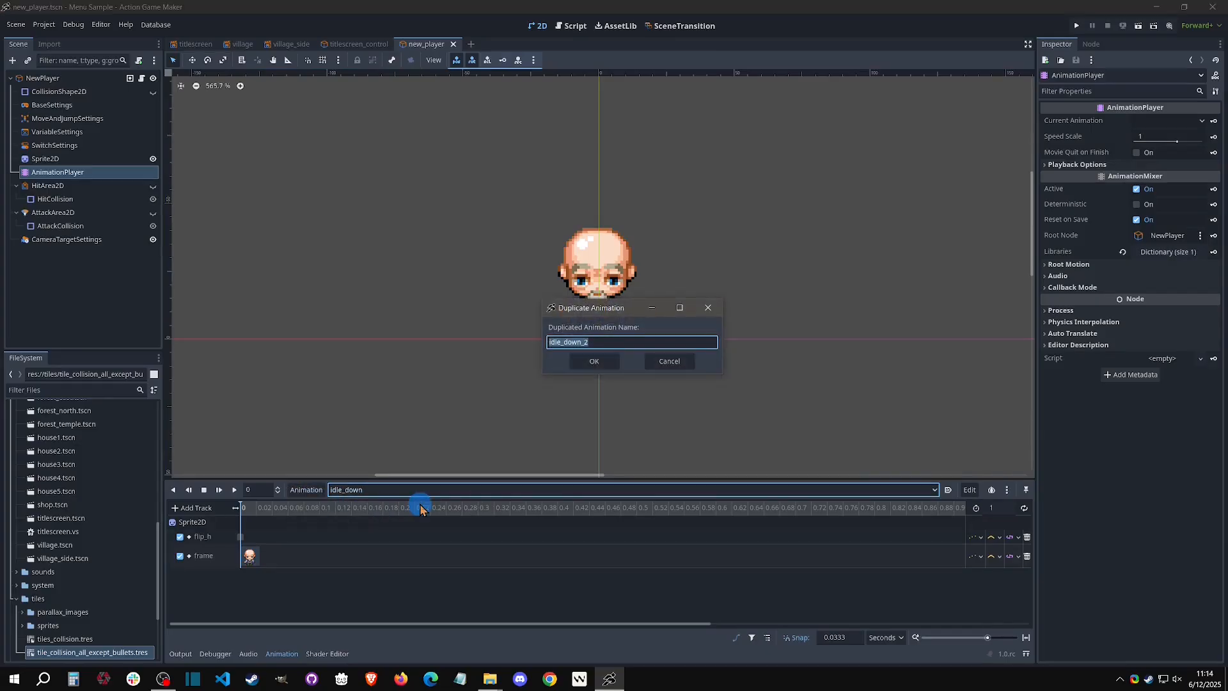
{"action": "type", "text": "walk_down"}
{"action": "key", "text": "Return"}
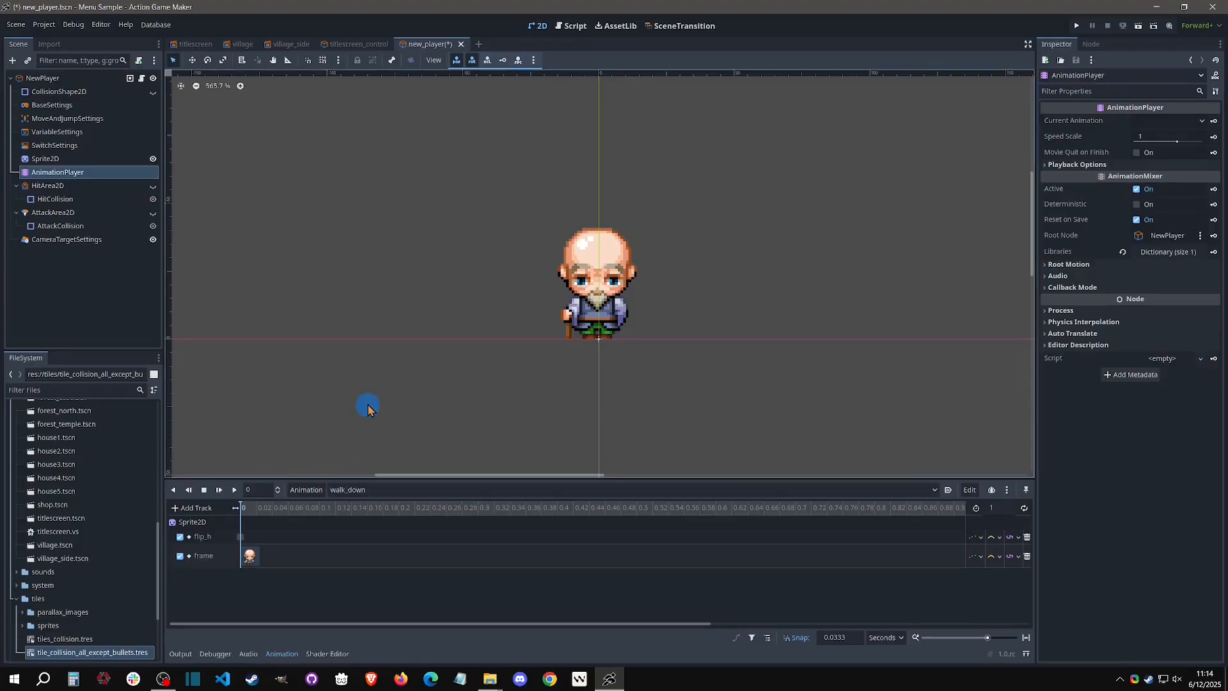
- In the walk_down animation, set the Sprite2D frame to 0 and key it at time 0
{"action": "left_click", "coordinate": [54, 161]}
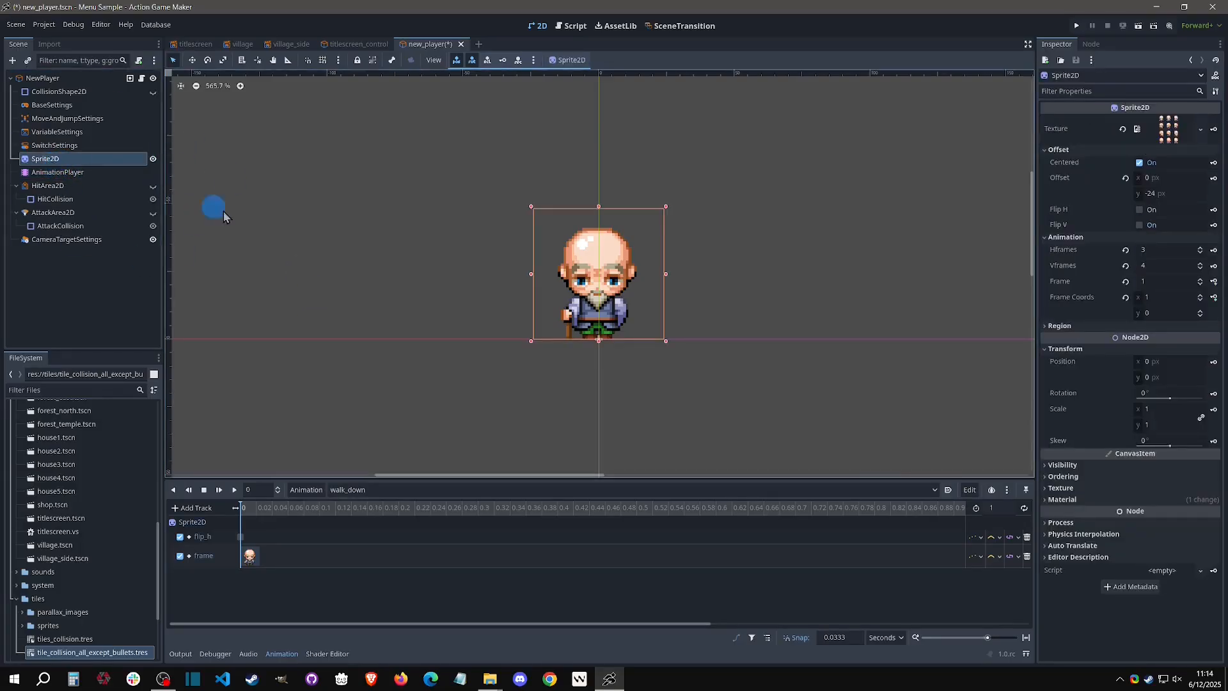
{"action": "left_click", "coordinate": [1200, 286]}
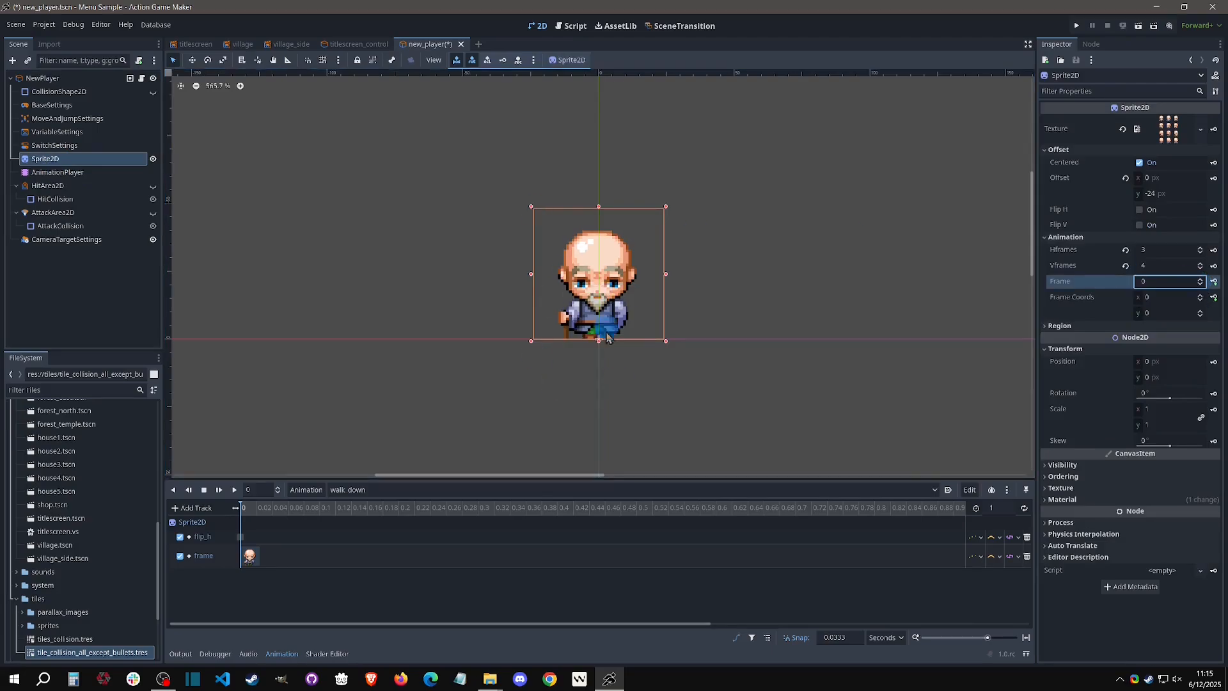
{"action": "left_click", "coordinate": [1213, 283]}
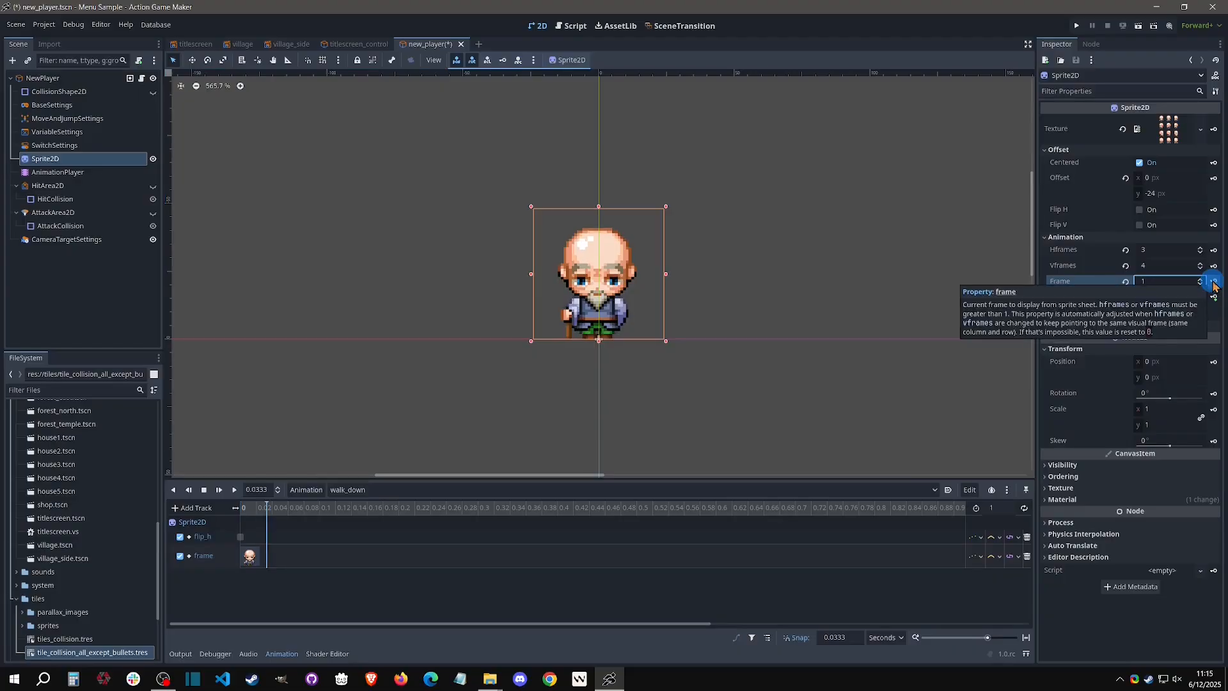
- In walk_down, key Sprite2D frame 1 at 0.0333 seconds and frame 2 at 0.0667, and duplicate the frame 1 key at 0.1
{"action": "left_click", "coordinate": [1213, 283]}
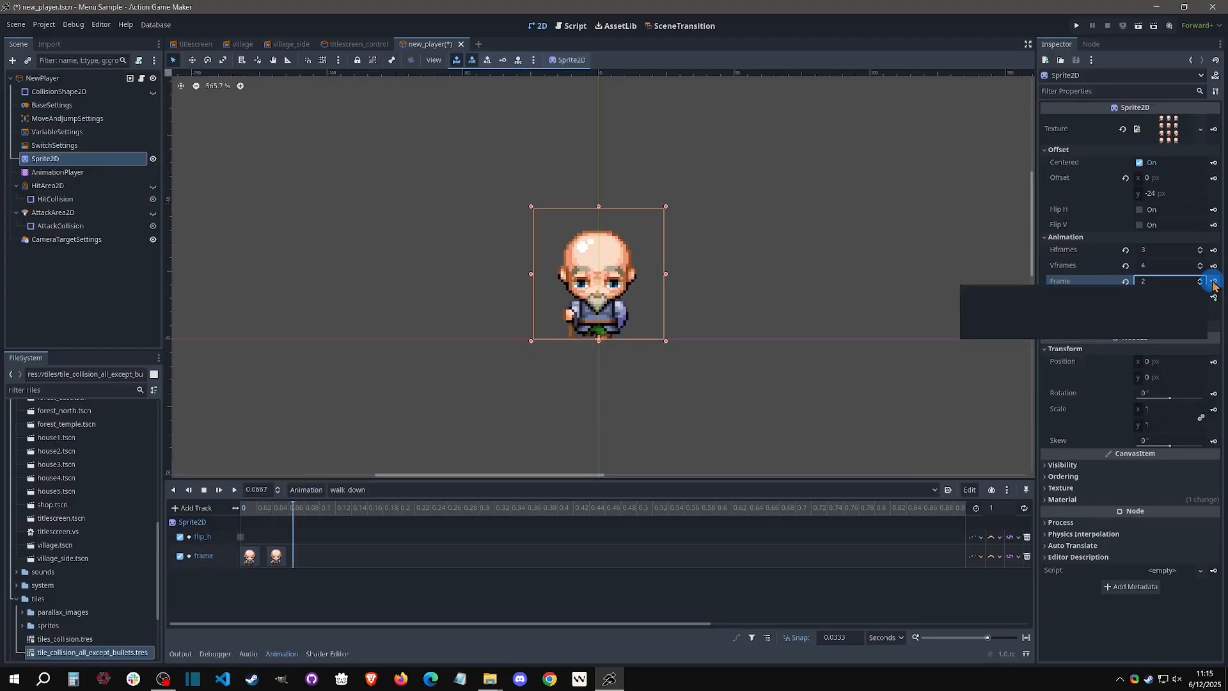
{"action": "left_click", "coordinate": [1213, 283]}
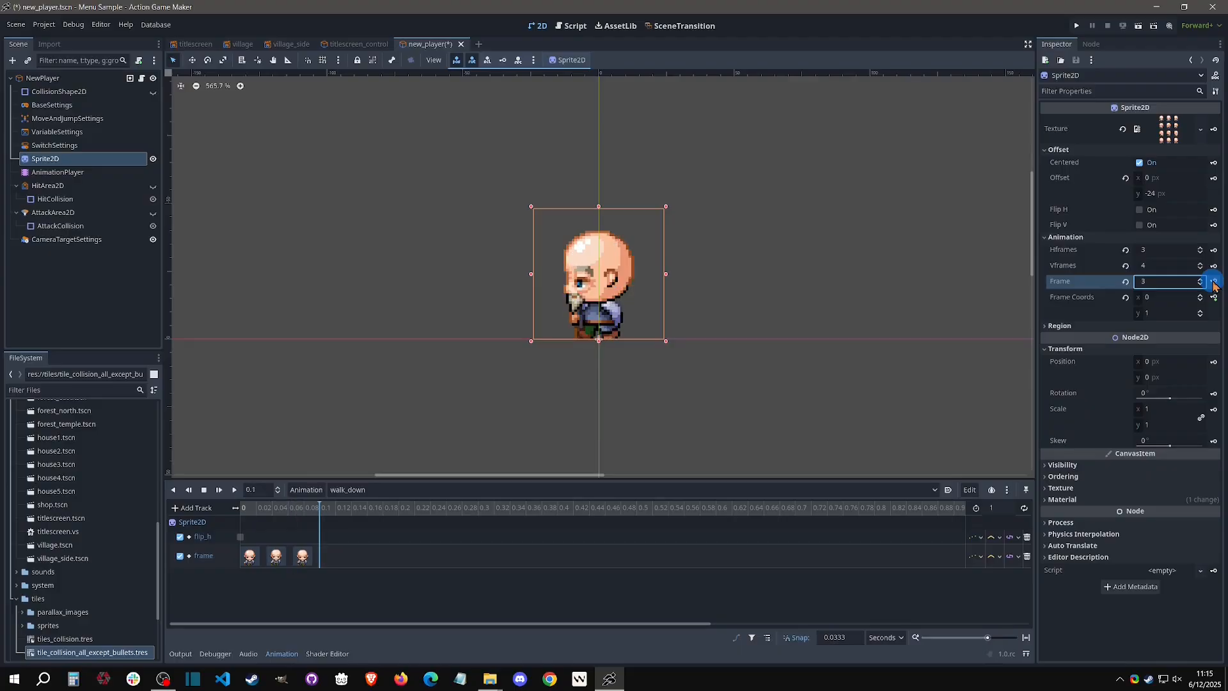
{"action": "left_click", "coordinate": [278, 558]}
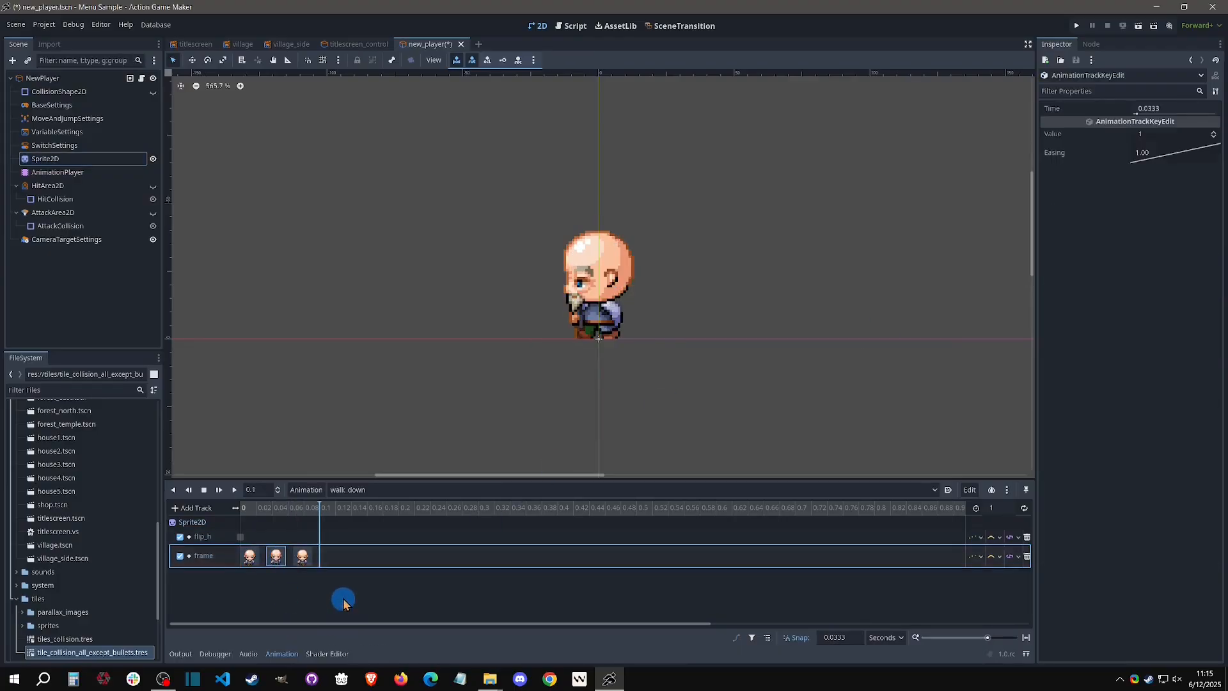
{"action": "key", "text": "ctrl+d"}
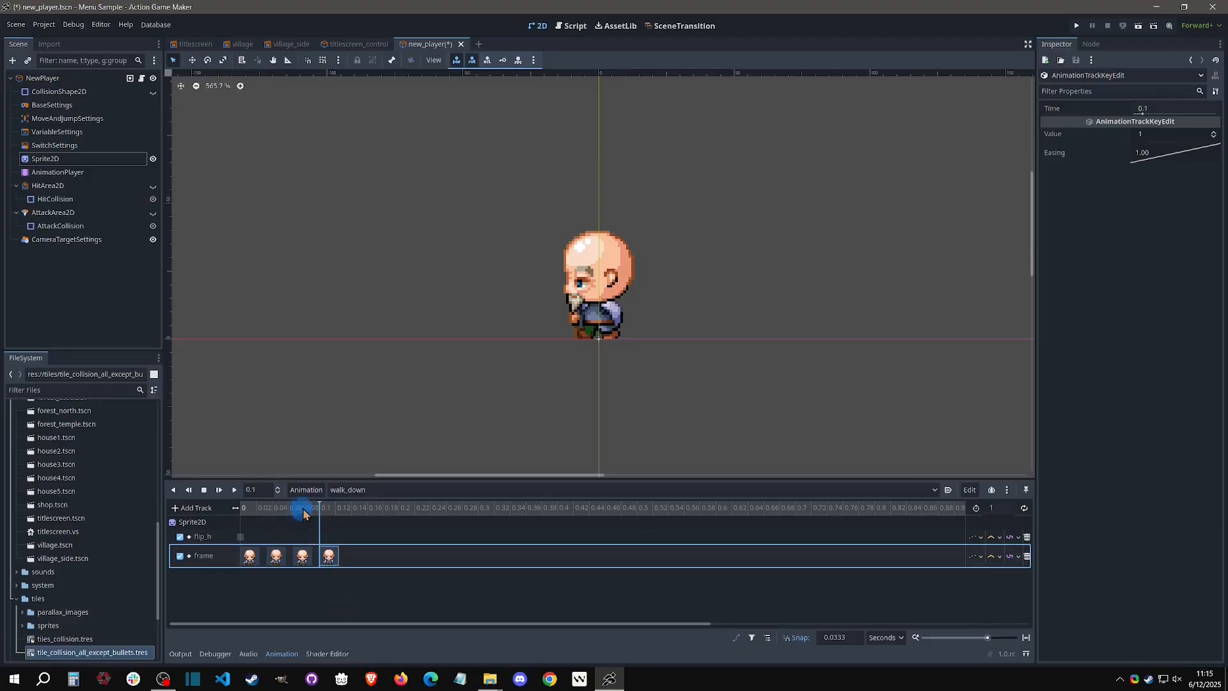
- Set the walk_down animation's length to 0.1333 seconds with looping enabled, and return the playhead to the start
{"action": "left_click", "coordinate": [323, 508]}
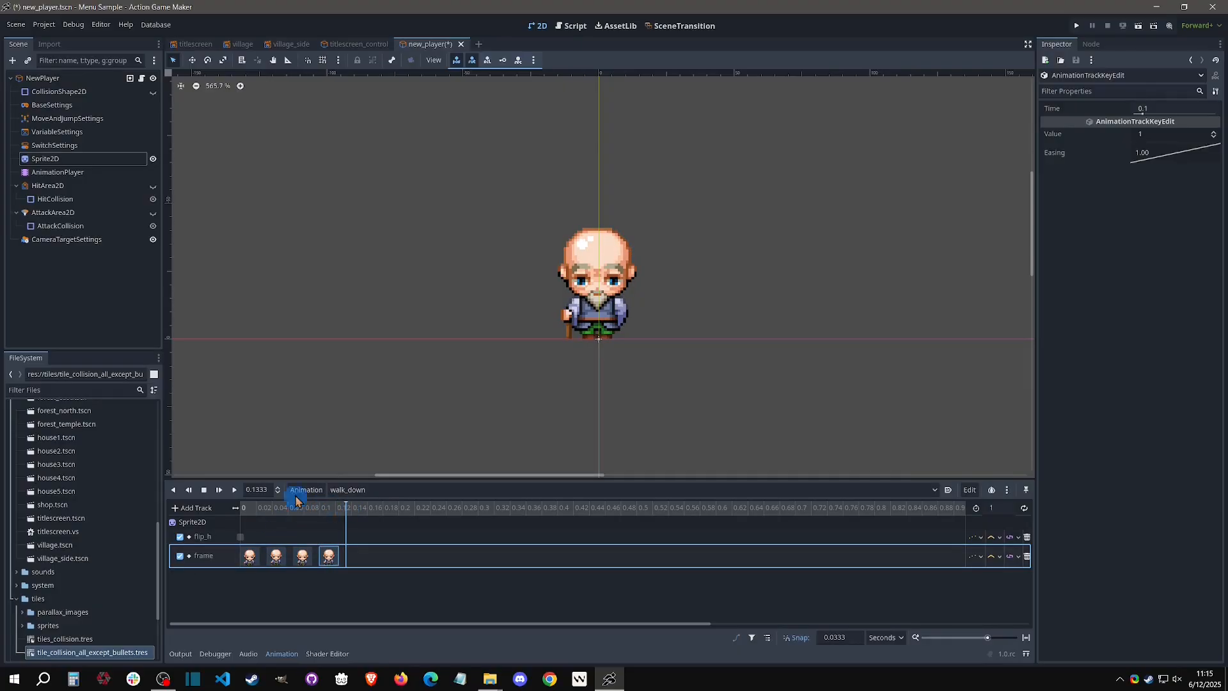
{"action": "left_click", "coordinate": [258, 489]}
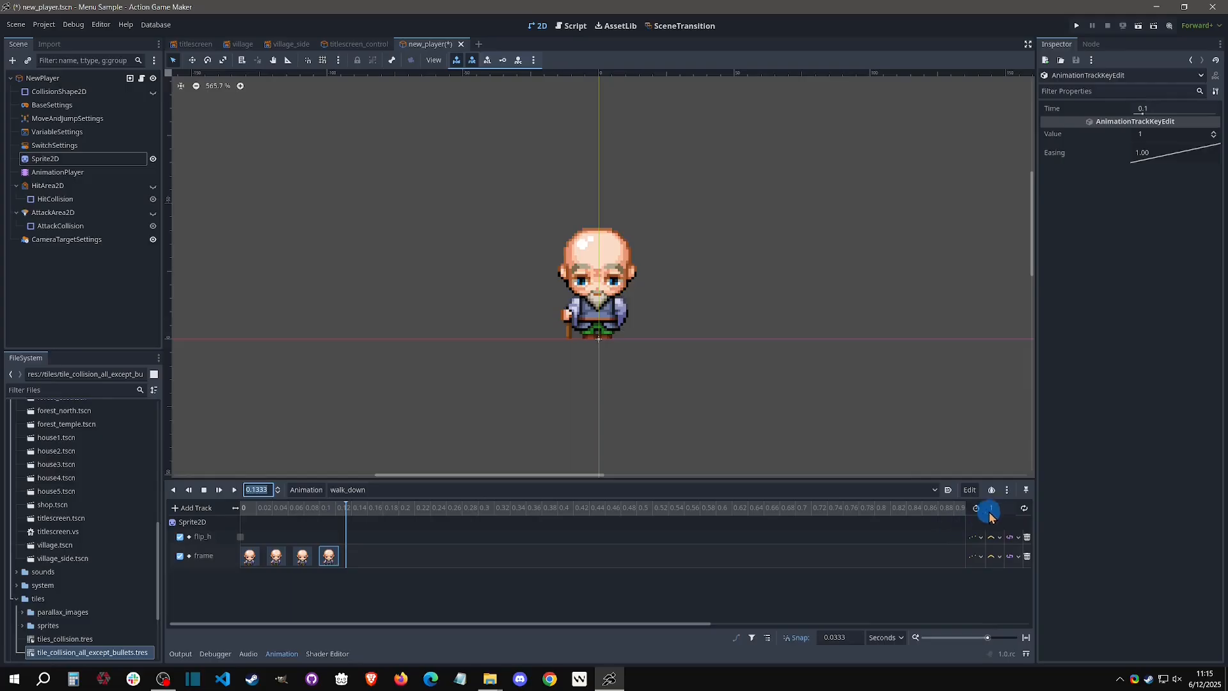
{"action": "left_click_drag", "start_coordinate": [991, 507], "coordinate": [614, 341]}
{"action": "type", "text": "0.1333"}
{"action": "key", "text": "Return"}
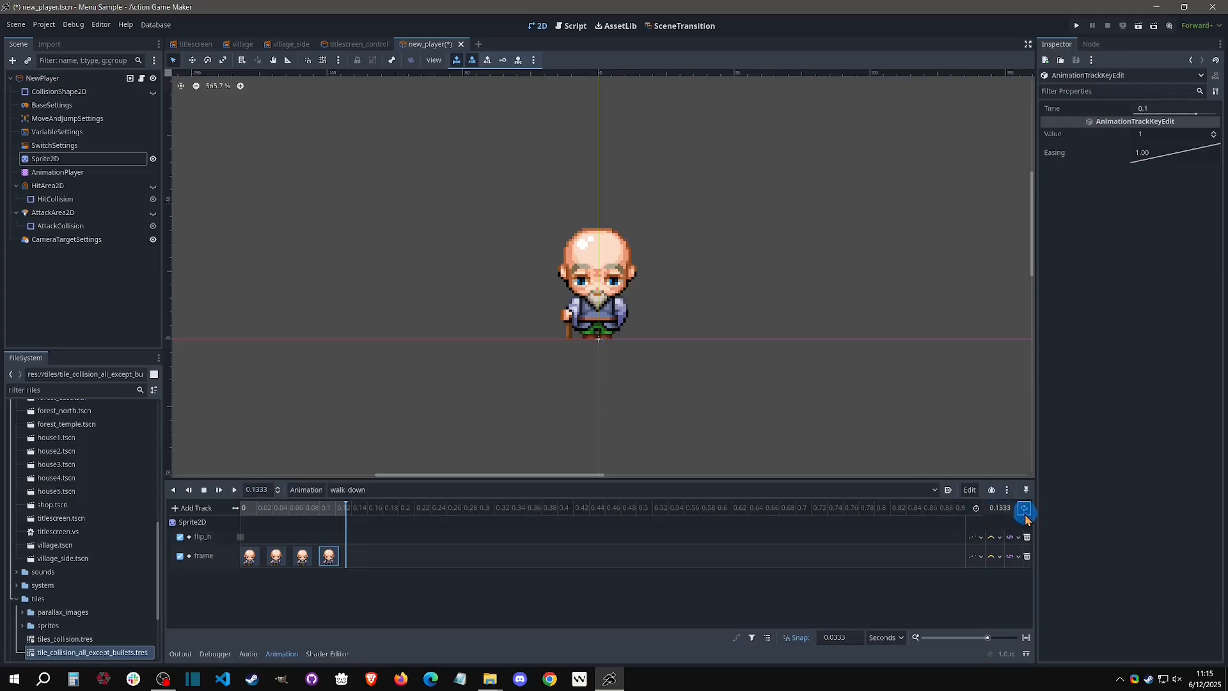
{"action": "left_click", "coordinate": [204, 489]}
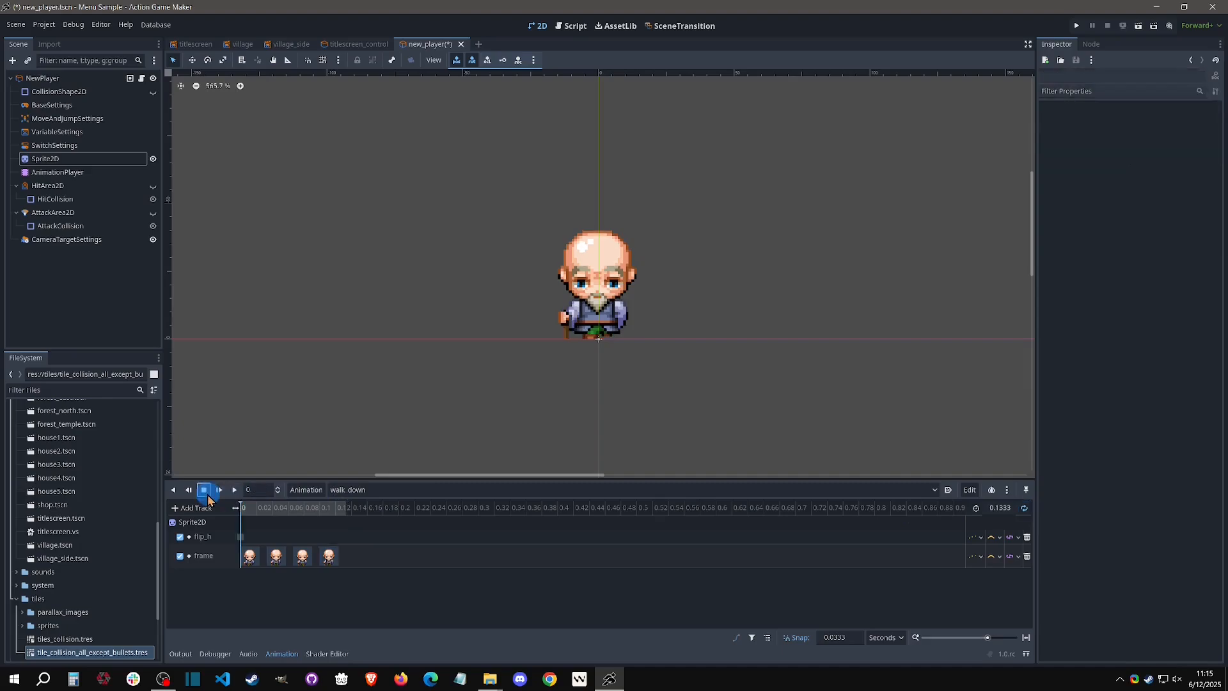
- Play back the walk_down animation to check its speed, and stop it
{"action": "left_click", "coordinate": [234, 490]}
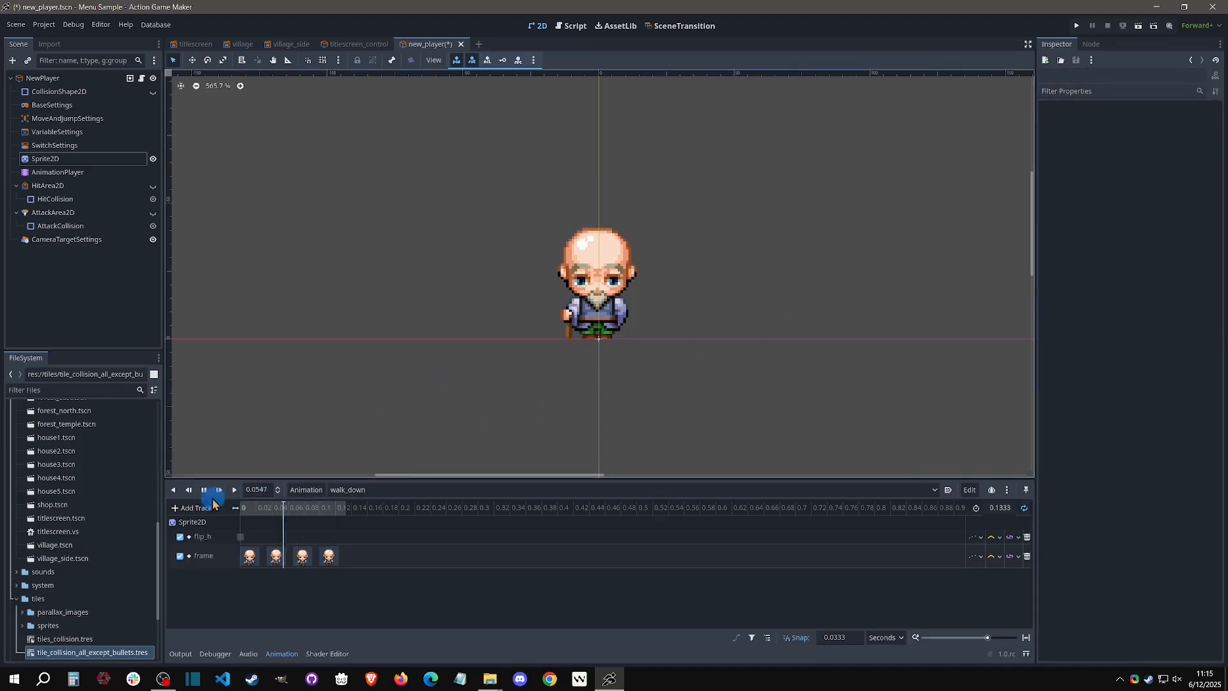
{"action": "left_click", "coordinate": [204, 490]}
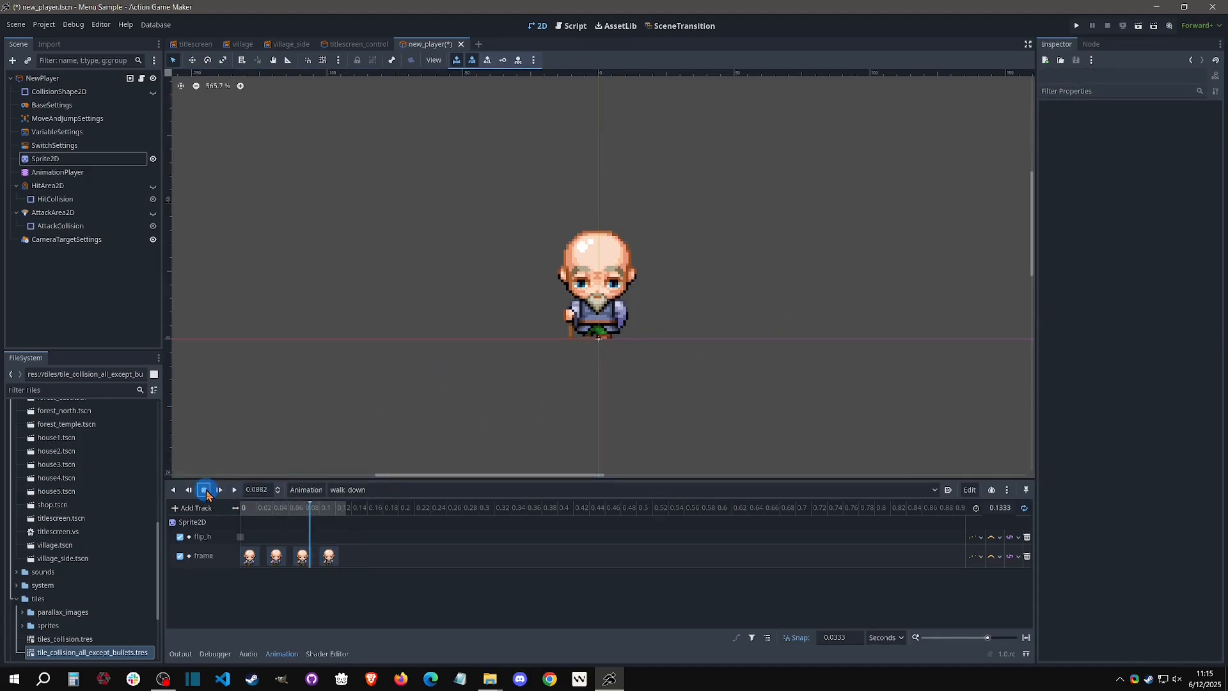
{"action": "left_click", "coordinate": [836, 637]}
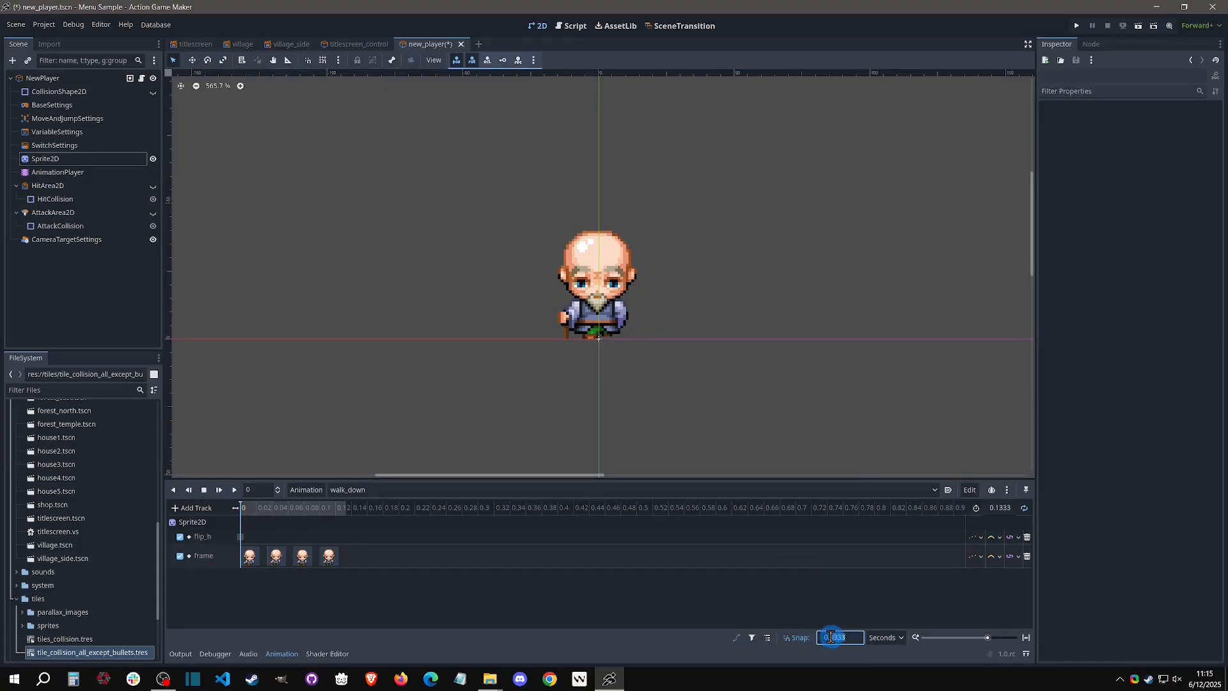
{"action": "left_click", "coordinate": [883, 637]}
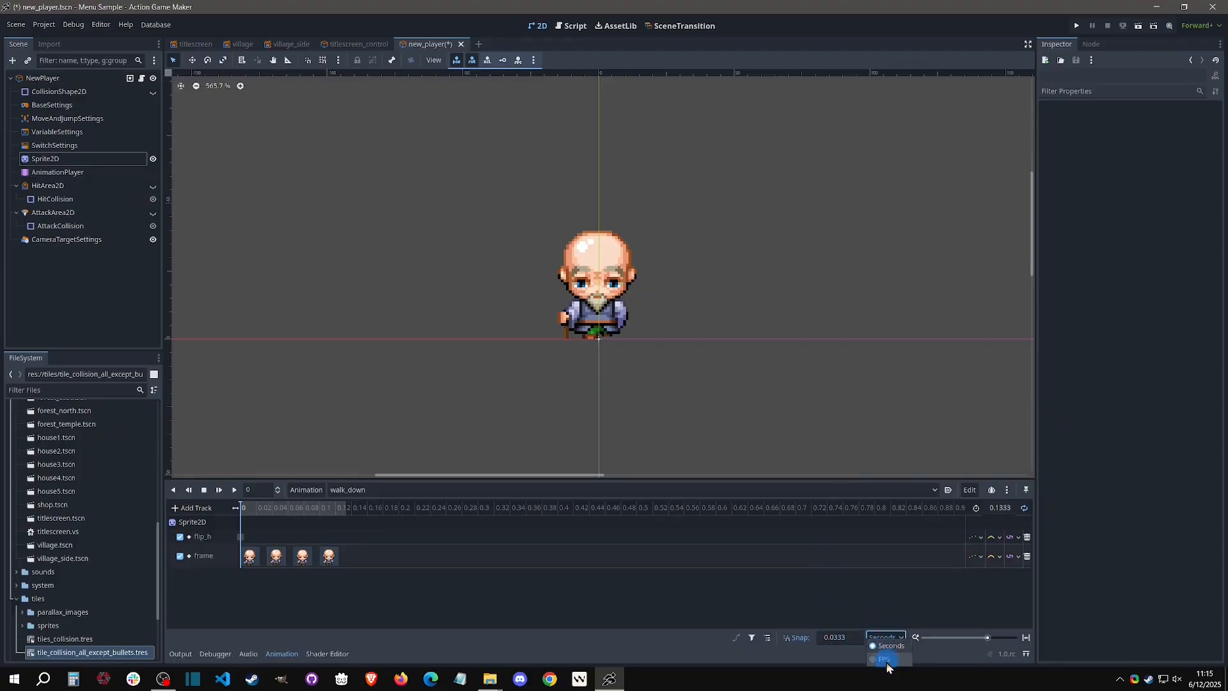
{"action": "left_click", "coordinate": [885, 660]}
{"action": "left_click", "coordinate": [842, 639]}
{"action": "left_click", "coordinate": [882, 638]}
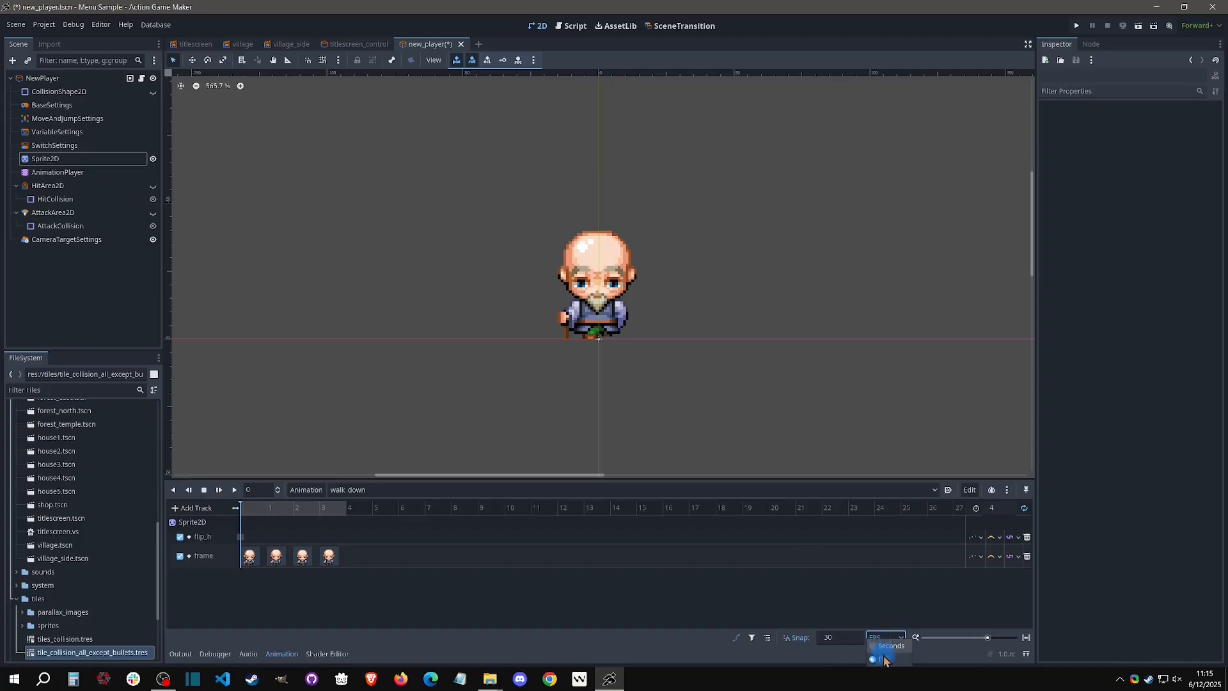
{"action": "left_click", "coordinate": [882, 649]}
- Set the timeline snap to 0.1 seconds and move the last three walk_down frame keys to 0.1, 0.2 and 0.3 seconds in order
{"action": "left_click", "coordinate": [852, 641]}
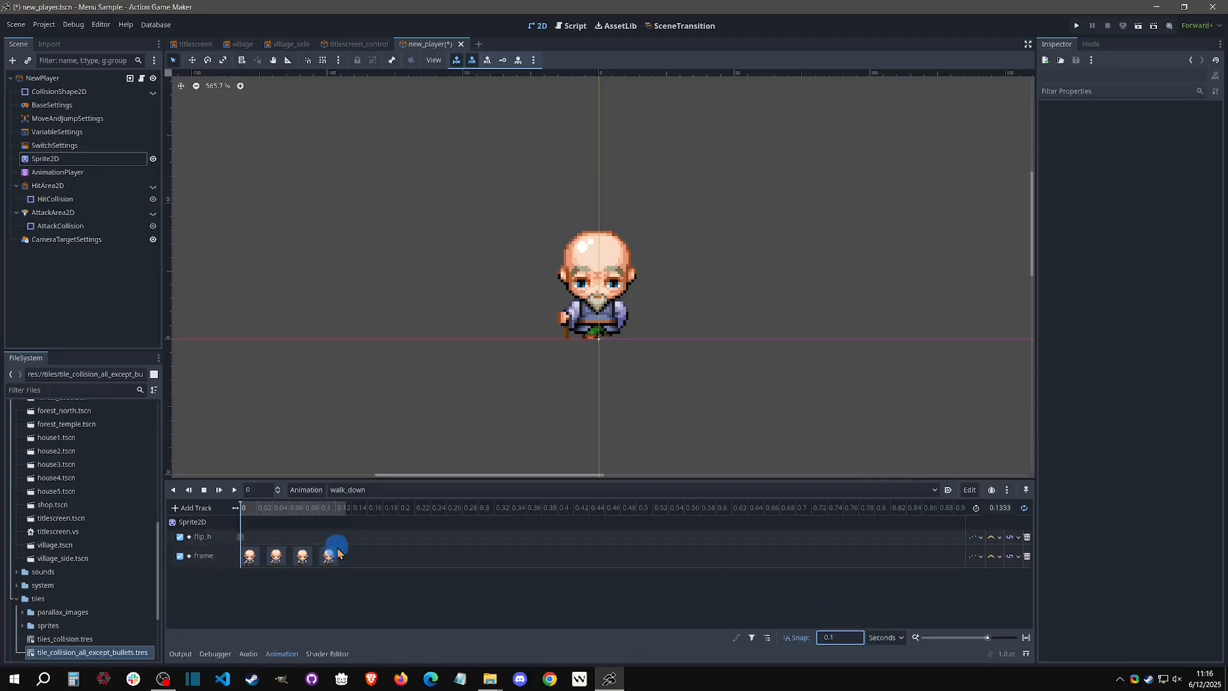
{"action": "left_click_drag", "start_coordinate": [339, 553], "coordinate": [407, 556]}
{"action": "left_click", "coordinate": [302, 558]}
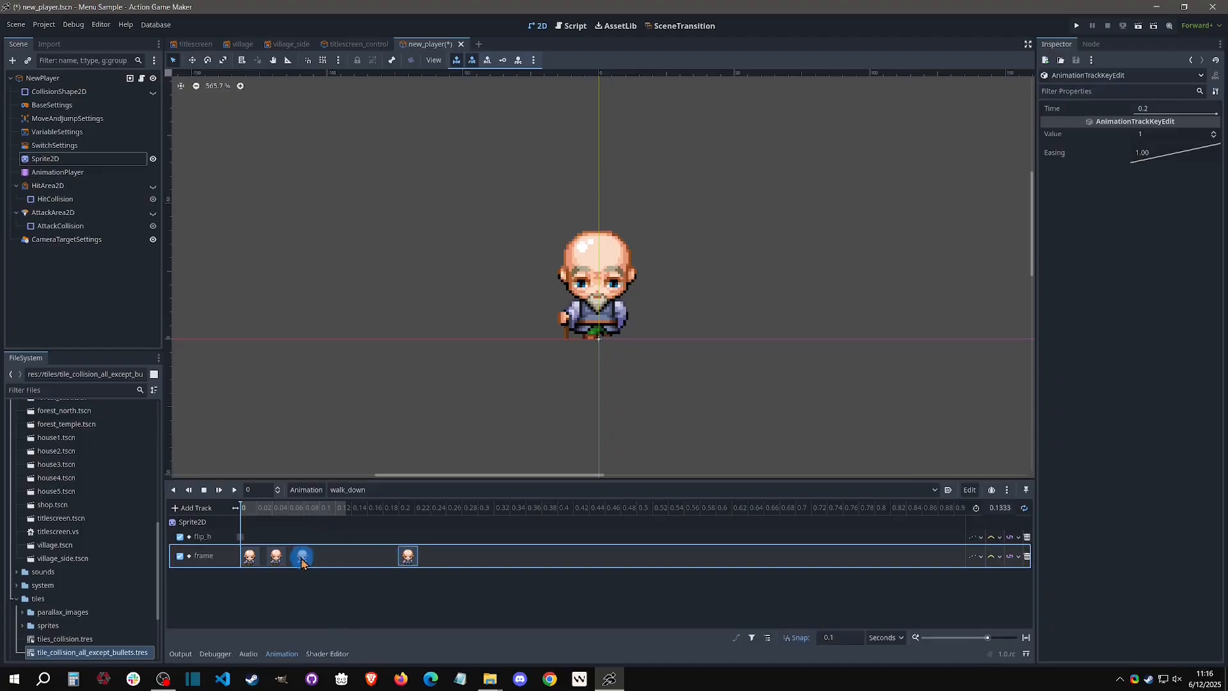
{"action": "left_click_drag", "start_coordinate": [301, 557], "coordinate": [488, 557]}
{"action": "mouse_move", "coordinate": [330, 557]}
{"action": "left_mouse_down"}
{"action": "mouse_move", "coordinate": [535, 563]}
{"action": "mouse_move", "coordinate": [328, 557]}
{"action": "left_mouse_up"}
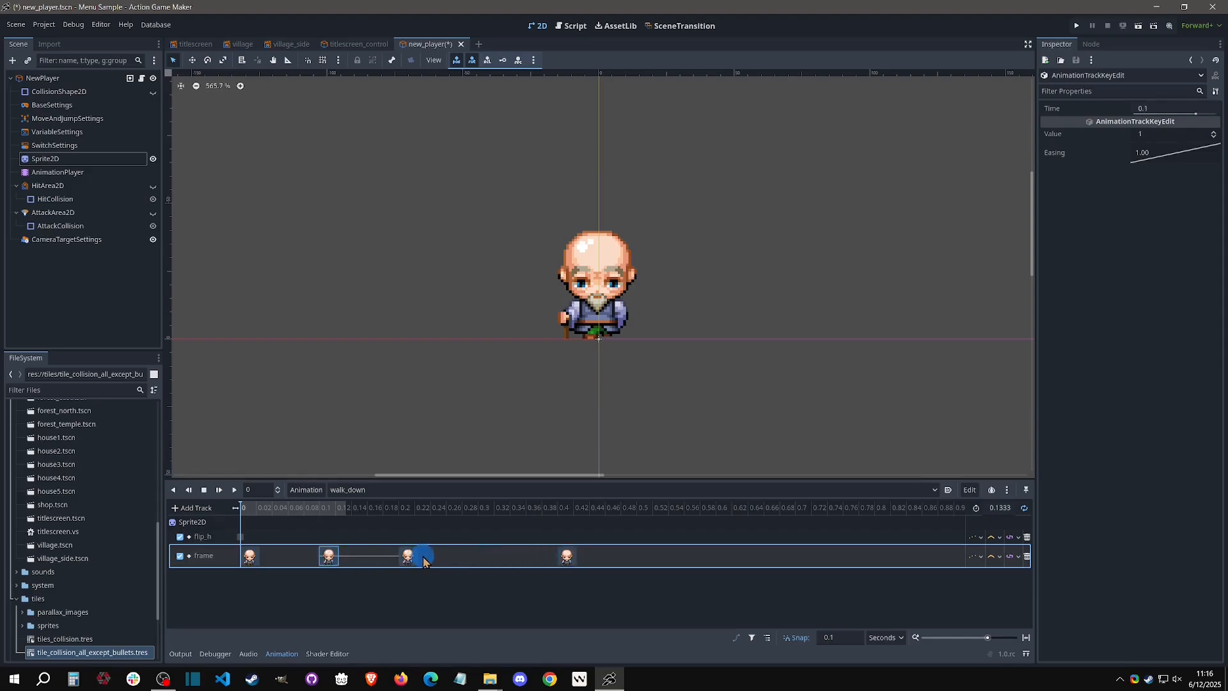
{"action": "left_click_drag", "start_coordinate": [415, 561], "coordinate": [484, 563]}
{"action": "left_click_drag", "start_coordinate": [565, 561], "coordinate": [391, 563]}
- Set the walk_down animation length to 0.4 seconds
{"action": "left_click", "coordinate": [327, 515]}
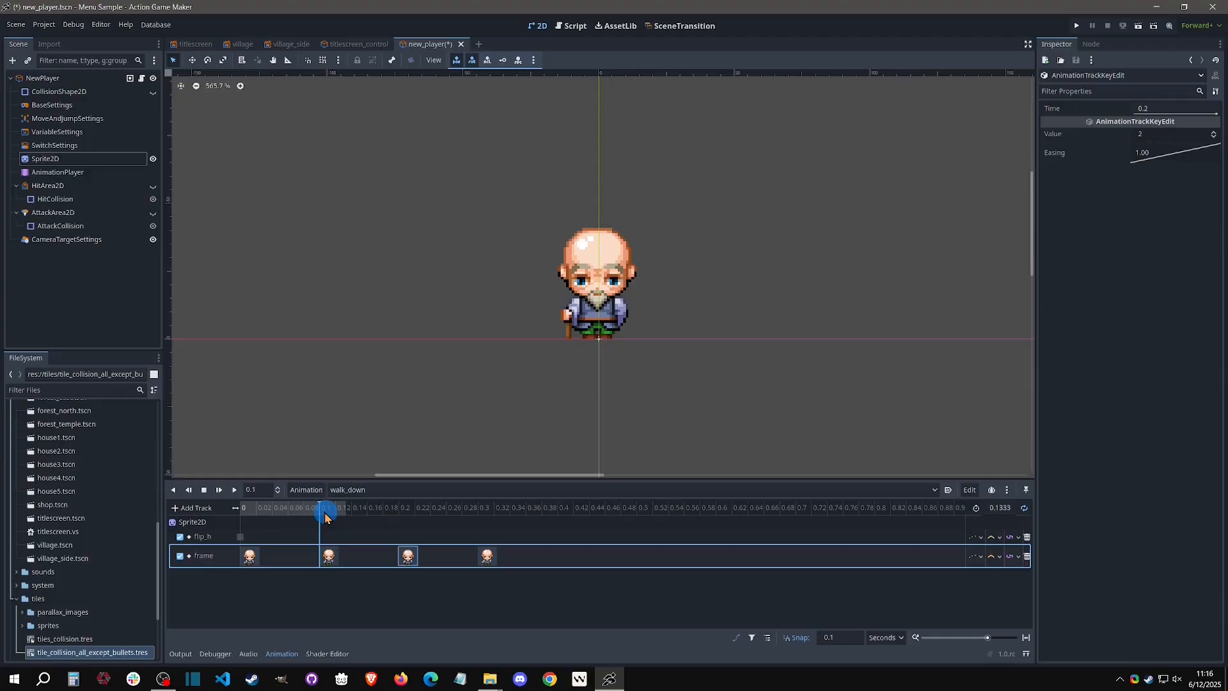
{"action": "left_click", "coordinate": [994, 507]}
{"action": "type", "text": "0.4"}
{"action": "key", "text": "Return"}
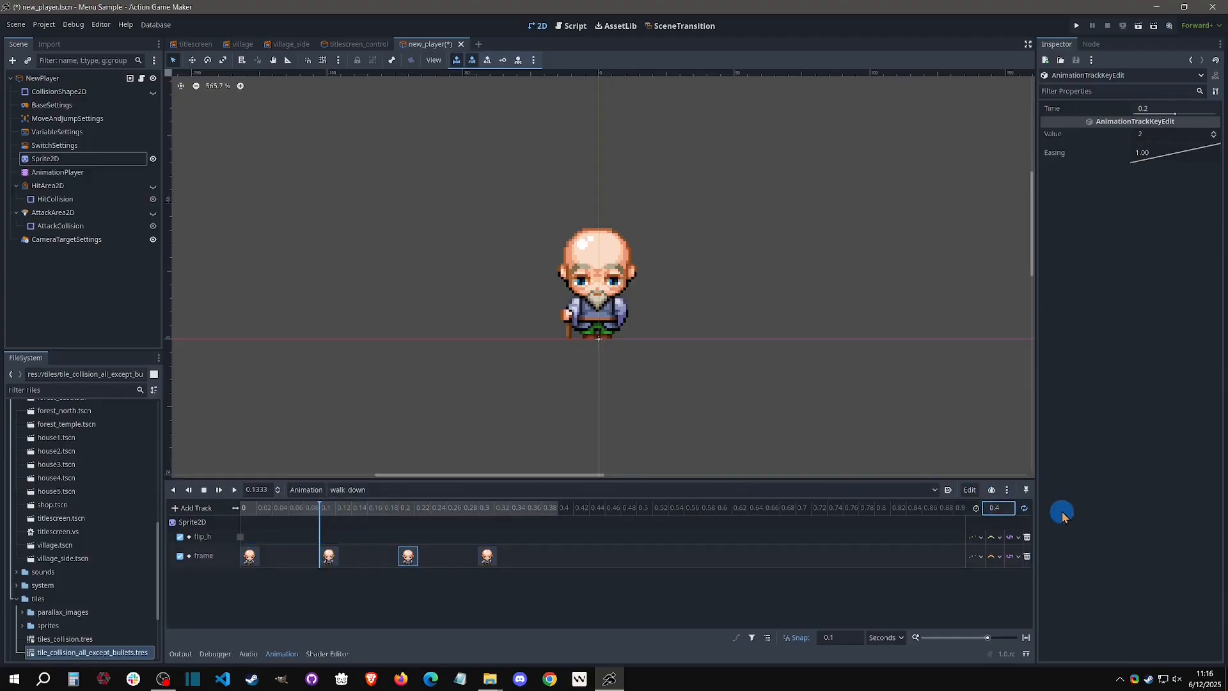
- Scrub through and play back the retimed walk_down animation, and stop it
{"action": "left_click_drag", "start_coordinate": [343, 512], "coordinate": [471, 516]}
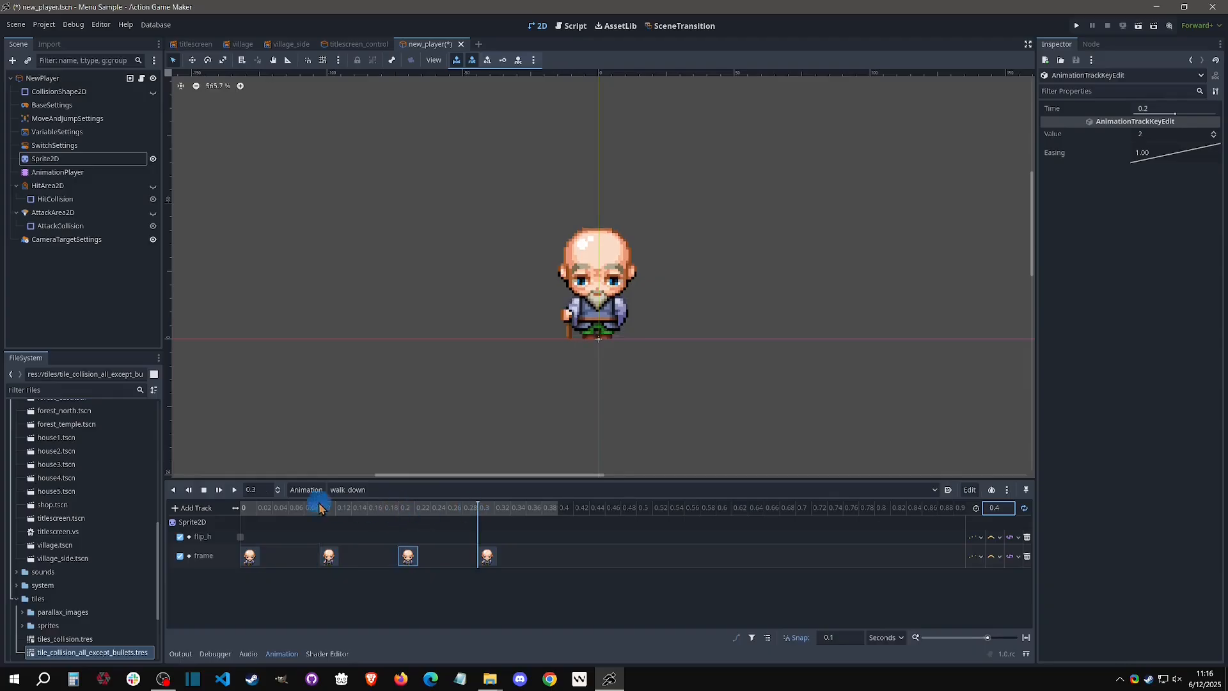
{"action": "left_click", "coordinate": [204, 489]}
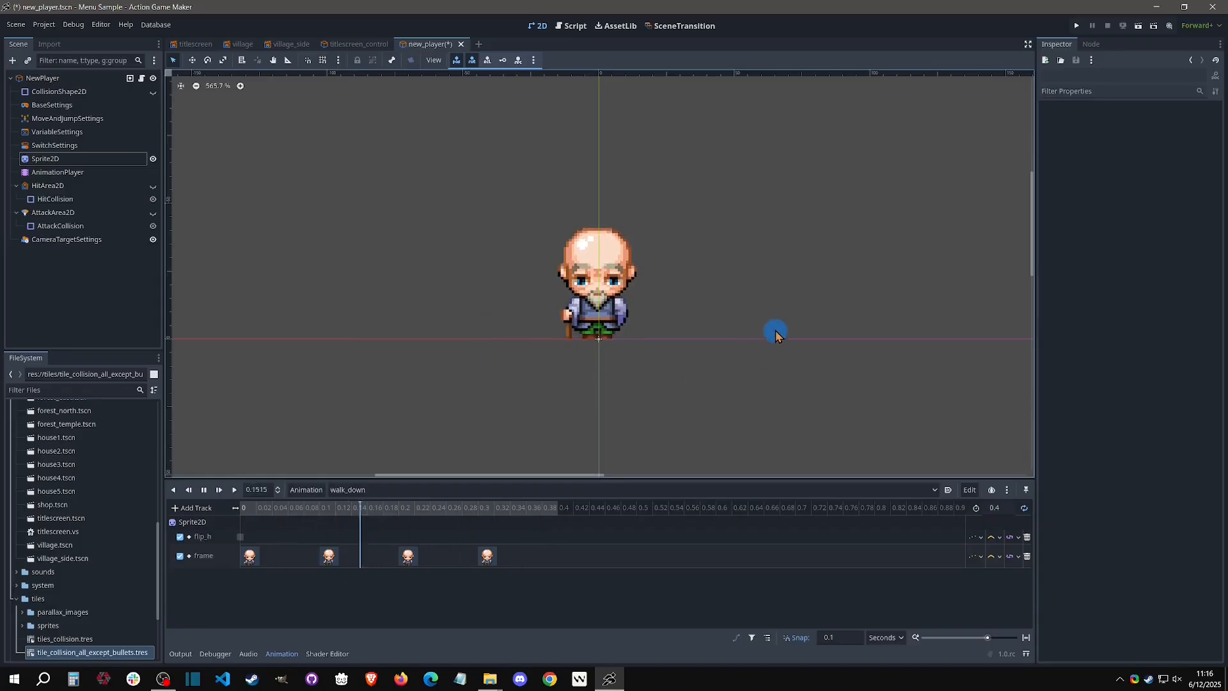
{"action": "left_click", "coordinate": [843, 641]}
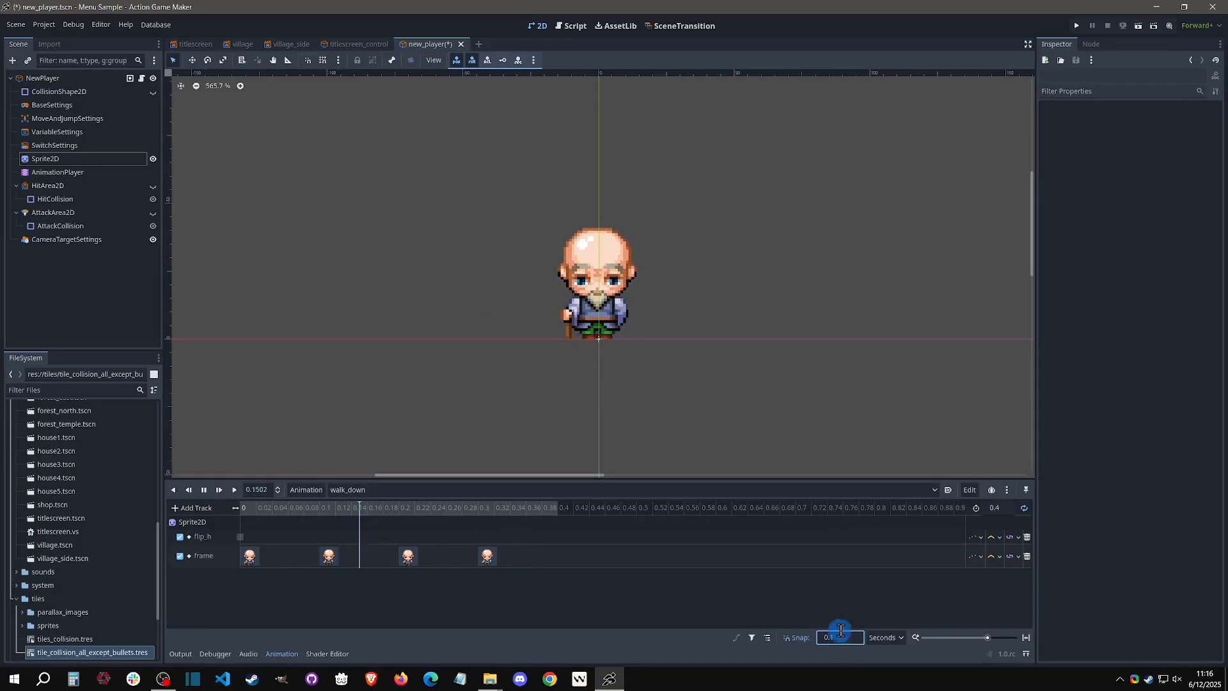
{"action": "left_click", "coordinate": [203, 489]}
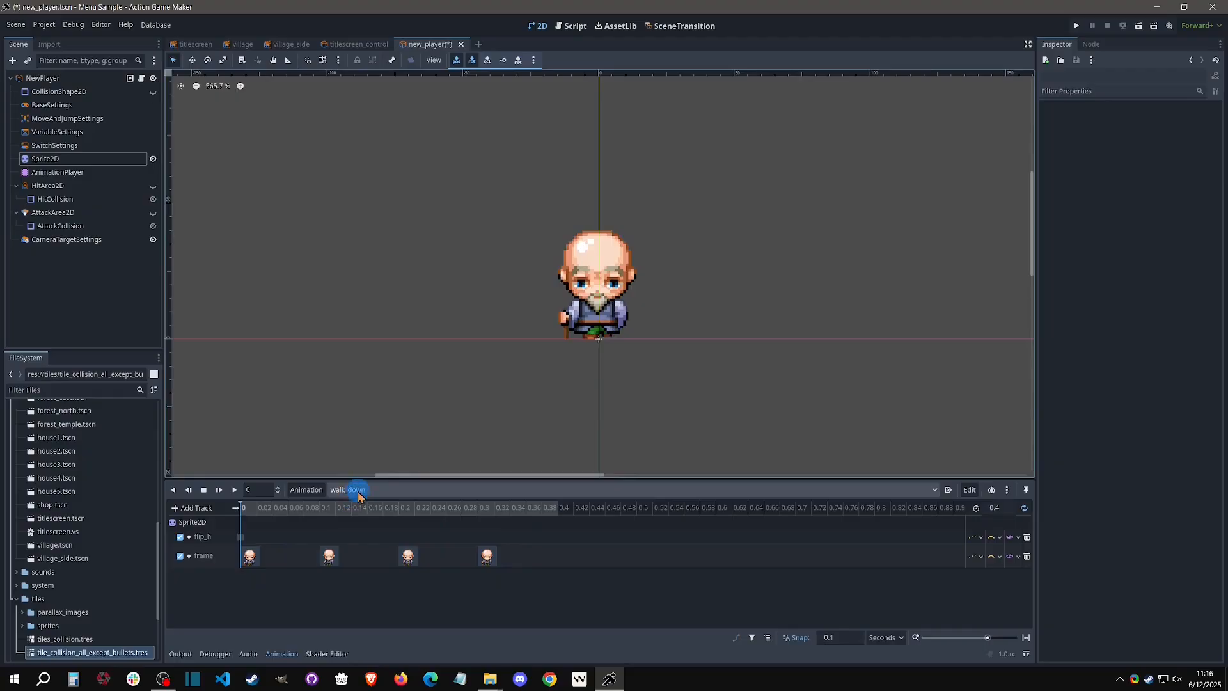
- Duplicate the walk_down animation as walk_up
{"action": "left_click", "coordinate": [306, 489]}
{"action": "left_click", "coordinate": [320, 543]}
{"action": "key", "text": "End"}
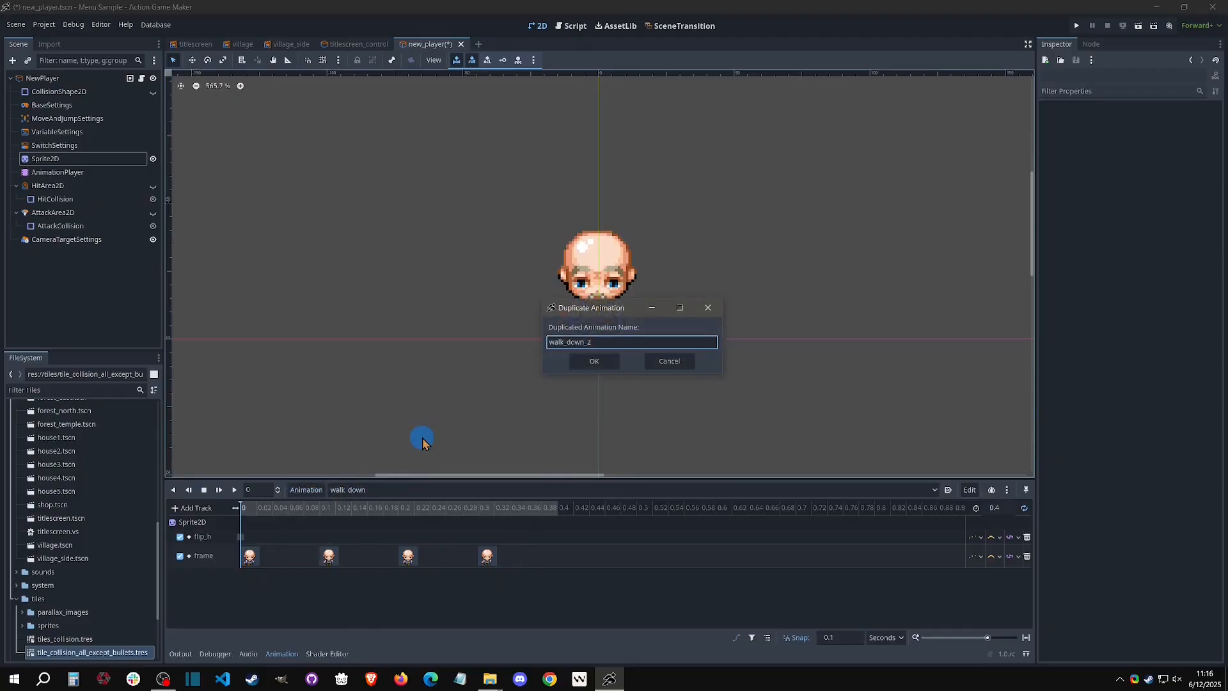
{"action": "key", "text": "BackSpace"}
{"action": "key", "text": "BackSpace"}
{"action": "key", "text": "BackSpace"}
{"action": "key", "text": "BackSpace"}
{"action": "key", "text": "BackSpace"}
{"action": "key", "text": "BackSpace"}
{"action": "type", "text": "up"}
{"action": "key", "text": "Return"}
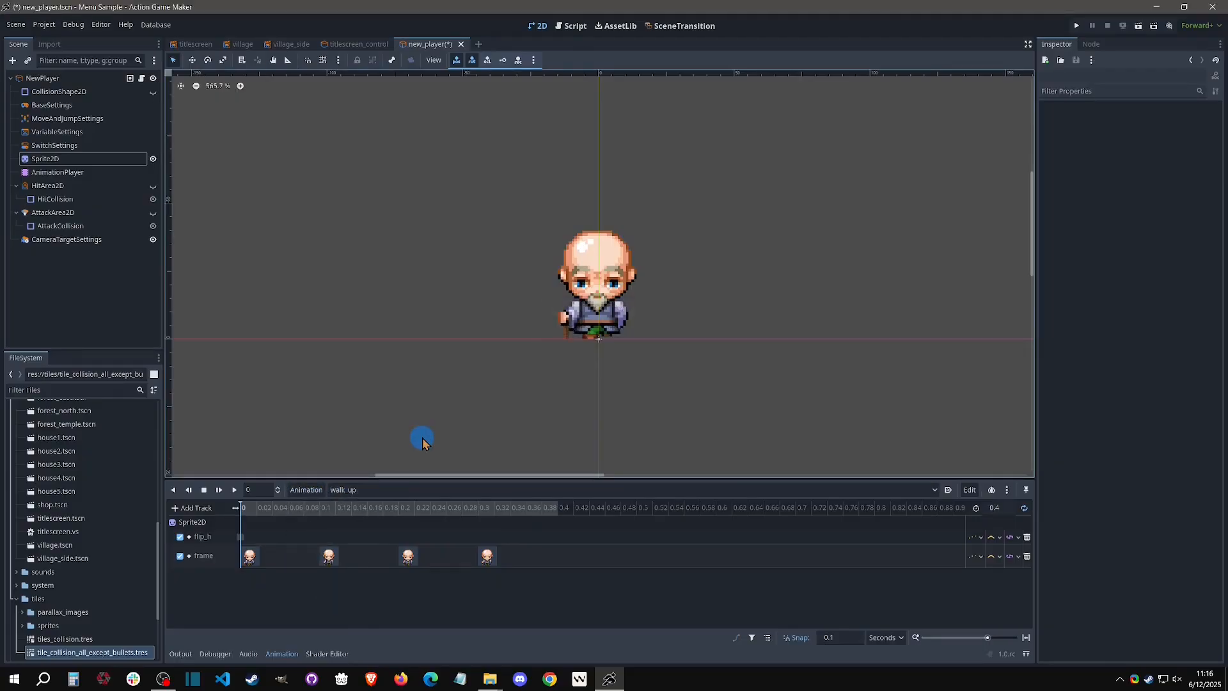
- Key Sprite2D frames 9, 10 and 11 at 0, 0.1 and 0.2 seconds in walk_up, replacing the existing keys
{"action": "left_click", "coordinate": [88, 162]}
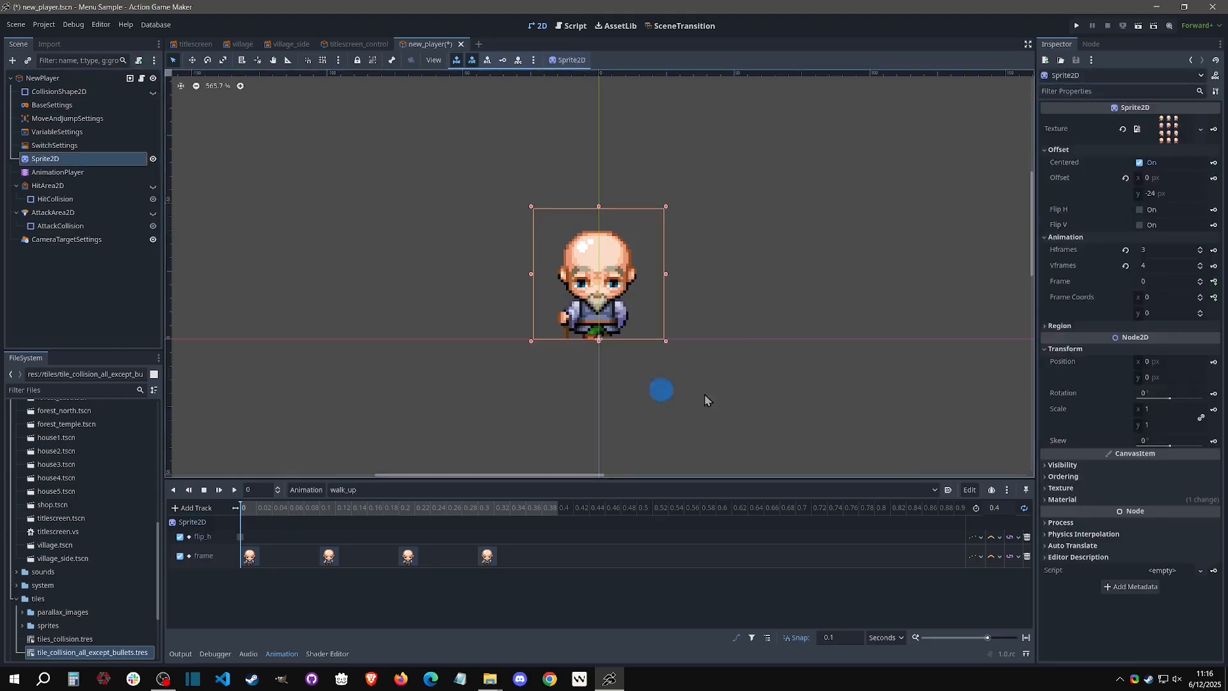
{"action": "left_click", "coordinate": [1199, 280]}
{"action": "left_click", "coordinate": [1200, 280]}
{"action": "left_click", "coordinate": [1199, 280]}
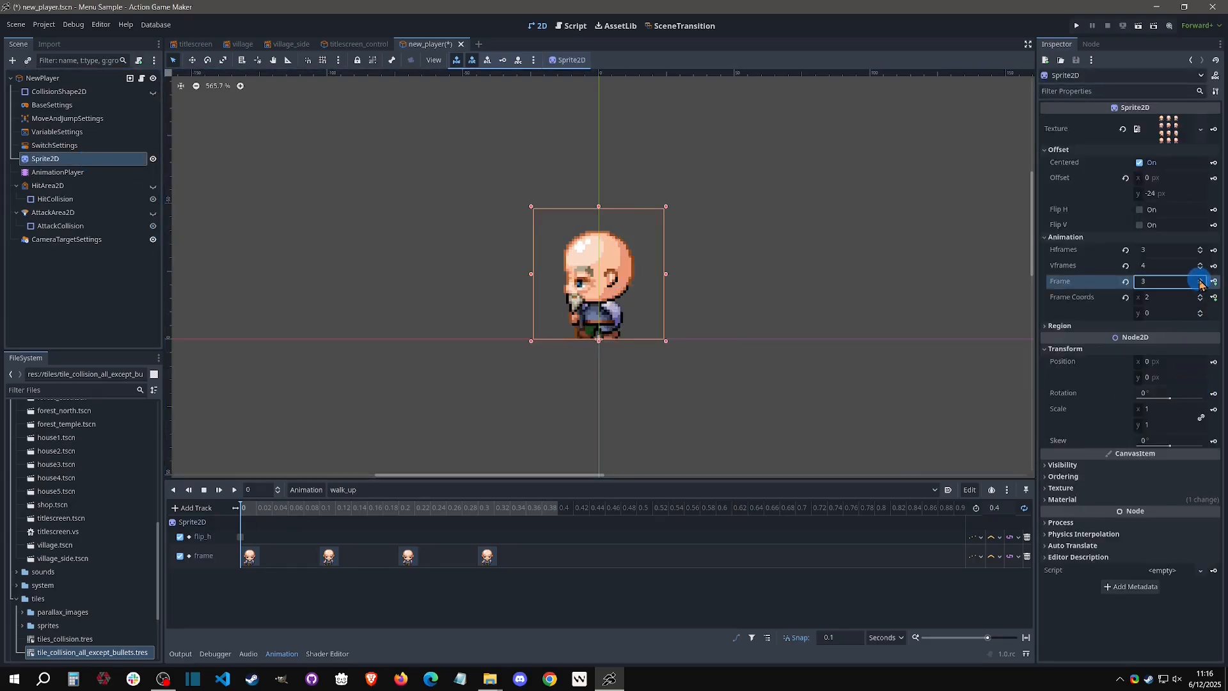
{"action": "left_click", "coordinate": [1199, 280]}
{"action": "left_click", "coordinate": [1200, 280]}
{"action": "left_click", "coordinate": [1199, 280]}
{"action": "left_click", "coordinate": [1200, 280]}
{"action": "left_click", "coordinate": [1199, 280]}
{"action": "left_click", "coordinate": [1199, 280]}
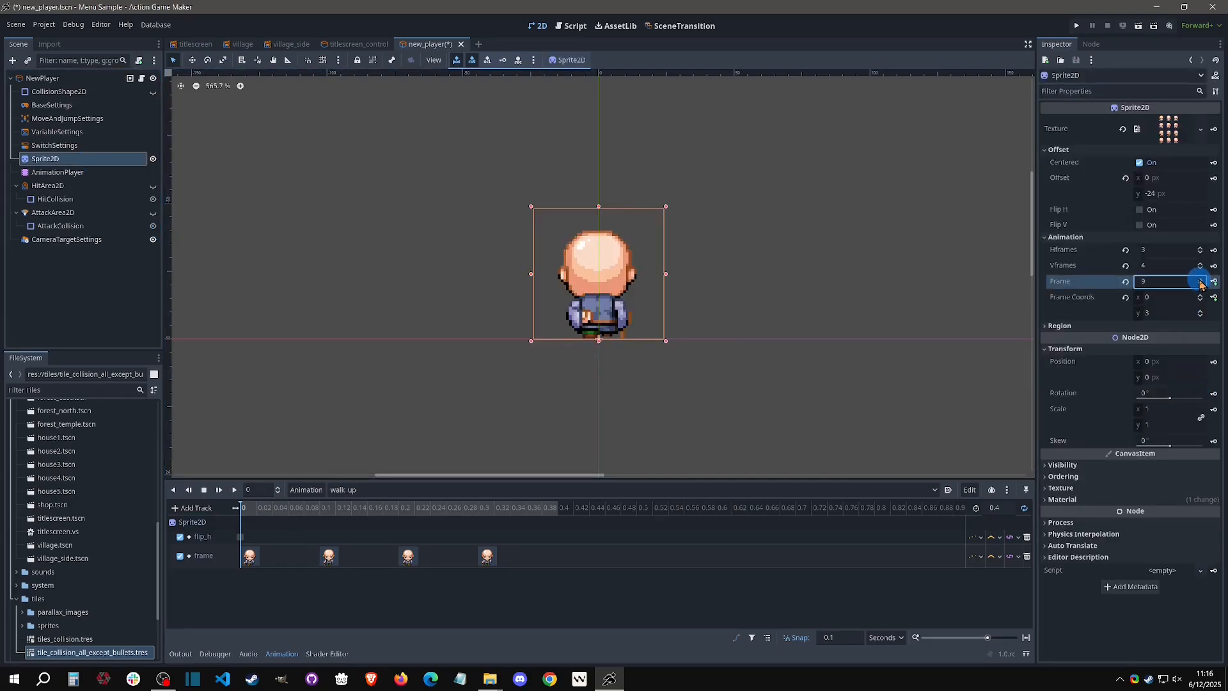
{"action": "left_click", "coordinate": [1213, 282]}
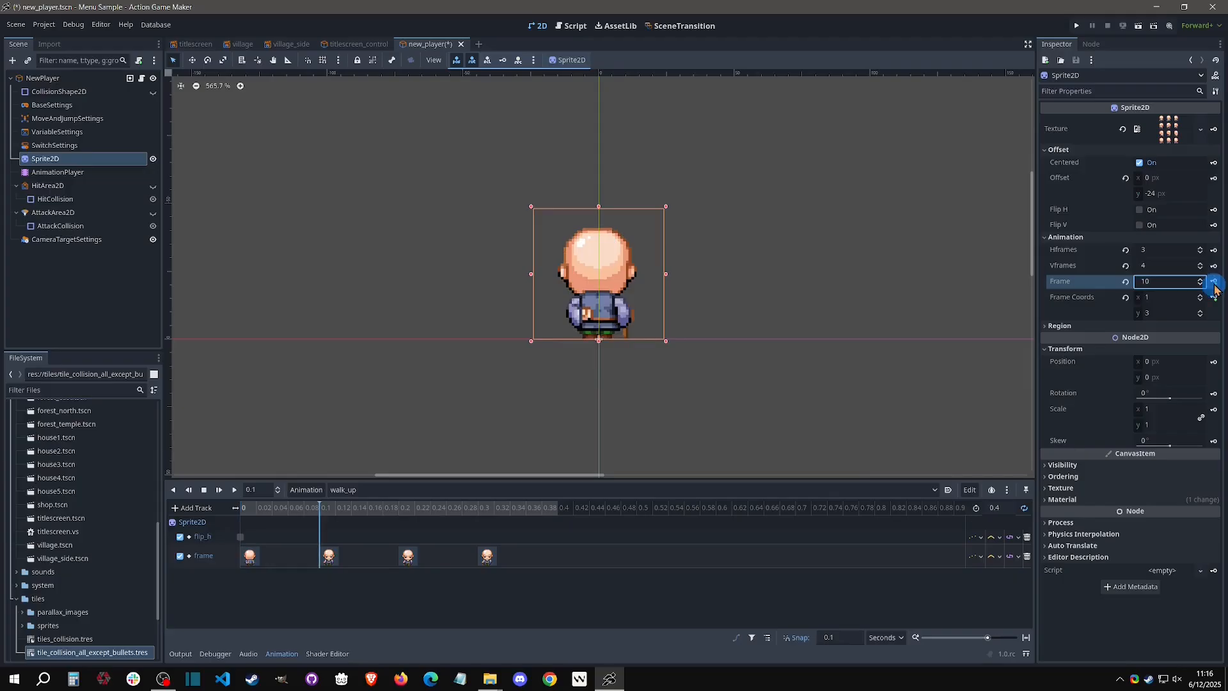
{"action": "left_click", "coordinate": [1214, 282]}
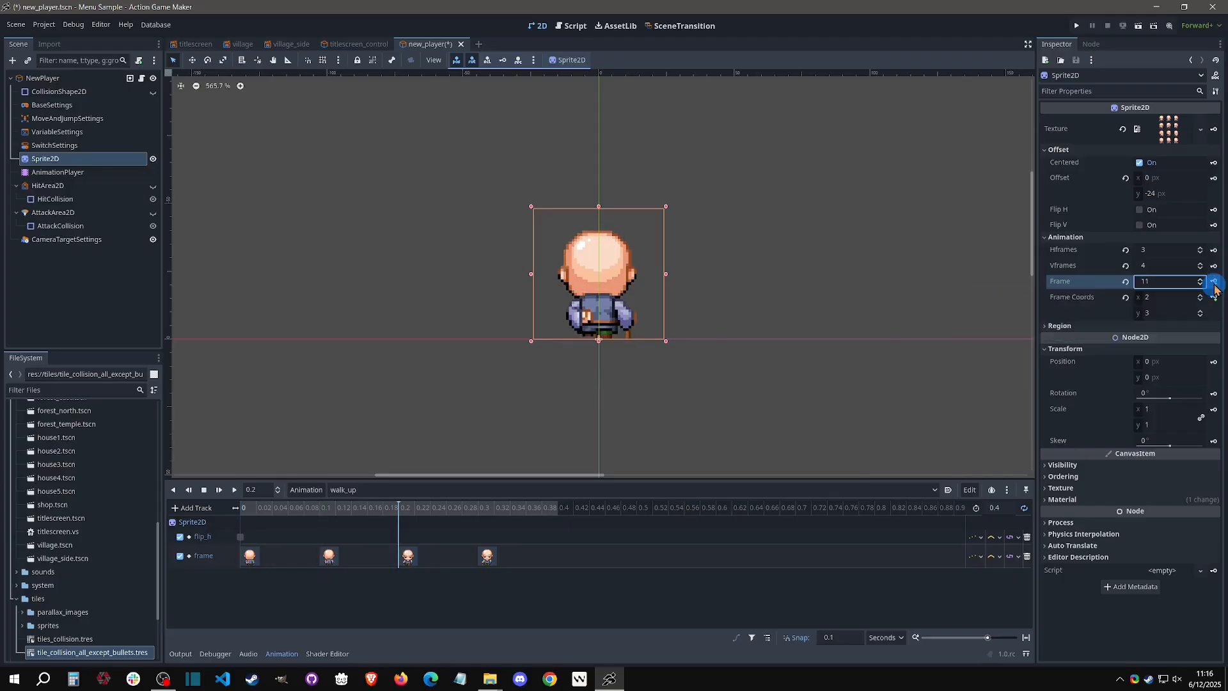
- Copy the walk_up frame key from 0.1 seconds to 0.3 seconds and play back the animation
{"action": "left_click", "coordinate": [334, 558]}
{"action": "key", "text": "ctrl+c"}
{"action": "key", "text": "ctrl+v"}
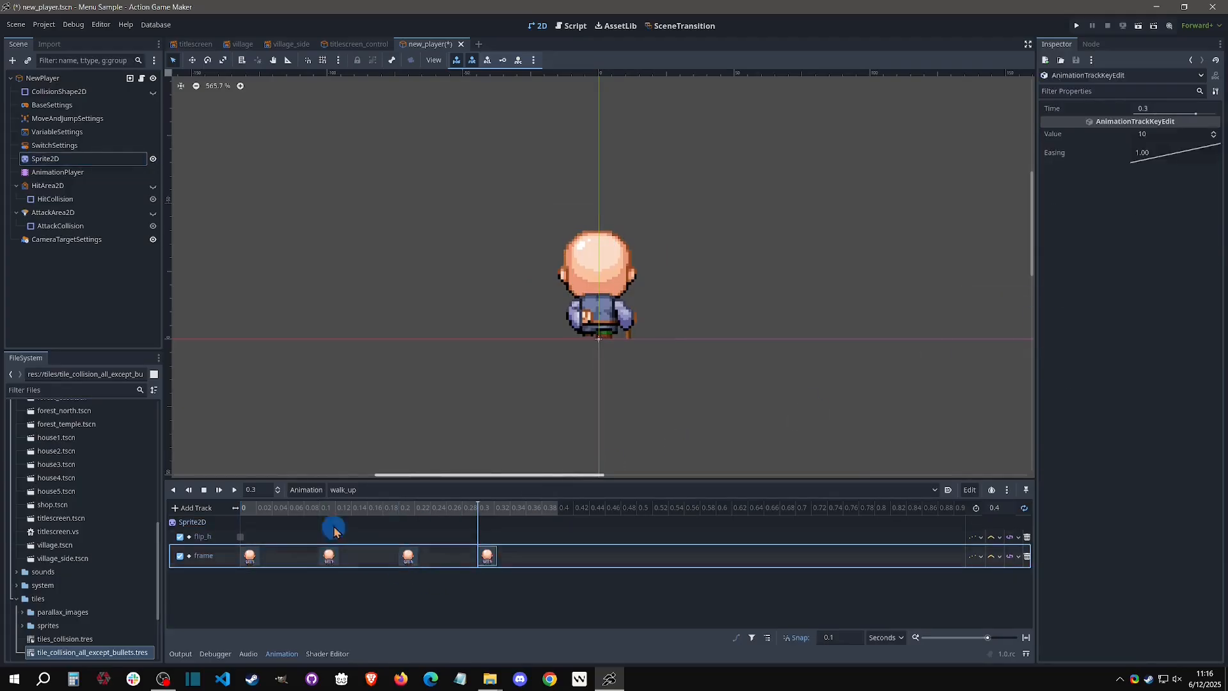
{"action": "left_click", "coordinate": [234, 491]}
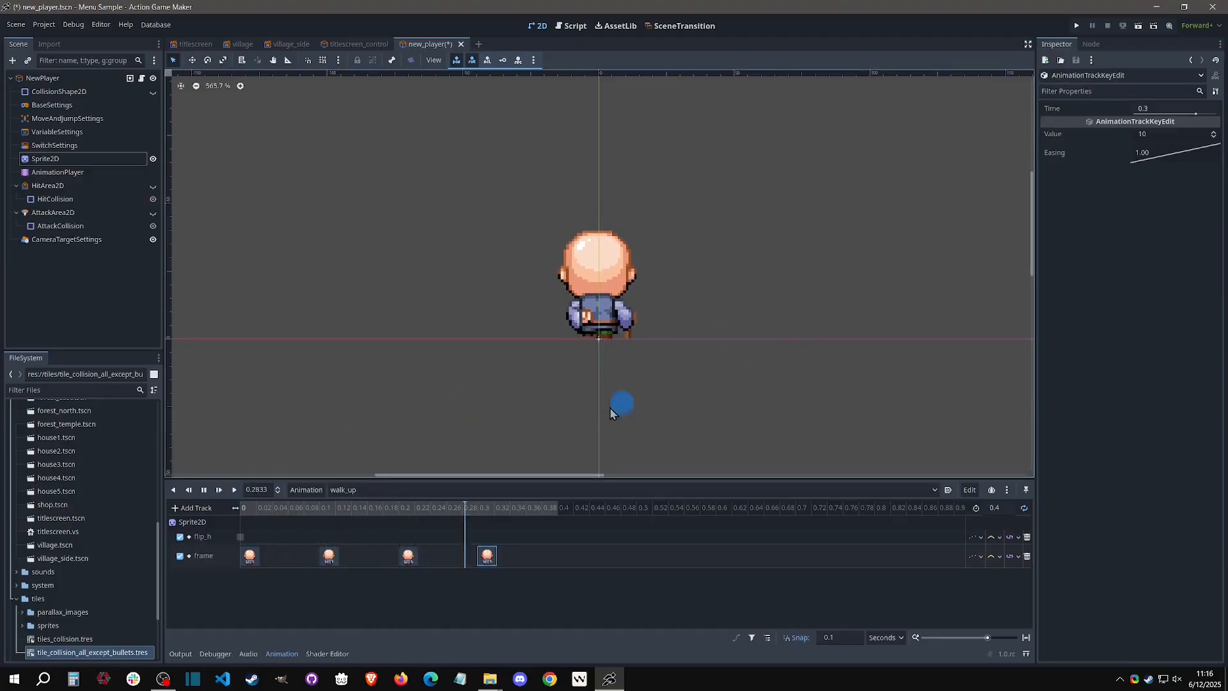
- Duplicate the walk_up animation as walk_right
{"action": "left_click", "coordinate": [306, 490]}
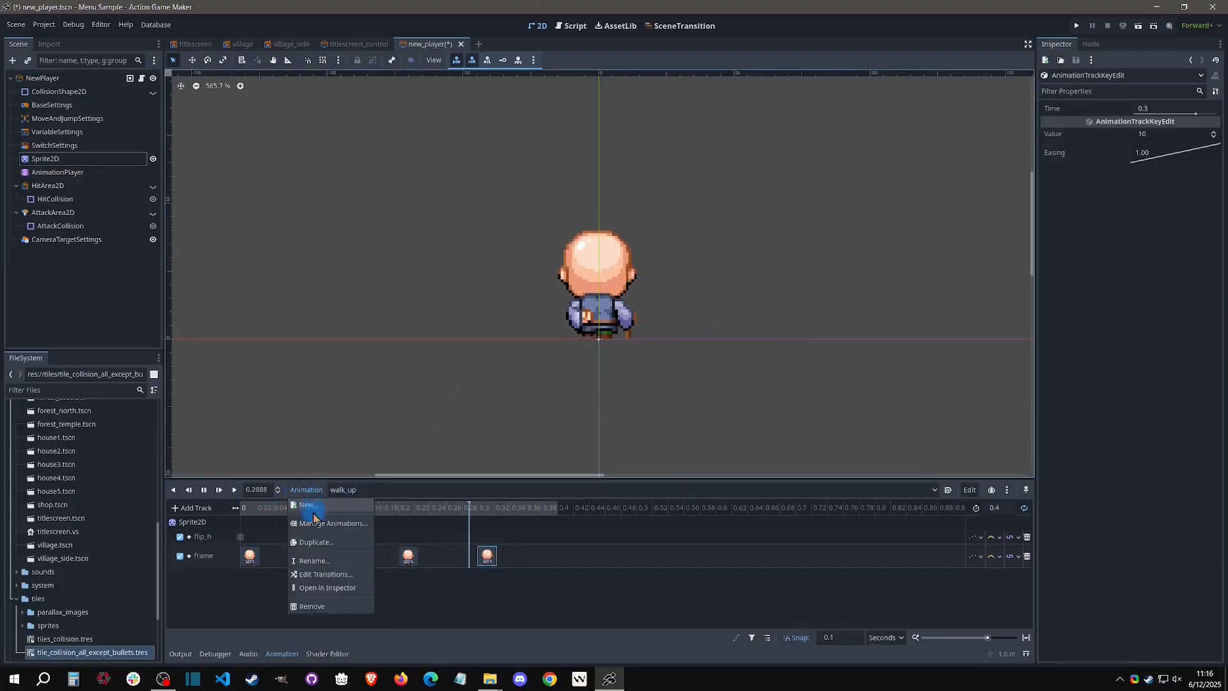
{"action": "left_click", "coordinate": [314, 541]}
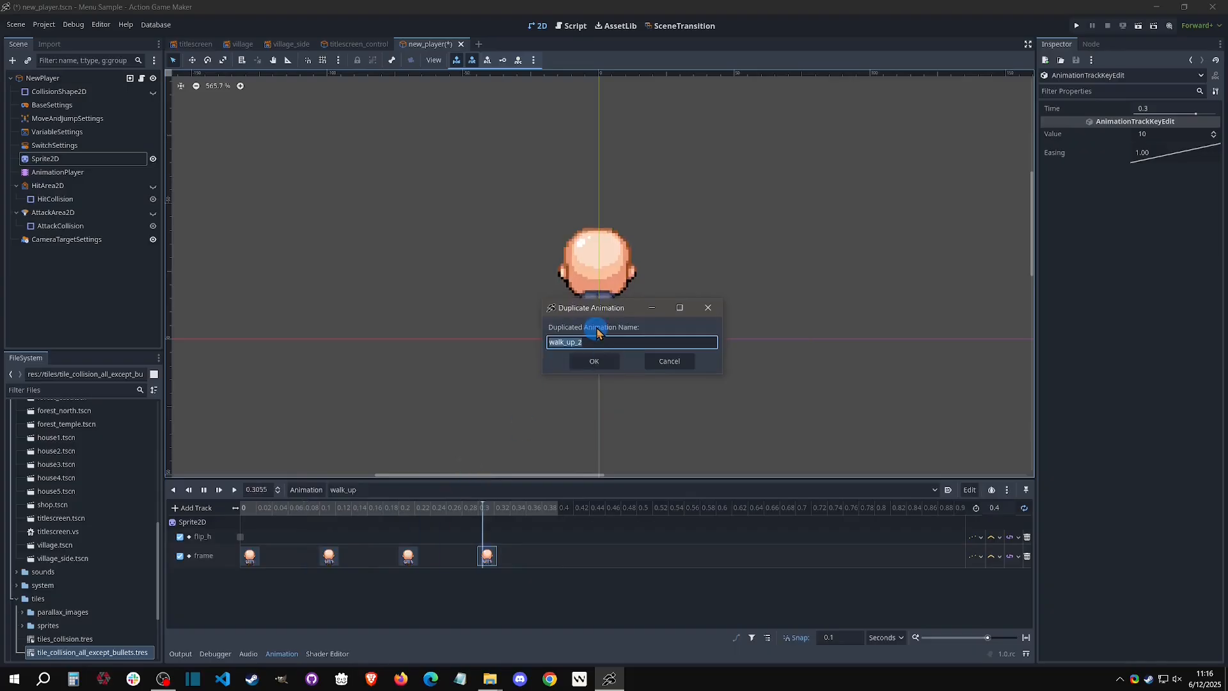
{"action": "type", "text": "walk_right"}
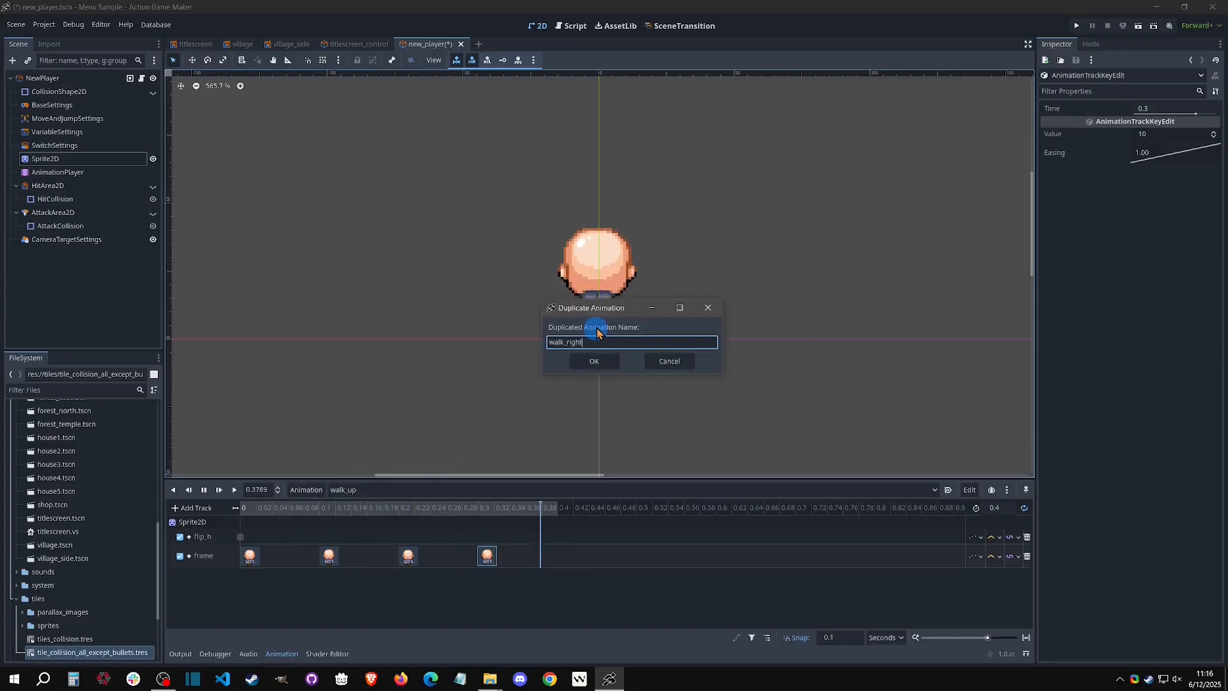
{"action": "key", "text": "Return"}
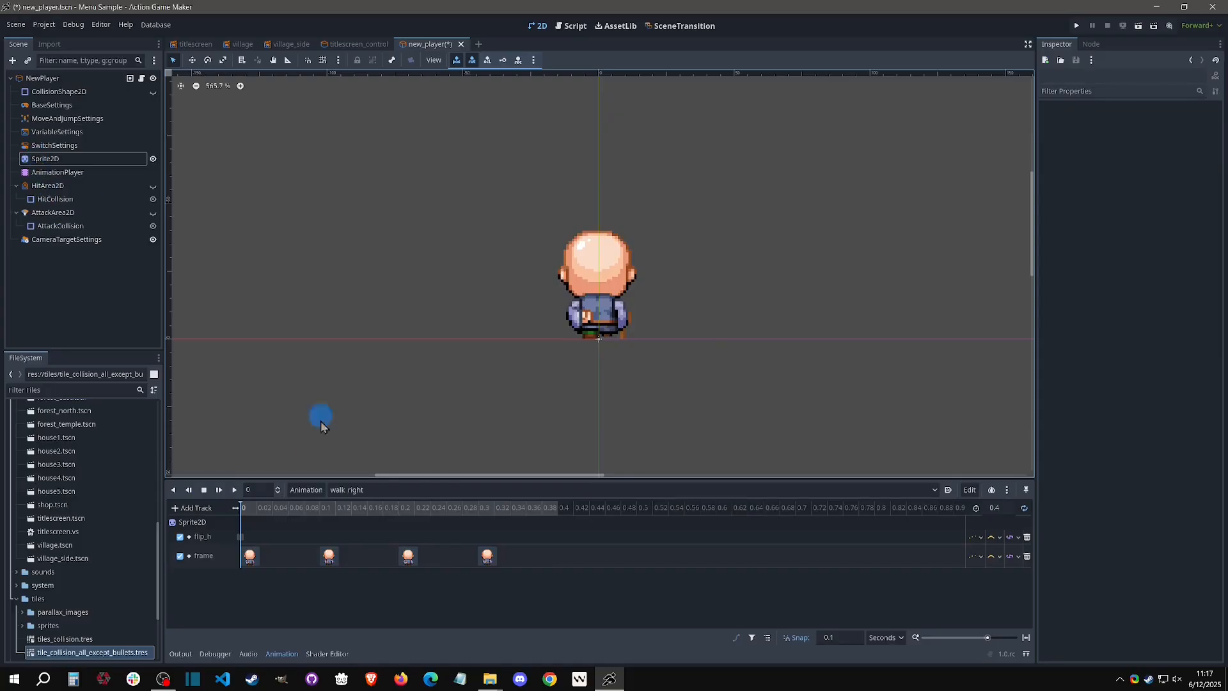
- Key Sprite2D frames 6, 7 and 8 at 0, 0.1 and 0.2 seconds in walk_right, replacing the existing keys
{"action": "left_click", "coordinate": [192, 522]}
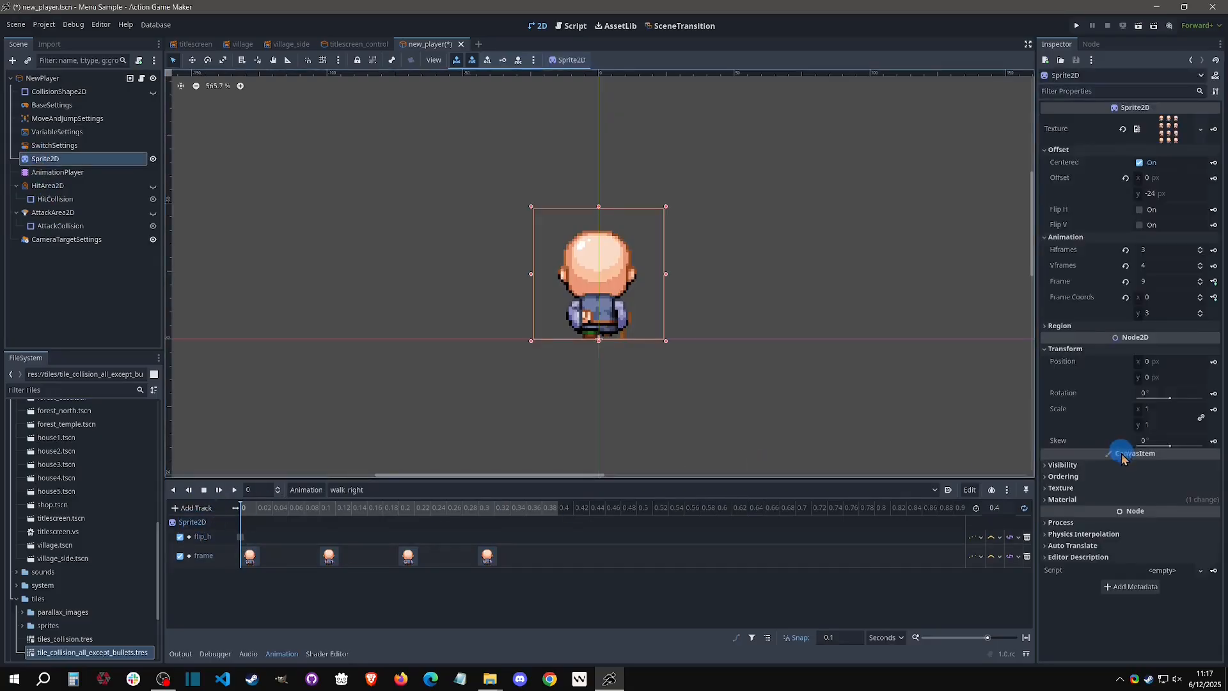
{"action": "left_click", "coordinate": [1200, 285]}
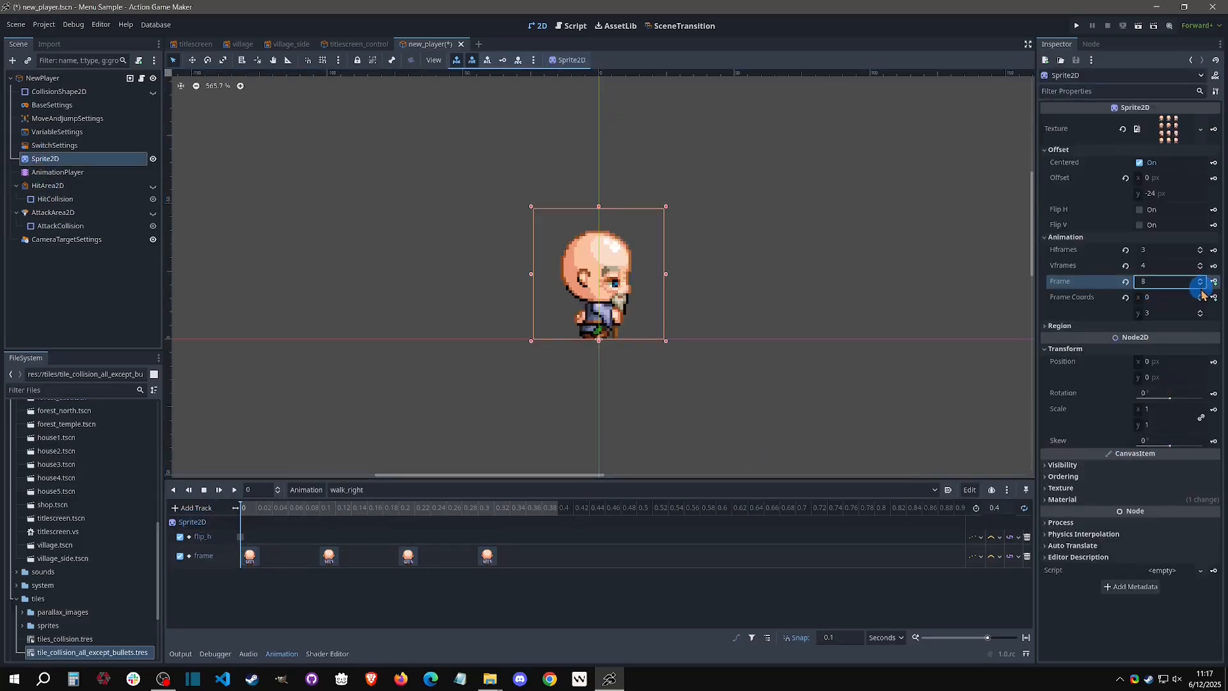
{"action": "left_click", "coordinate": [1200, 286]}
{"action": "left_click", "coordinate": [1200, 285]}
{"action": "left_click", "coordinate": [1200, 286]}
{"action": "left_click", "coordinate": [1201, 285]}
{"action": "left_click", "coordinate": [1200, 286]}
{"action": "left_click", "coordinate": [1201, 286]}
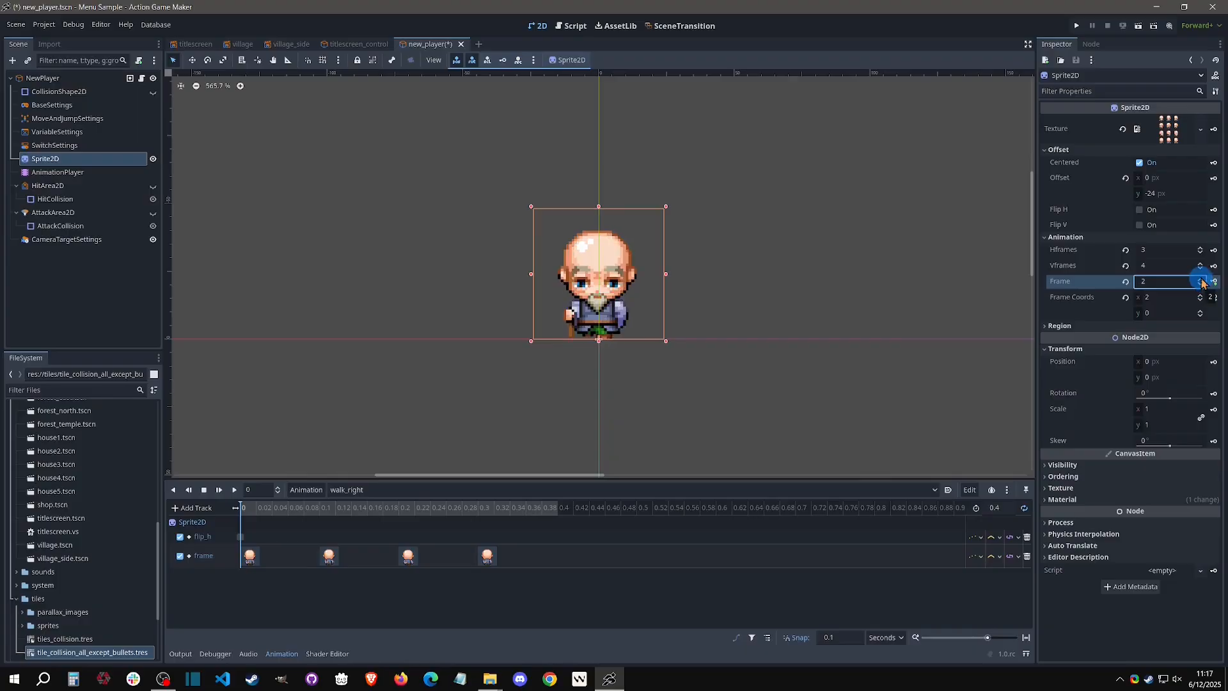
{"action": "left_click", "coordinate": [1200, 278]}
{"action": "left_click", "coordinate": [1200, 279]}
{"action": "left_click", "coordinate": [1200, 279]}
{"action": "left_click", "coordinate": [1201, 279]}
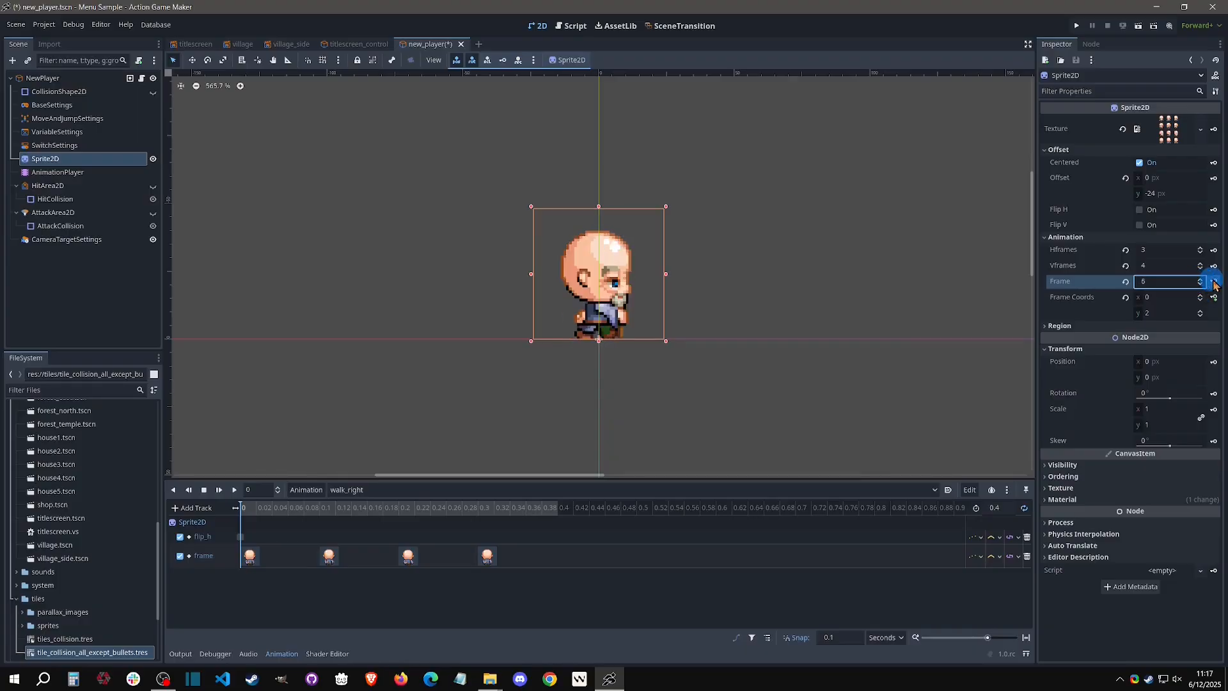
{"action": "left_click", "coordinate": [1212, 281]}
{"action": "left_click", "coordinate": [1212, 281]}
{"action": "left_click", "coordinate": [1213, 282]}
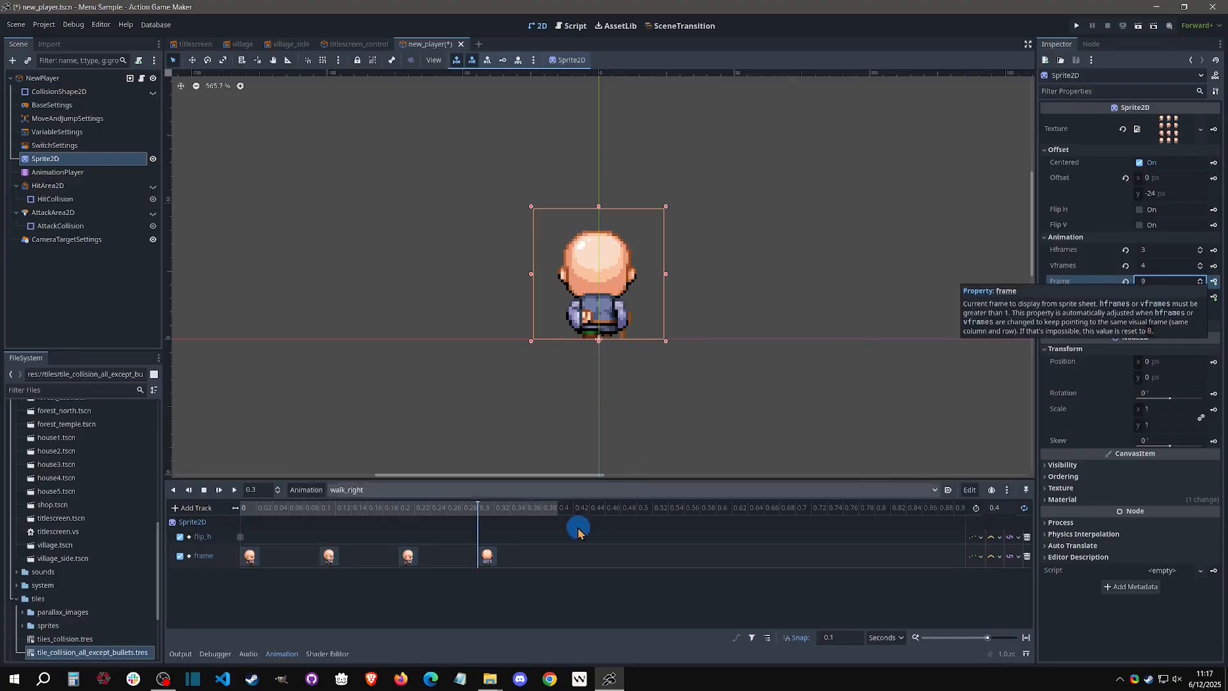
- Duplicate the walk_right frame key at 0.1 seconds to 0.3 seconds, then play back and stop the animation
{"action": "left_click", "coordinate": [326, 556]}
{"action": "key", "text": "ctrl+d"}
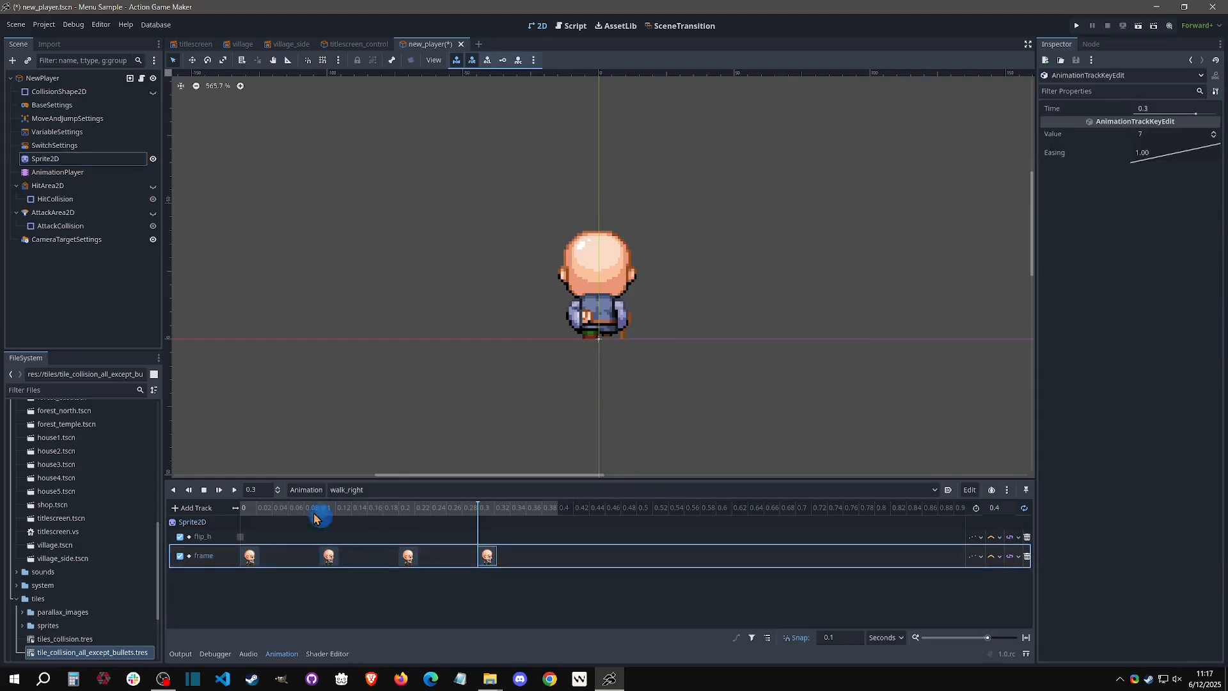
{"action": "left_click", "coordinate": [220, 489]}
{"action": "left_click", "coordinate": [202, 490]}
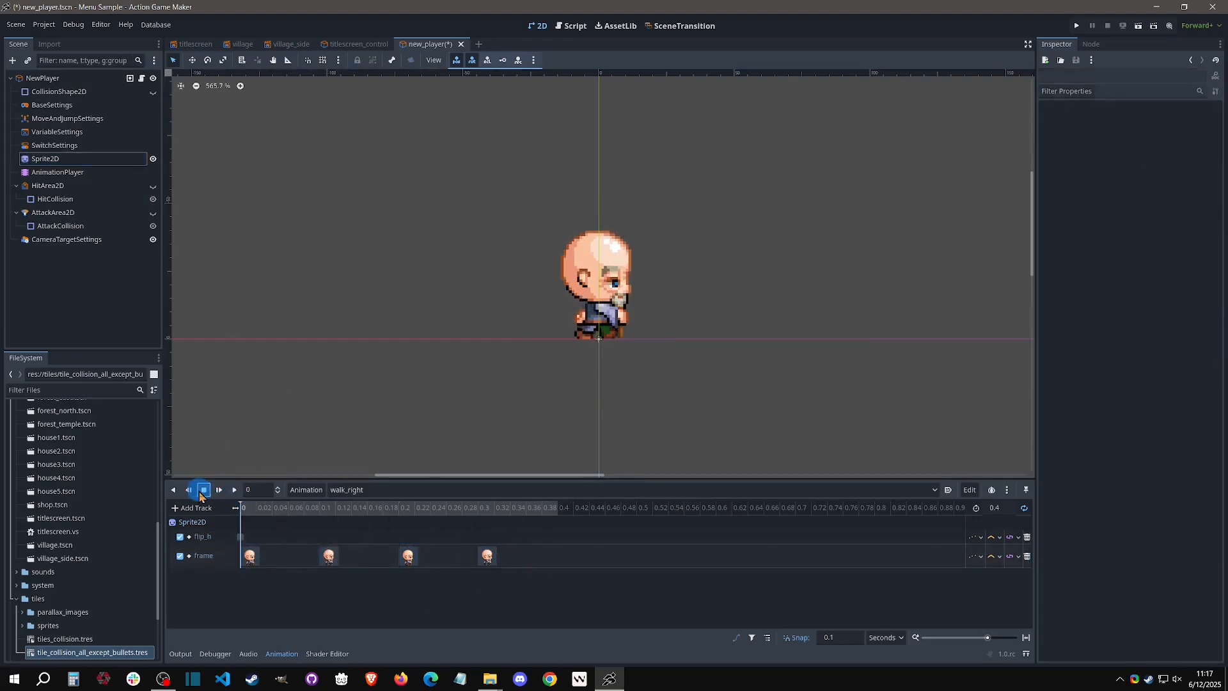
- Add a walk animation category to NewPlayer's animation sets
{"action": "left_click", "coordinate": [64, 78]}
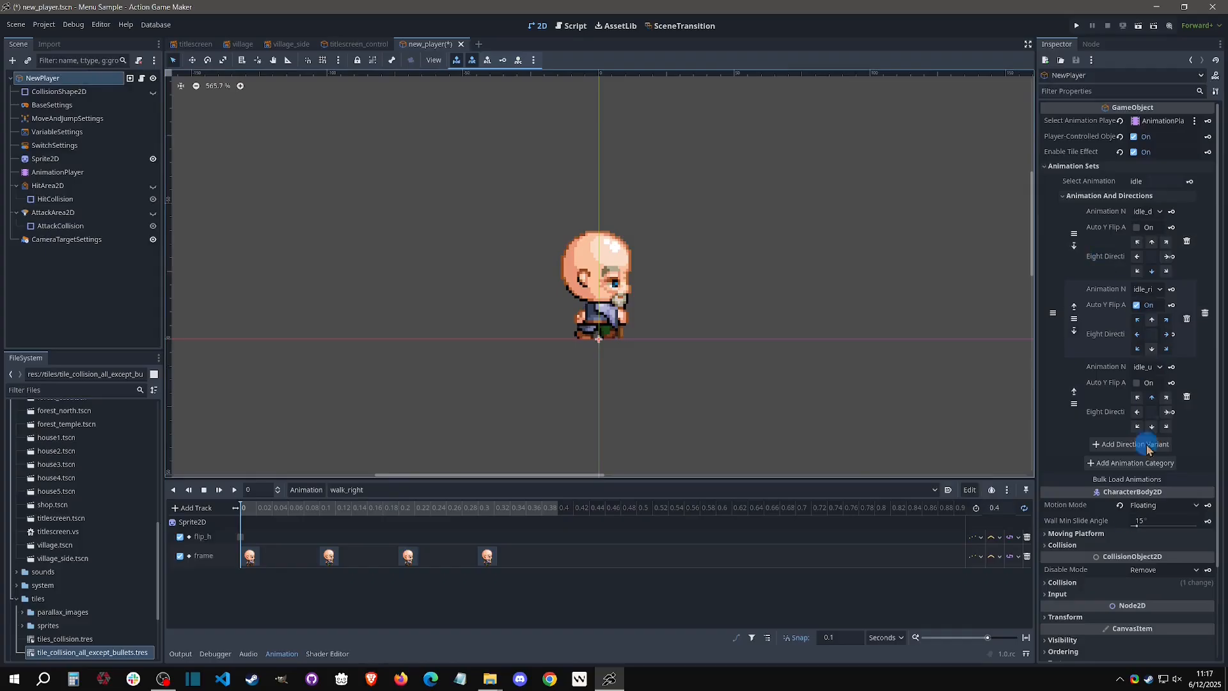
{"action": "left_click", "coordinate": [1100, 198]}
{"action": "left_click", "coordinate": [1116, 215]}
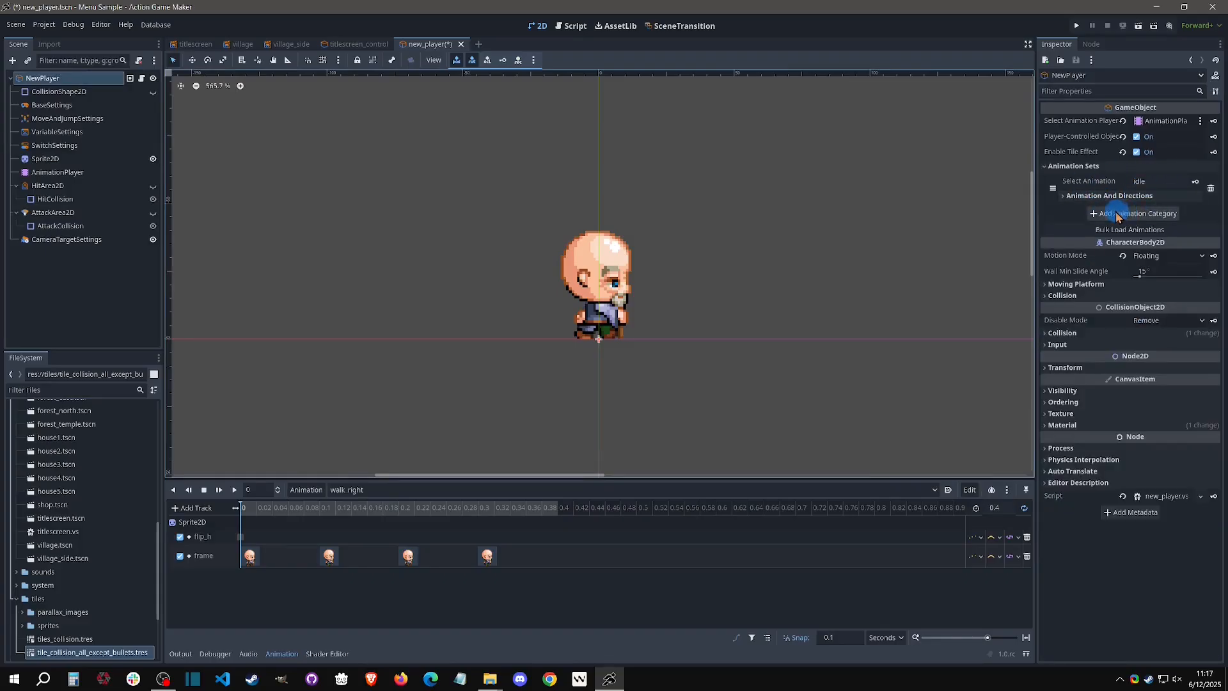
{"action": "left_click", "coordinate": [1149, 214]}
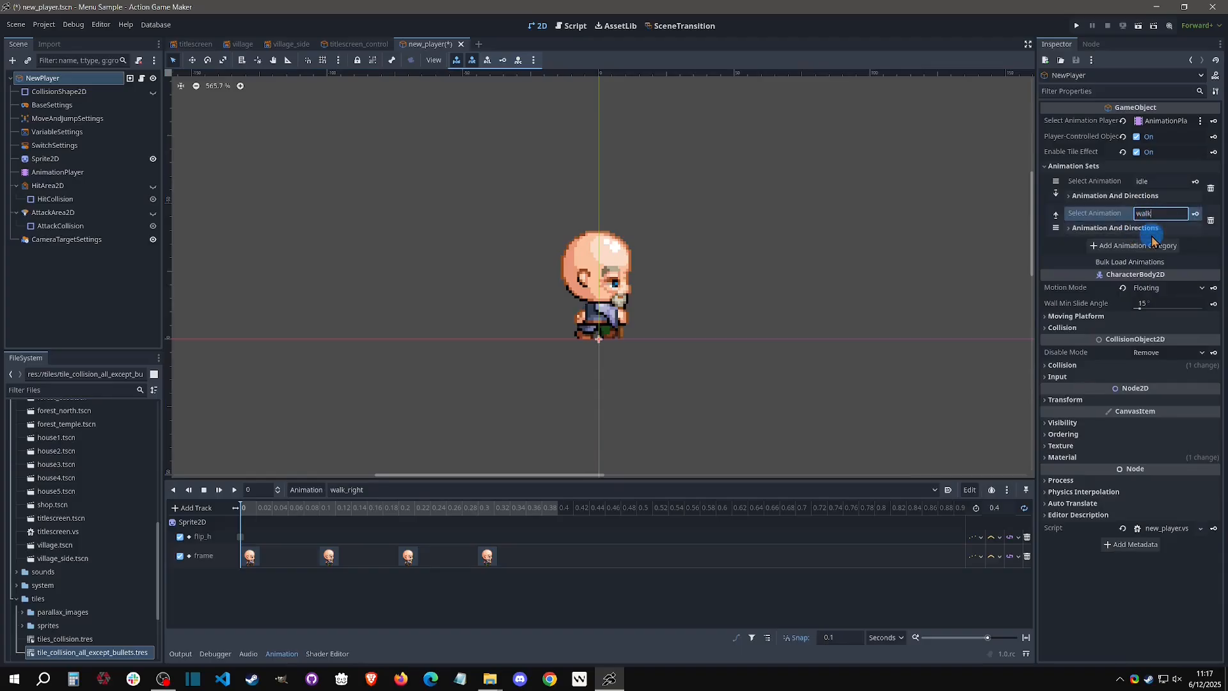
- Add three direction variants to the walk animation category
{"action": "left_click", "coordinate": [1151, 229]}
{"action": "left_click", "coordinate": [1161, 245]}
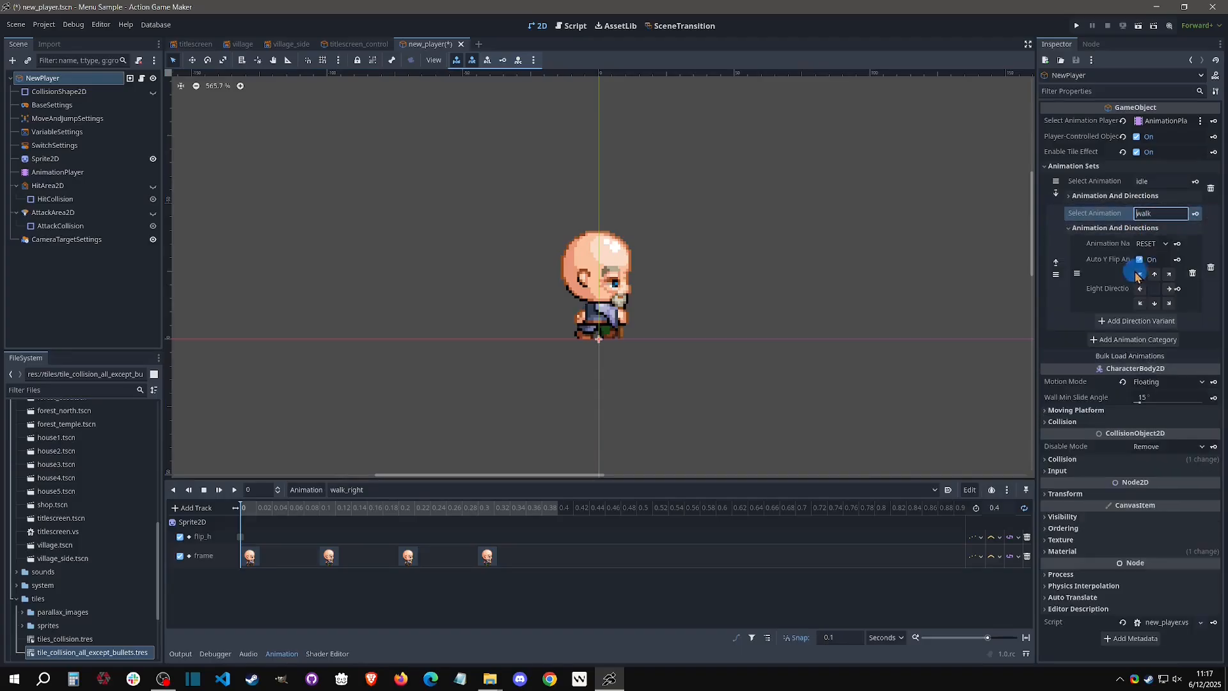
{"action": "left_click", "coordinate": [1137, 321]}
{"action": "left_click", "coordinate": [1135, 399]}
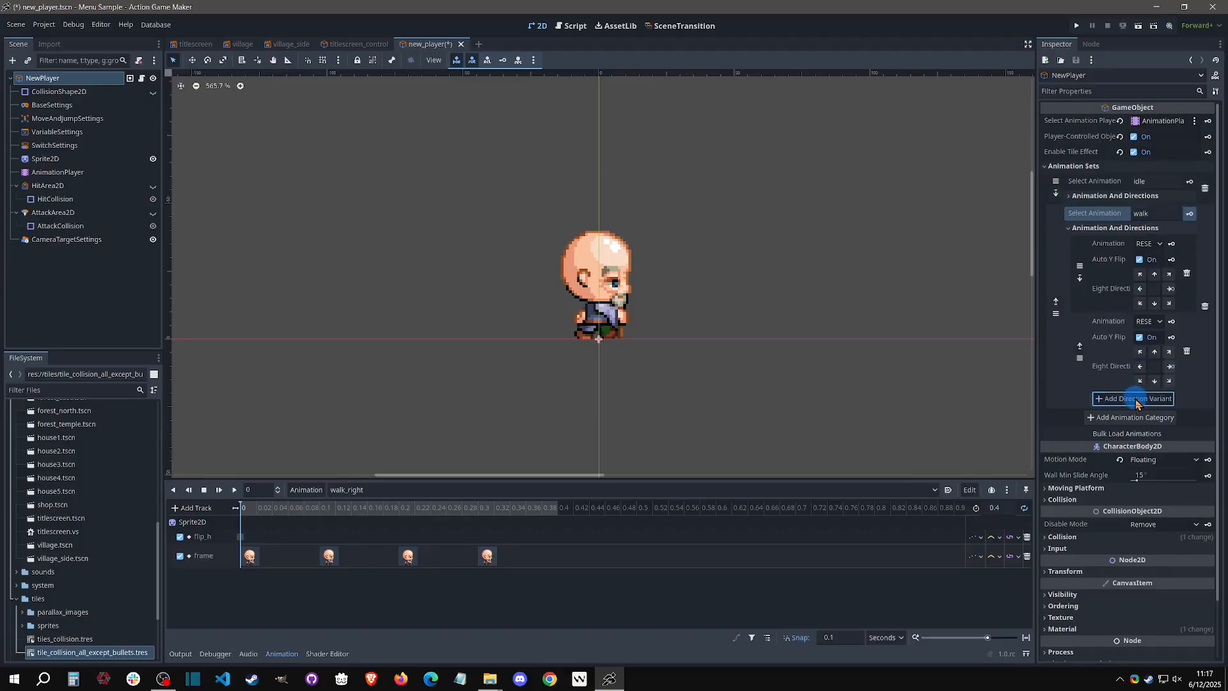
- Assign walk_down, walk_right and walk_up to the first, second and third direction variants of the walk category
{"action": "left_click", "coordinate": [1148, 243]}
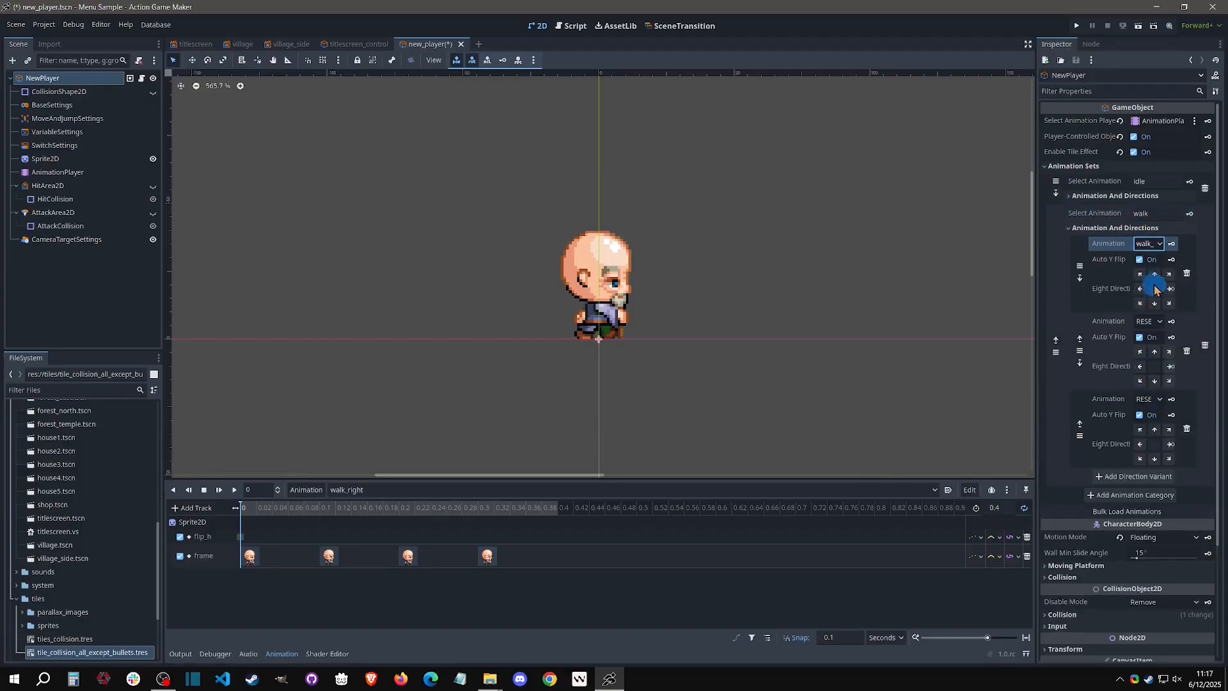
{"action": "left_click", "coordinate": [1155, 313]}
{"action": "left_click", "coordinate": [1147, 321]}
{"action": "left_click", "coordinate": [1159, 404]}
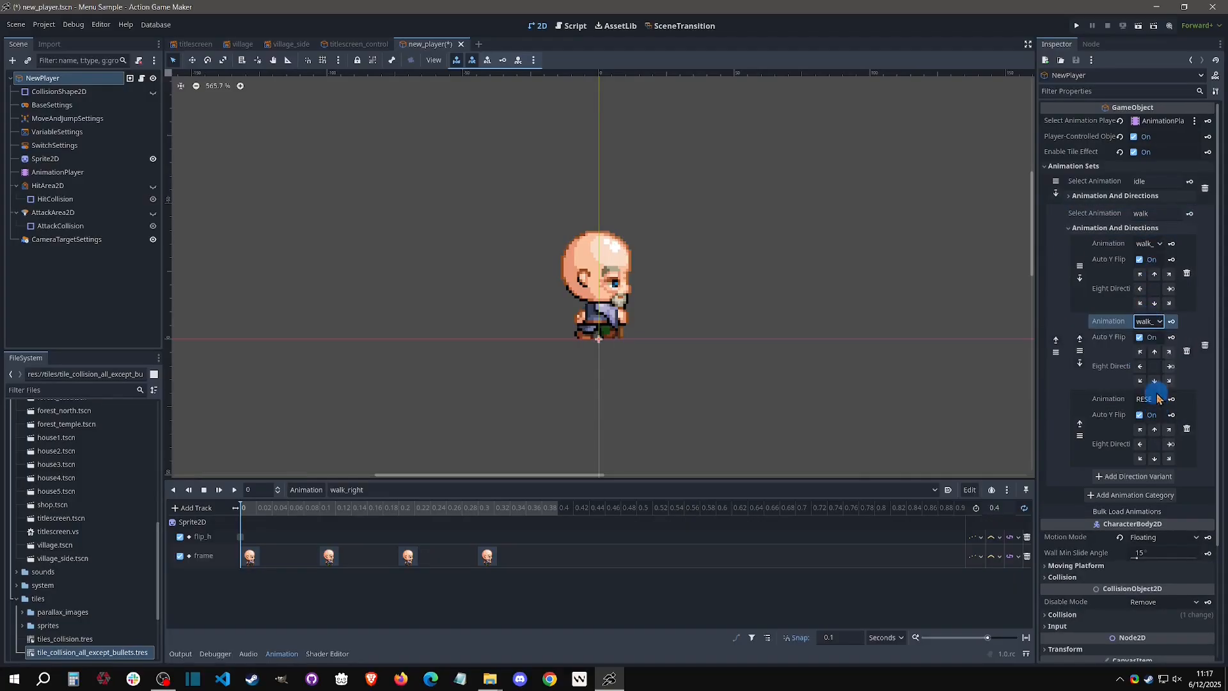
{"action": "left_click", "coordinate": [1149, 401]}
{"action": "left_click", "coordinate": [1155, 495]}
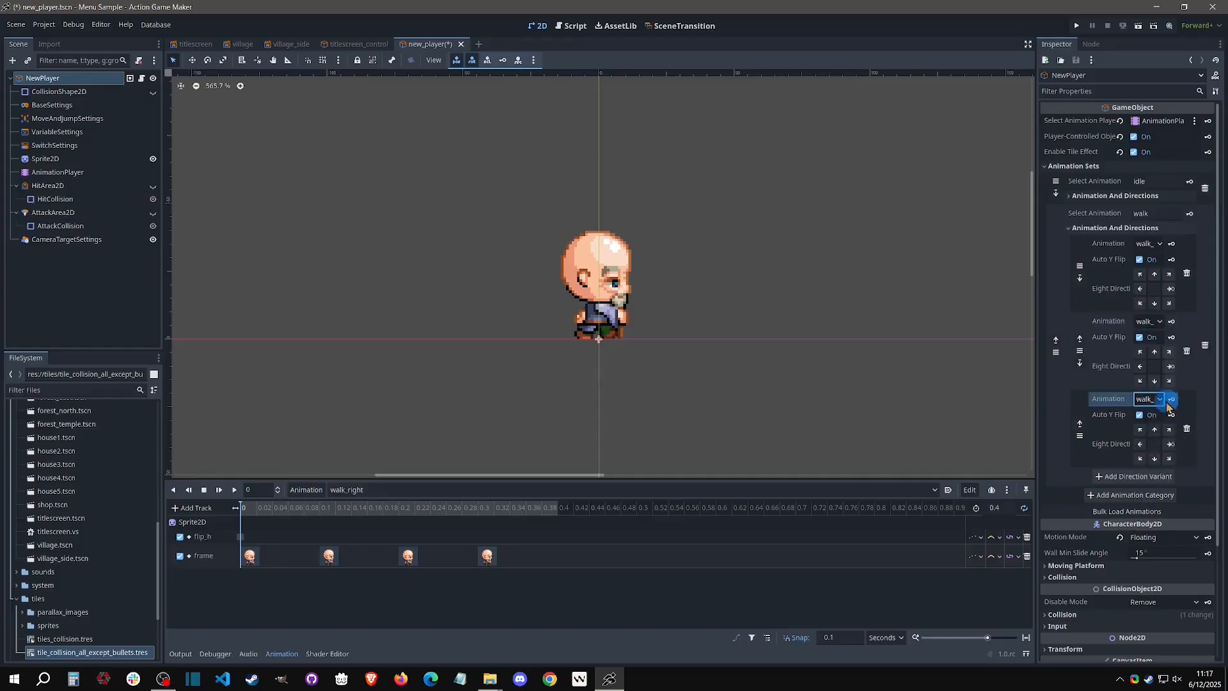
- Disable auto flip on the walk_down and walk_up variants and assign directions: down, up, and all sideways and diagonal ones for walk_right
{"action": "left_click", "coordinate": [1139, 416]}
{"action": "left_click", "coordinate": [1139, 259]}
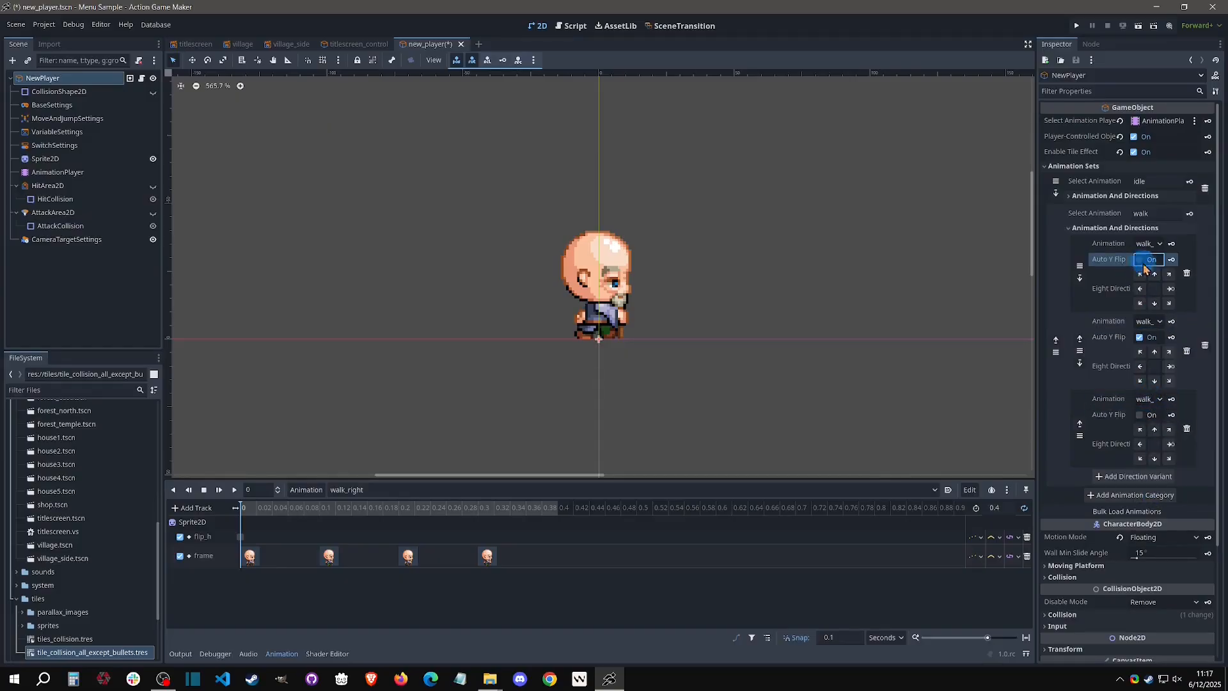
{"action": "left_click", "coordinate": [1154, 303]}
{"action": "left_click", "coordinate": [1141, 351]}
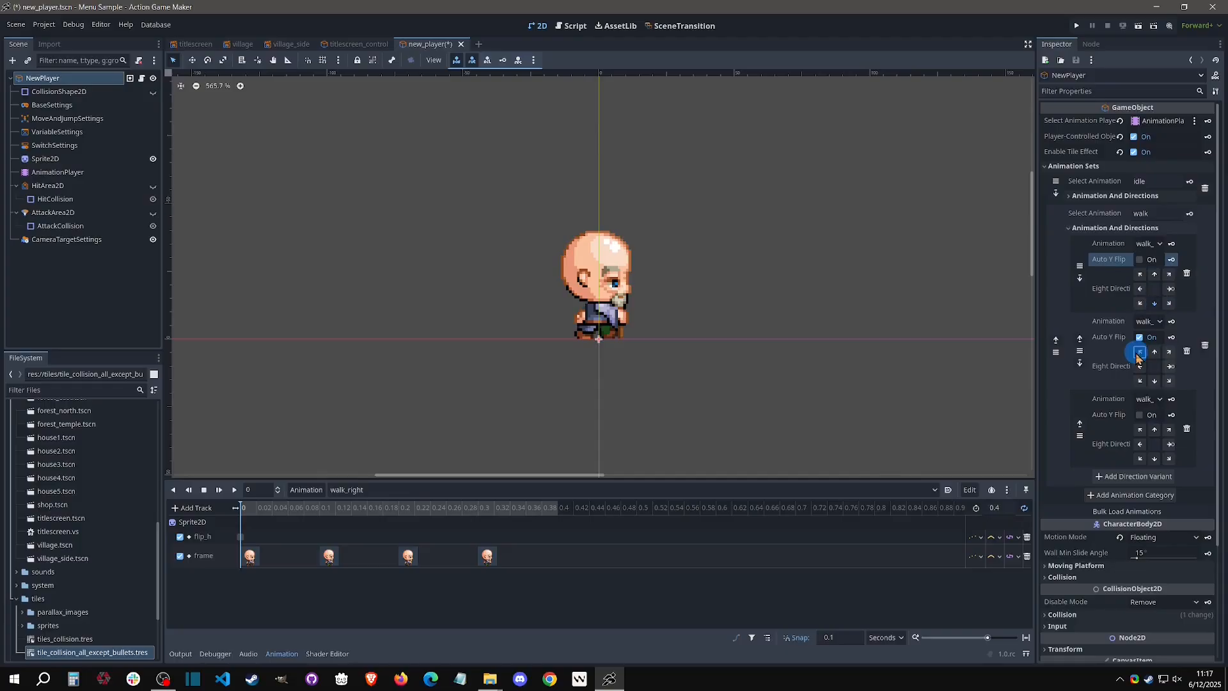
{"action": "left_click", "coordinate": [1167, 369]}
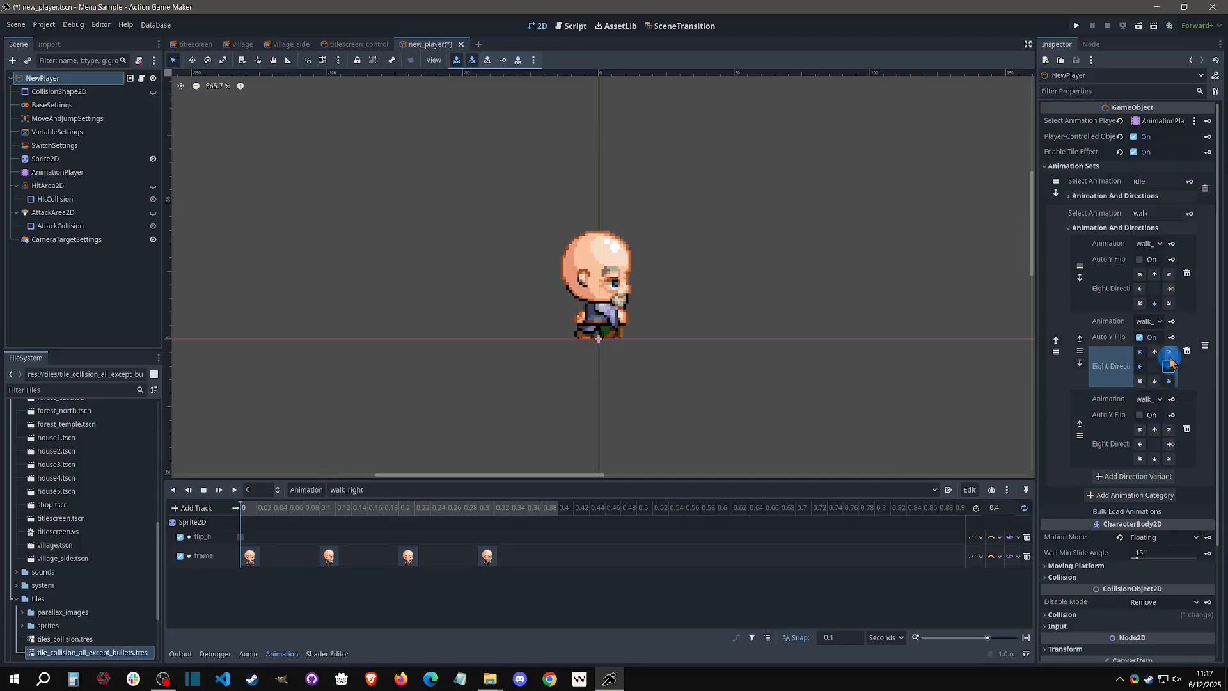
{"action": "left_click", "coordinate": [1141, 380]}
{"action": "left_click", "coordinate": [1154, 430]}
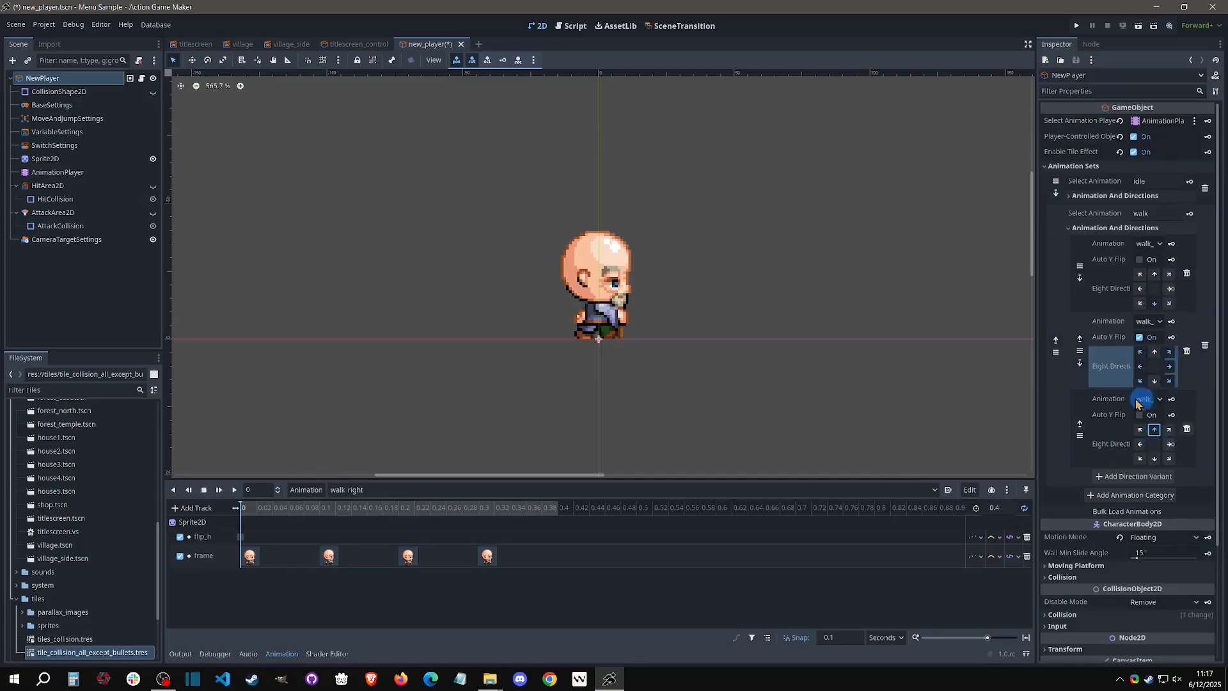
- Add a new state beside idle in NewPlayer's visual script and title it walk
{"action": "left_click", "coordinate": [678, 25]}
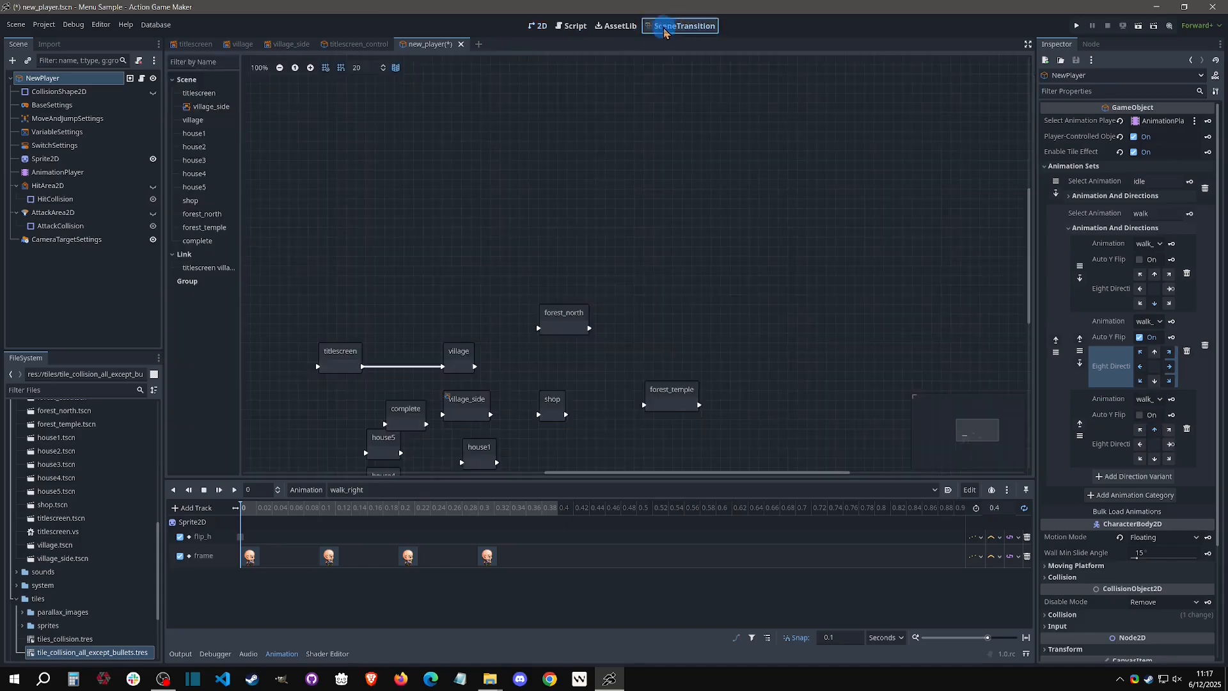
{"action": "left_click", "coordinate": [571, 26]}
{"action": "right_click", "coordinate": [558, 266]}
{"action": "left_click", "coordinate": [581, 281]}
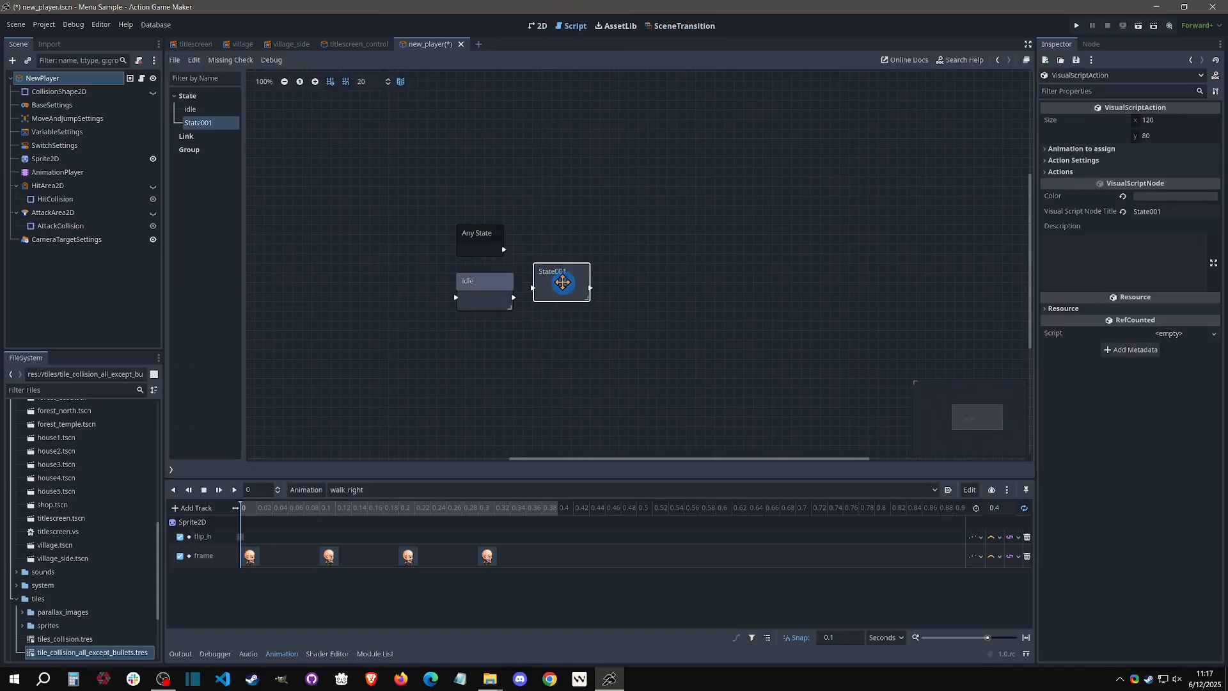
{"action": "left_click", "coordinate": [562, 291]}
{"action": "left_click", "coordinate": [562, 291]}
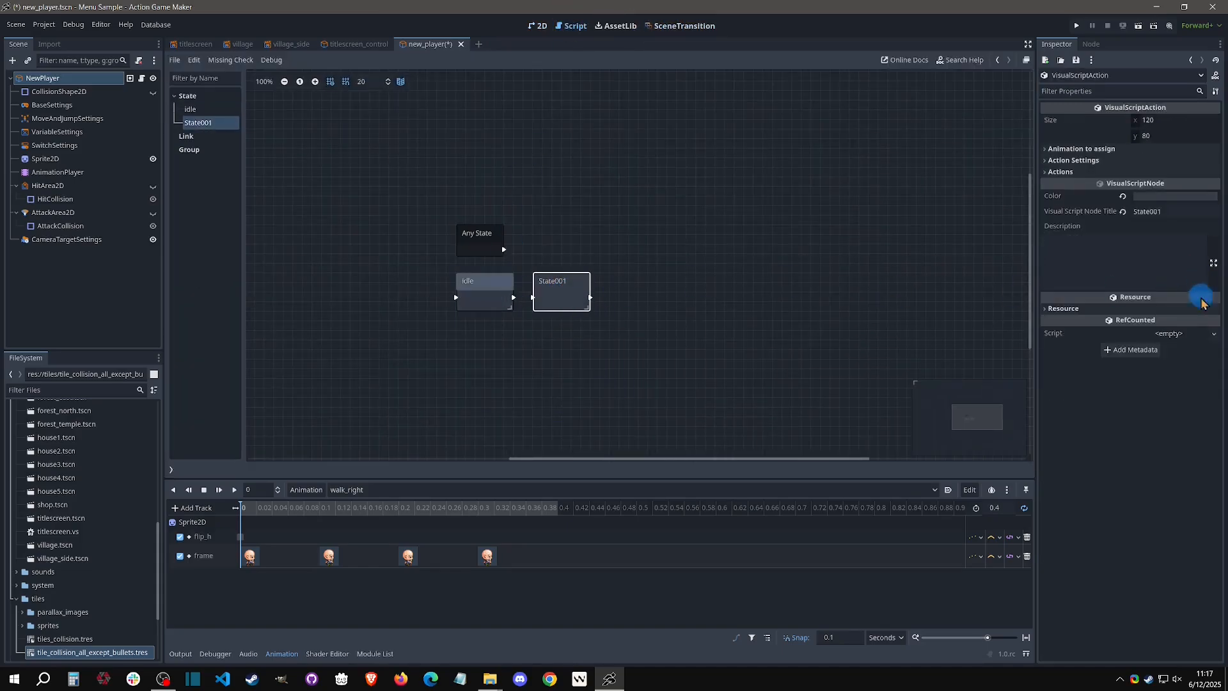
{"action": "left_click", "coordinate": [1174, 213]}
{"action": "left_click_drag", "start_coordinate": [1174, 213], "coordinate": [1136, 194]}
{"action": "type", "text": "walk"}
{"action": "key", "text": "Return"}
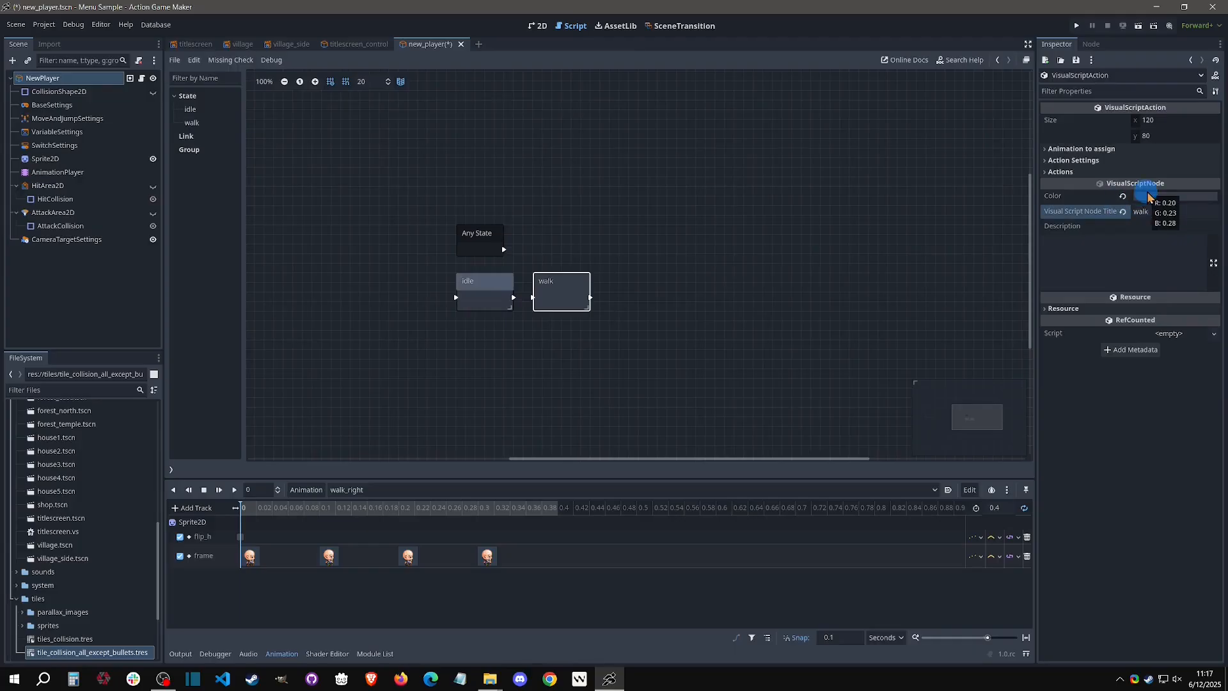
- Link the idle state to the walk state
{"action": "left_click", "coordinate": [493, 298]}
{"action": "right_click", "coordinate": [489, 302]}
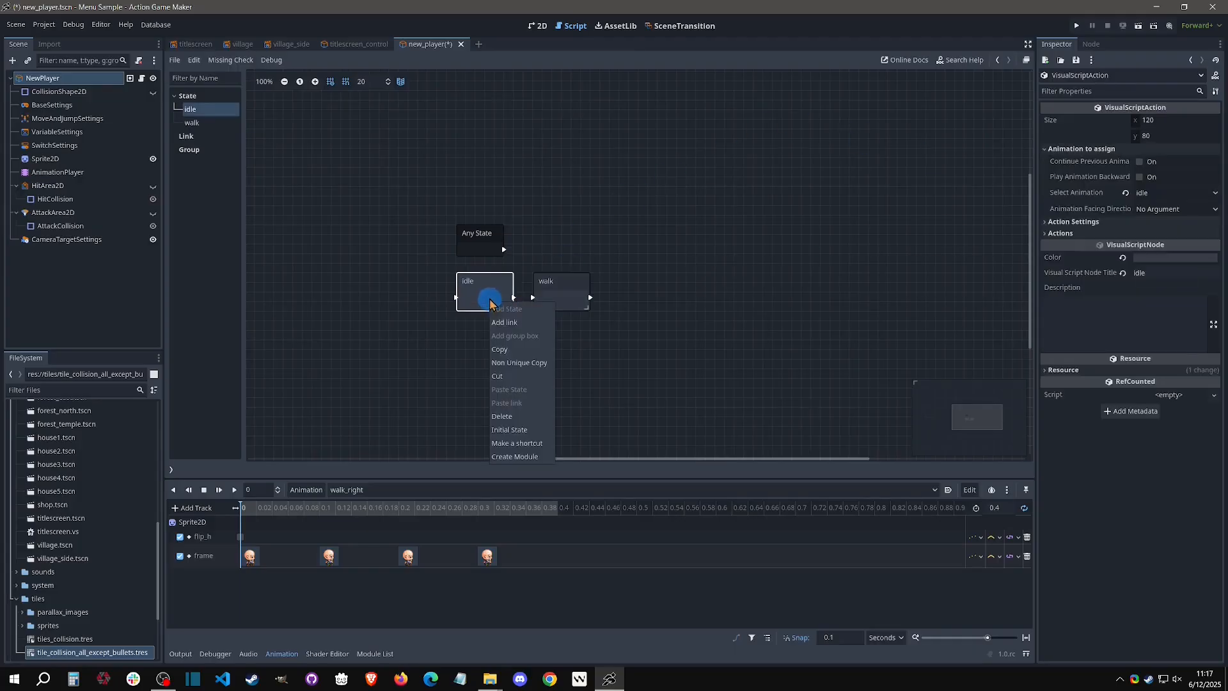
{"action": "left_click", "coordinate": [506, 322]}
{"action": "left_click", "coordinate": [570, 300]}
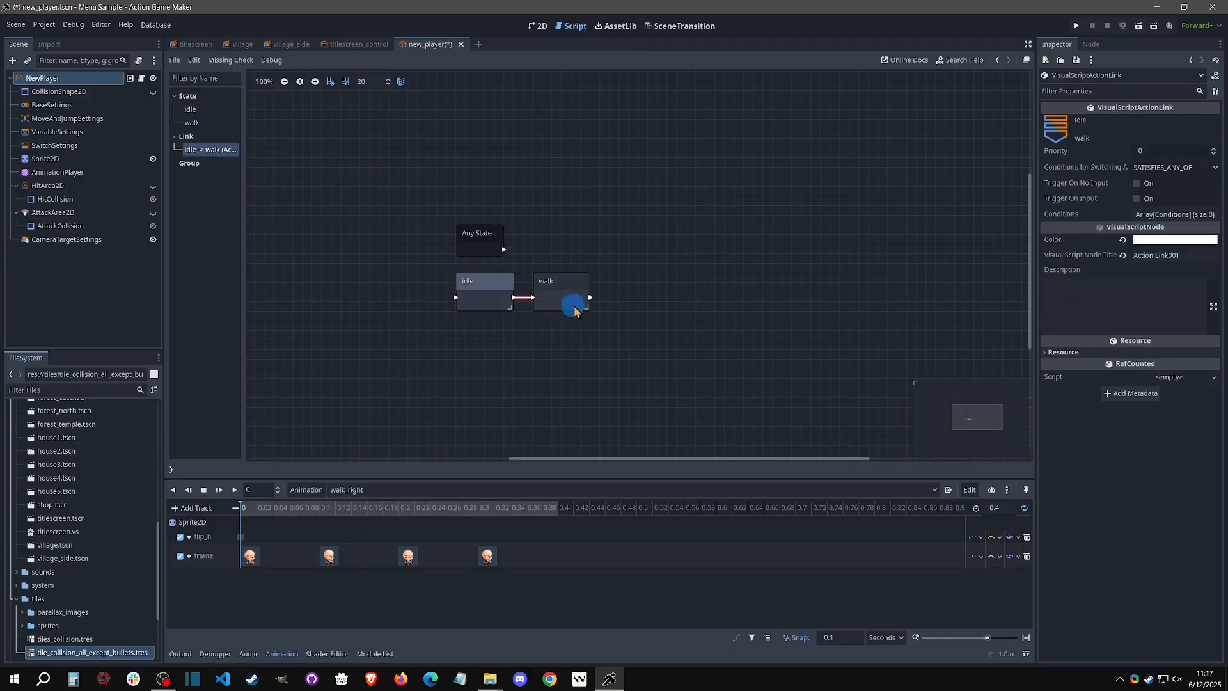
- Make the idle-to-walk link trigger on input, using a Four Any Input Keys condition with the Being Pressed method
{"action": "left_click", "coordinate": [1136, 199]}
{"action": "left_click", "coordinate": [1170, 214]}
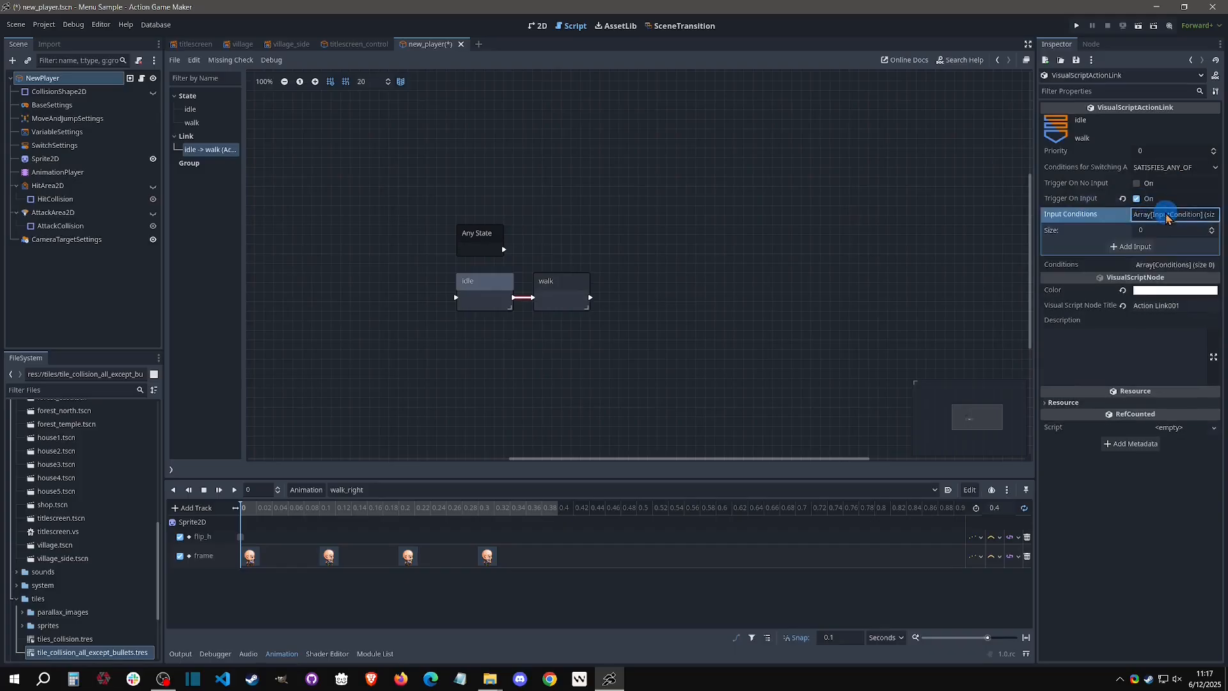
{"action": "left_click", "coordinate": [1161, 248]}
{"action": "left_click", "coordinate": [1161, 262]}
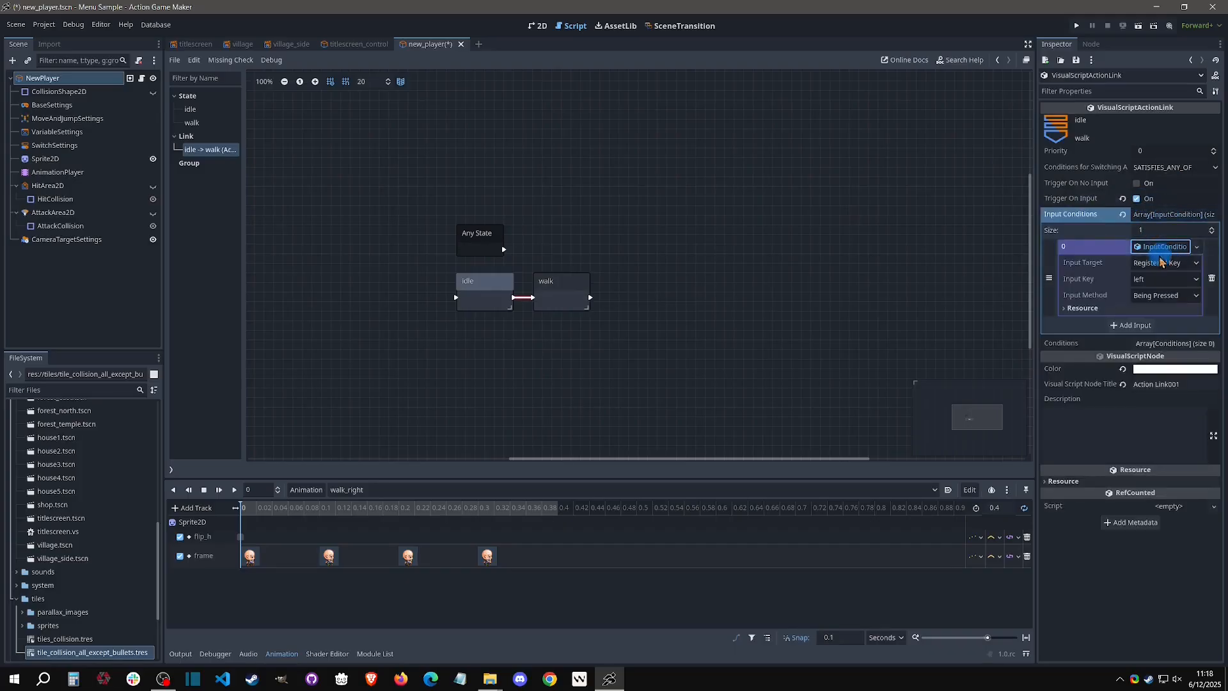
{"action": "left_click", "coordinate": [1163, 263]}
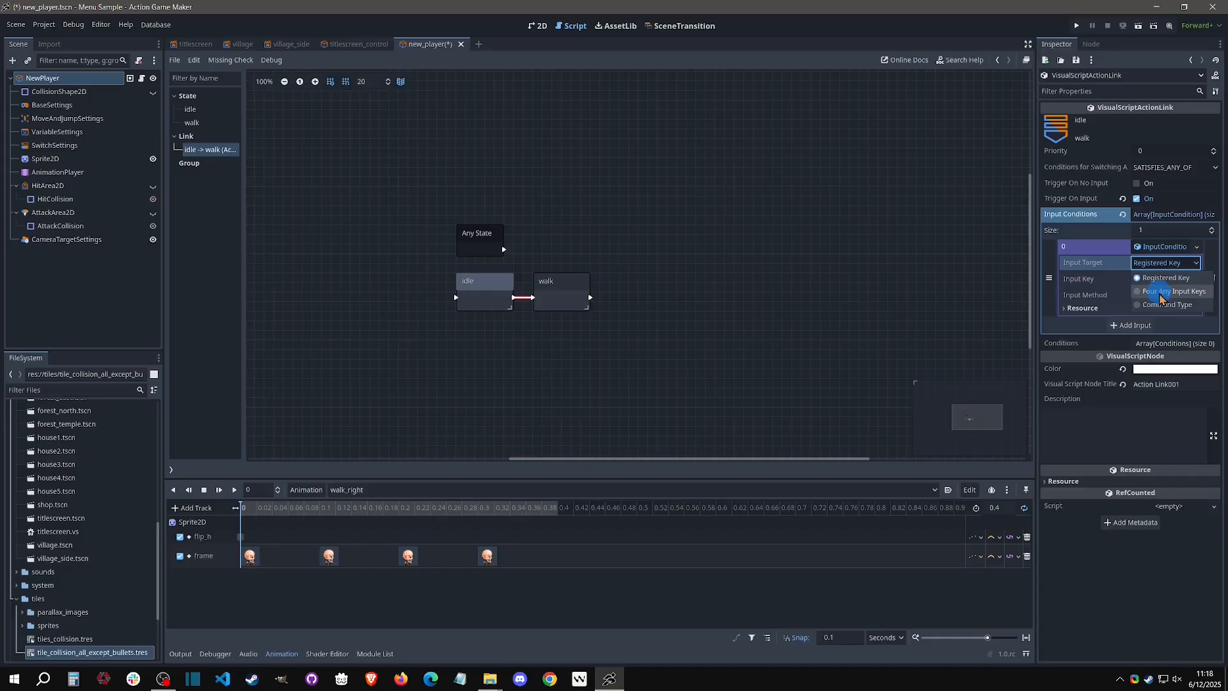
{"action": "left_click", "coordinate": [1161, 295]}
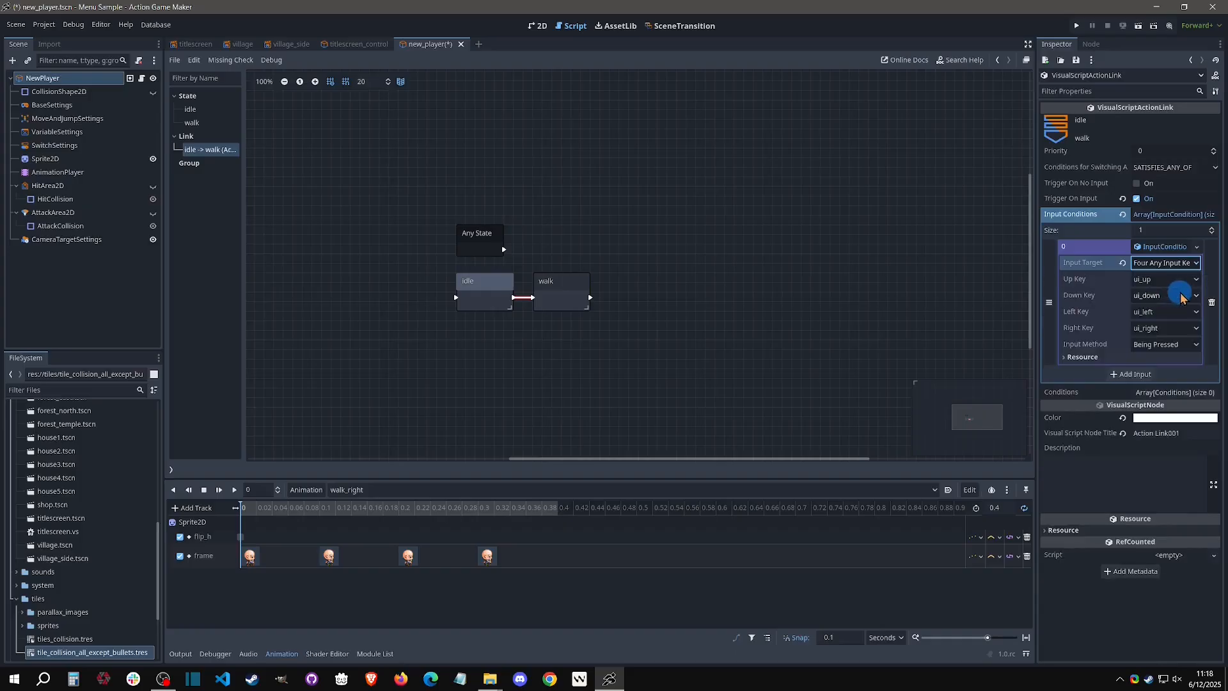
{"action": "left_click", "coordinate": [1178, 349]}
{"action": "left_click", "coordinate": [1172, 362]}
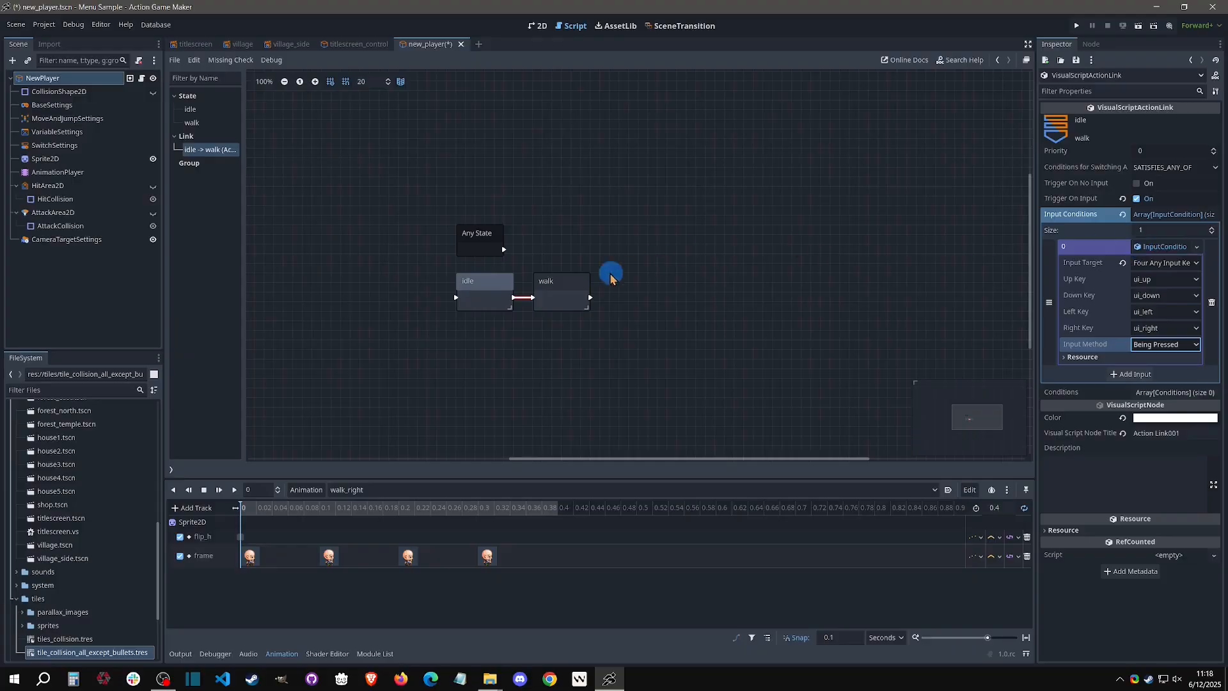
- Place a shortcut of the idle state beside walk and link walk to it with a copy of the idle-to-walk link
{"action": "left_click", "coordinate": [461, 281]}
{"action": "right_click", "coordinate": [483, 298]}
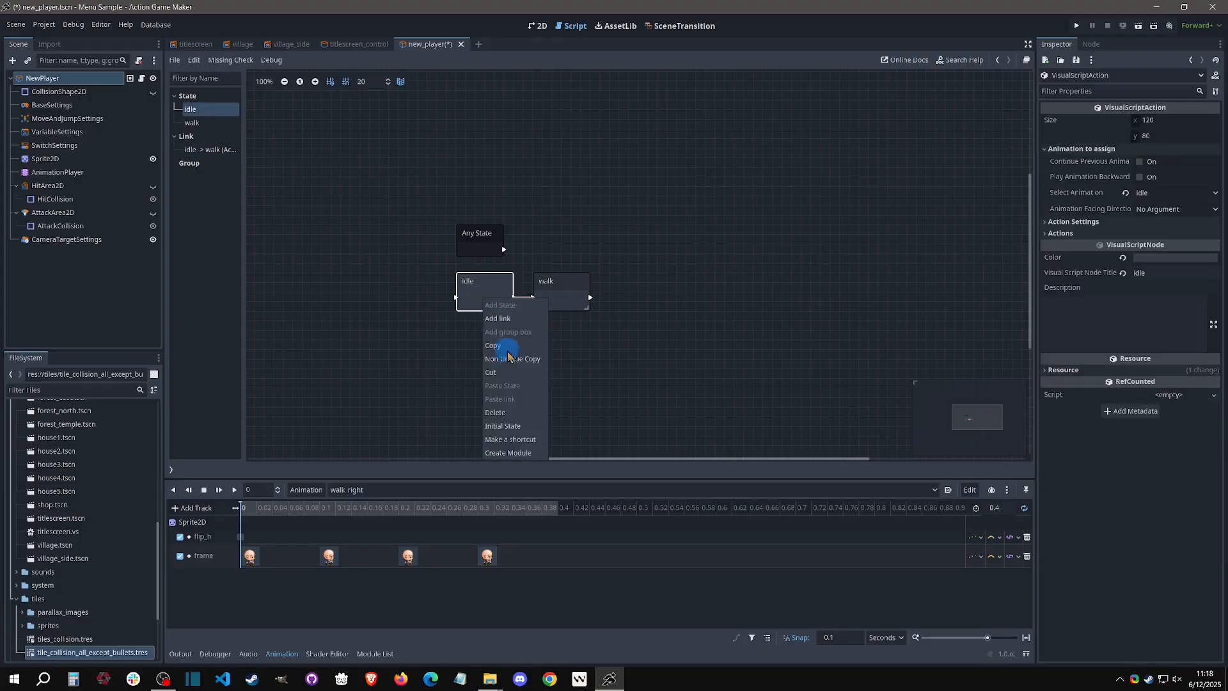
{"action": "left_click", "coordinate": [521, 438]}
{"action": "left_click_drag", "start_coordinate": [492, 358], "coordinate": [621, 300]}
{"action": "left_click", "coordinate": [524, 297]}
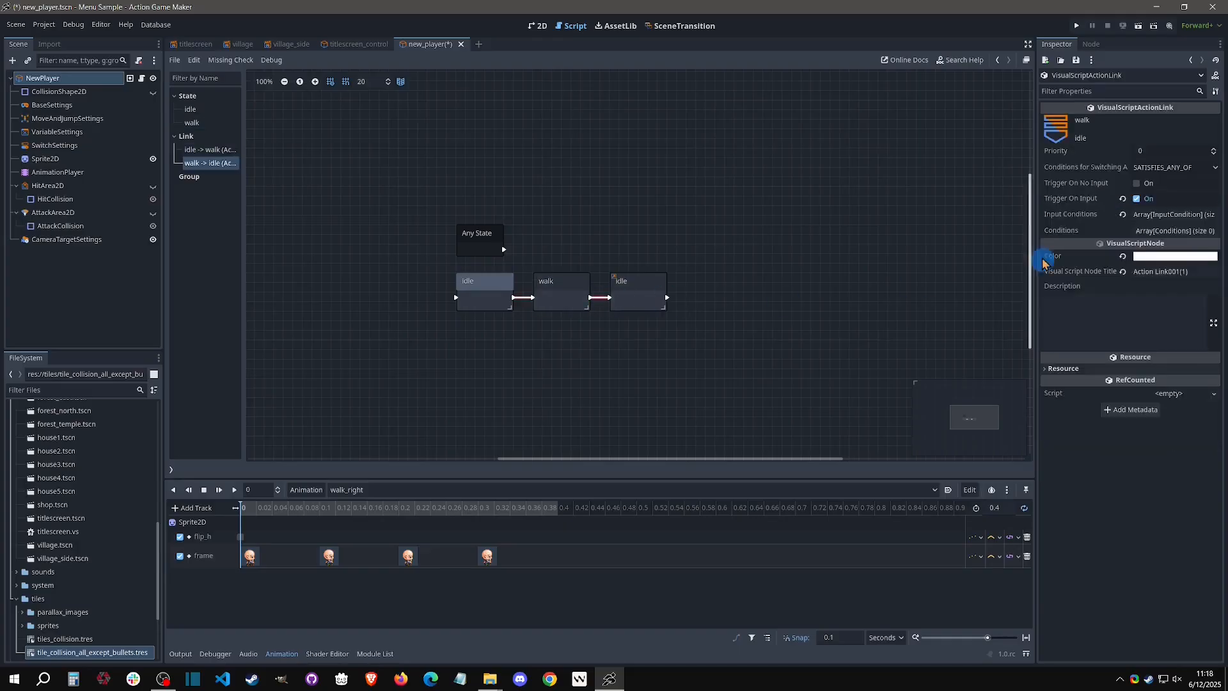
- Switch the walk-to-idle link from Trigger On Input to Trigger On No Input
{"action": "left_click", "coordinate": [1159, 214]}
{"action": "left_click", "coordinate": [1158, 246]}
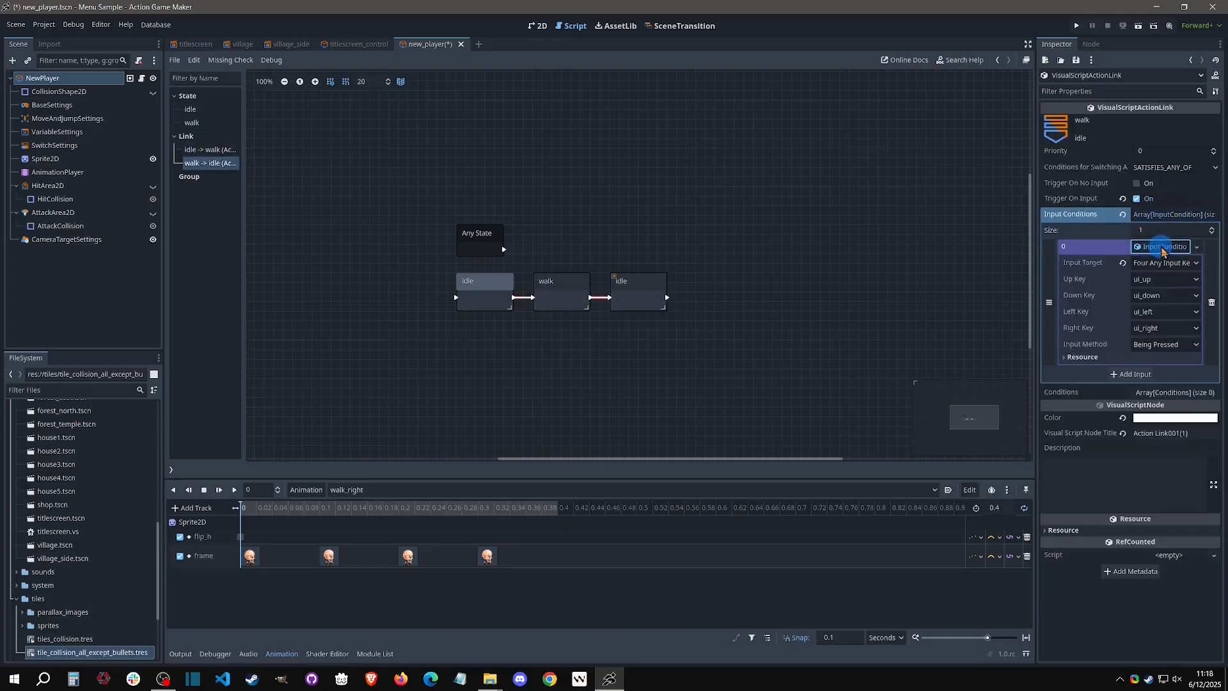
{"action": "left_click", "coordinate": [1164, 268]}
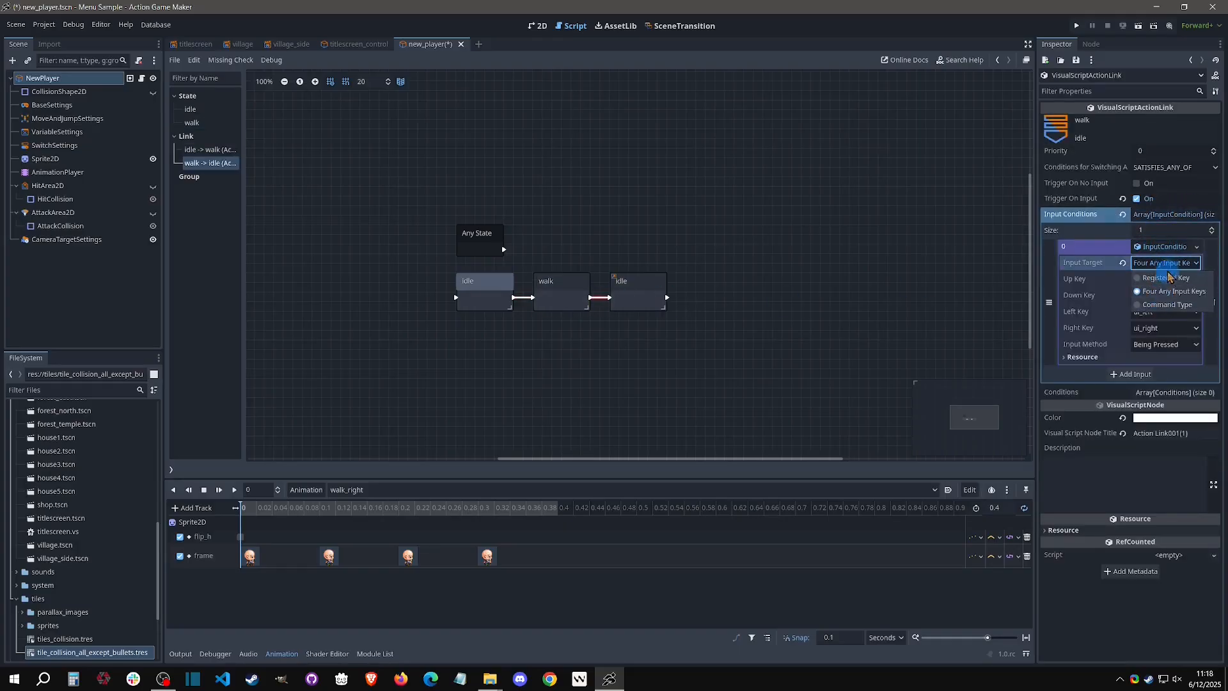
{"action": "left_click", "coordinate": [1161, 253]}
{"action": "left_click", "coordinate": [1133, 200]}
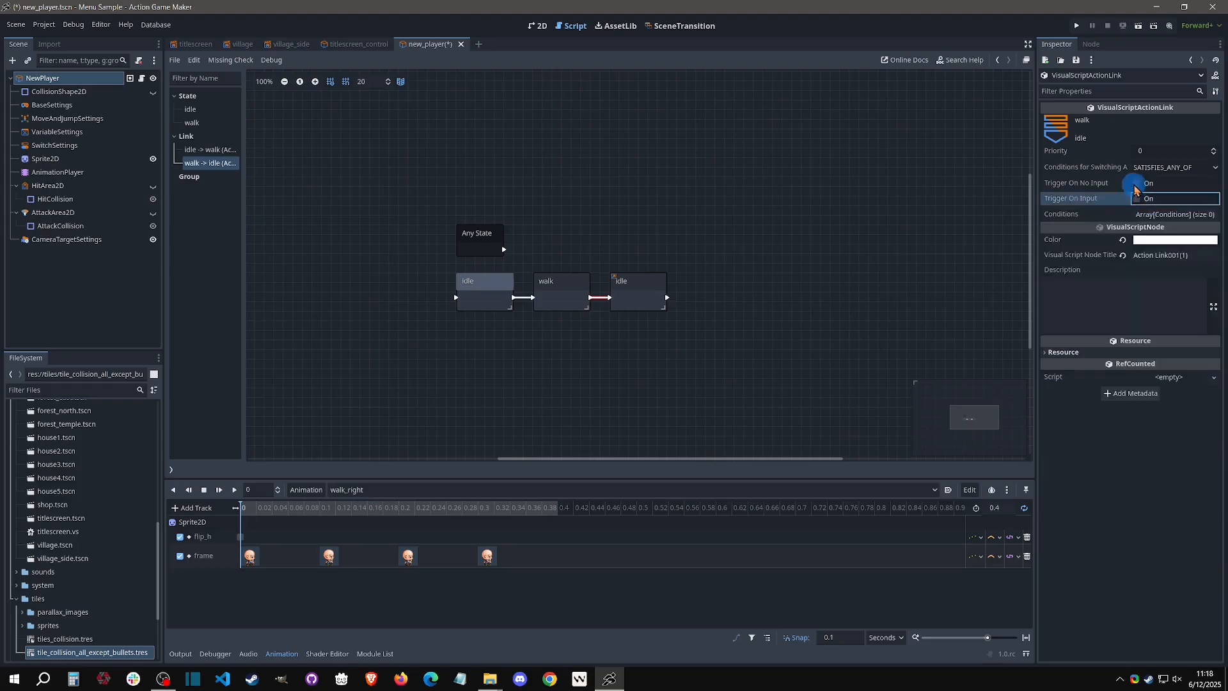
{"action": "left_click", "coordinate": [1118, 185]}
- Assign the walk animation to the walk state
{"action": "left_click", "coordinate": [582, 295]}
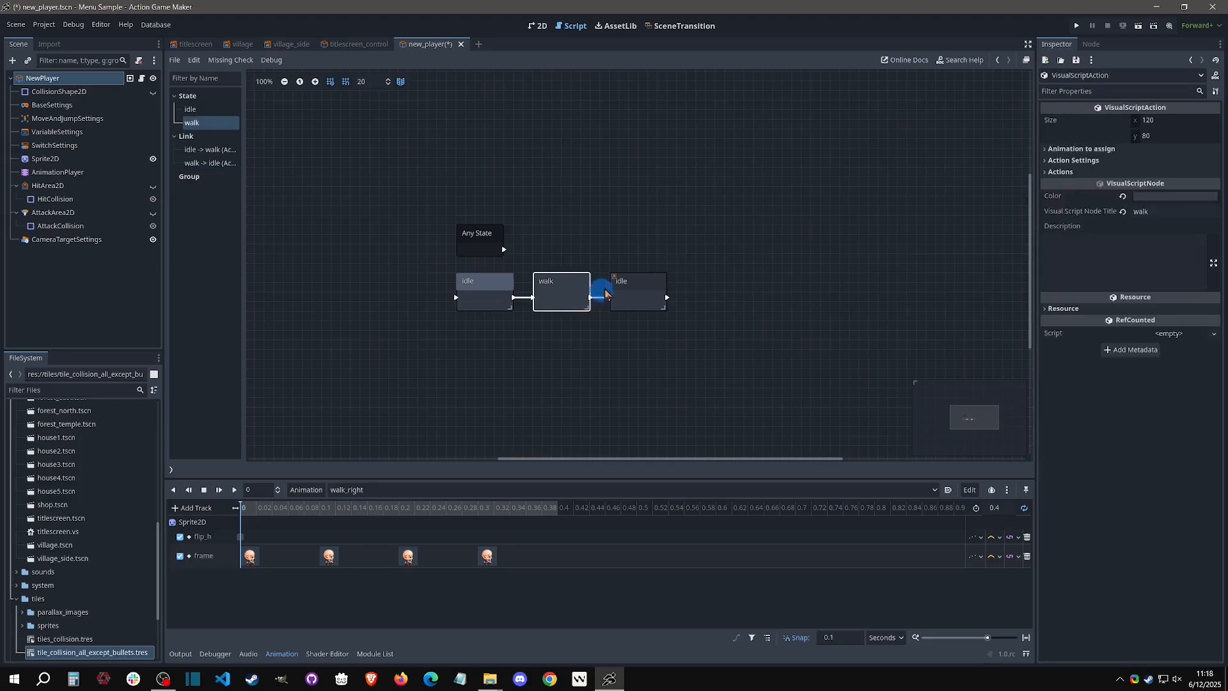
{"action": "left_click", "coordinate": [1120, 150]}
{"action": "left_click", "coordinate": [1151, 193]}
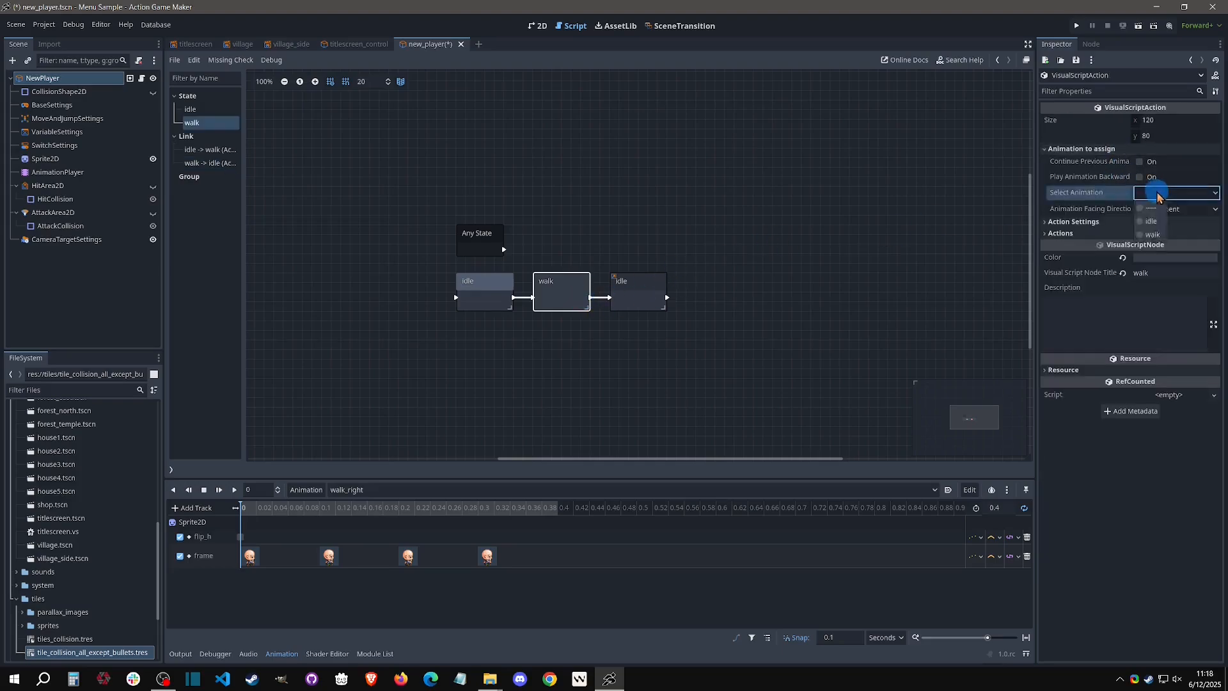
{"action": "left_click", "coordinate": [1151, 231]}
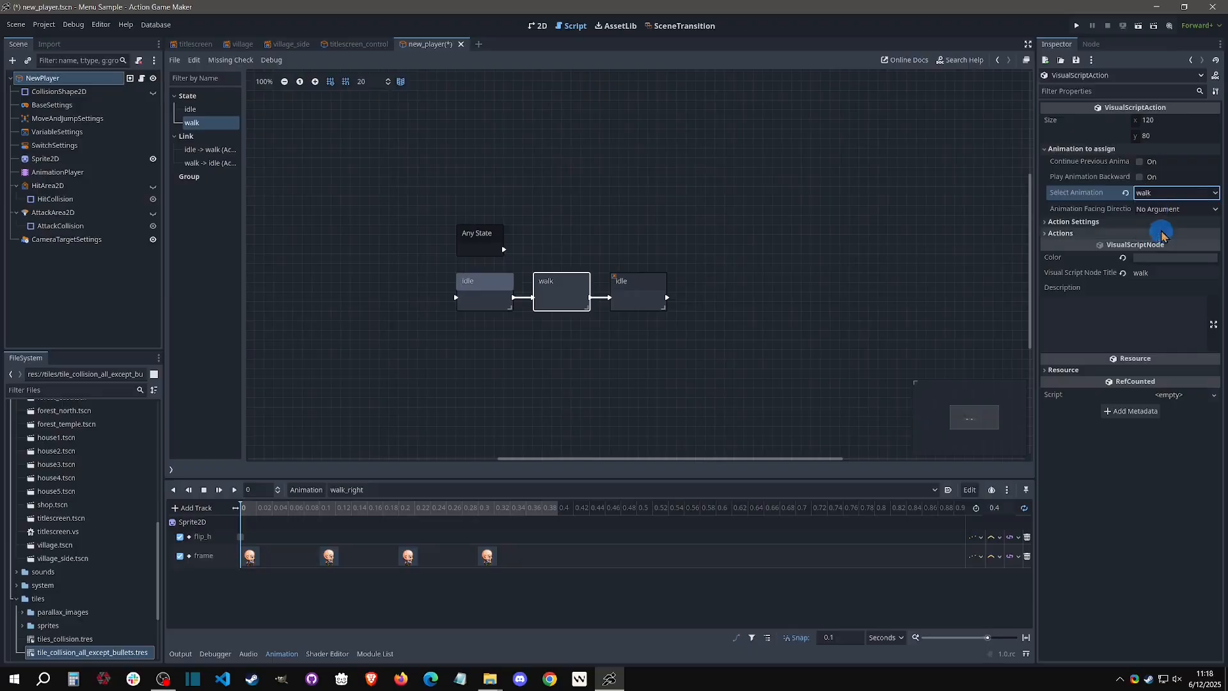
- Run the game and move the player in all four directions around the village to test the walk animations
{"action": "left_click", "coordinate": [1076, 26]}
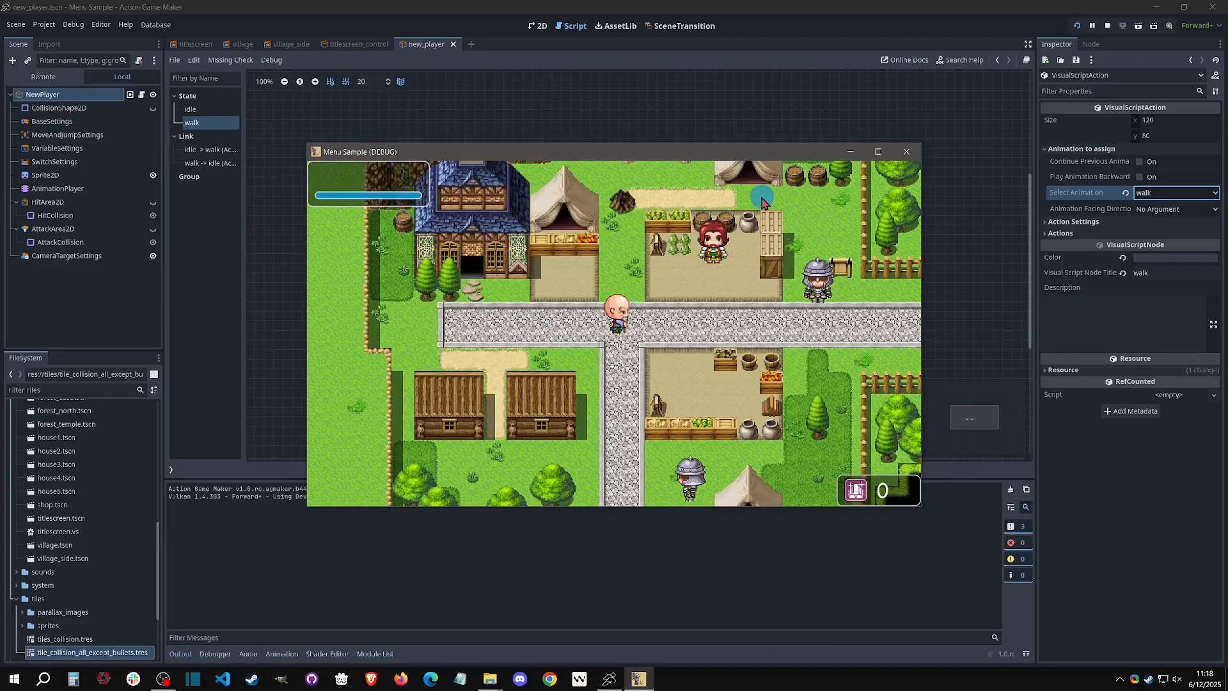
{"action": "key", "text": "Right"}
{"action": "key", "text": "Left"}
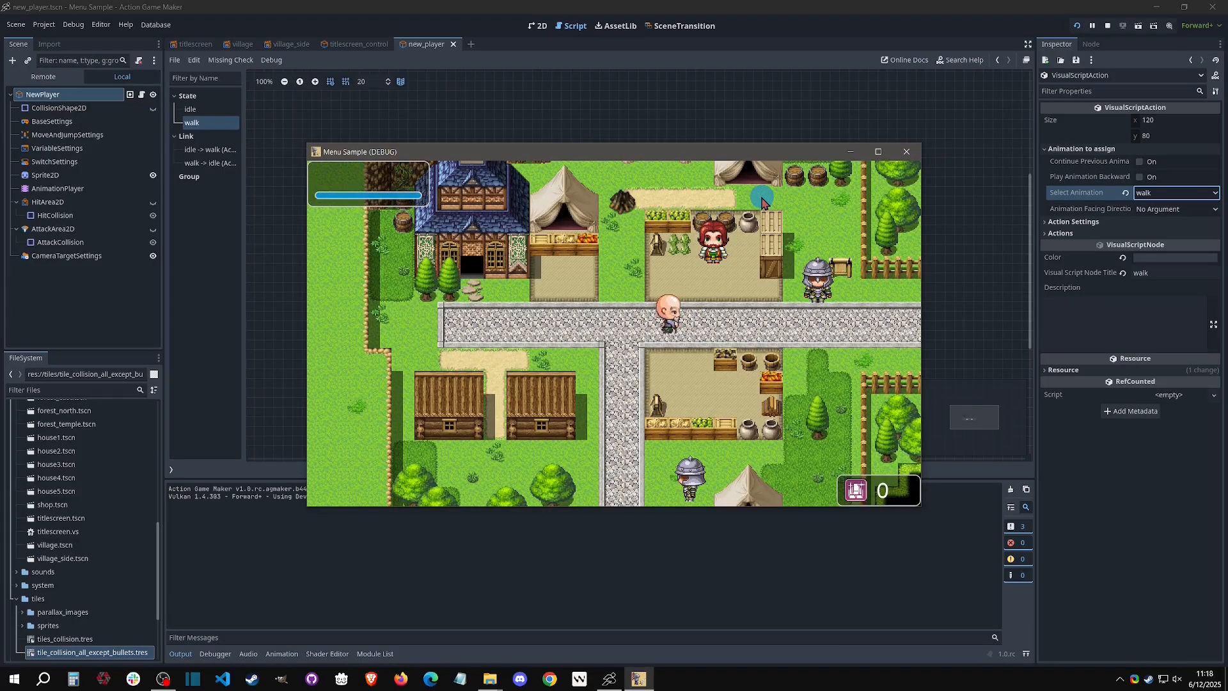
{"action": "key", "text": "Left"}
{"action": "key", "text": "Right"}
{"action": "key", "text": "Left"}
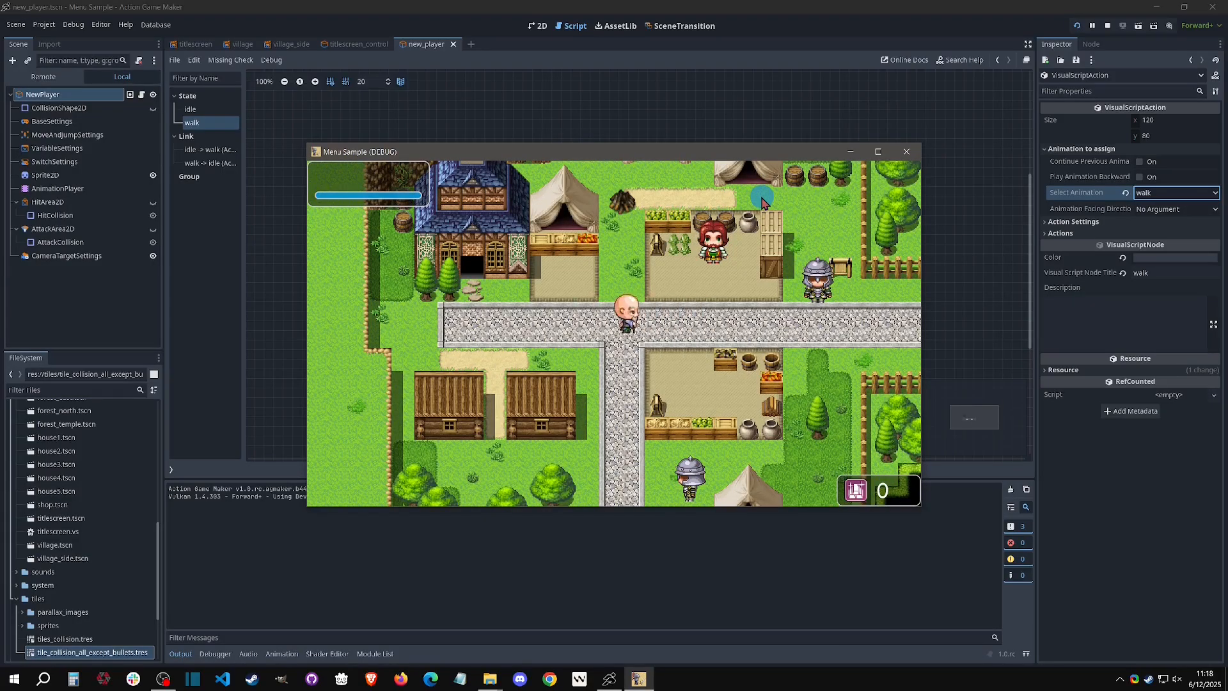
{"action": "key", "text": "Down"}
{"action": "key", "text": "Right"}
{"action": "key", "text": "Up"}
{"action": "key", "text": "Left"}
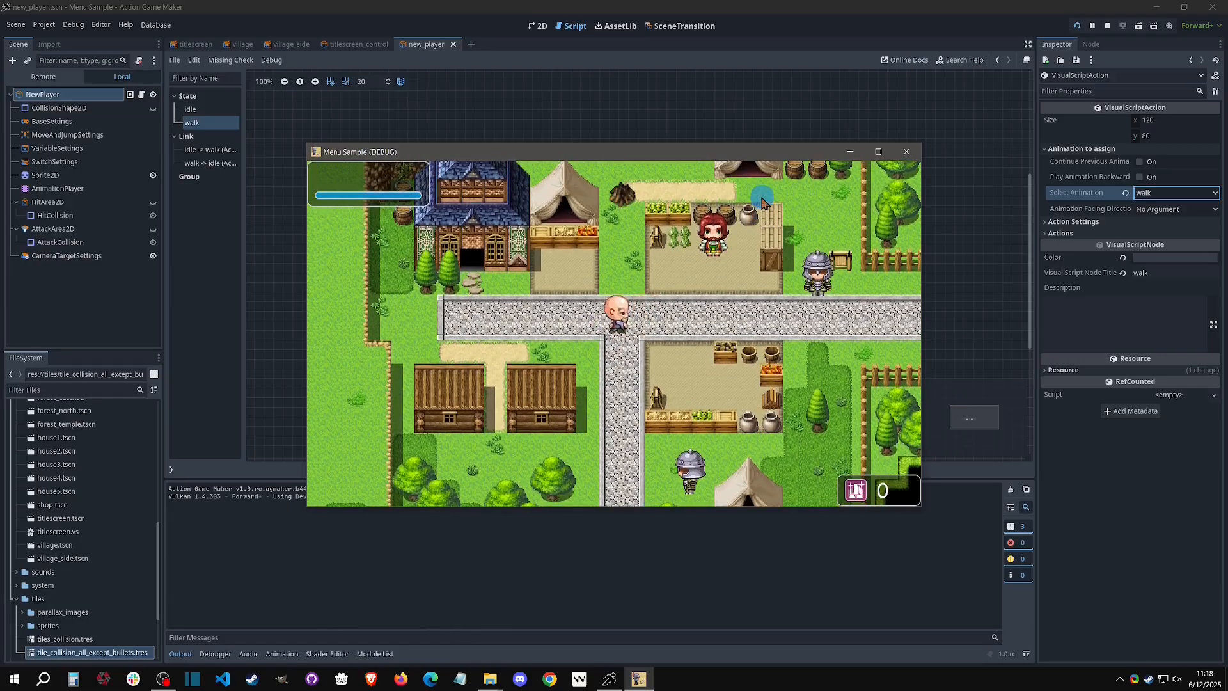
- Close the running game and turn on the value of the flip_h key at time 0 in the walk_right animation
{"action": "left_click", "coordinate": [905, 152]}
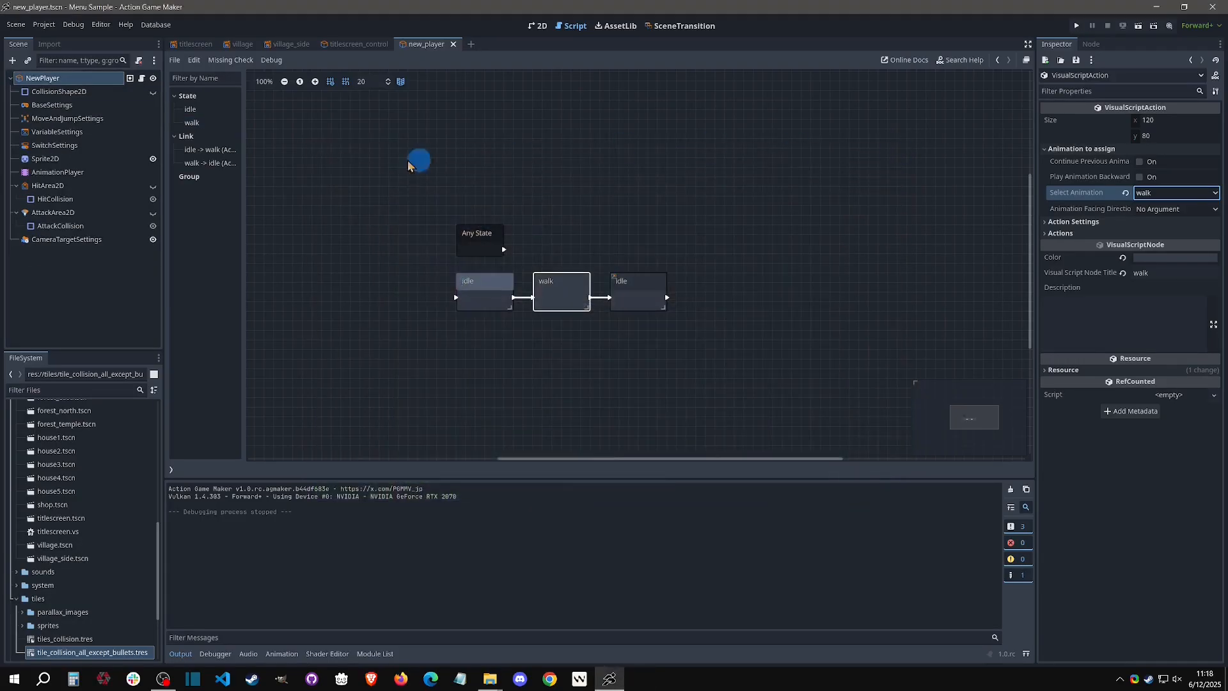
{"action": "left_click", "coordinate": [52, 173]}
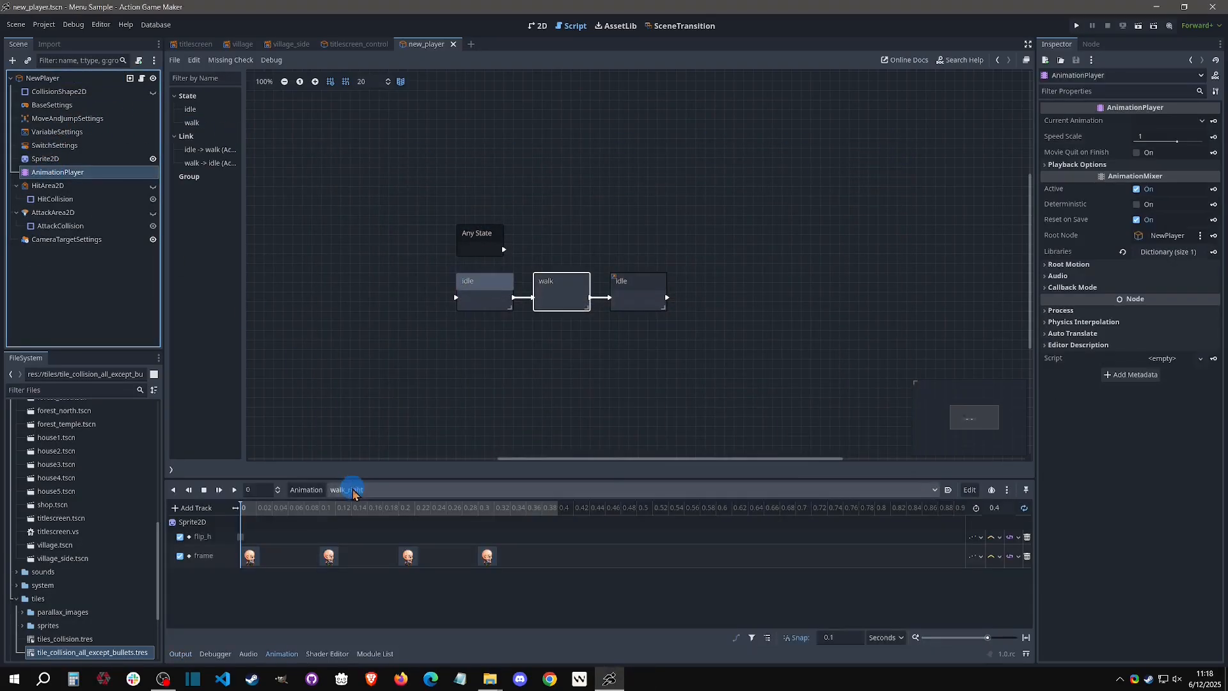
{"action": "left_click", "coordinate": [242, 537]}
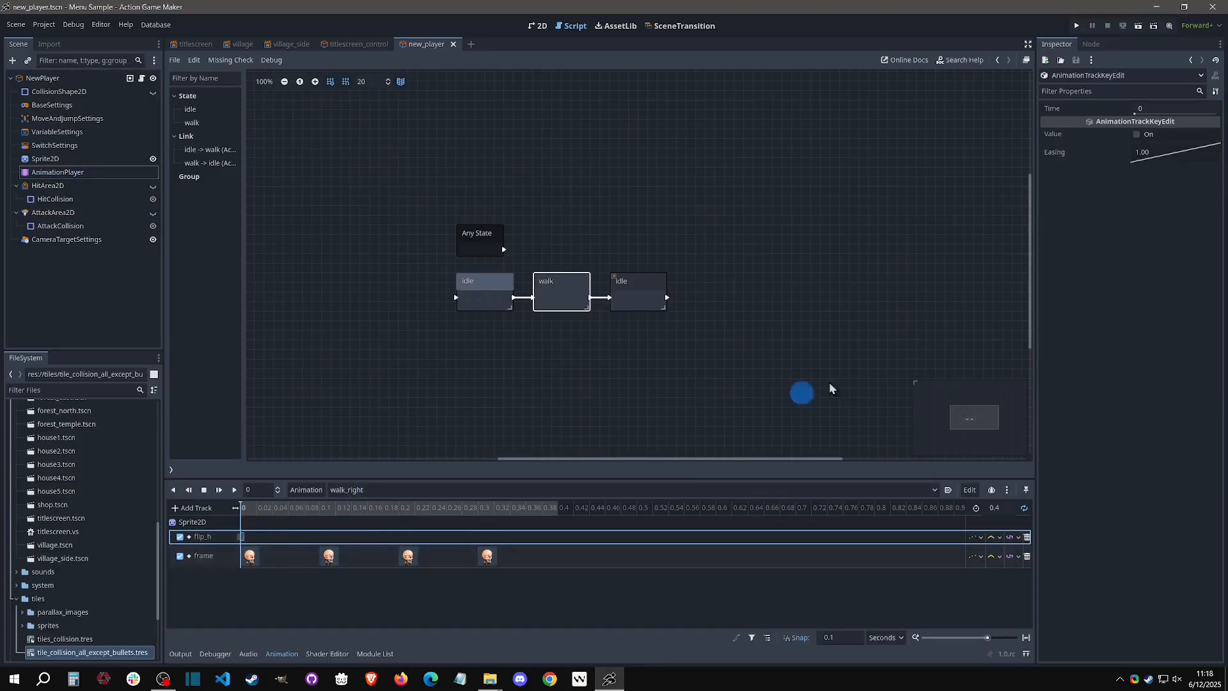
{"action": "left_click", "coordinate": [1142, 135]}
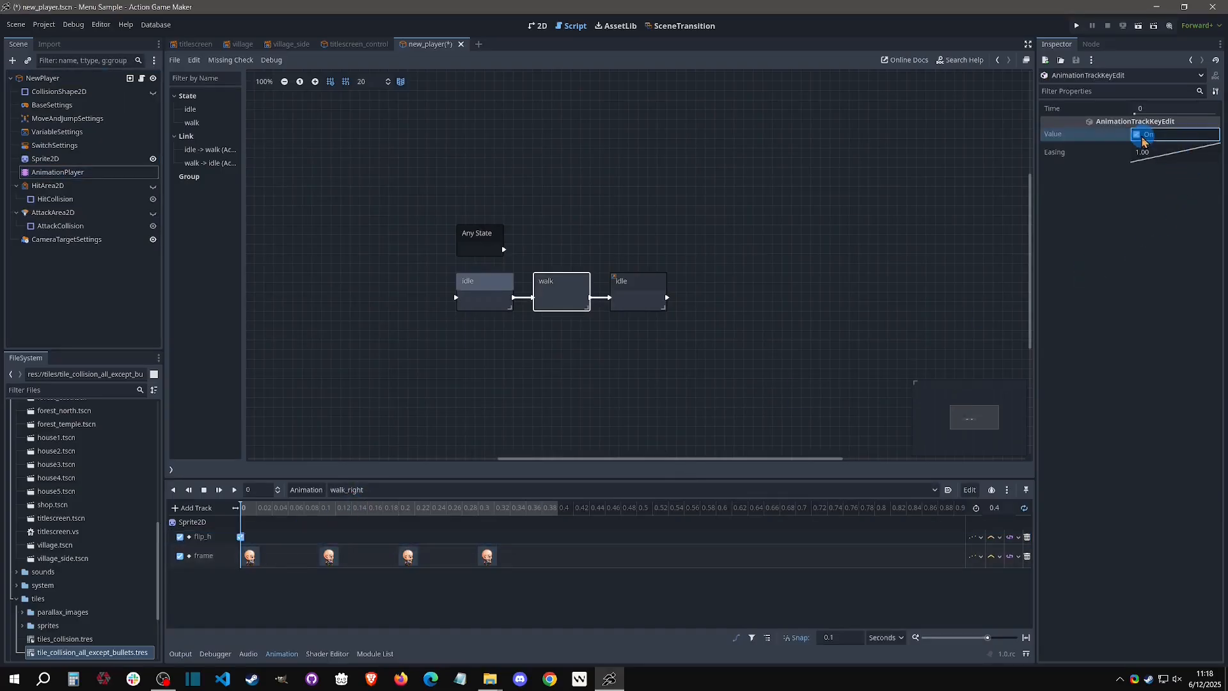
- Run the game, walk the player in all four directions to check the sideways walk animation, and close the game
{"action": "left_click", "coordinate": [1077, 29]}
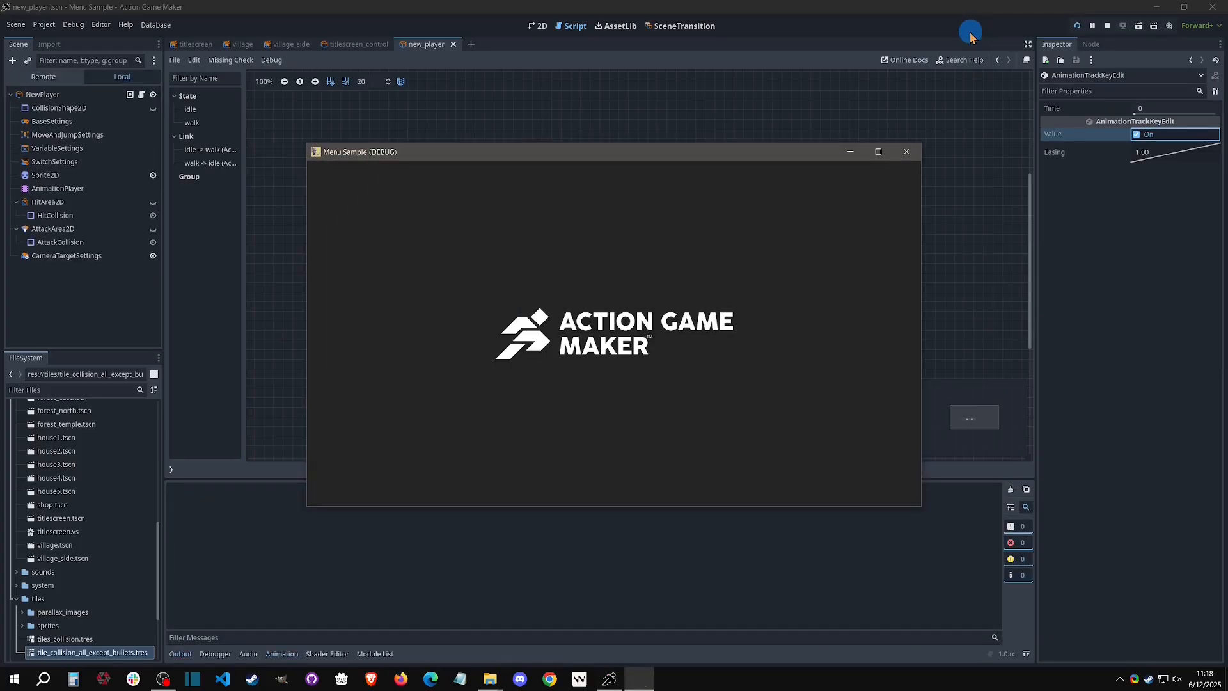
{"action": "key", "text": "Left"}
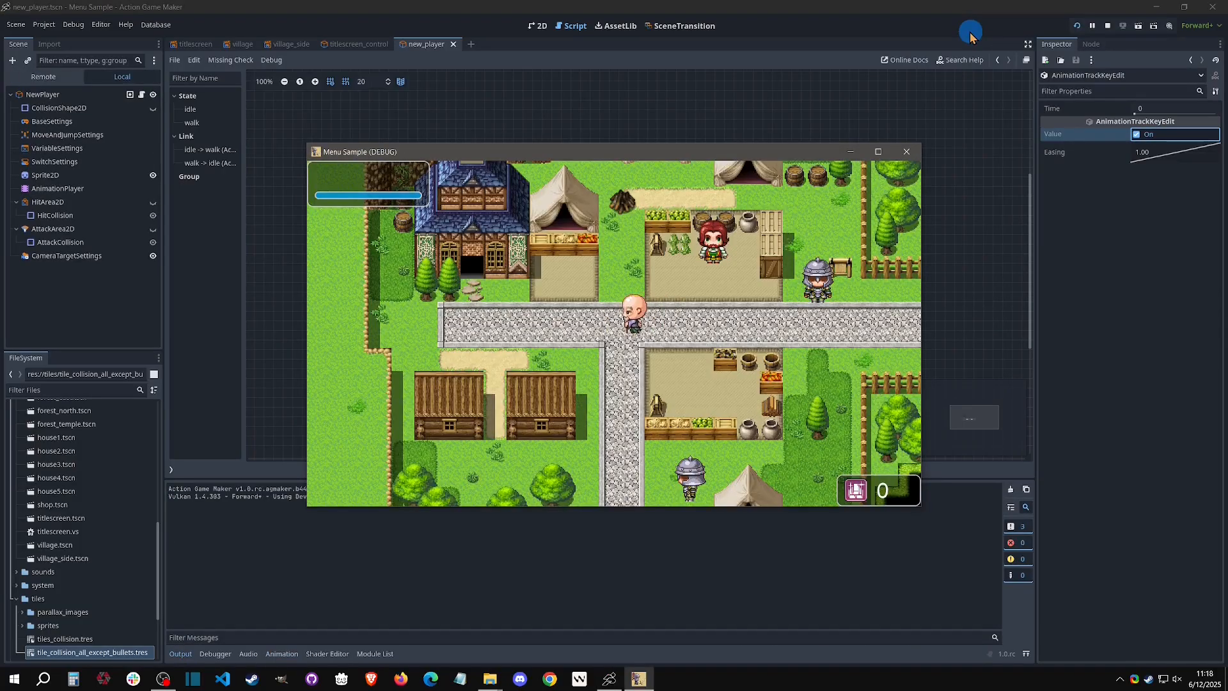
{"action": "key", "text": "Up"}
{"action": "key", "text": "Down"}
{"action": "key", "text": "Left"}
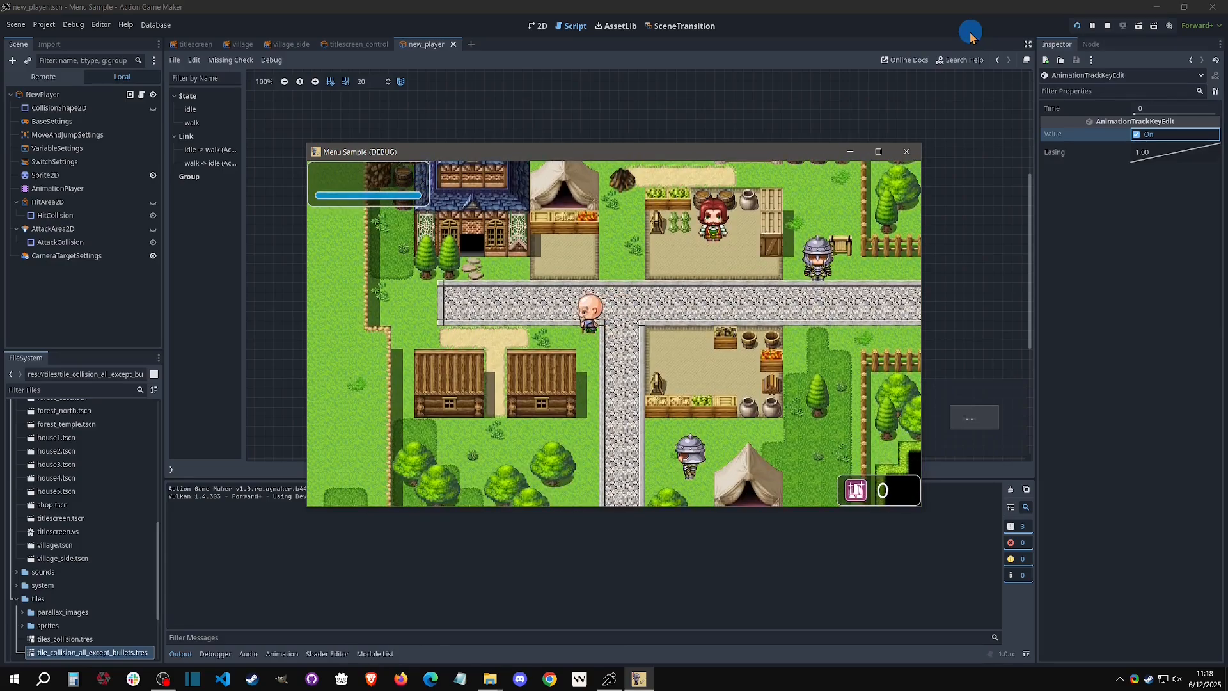
{"action": "key", "text": "Up"}
{"action": "key", "text": "Right"}
{"action": "key", "text": "Down"}
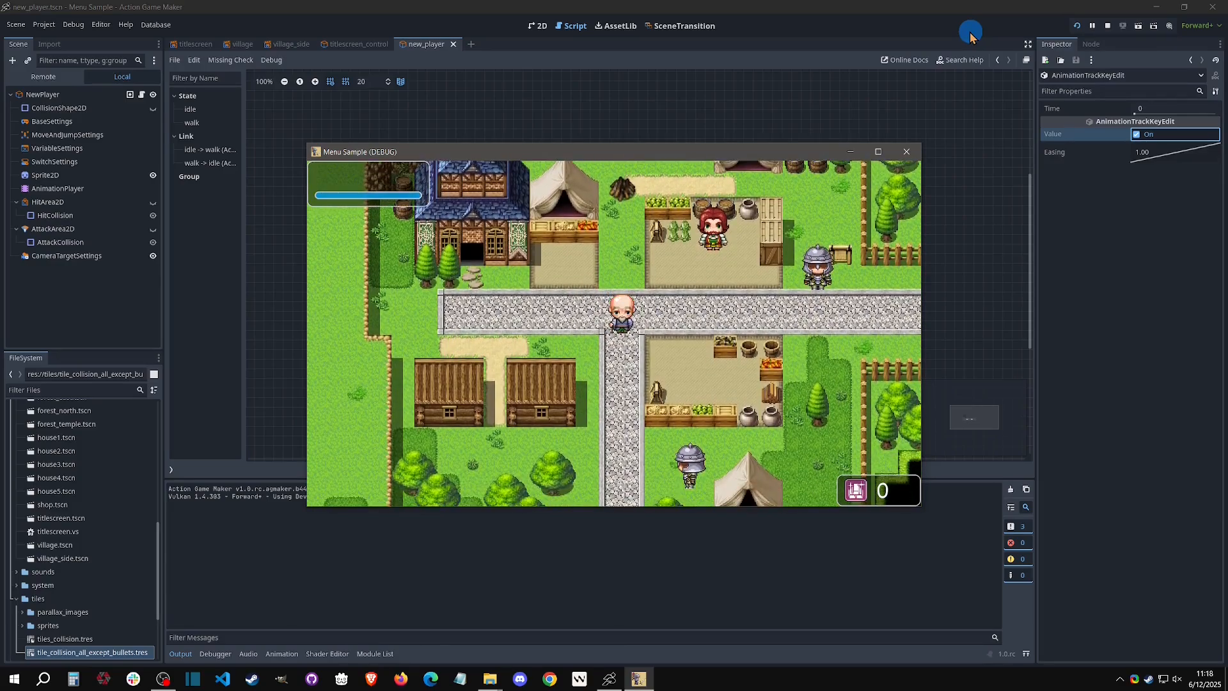
{"action": "left_click", "coordinate": [905, 153]}
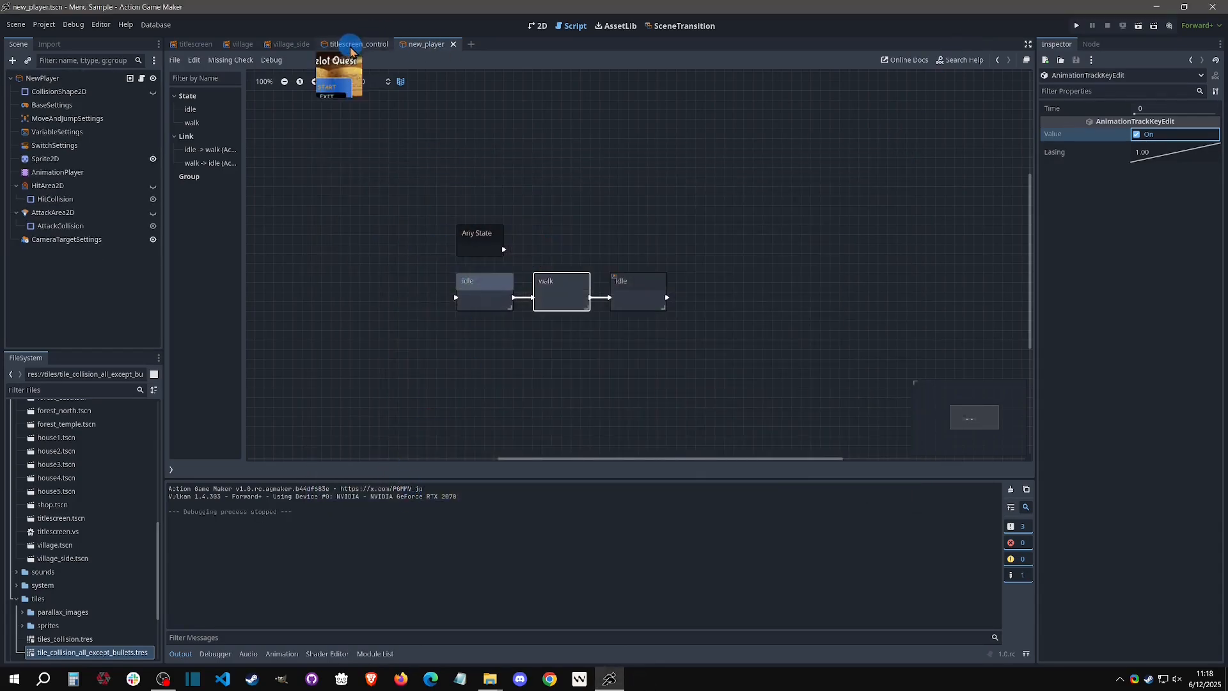
- Add an AudioStreamPlayer node as a child of NewPlayer
{"action": "left_click", "coordinate": [67, 173]}
{"action": "right_click", "coordinate": [58, 79]}
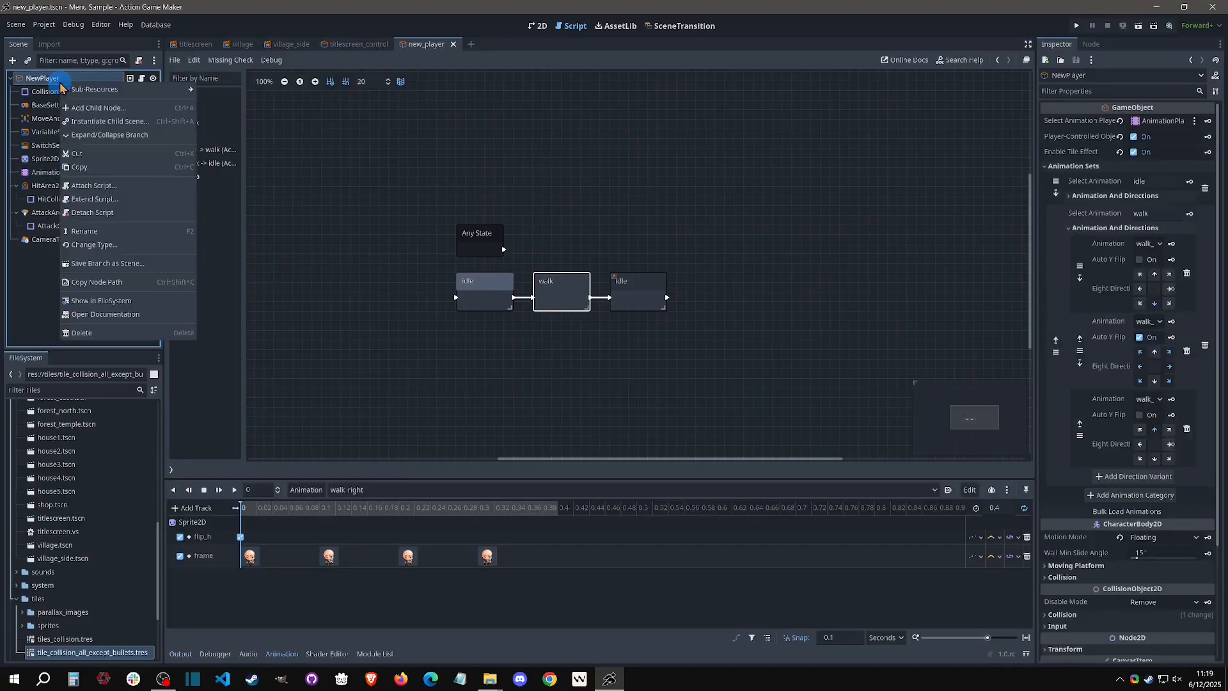
{"action": "left_click", "coordinate": [83, 106]}
{"action": "type", "text": "audio"}
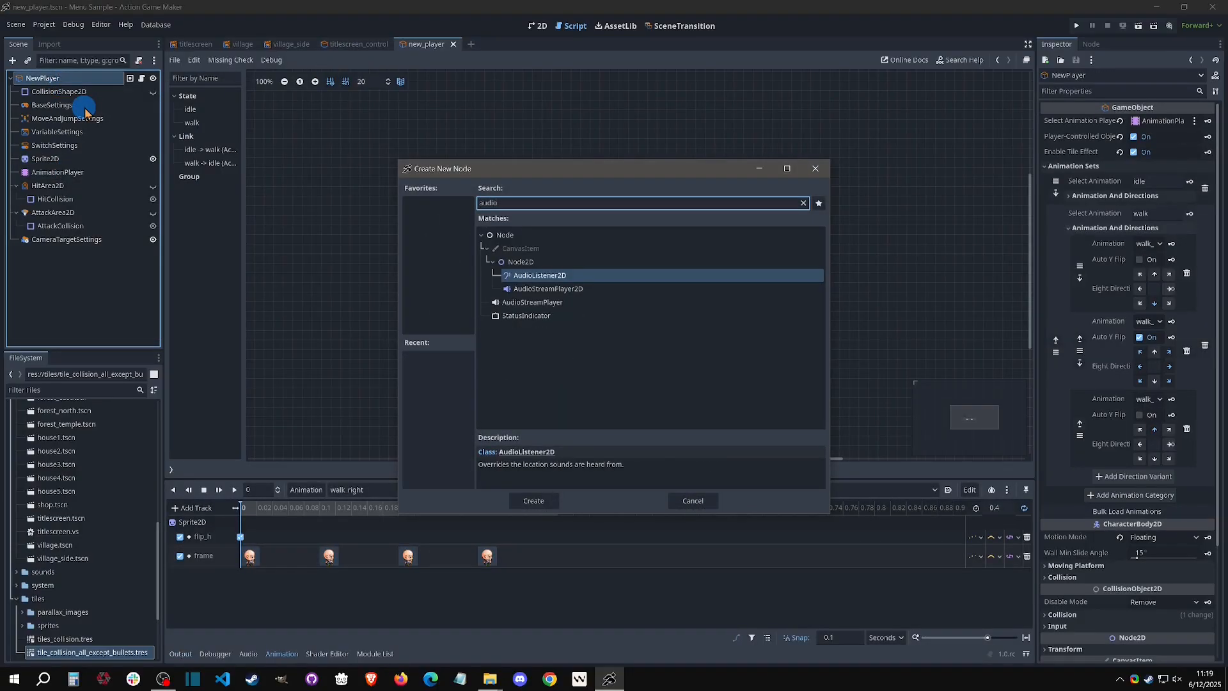
{"action": "key", "text": "Down"}
{"action": "key", "text": "Down"}
{"action": "key", "text": "Return"}
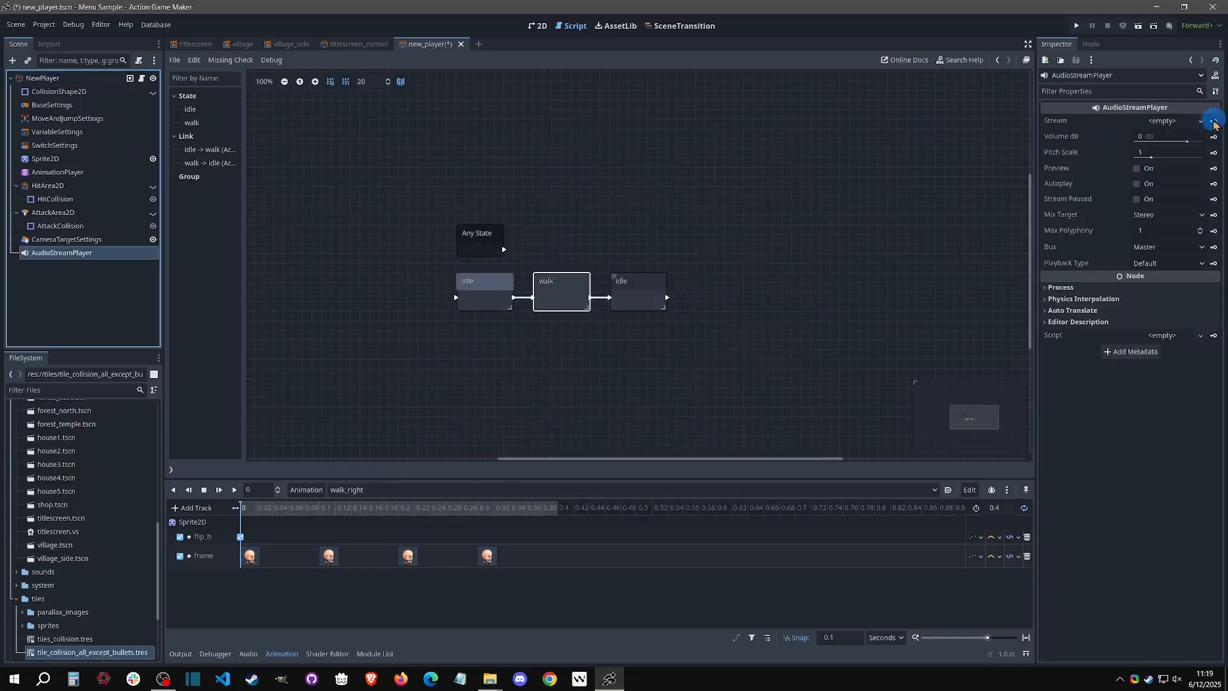
- Load sounds/se/grab1.ogg as the AudioStreamPlayer's stream and save the scene
{"action": "left_click", "coordinate": [1200, 121]}
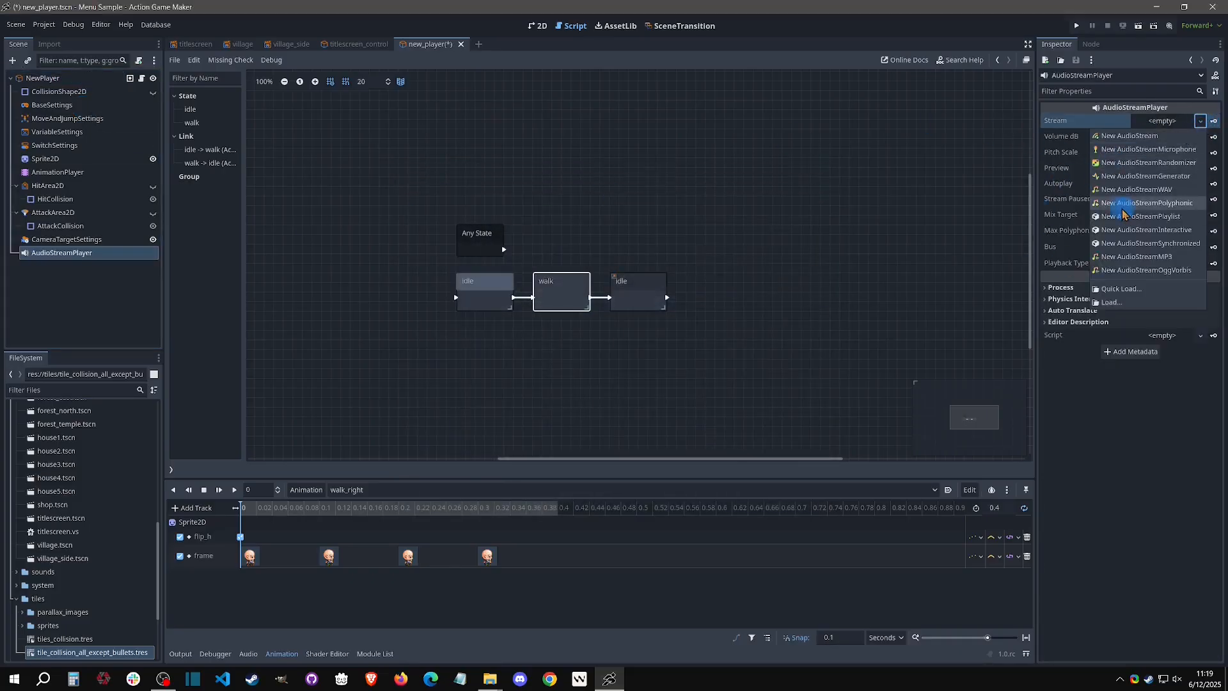
{"action": "left_click", "coordinate": [1122, 289]}
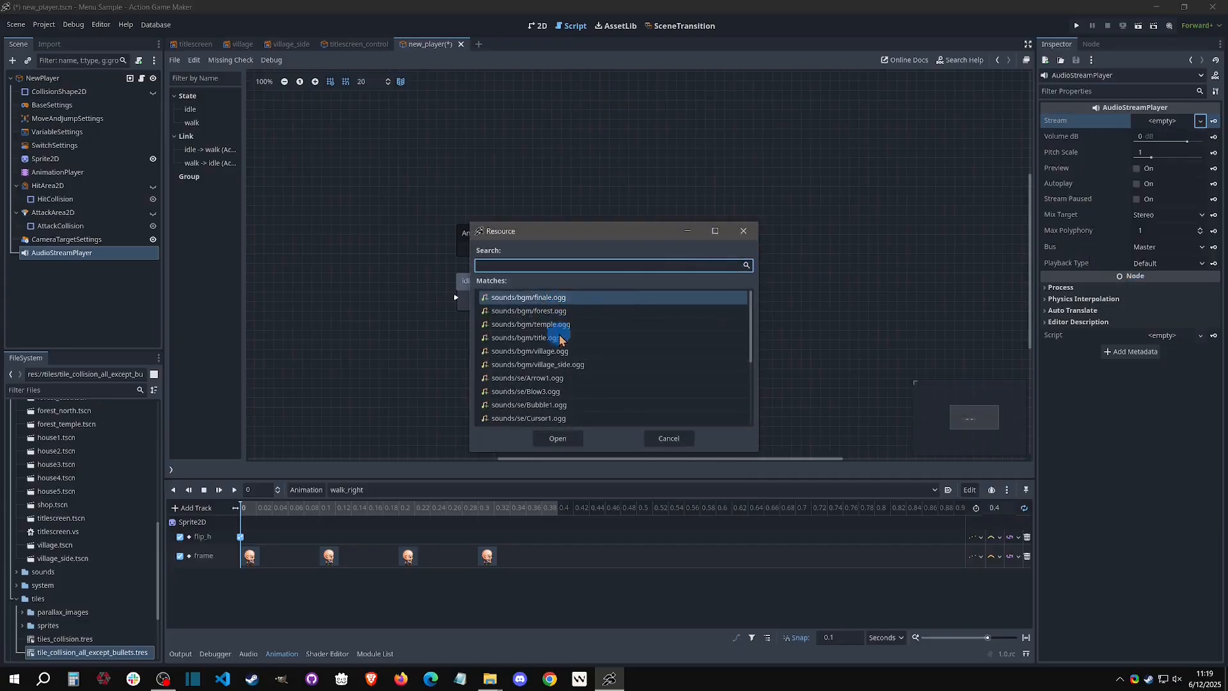
{"action": "scroll", "coordinate": [582, 348], "scroll_direction": "down", "scroll_amount": 5}
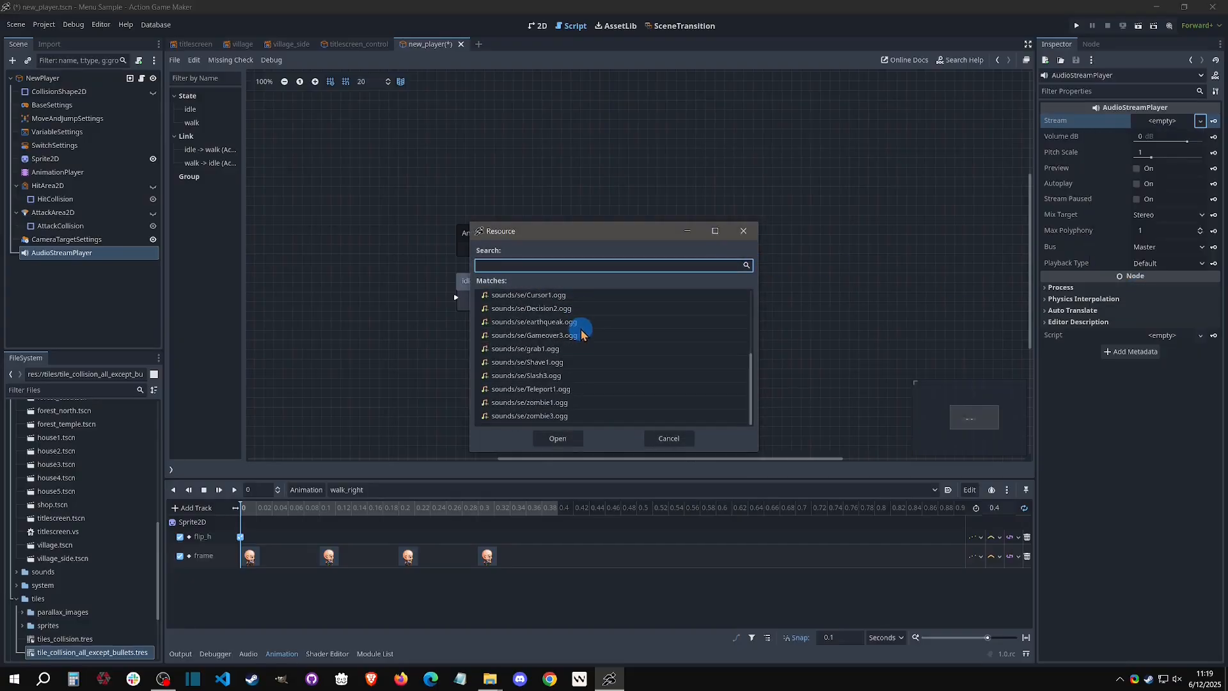
{"action": "double_click", "coordinate": [566, 349]}
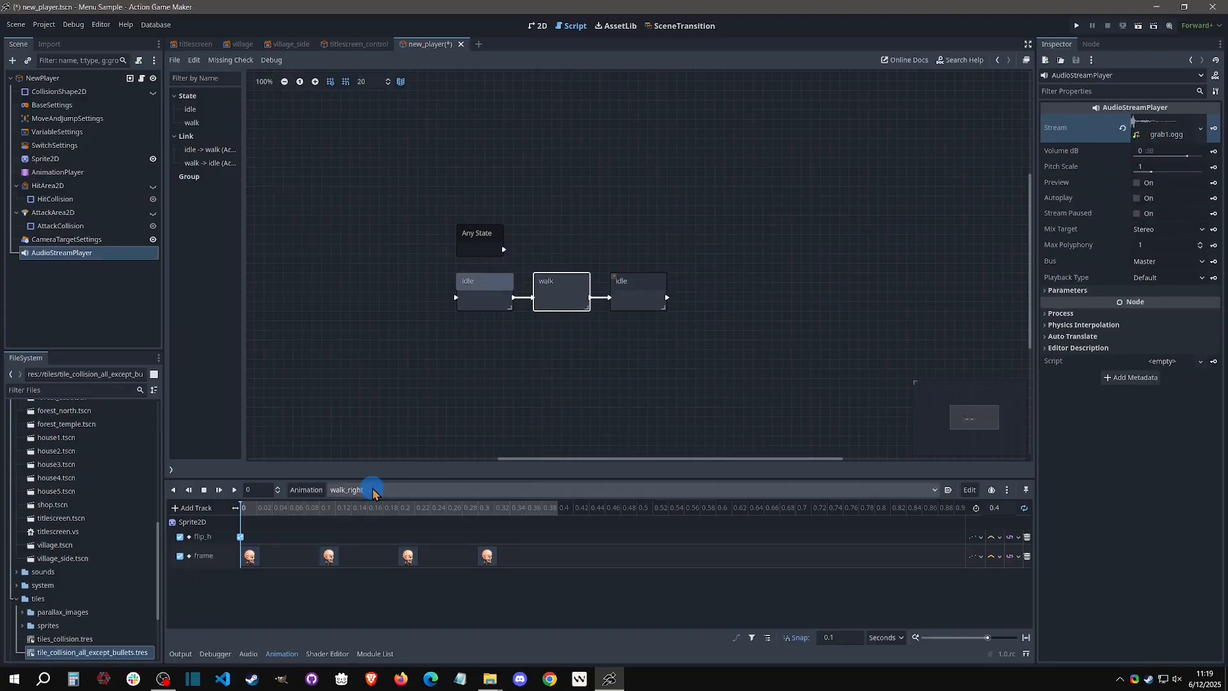
{"action": "key", "text": "ctrl+s"}
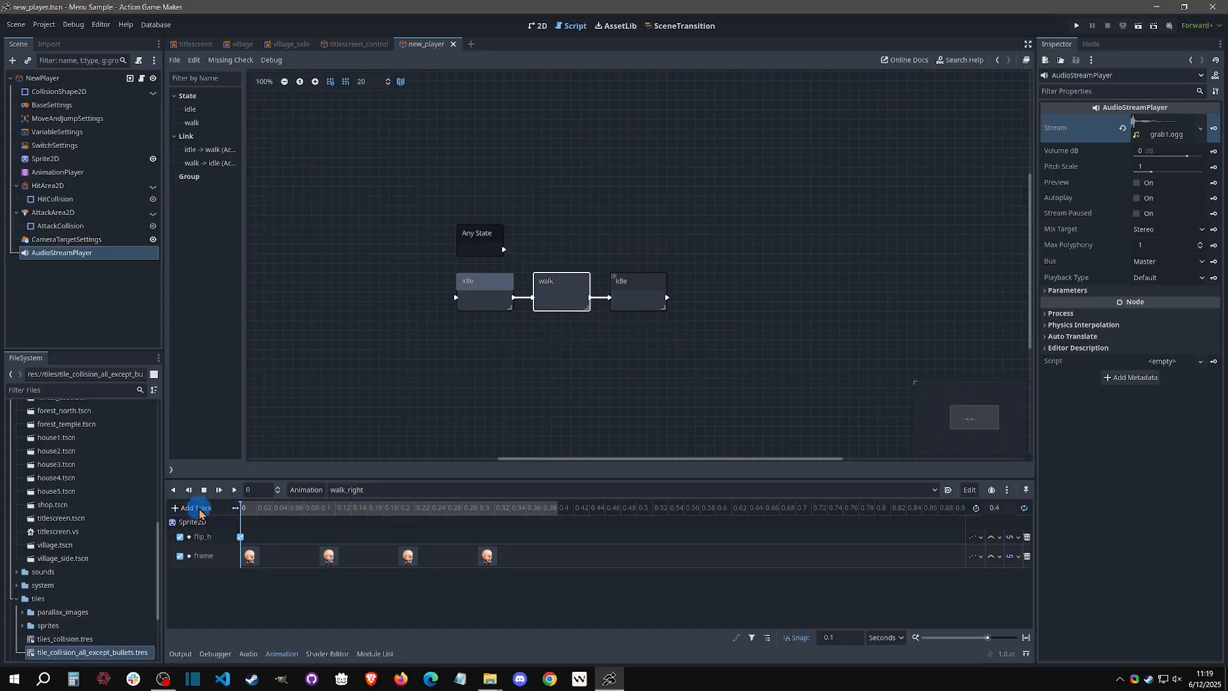
- Add a Call Method track for AudioStreamPlayer to walk_right and insert a play(from_position) key at its start
{"action": "left_click", "coordinate": [195, 508]}
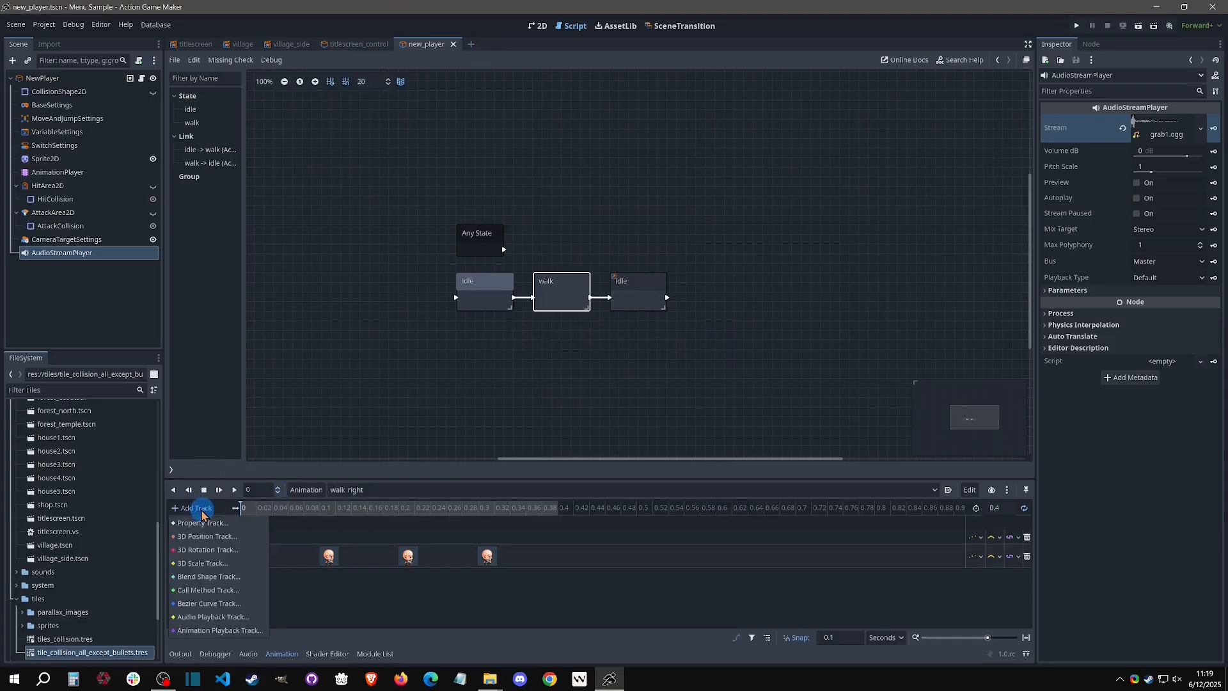
{"action": "left_click", "coordinate": [202, 591]}
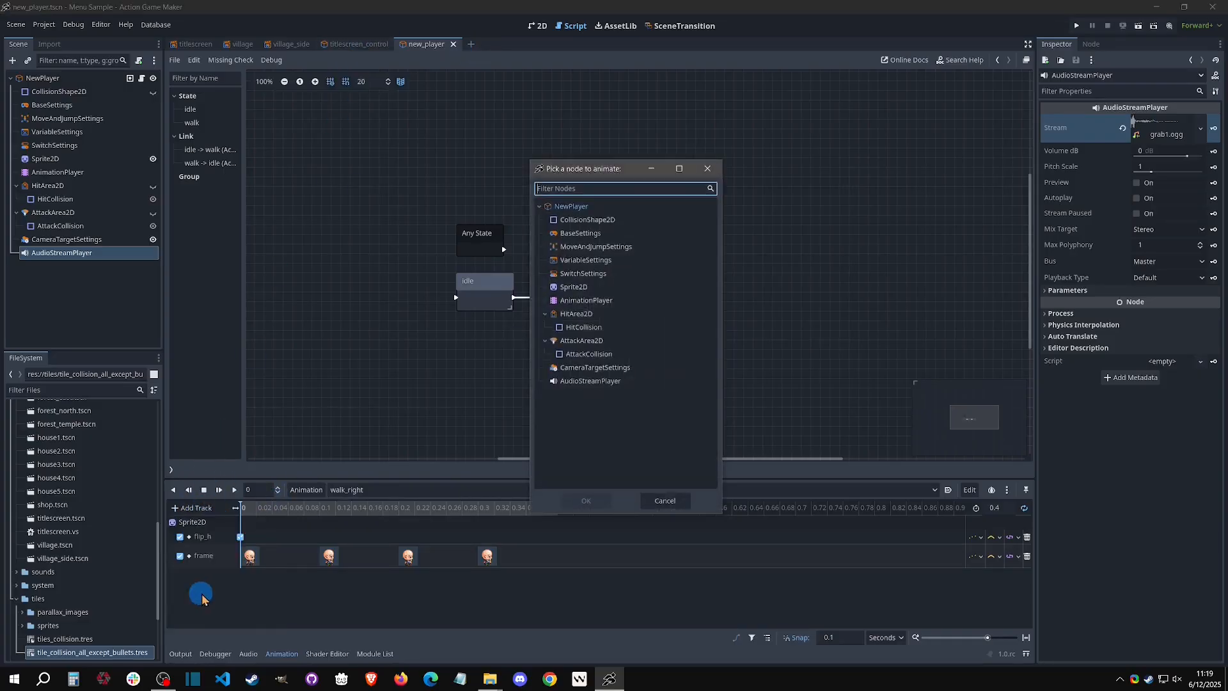
{"action": "left_click", "coordinate": [592, 382]}
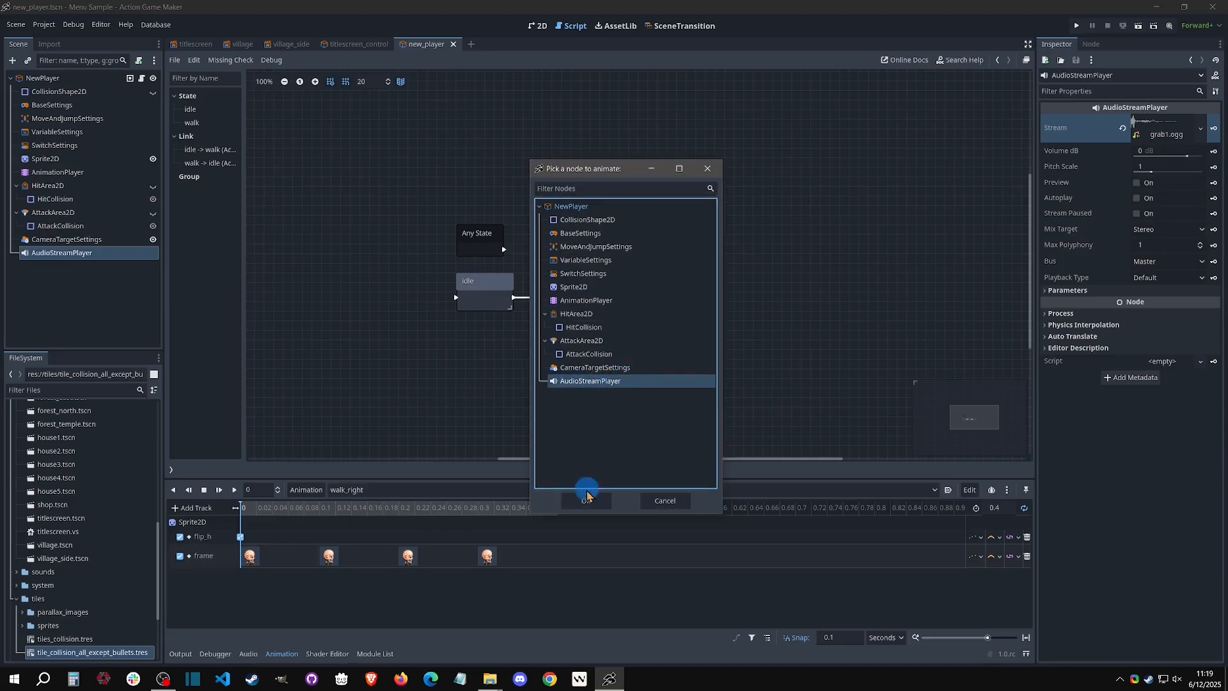
{"action": "left_click", "coordinate": [587, 498]}
{"action": "right_click", "coordinate": [271, 589]}
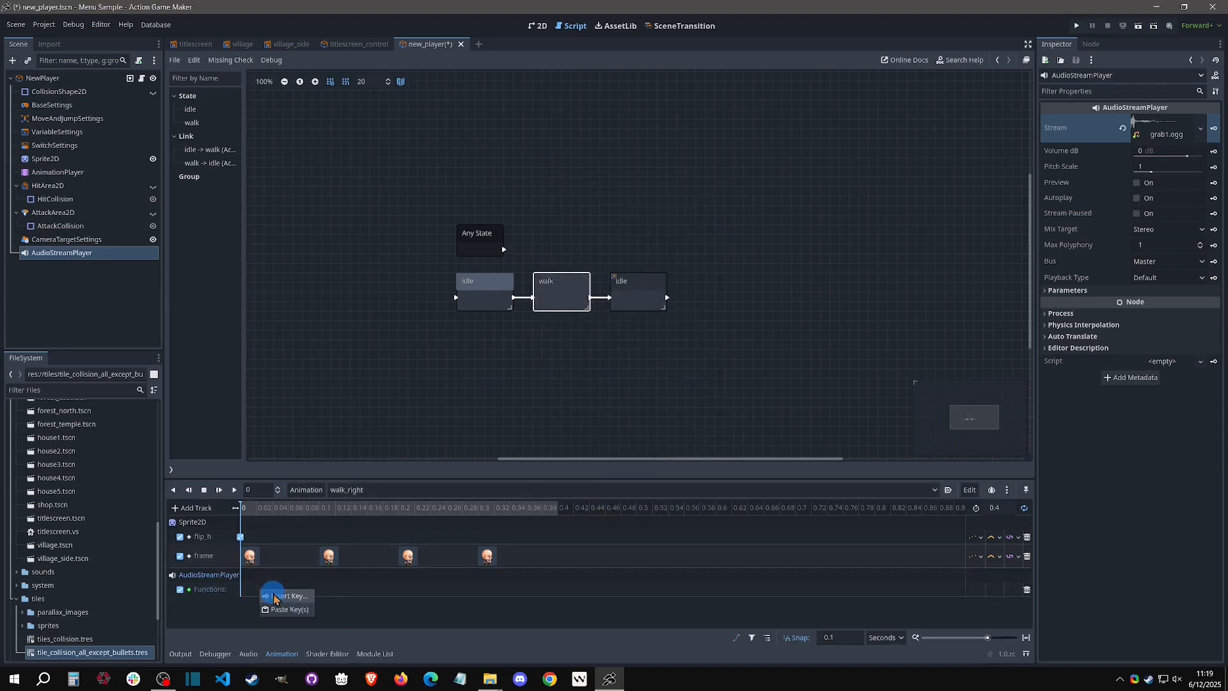
{"action": "left_click", "coordinate": [289, 596]}
{"action": "left_click", "coordinate": [293, 211]}
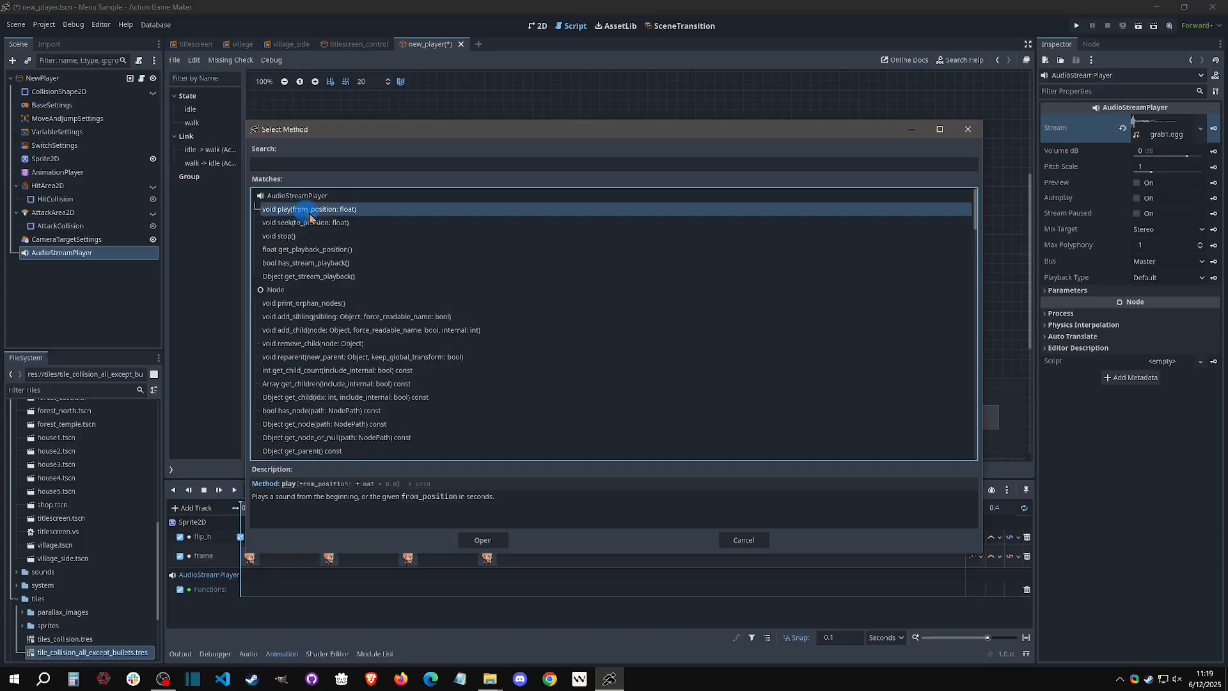
{"action": "double_click", "coordinate": [305, 209]}
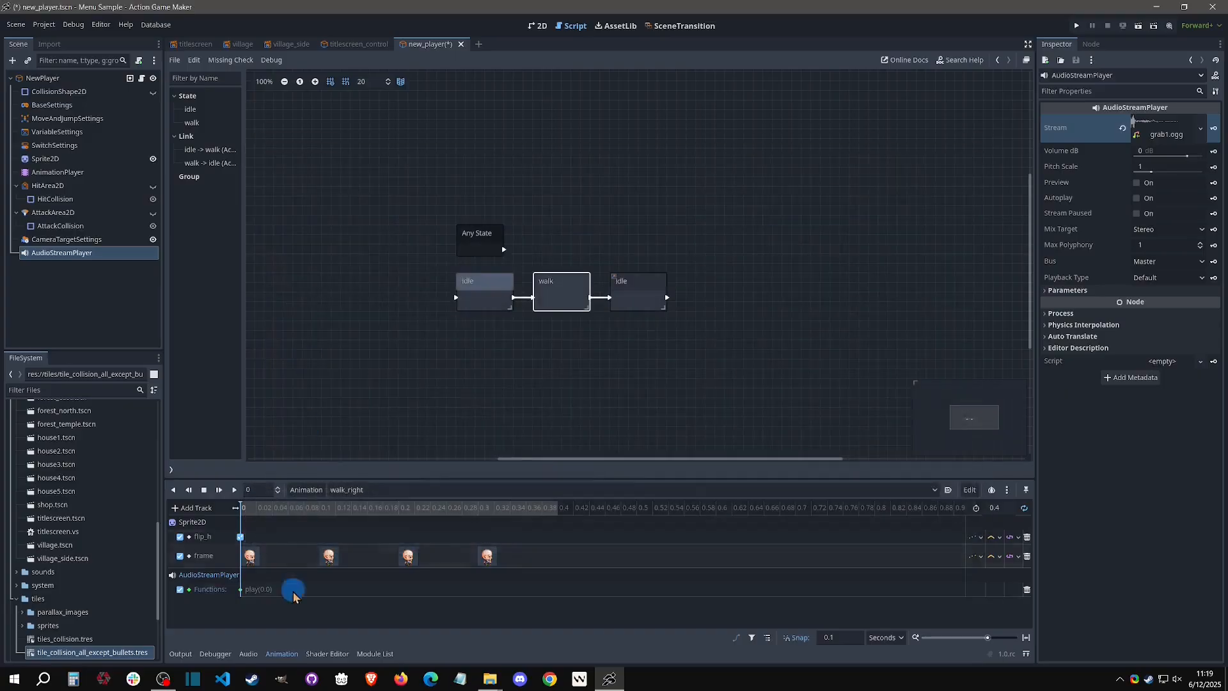
- Examine the play key's arguments and the methods offered for another key on the AudioStreamPlayer track
{"action": "left_click", "coordinate": [240, 589]}
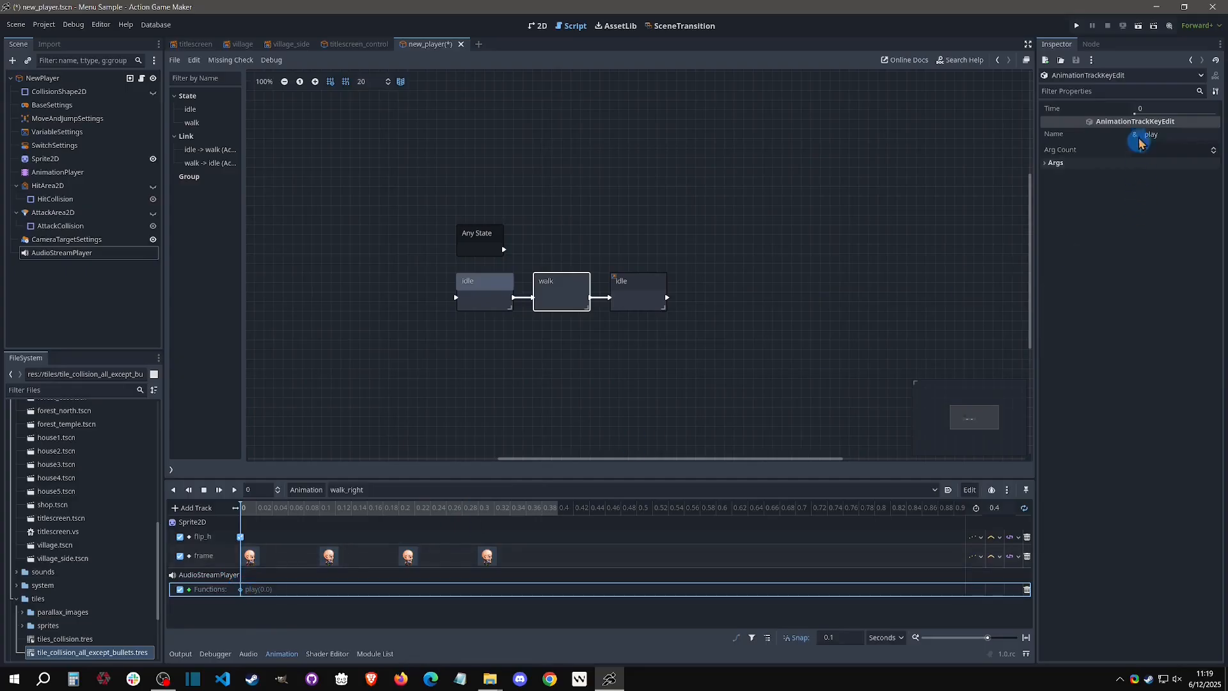
{"action": "left_click", "coordinate": [1055, 174]}
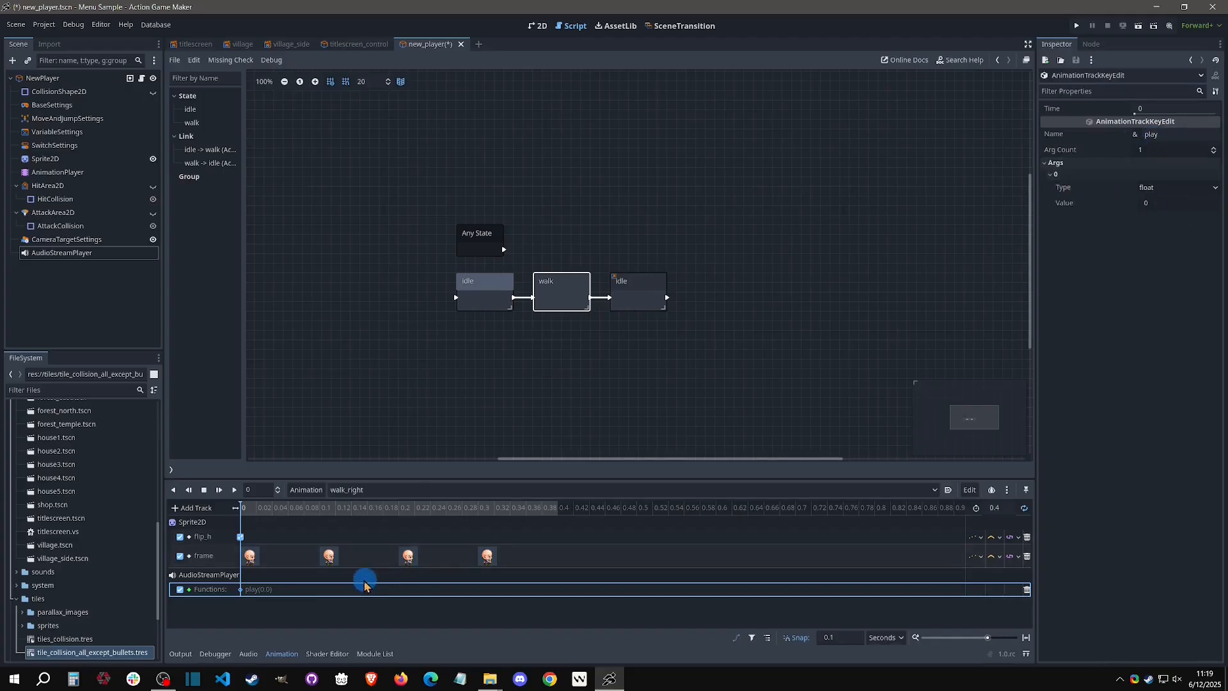
{"action": "right_click", "coordinate": [301, 588]}
{"action": "left_click", "coordinate": [330, 585]}
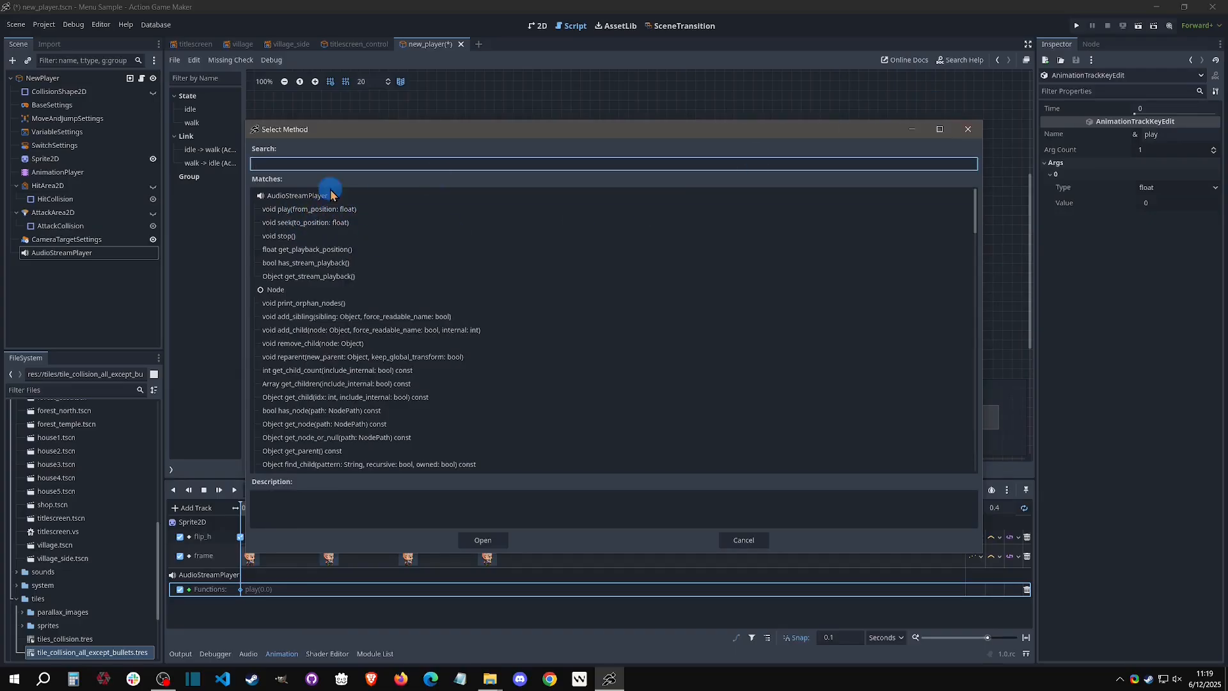
{"action": "left_click", "coordinate": [967, 129]}
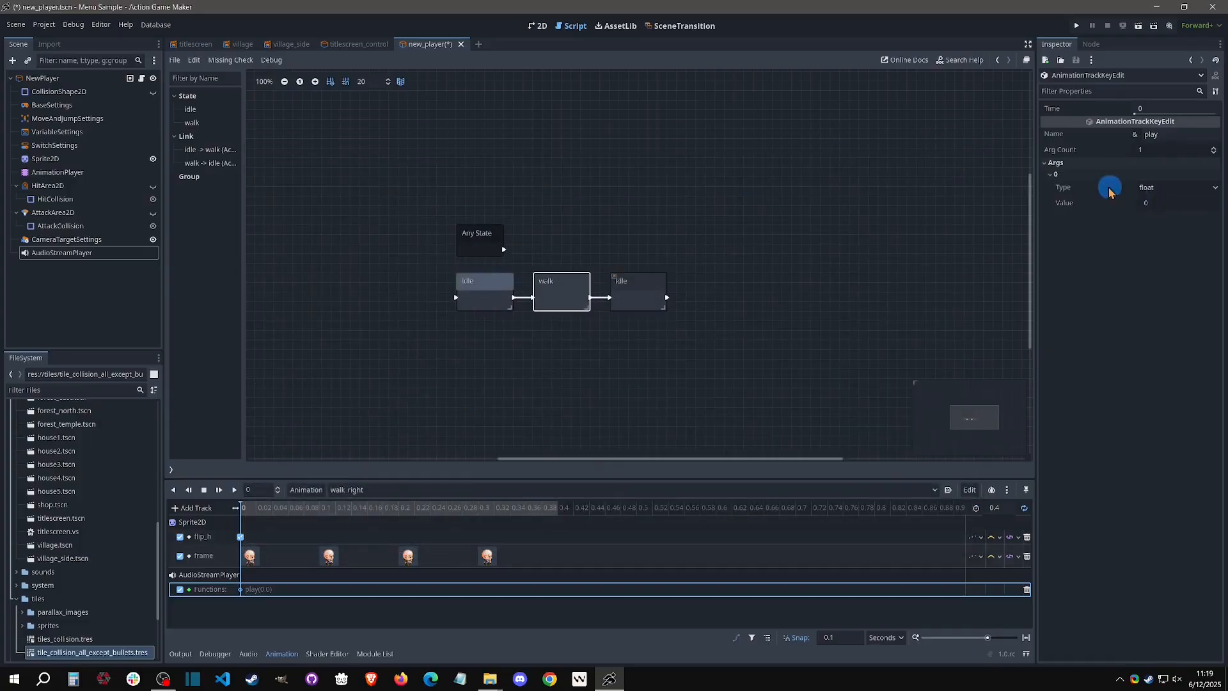
{"action": "left_click", "coordinate": [1068, 163]}
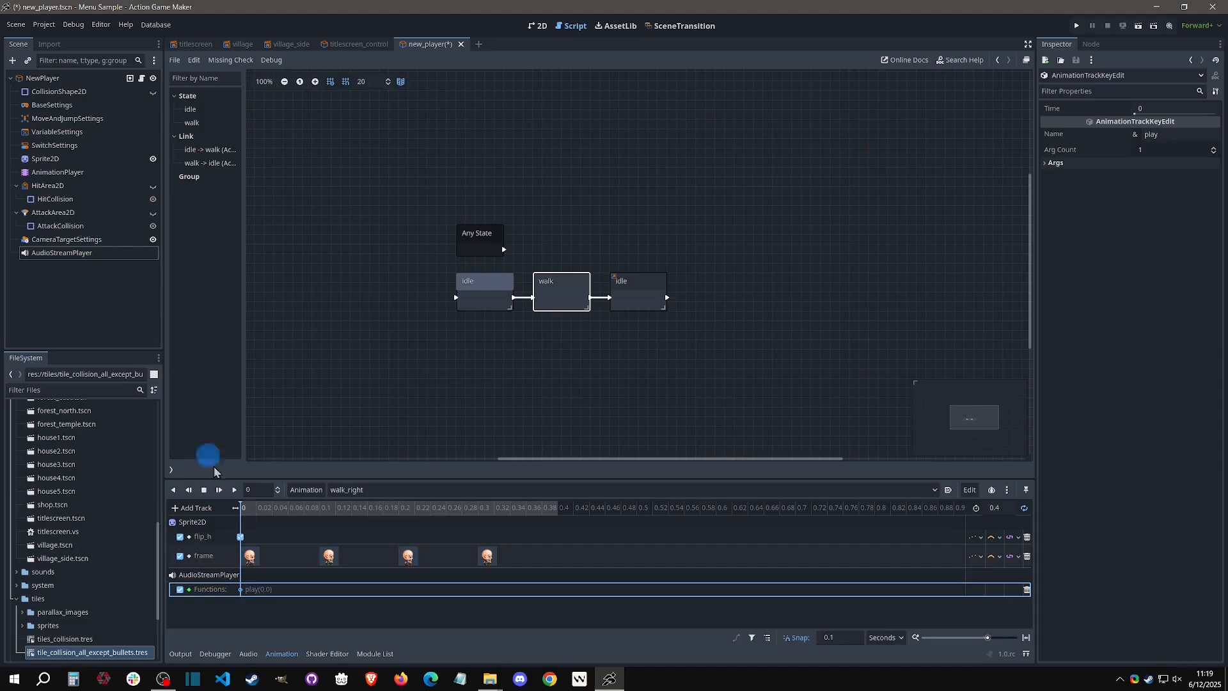
- Switch the Disabled property of HitCollision on and back off
{"action": "left_click", "coordinate": [55, 199]}
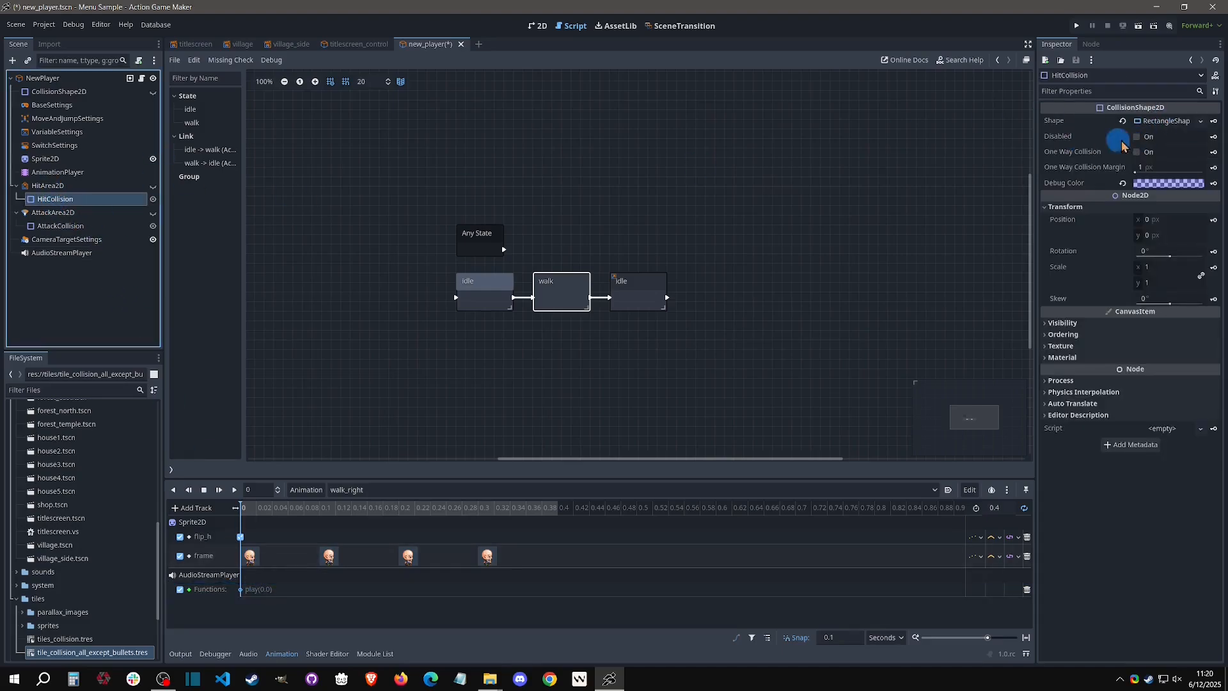
{"action": "left_click", "coordinate": [1137, 137]}
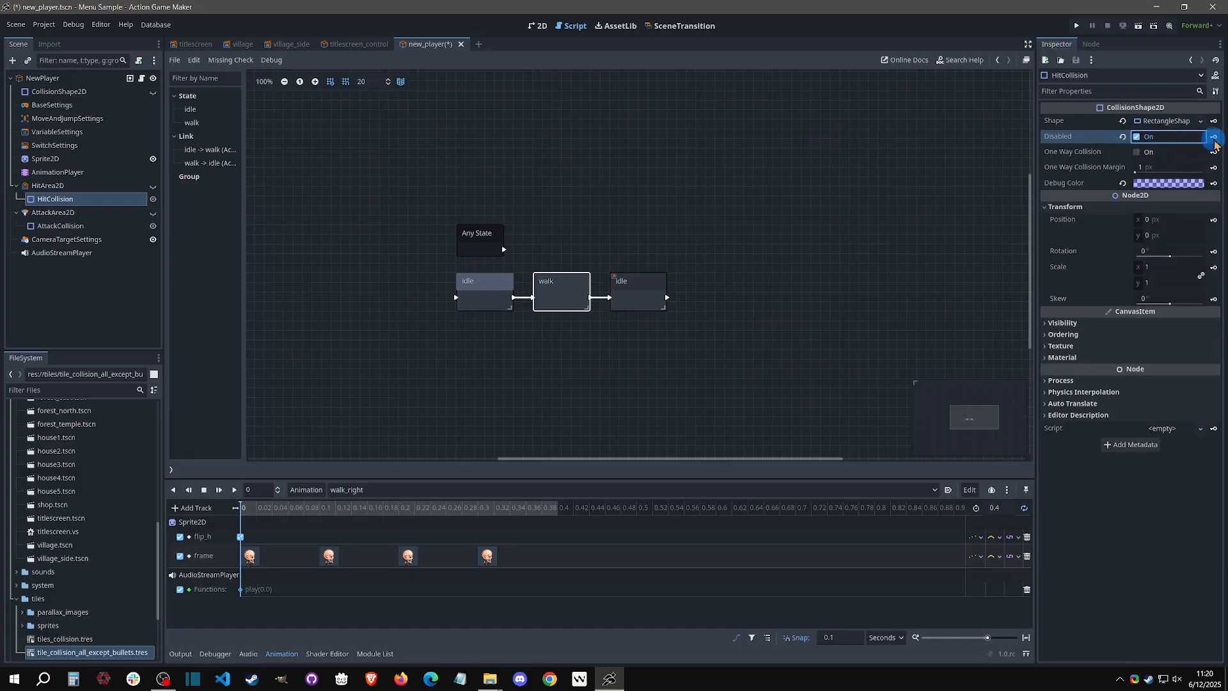
{"action": "left_click", "coordinate": [1136, 138]}
- Delete the AudioStreamPlayer function track from walk_right and save the scene
{"action": "left_click", "coordinate": [1026, 589]}
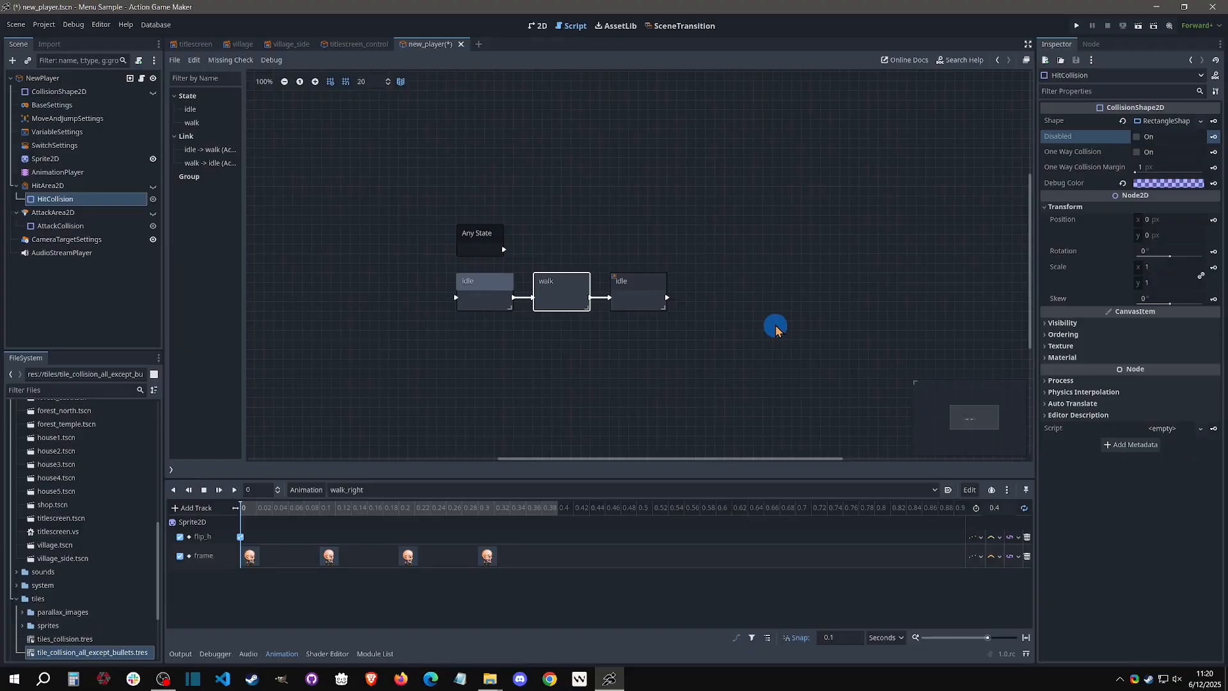
{"action": "left_click", "coordinate": [775, 268]}
{"action": "key", "text": "ctrl+s"}
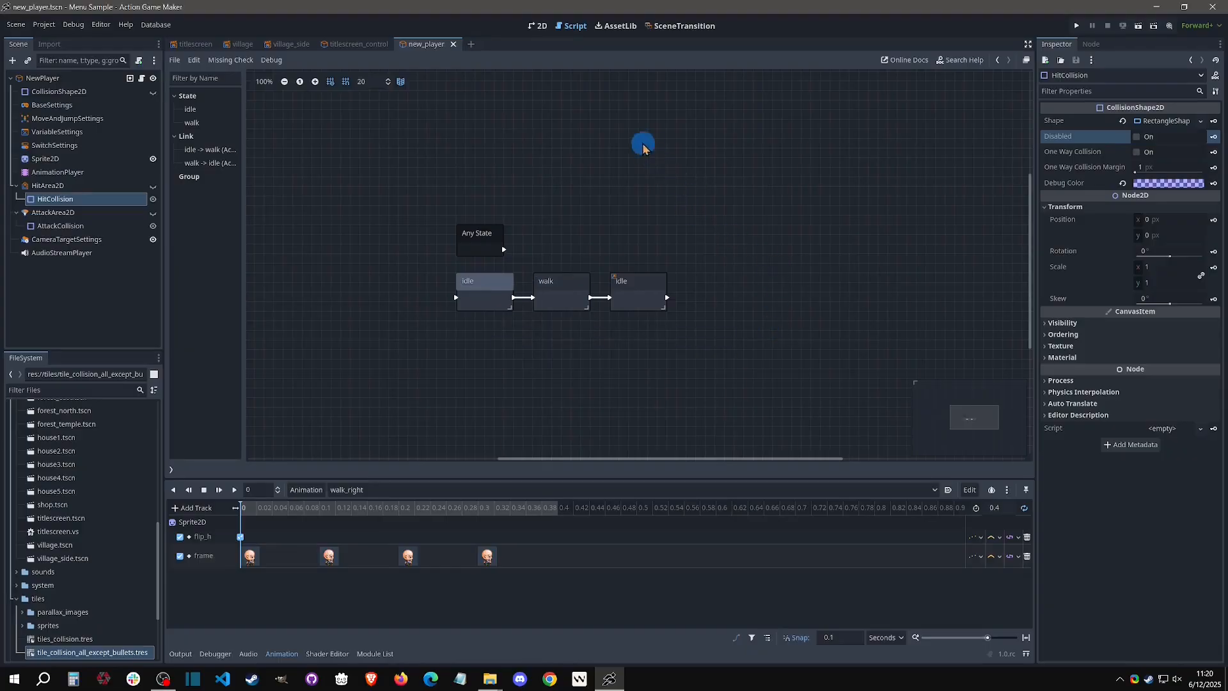
- Show the character in the 2D workspace with the idle_down animation loaded
{"action": "left_click", "coordinate": [541, 25]}
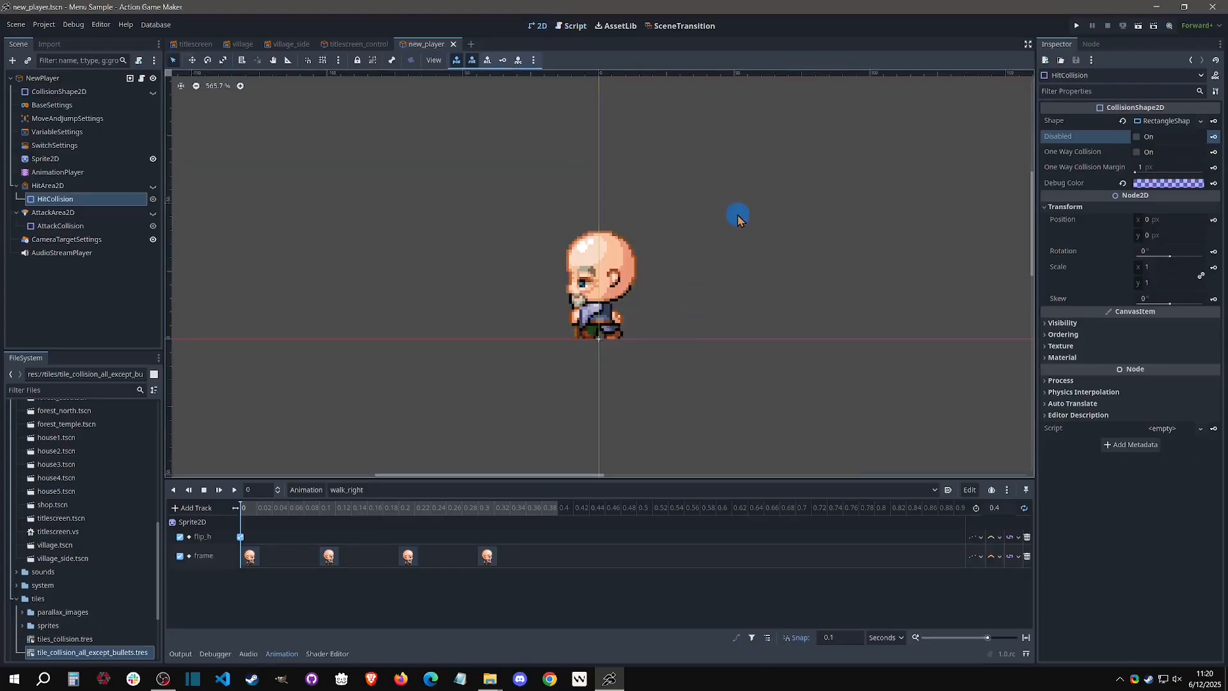
{"action": "left_click", "coordinate": [346, 489]}
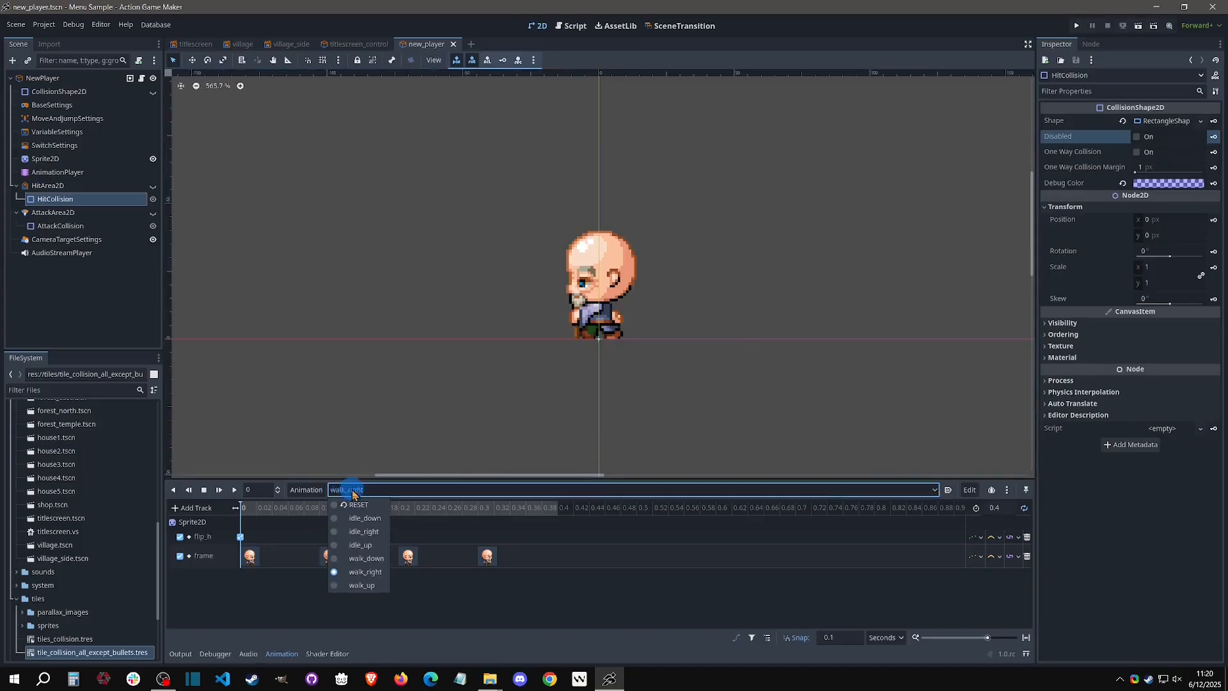
{"action": "left_click", "coordinate": [366, 524]}
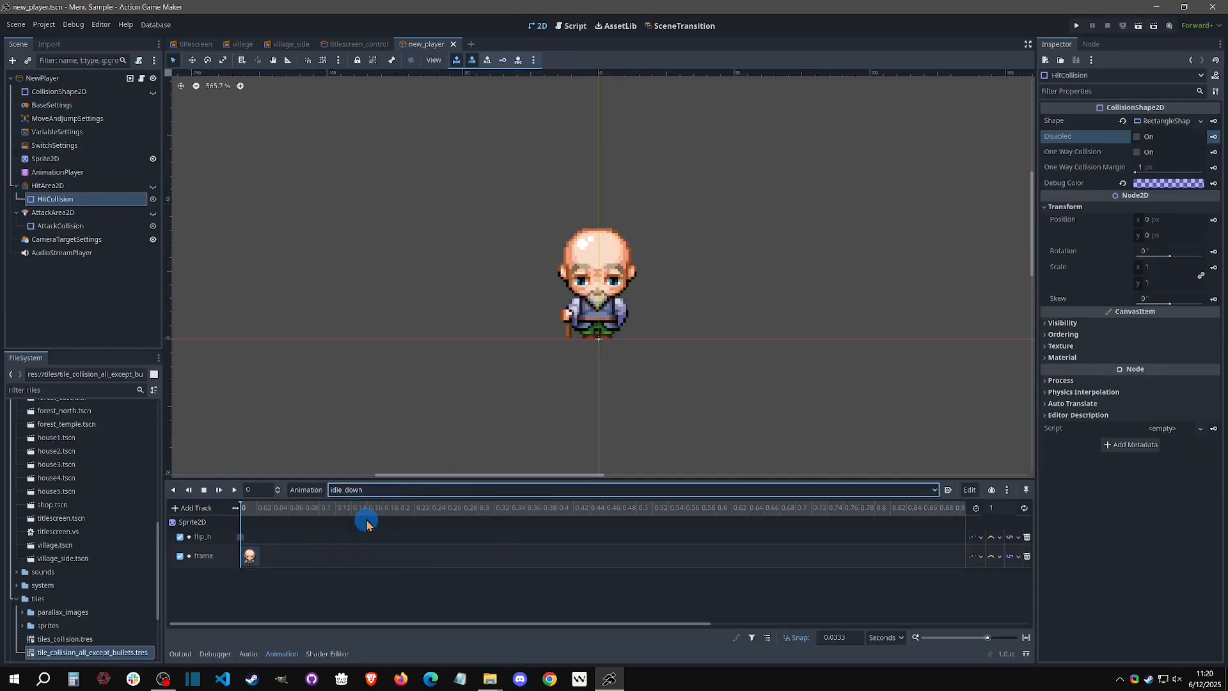
- Duplicate the idle_down animation as attack_down
{"action": "left_click", "coordinate": [309, 490]}
{"action": "left_click", "coordinate": [328, 542]}
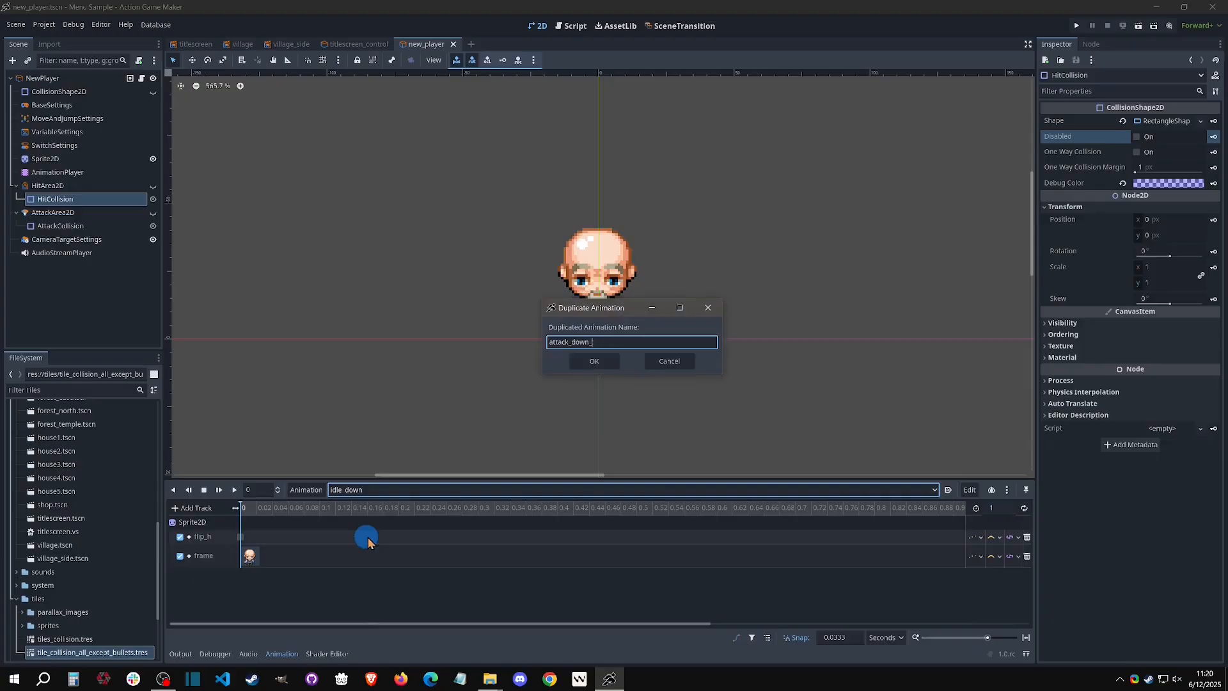
{"action": "type", "text": "attack_down_"}
{"action": "key", "text": "BackSpace"}
{"action": "key", "text": "Return"}
- Load the idle_right animation and duplicate it as attack_right
{"action": "left_click", "coordinate": [313, 490]}
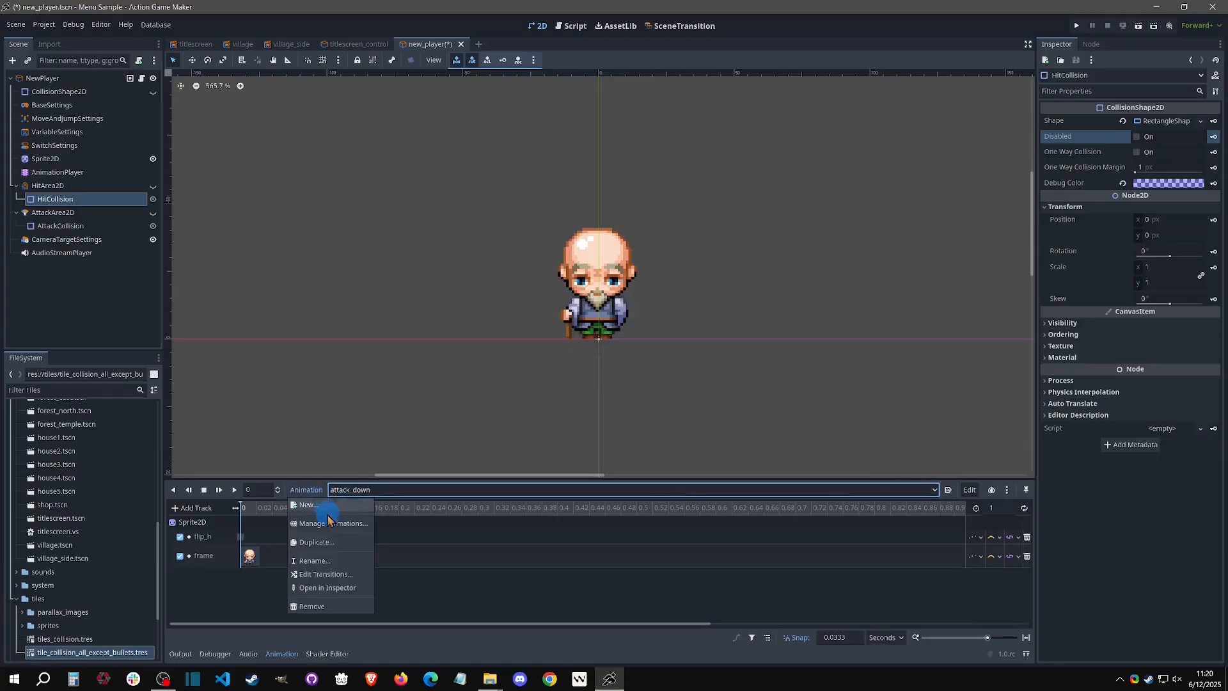
{"action": "left_click", "coordinate": [356, 489]}
{"action": "left_click", "coordinate": [356, 489]}
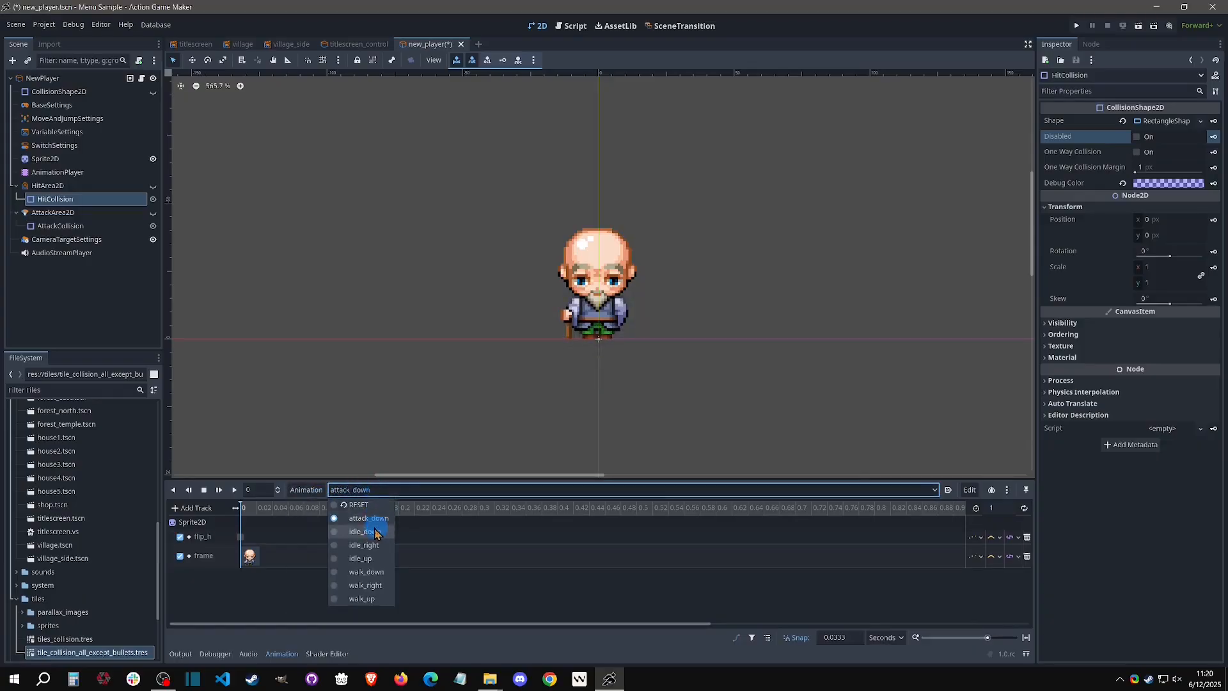
{"action": "left_click", "coordinate": [376, 533]}
{"action": "left_click", "coordinate": [375, 491]}
{"action": "left_click", "coordinate": [364, 545]}
{"action": "left_click", "coordinate": [317, 491]}
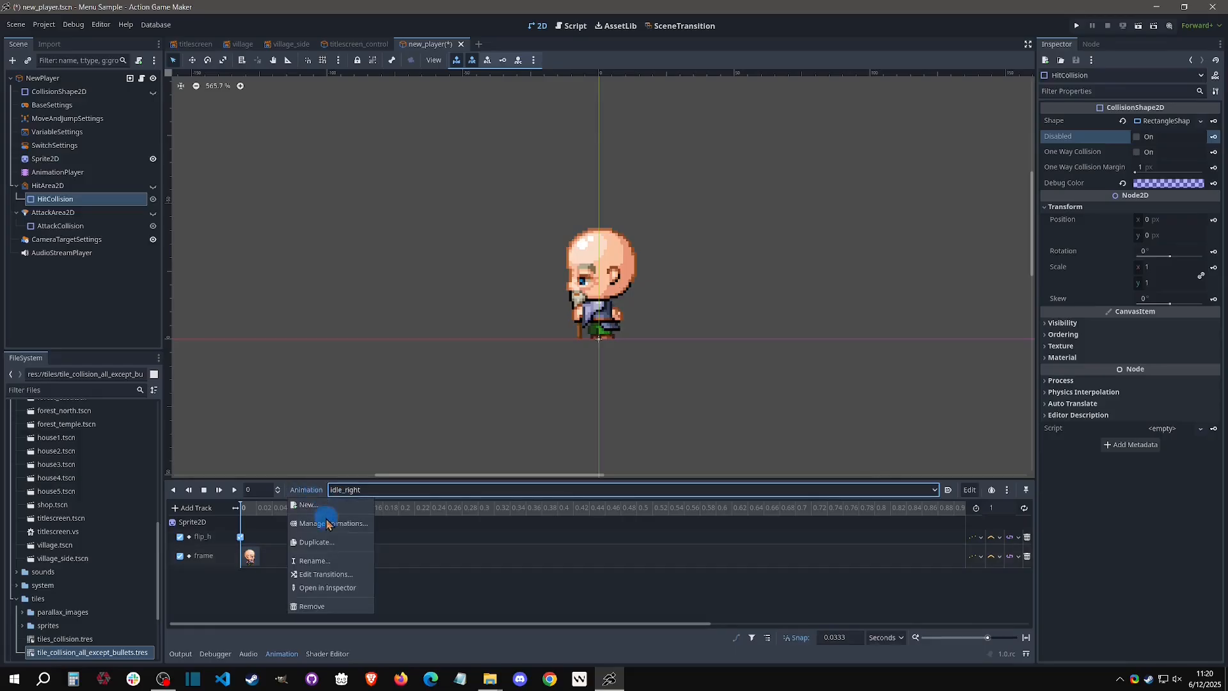
{"action": "left_click", "coordinate": [317, 542]}
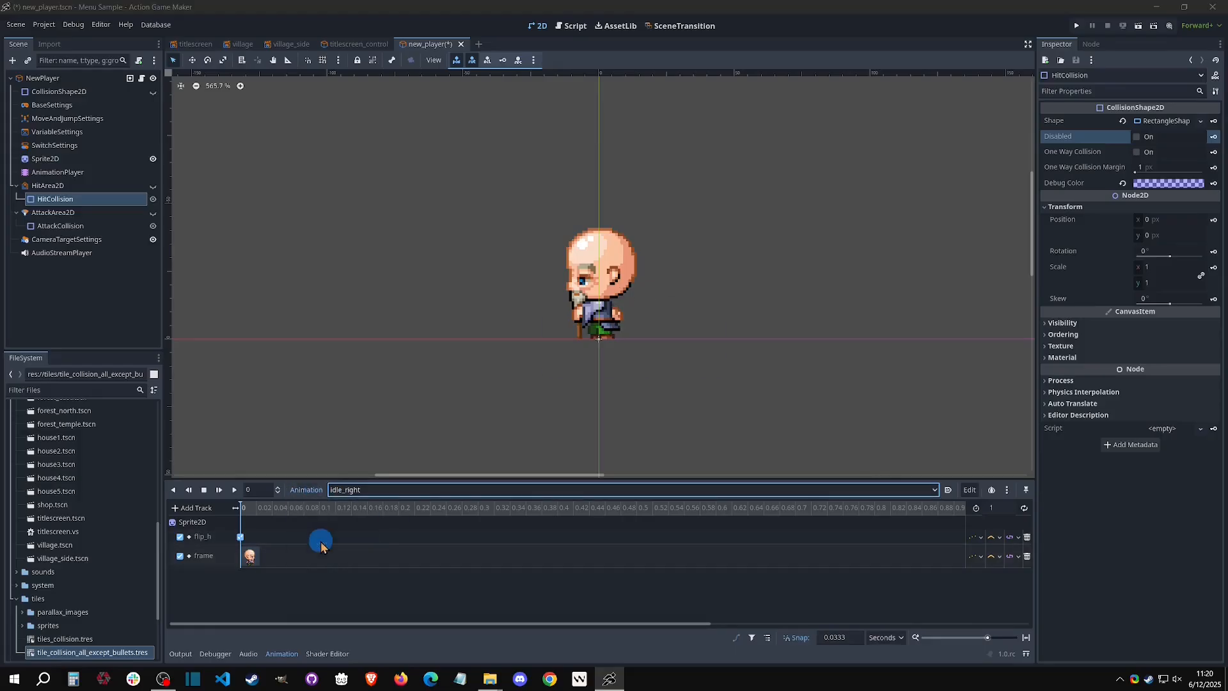
{"action": "type", "text": "attack_right"}
{"action": "key", "text": "Return"}
{"action": "left_click", "coordinate": [460, 493]}
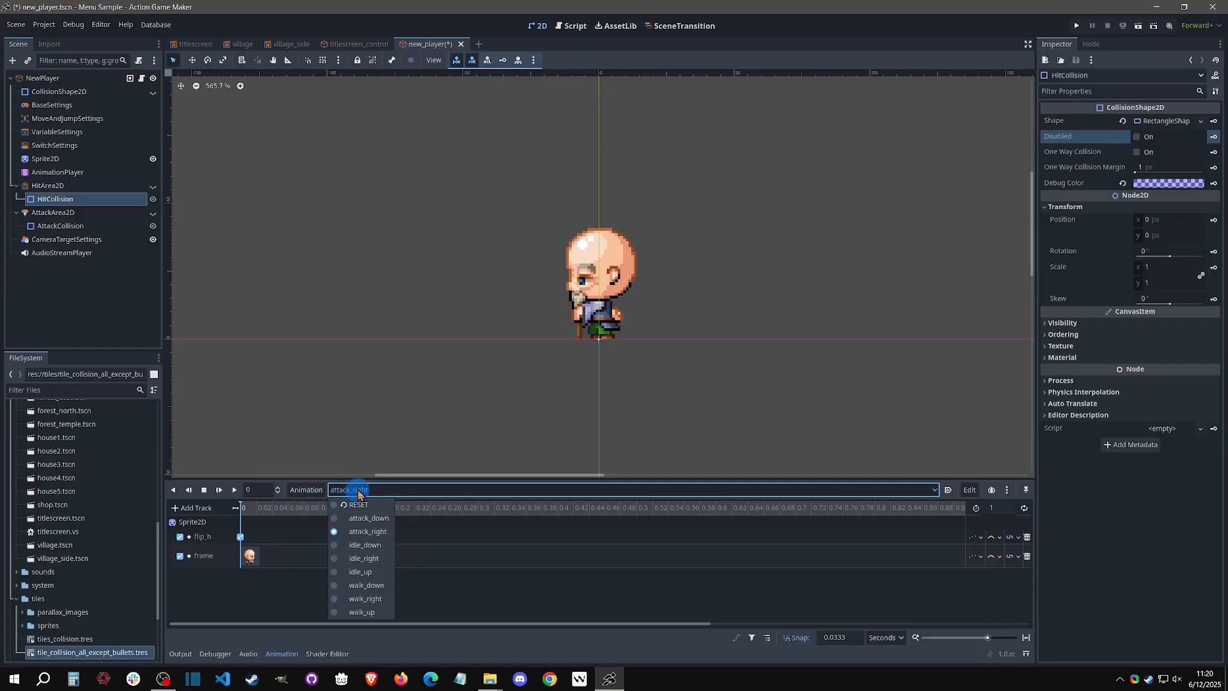
{"action": "left_click", "coordinate": [351, 517]}
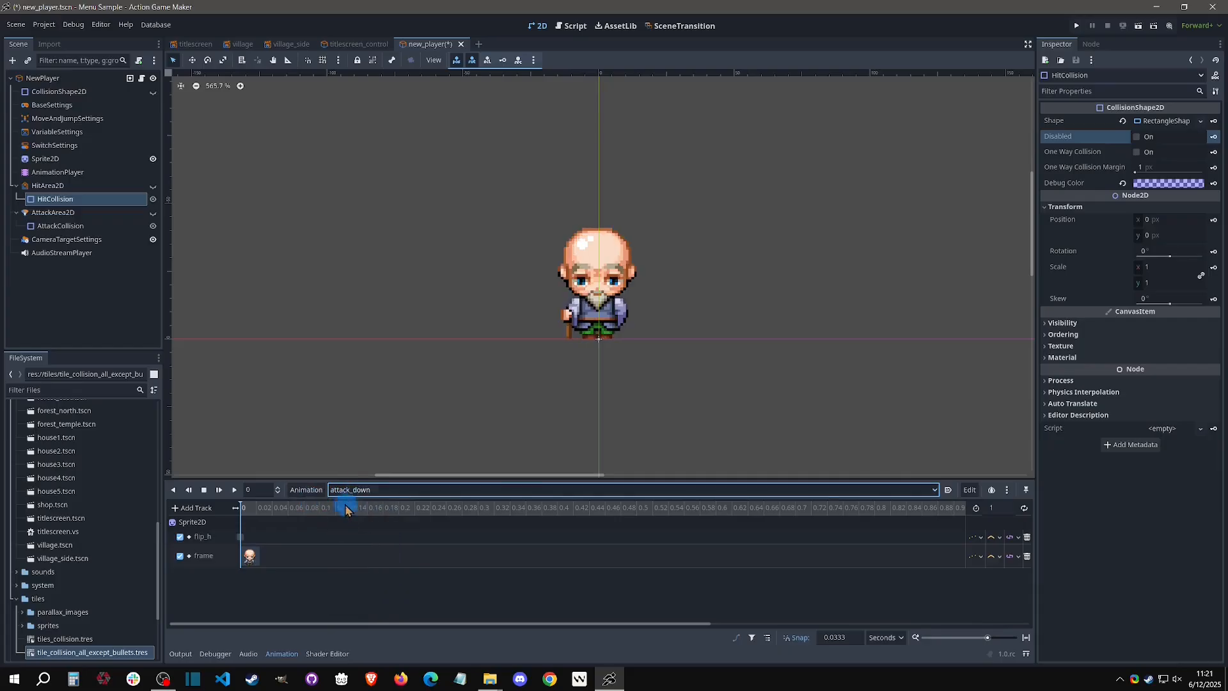
{"action": "left_click", "coordinate": [306, 490]}
{"action": "left_click", "coordinate": [326, 543]}
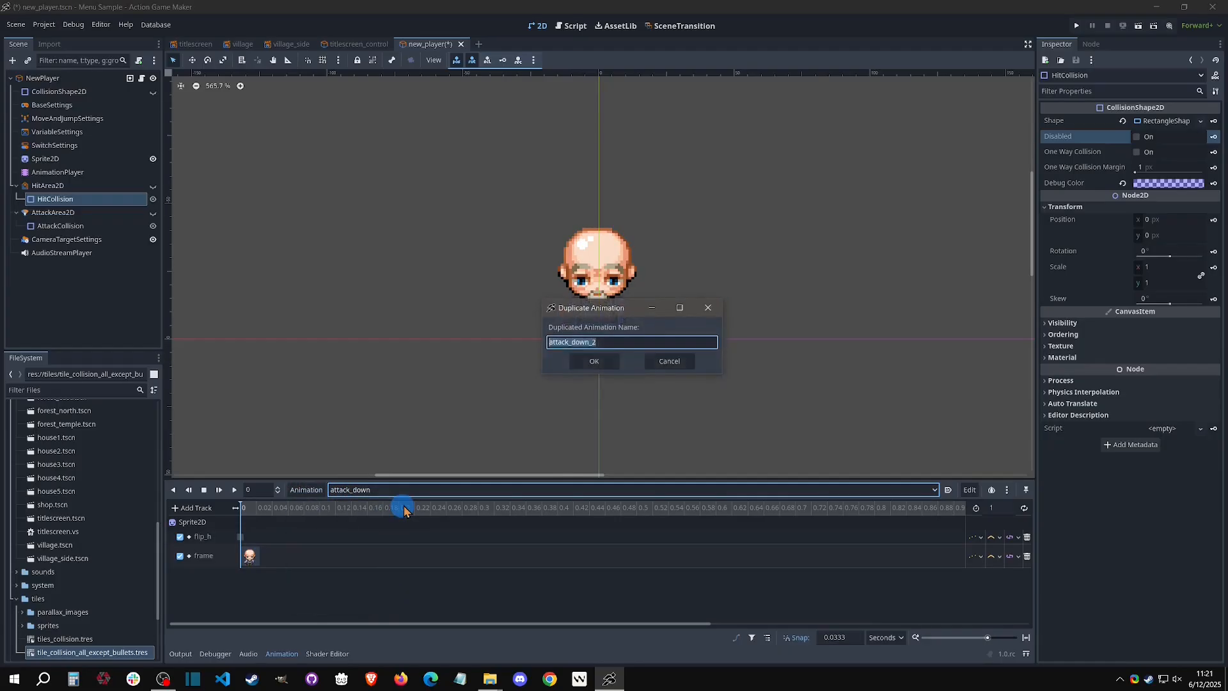
{"action": "left_click", "coordinate": [664, 361]}
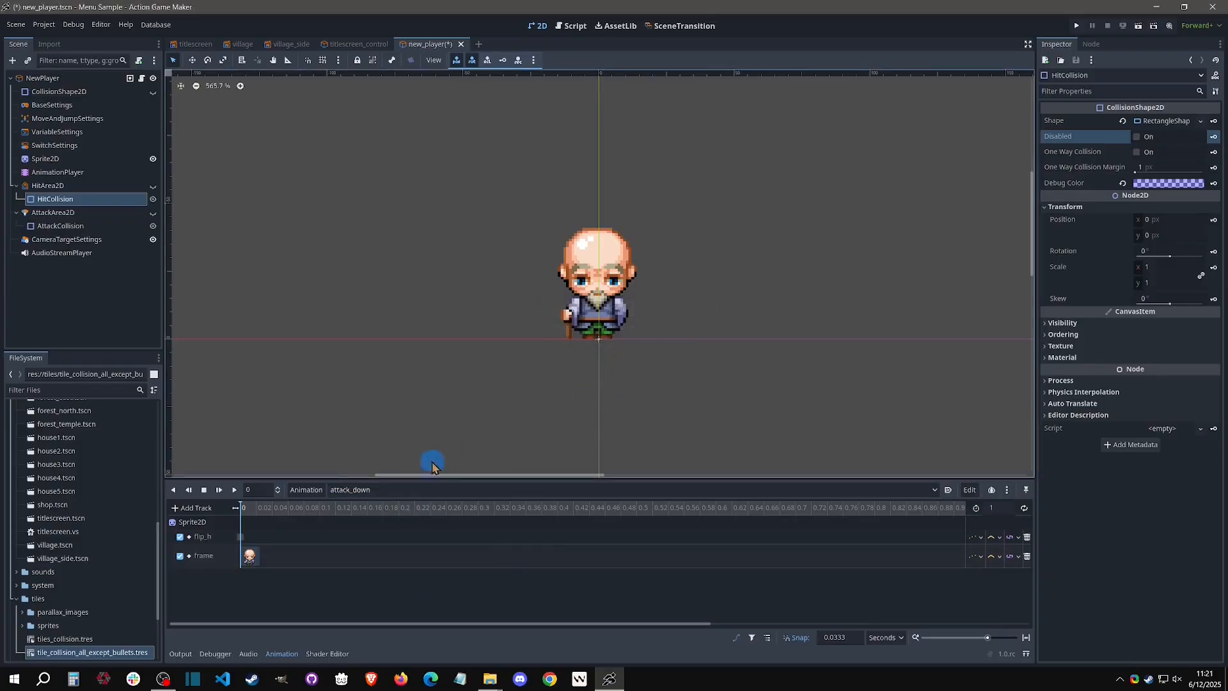
- Load the idle_up animation and duplicate it as attack_up
{"action": "left_click", "coordinate": [358, 489]}
{"action": "left_click", "coordinate": [306, 490]}
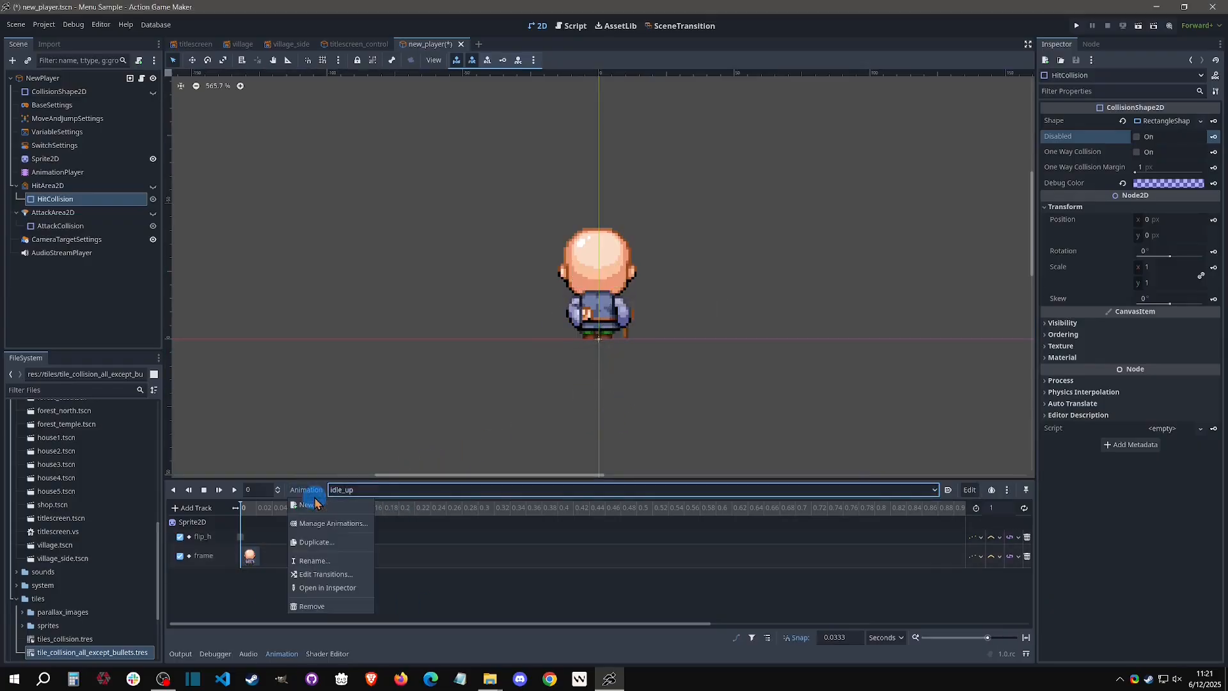
{"action": "left_click", "coordinate": [324, 541]}
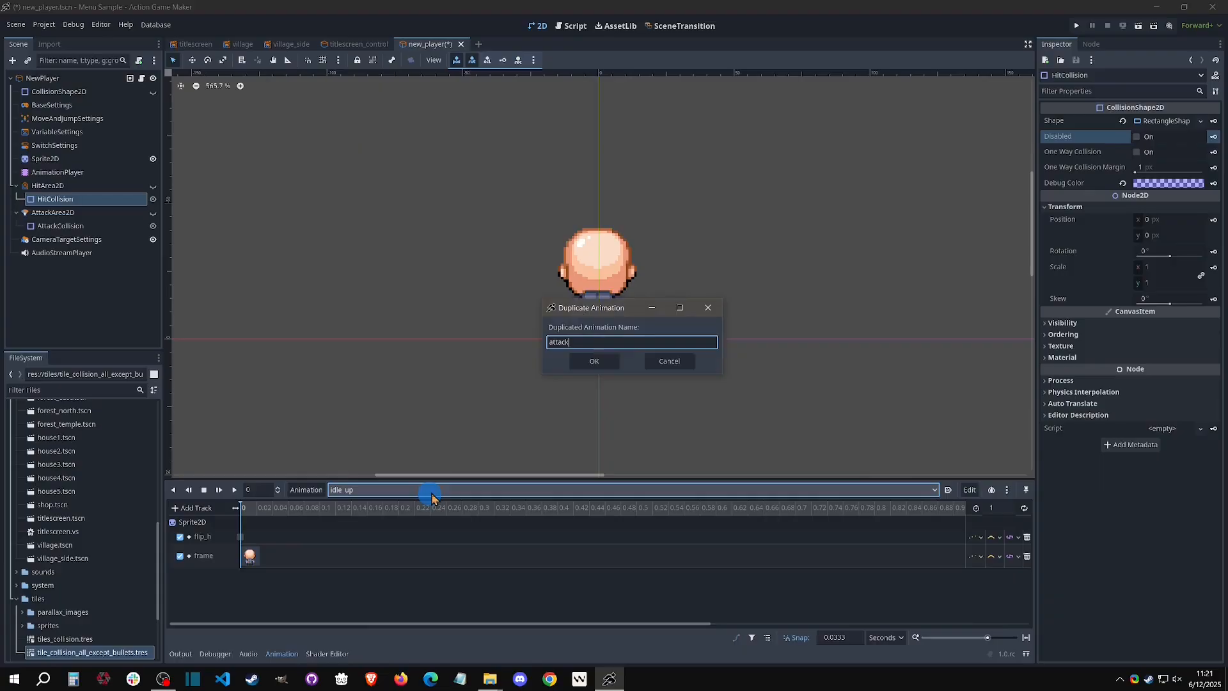
{"action": "type", "text": "attack_up"}
{"action": "key", "text": "Return"}
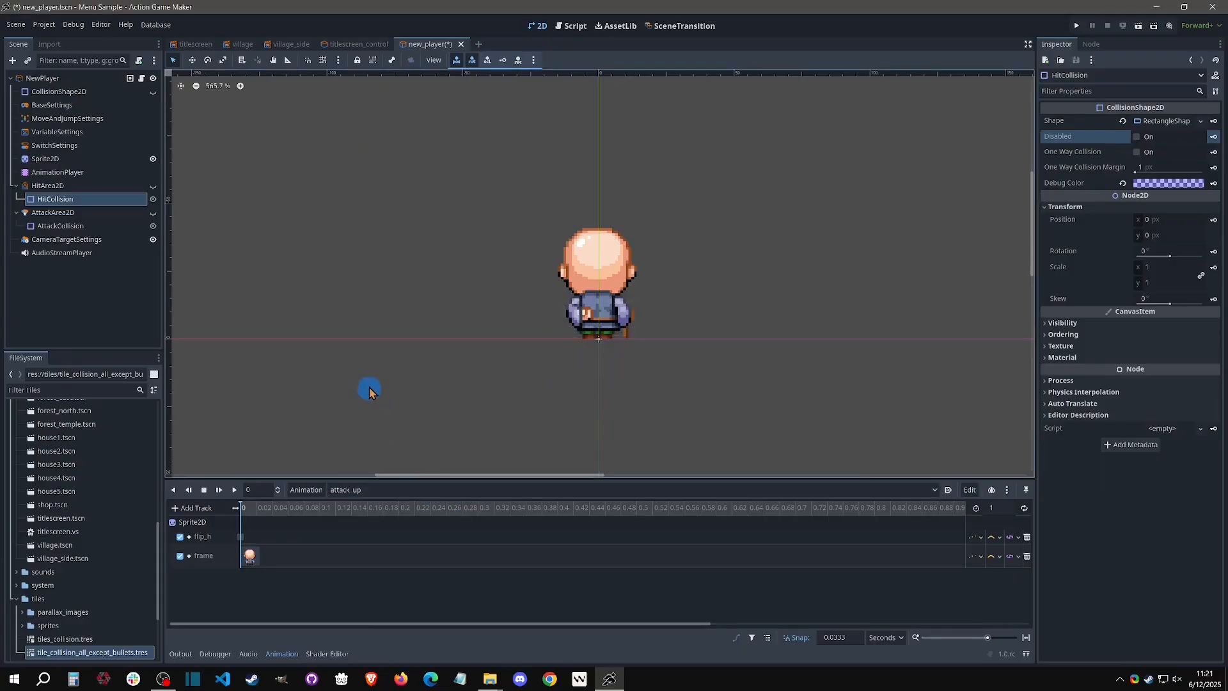
- Show AttackArea2D and reshape its AttackCollision into a wider-than-tall box over the character's head, centred at about 0, -44 px
{"action": "scroll", "coordinate": [554, 314], "scroll_direction": "down", "scroll_amount": 1}
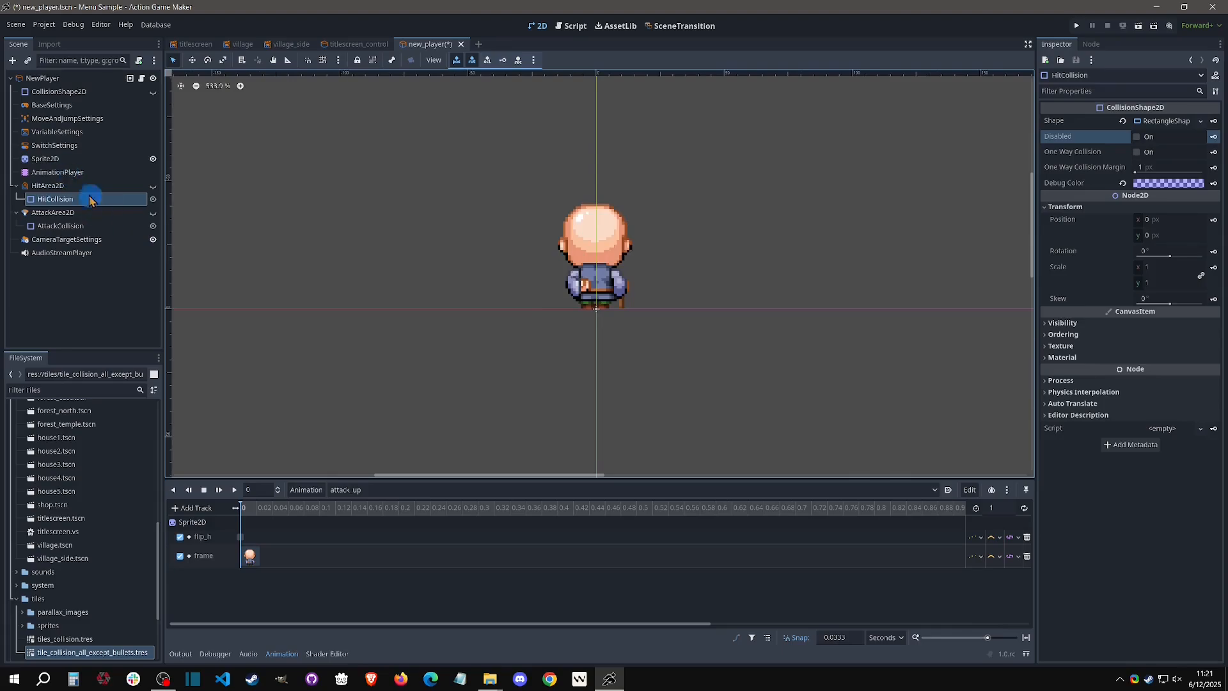
{"action": "left_click", "coordinate": [153, 212]}
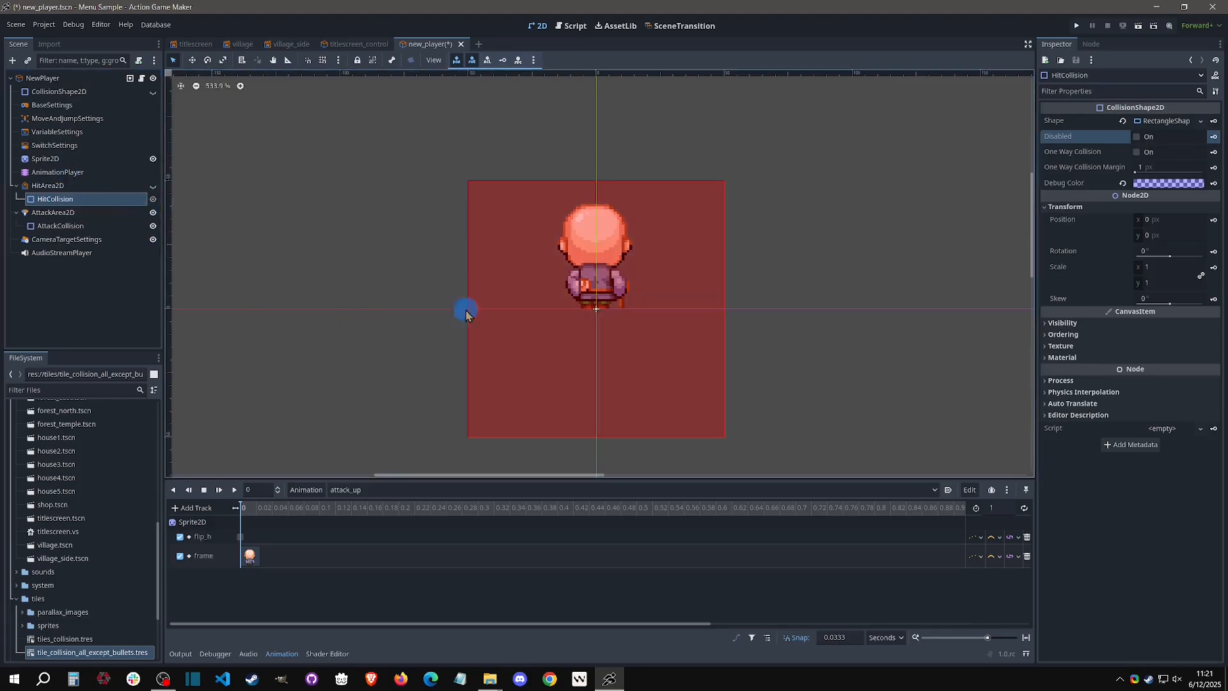
{"action": "middle_click_drag", "start_coordinate": [891, 272], "coordinate": [839, 314]}
{"action": "left_click_drag", "start_coordinate": [516, 412], "coordinate": [564, 268]}
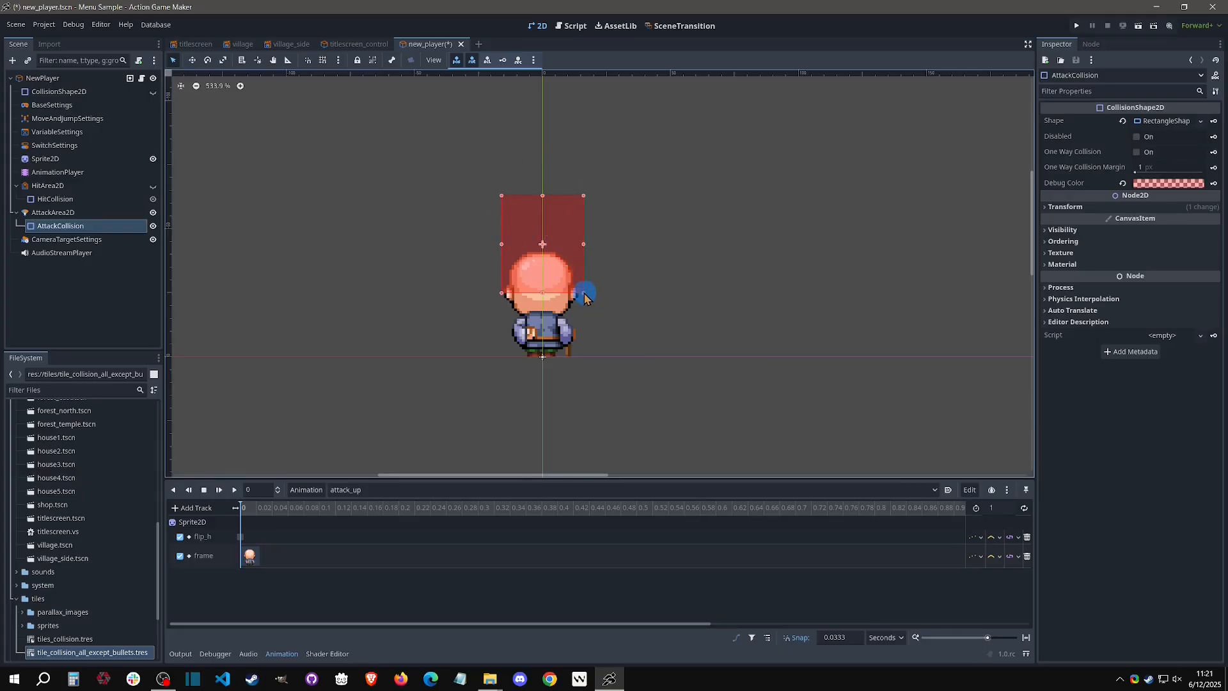
{"action": "left_click_drag", "start_coordinate": [584, 293], "coordinate": [628, 294]}
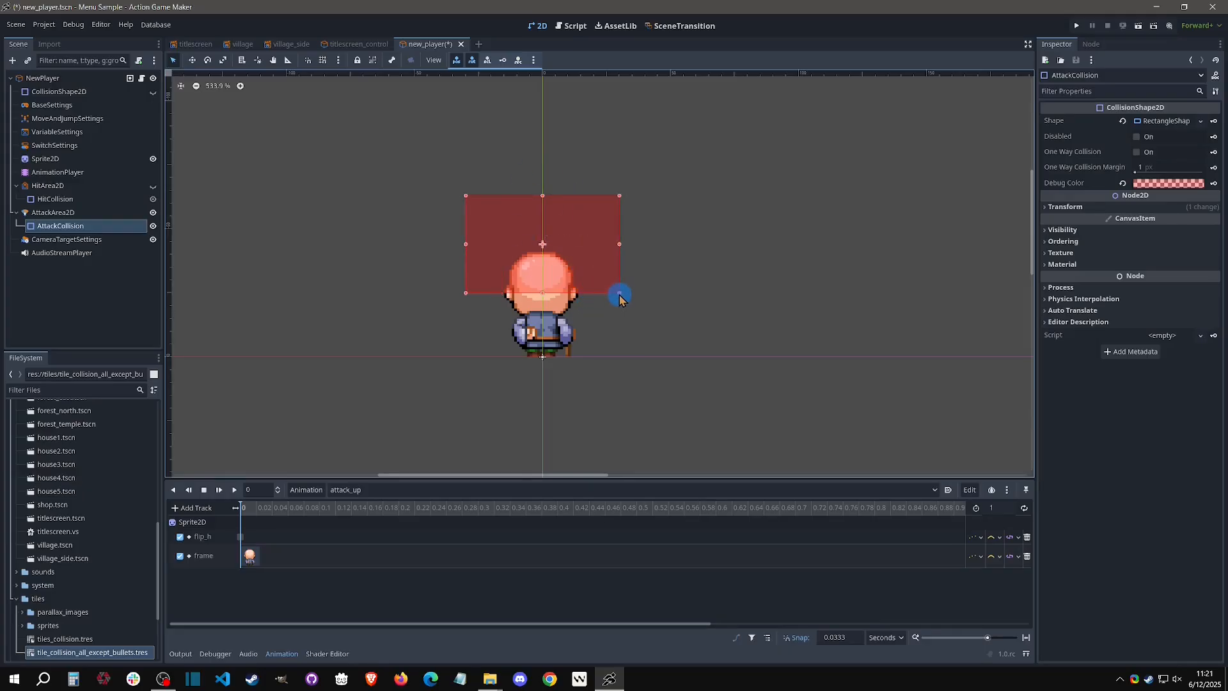
{"action": "left_click_drag", "start_coordinate": [543, 194], "coordinate": [543, 182]}
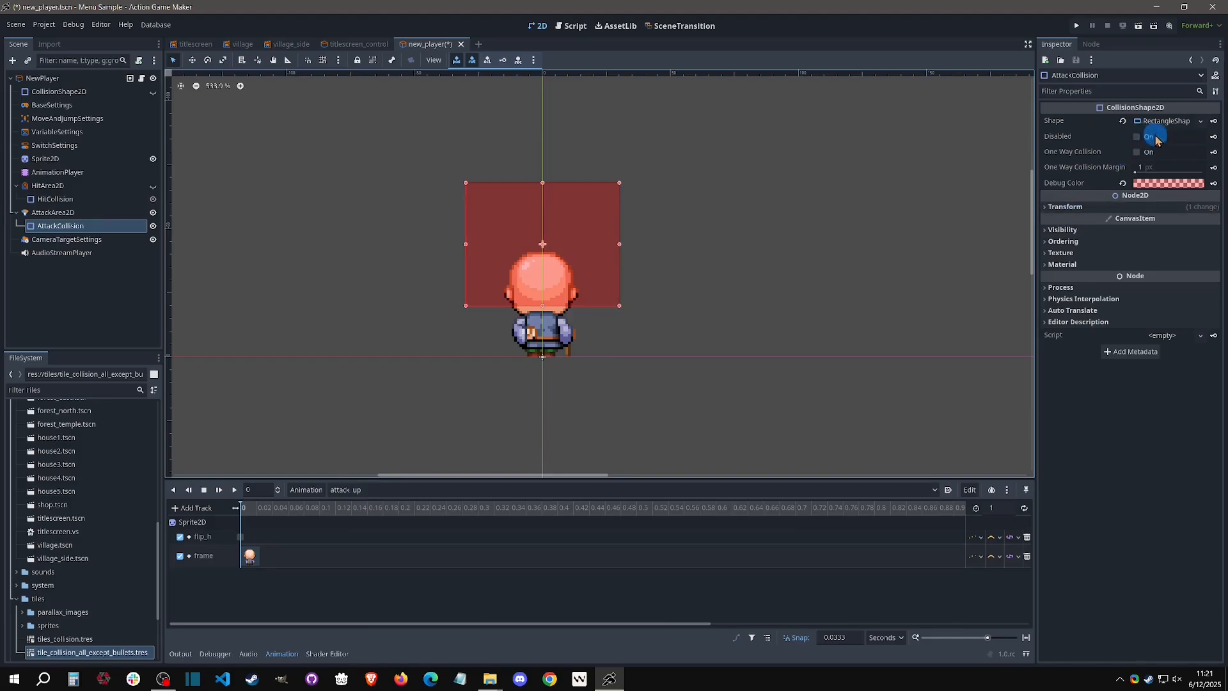
- Key AttackCollision's Disabled property as off and its Position at 0, -44 px at time 0 of attack_up
{"action": "left_click", "coordinate": [1213, 138]}
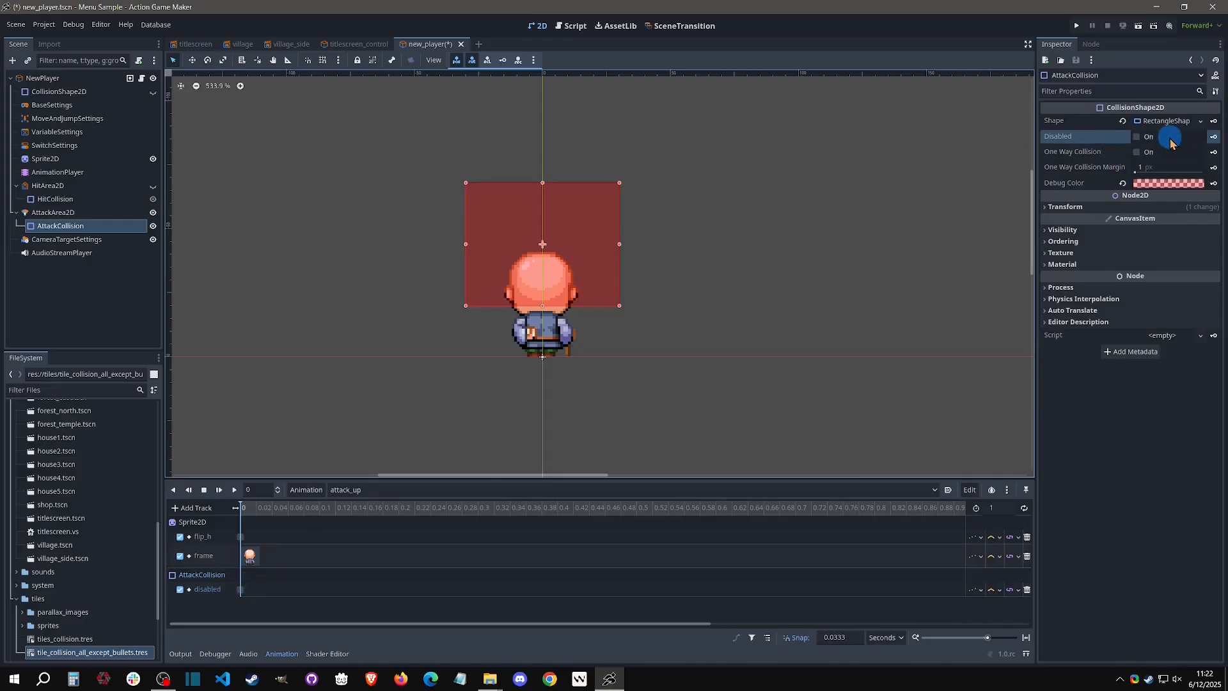
{"action": "left_click", "coordinate": [1124, 207]}
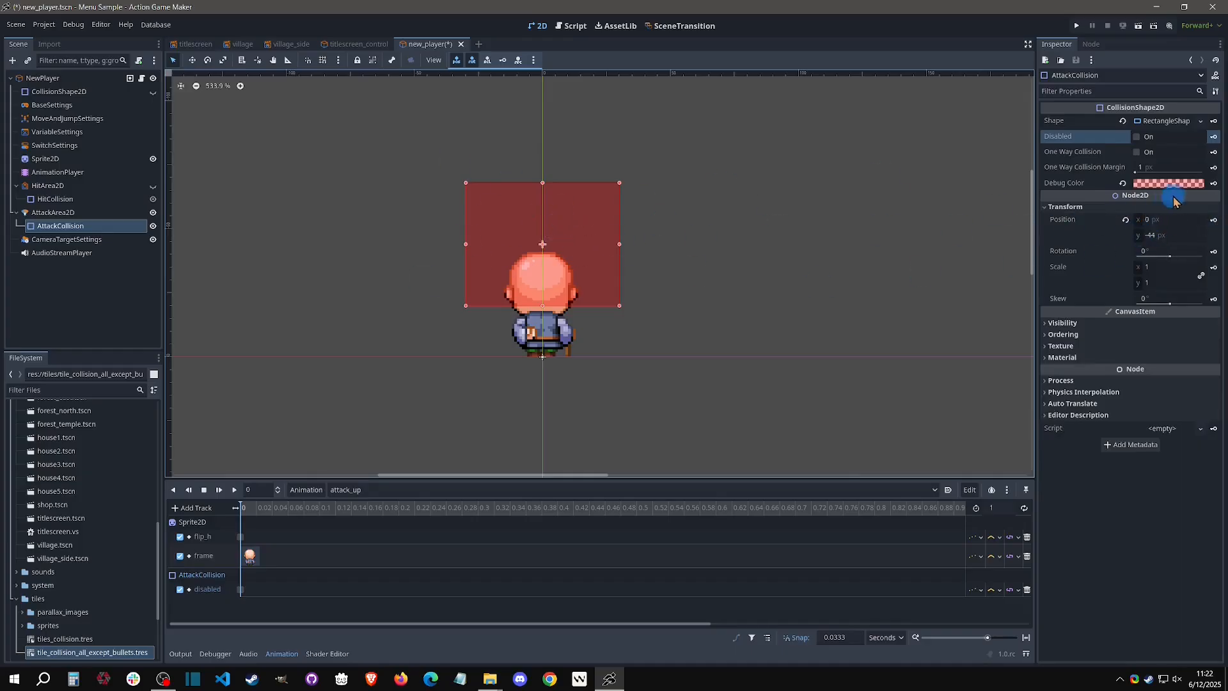
{"action": "left_click", "coordinate": [1213, 221]}
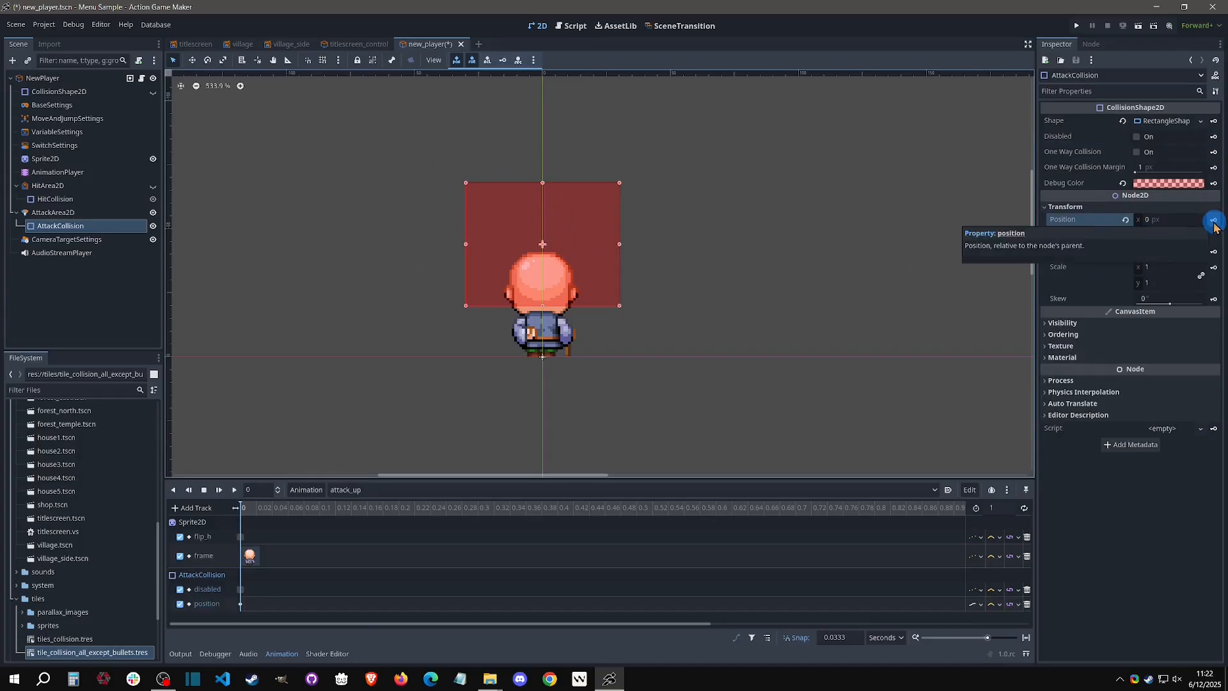
- Set AttackCollision's disabled key to On in the RESET animation, play it, and inspect the position key
{"action": "left_click", "coordinate": [361, 492]}
{"action": "left_click", "coordinate": [359, 507]}
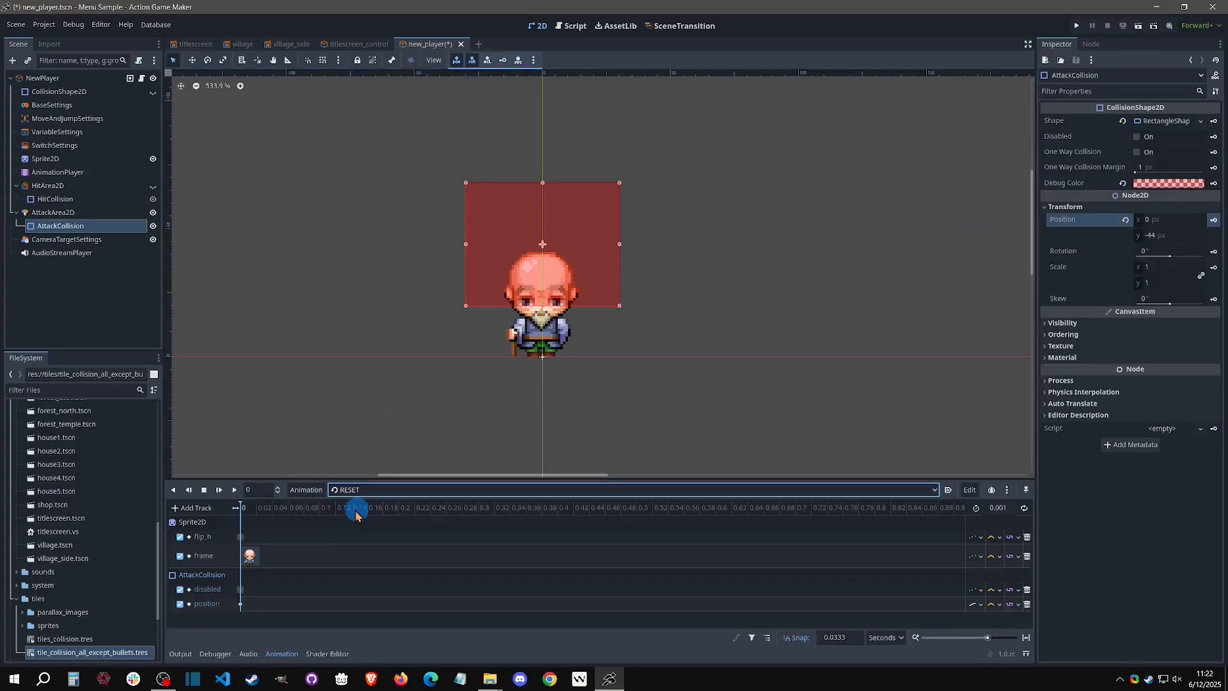
{"action": "left_click", "coordinate": [241, 590]}
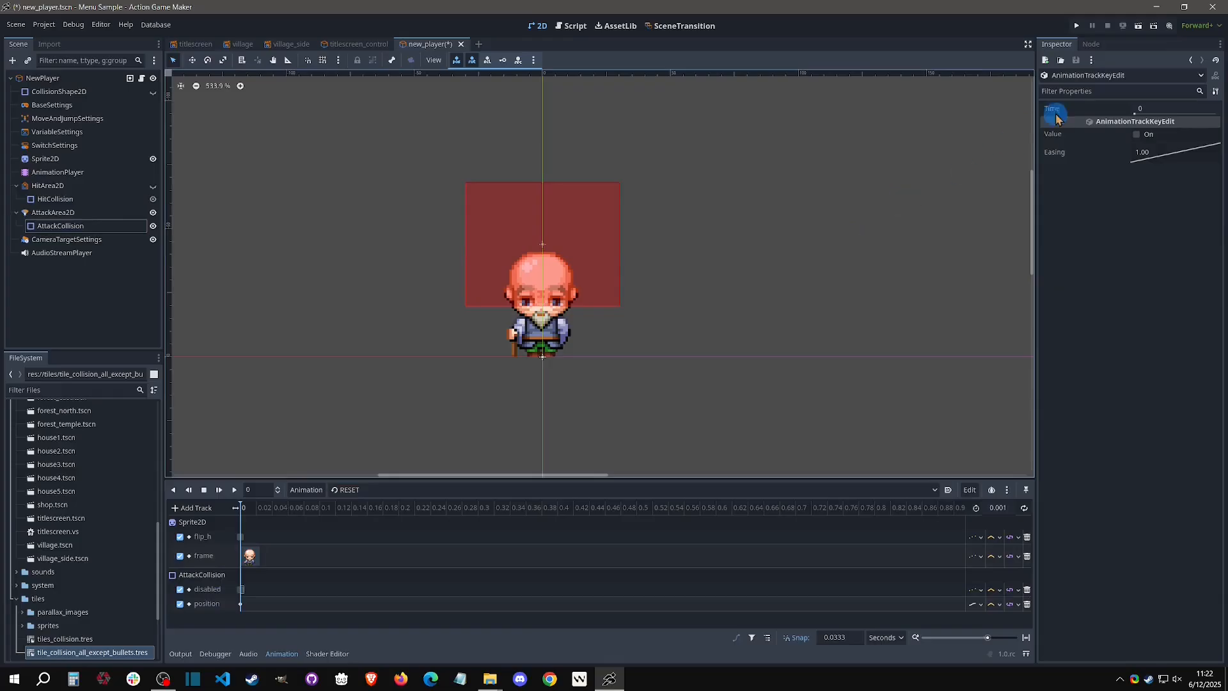
{"action": "left_click", "coordinate": [1137, 135]}
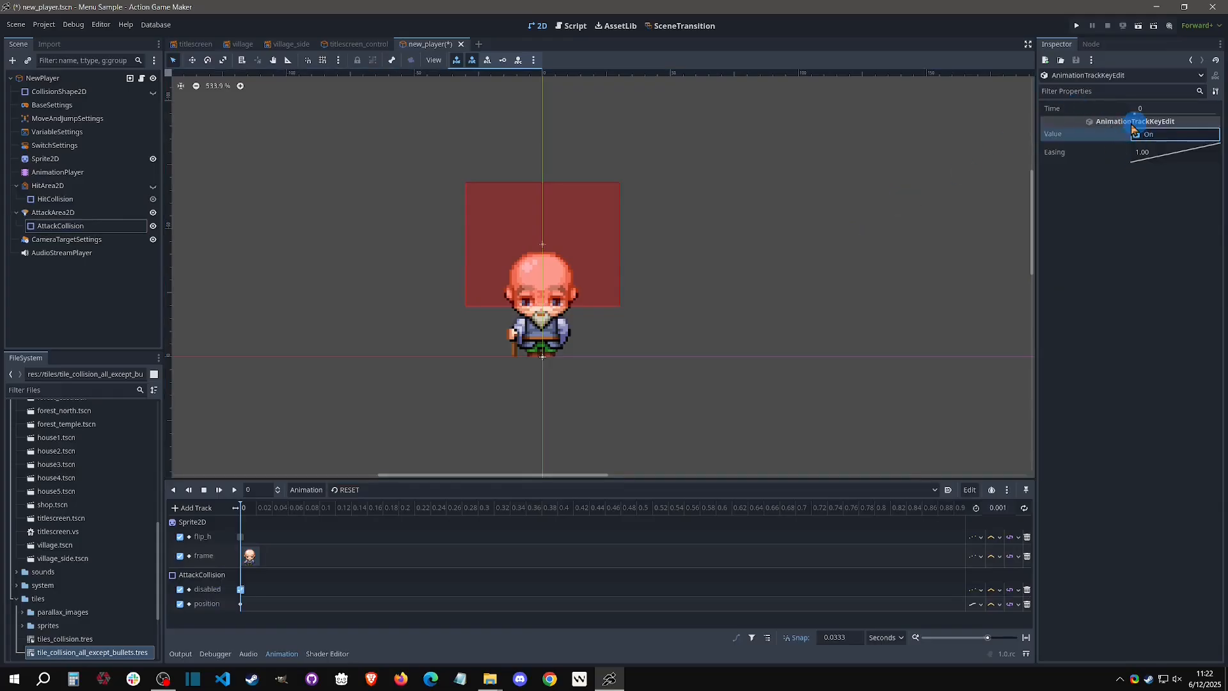
{"action": "left_click", "coordinate": [234, 489]}
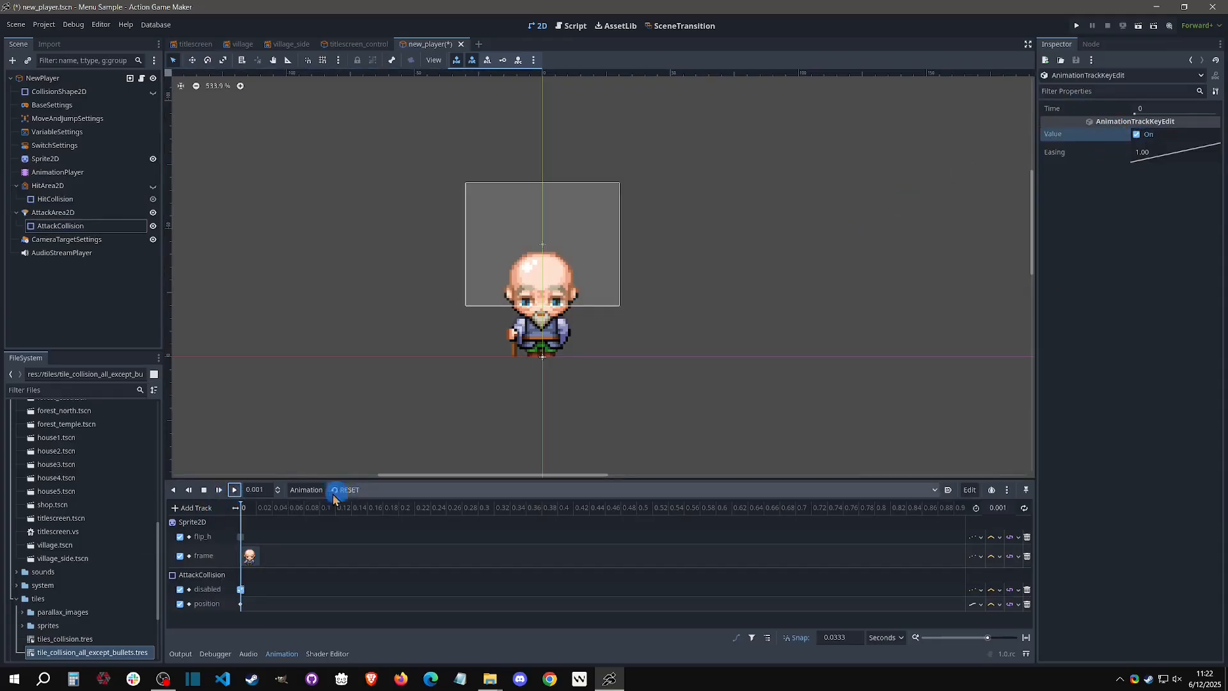
{"action": "left_click", "coordinate": [241, 604]}
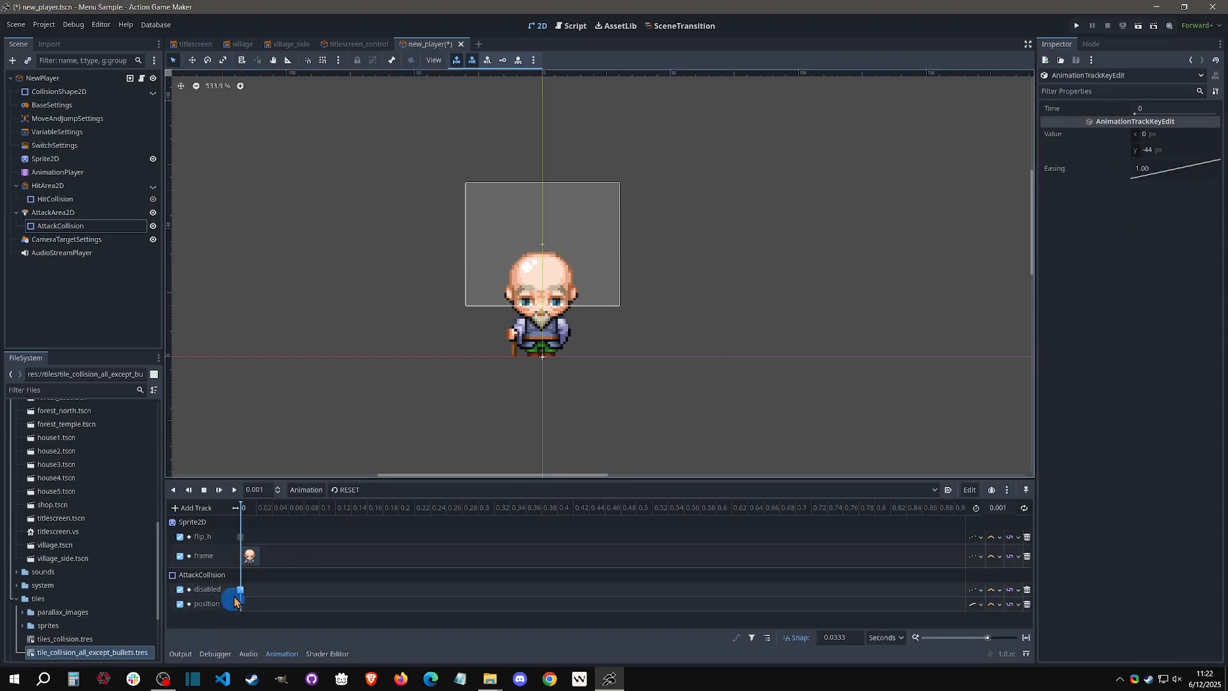
- Load attack_right and move AttackCollision in front of the character's face, to about -40, -20 px
{"action": "left_click", "coordinate": [363, 491]}
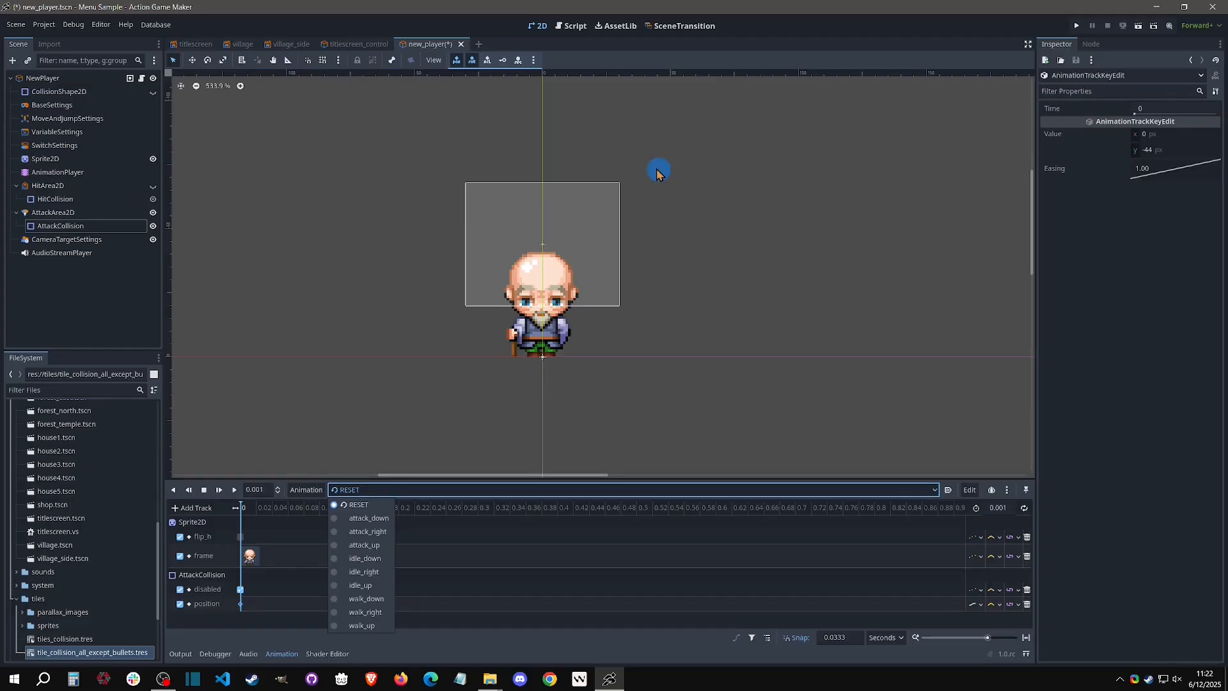
{"action": "left_click", "coordinate": [379, 534]}
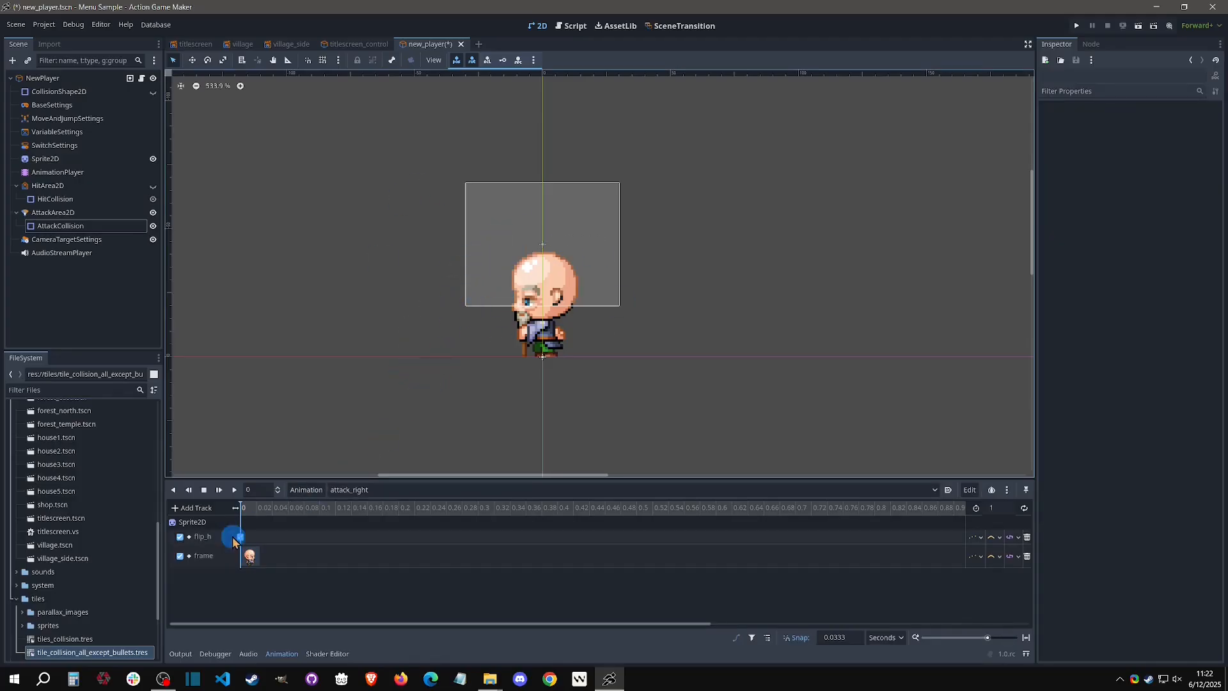
{"action": "left_click", "coordinate": [489, 279]}
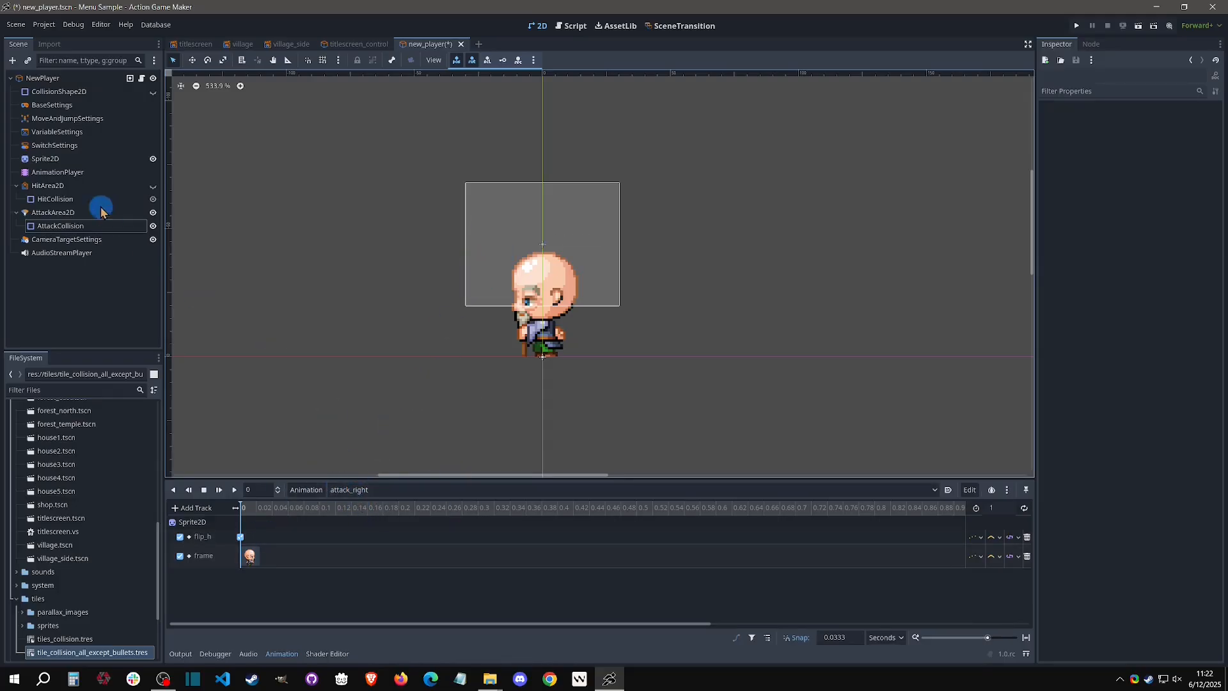
{"action": "left_click", "coordinate": [54, 224]}
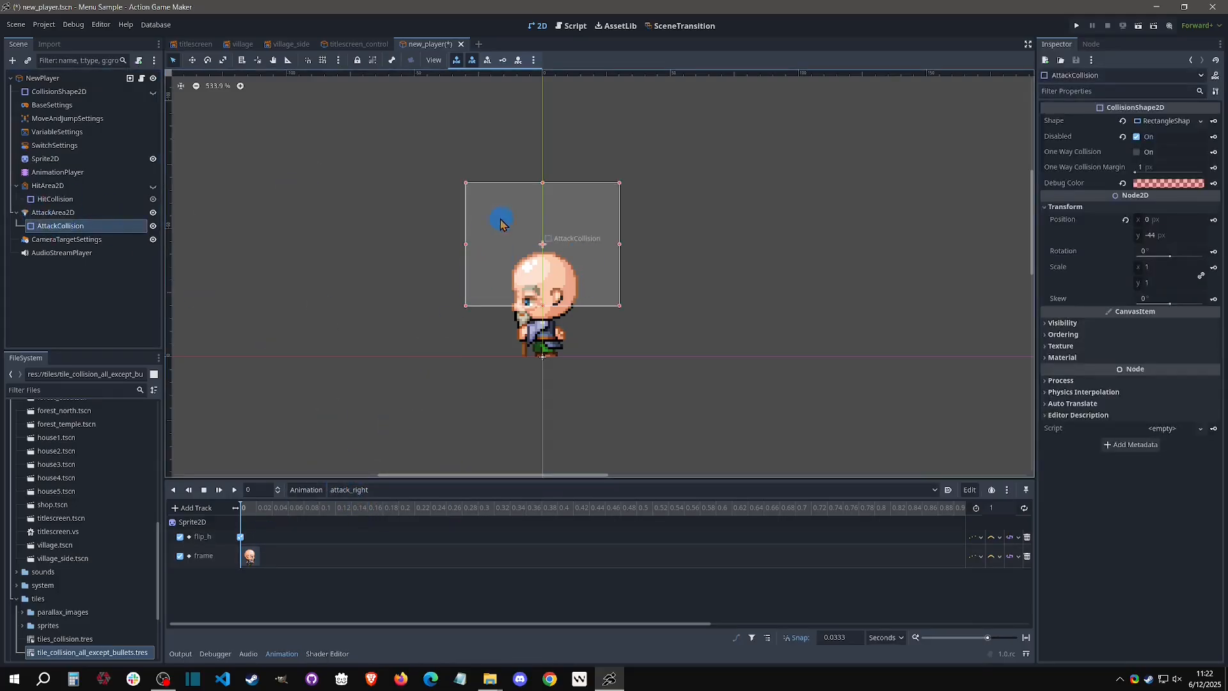
{"action": "left_click_drag", "start_coordinate": [493, 244], "coordinate": [402, 302]}
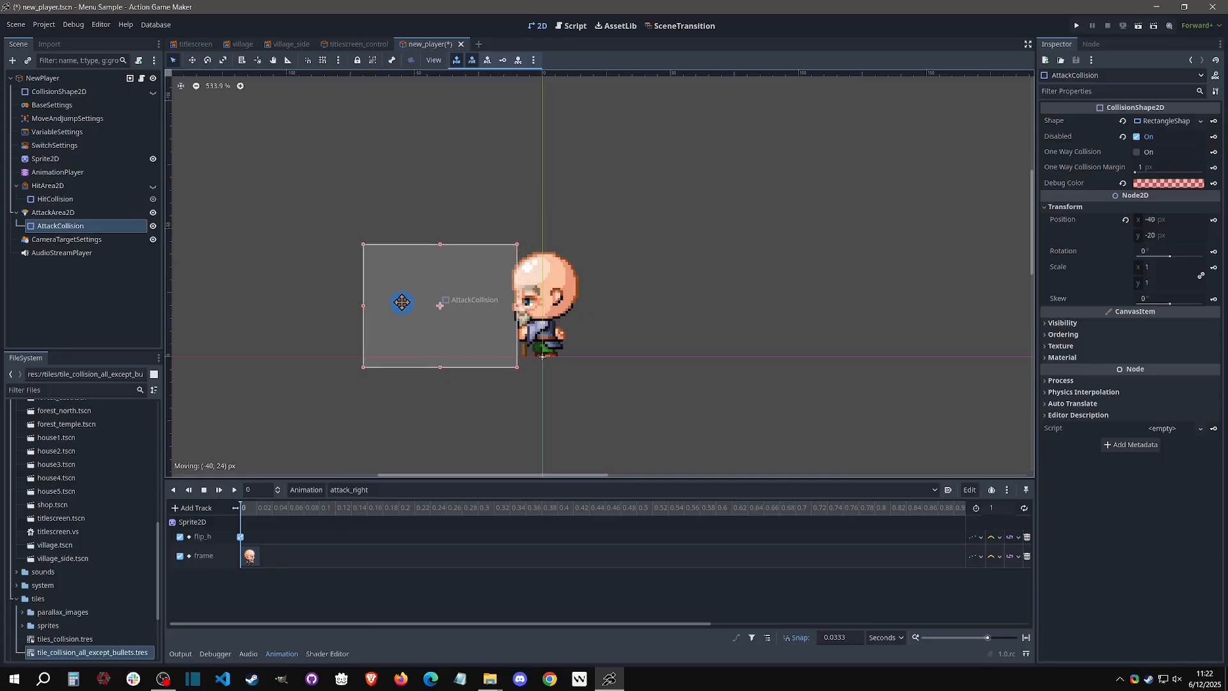
- Turn off AttackCollision's Disabled property and key both Disabled and Position at time 0 of attack_right
{"action": "left_click", "coordinate": [1135, 137]}
{"action": "left_click", "coordinate": [1213, 137]}
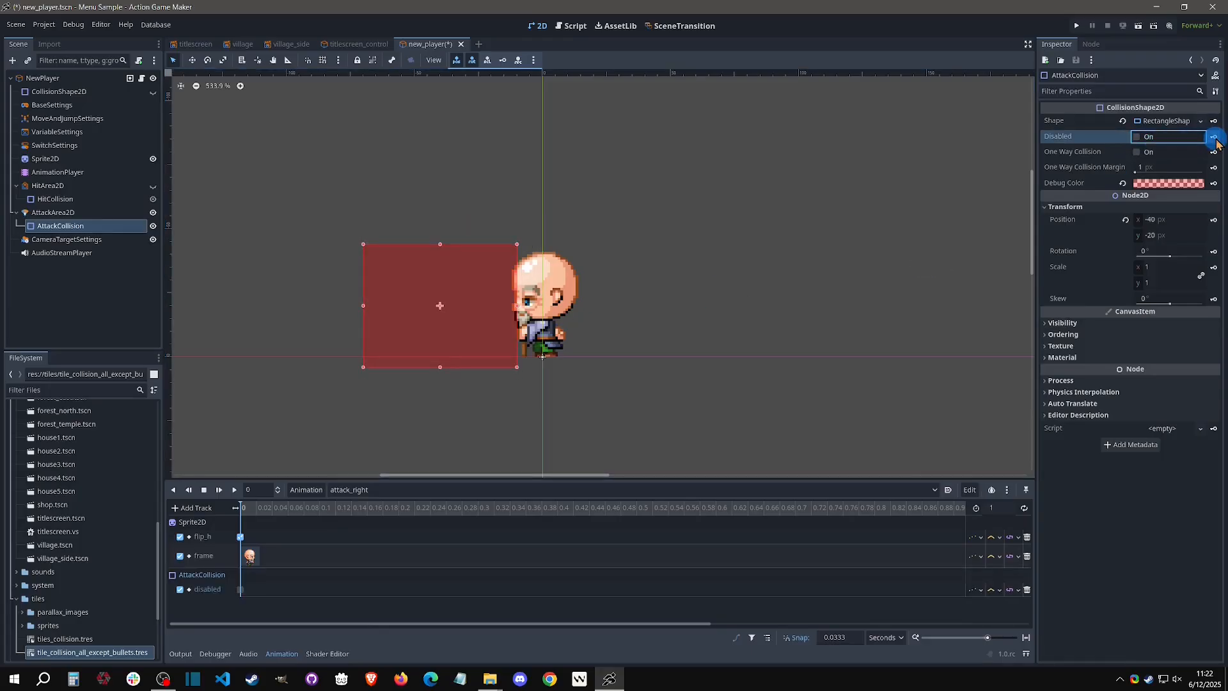
{"action": "left_click", "coordinate": [1213, 220]}
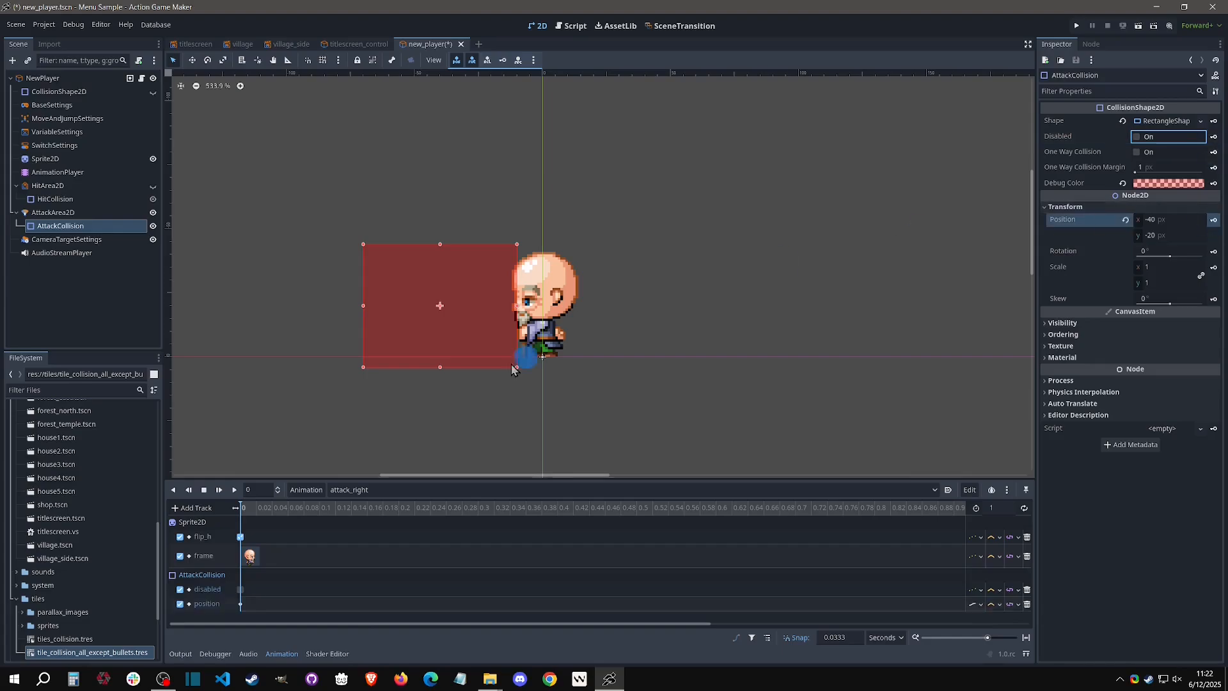
- Restore the default pose with the RESET animation and load attack_down for editing
{"action": "left_click", "coordinate": [369, 491]}
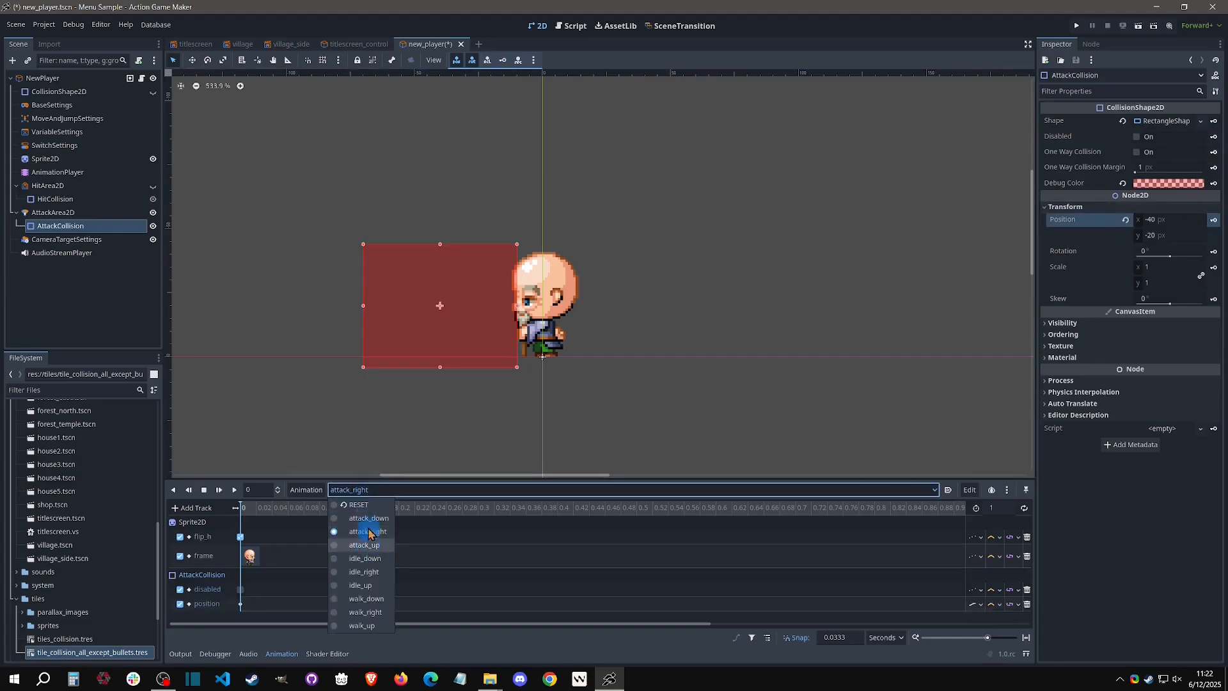
{"action": "left_click", "coordinate": [359, 504]}
{"action": "left_click", "coordinate": [366, 491]}
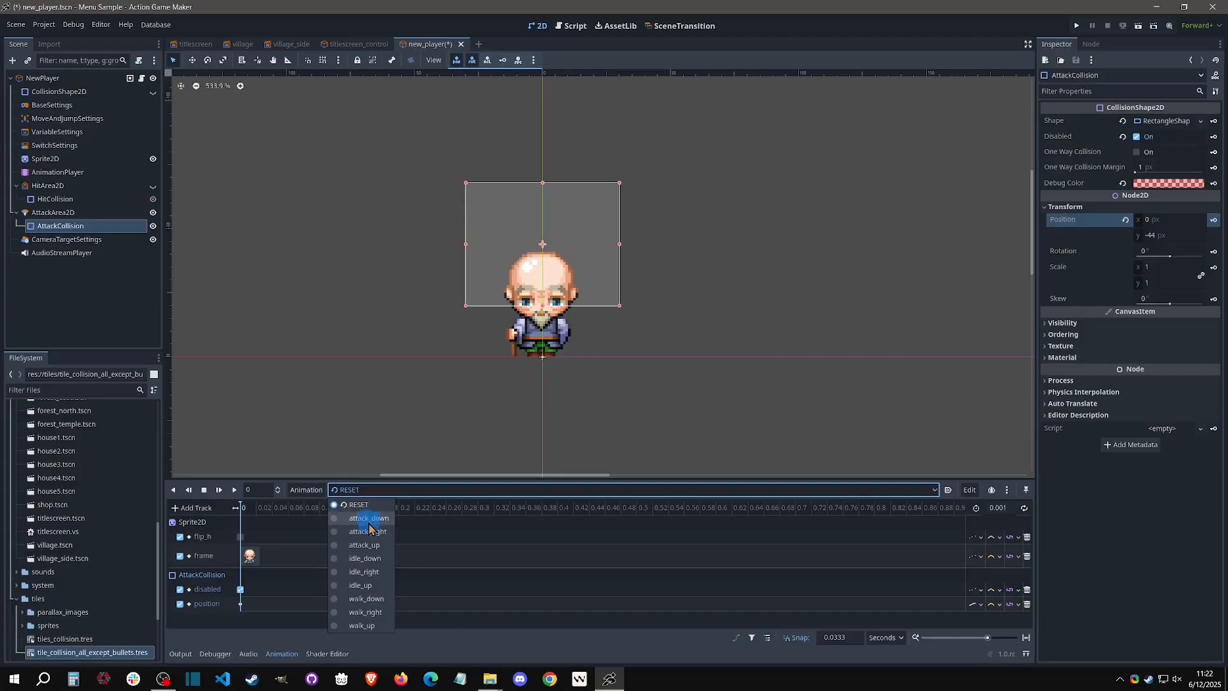
{"action": "left_click", "coordinate": [369, 519]}
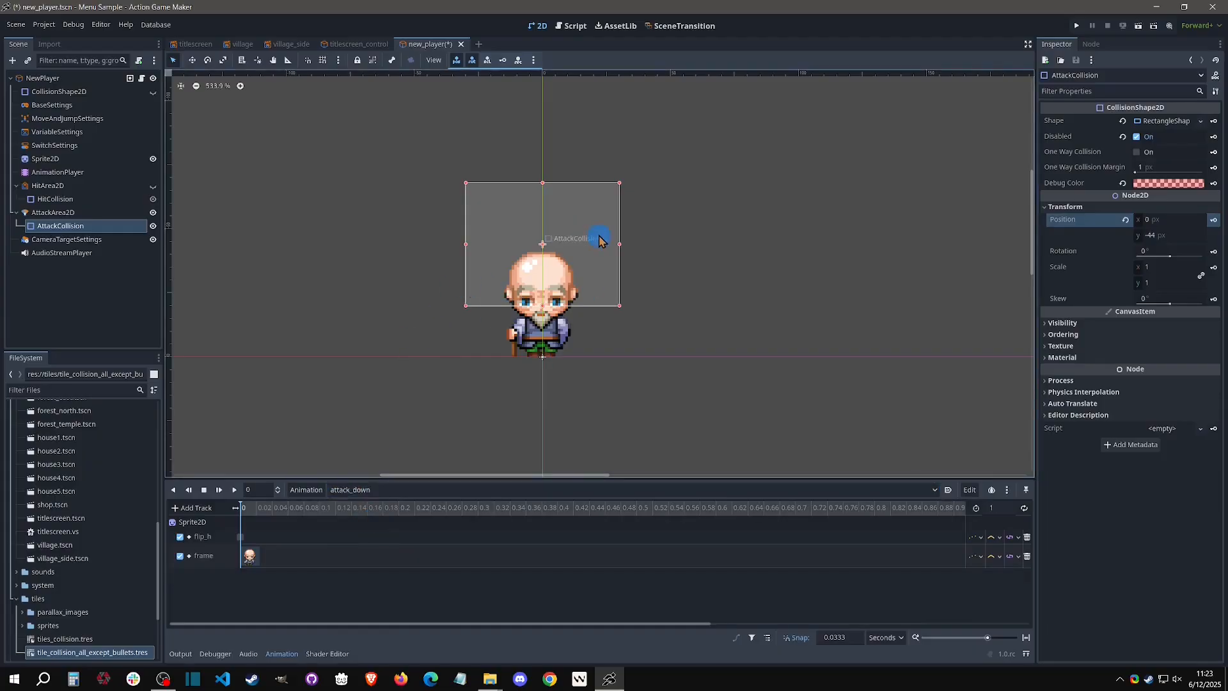
- In attack_down, move AttackCollision below the character's feet to 0, 23 px, turn off Disabled, and key both Disabled and Position at time 0
{"action": "left_click_drag", "start_coordinate": [599, 240], "coordinate": [578, 382]}
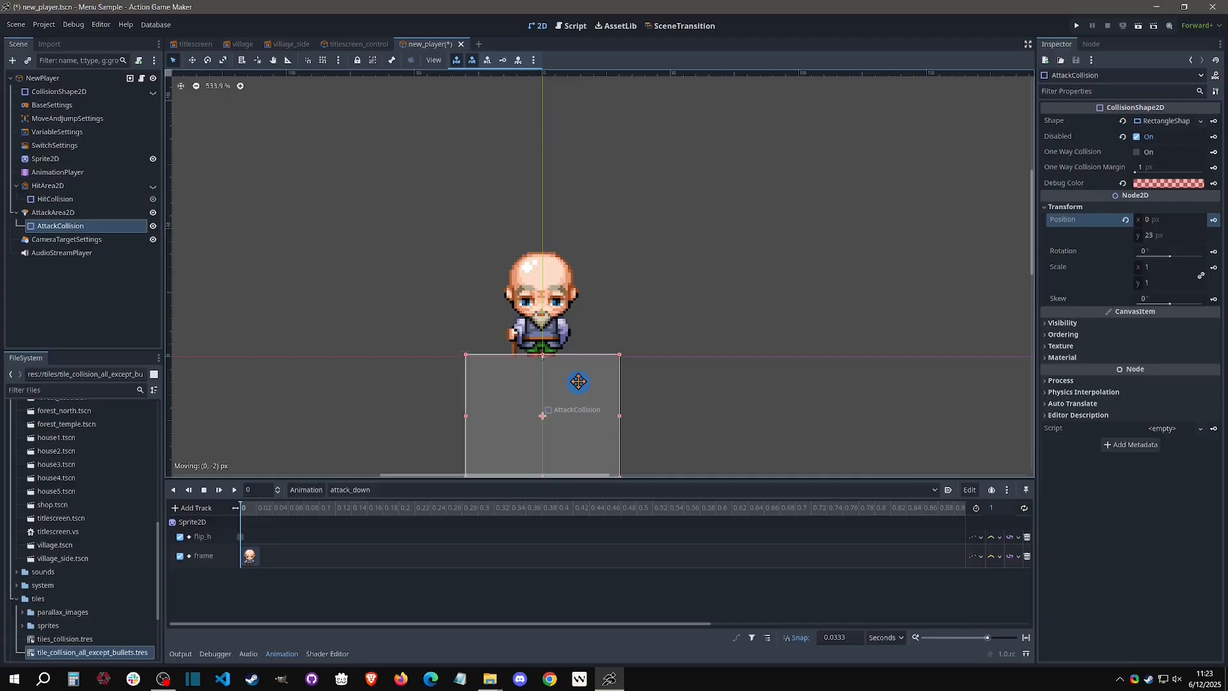
{"action": "left_click", "coordinate": [1204, 141]}
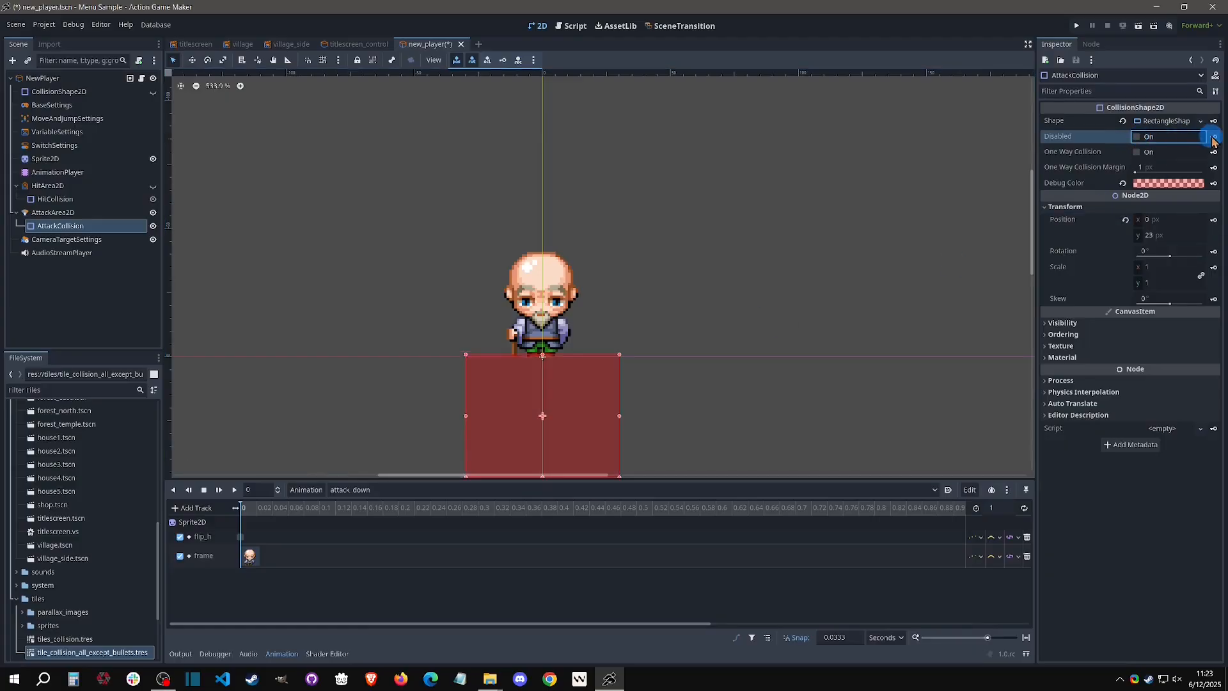
{"action": "left_click", "coordinate": [1213, 137]}
{"action": "left_click", "coordinate": [1151, 225]}
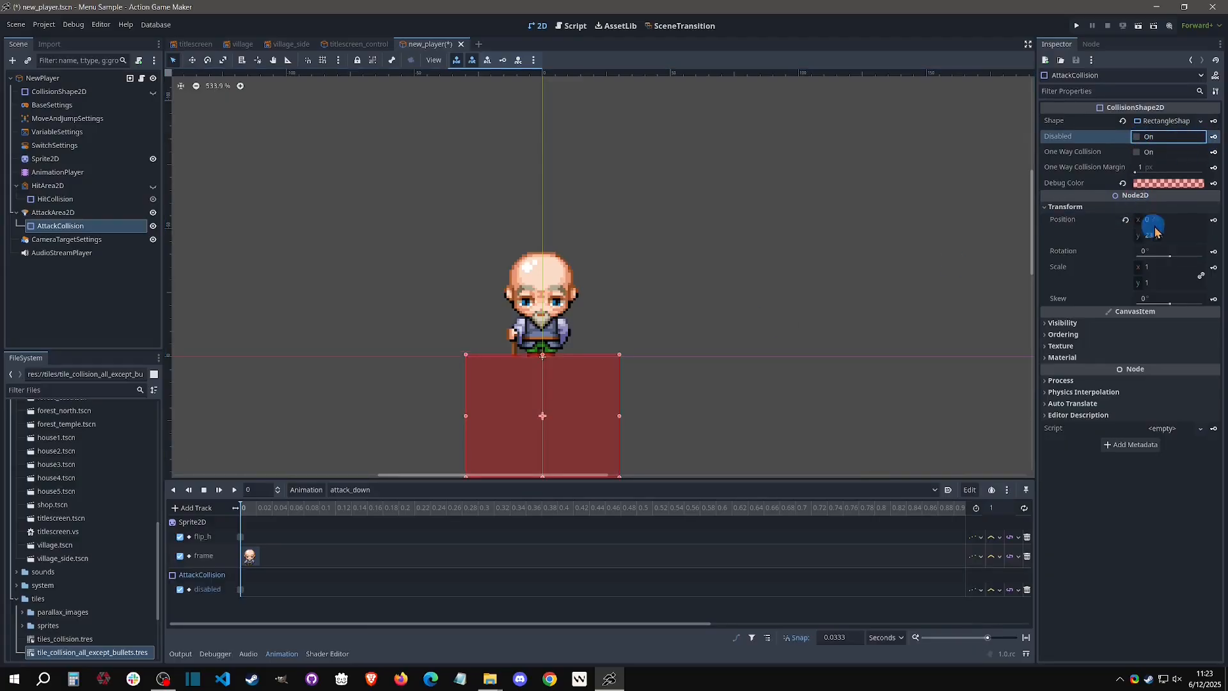
{"action": "left_click", "coordinate": [1213, 220]}
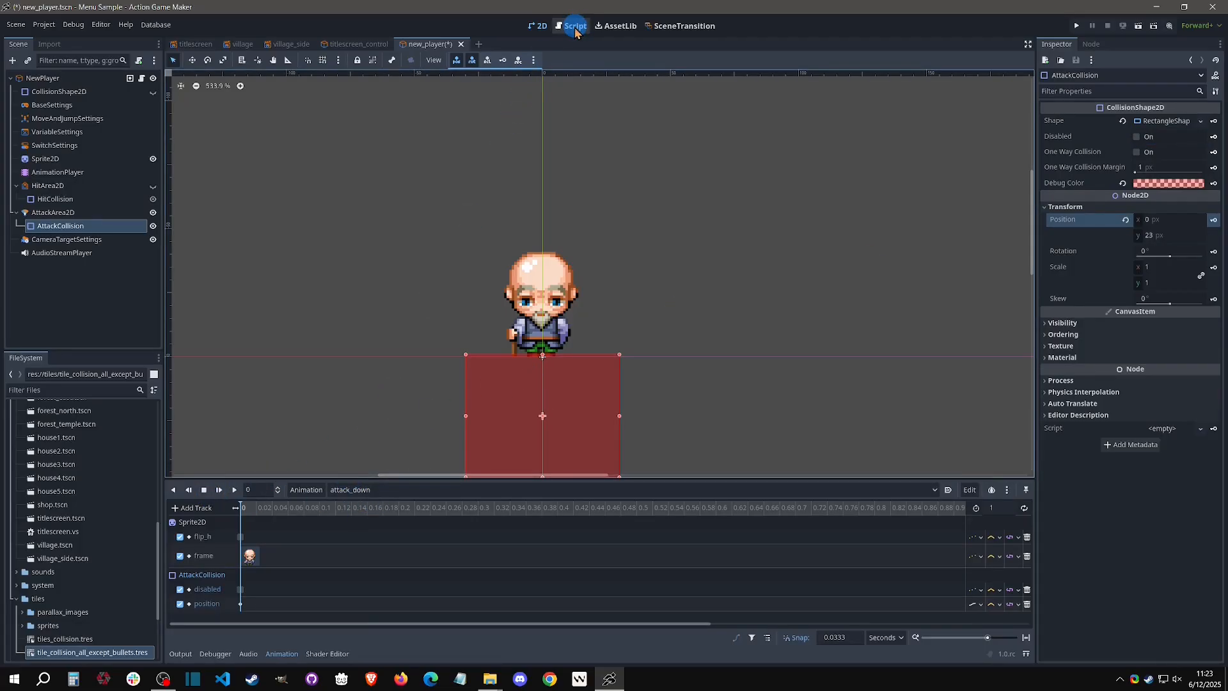
- Add a new animation category named attack to NewPlayer's Animation Sets
{"action": "left_click", "coordinate": [575, 29]}
{"action": "left_click", "coordinate": [567, 303]}
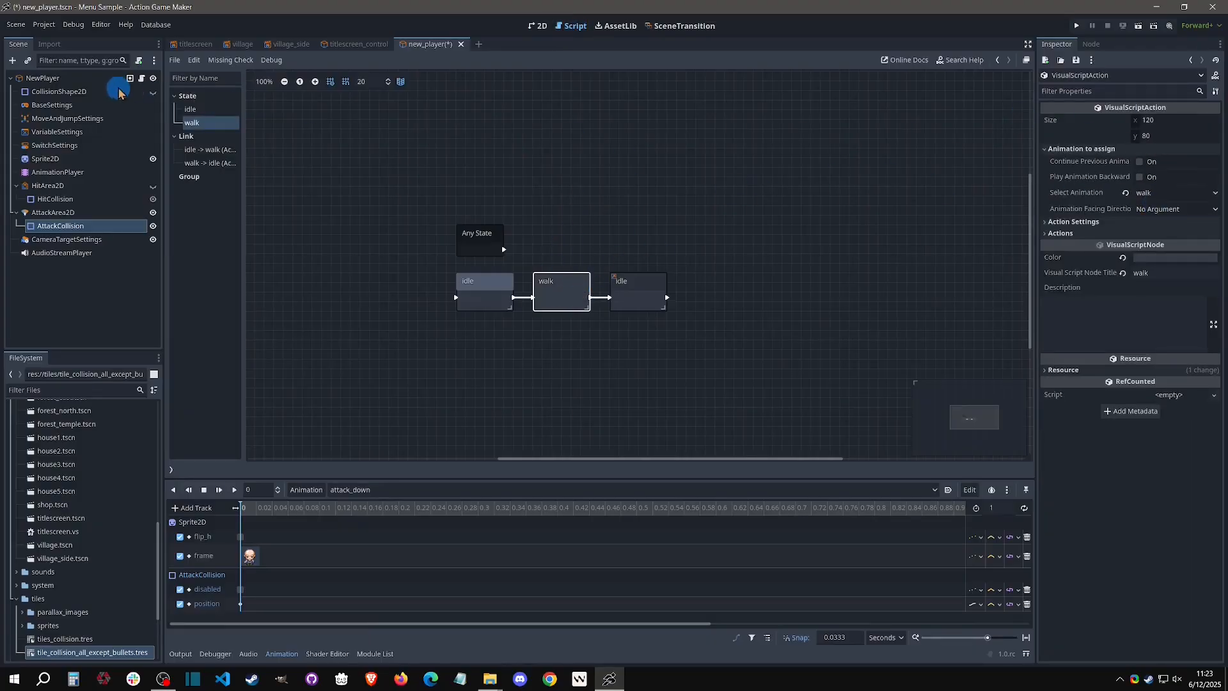
{"action": "left_click", "coordinate": [64, 78]}
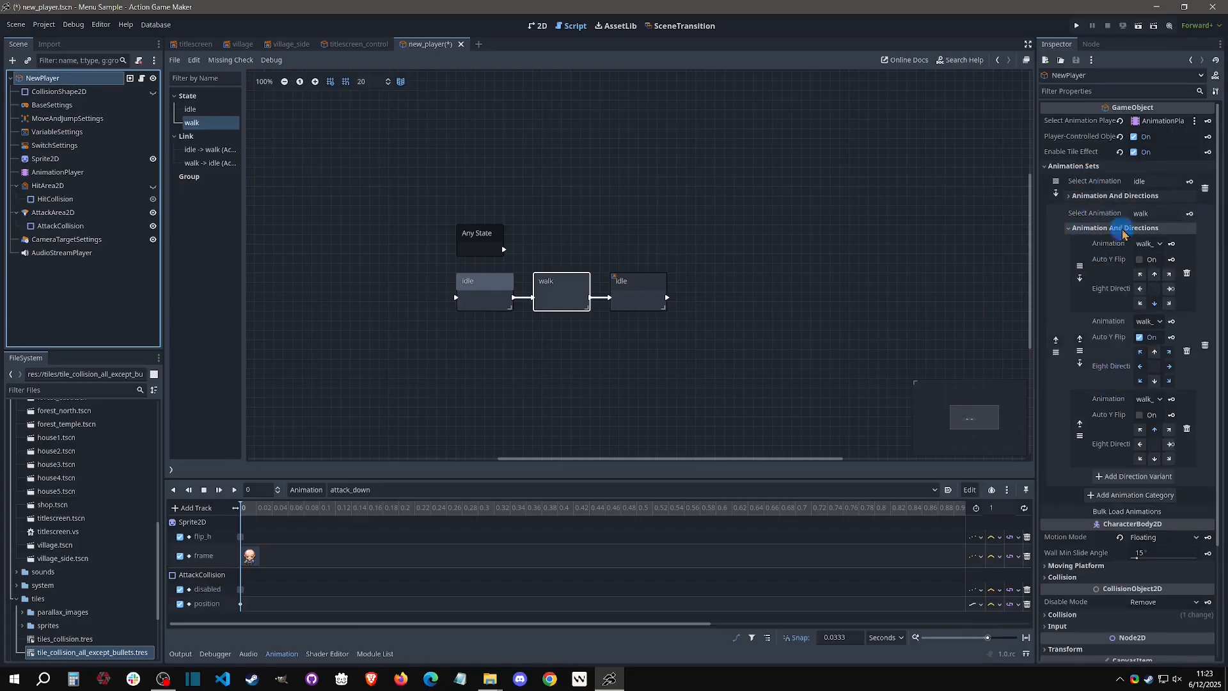
{"action": "left_click", "coordinate": [1119, 199]}
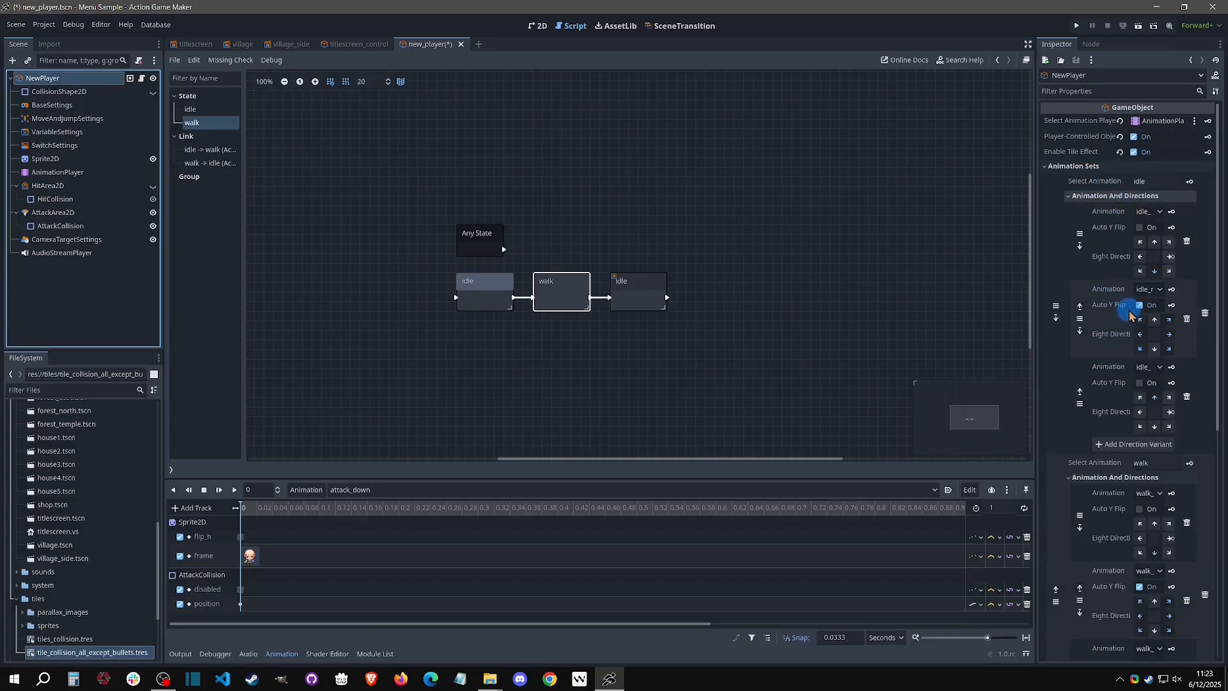
{"action": "left_click", "coordinate": [1097, 477]}
{"action": "scroll", "coordinate": [1119, 408], "scroll_direction": "down", "scroll_amount": 3}
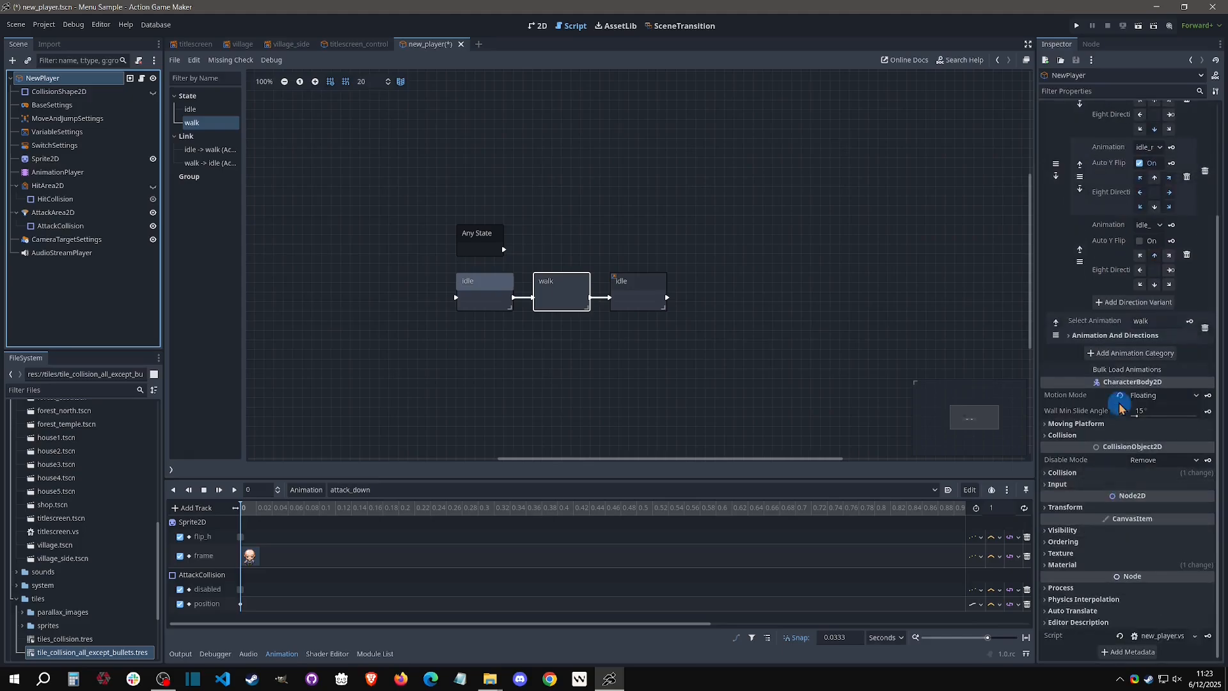
{"action": "left_click", "coordinate": [1126, 353]}
{"action": "type", "text": "attack"}
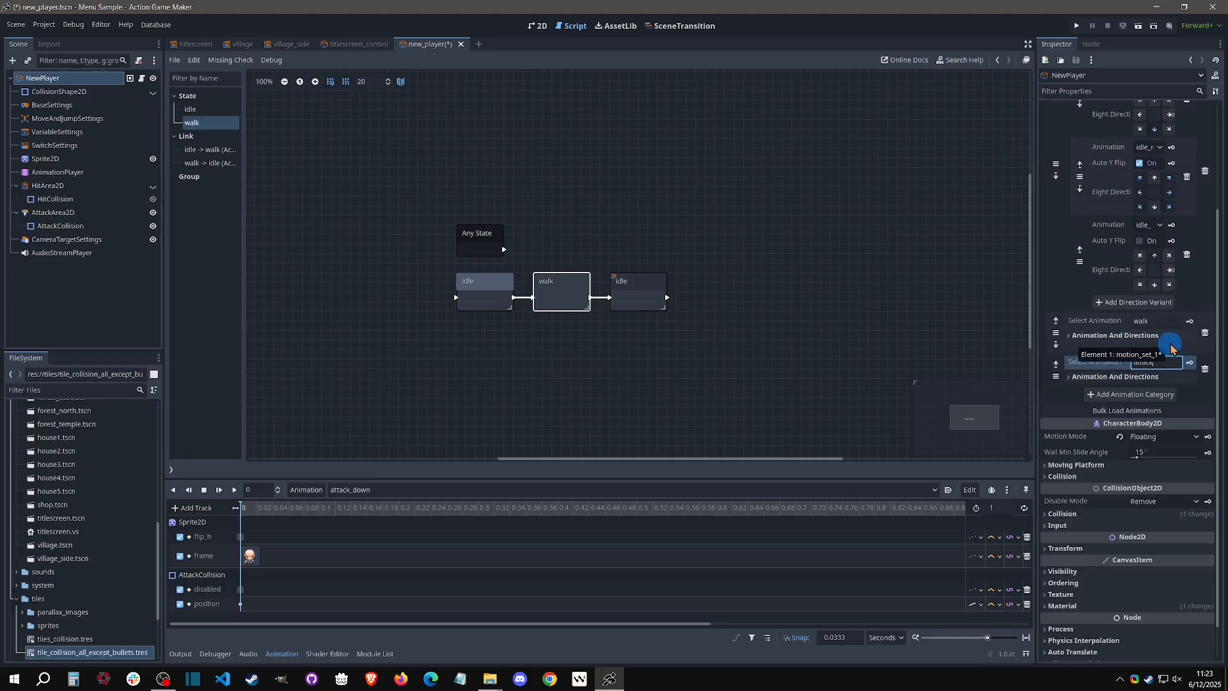
- Give the attack category three direction variants and set the first to attack_down, facing down, with Auto Y Flip off
{"action": "left_click", "coordinate": [1160, 374]}
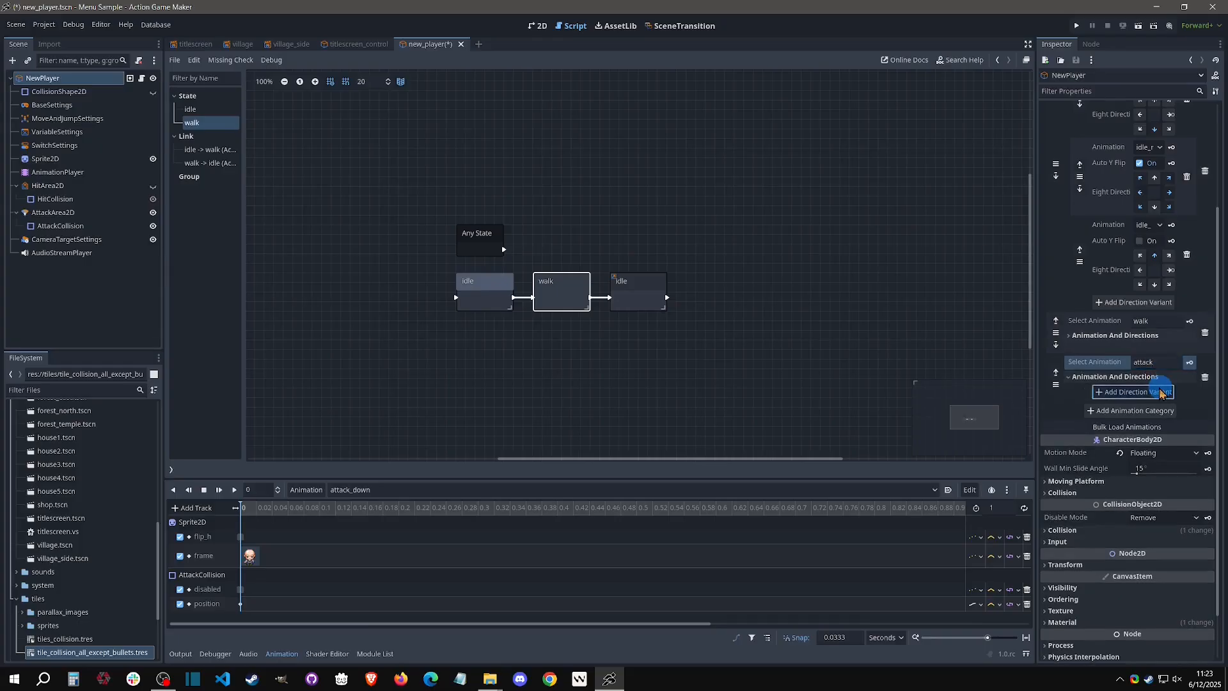
{"action": "left_click", "coordinate": [1132, 470]}
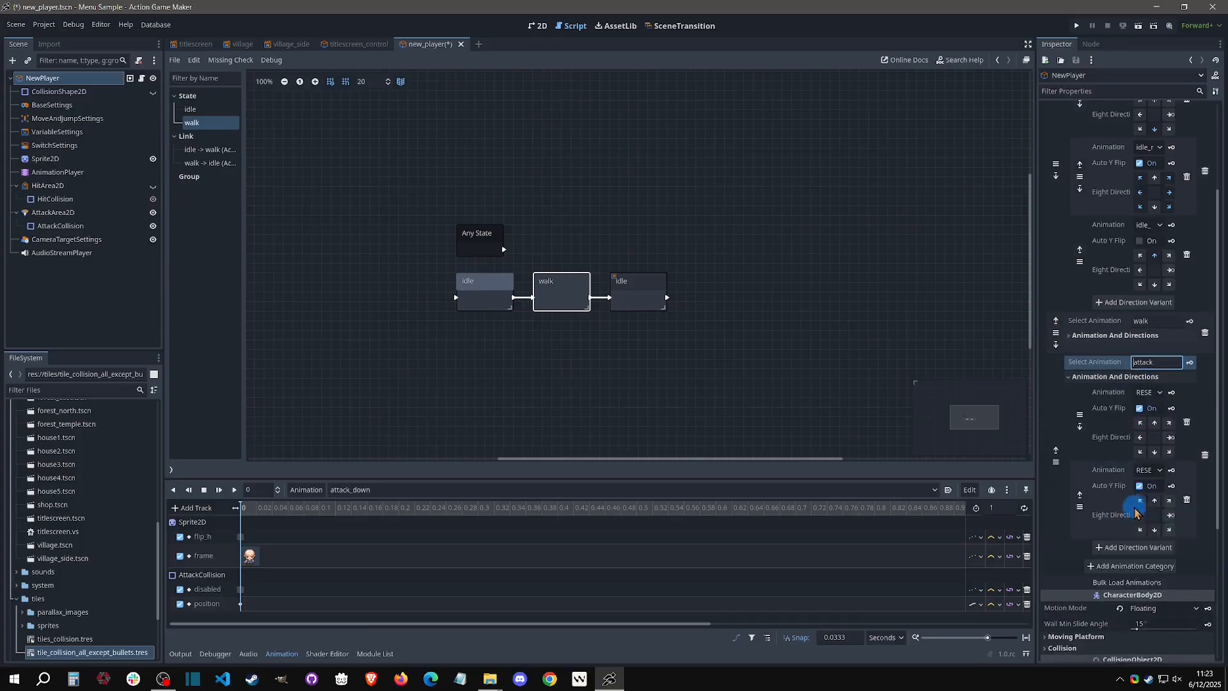
{"action": "left_click", "coordinate": [1132, 547]}
{"action": "left_click", "coordinate": [1148, 392]}
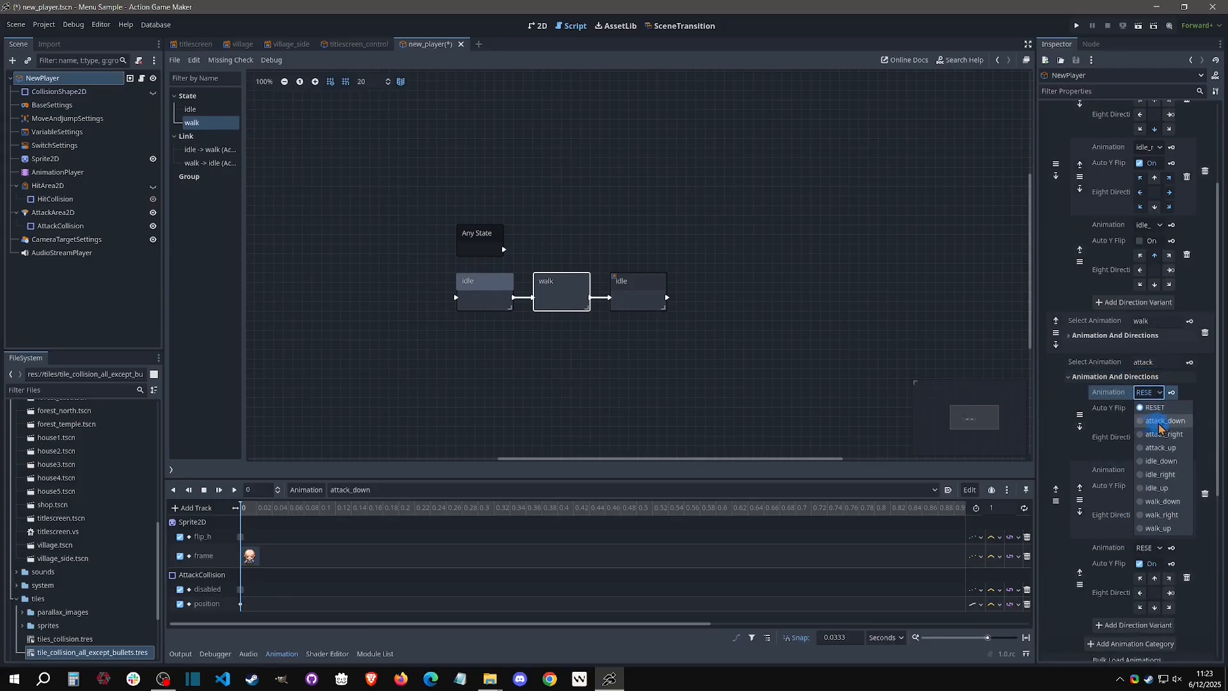
{"action": "left_click", "coordinate": [1163, 421]}
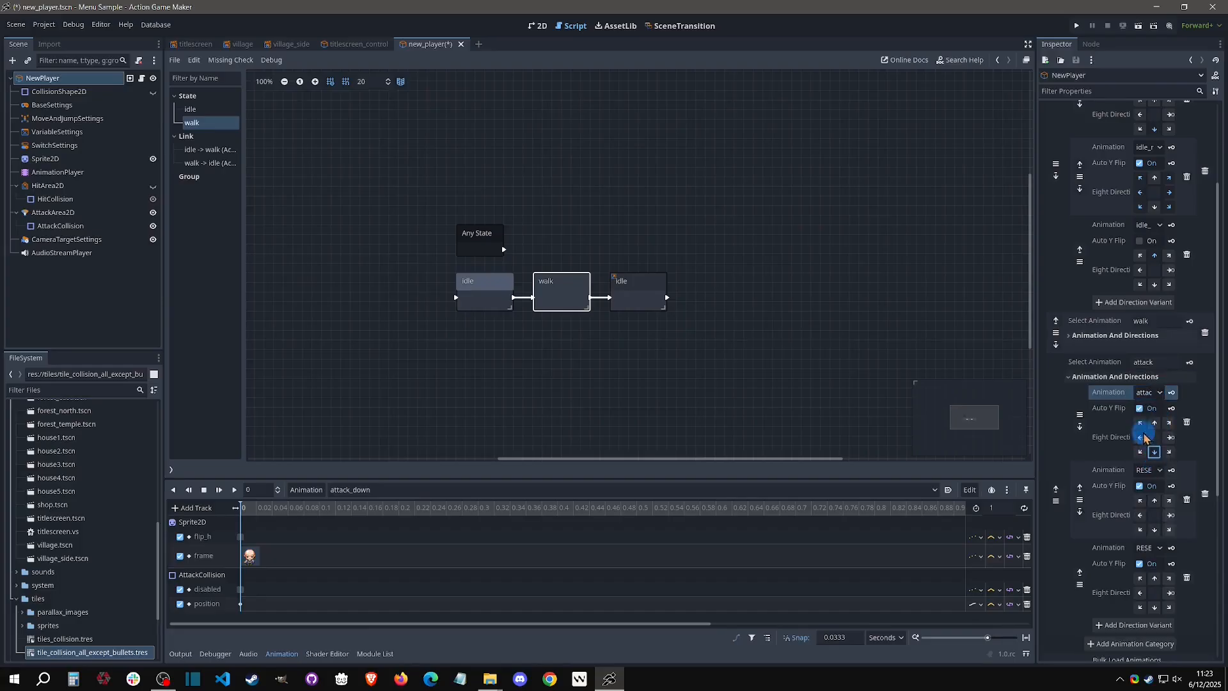
{"action": "left_click", "coordinate": [1139, 408]}
- Assign attack_right to the second attack variant and enable its left, right and diagonal directions
{"action": "left_click", "coordinate": [1147, 470]}
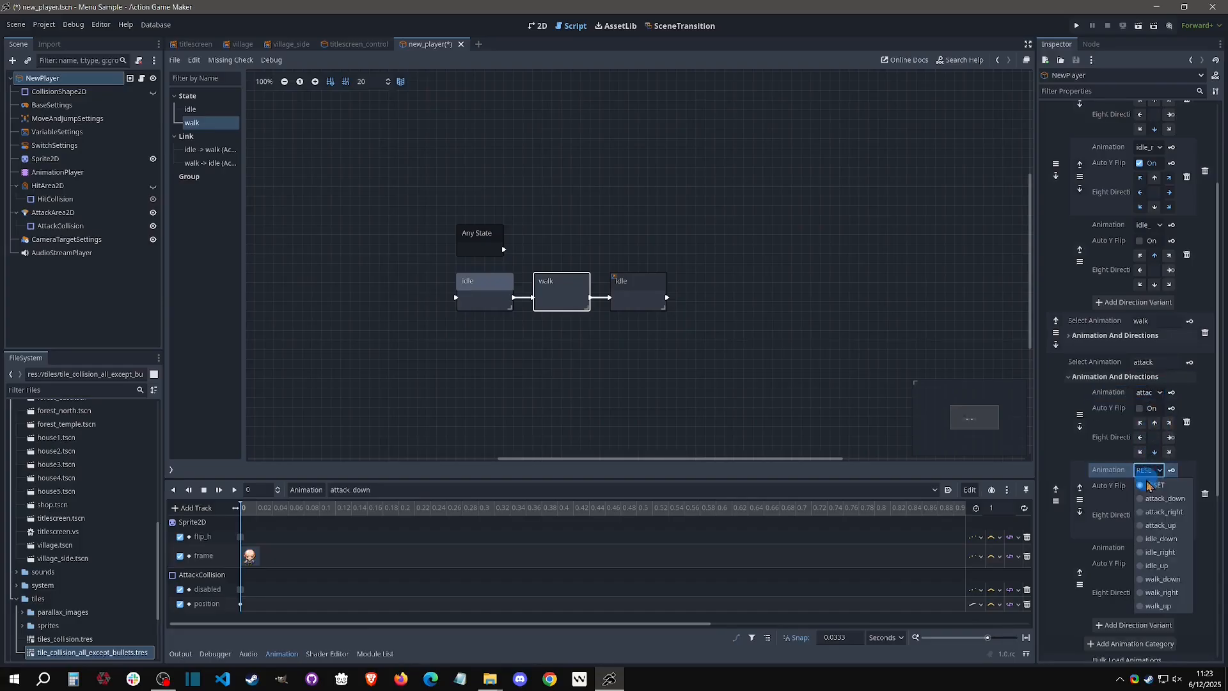
{"action": "left_click", "coordinate": [1163, 513]}
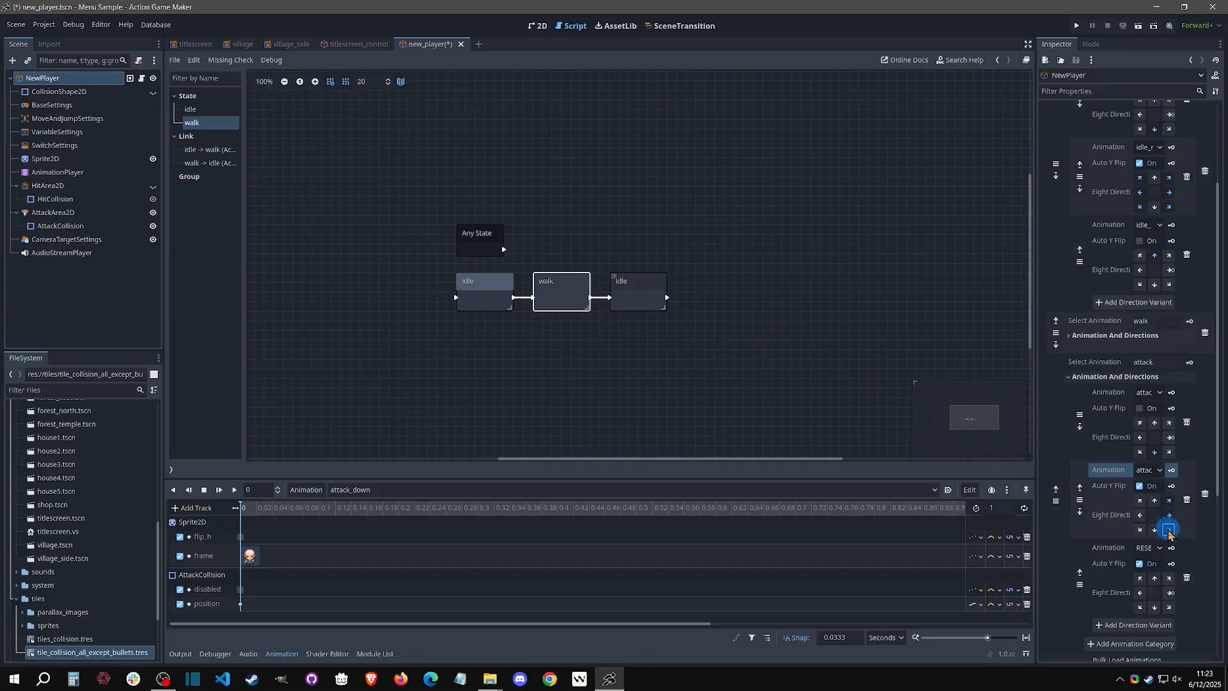
{"action": "left_click", "coordinate": [1139, 529]}
{"action": "left_click", "coordinate": [1140, 516]}
- Assign attack_up to the third attack variant, facing up, with Auto Y Flip off
{"action": "left_click", "coordinate": [1147, 547]}
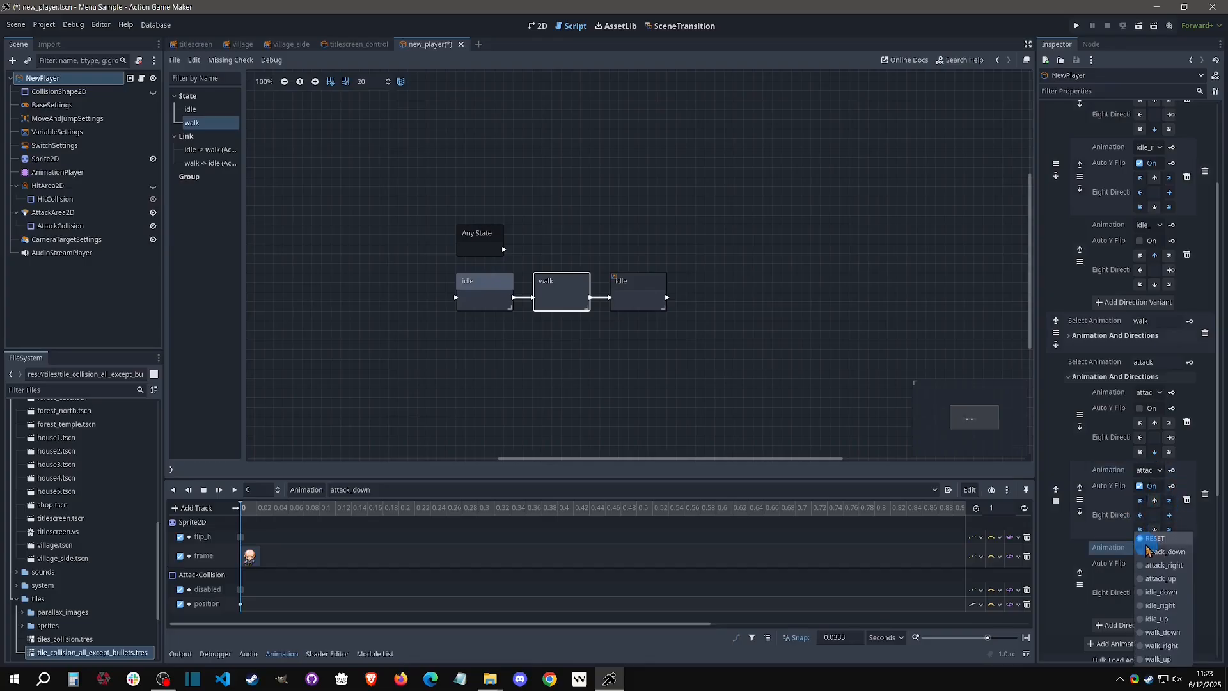
{"action": "left_click", "coordinate": [1154, 583]}
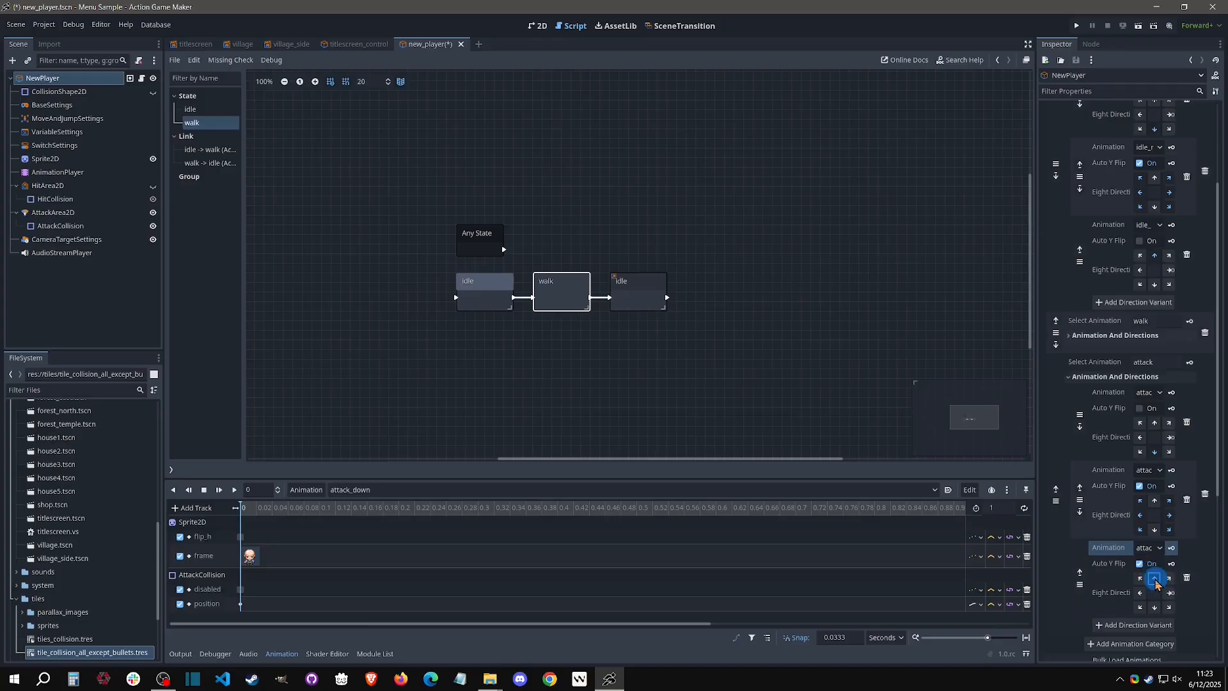
{"action": "scroll", "coordinate": [1154, 579], "scroll_direction": "down", "scroll_amount": 2}
{"action": "left_click", "coordinate": [1148, 424]}
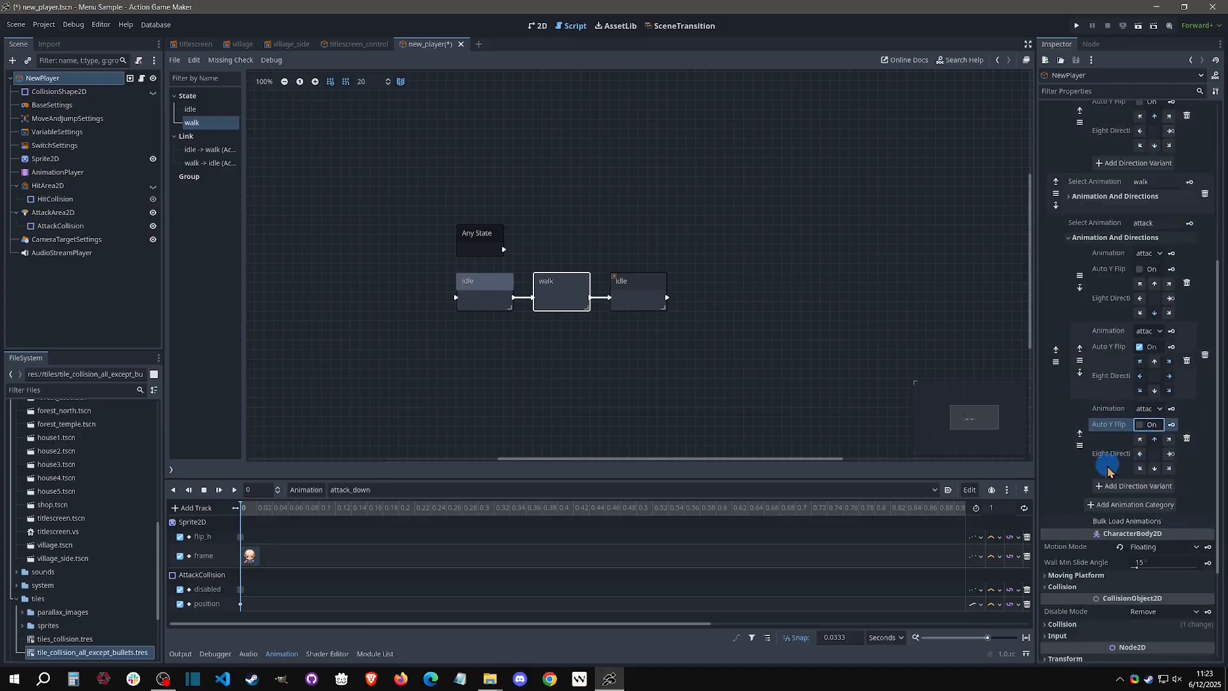
- Set the walk state's animation to attack in NewPlayer's visual script
{"action": "left_click", "coordinate": [526, 289]}
{"action": "left_click", "coordinate": [576, 293]}
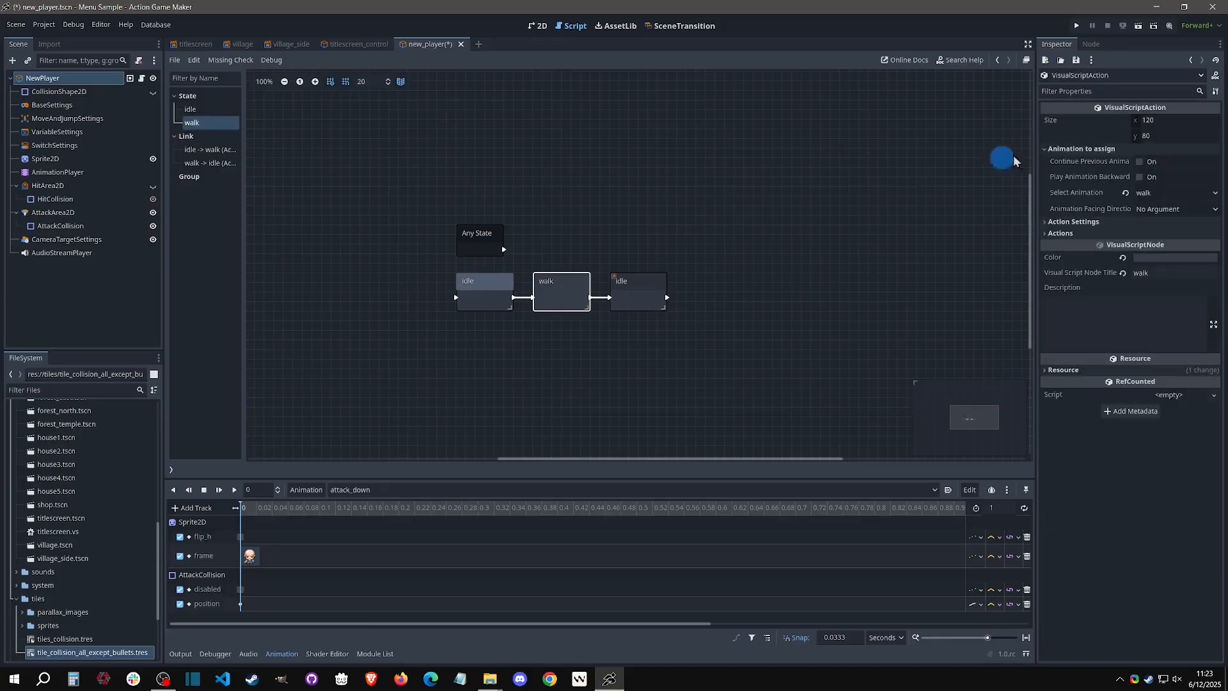
{"action": "left_click", "coordinate": [1159, 205]}
{"action": "left_click", "coordinate": [1156, 201]}
{"action": "left_click", "coordinate": [1156, 194]}
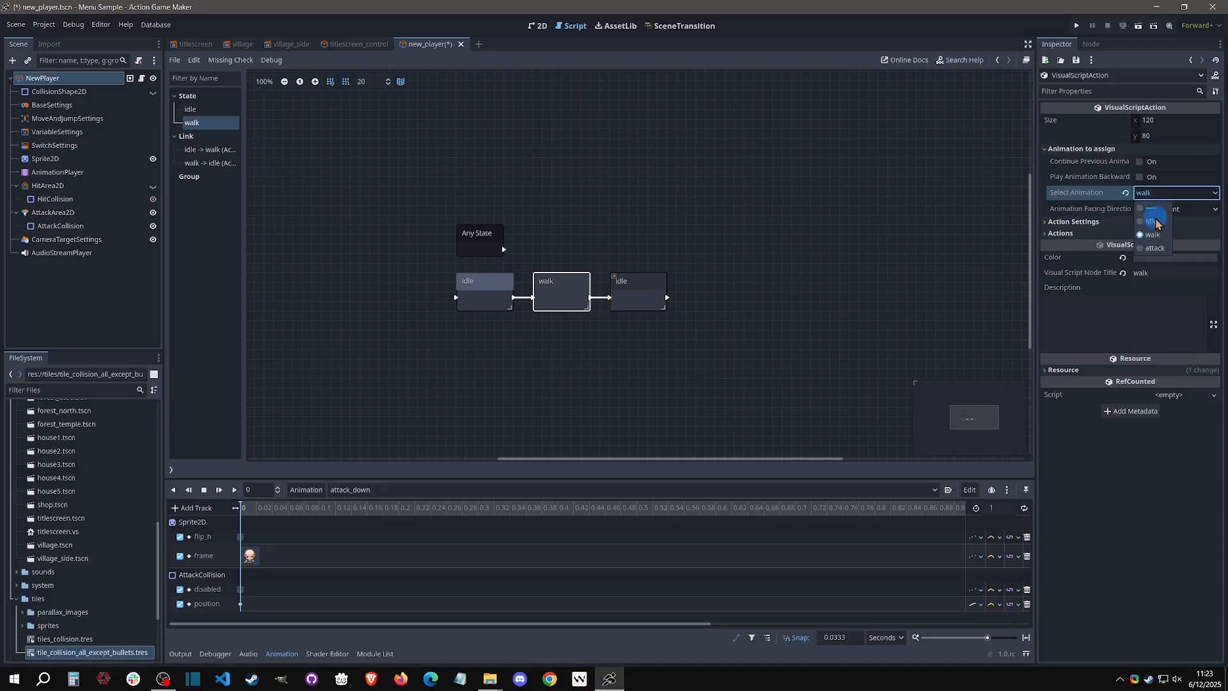
{"action": "left_click", "coordinate": [1151, 247]}
- Turn on Visible Collision Shapes for debugging and run the game
{"action": "left_click", "coordinate": [73, 24]}
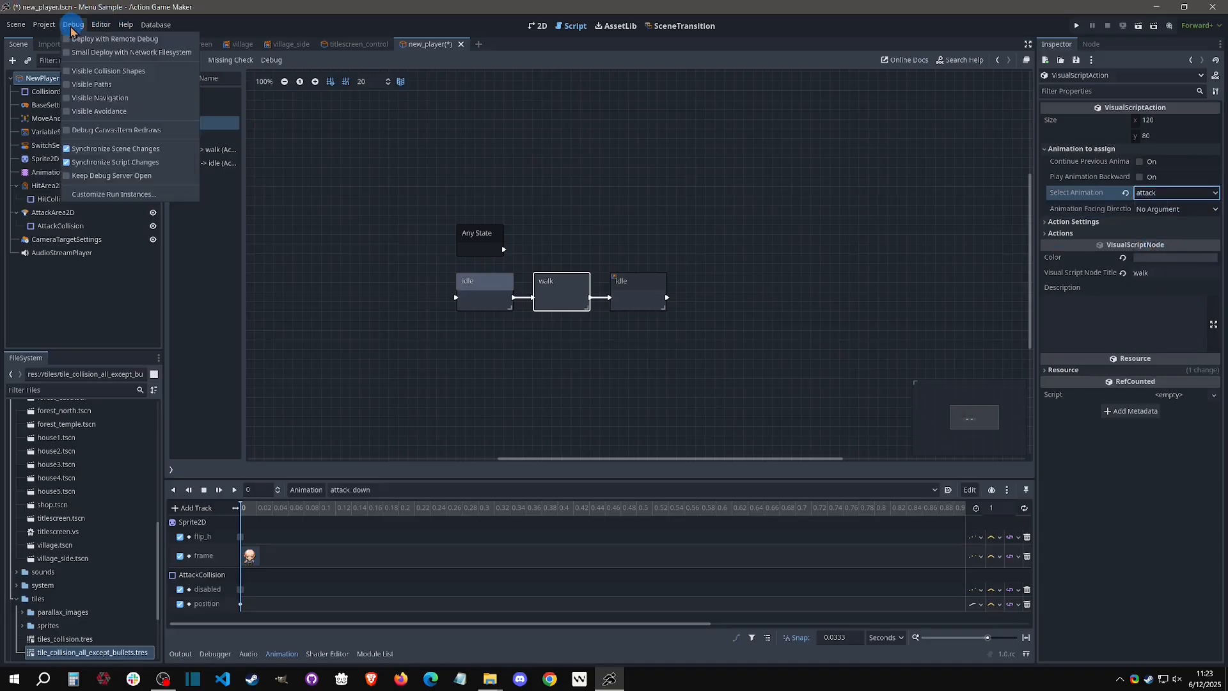
{"action": "left_click", "coordinate": [183, 86]}
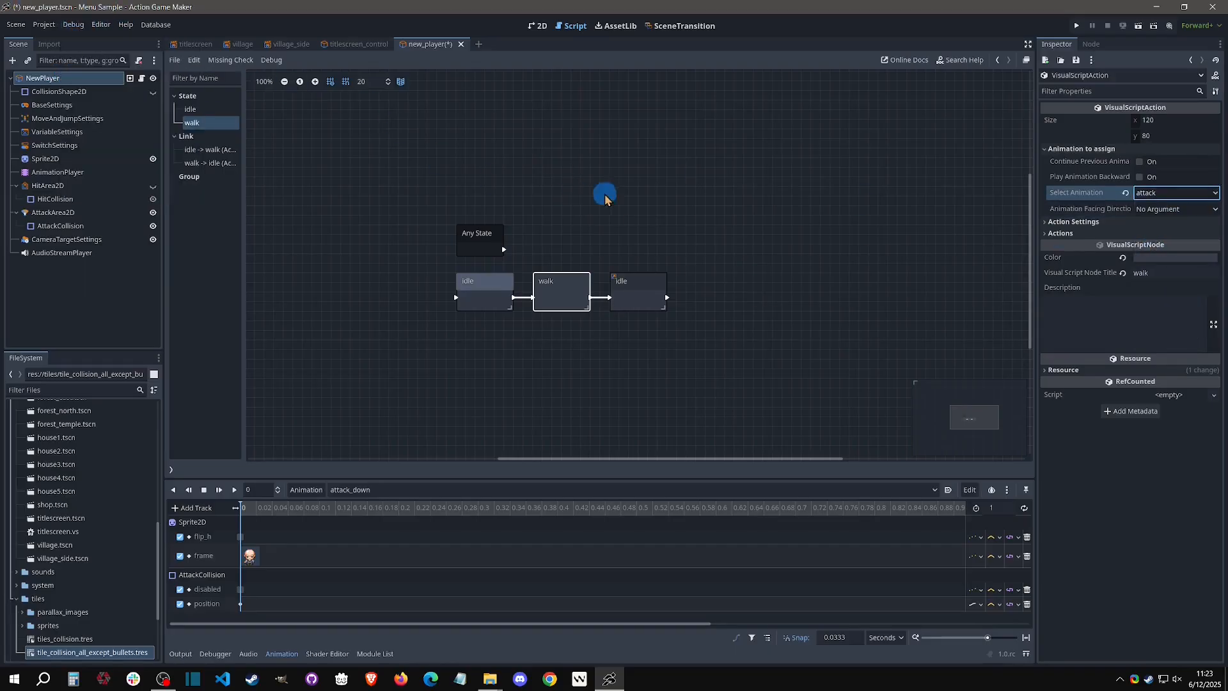
{"action": "left_click", "coordinate": [1085, 25]}
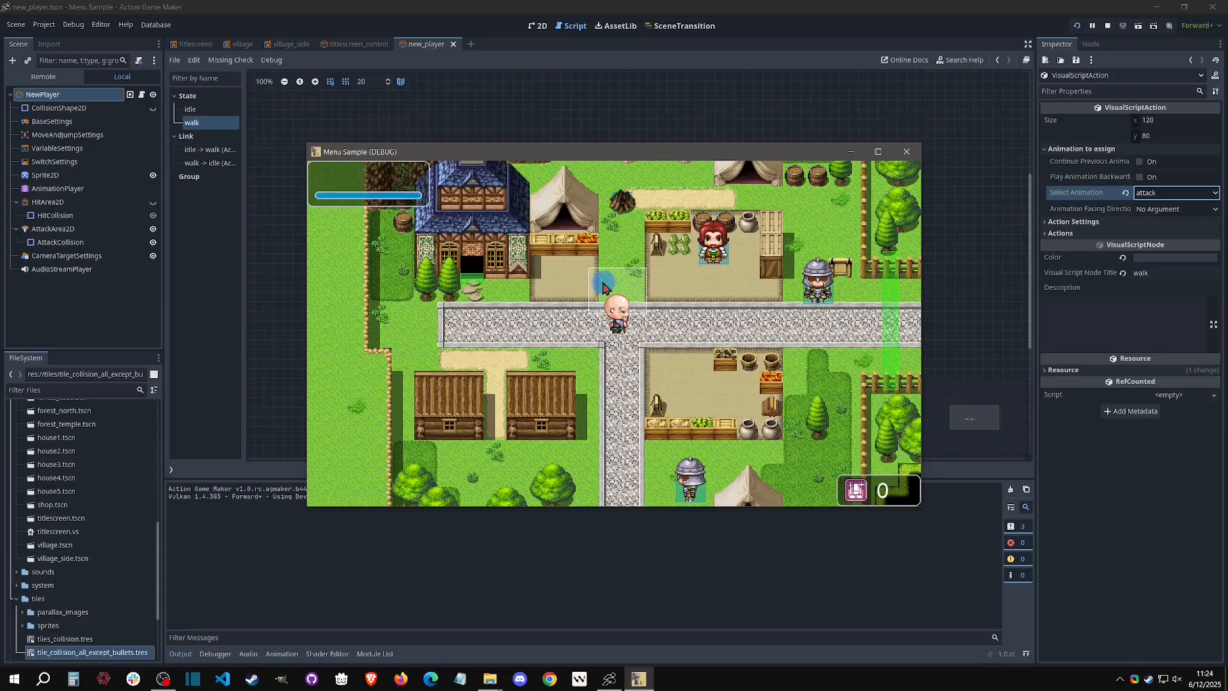
- Walk the character right, left and down to check the attack hitbox in each direction, and close the game window
{"action": "key", "text": "Right"}
{"action": "key", "text": "Right"}
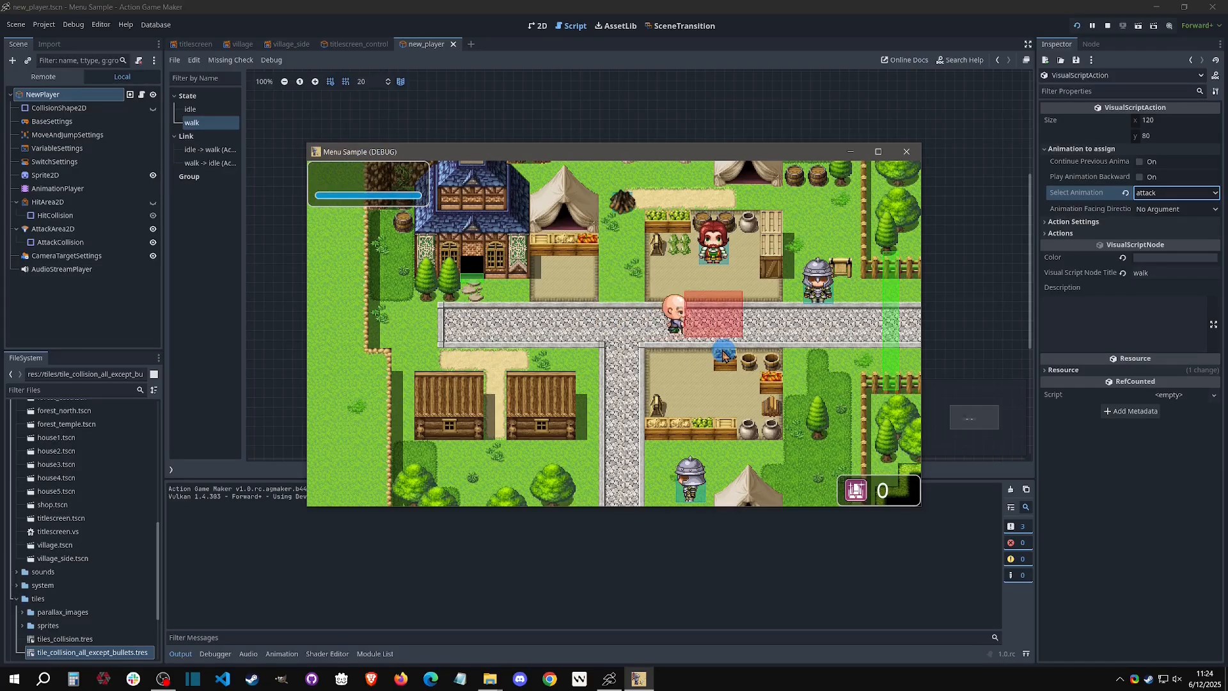
{"action": "key", "text": "Left"}
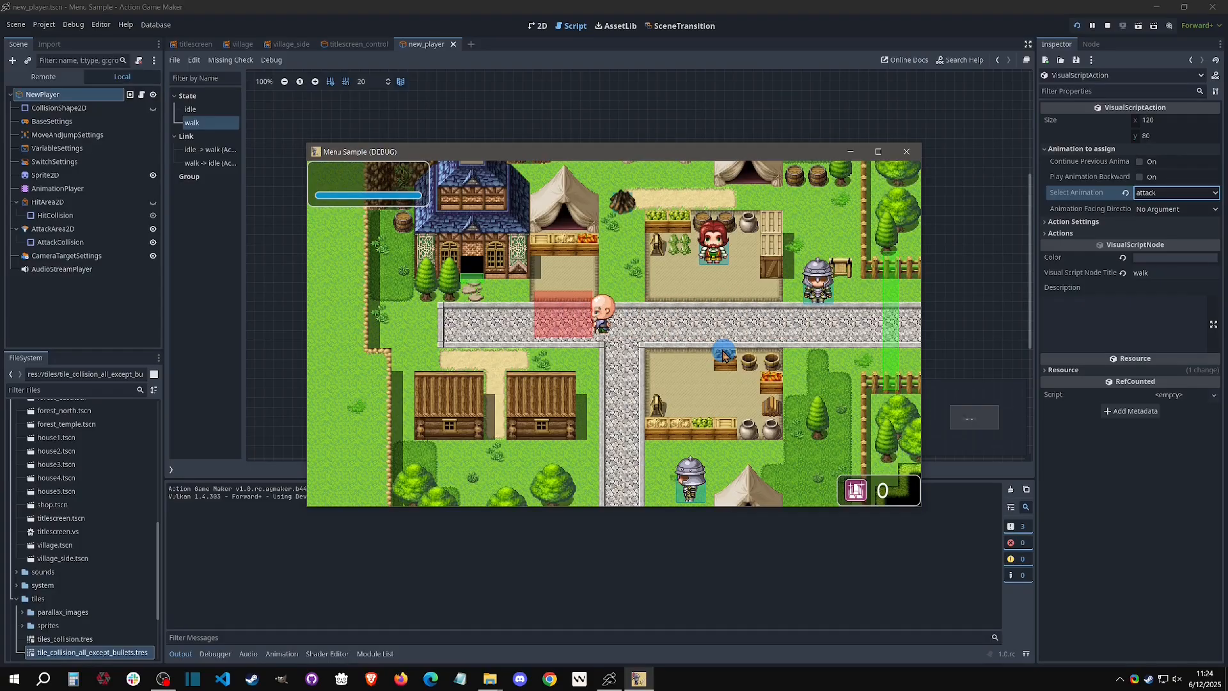
{"action": "key", "text": "Right"}
{"action": "key", "text": "Down"}
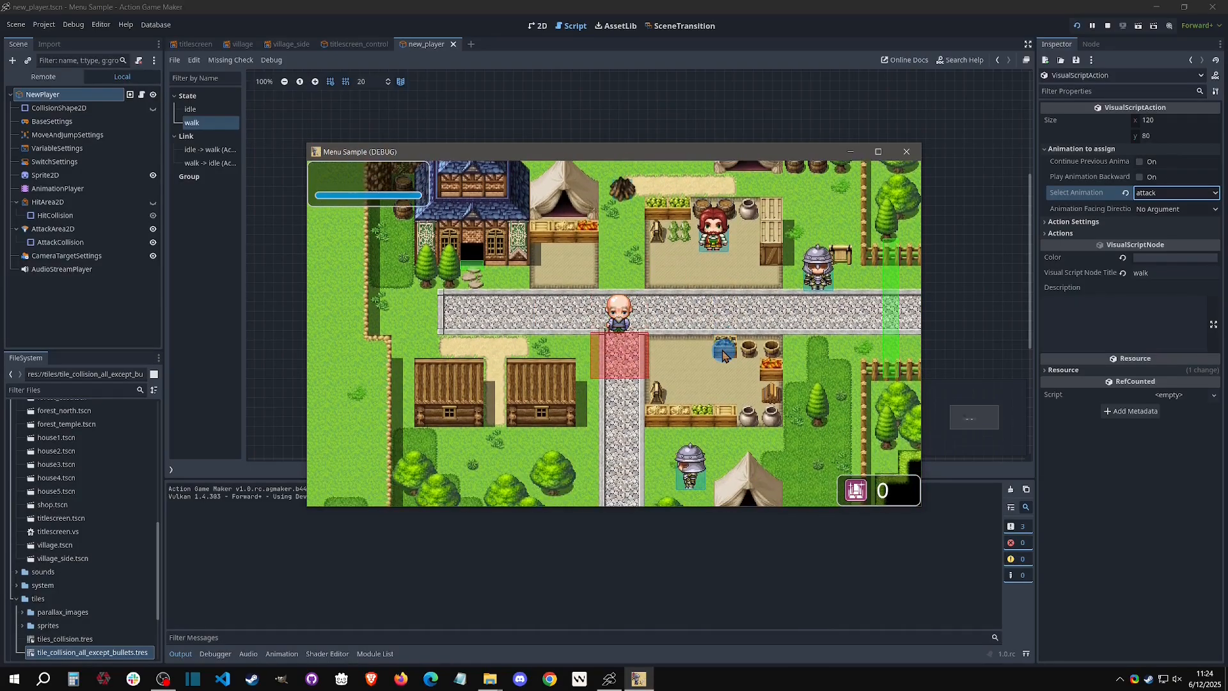
{"action": "left_click", "coordinate": [907, 153]}
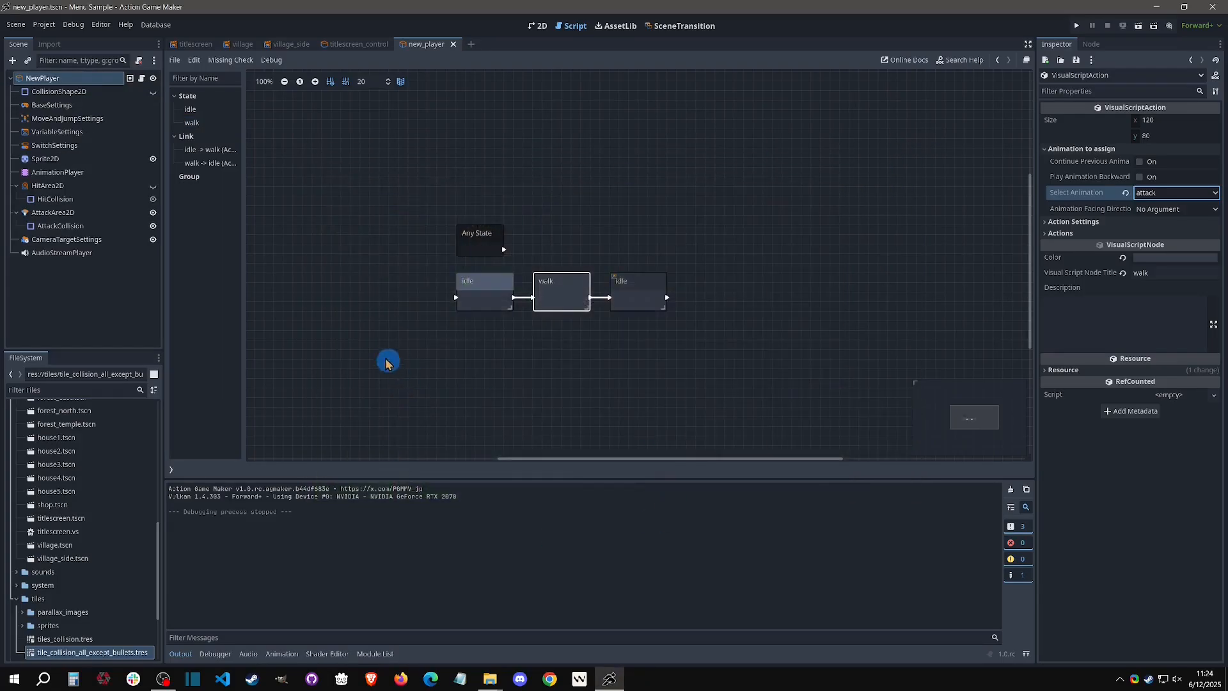
- Load the RESET animation from the AnimationPlayer and enlarge the animation editor
{"action": "left_click", "coordinate": [82, 172]}
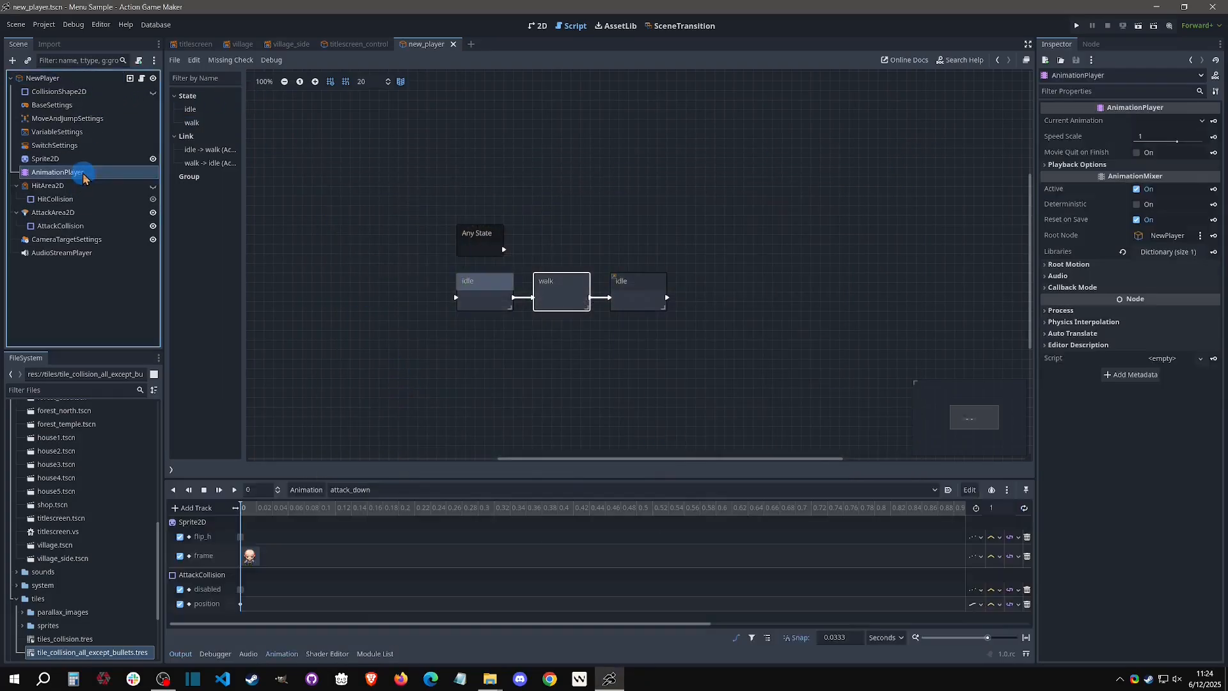
{"action": "left_click", "coordinate": [381, 489]}
{"action": "left_click", "coordinate": [358, 505]}
{"action": "left_click", "coordinate": [364, 490]}
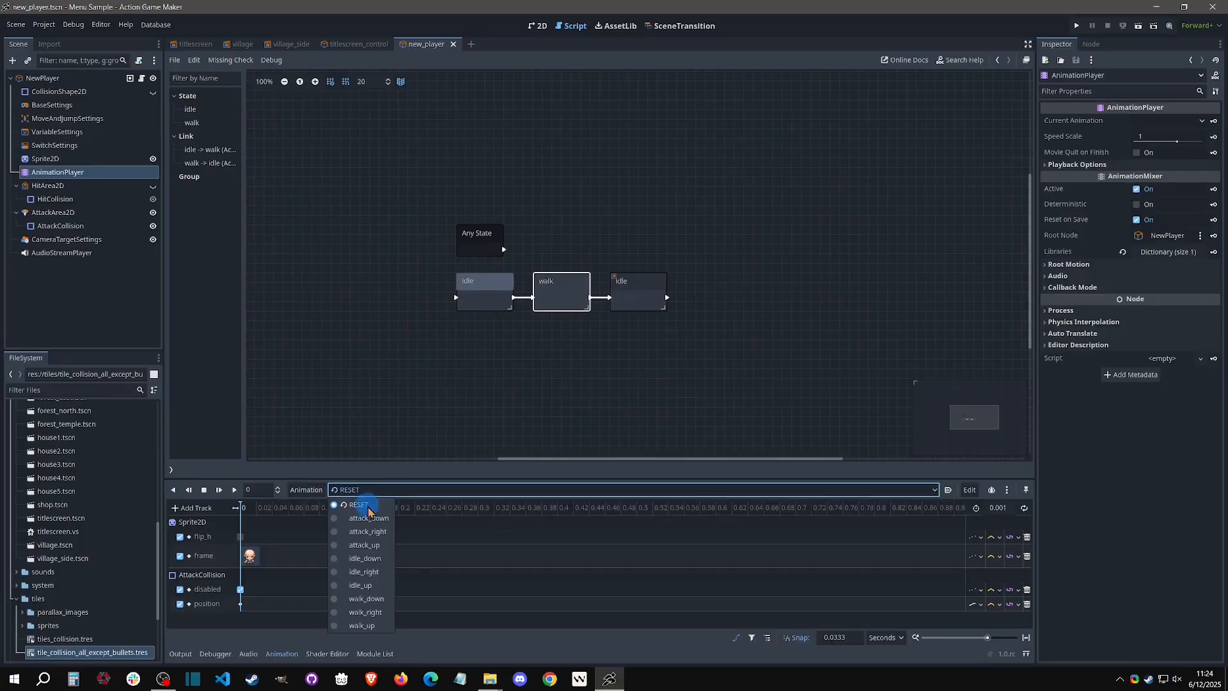
{"action": "left_click", "coordinate": [403, 480]}
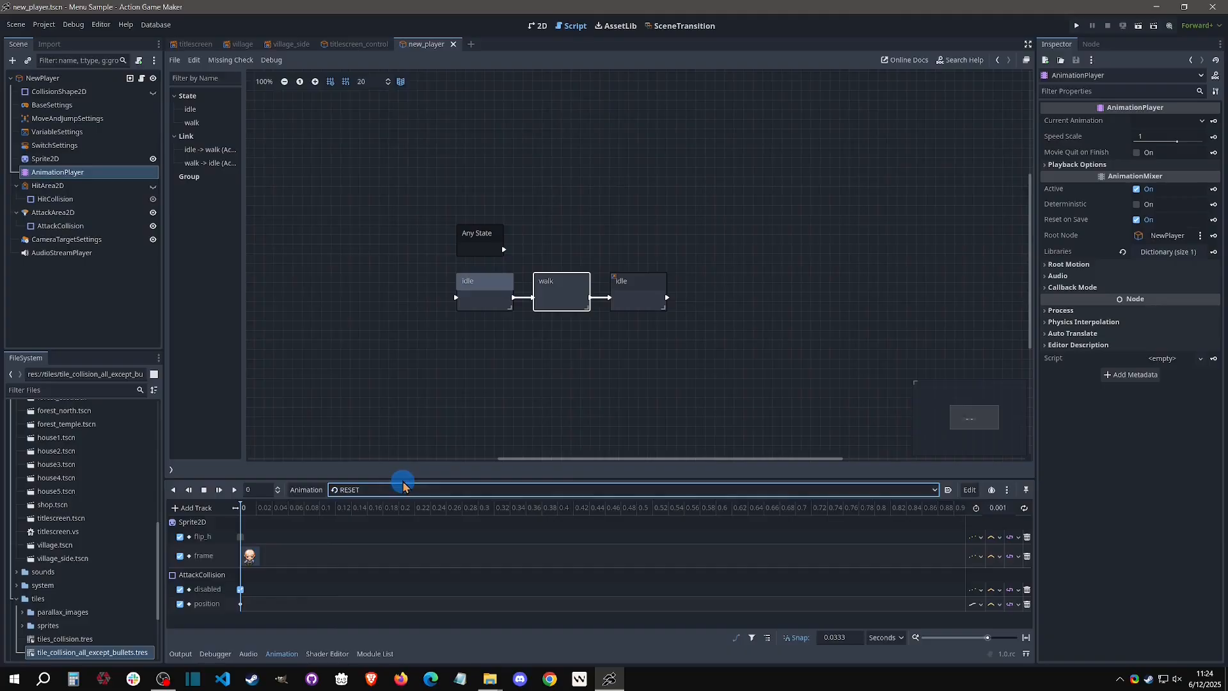
{"action": "left_click_drag", "start_coordinate": [402, 479], "coordinate": [403, 414]}
- Load idle_down and key AttackCollision's Disabled property as On at time 0
{"action": "left_click", "coordinate": [381, 425]}
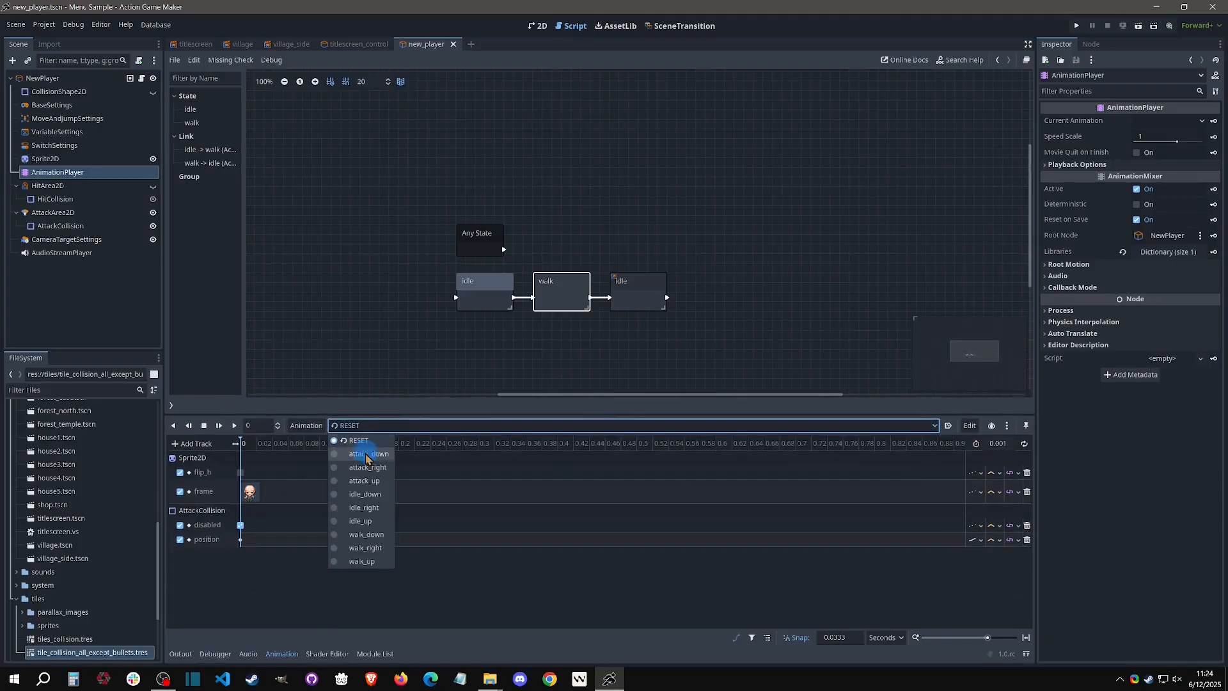
{"action": "left_click", "coordinate": [364, 494]}
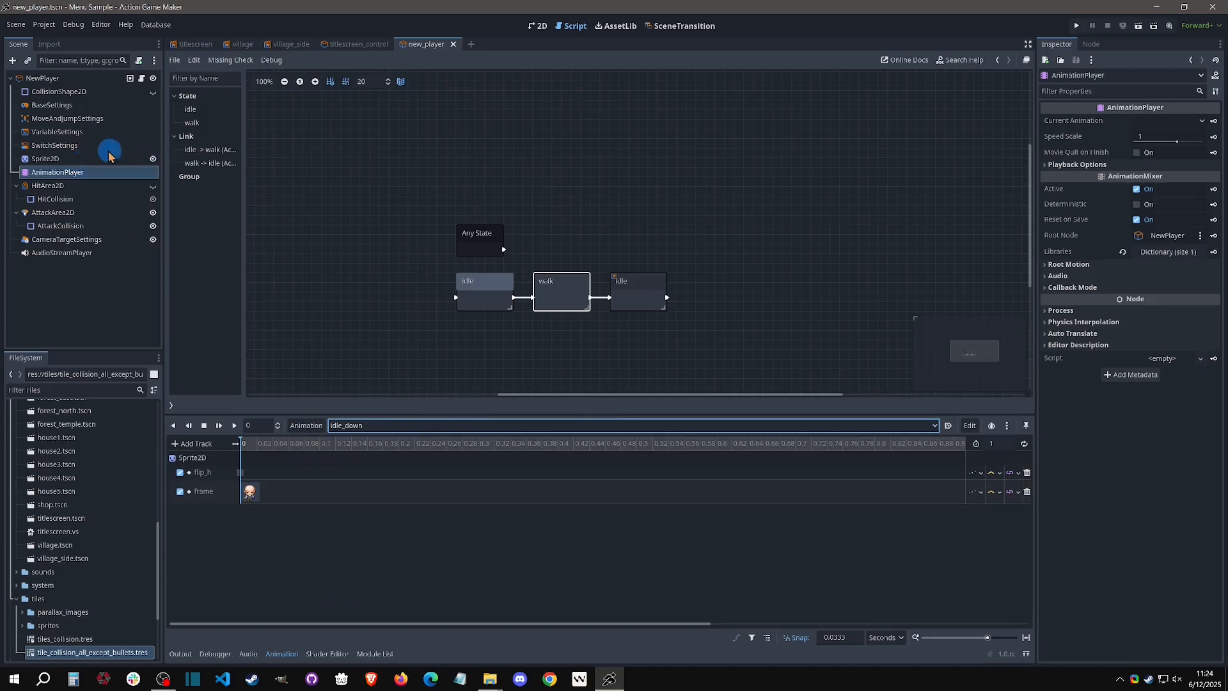
{"action": "left_click", "coordinate": [61, 226]}
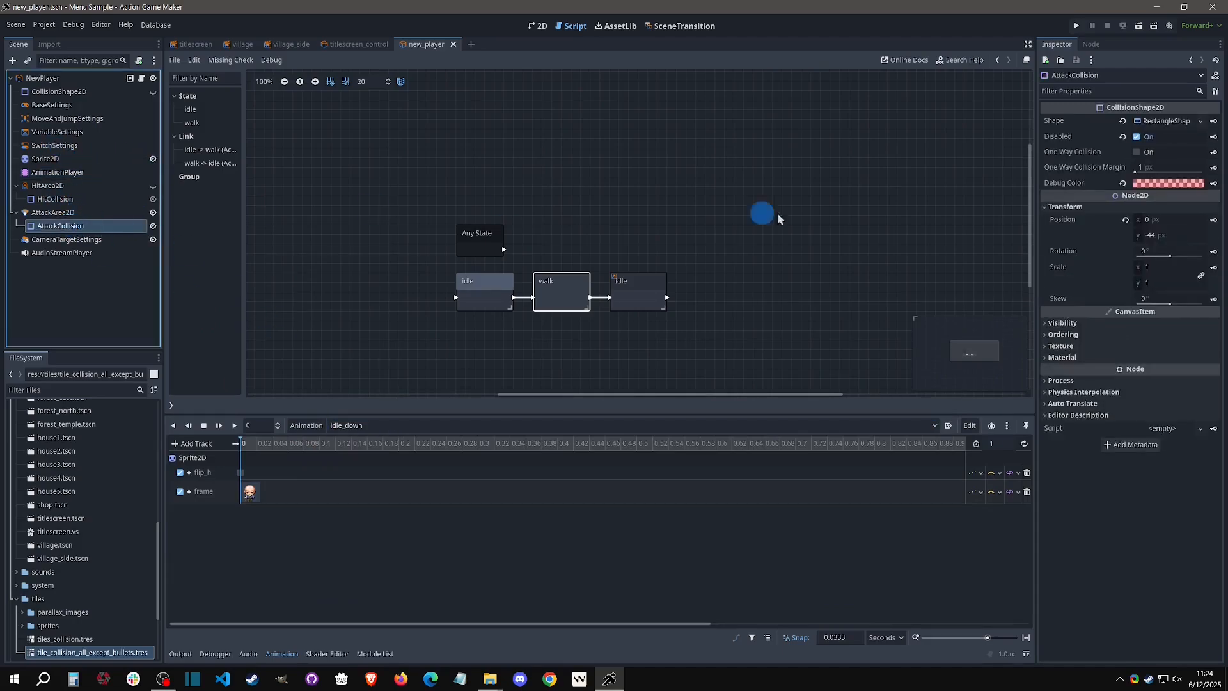
{"action": "left_click", "coordinate": [1212, 137]}
- Key AttackCollision's Disabled property as On at time 0 in the idle_right and idle_up animations
{"action": "left_click", "coordinate": [346, 425]}
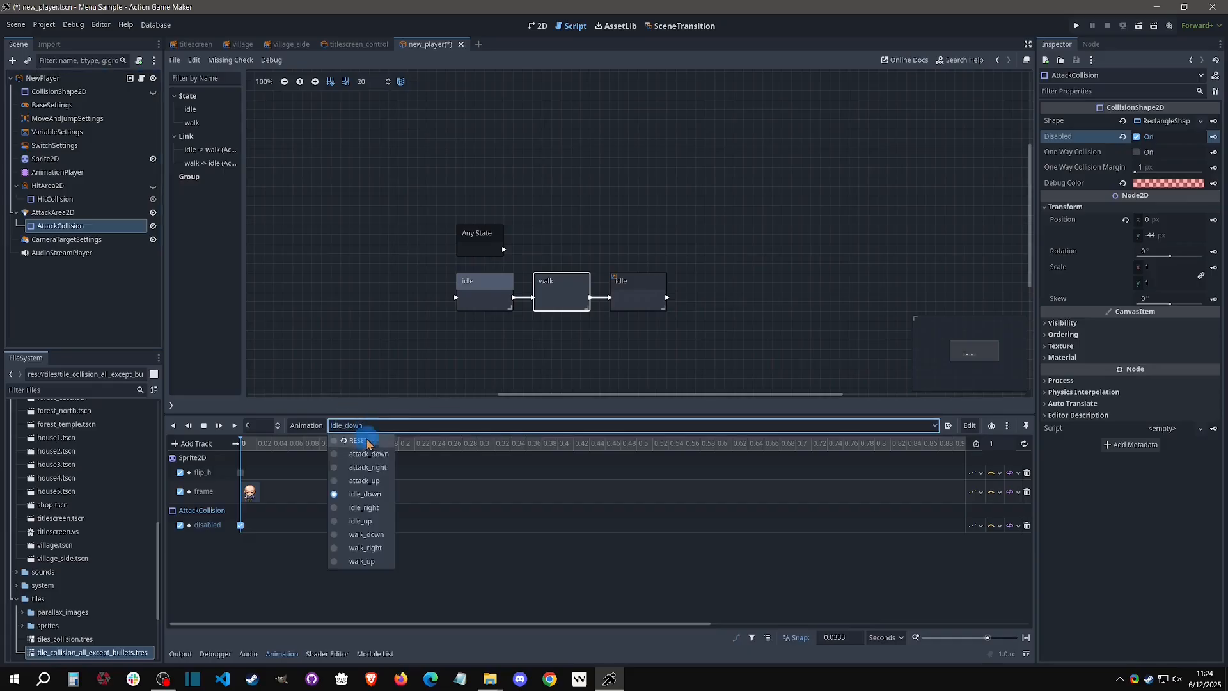
{"action": "left_click", "coordinate": [363, 507]}
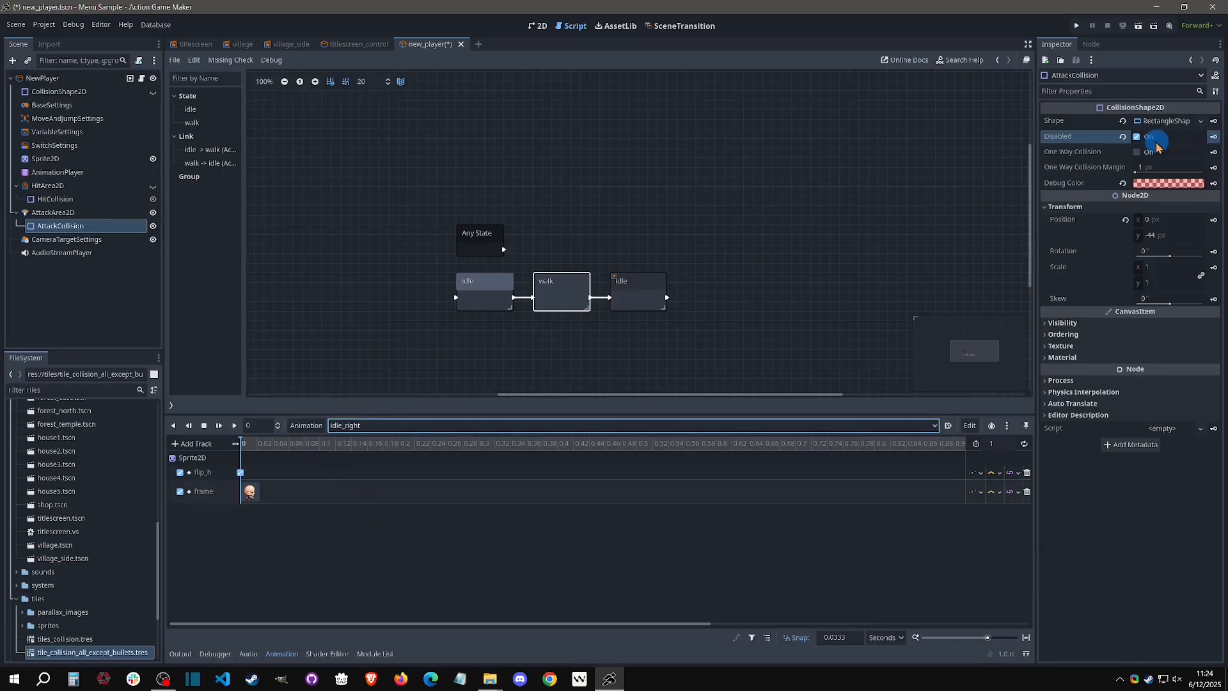
{"action": "left_click", "coordinate": [1213, 137]}
{"action": "left_click", "coordinate": [376, 431]}
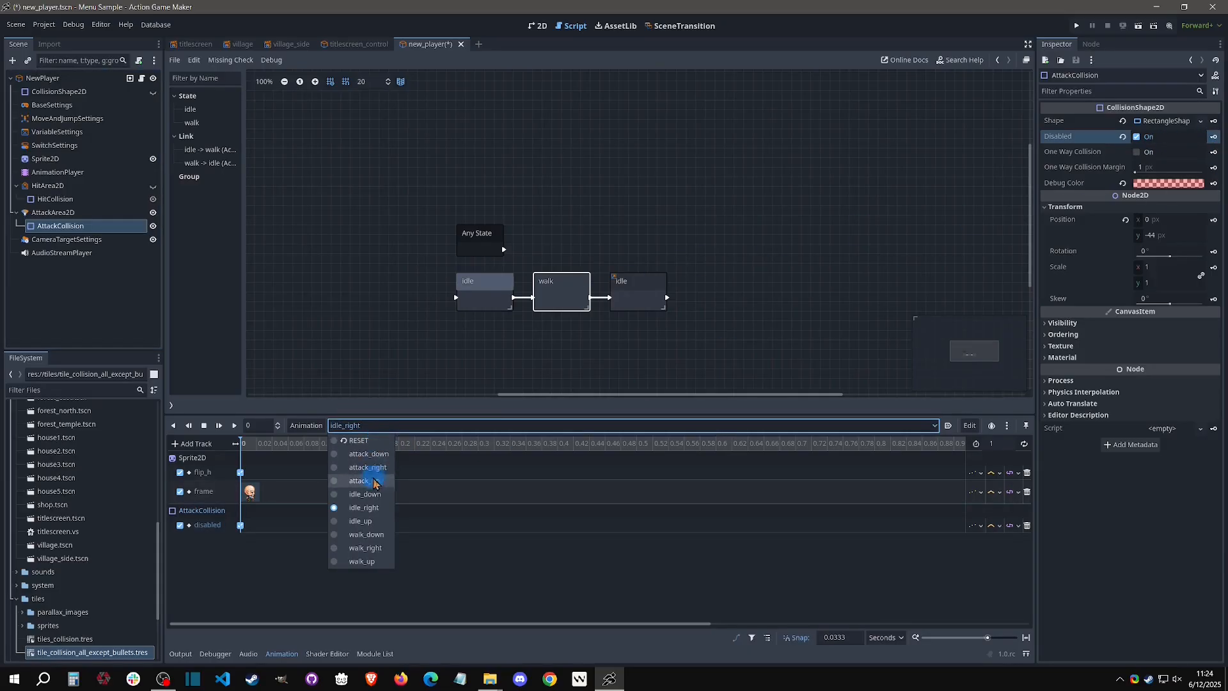
{"action": "left_click", "coordinate": [358, 523]}
{"action": "left_click", "coordinate": [1213, 137]}
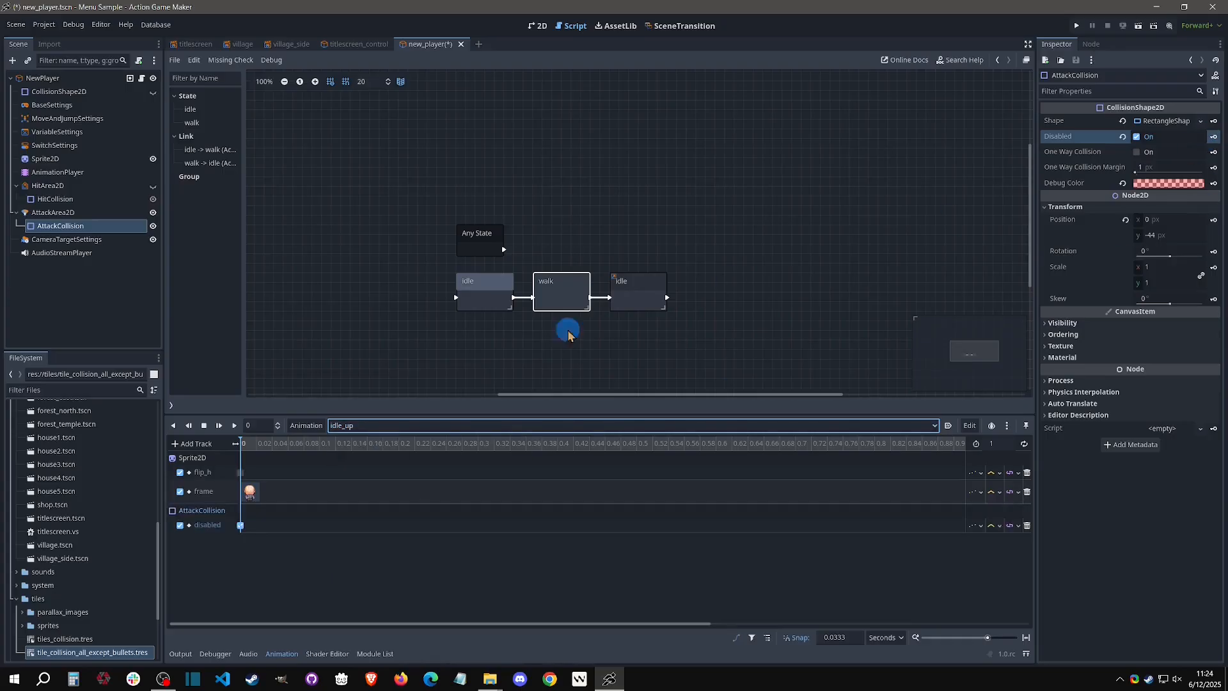
- Key AttackCollision's Disabled property as On at time 0 in the walk_down, walk_right and walk_up animations
{"action": "left_click", "coordinate": [364, 425]}
{"action": "left_click", "coordinate": [363, 534]}
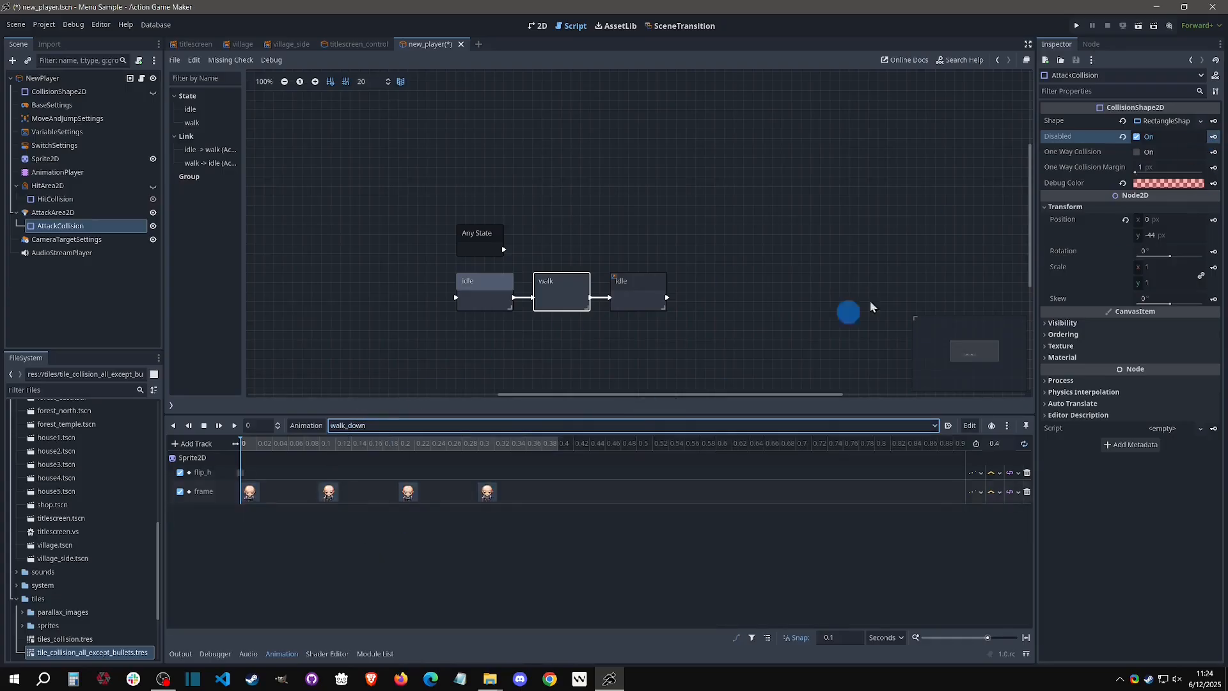
{"action": "left_click", "coordinate": [1213, 137]}
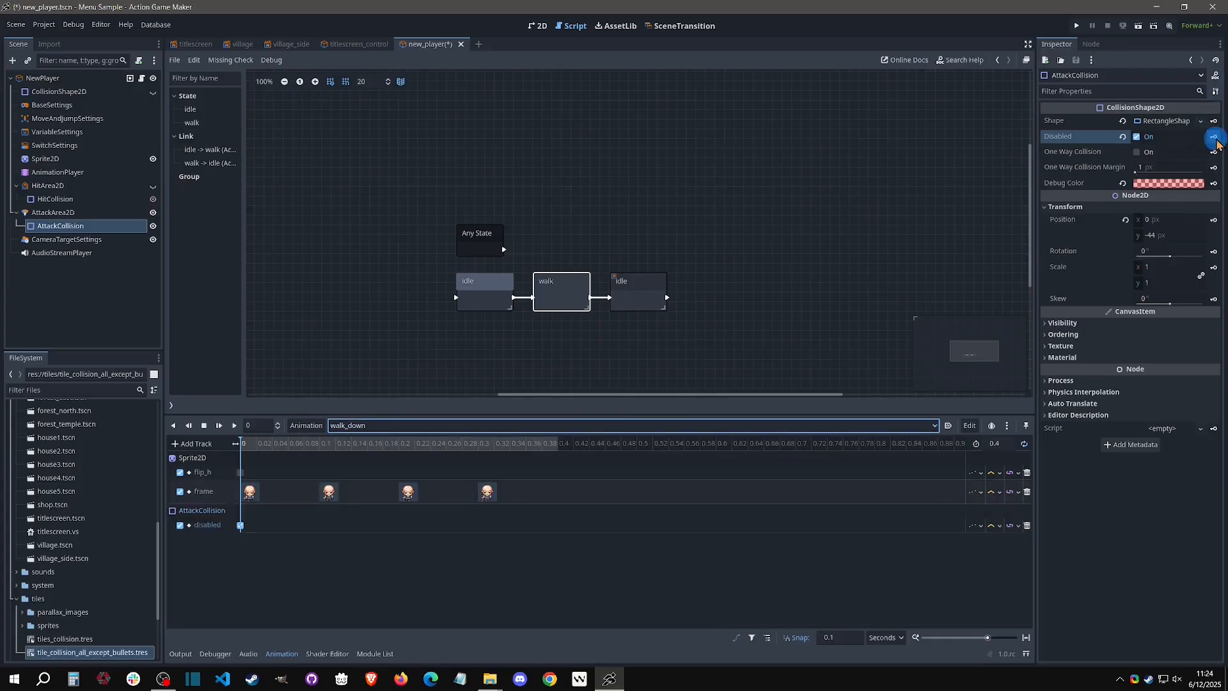
{"action": "left_click", "coordinate": [378, 424]}
{"action": "left_click", "coordinate": [365, 547]}
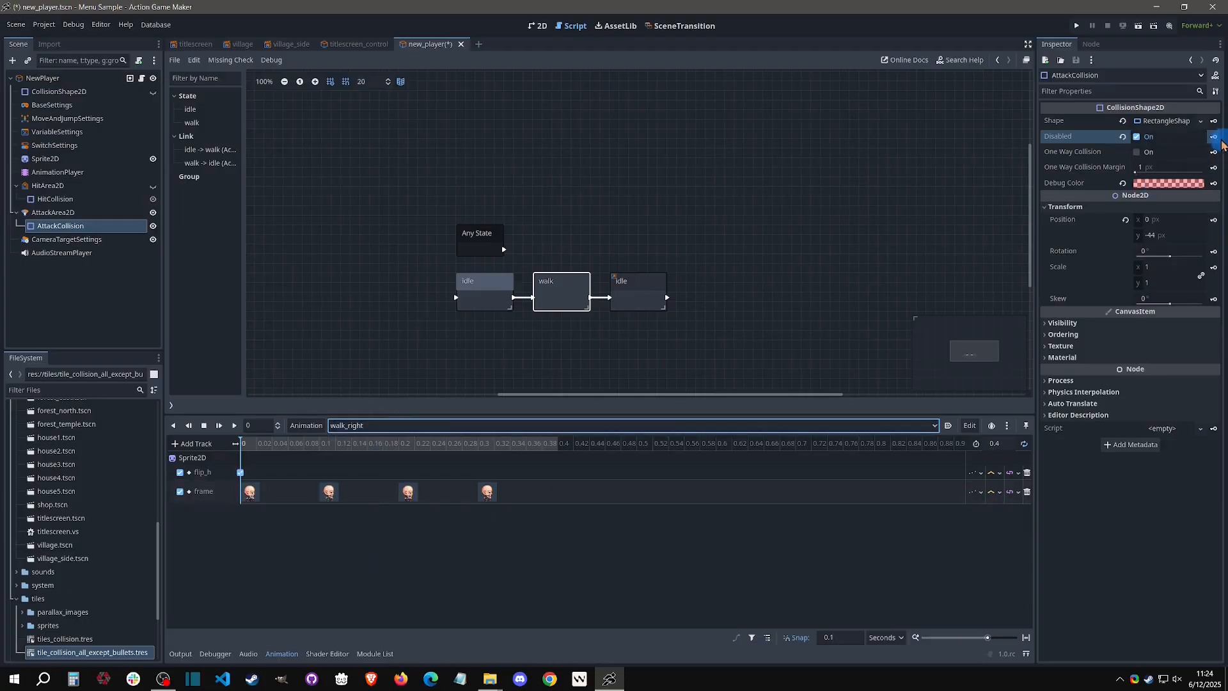
{"action": "left_click", "coordinate": [353, 425]}
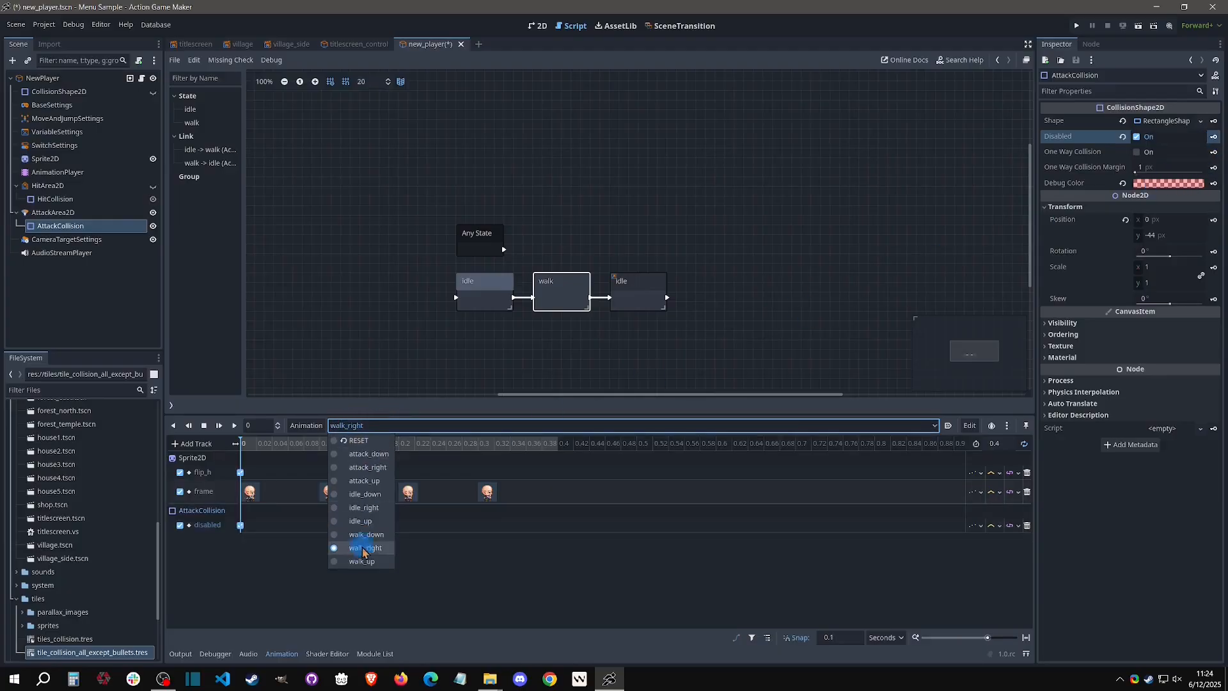
{"action": "left_click", "coordinate": [399, 542]}
{"action": "left_click", "coordinate": [1213, 137]}
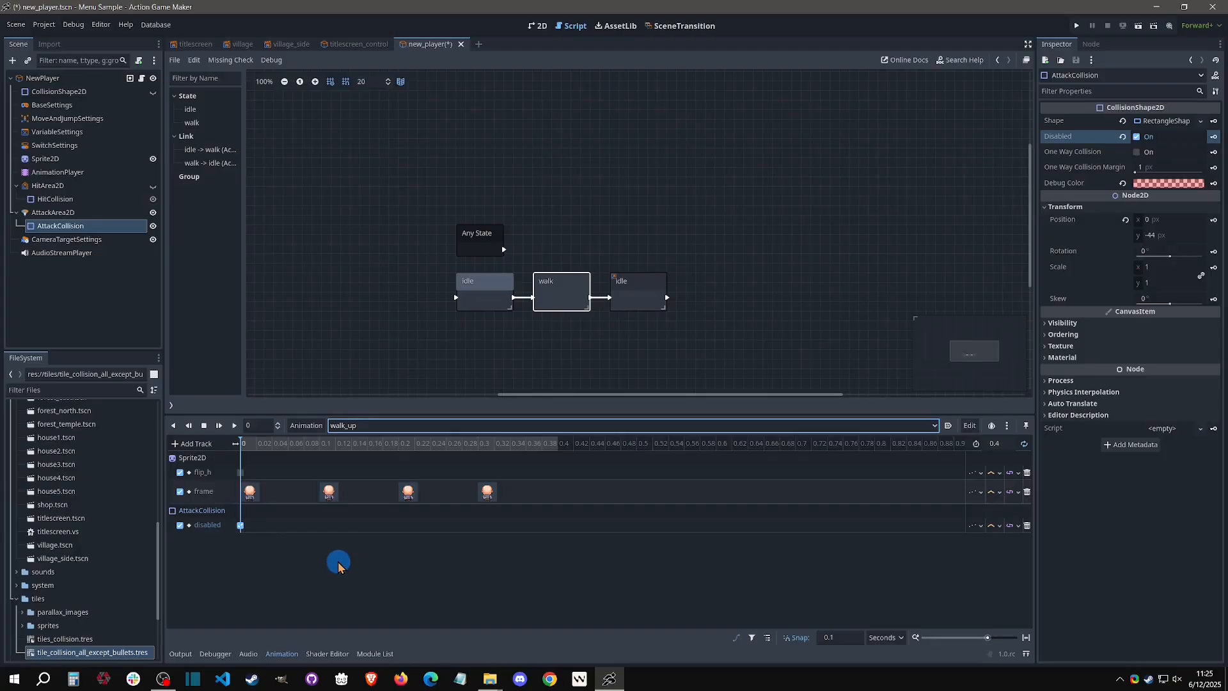
- Start an executable action for the walk state and choose ChangeObjectProperty, filtering the actions by "change"
{"action": "left_click", "coordinate": [558, 299]}
{"action": "left_click", "coordinate": [1064, 233]}
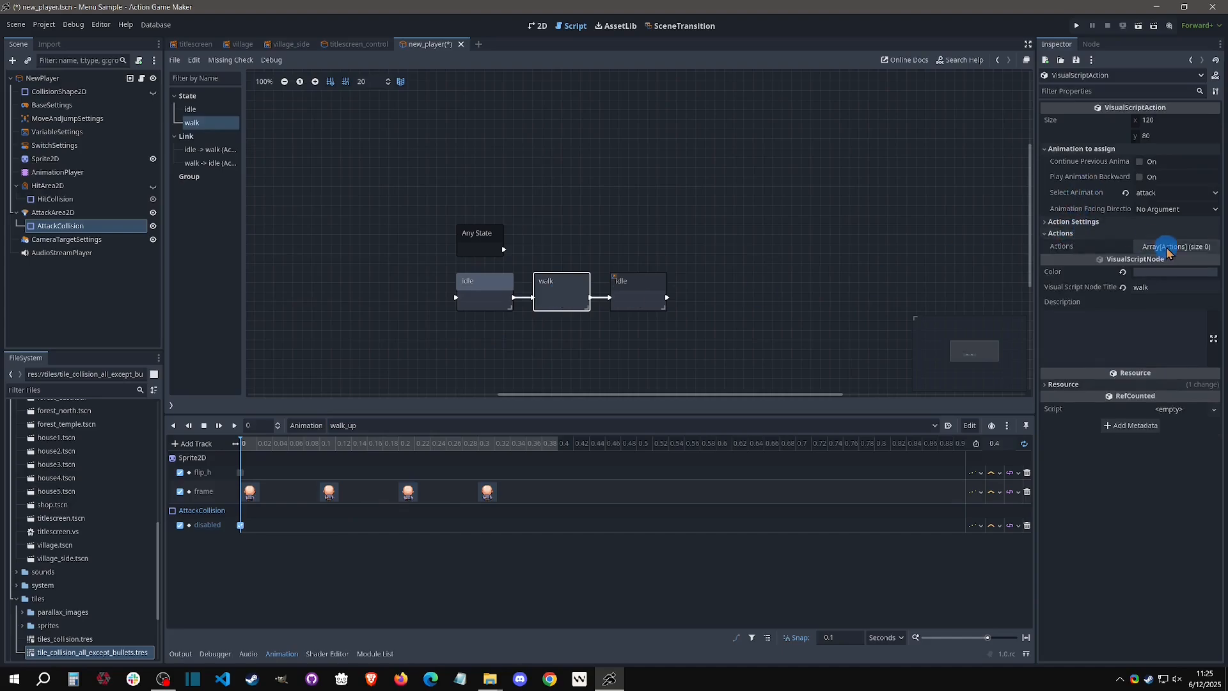
{"action": "left_click", "coordinate": [1167, 247]}
{"action": "left_click", "coordinate": [1131, 278]}
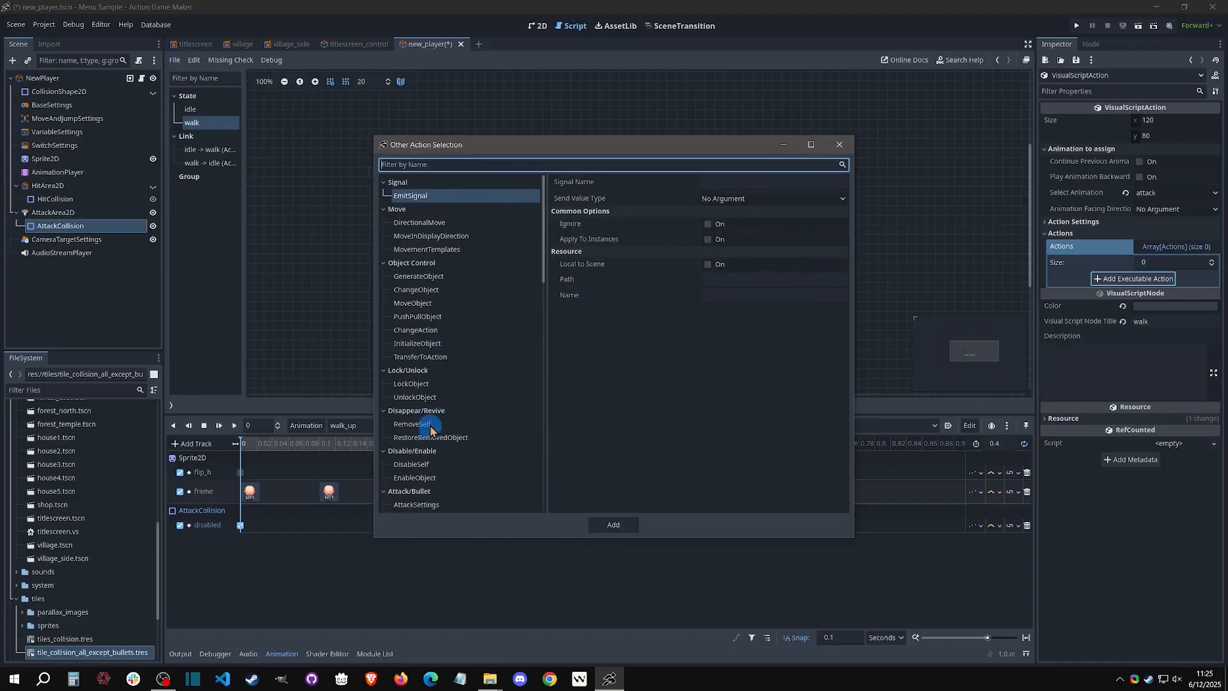
{"action": "type", "text": "change"}
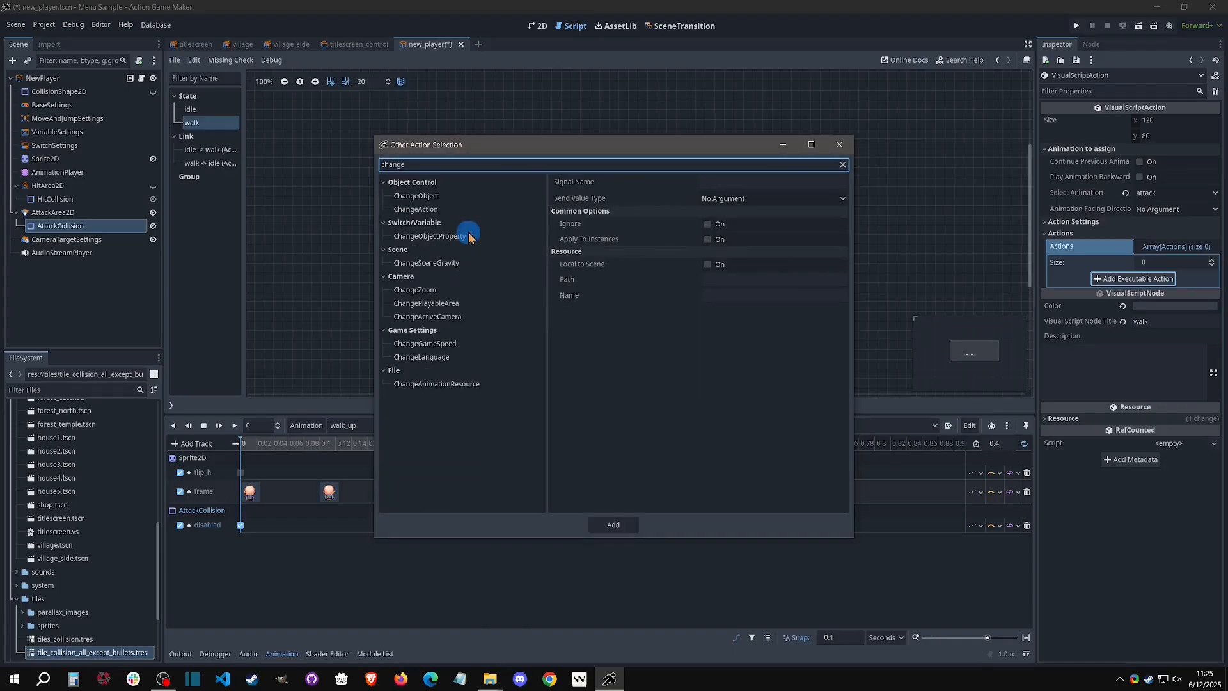
{"action": "left_click", "coordinate": [468, 235]}
- Target the SELF object property disabled on AttackCollision, leave its assigned constant value off, and add the action
{"action": "left_click", "coordinate": [742, 194]}
{"action": "left_click", "coordinate": [732, 225]}
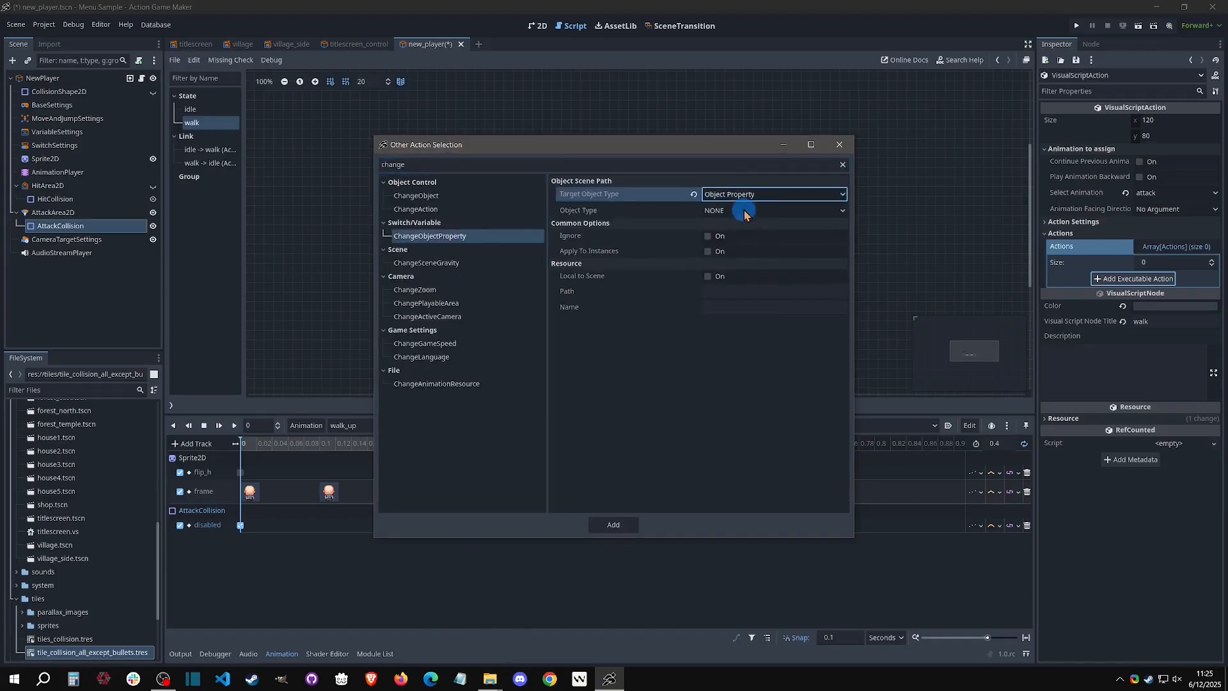
{"action": "left_click", "coordinate": [736, 210]}
{"action": "left_click", "coordinate": [737, 239]}
{"action": "left_click", "coordinate": [737, 227]}
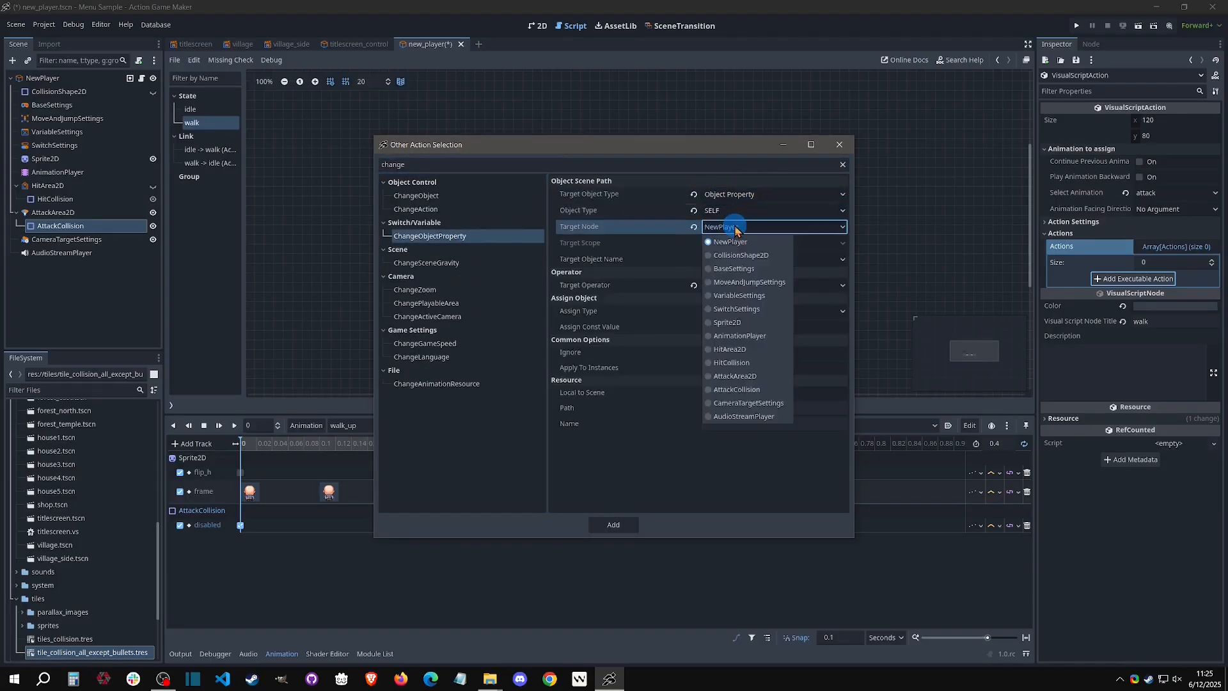
{"action": "left_click", "coordinate": [742, 390]}
{"action": "left_click", "coordinate": [737, 261]}
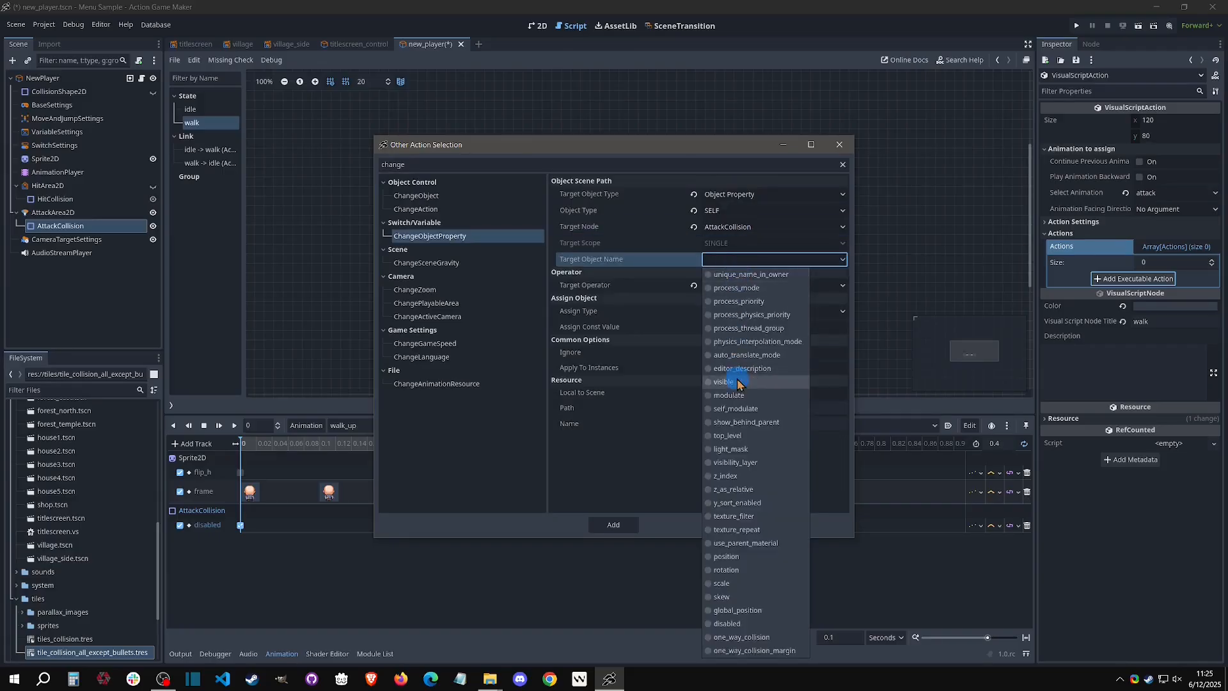
{"action": "left_click", "coordinate": [727, 623]}
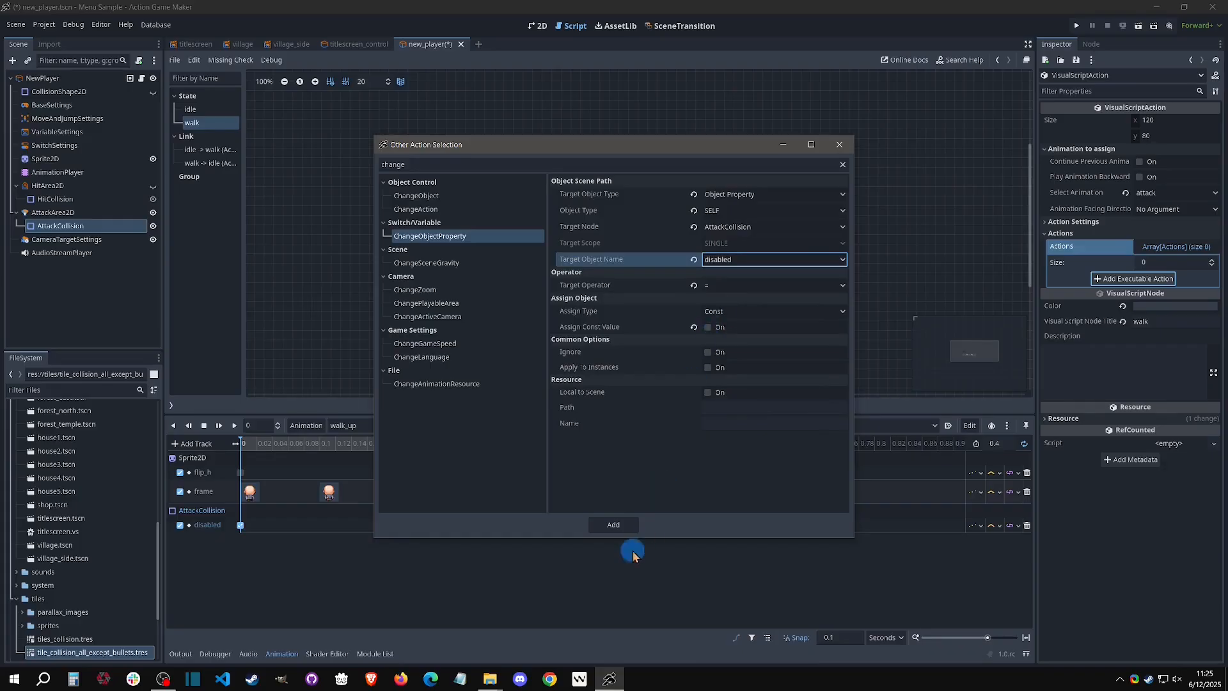
{"action": "left_click", "coordinate": [614, 524]}
- Start a ChangeObjectProperty action for the first idle state, with Object Property as target type and SELF as object type
{"action": "left_click", "coordinate": [451, 306]}
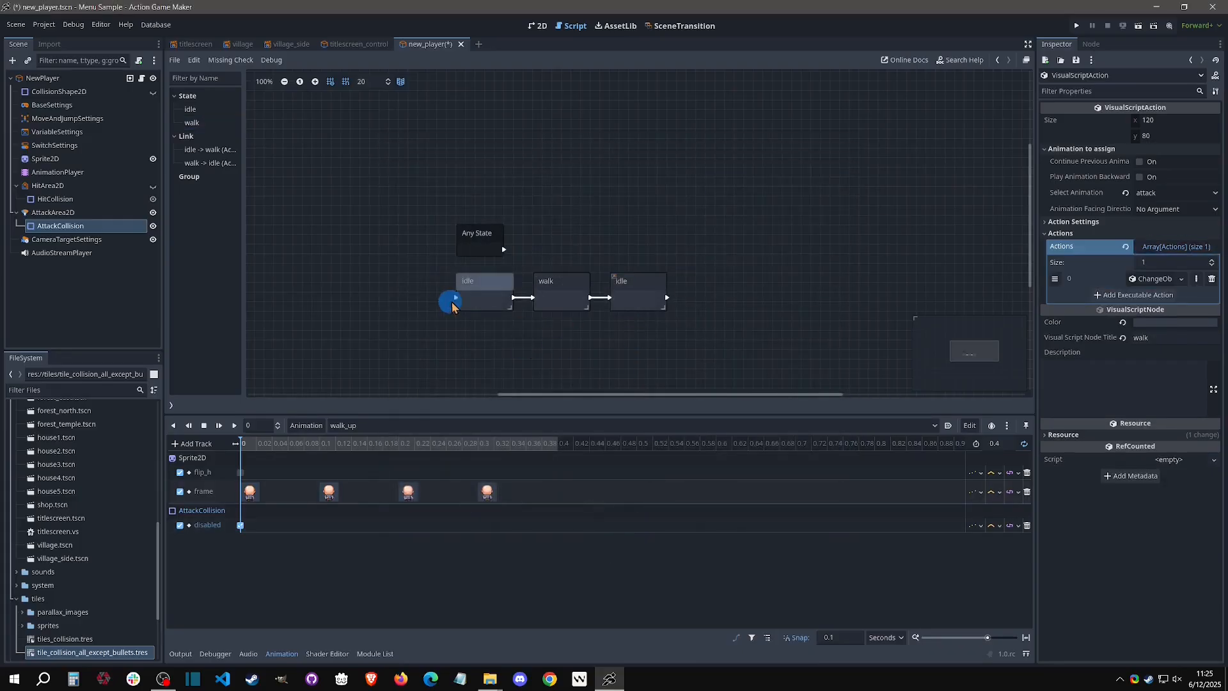
{"action": "left_click", "coordinate": [1151, 247]}
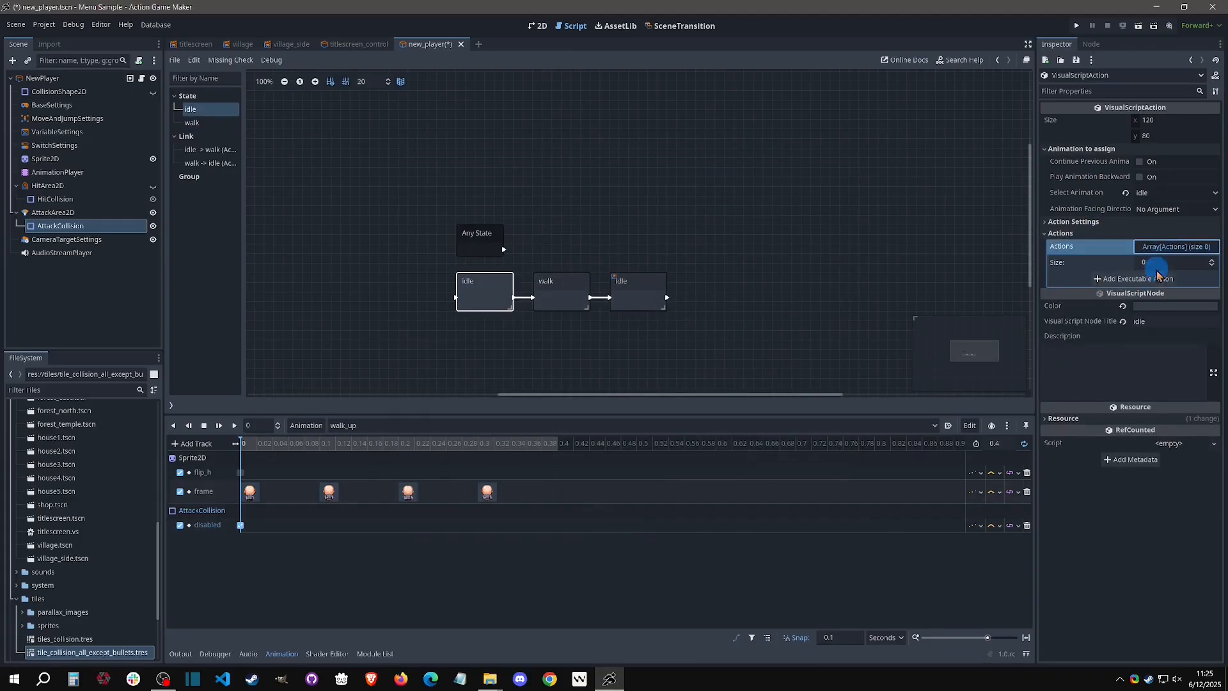
{"action": "left_click", "coordinate": [1157, 273]}
{"action": "left_click", "coordinate": [766, 194]}
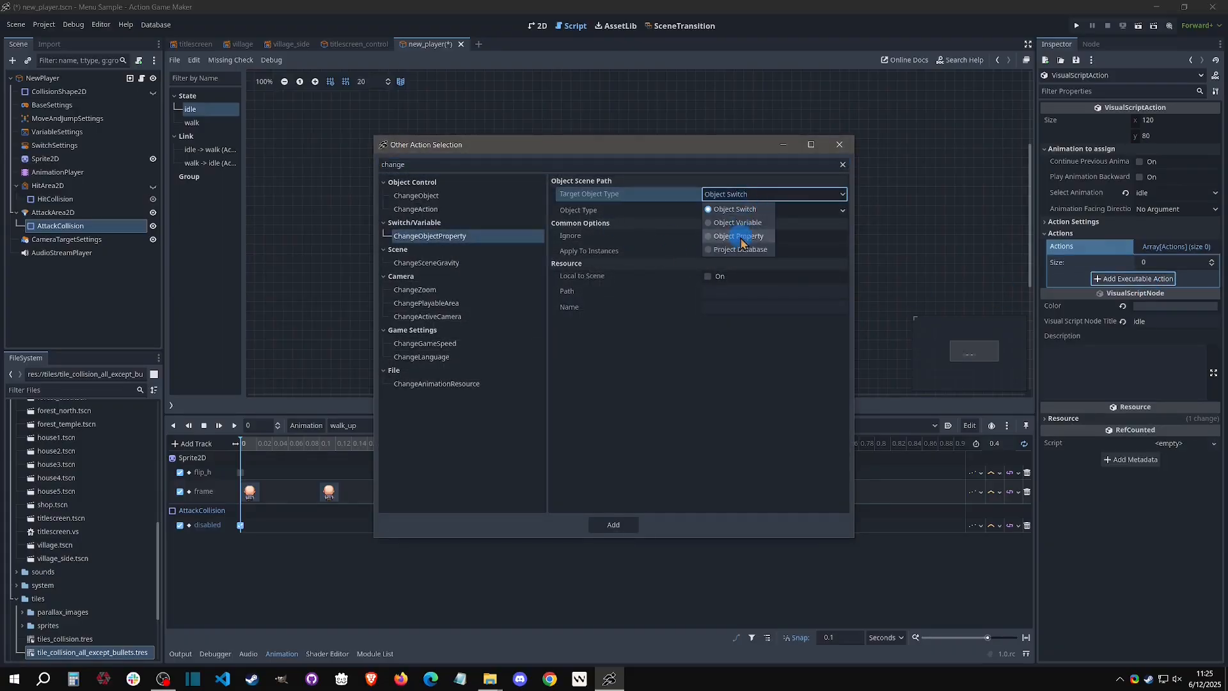
{"action": "left_click", "coordinate": [739, 236]}
{"action": "left_click", "coordinate": [767, 210]}
{"action": "left_click", "coordinate": [742, 225]}
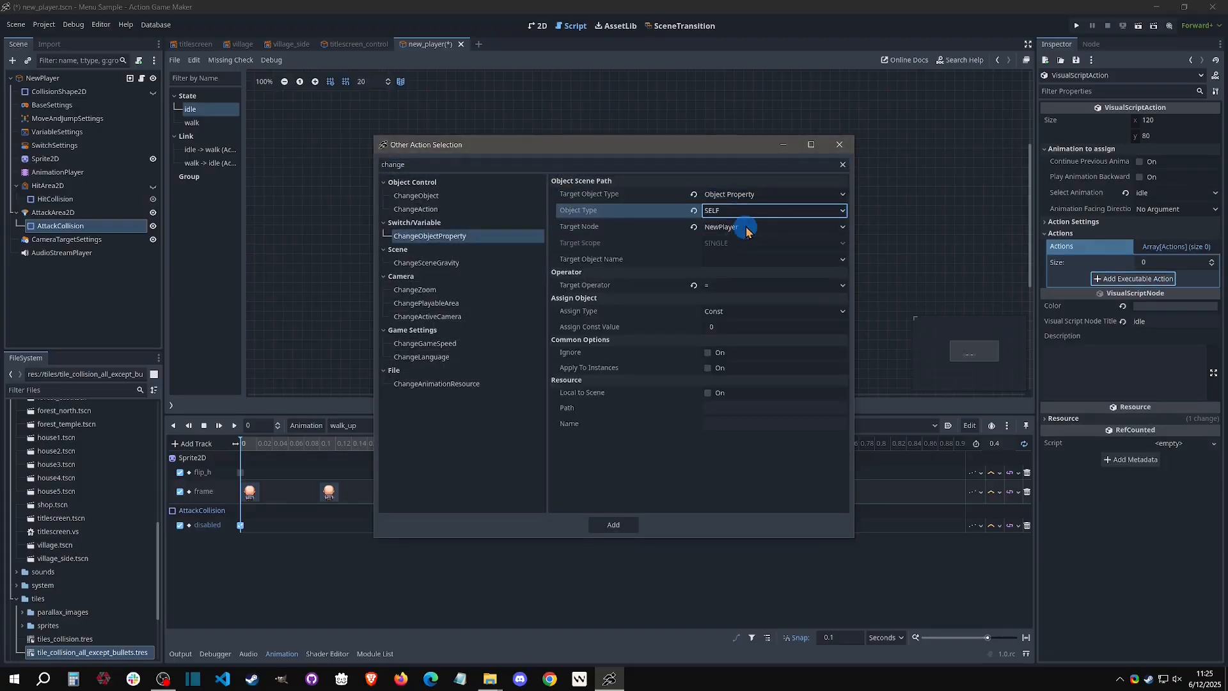
- Set the action's target to AttackCollision's disabled property with the constant value On, and add it to the idle state
{"action": "left_click", "coordinate": [746, 227]}
{"action": "left_click", "coordinate": [739, 384]}
{"action": "left_click", "coordinate": [735, 259]}
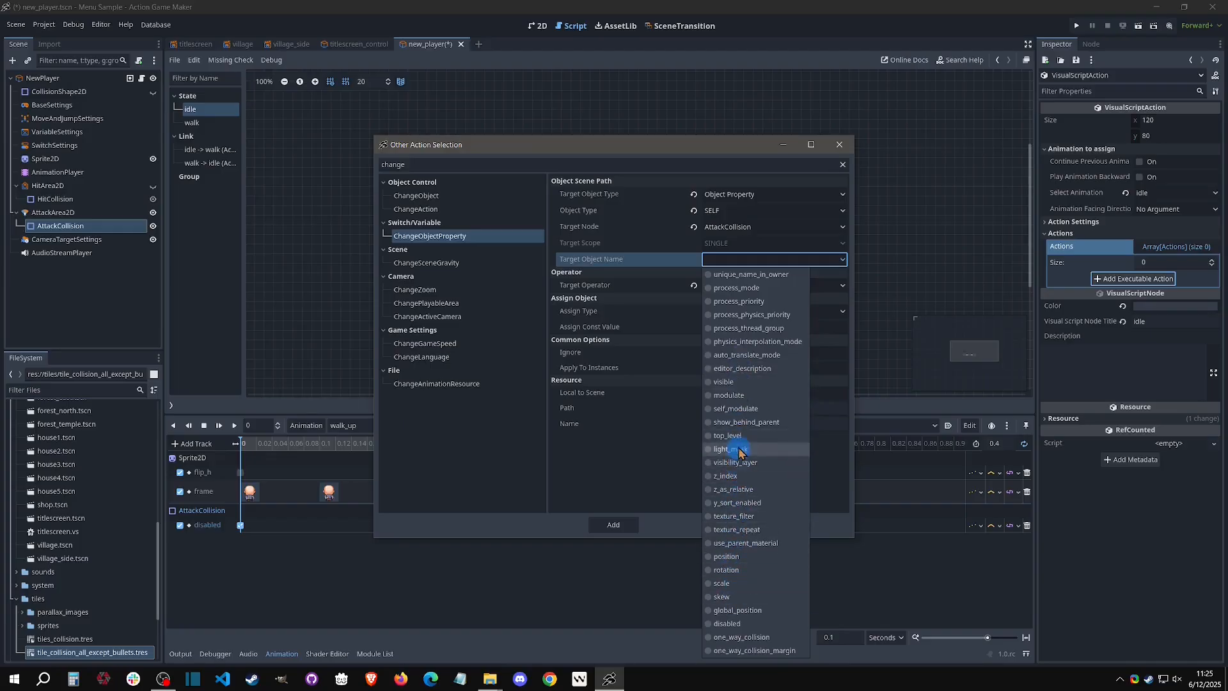
{"action": "left_click", "coordinate": [727, 622]}
{"action": "left_click", "coordinate": [708, 328]}
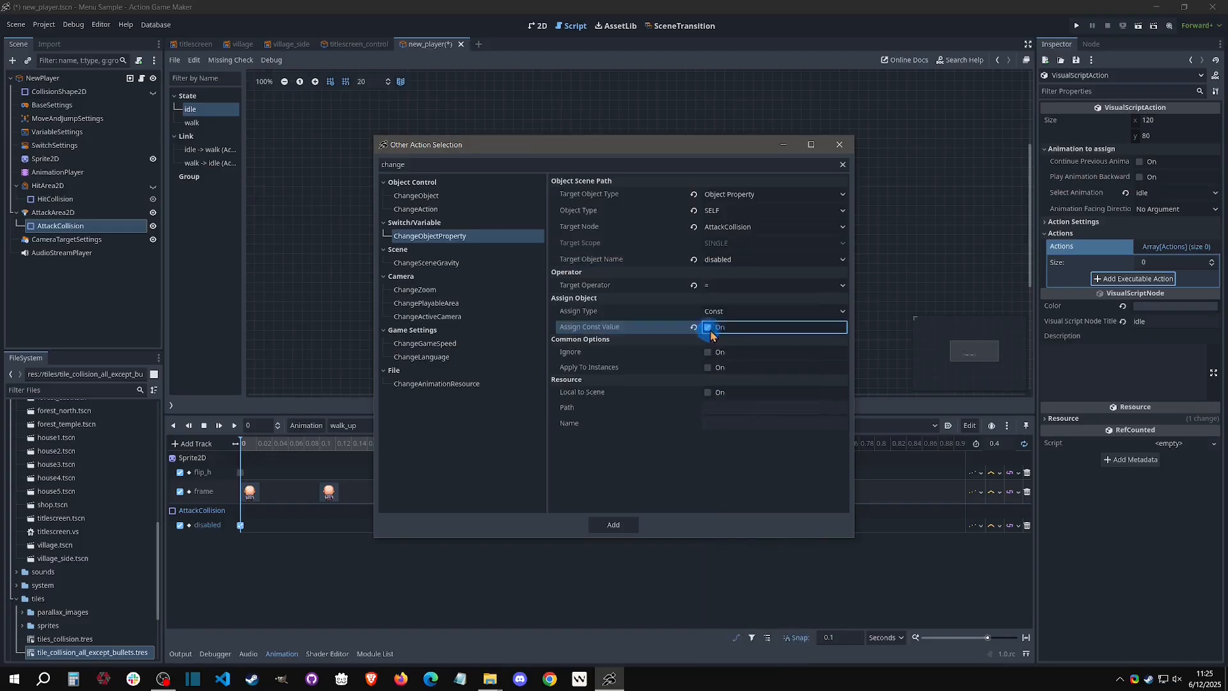
{"action": "left_click", "coordinate": [624, 527]}
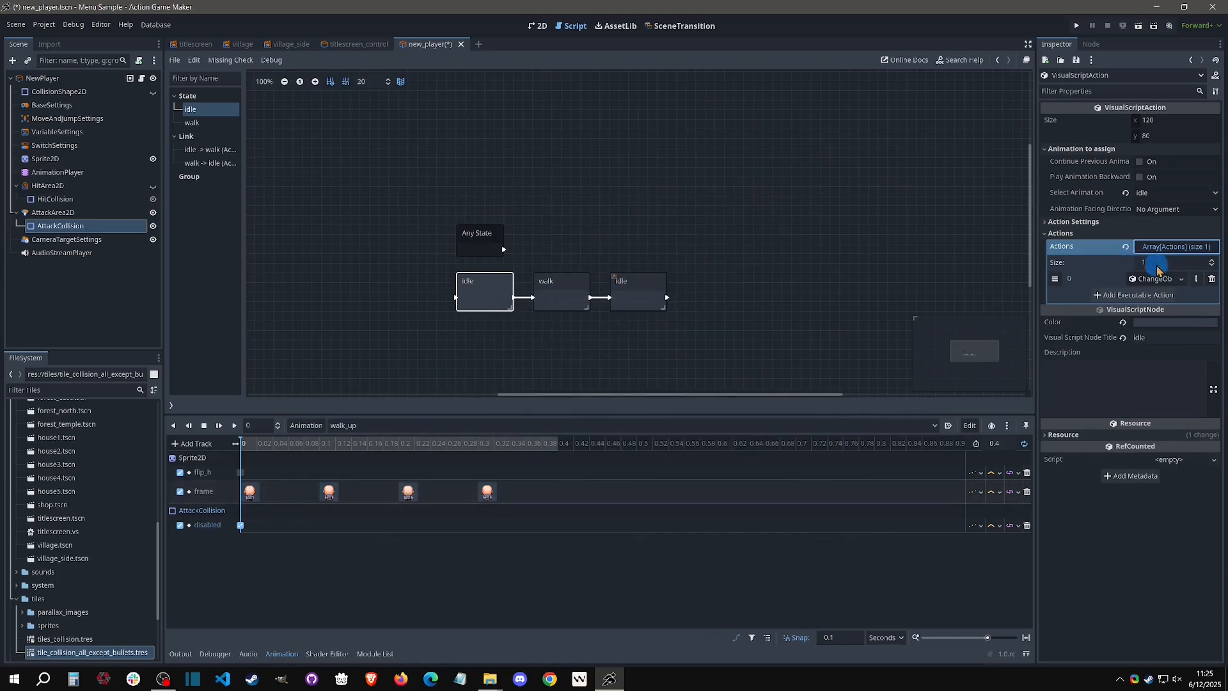
- Review the assigned constant value in the ChangeObjectProperty actions of the idle and walk states
{"action": "left_click", "coordinate": [1197, 279]}
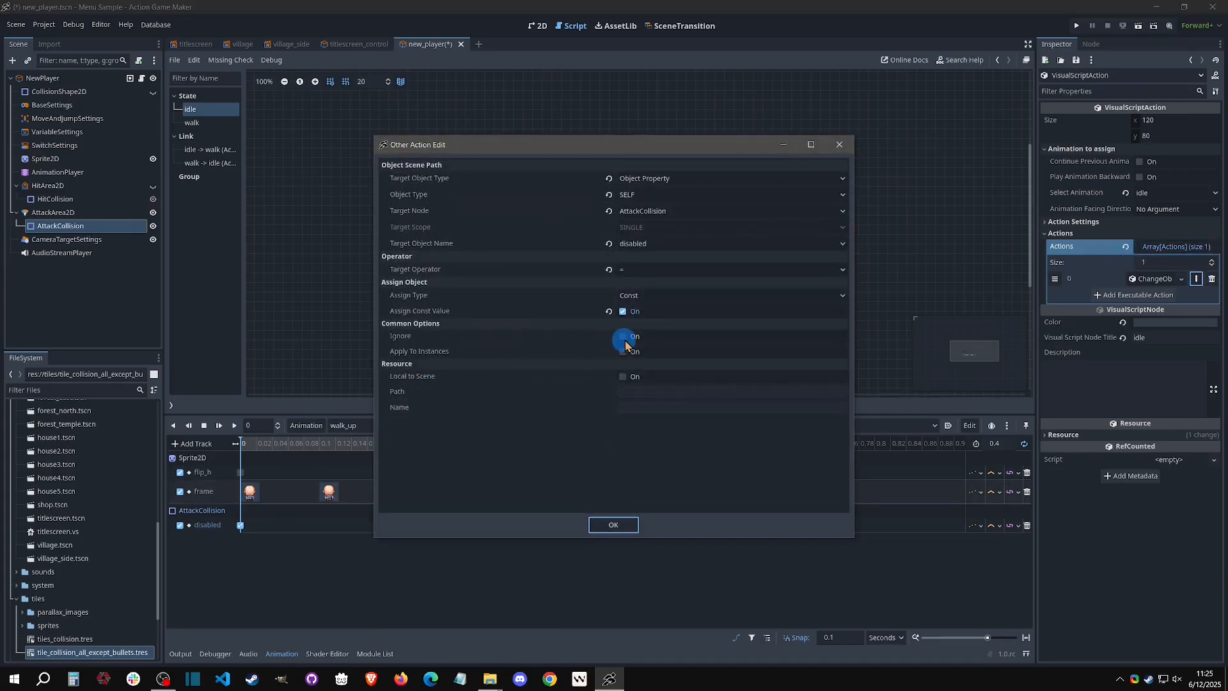
{"action": "left_click", "coordinate": [624, 527]}
{"action": "left_click", "coordinate": [624, 300]}
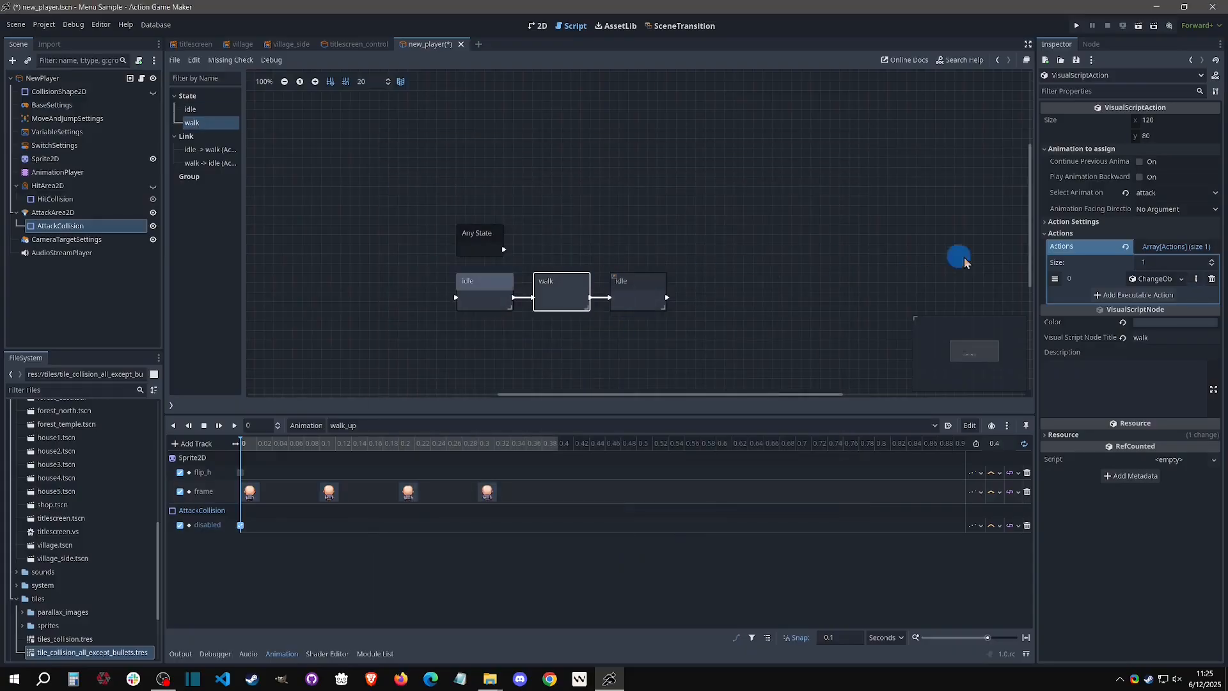
{"action": "left_click", "coordinate": [1195, 278]}
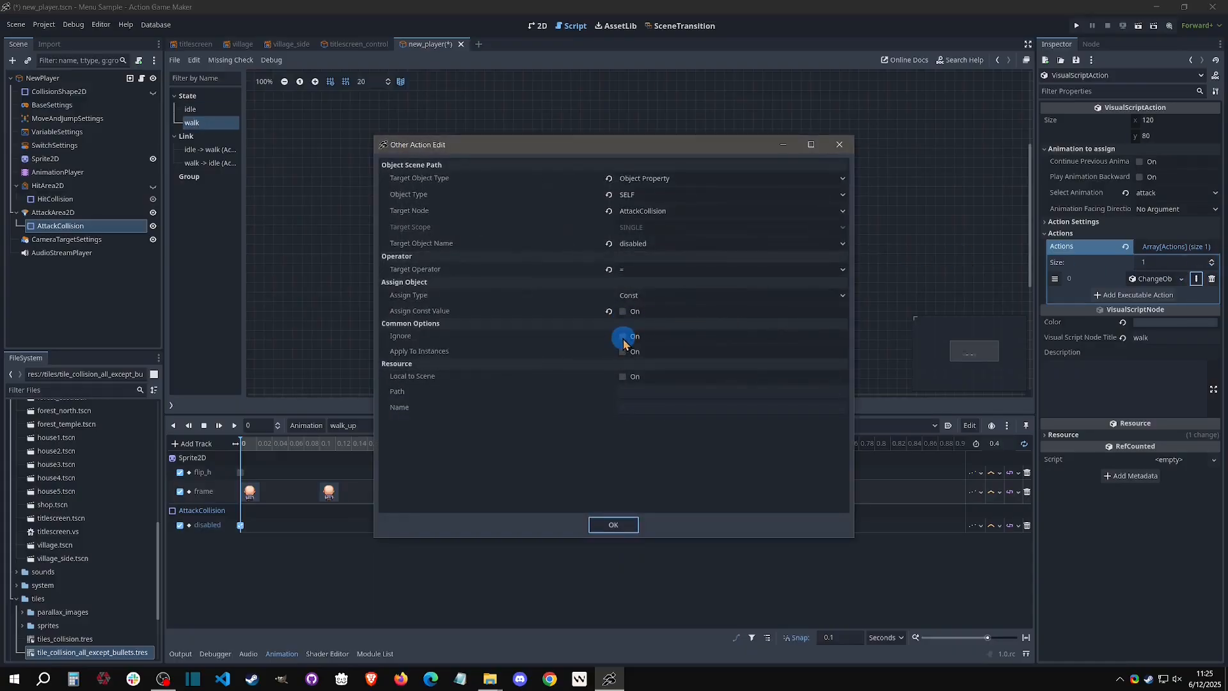
{"action": "left_click", "coordinate": [618, 528]}
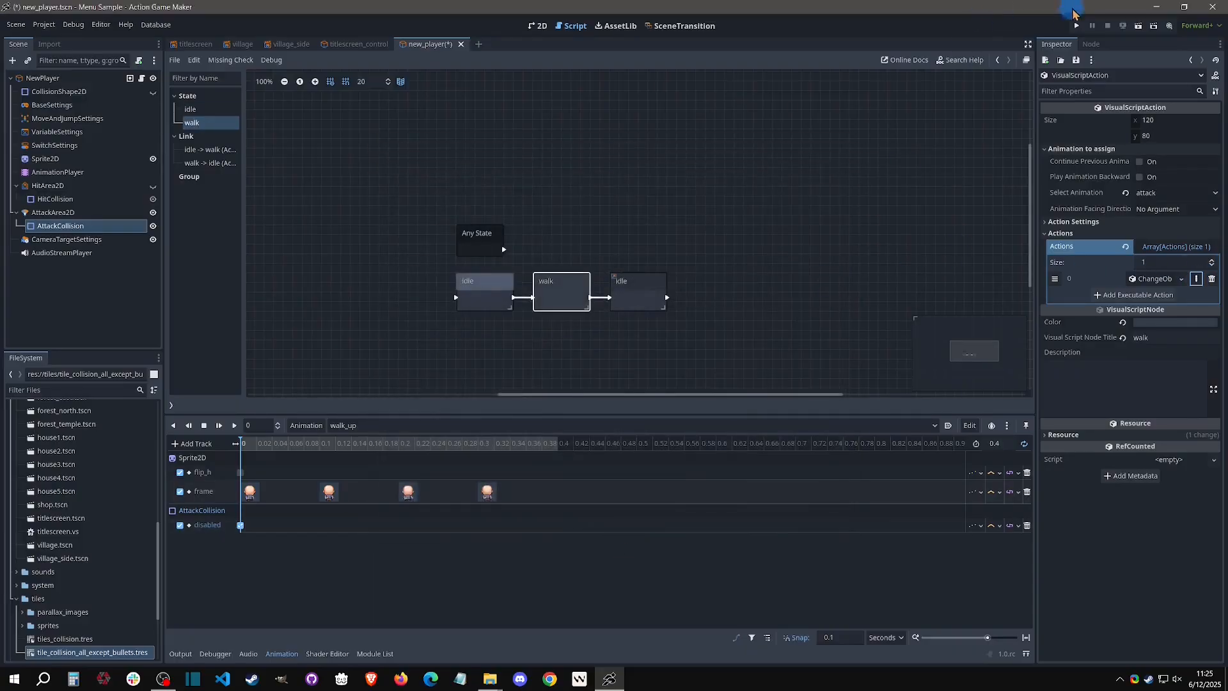
- Run the game and move the character right, up and down to check the attack hitbox
{"action": "left_click", "coordinate": [1076, 25]}
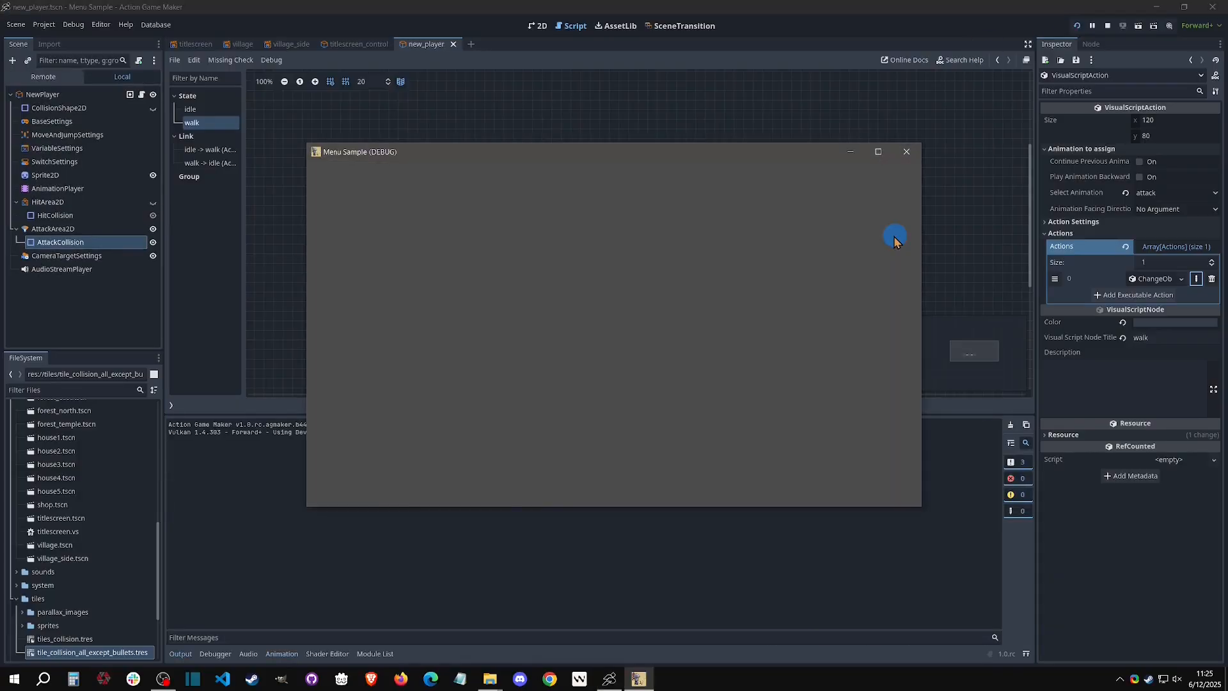
{"action": "key", "text": "Right"}
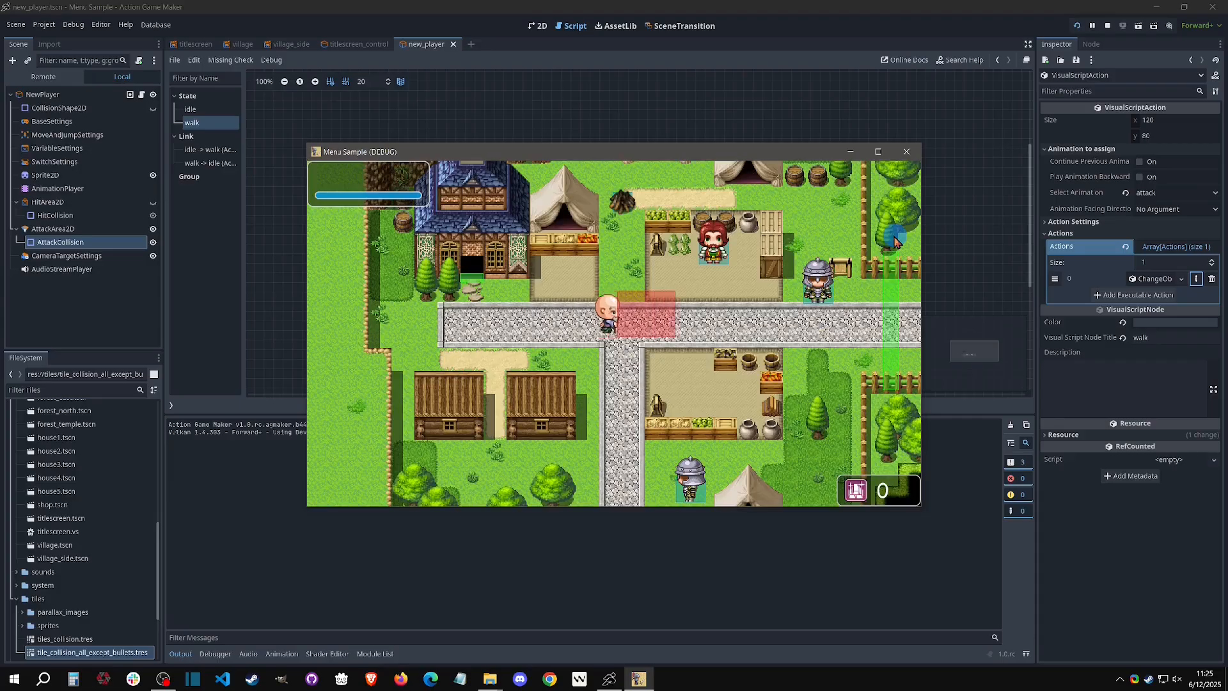
{"action": "key", "text": "Up"}
{"action": "key", "text": "Down"}
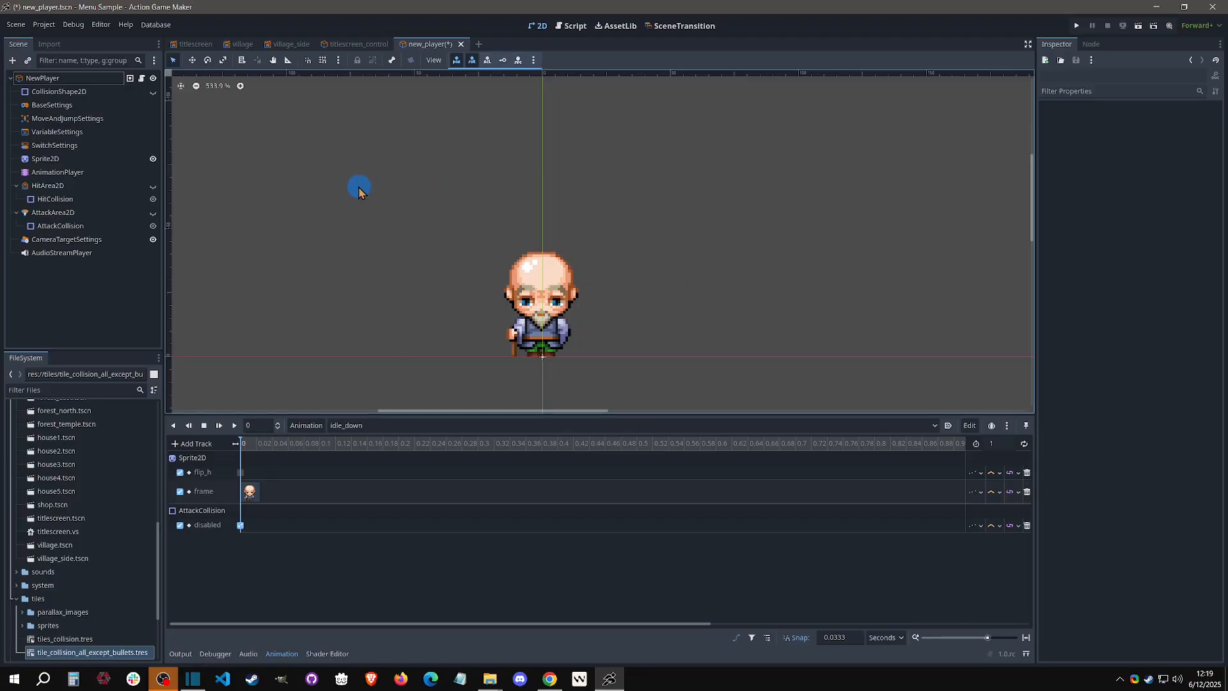
- Try out NewPlayer's Modulate color in its Visibility properties and reset its Material to empty
{"action": "left_click", "coordinate": [76, 79]}
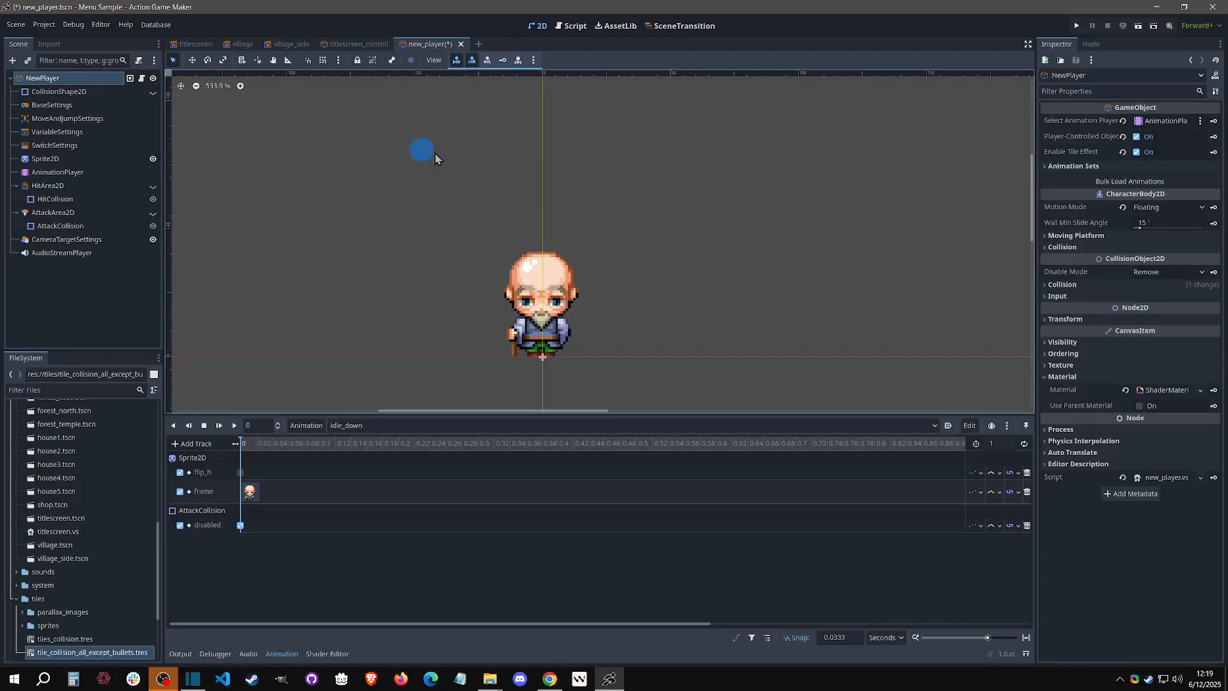
{"action": "left_click", "coordinate": [1088, 342]}
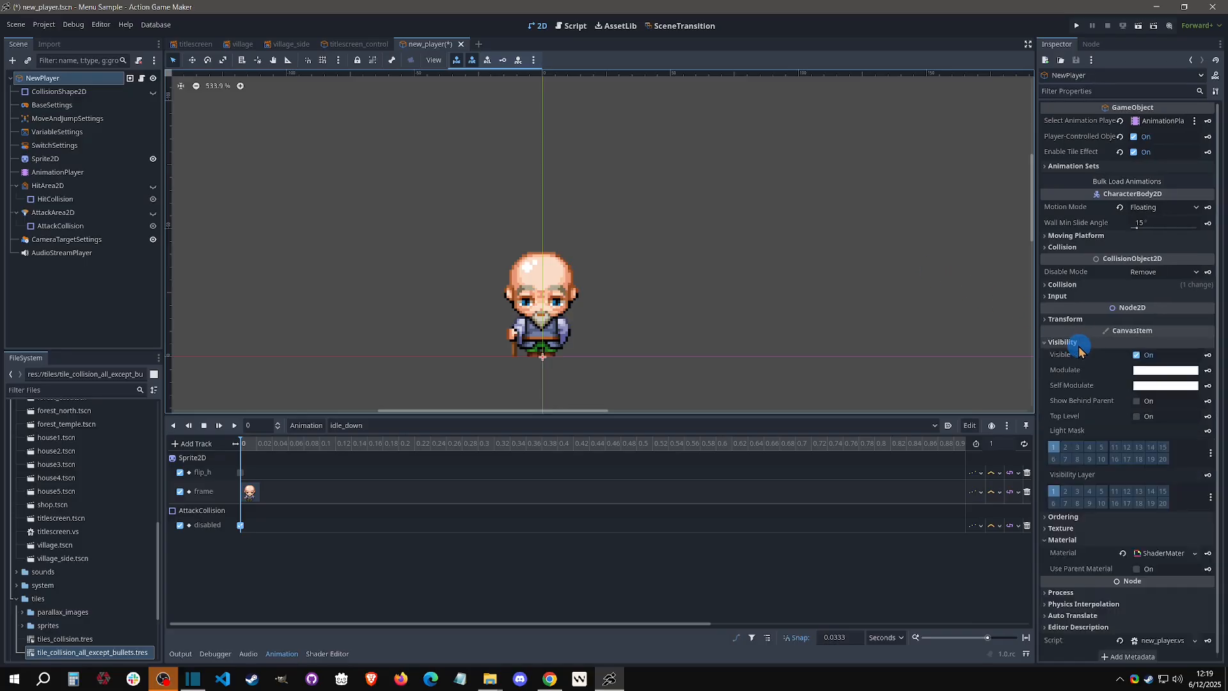
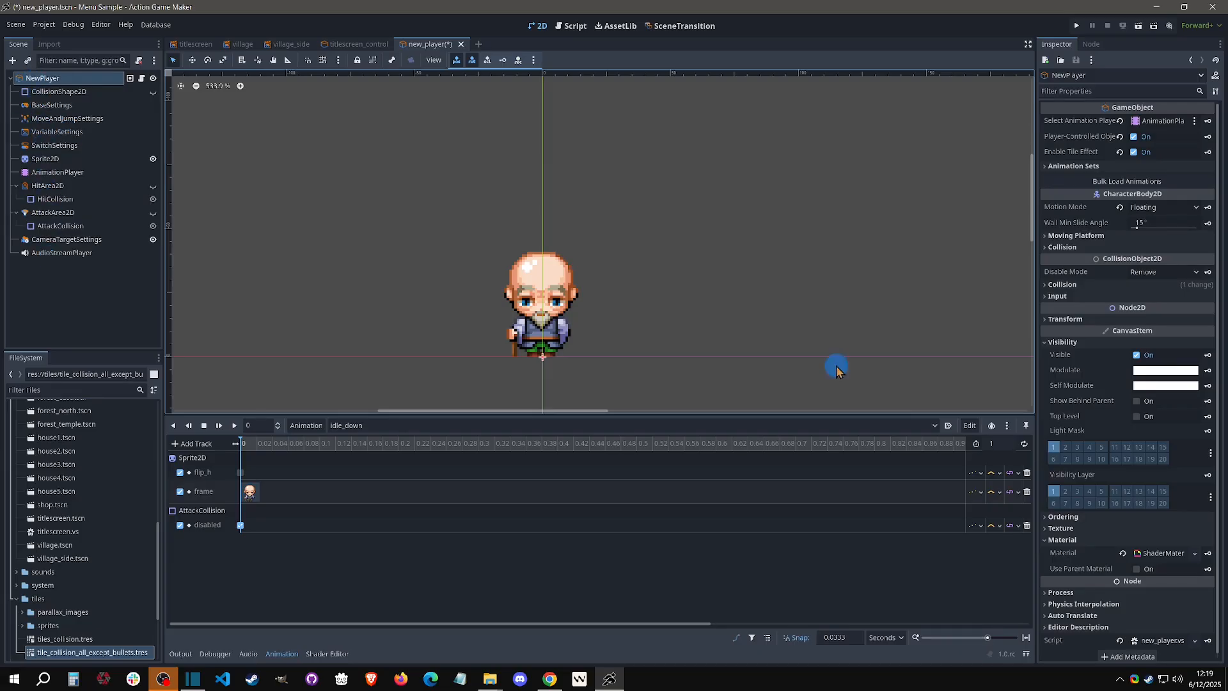
{"action": "mouse_move", "coordinate": [1173, 378]}
{"action": "left_click", "coordinate": [1170, 370]}
{"action": "left_click_drag", "start_coordinate": [1164, 552], "coordinate": [1209, 541]}
{"action": "left_click", "coordinate": [1162, 371]}
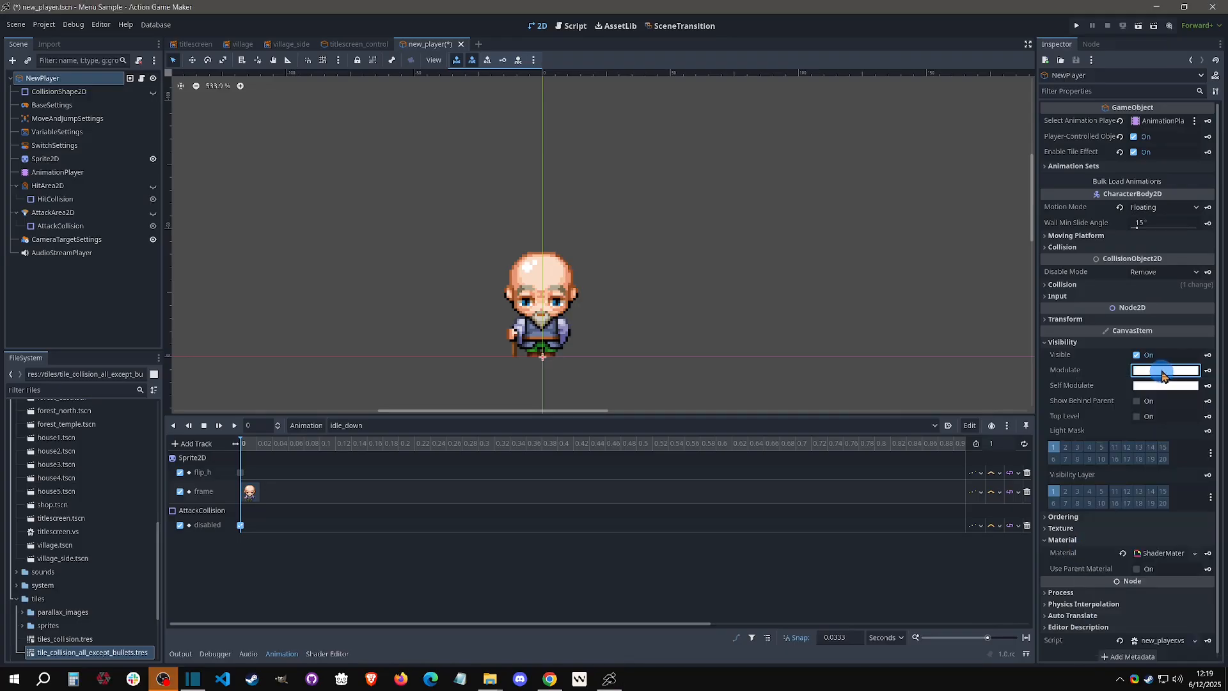
{"action": "left_click", "coordinate": [1122, 553]}
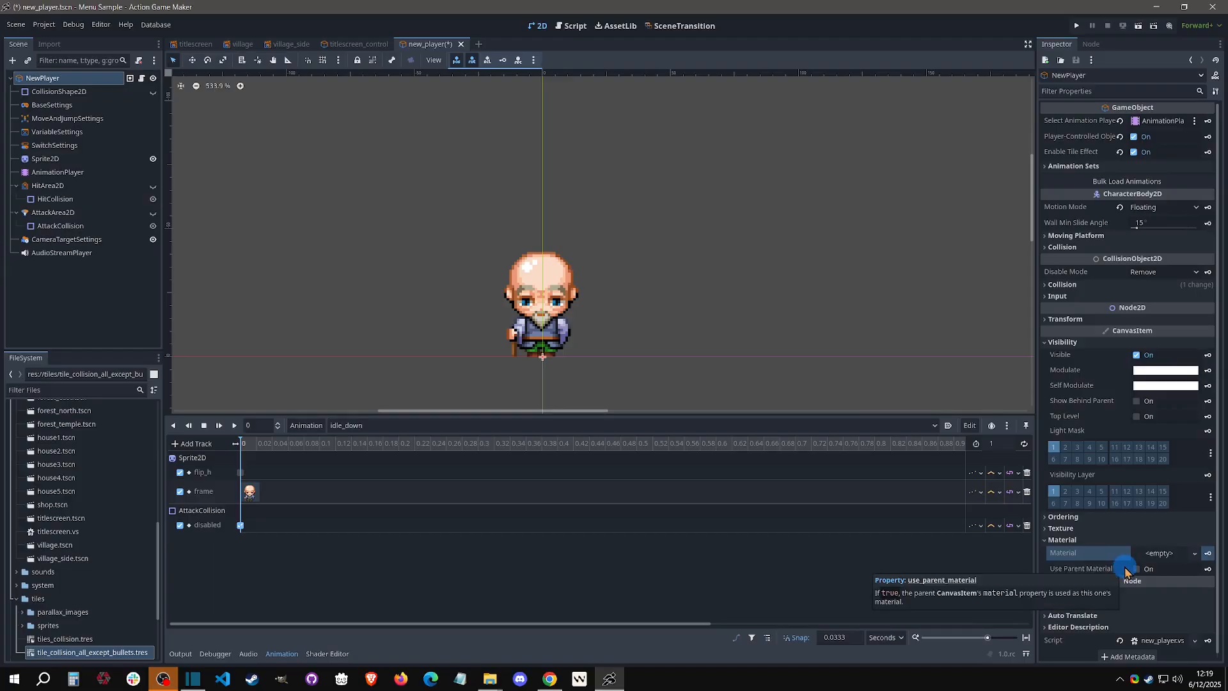
- Inspect the RGB channels of NewPlayer's Modulate color and its Transform properties
{"action": "left_click", "coordinate": [1148, 371]}
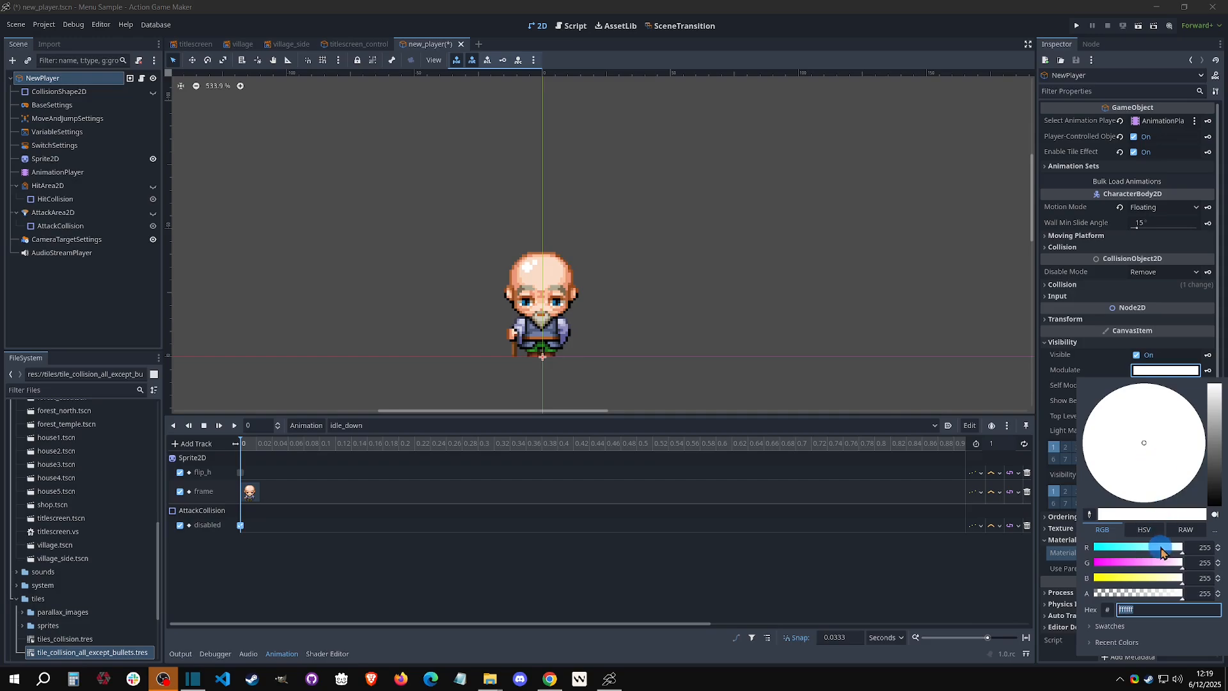
{"action": "left_click_drag", "start_coordinate": [1163, 551], "coordinate": [1220, 549]}
{"action": "left_click", "coordinate": [977, 345]}
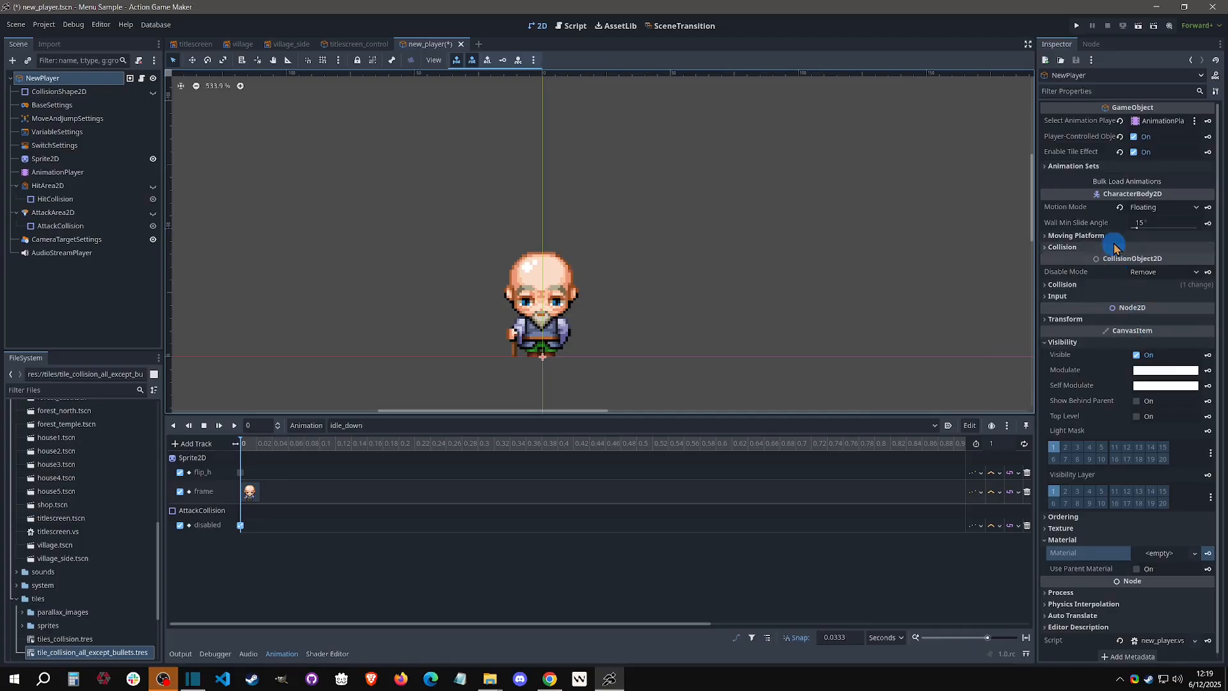
{"action": "left_click", "coordinate": [1077, 318]}
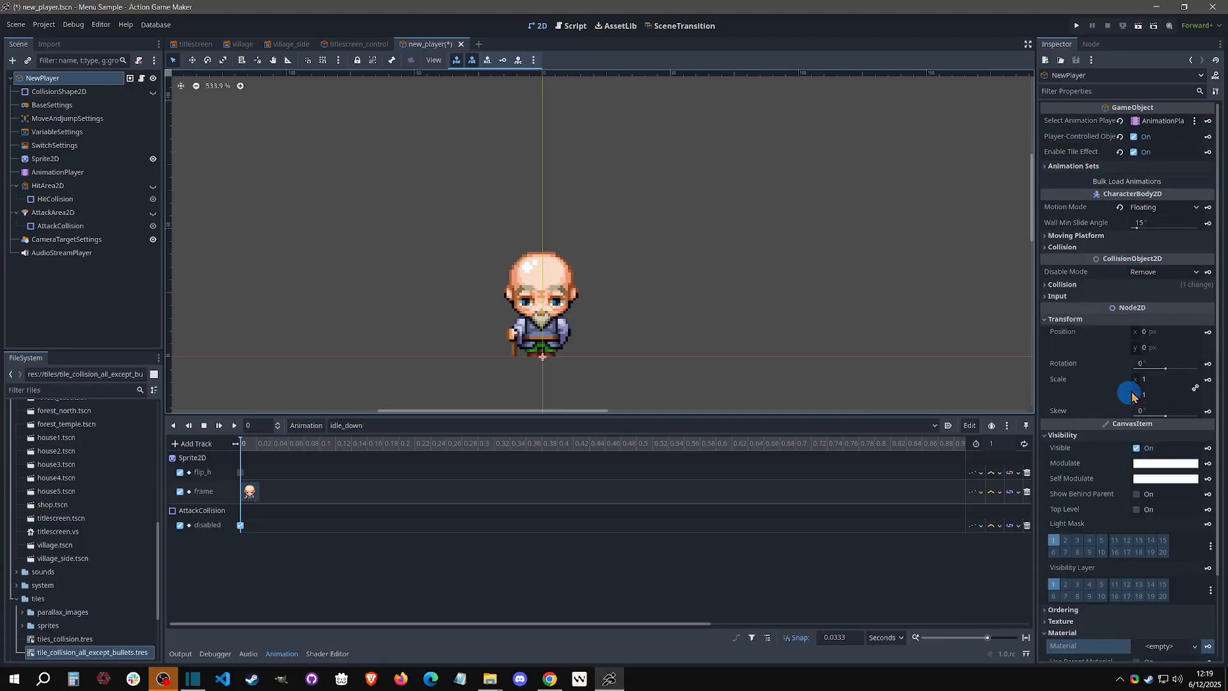
{"action": "left_click", "coordinate": [1096, 319]}
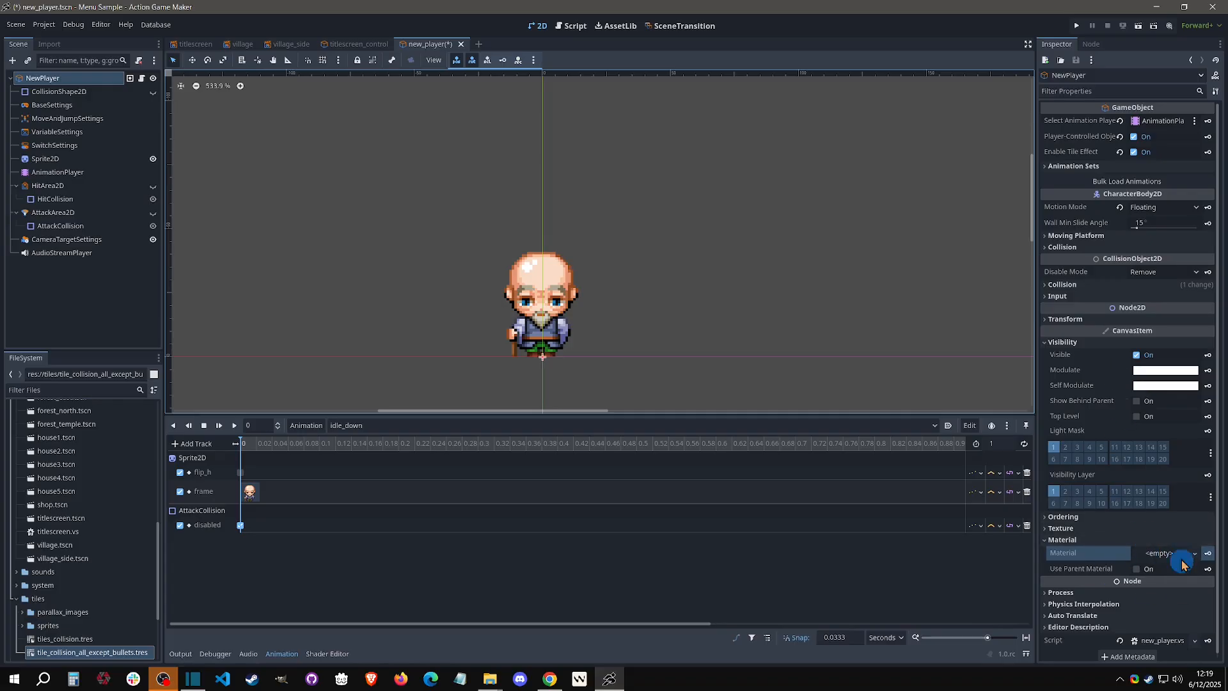
- Try tinting NewPlayer cyan by lowering Modulate's red channel to 0, and return the color to white
{"action": "left_click", "coordinate": [1156, 371]}
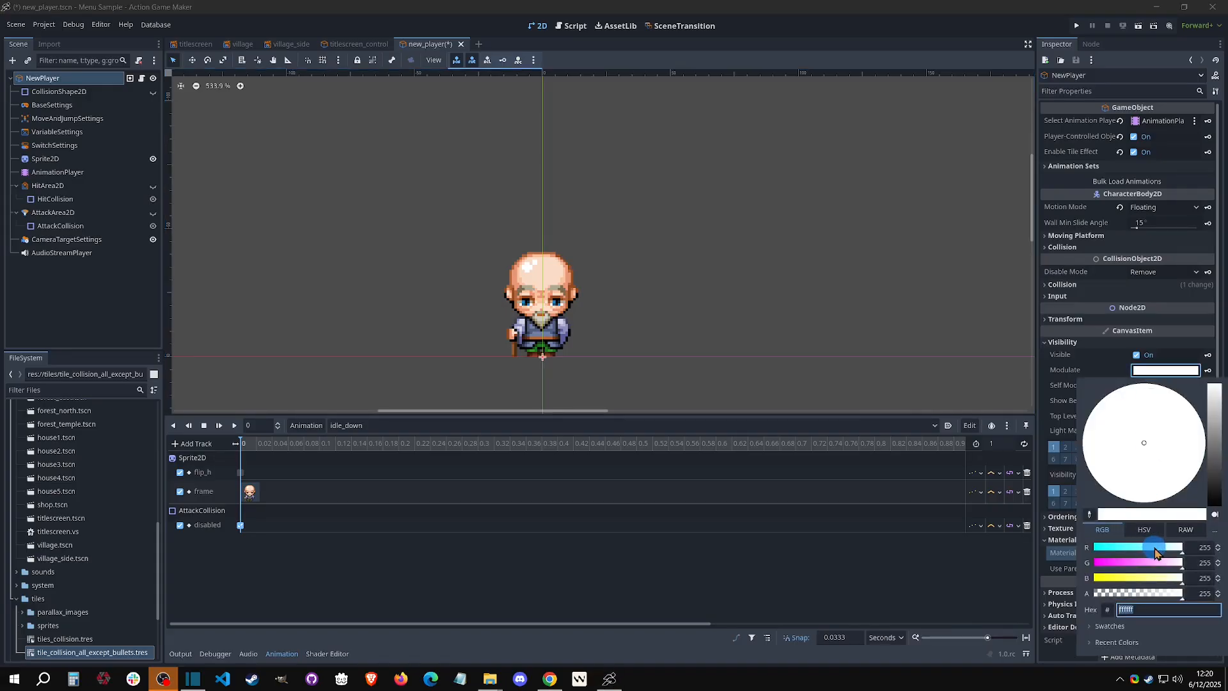
{"action": "left_click_drag", "start_coordinate": [1168, 552], "coordinate": [1058, 555]}
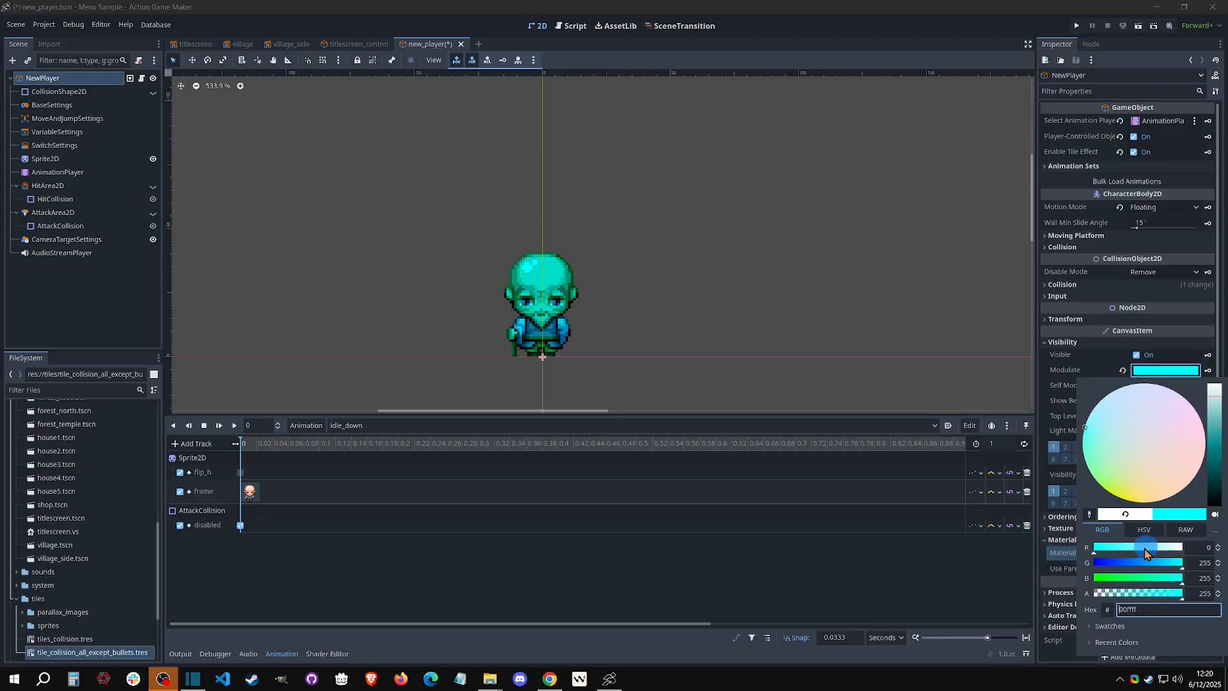
{"action": "left_click_drag", "start_coordinate": [1145, 554], "coordinate": [1203, 550]}
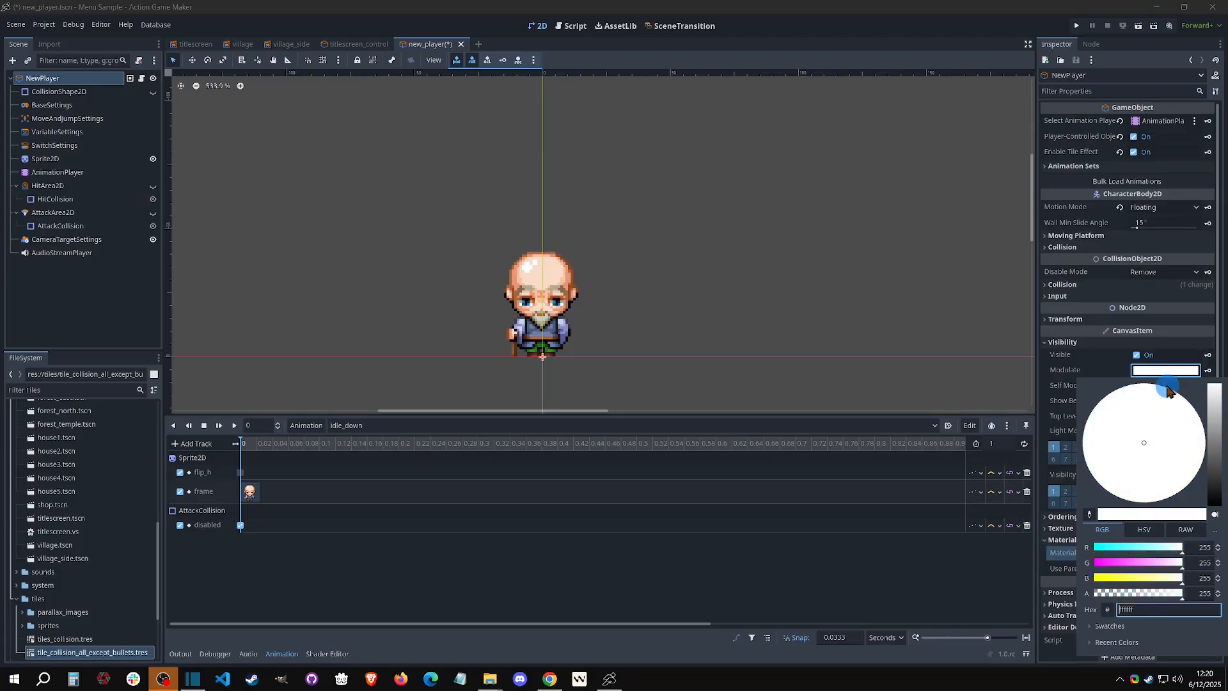
{"action": "left_click_drag", "start_coordinate": [1106, 562], "coordinate": [1205, 548]}
{"action": "left_click", "coordinate": [1196, 372]}
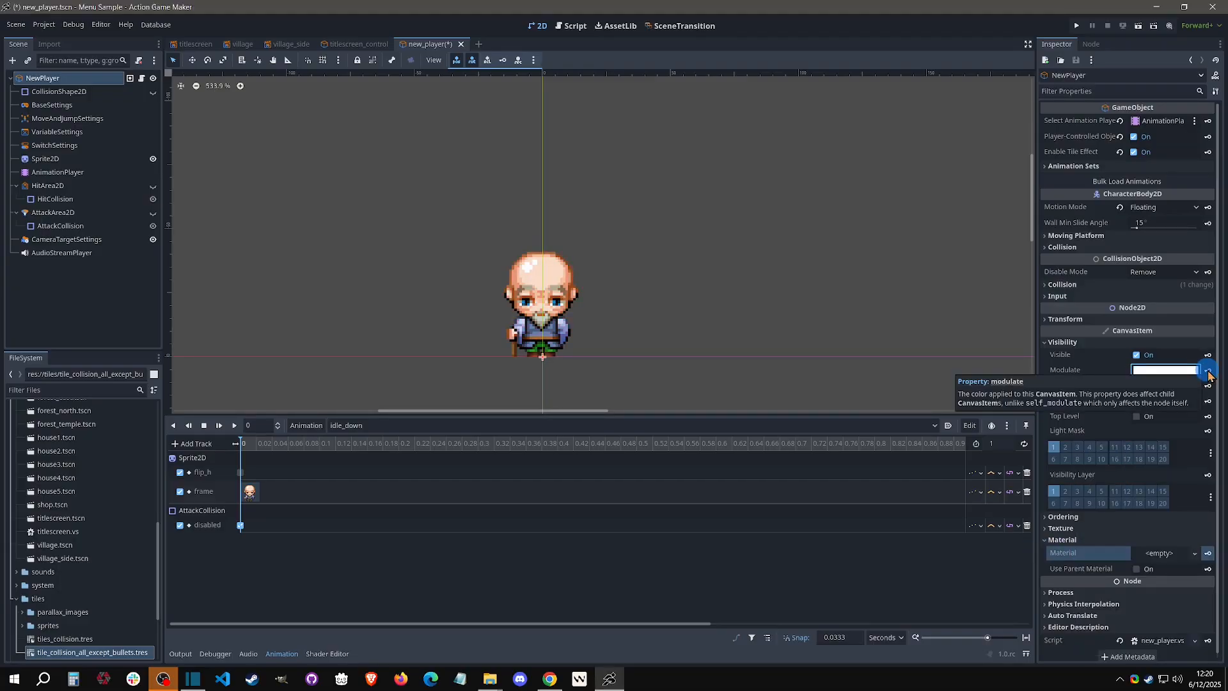
- Key NewPlayer's Modulate property in idle_down as white at 0 s and cyan (00ffff) at 0.4 s
{"action": "left_click", "coordinate": [1207, 371]}
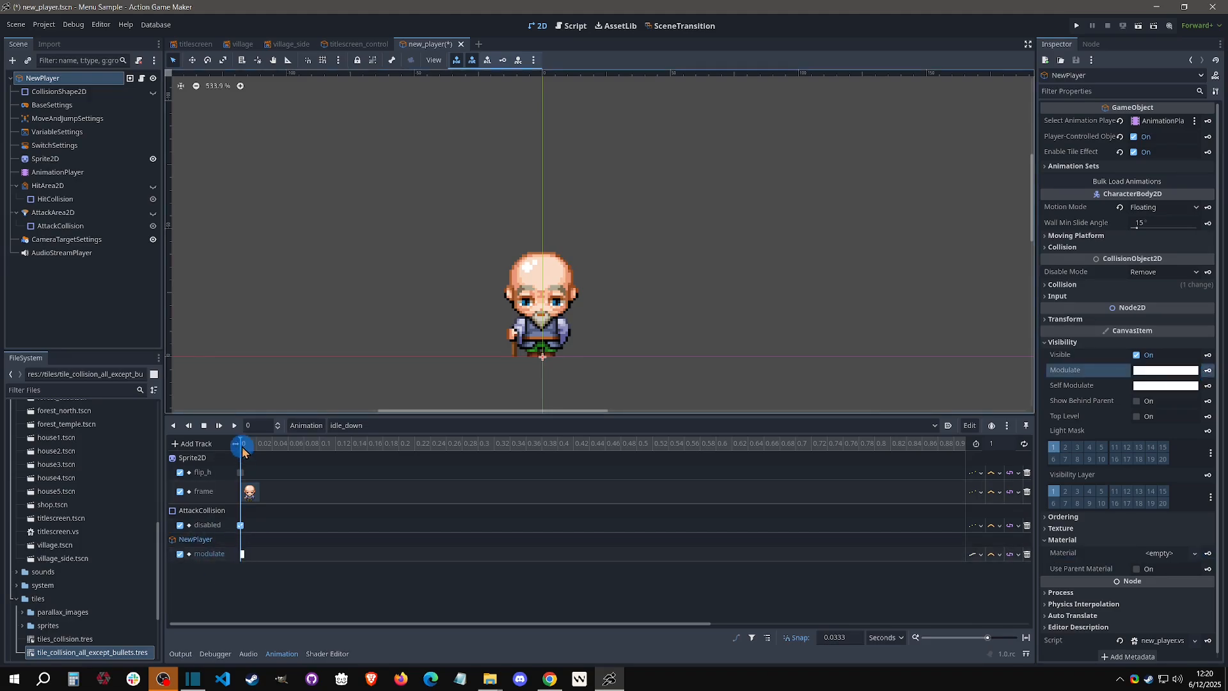
{"action": "left_click_drag", "start_coordinate": [243, 451], "coordinate": [488, 451]}
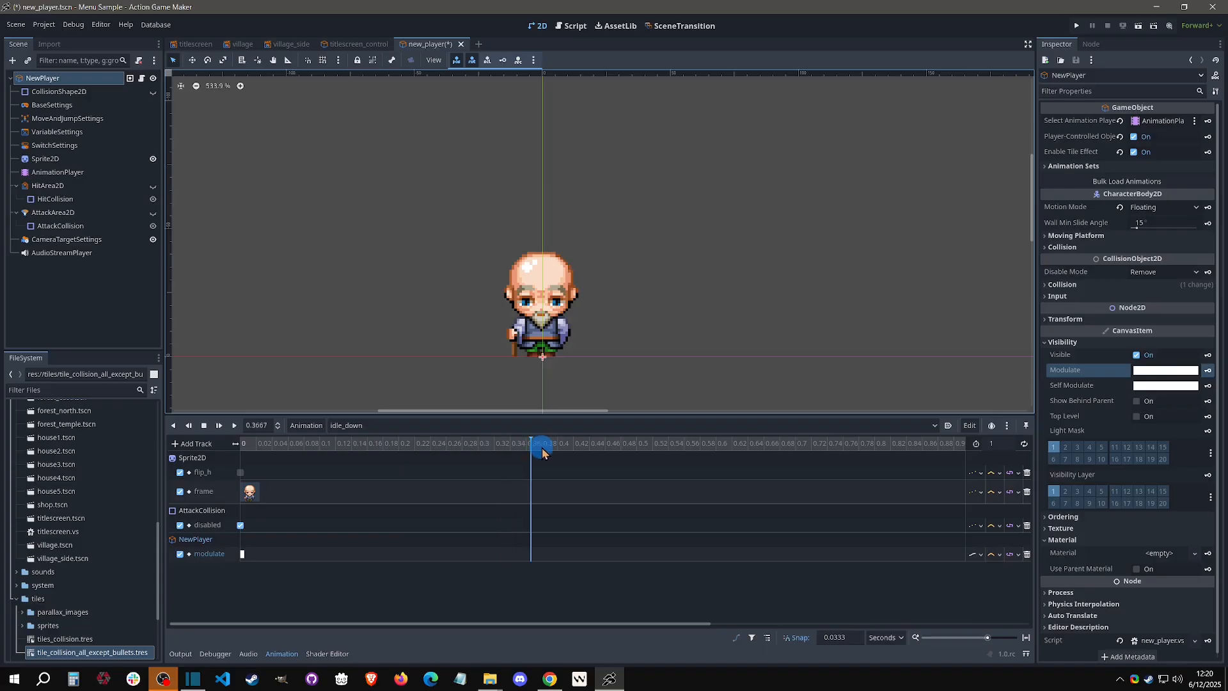
{"action": "left_click", "coordinate": [1160, 370]}
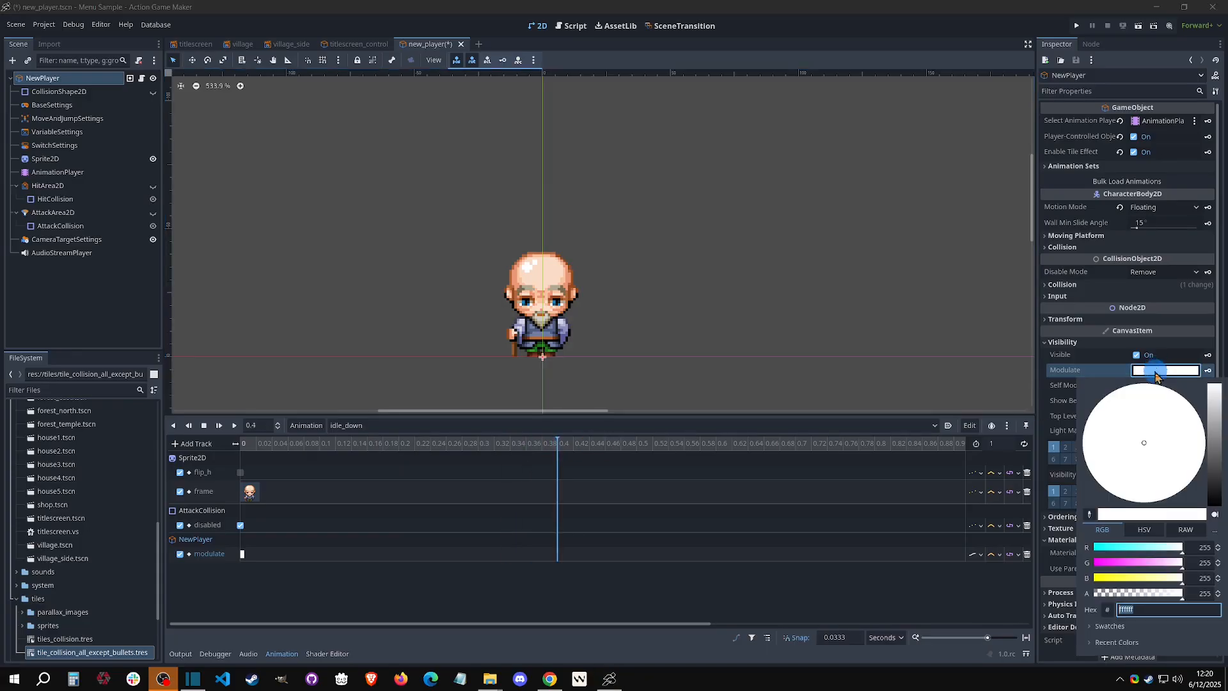
{"action": "left_click", "coordinate": [1142, 547]}
{"action": "left_click_drag", "start_coordinate": [1142, 550], "coordinate": [1042, 555]}
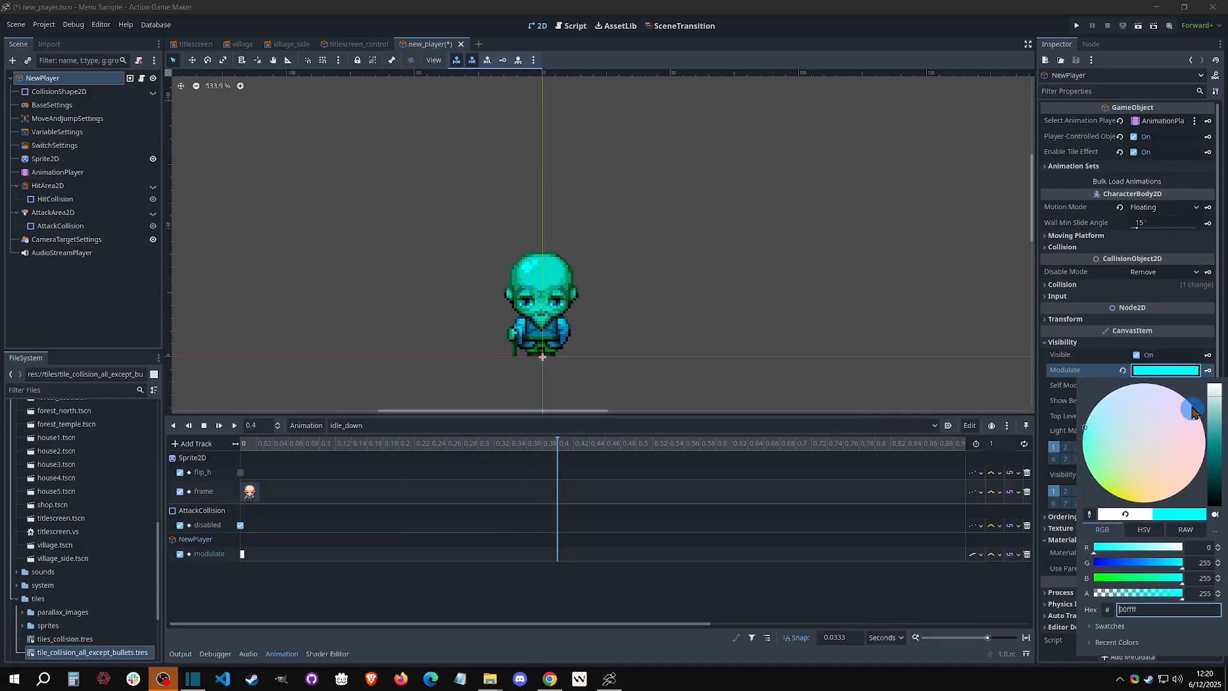
{"action": "left_click", "coordinate": [1207, 373]}
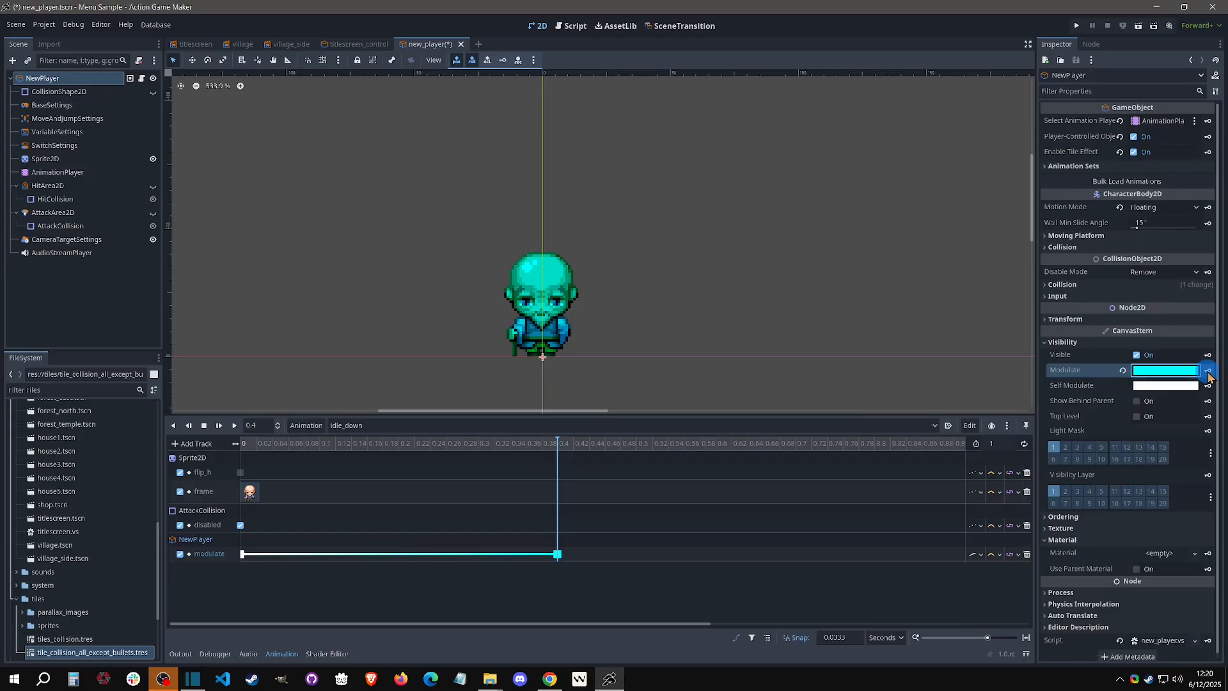
- Play the idle_down animation from the start to preview the color transition, and rewind it
{"action": "left_click_drag", "start_coordinate": [629, 449], "coordinate": [741, 442]}
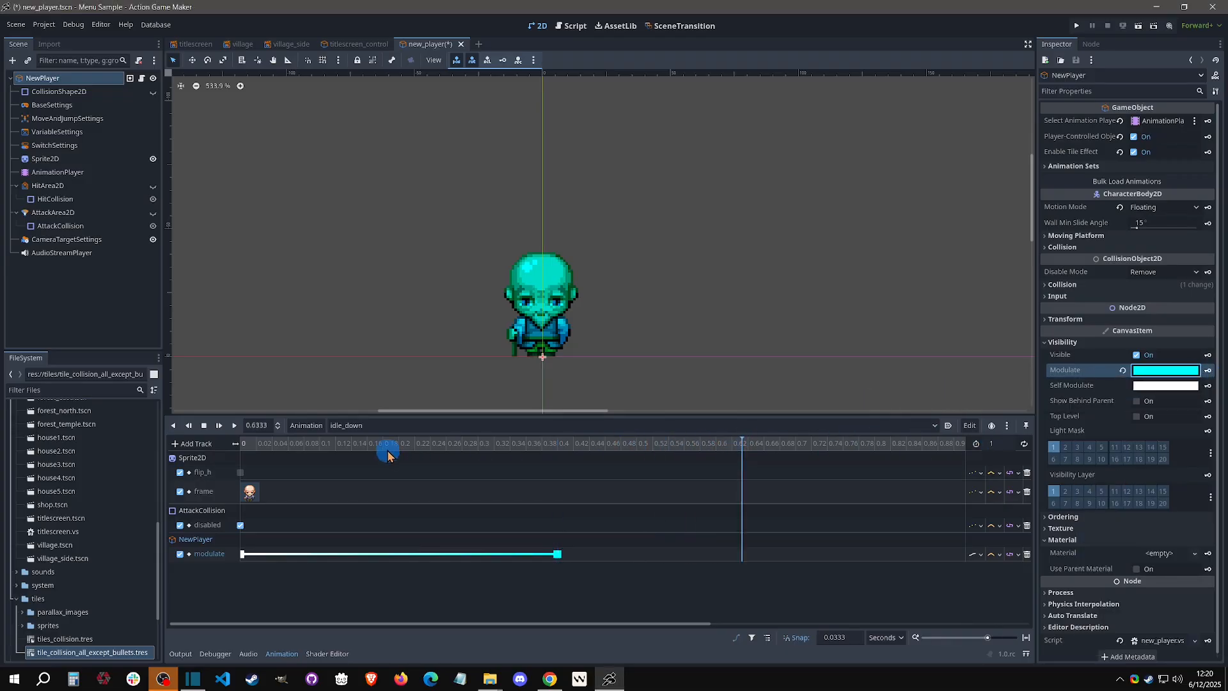
{"action": "scroll", "coordinate": [575, 482], "scroll_direction": "down", "scroll_amount": 2, "text": "ctrl"}
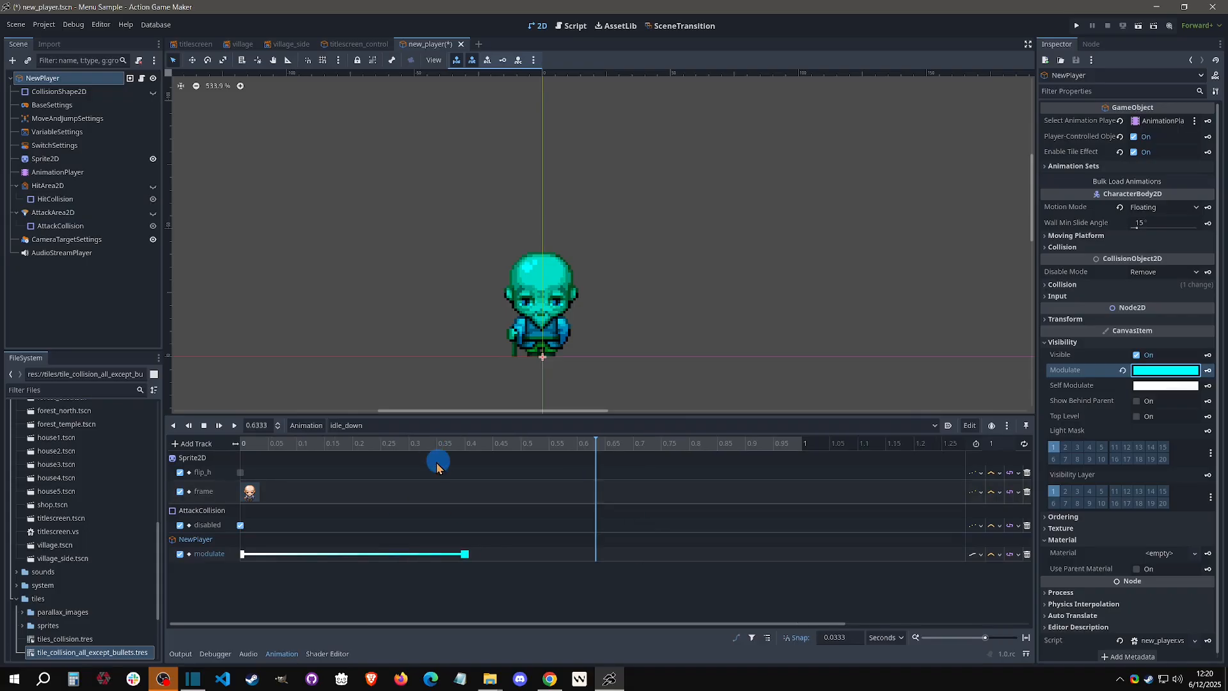
{"action": "left_click", "coordinate": [204, 426]}
{"action": "left_click", "coordinate": [251, 401]}
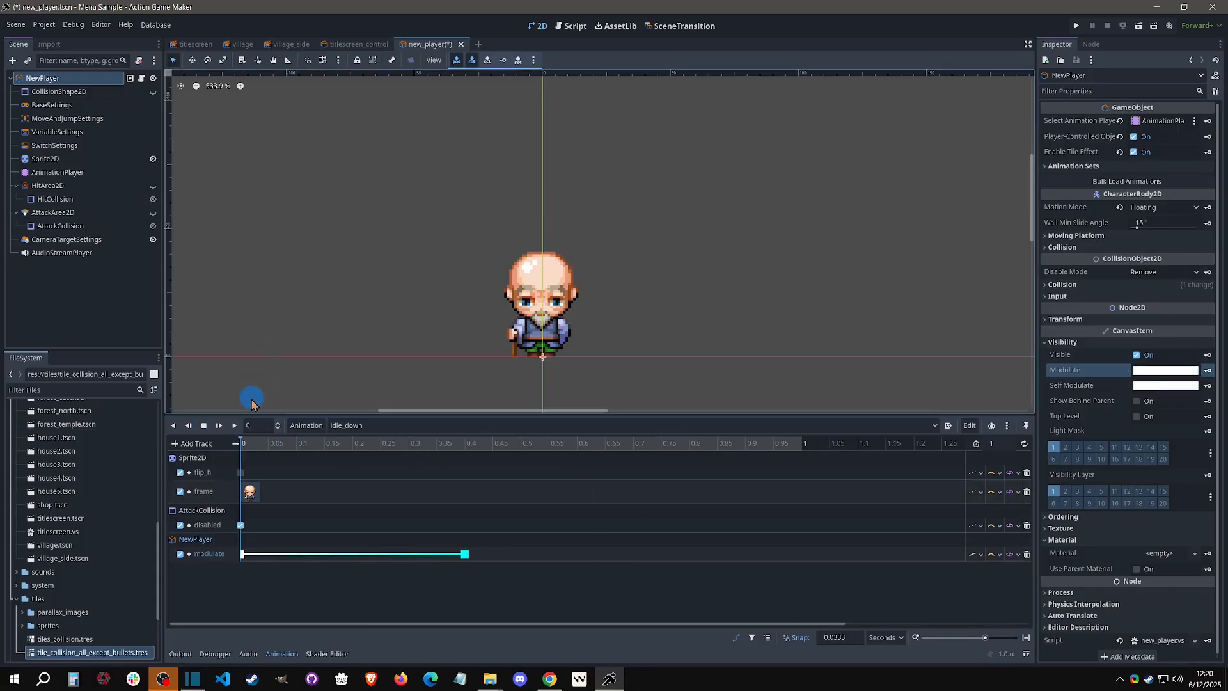
{"action": "left_click", "coordinate": [235, 425]}
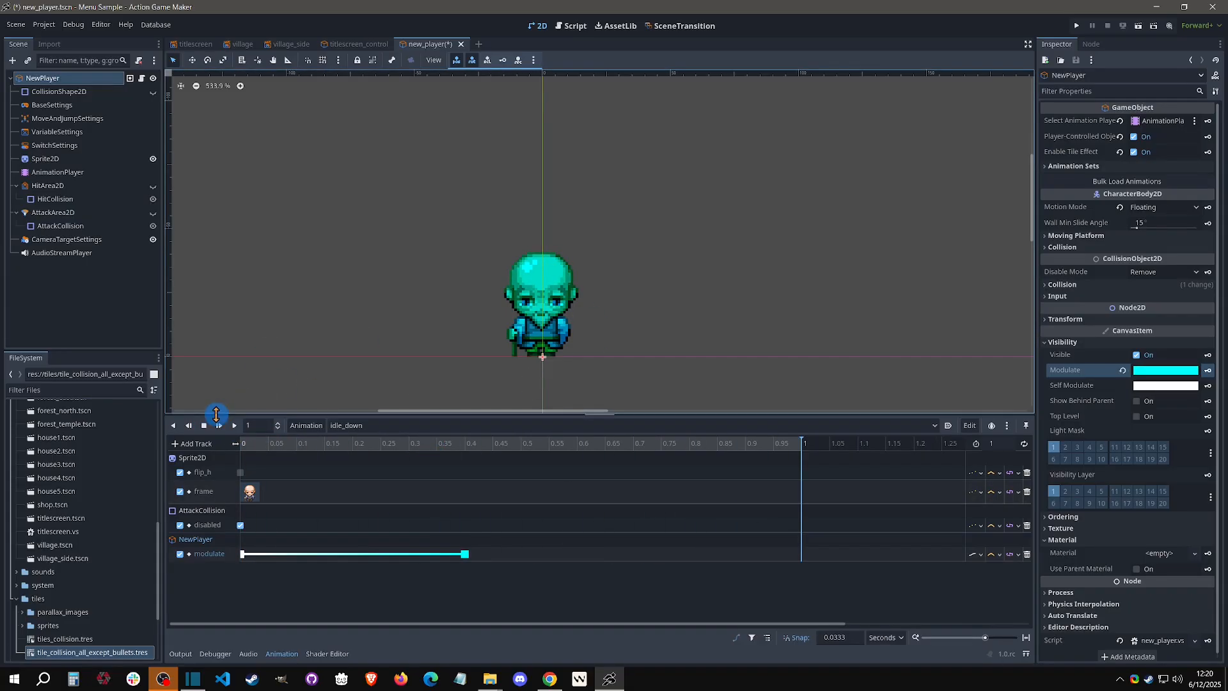
{"action": "left_click", "coordinate": [205, 426]}
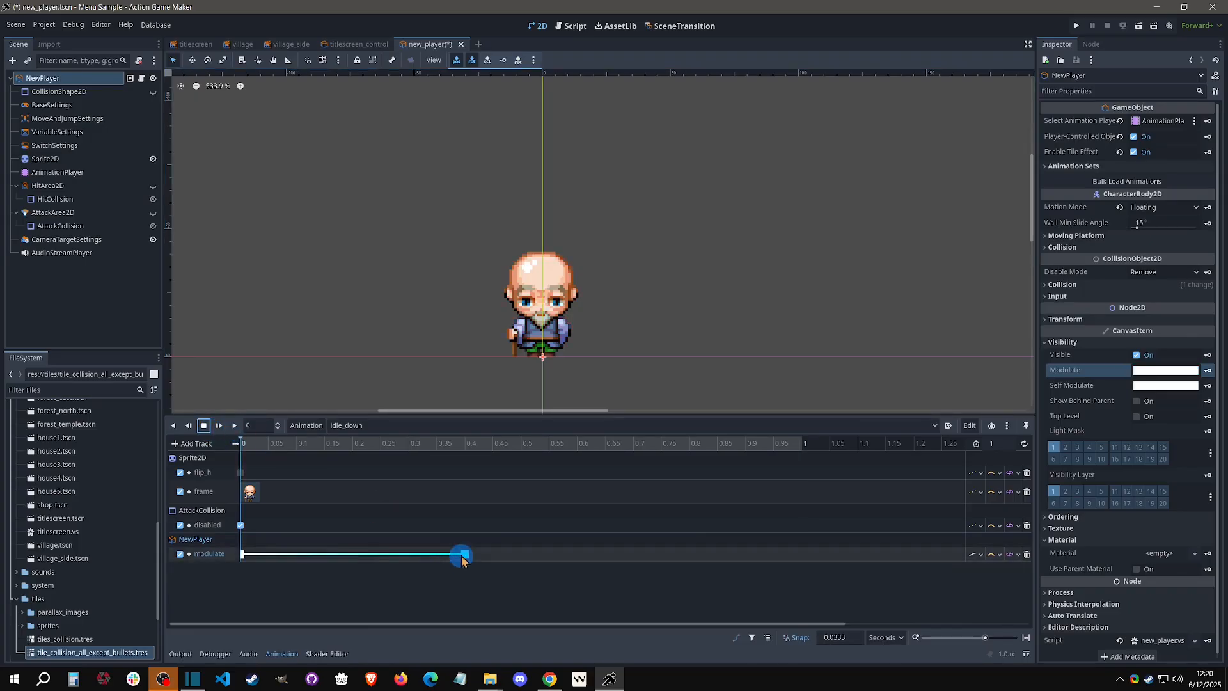
- Move the cyan Modulate key to 0.7 s and replay idle_down from the start to check the slower tint
{"action": "left_click_drag", "start_coordinate": [465, 554], "coordinate": [661, 558]}
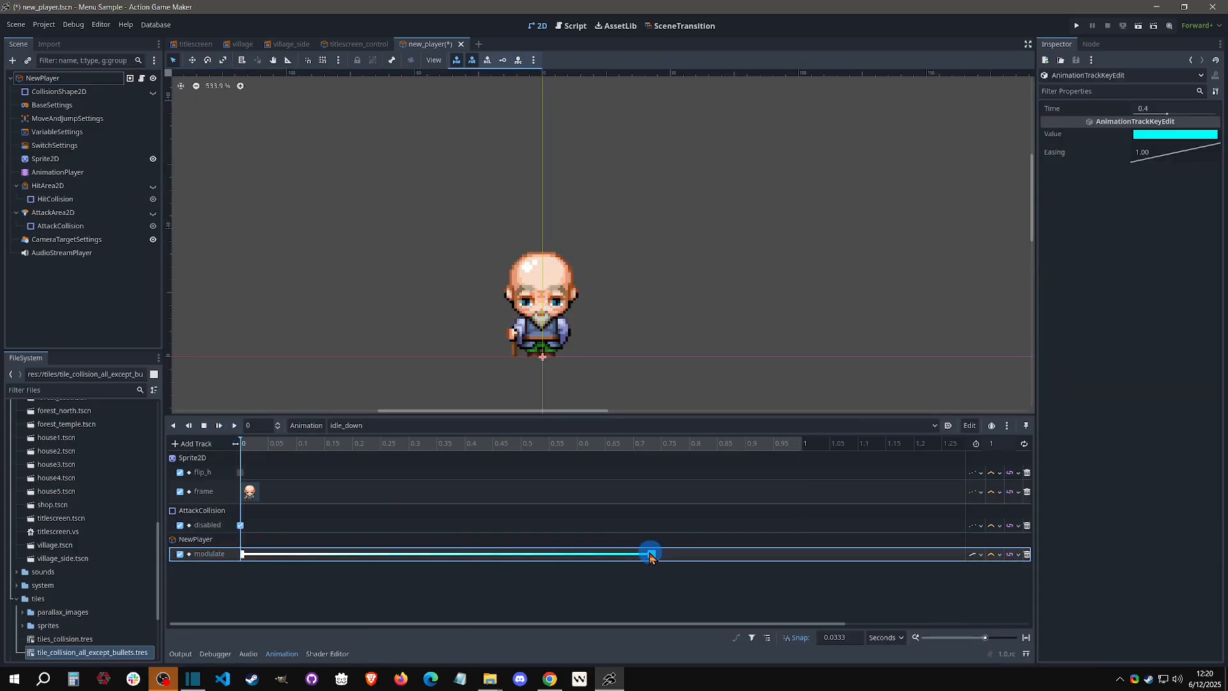
{"action": "left_click", "coordinate": [516, 545]}
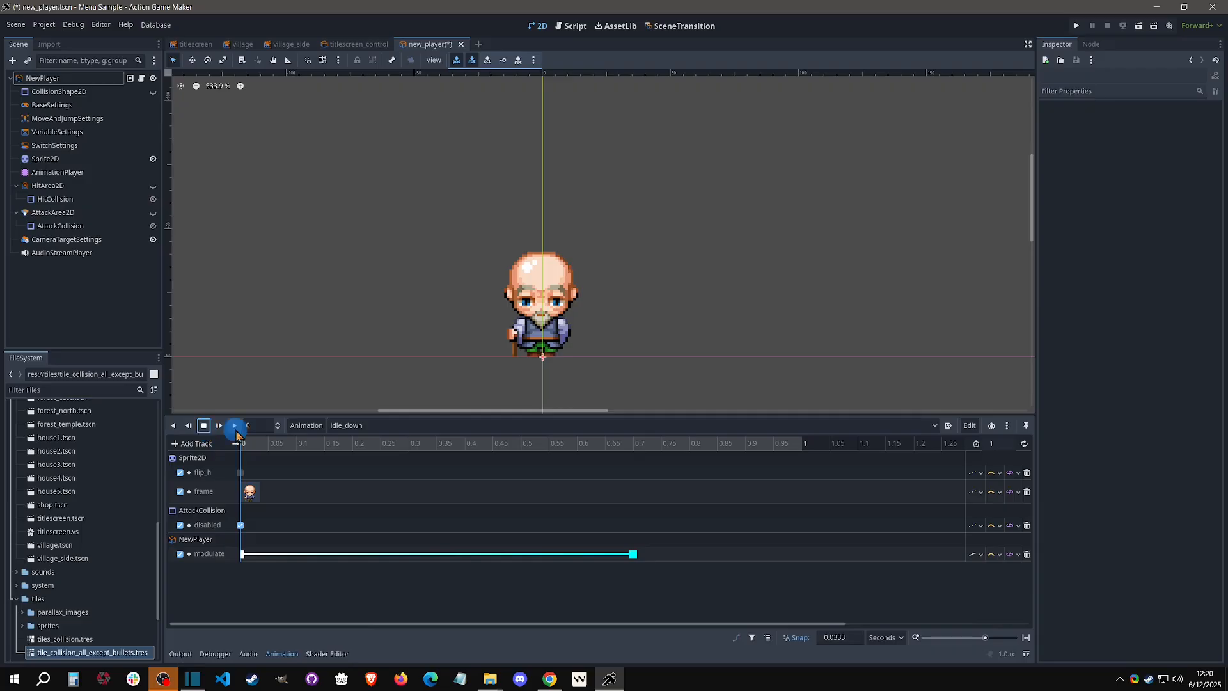
{"action": "left_click", "coordinate": [234, 426]}
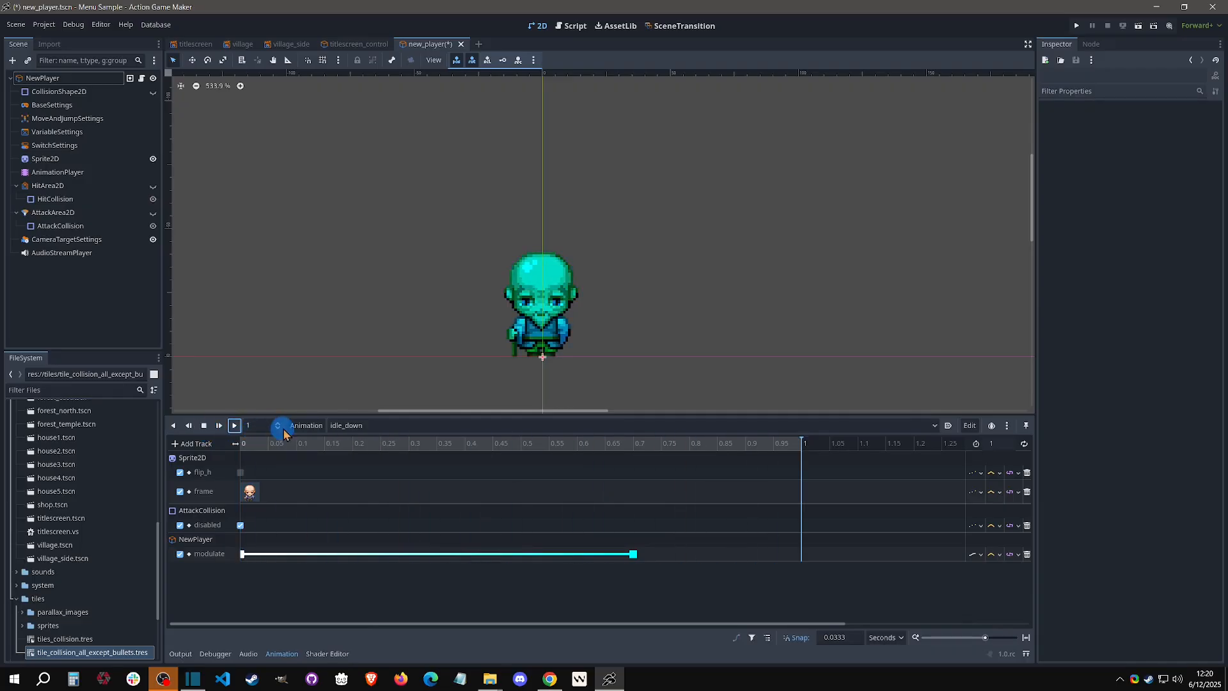
{"action": "left_click", "coordinate": [204, 425]}
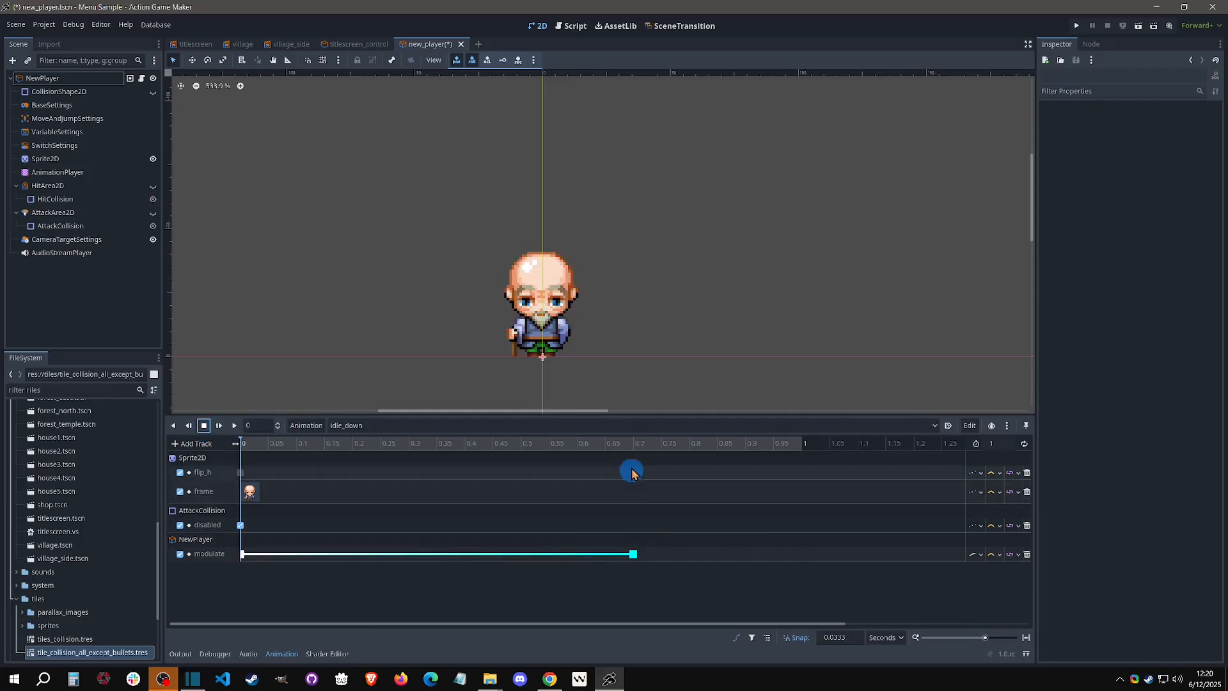
- Duplicate the white Modulate key to 1 s and play idle_down to preview the color fading back
{"action": "left_click", "coordinate": [632, 446]}
{"action": "left_click_drag", "start_coordinate": [655, 445], "coordinate": [804, 443]}
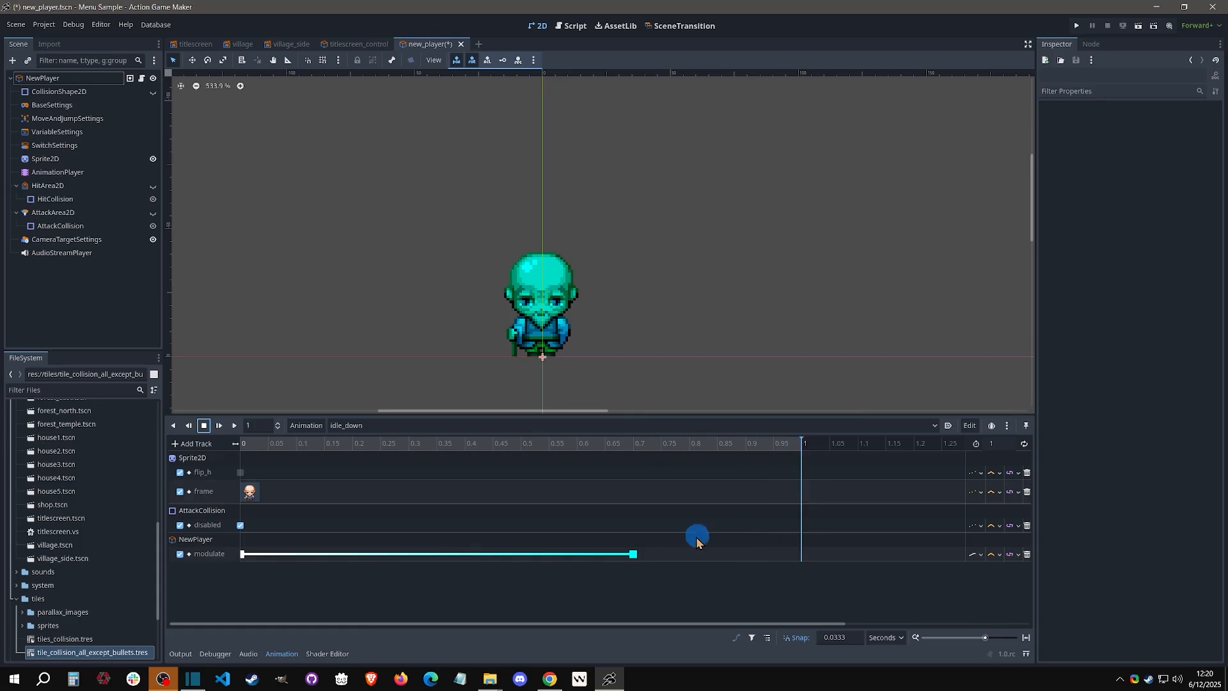
{"action": "left_click", "coordinate": [243, 553]}
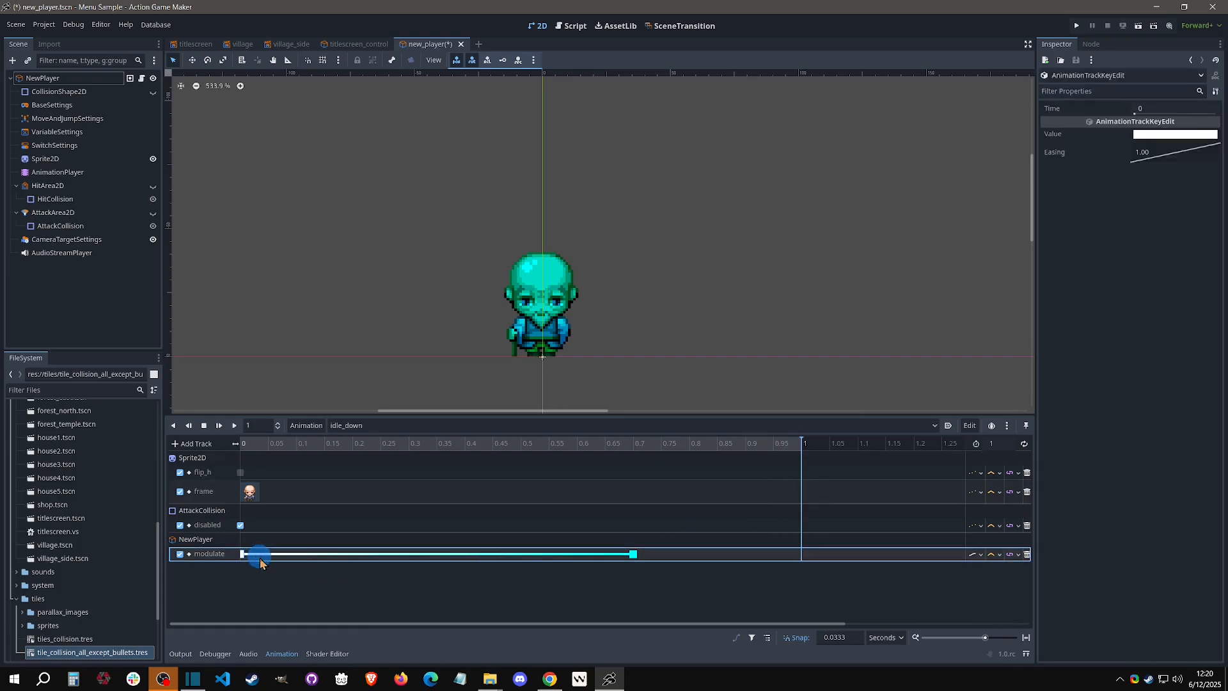
{"action": "key", "text": "ctrl+d"}
{"action": "left_click", "coordinate": [204, 425]}
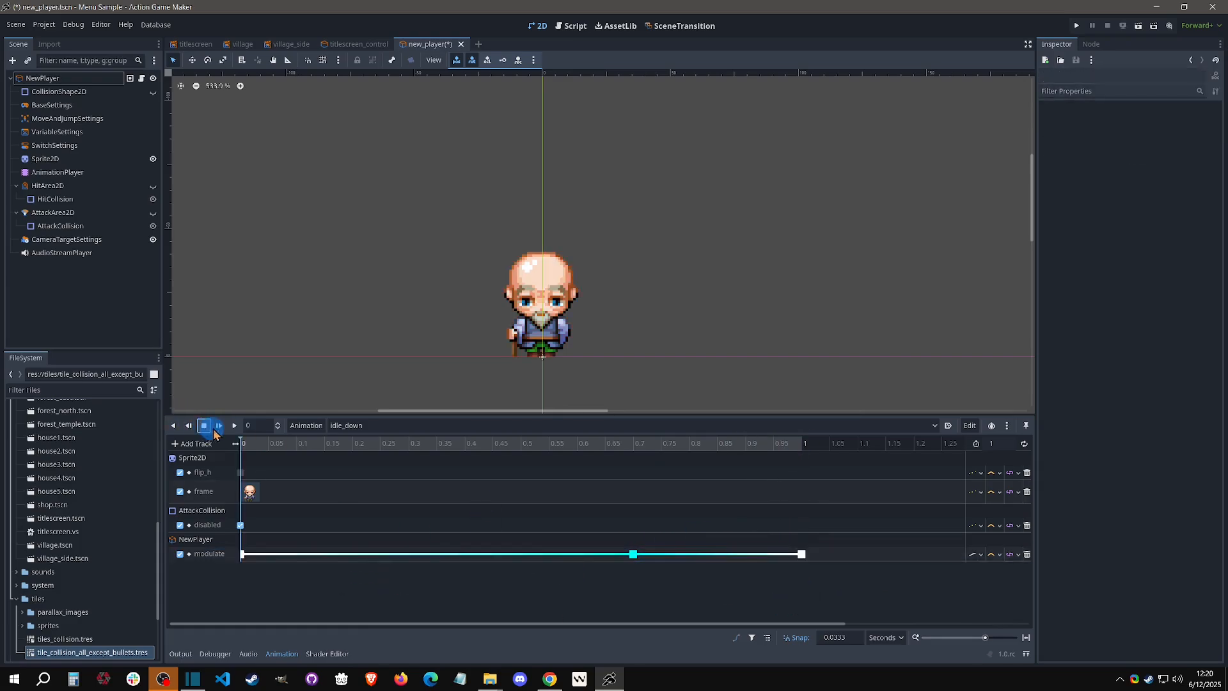
{"action": "left_click", "coordinate": [234, 425]}
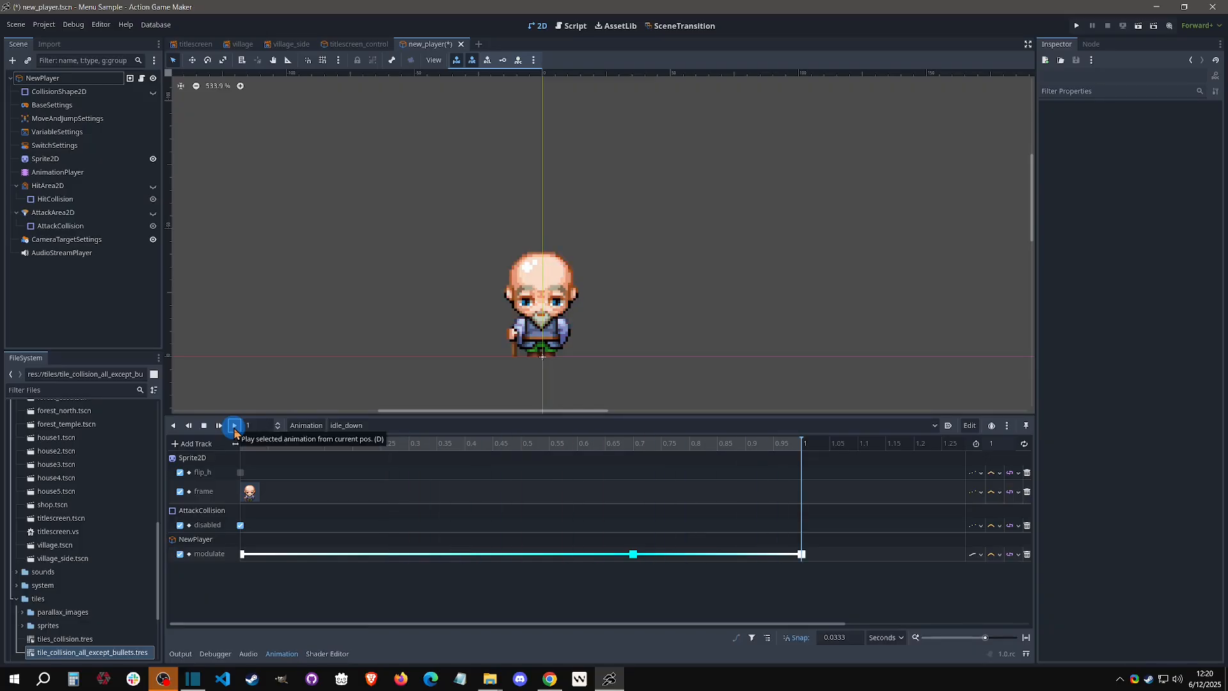
{"action": "left_click", "coordinate": [571, 365]}
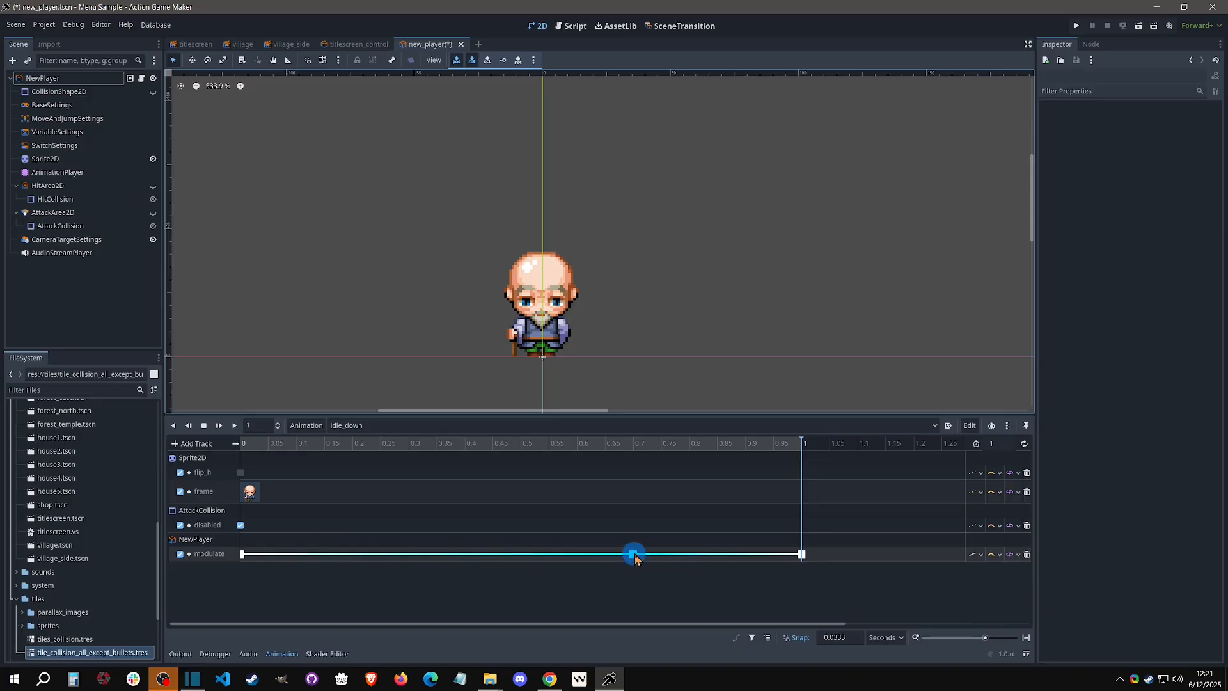
- Try low and high easing values on the first Modulate key, ending at about 0.164, and play the animation
{"action": "left_click", "coordinate": [243, 554]}
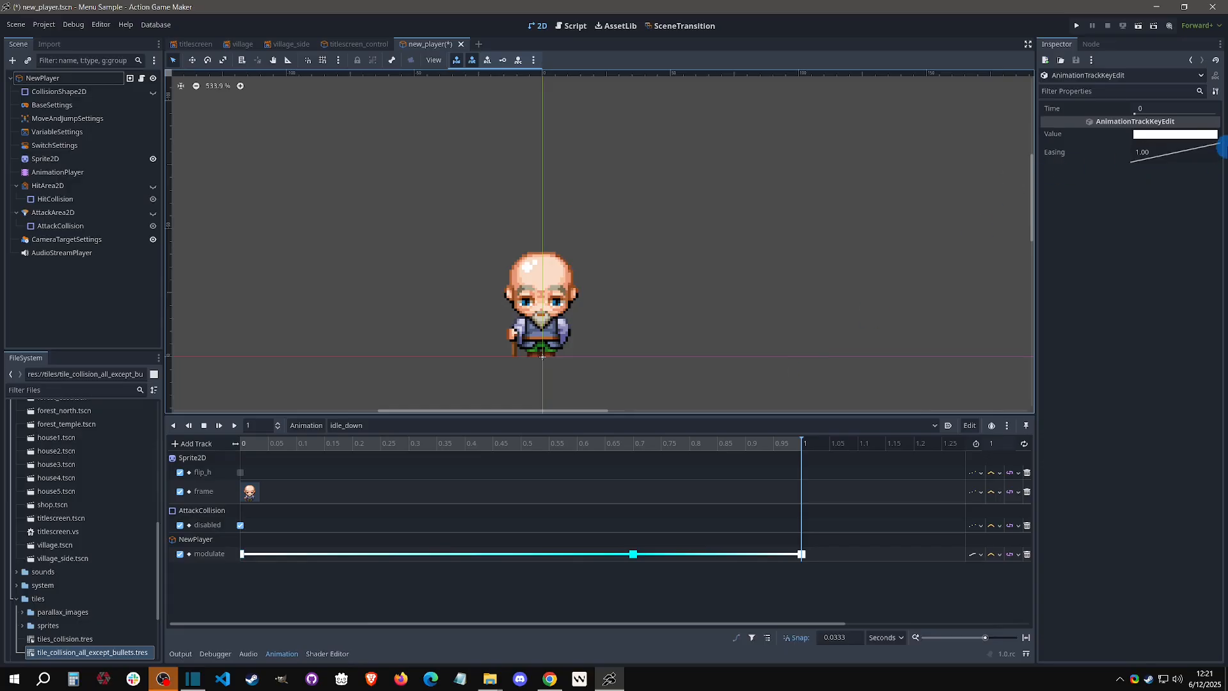
{"action": "left_click_drag", "start_coordinate": [1149, 154], "coordinate": [1113, 143]}
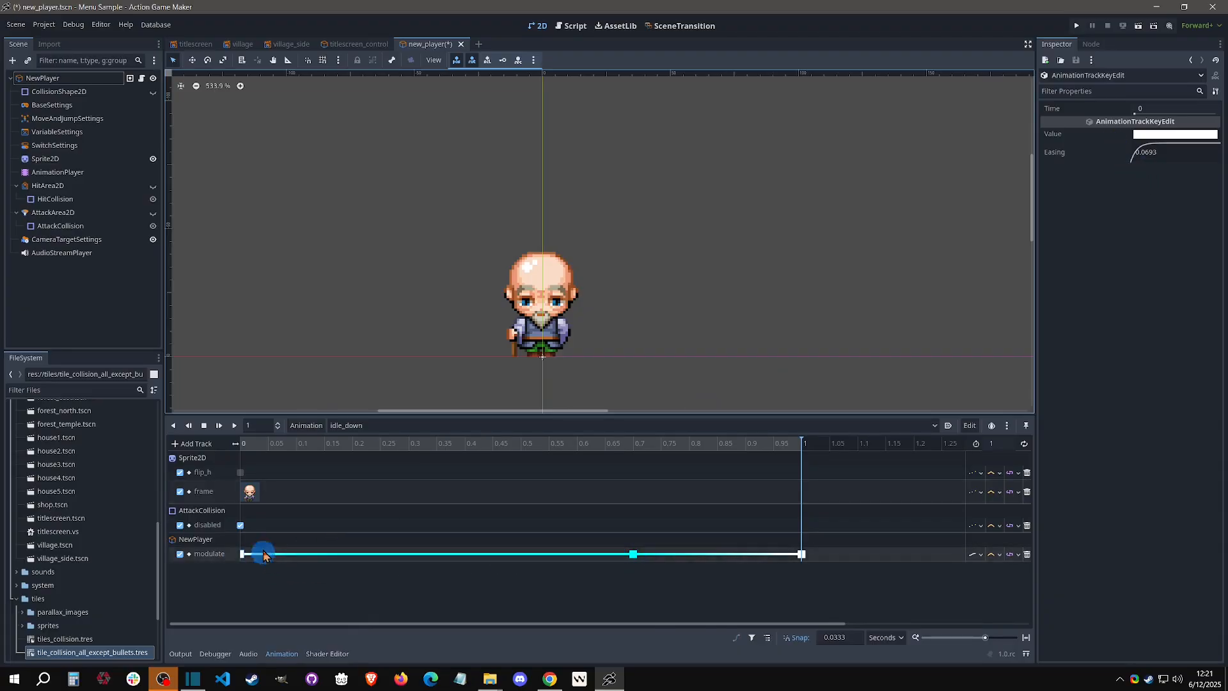
{"action": "left_click_drag", "start_coordinate": [1141, 169], "coordinate": [1222, 162]}
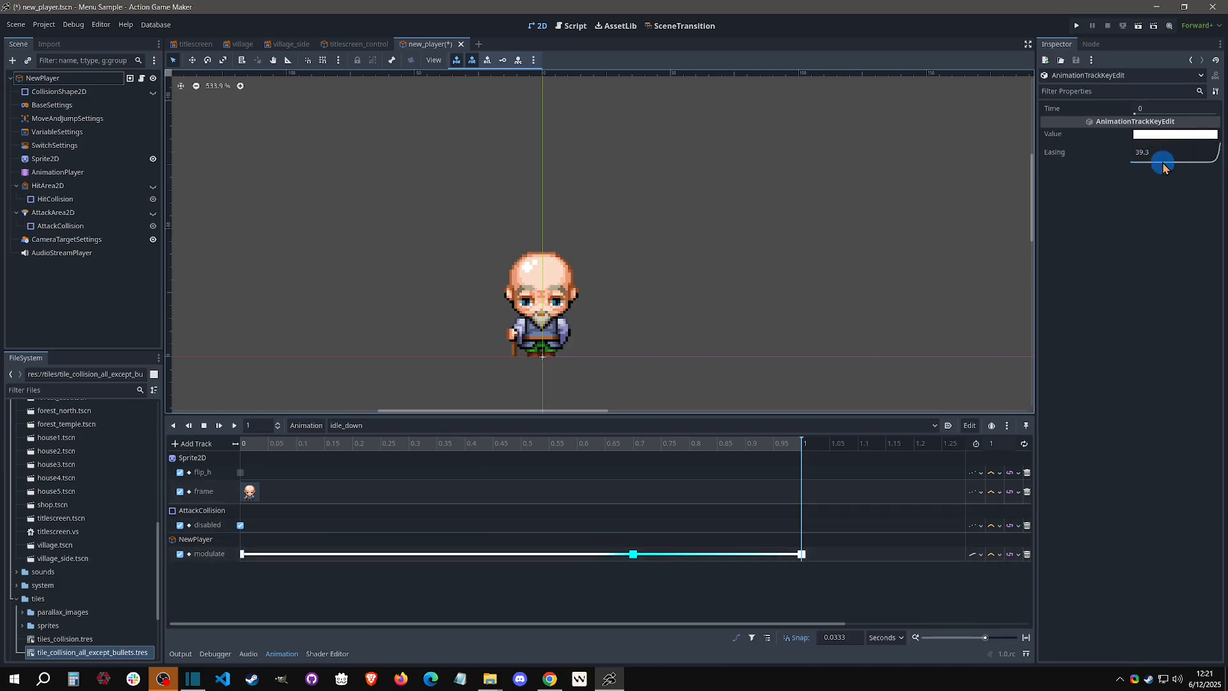
{"action": "mouse_move", "coordinate": [1163, 168]}
{"action": "left_mouse_down"}
{"action": "mouse_move", "coordinate": [1174, 157]}
{"action": "mouse_move", "coordinate": [1132, 145]}
{"action": "left_mouse_up"}
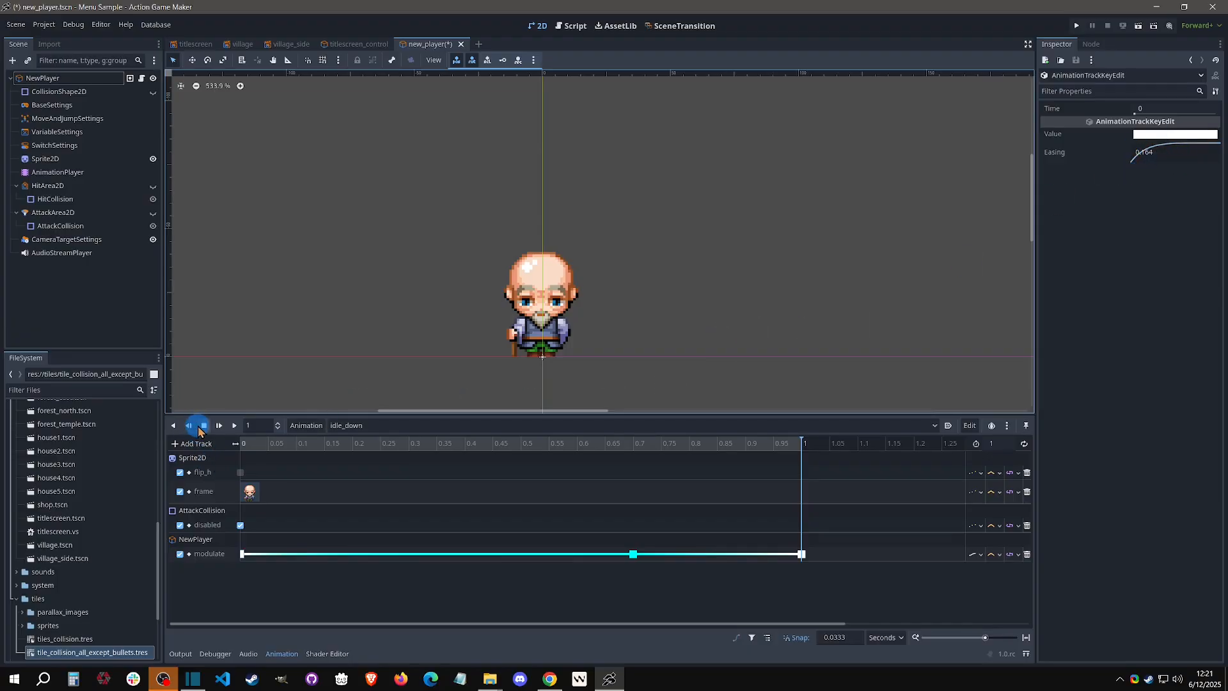
{"action": "left_click", "coordinate": [202, 427]}
{"action": "left_click", "coordinate": [235, 426]}
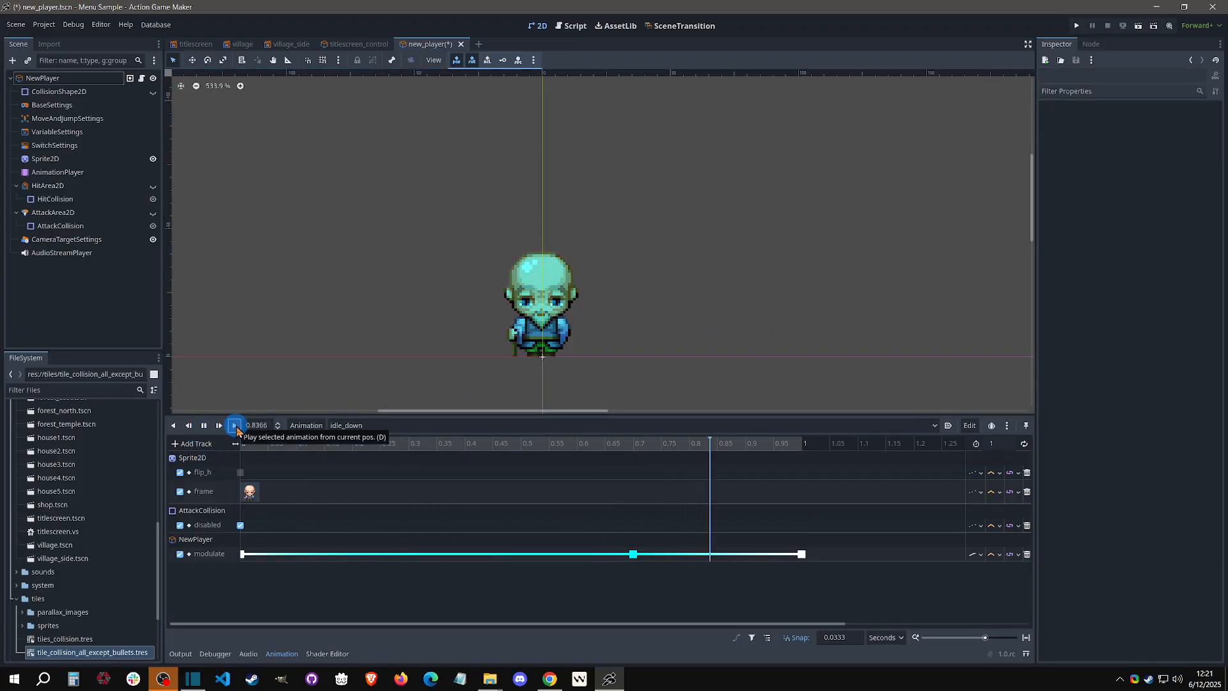
- Set the first Modulate key's easing to about 2.37, preview idle_down and rewind it to 0
{"action": "left_click", "coordinate": [259, 556]}
{"action": "left_click_drag", "start_coordinate": [1137, 151], "coordinate": [1188, 207]}
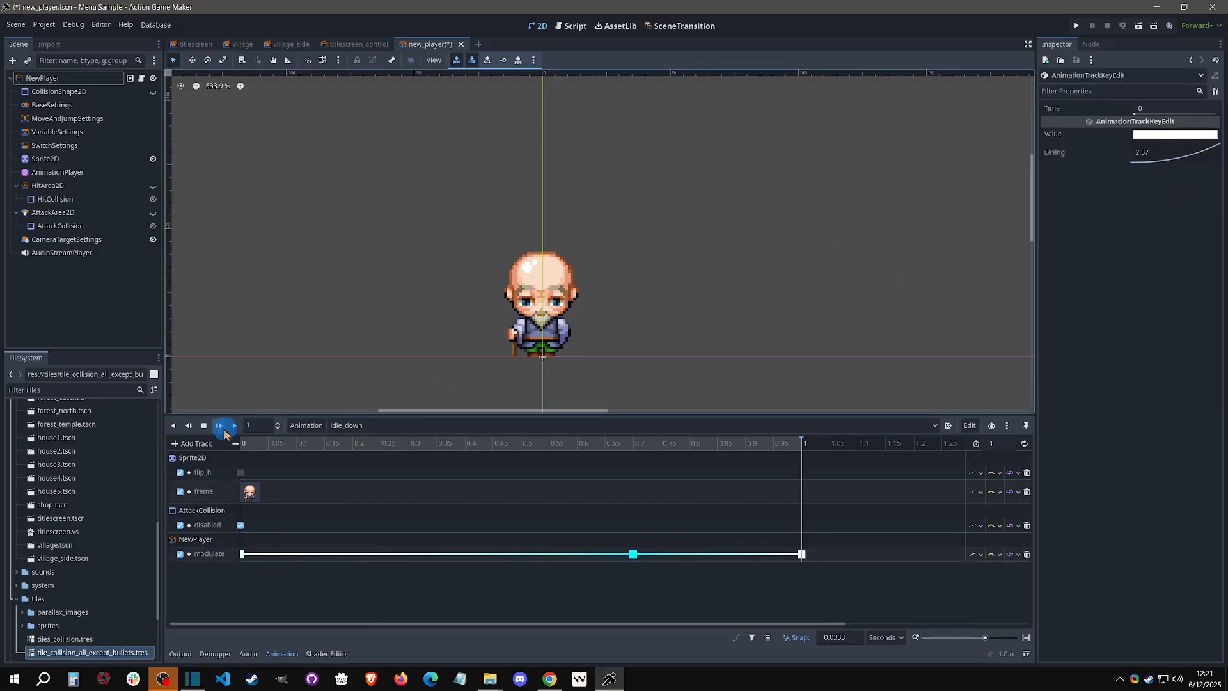
{"action": "left_click", "coordinate": [220, 426]}
{"action": "left_click", "coordinate": [236, 427]}
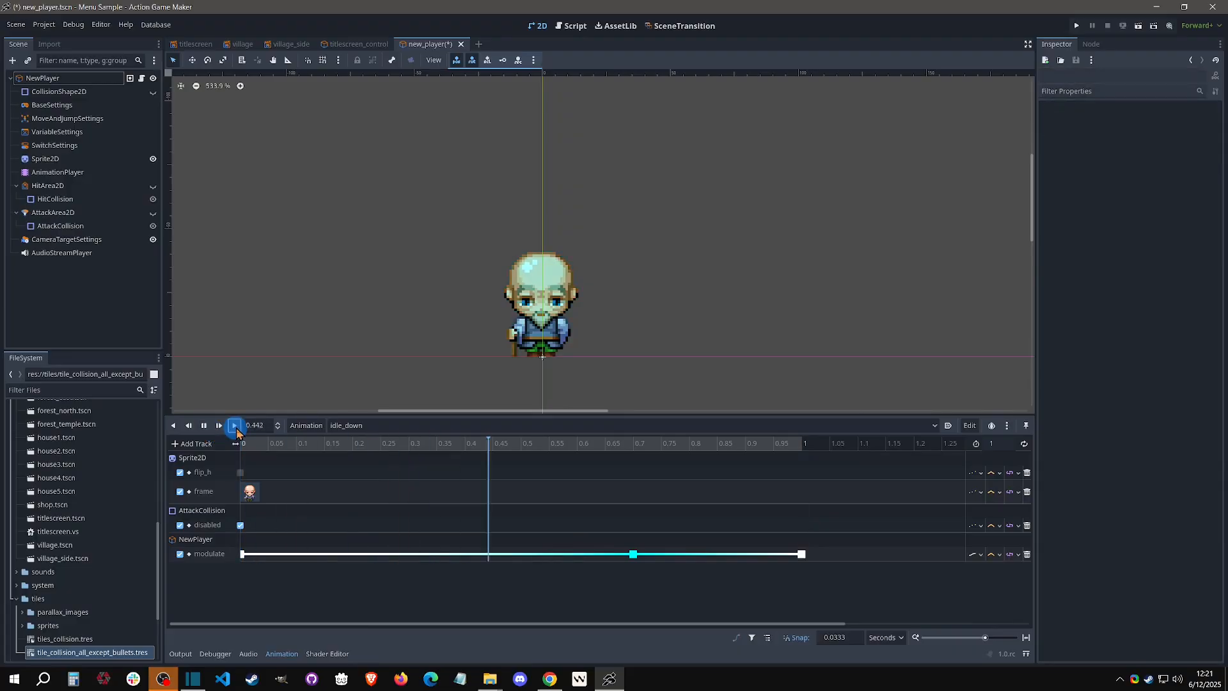
{"action": "left_click", "coordinate": [204, 425]}
{"action": "left_click", "coordinate": [415, 476]}
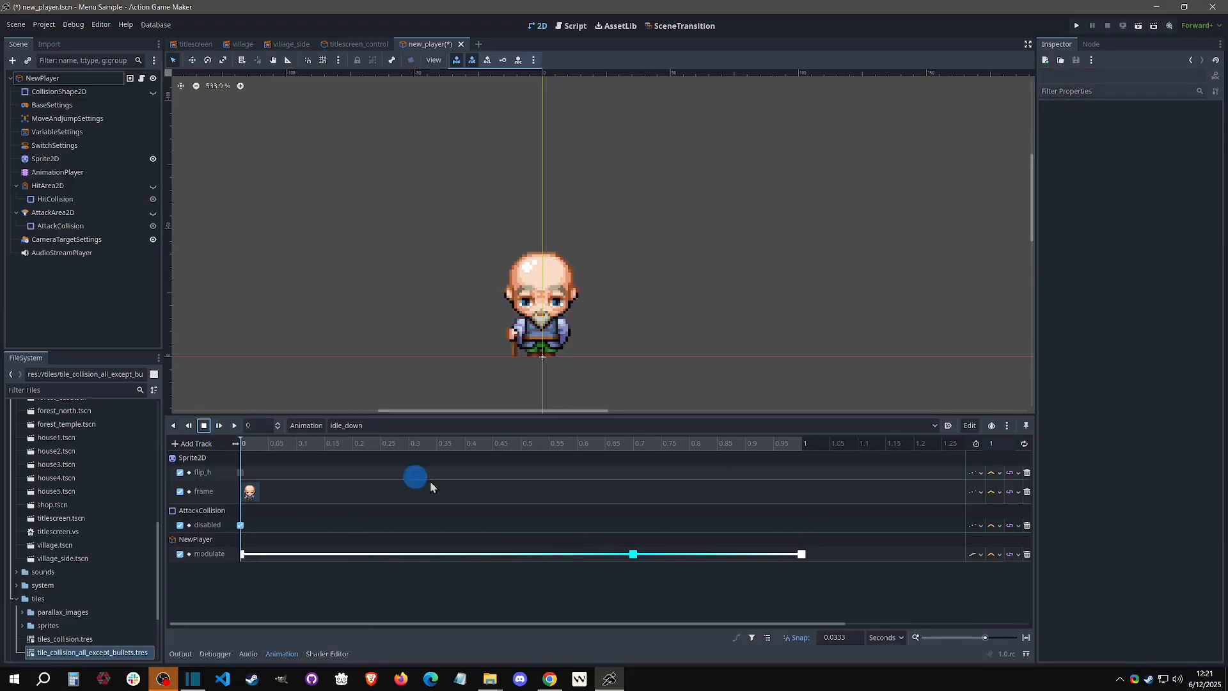
- Set the cyan Modulate key's easing to about 5.09 and replay idle_down from the start
{"action": "left_click", "coordinate": [247, 554]}
{"action": "left_click", "coordinate": [633, 554]}
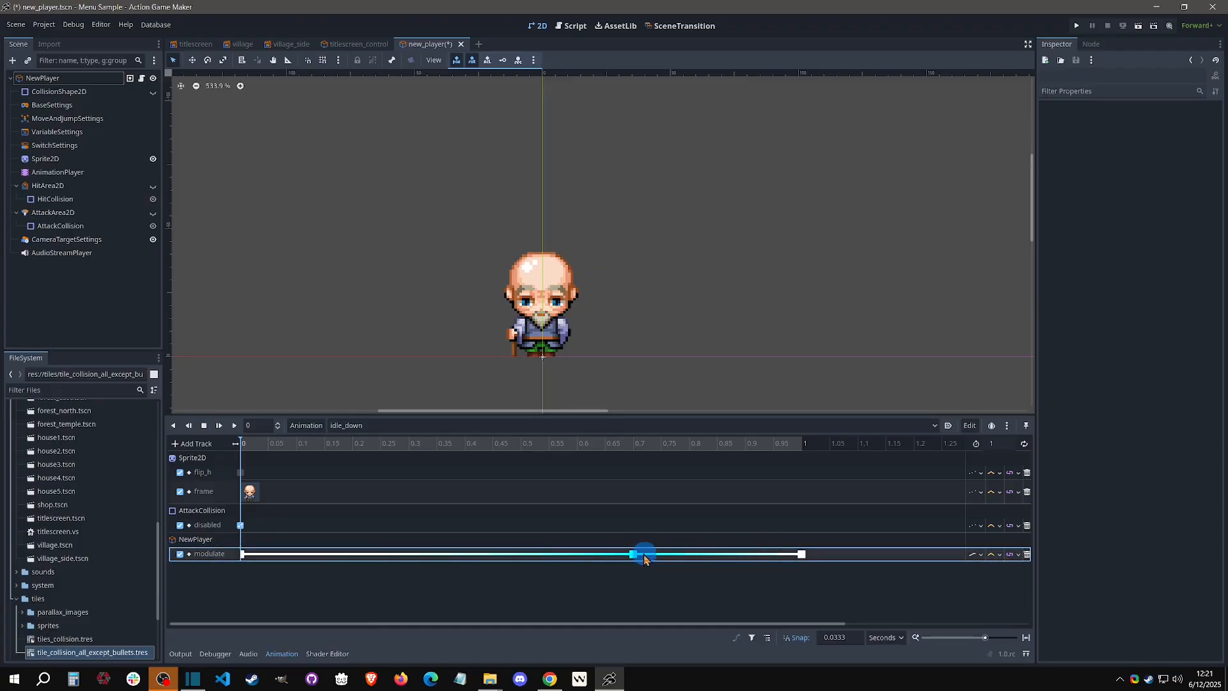
{"action": "left_click", "coordinate": [637, 555]}
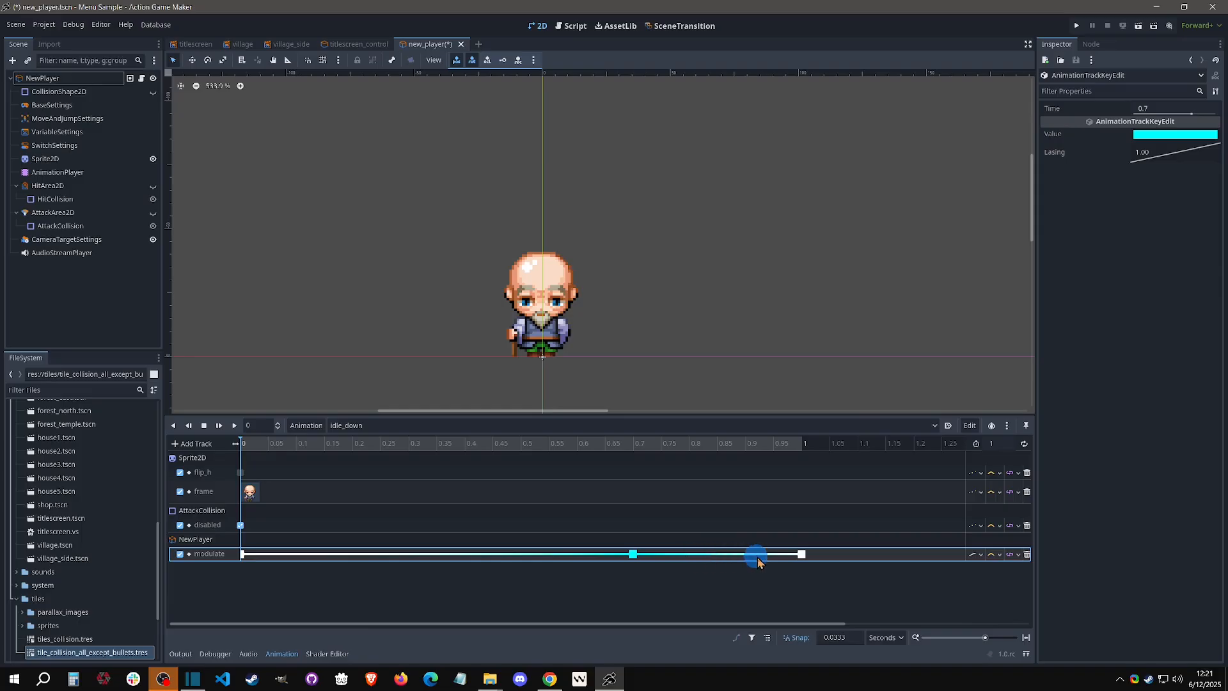
{"action": "left_click", "coordinate": [796, 558]}
{"action": "left_click_drag", "start_coordinate": [1157, 157], "coordinate": [1190, 185]}
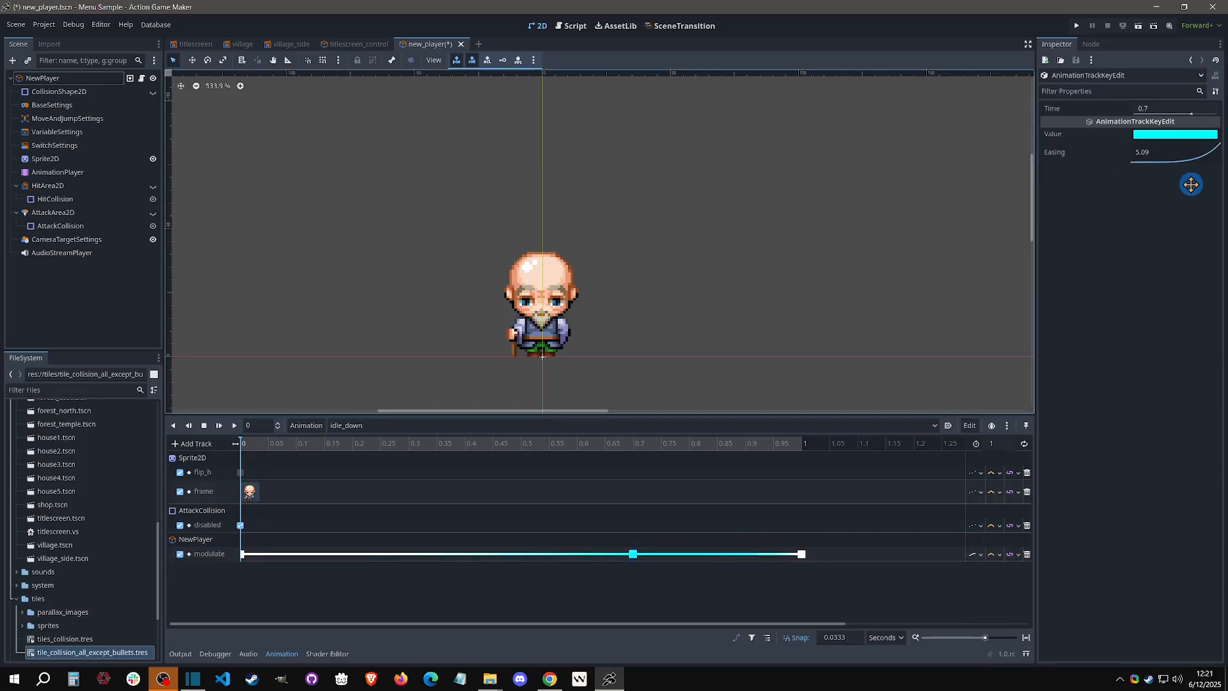
{"action": "left_click", "coordinate": [206, 426]}
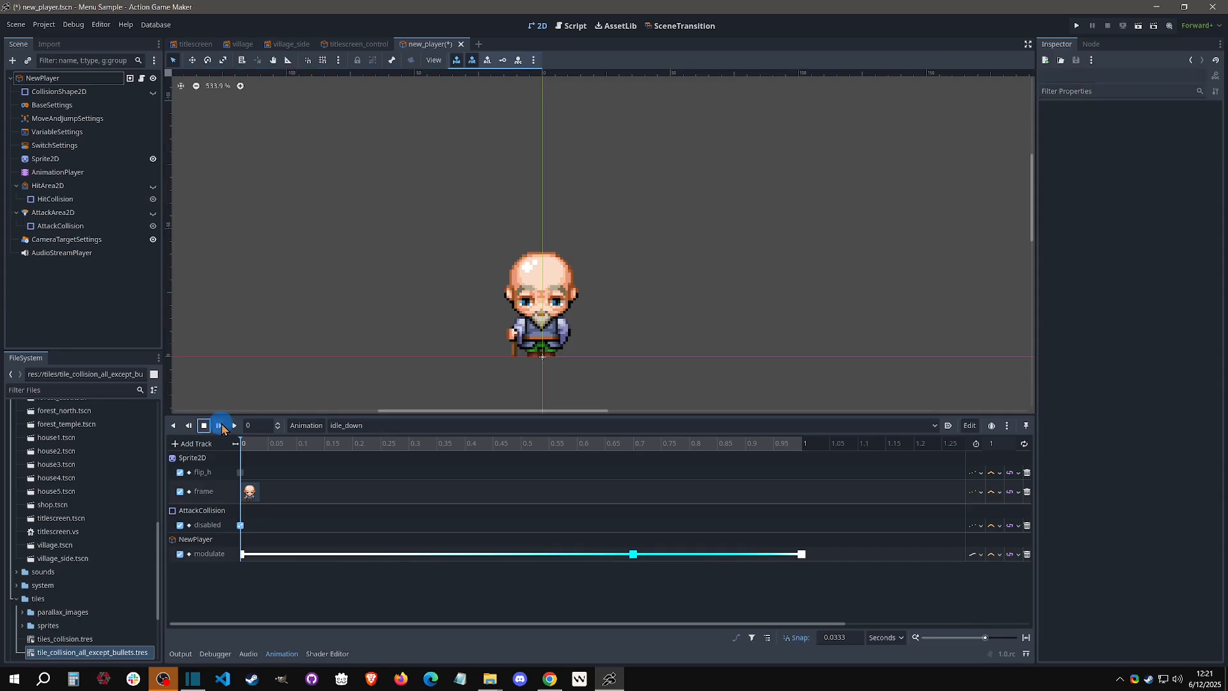
{"action": "left_click", "coordinate": [234, 426]}
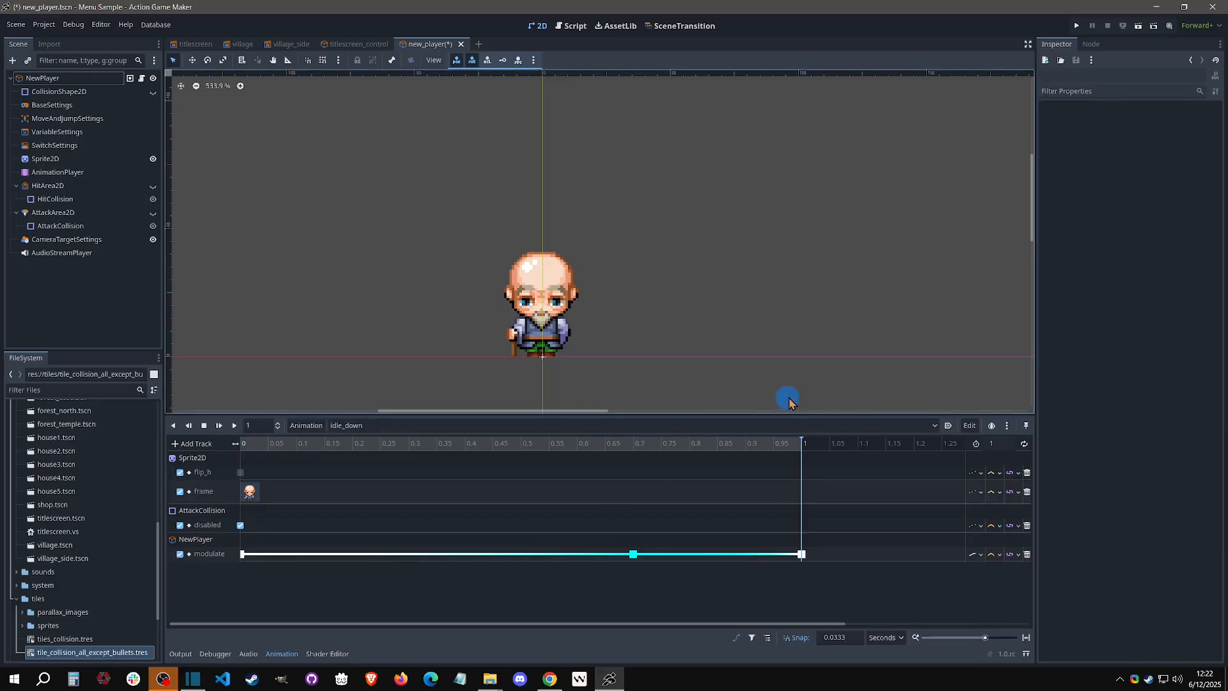
- Set the Modulate track's interpolation to Nearest and play idle_down from the start to check the abrupt color change
{"action": "left_click", "coordinate": [998, 554]}
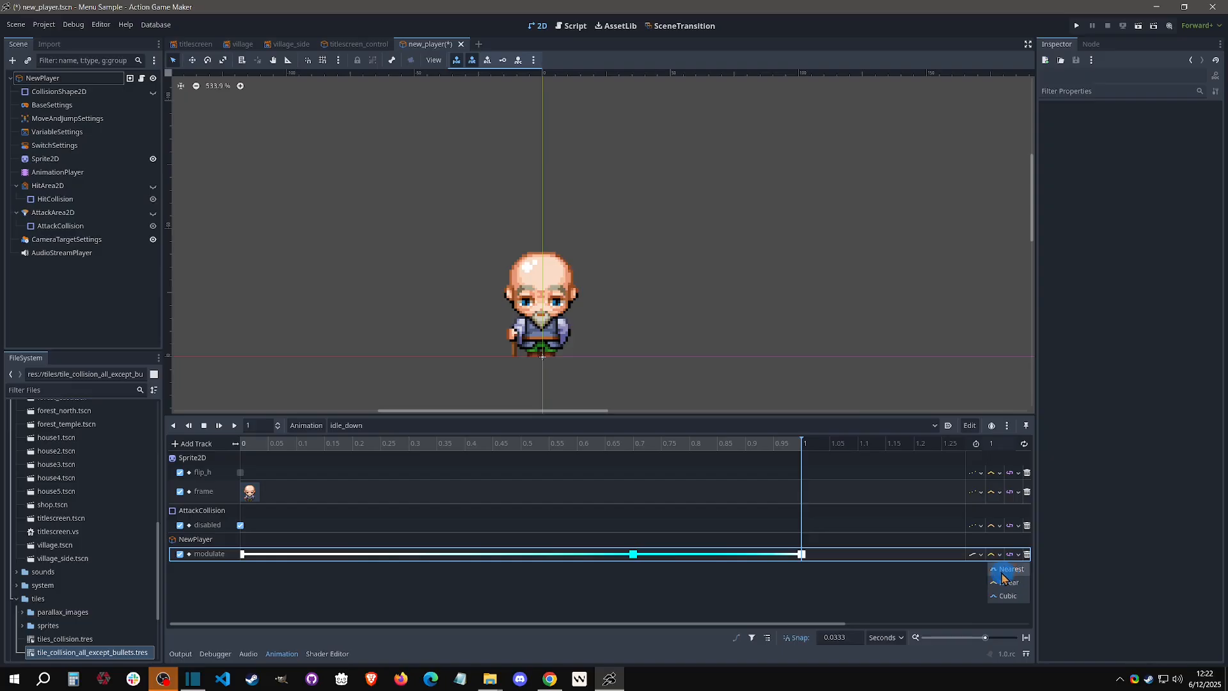
{"action": "left_click", "coordinate": [1001, 570]}
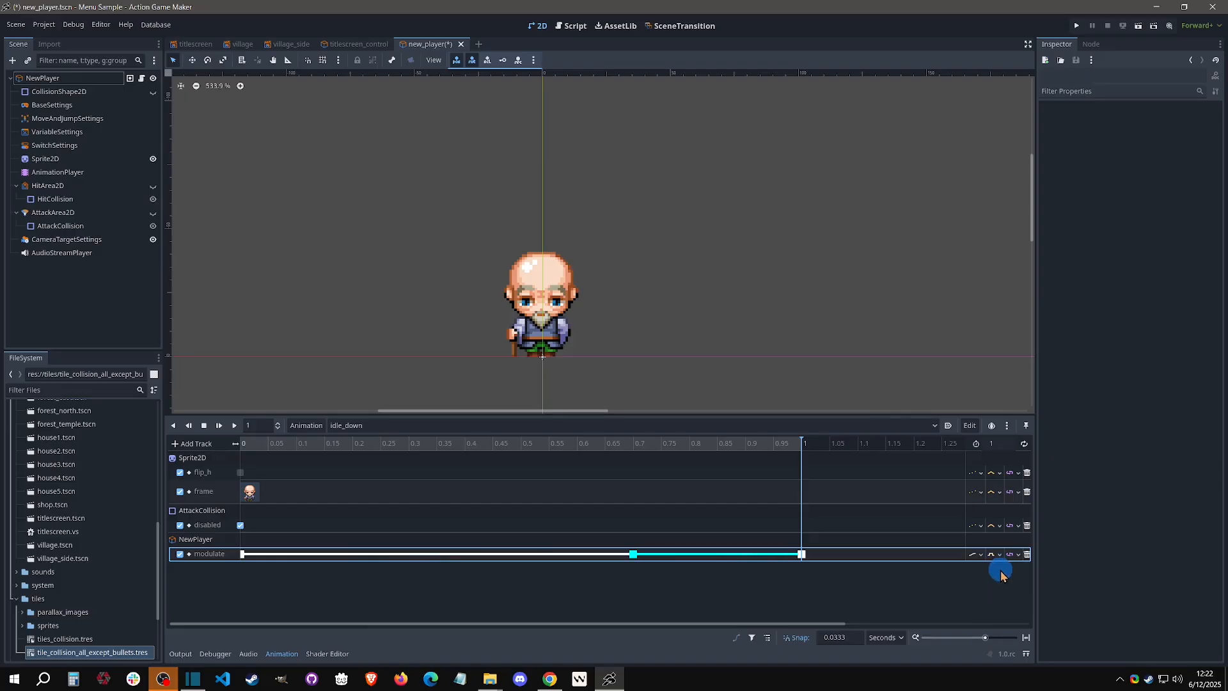
{"action": "left_click", "coordinate": [846, 592]}
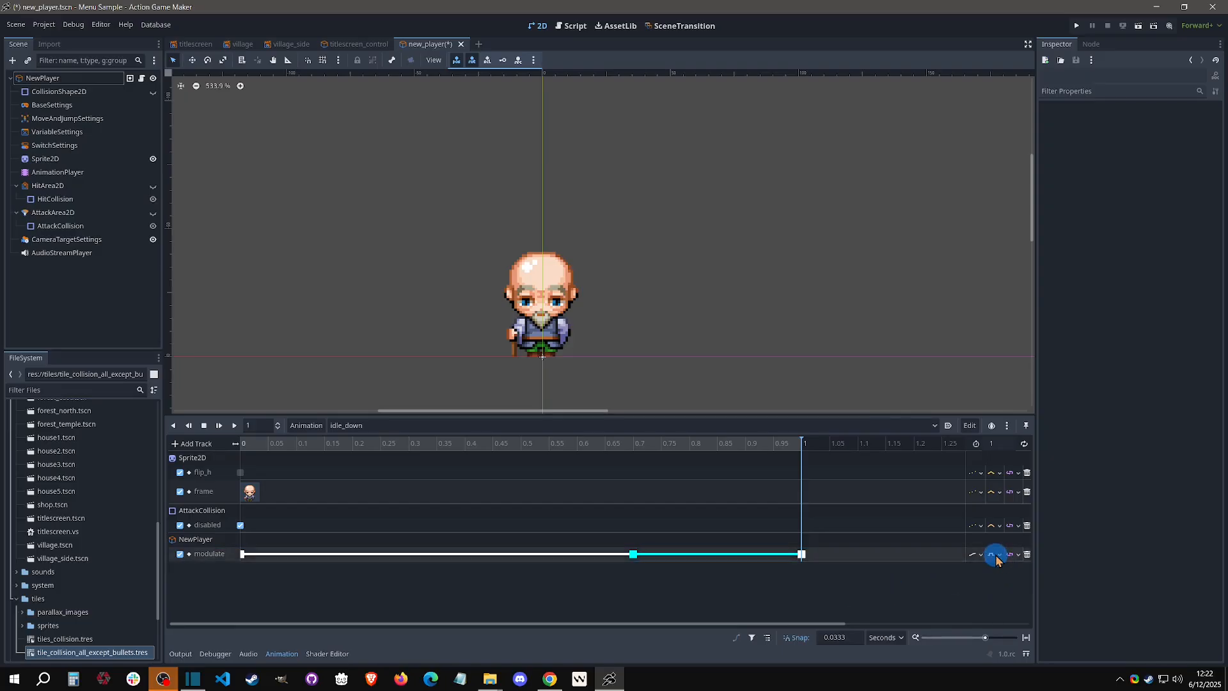
{"action": "left_click", "coordinate": [633, 446]}
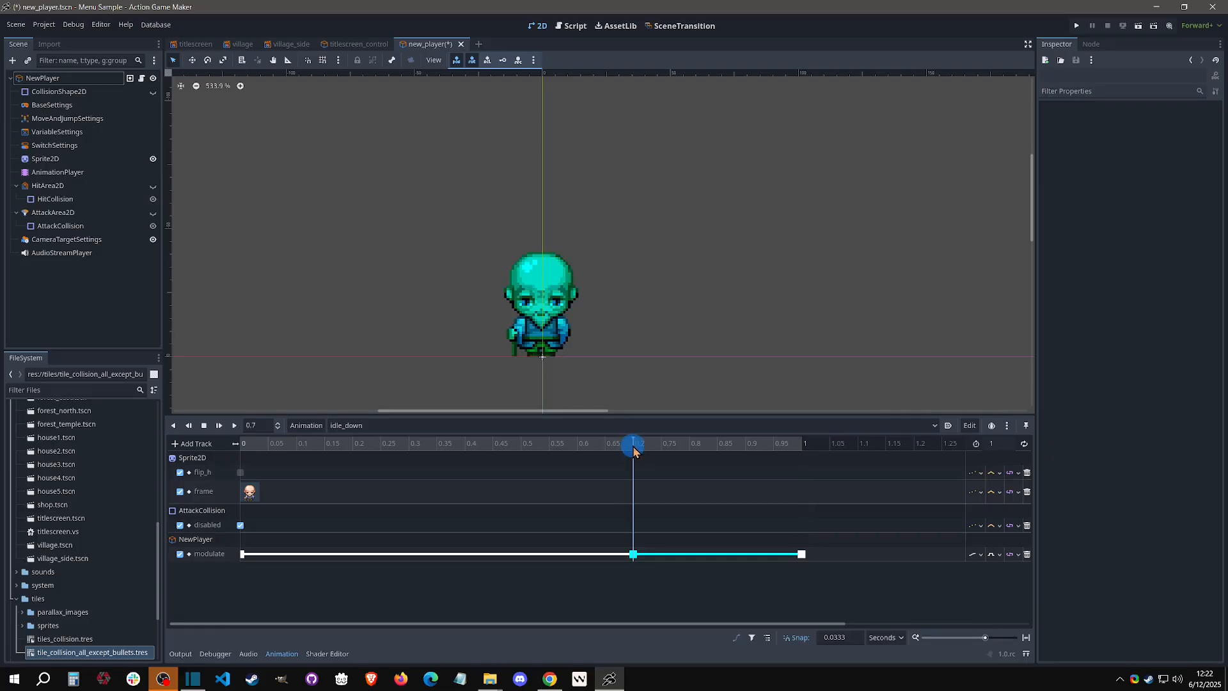
{"action": "left_click_drag", "start_coordinate": [634, 446], "coordinate": [348, 424]}
{"action": "left_click", "coordinate": [219, 425]}
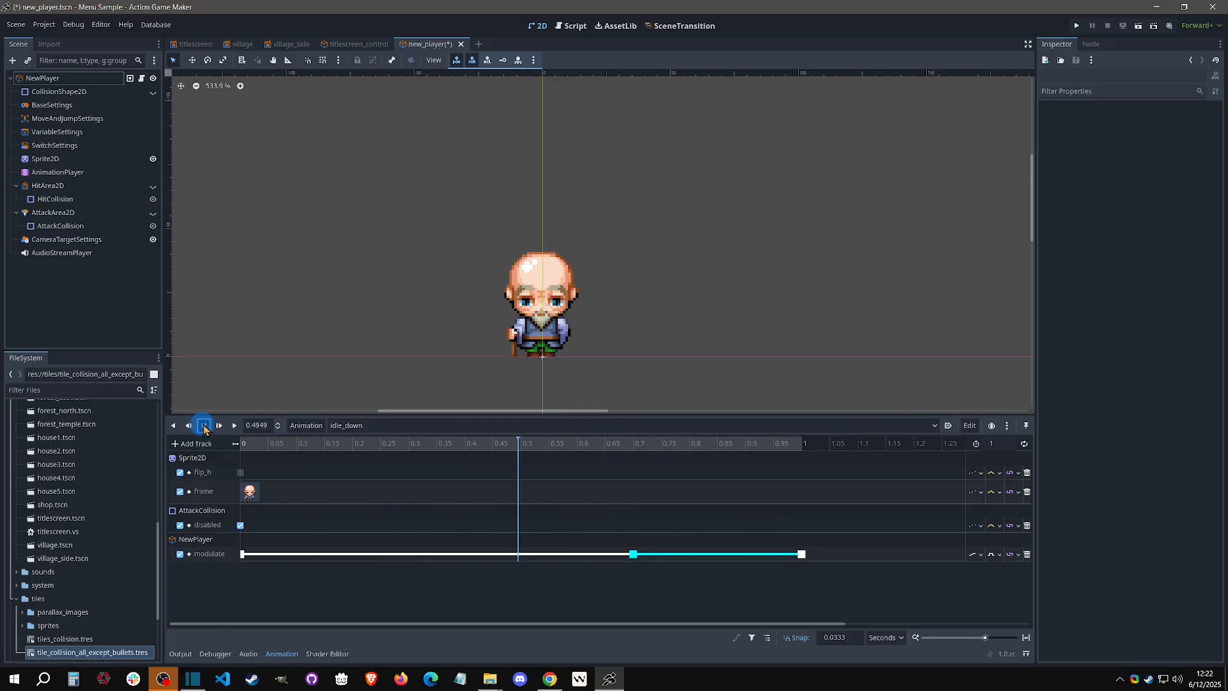
{"action": "left_click", "coordinate": [205, 425]}
{"action": "left_click", "coordinate": [234, 425]}
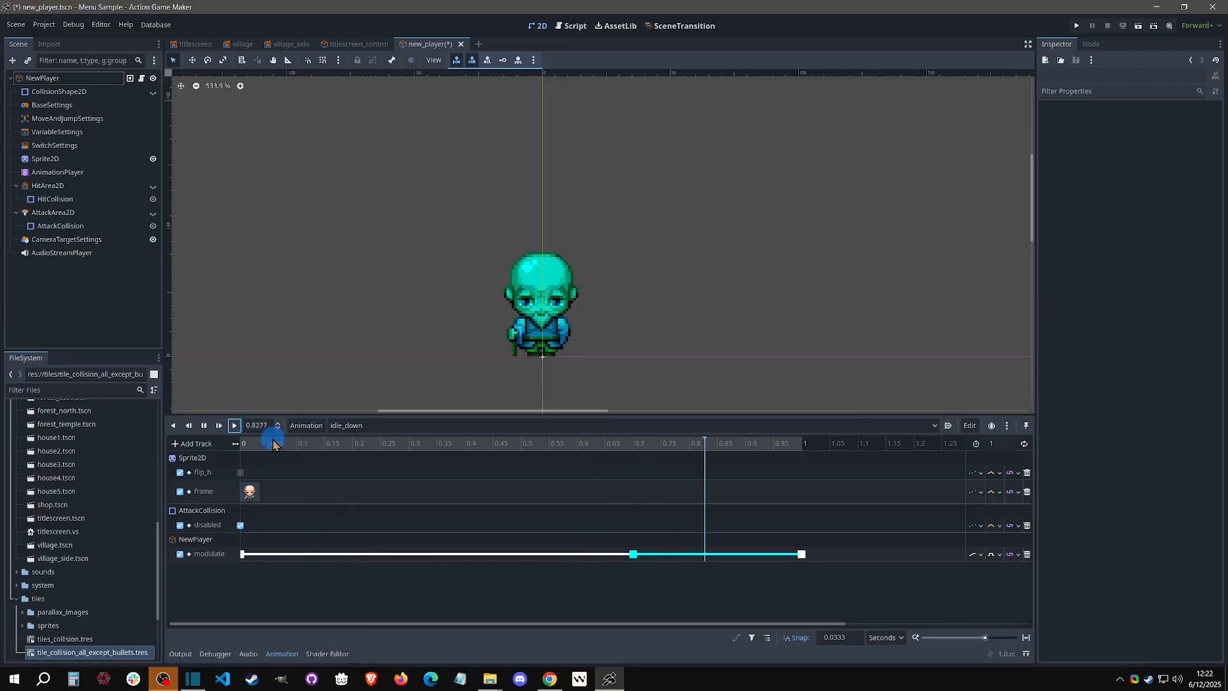
{"action": "left_click", "coordinate": [204, 425]}
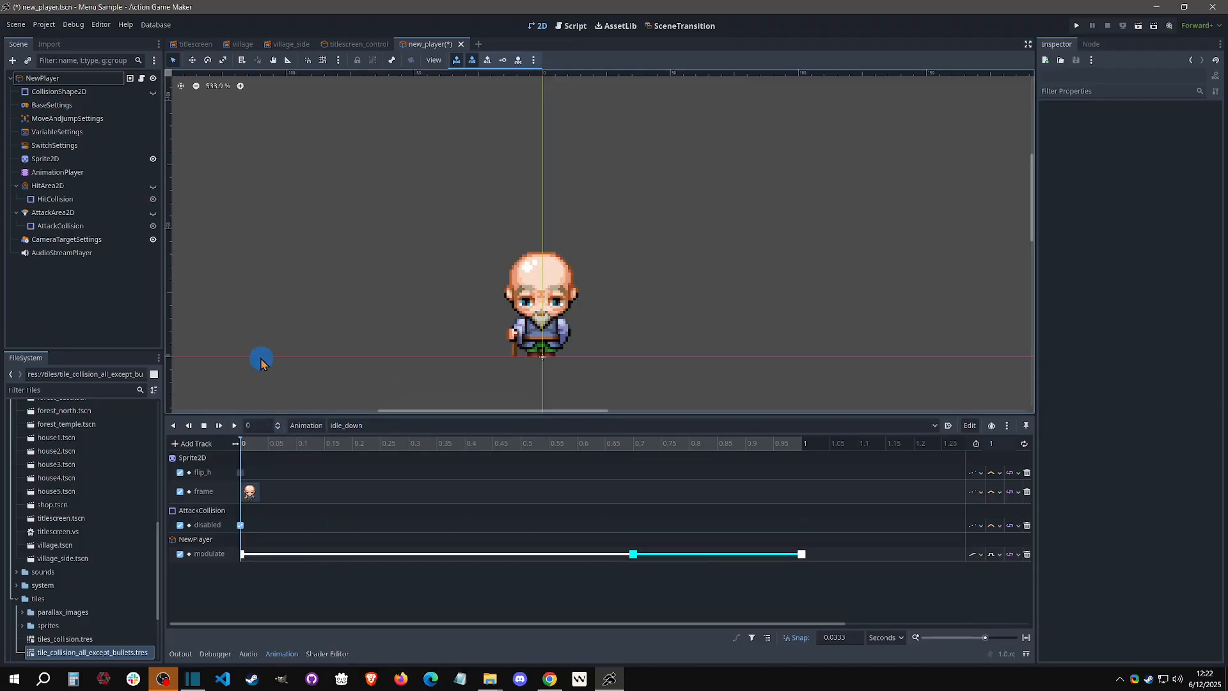
- Key NewPlayer's Position at 0 s and again at 0.2 s with y set to -2 px
{"action": "left_click", "coordinate": [69, 77]}
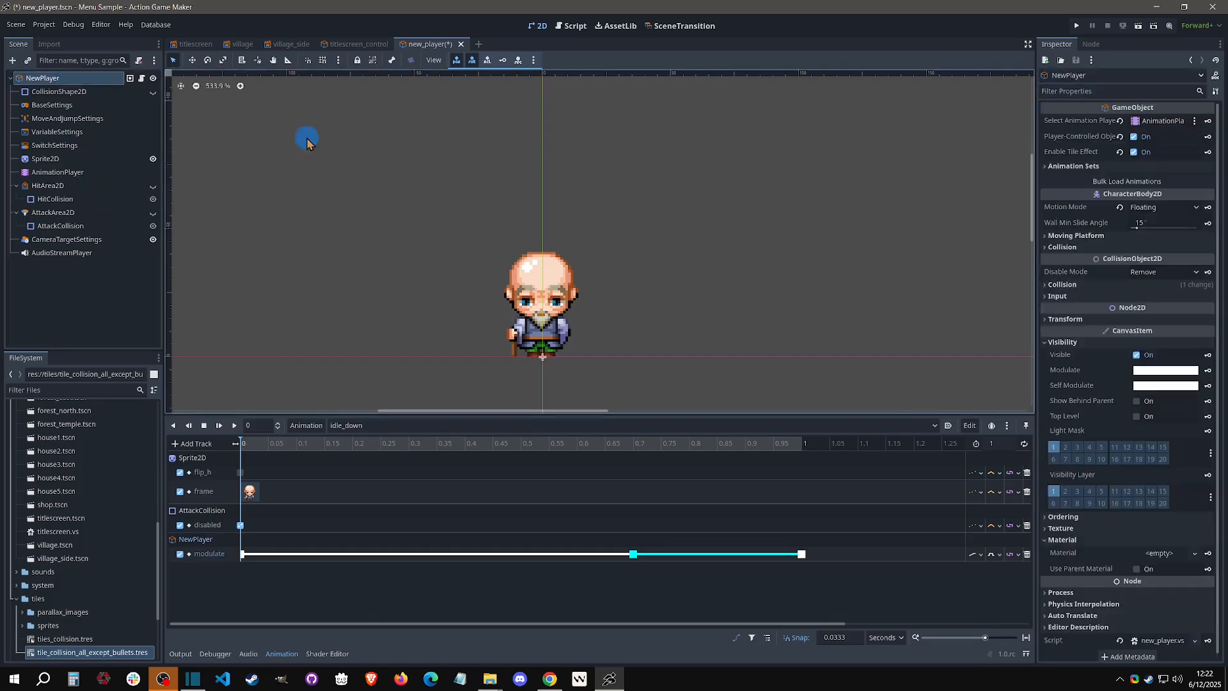
{"action": "left_click", "coordinate": [1081, 319]}
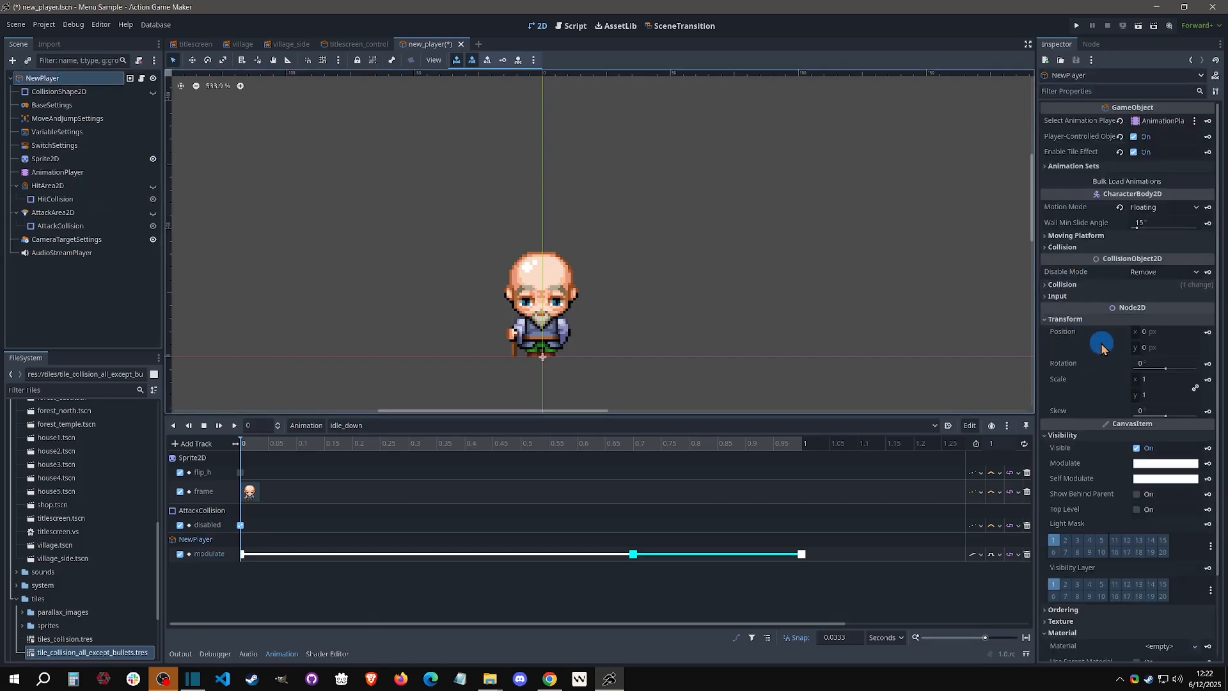
{"action": "left_click", "coordinate": [1207, 333]}
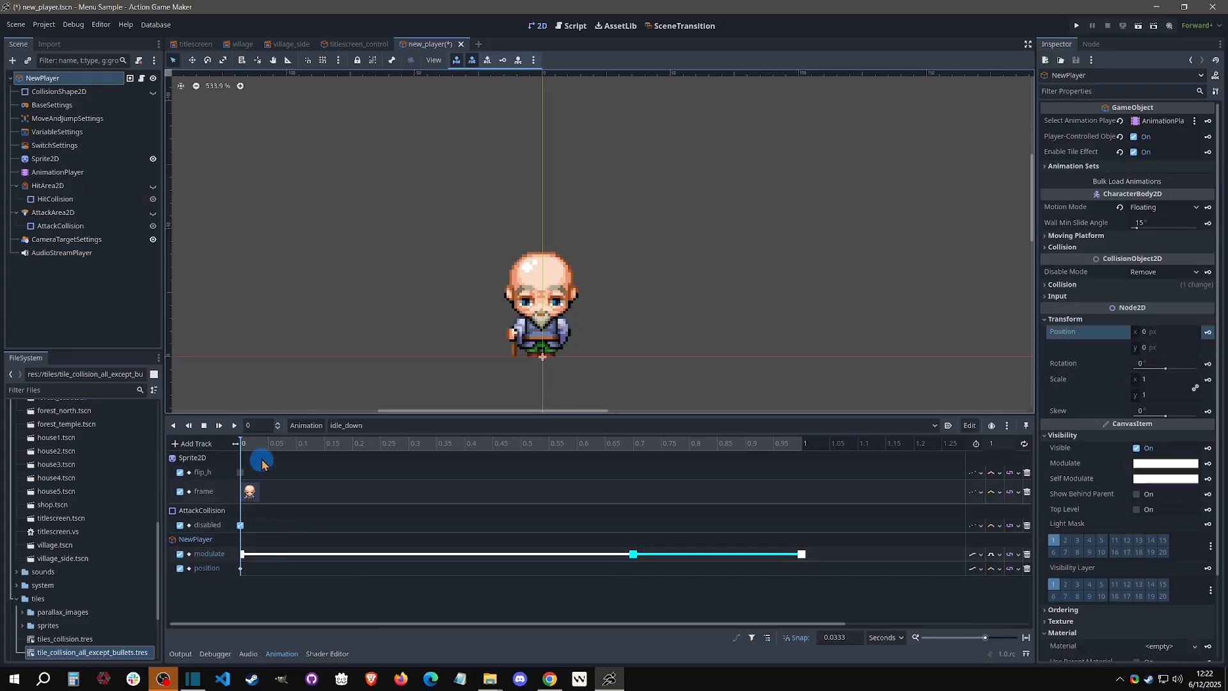
{"action": "left_click_drag", "start_coordinate": [249, 450], "coordinate": [353, 443]}
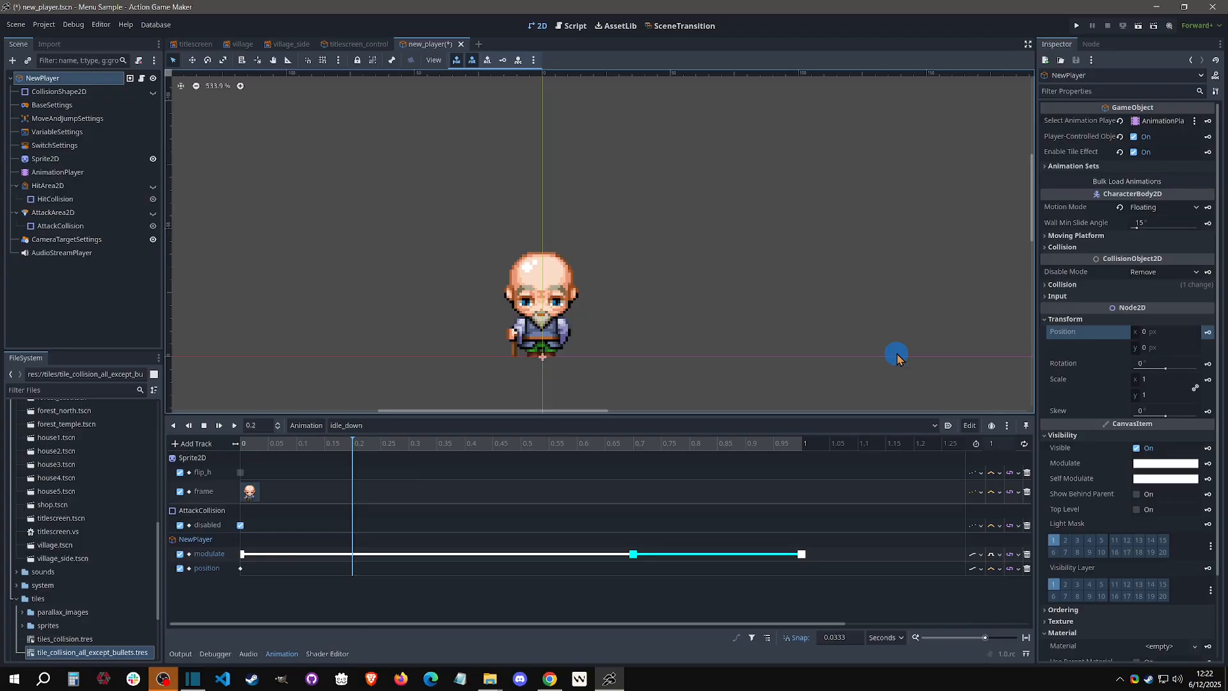
{"action": "left_click", "coordinate": [1145, 348]}
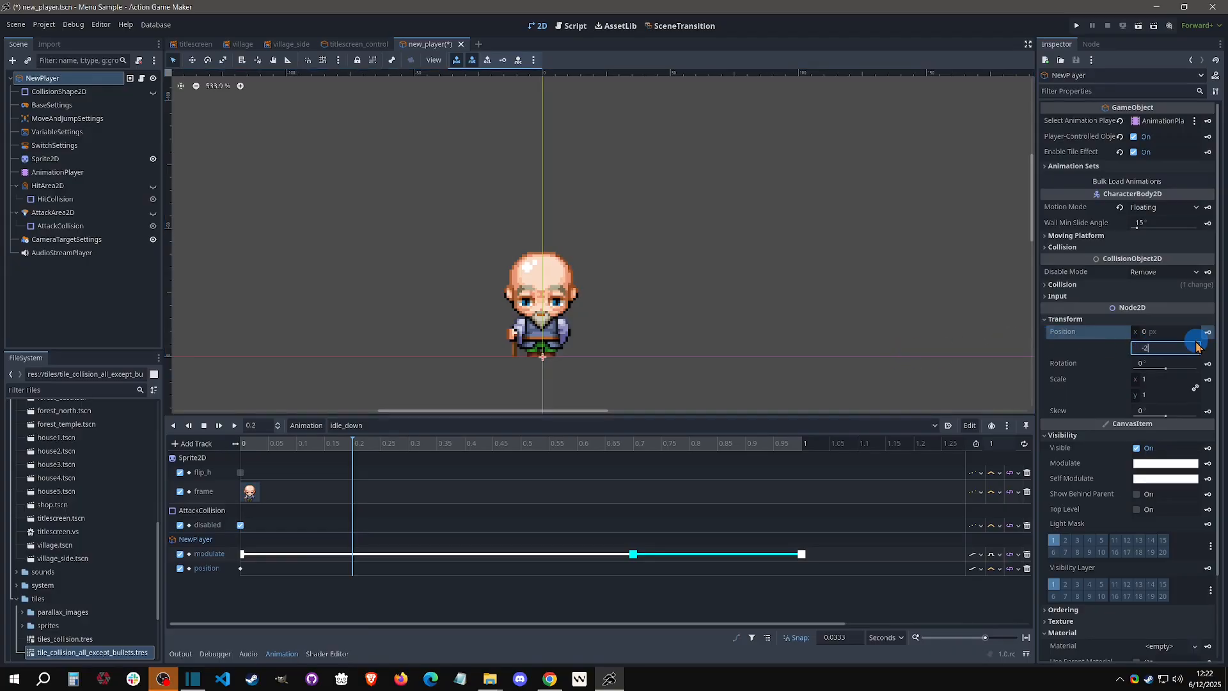
{"action": "key", "text": "Return"}
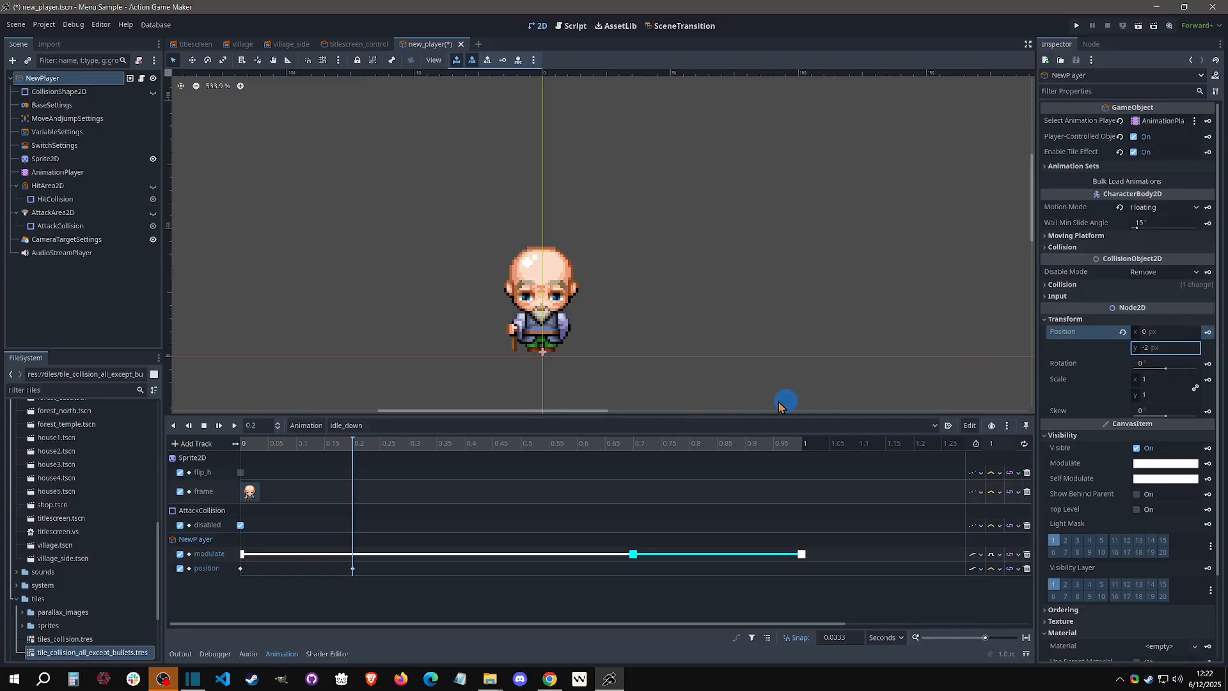
- Duplicate the pair of Position keys to start at 0.4 s and again at 0.8 s
{"action": "left_click_drag", "start_coordinate": [353, 447], "coordinate": [466, 451]}
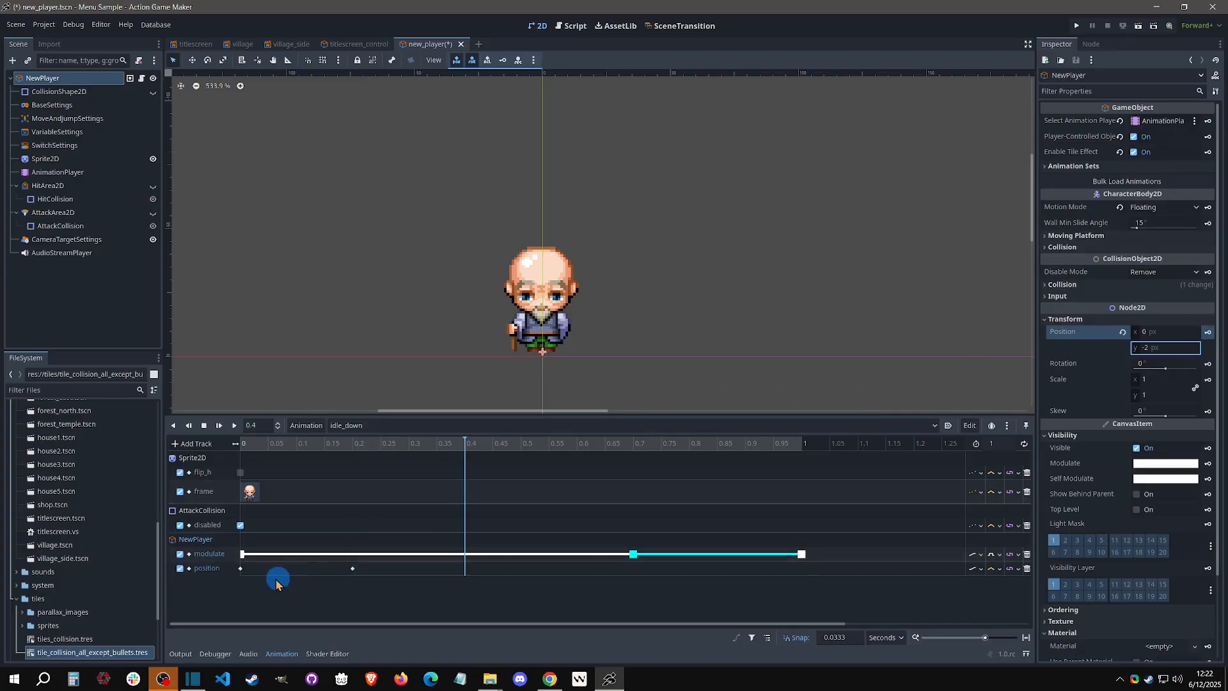
{"action": "left_click_drag", "start_coordinate": [387, 567], "coordinate": [238, 585]}
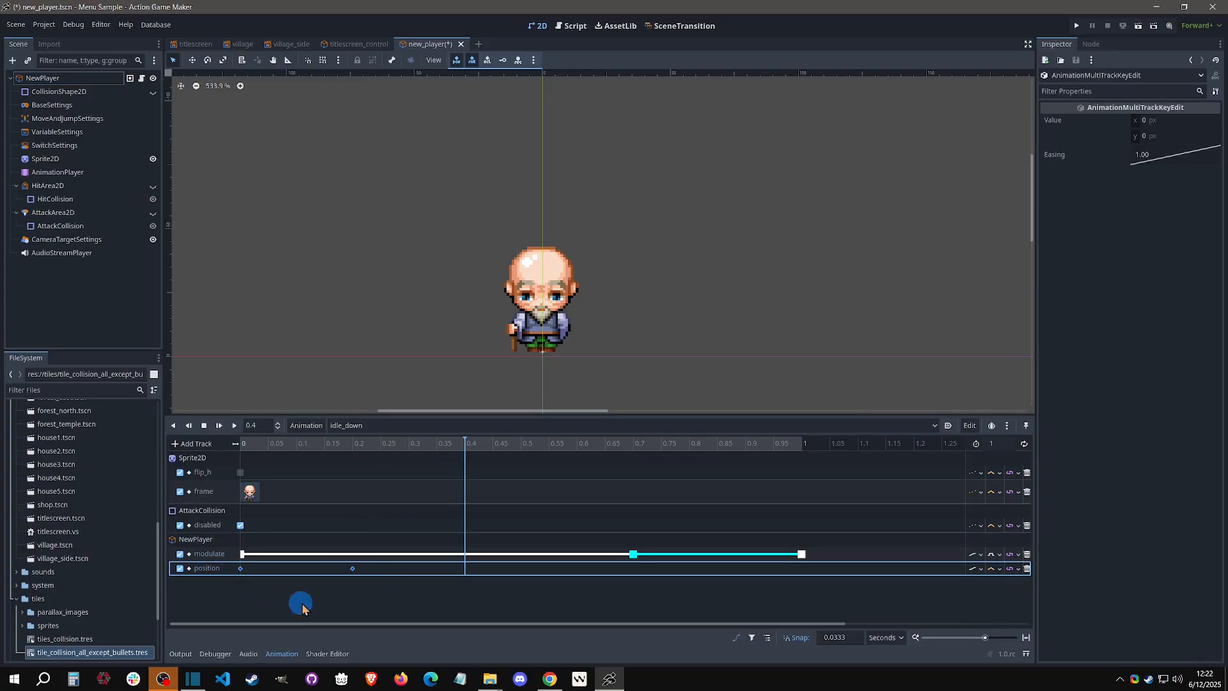
{"action": "key", "text": "ctrl+d"}
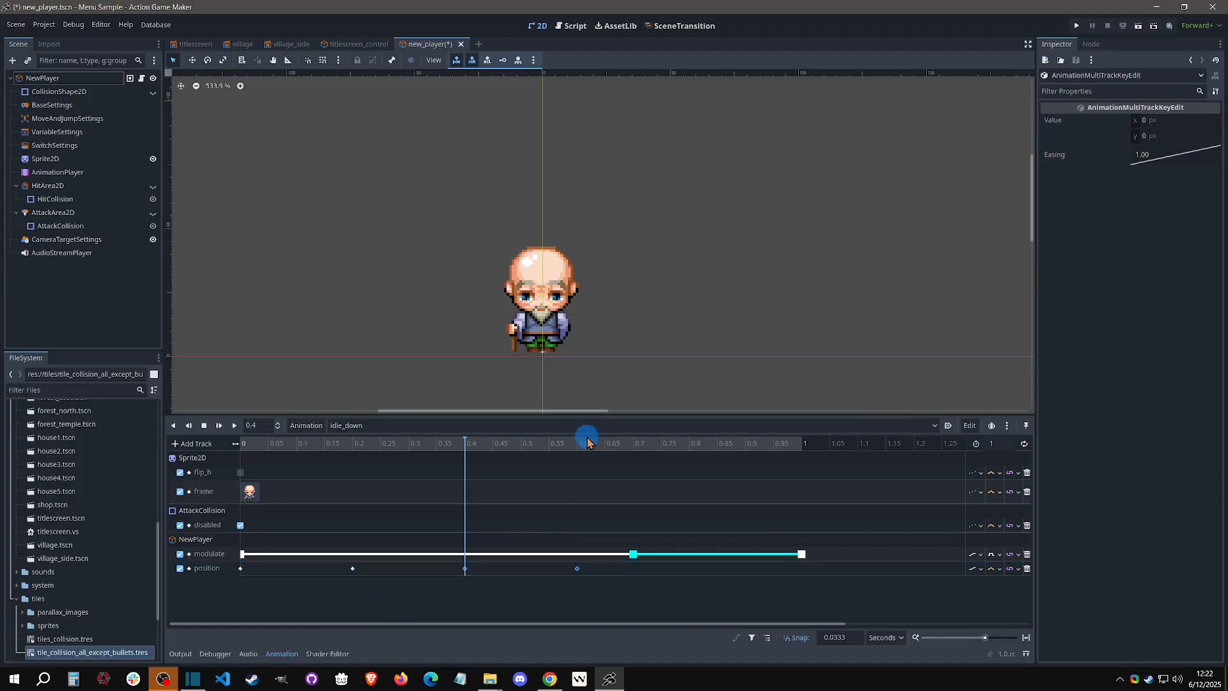
{"action": "left_click", "coordinate": [604, 442]}
{"action": "left_click_drag", "start_coordinate": [604, 442], "coordinate": [694, 454]}
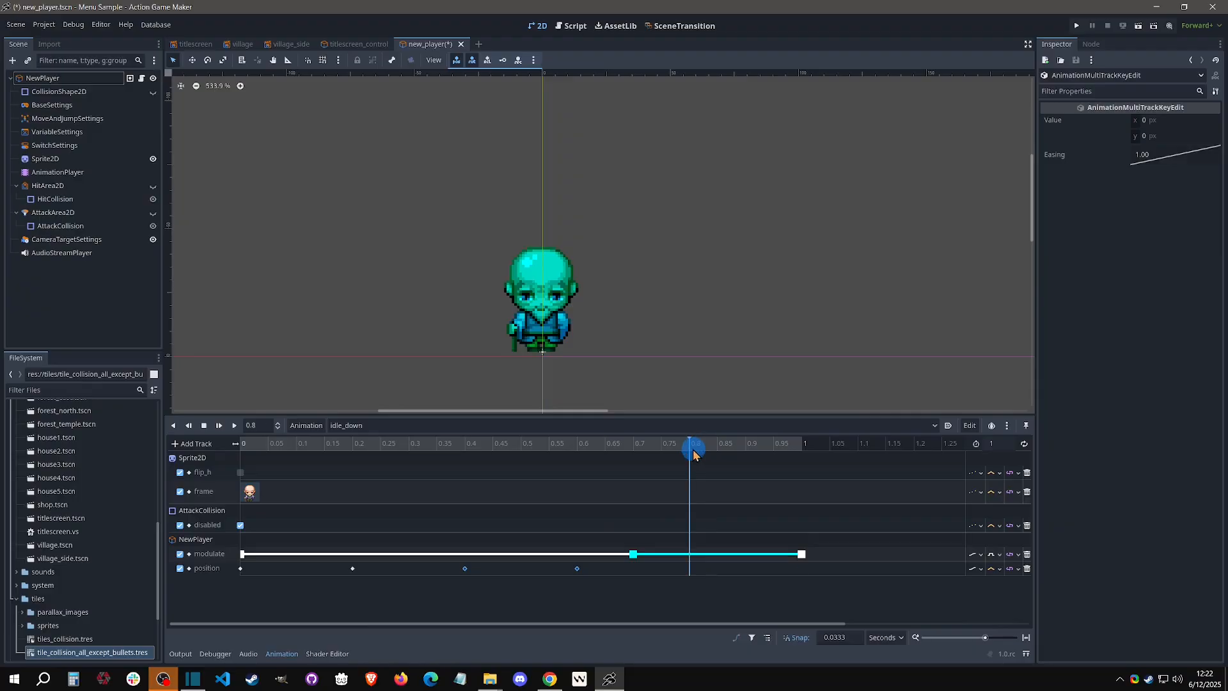
{"action": "left_click", "coordinate": [661, 597]}
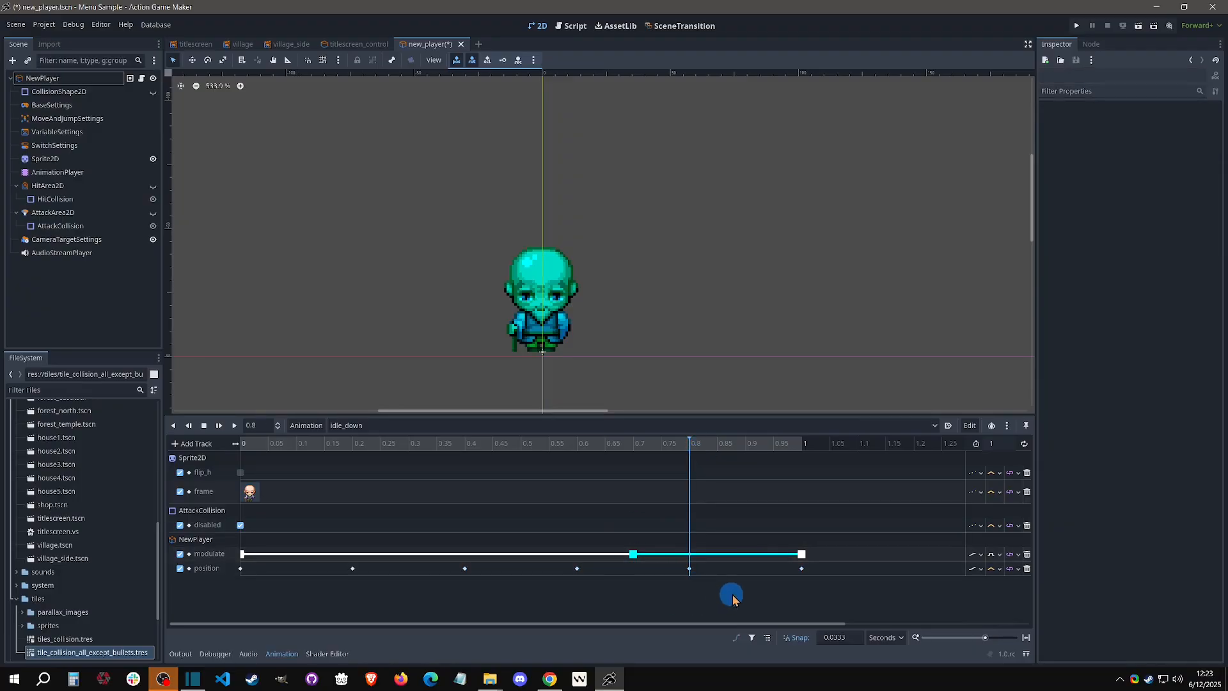
- Play idle_down from the start to preview the bobbing motion, and rewind it to 0
{"action": "left_click", "coordinate": [204, 425]}
{"action": "left_click", "coordinate": [234, 426]}
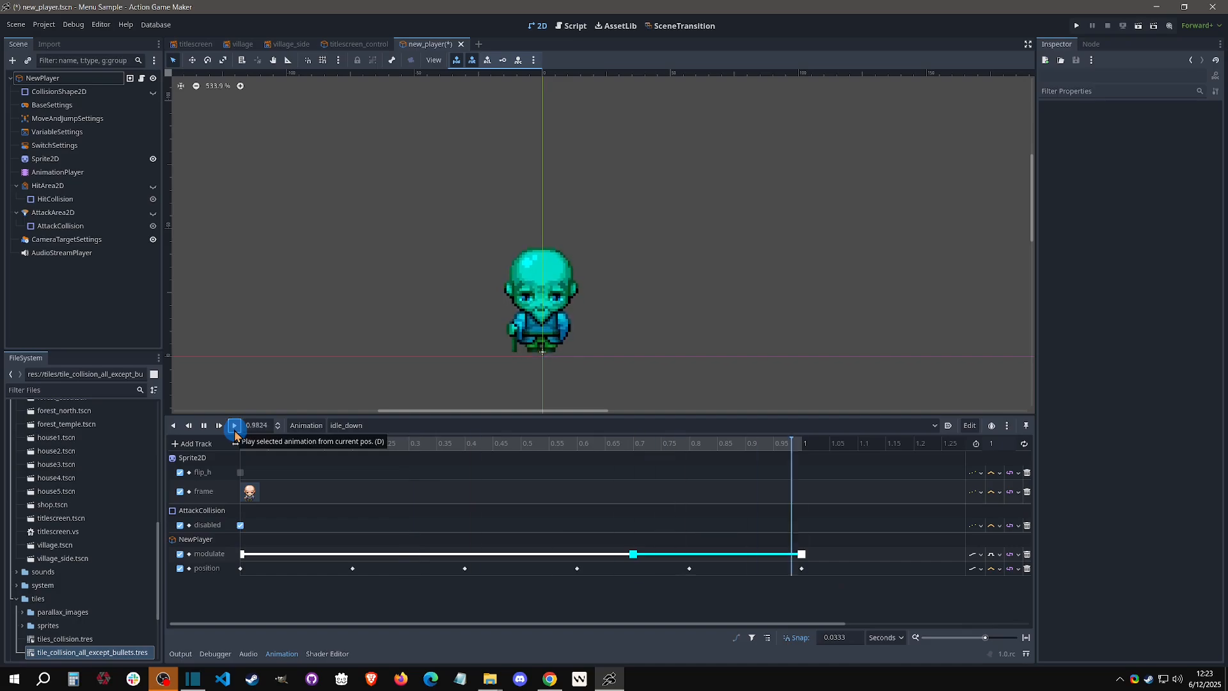
{"action": "left_click", "coordinate": [204, 426]}
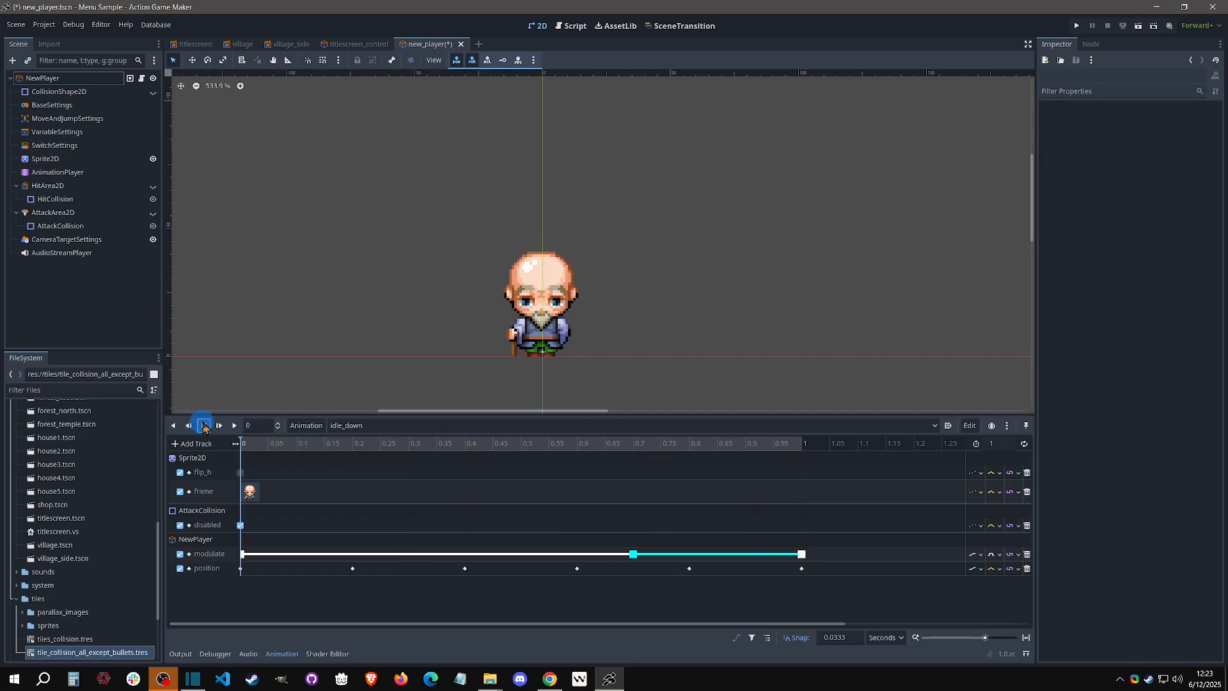
{"action": "left_click", "coordinate": [234, 428]}
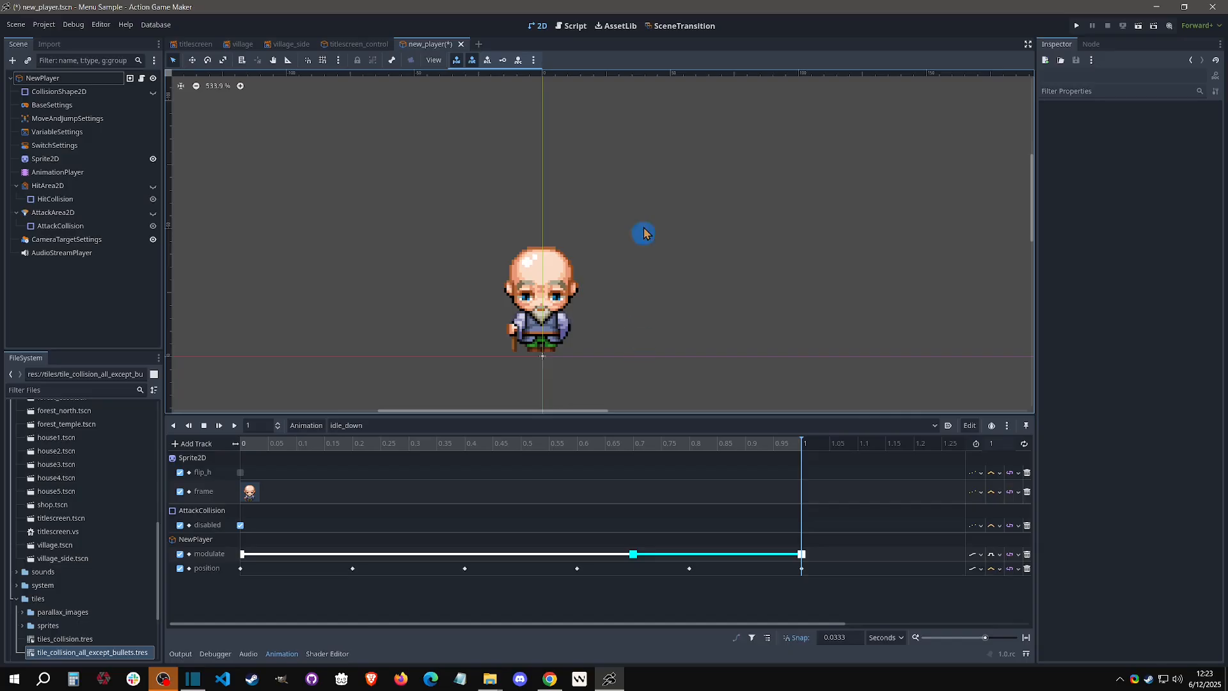
{"action": "left_click", "coordinate": [204, 425]}
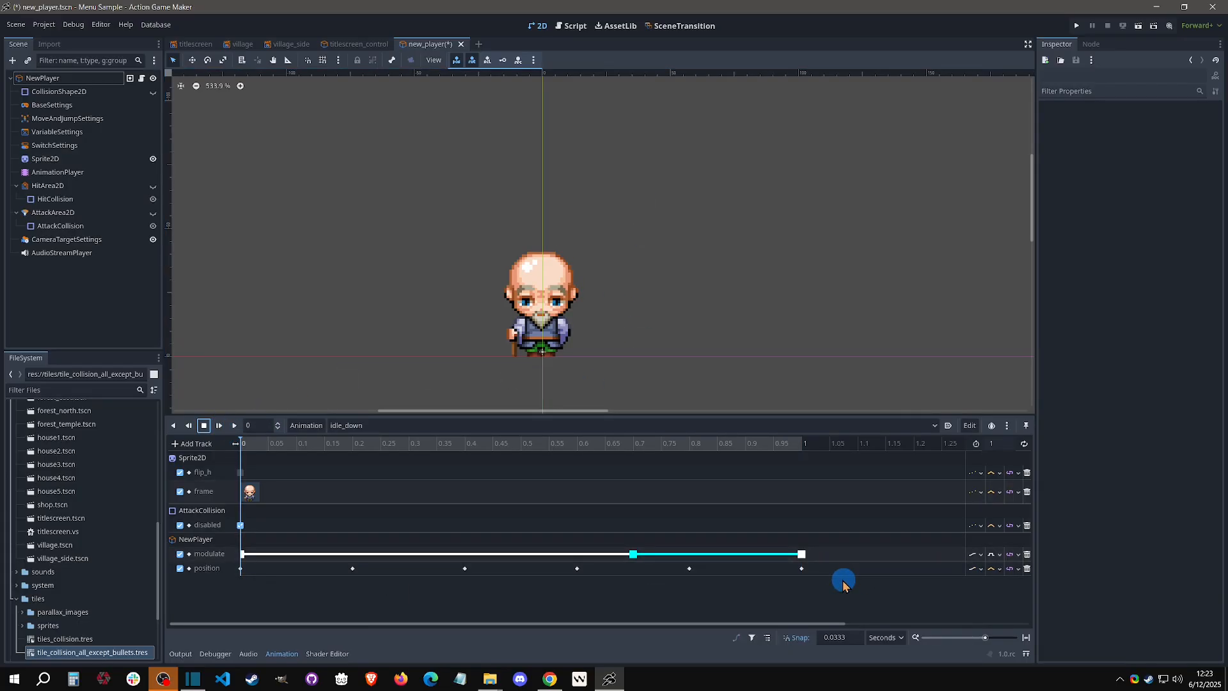
- Set the Position track's interpolation to Nearest and replay idle_down to check the stepped movement
{"action": "left_click", "coordinate": [999, 568]}
{"action": "left_click", "coordinate": [1009, 585]}
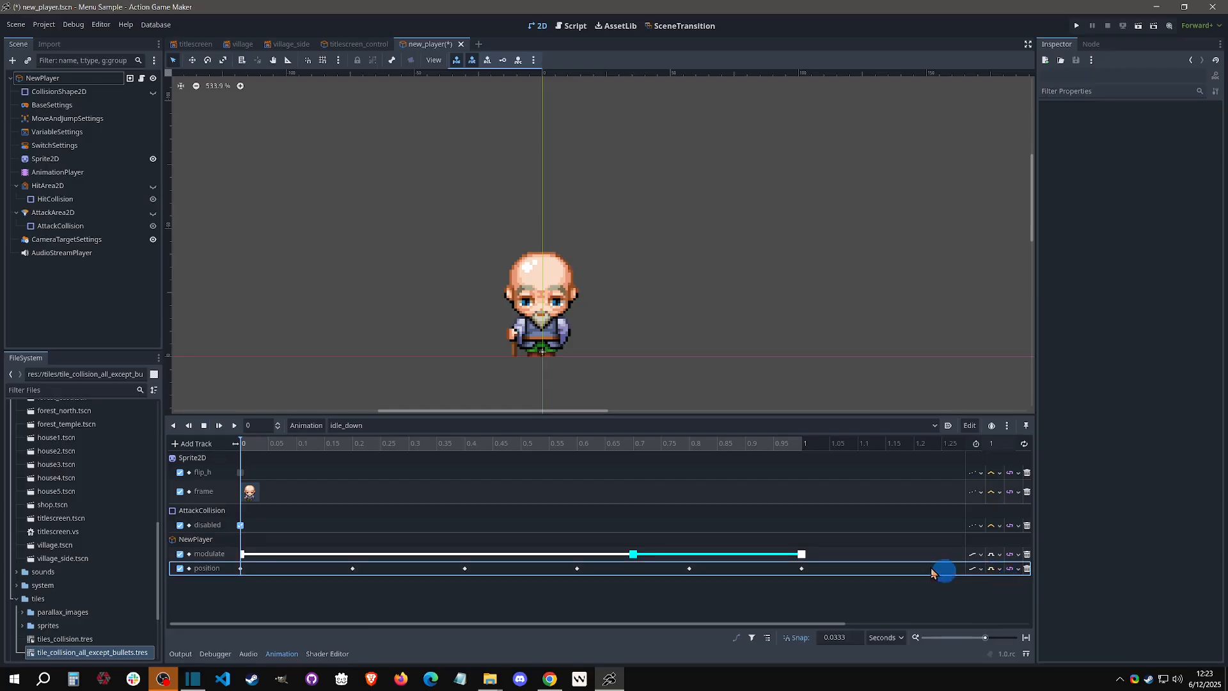
{"action": "left_click", "coordinate": [207, 427]}
{"action": "left_click", "coordinate": [234, 426]}
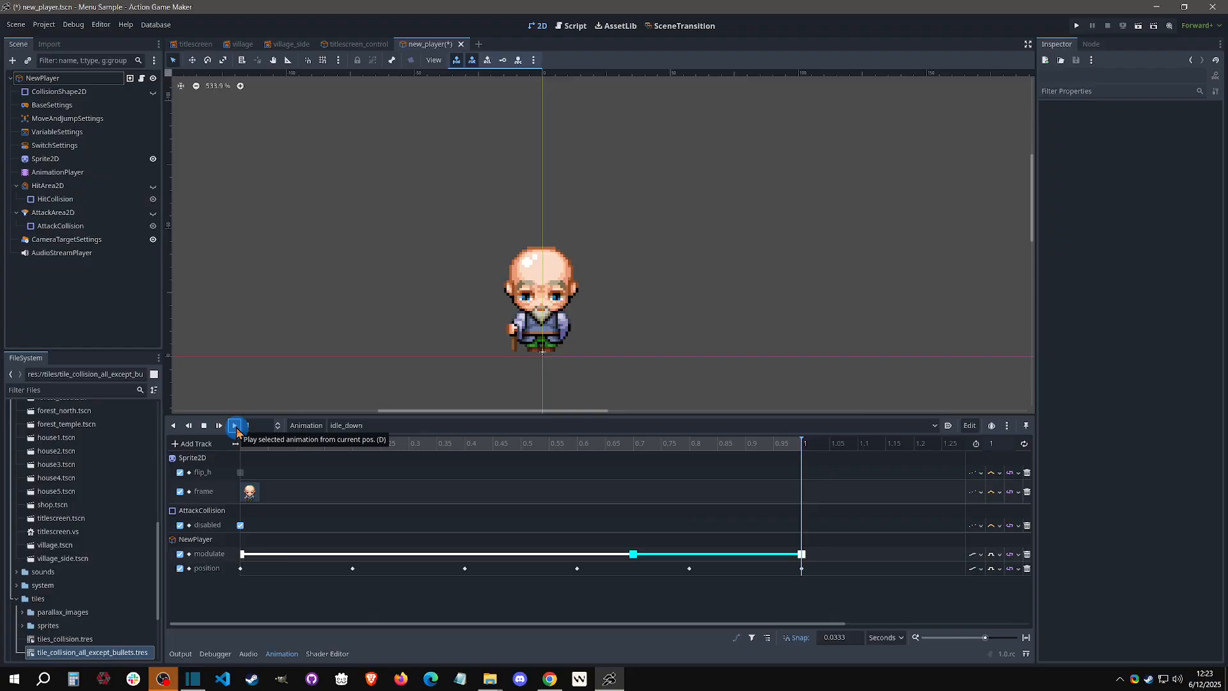
{"action": "left_click", "coordinate": [235, 425]}
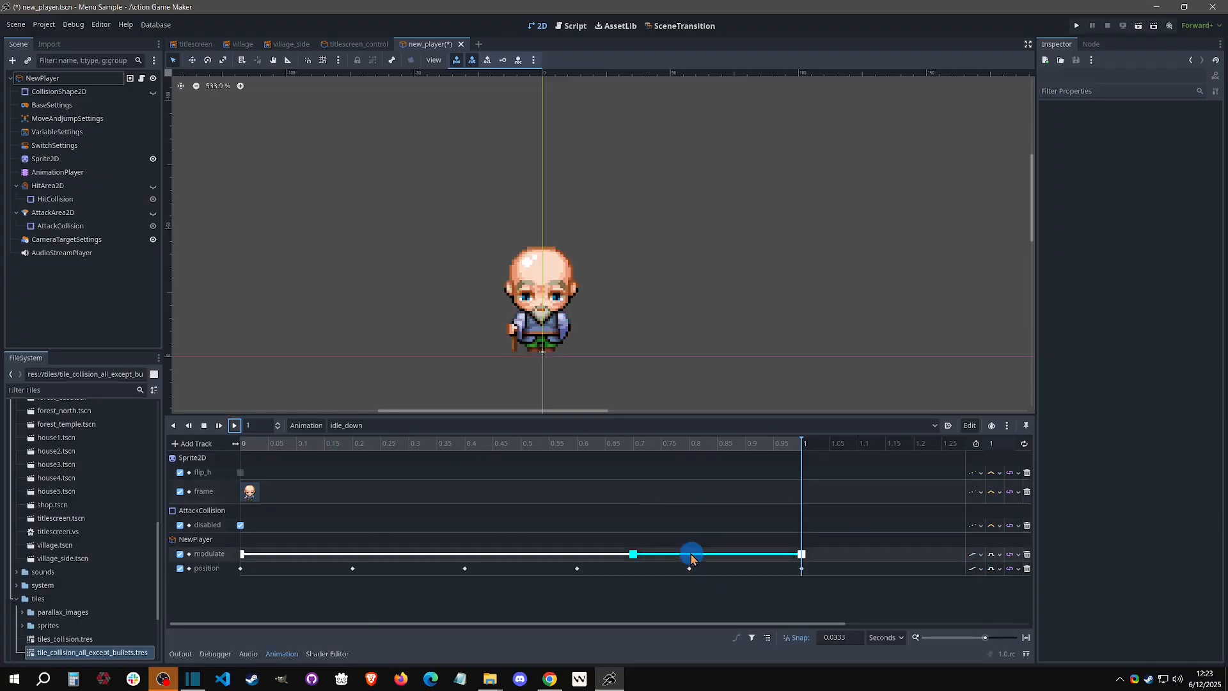
- Examine the cyan Modulate key, the Position key at 0.6 s and the Position track's interpolation options
{"action": "left_click", "coordinate": [634, 555]}
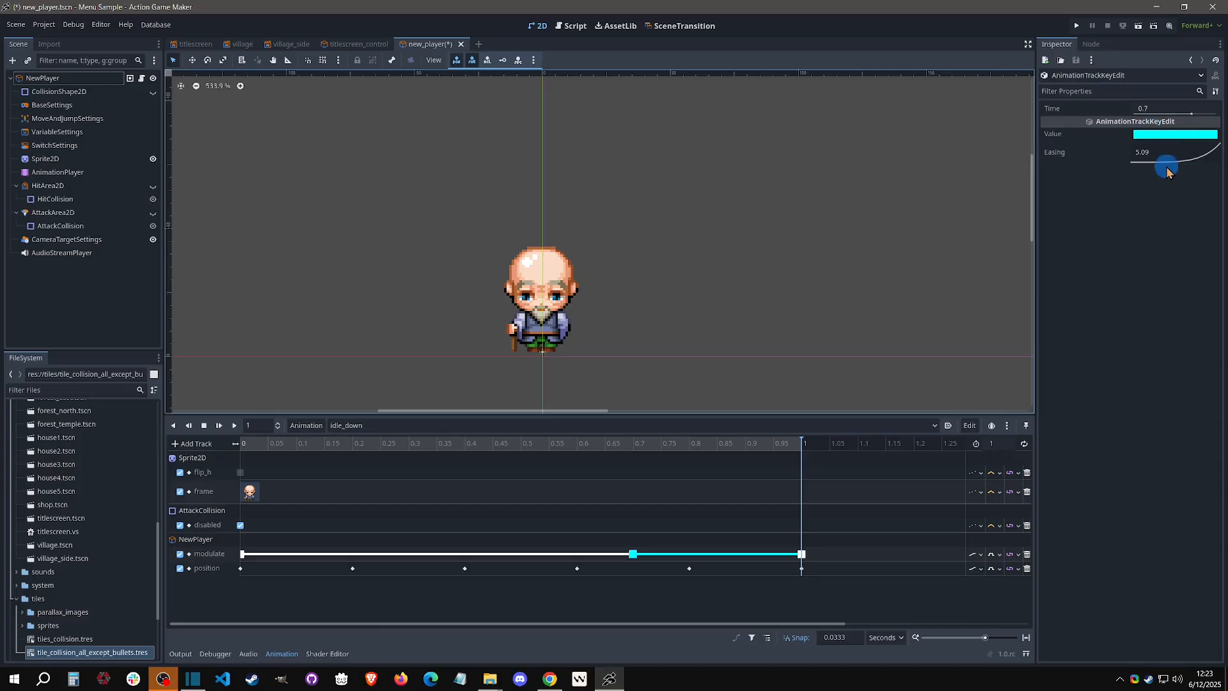
{"action": "left_click", "coordinate": [576, 568]}
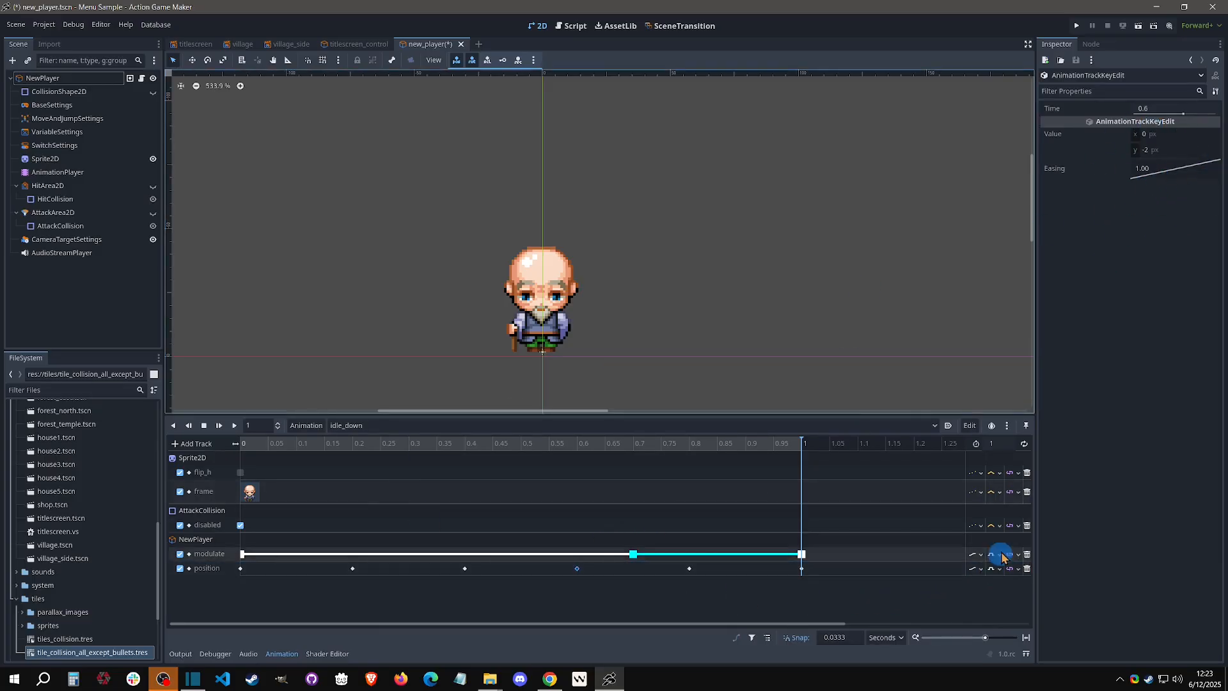
{"action": "left_click", "coordinate": [991, 569]}
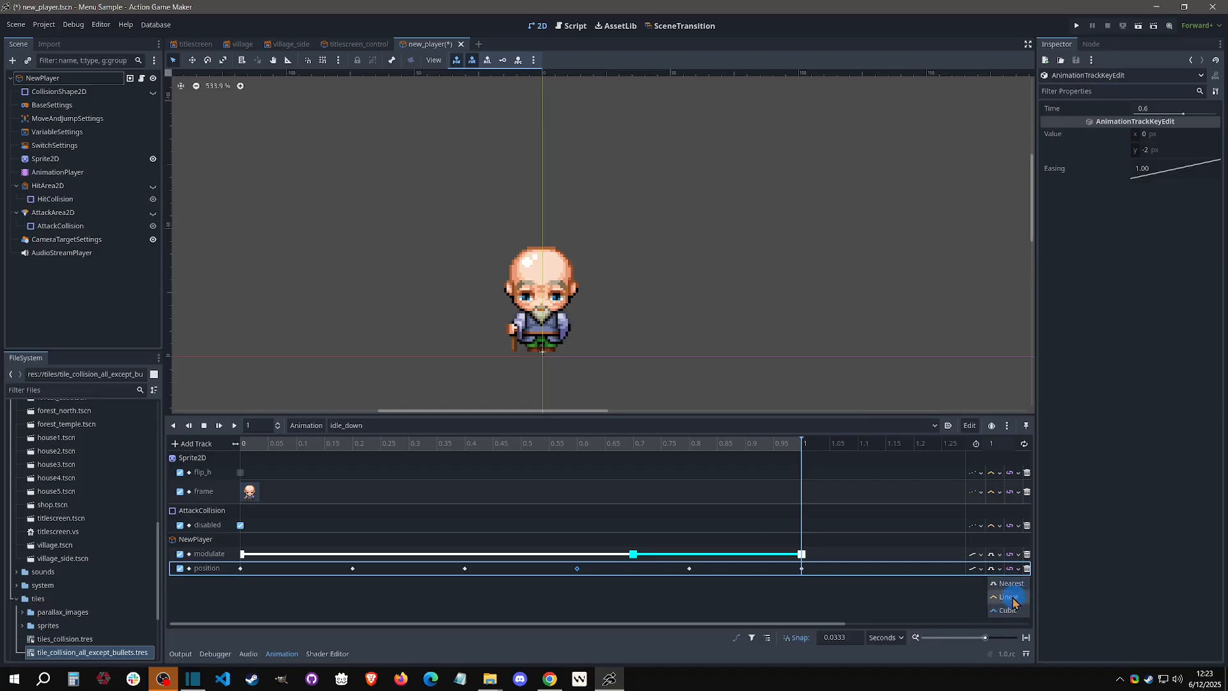
{"action": "left_click", "coordinate": [907, 604]}
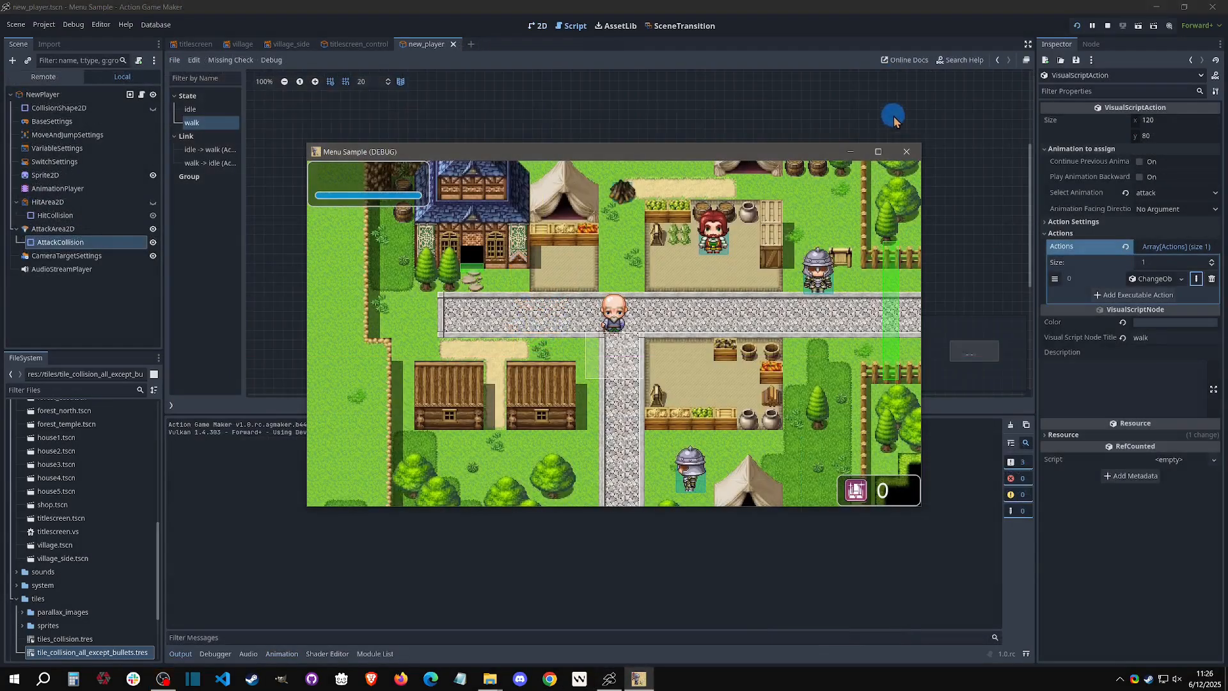
- Walk the player down in the test game, close the game and open AnimationPlayer's animations
{"action": "left_click", "coordinate": [907, 150]}
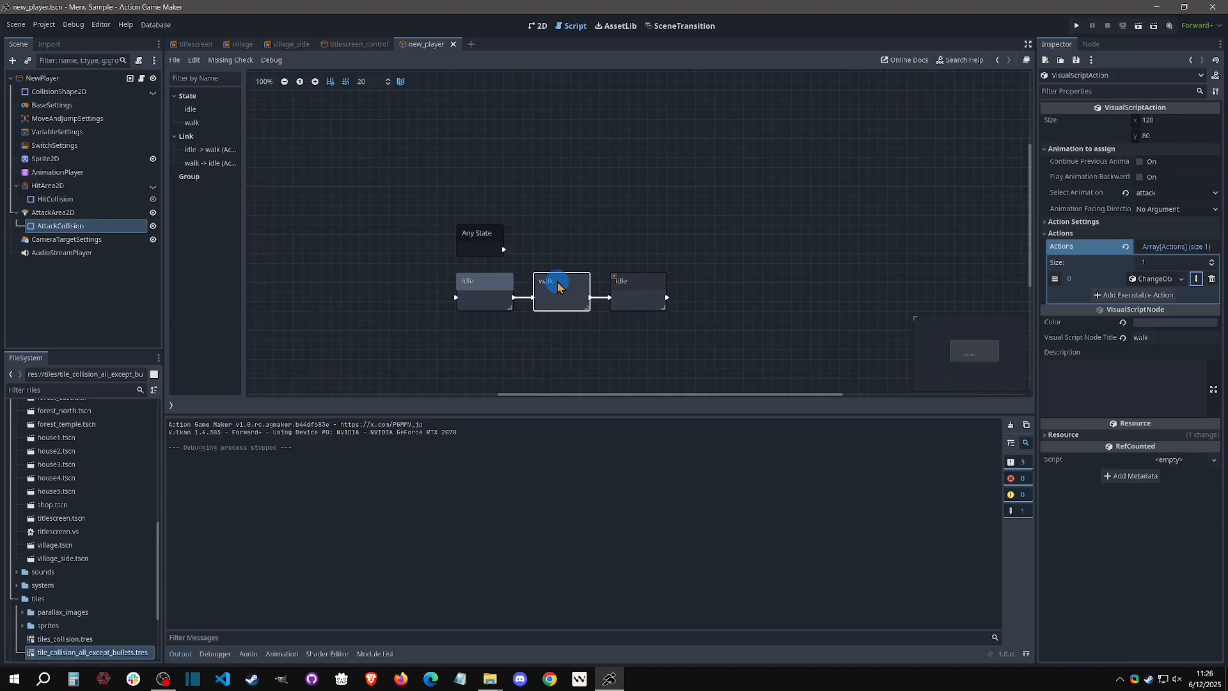
{"action": "left_click", "coordinate": [59, 171]}
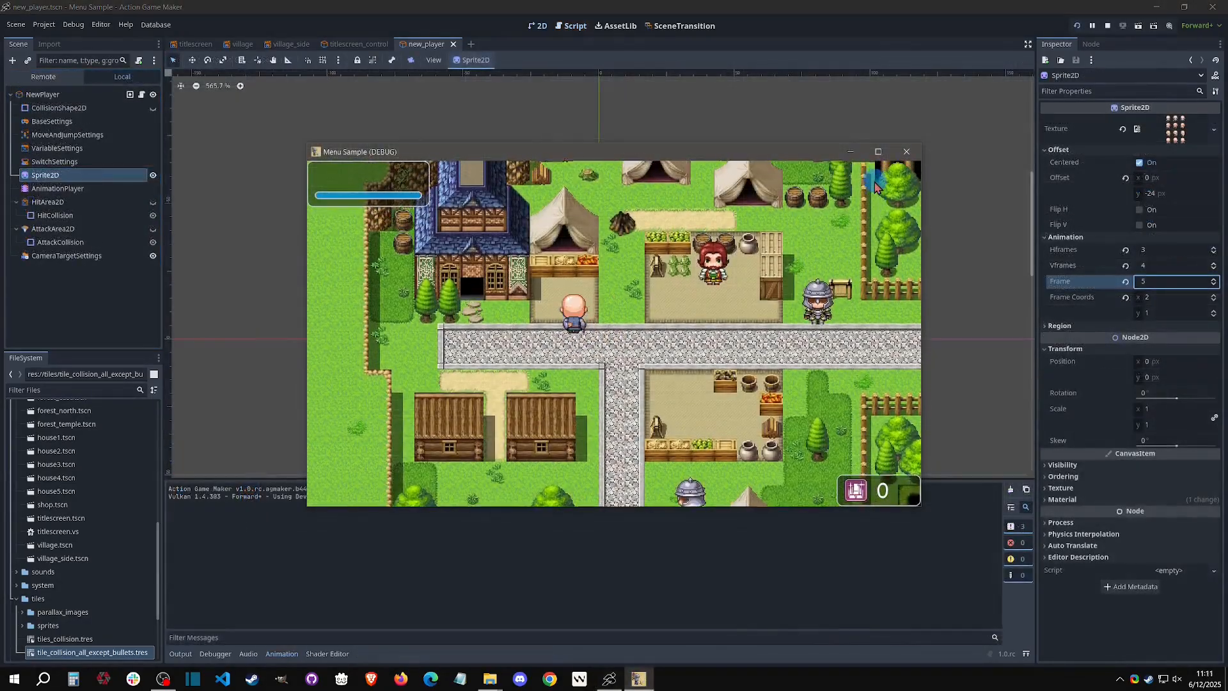
{"action": "key", "text": "Down"}
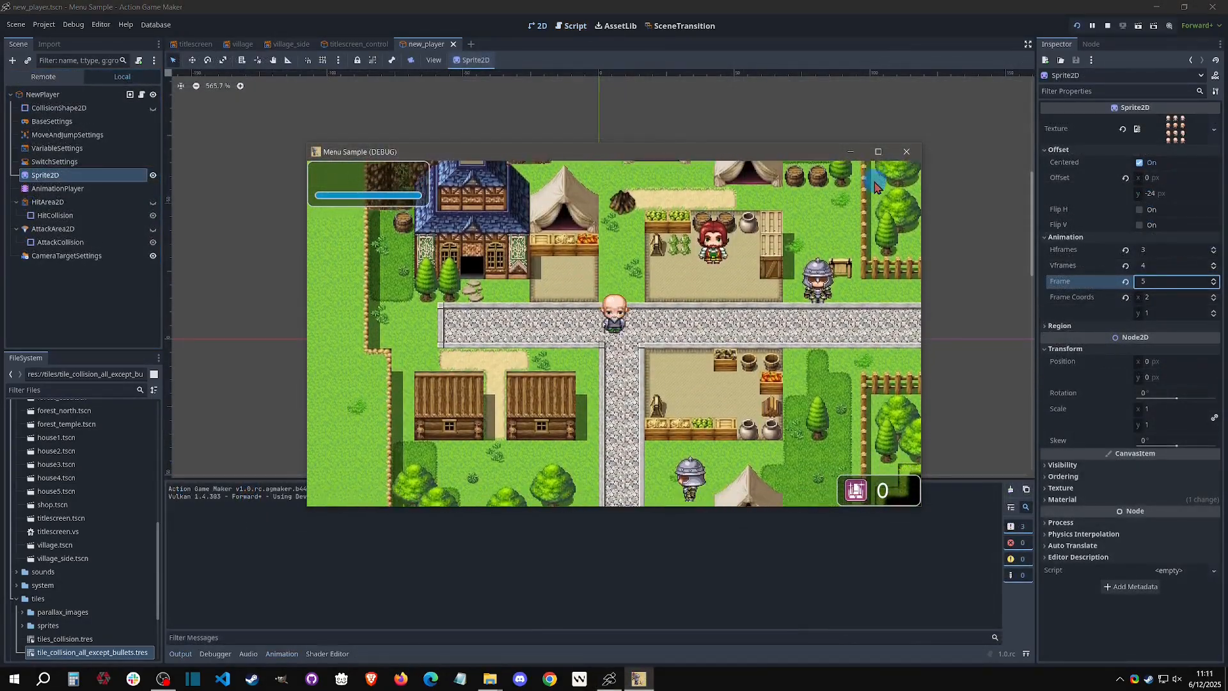
{"action": "left_click", "coordinate": [906, 152]}
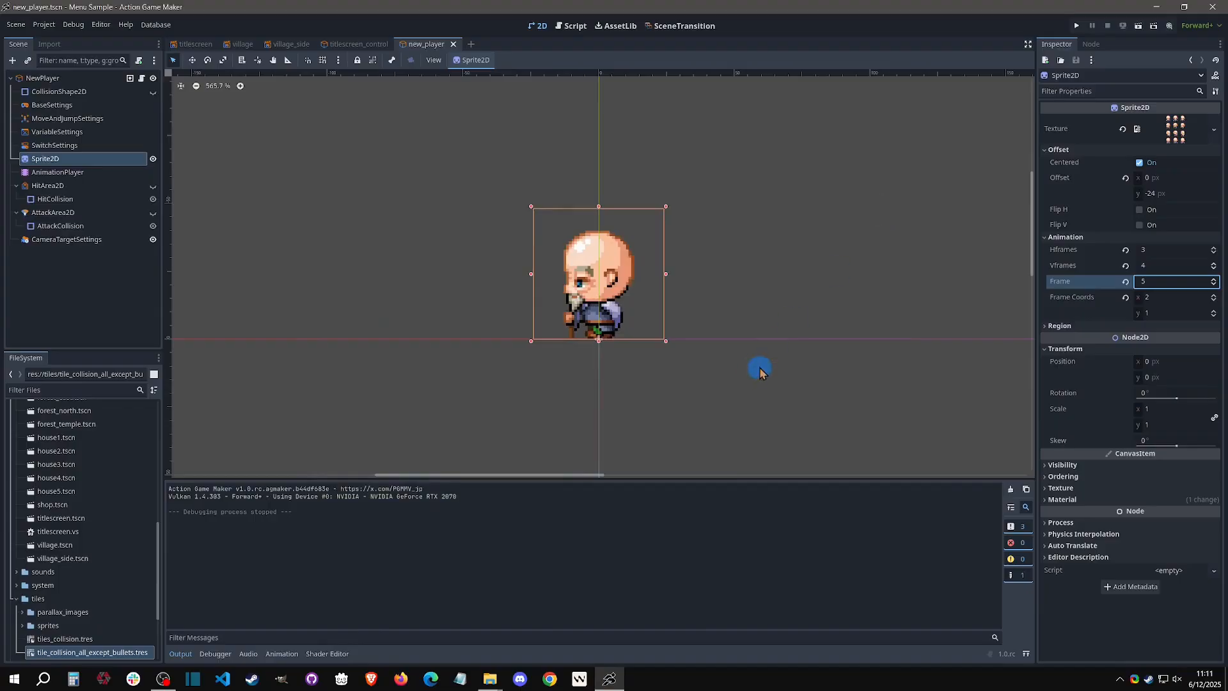
{"action": "left_click", "coordinate": [71, 172]}
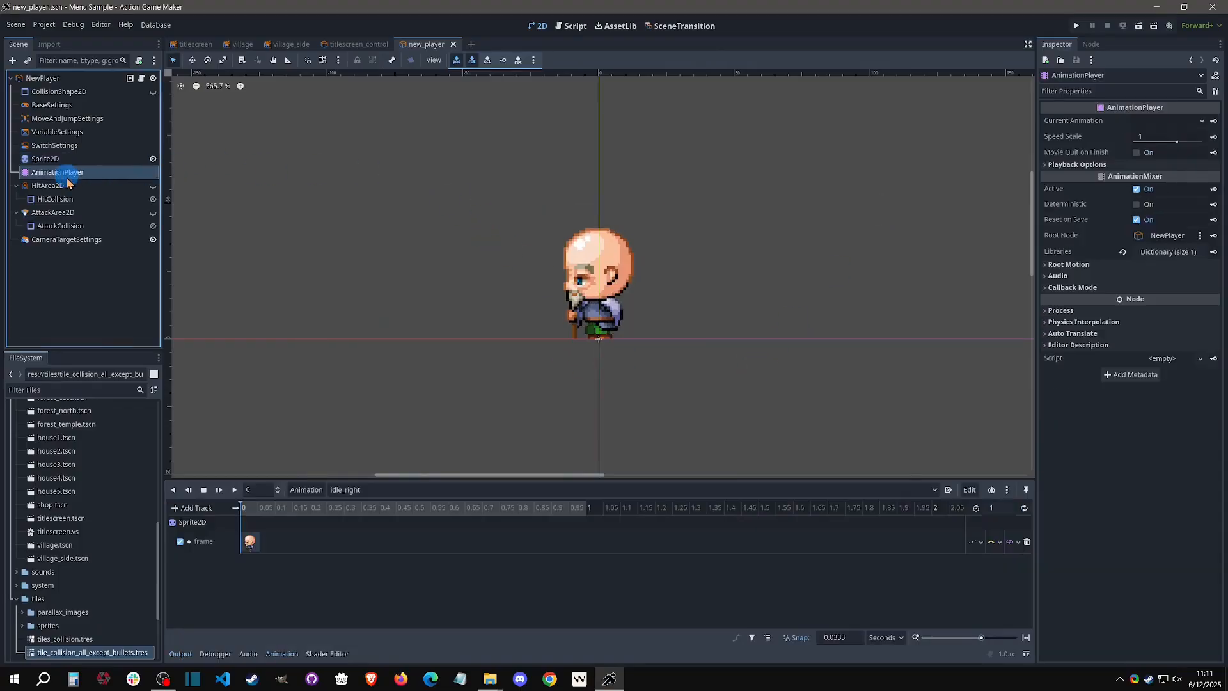